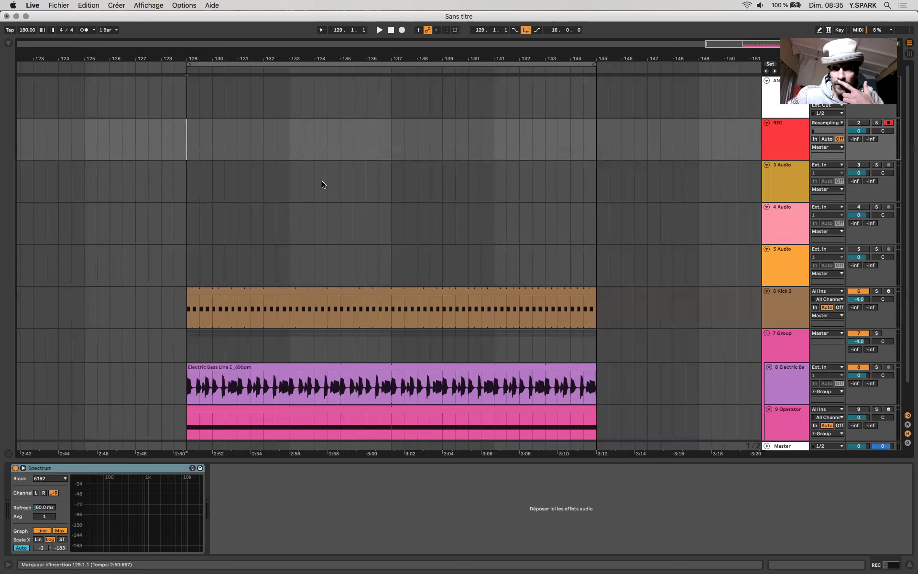
# Step: Solo the Kick 2 track and record a short take of its output onto the REC track from bar 129
pyautogui.click(195, 269)
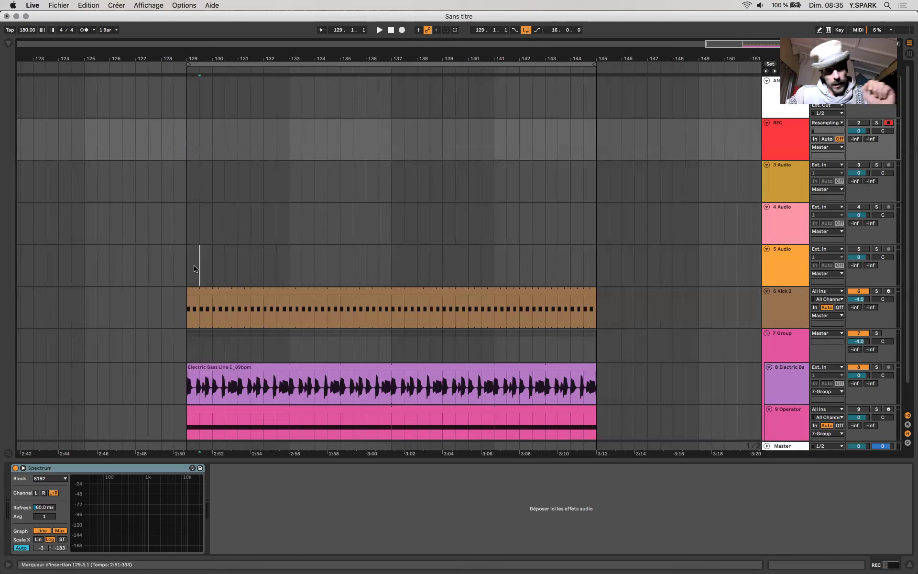
pyautogui.scroll(-2, 195, 268)
pyautogui.hscroll(-2, 196, 268)
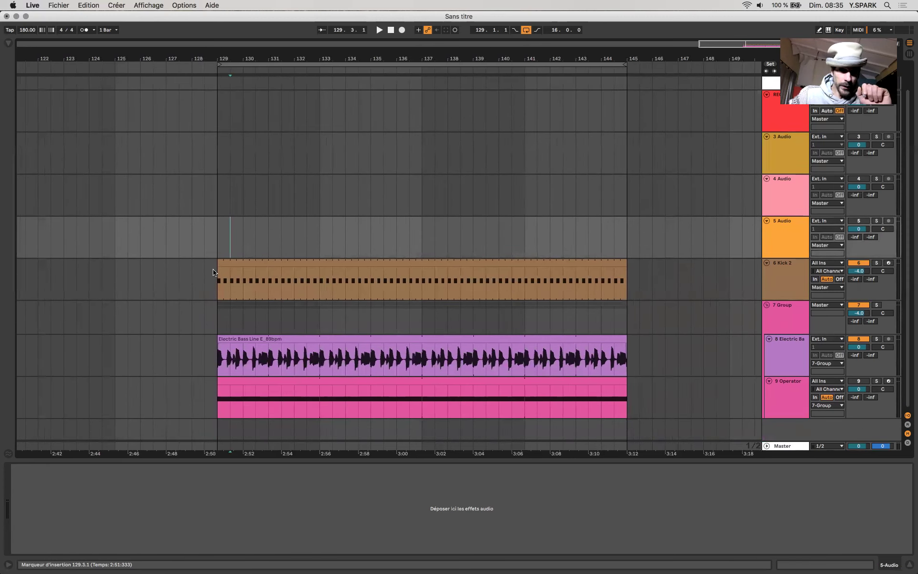
pyautogui.click(214, 273)
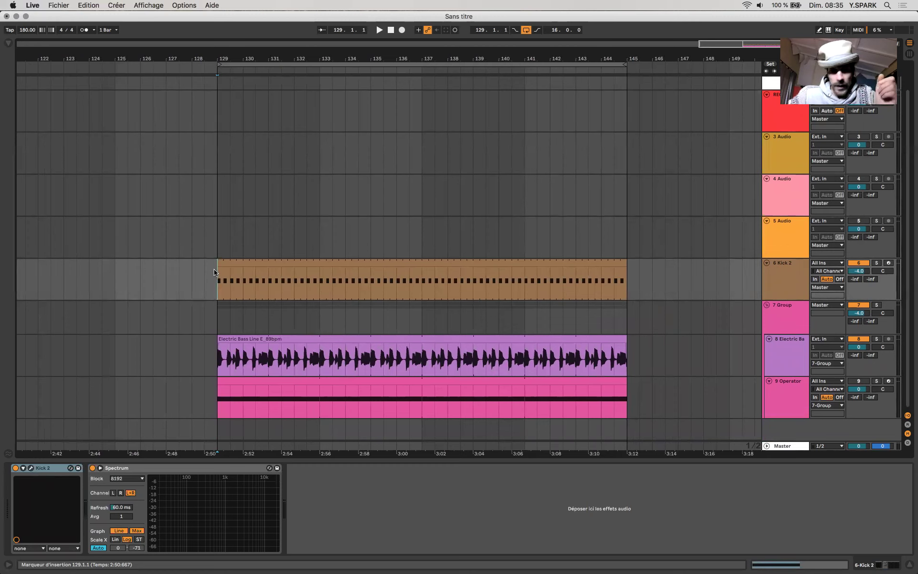
pyautogui.moveTo(214, 273); pyautogui.dragTo(628, 277)
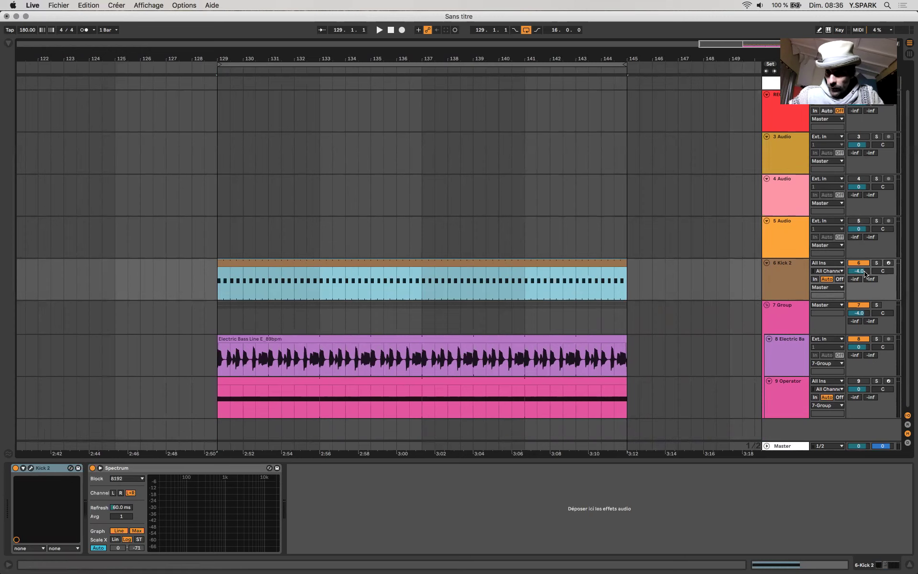
pyautogui.click(877, 263)
pyautogui.scroll(2, 437, 264)
pyautogui.hscroll(-1, 437, 264)
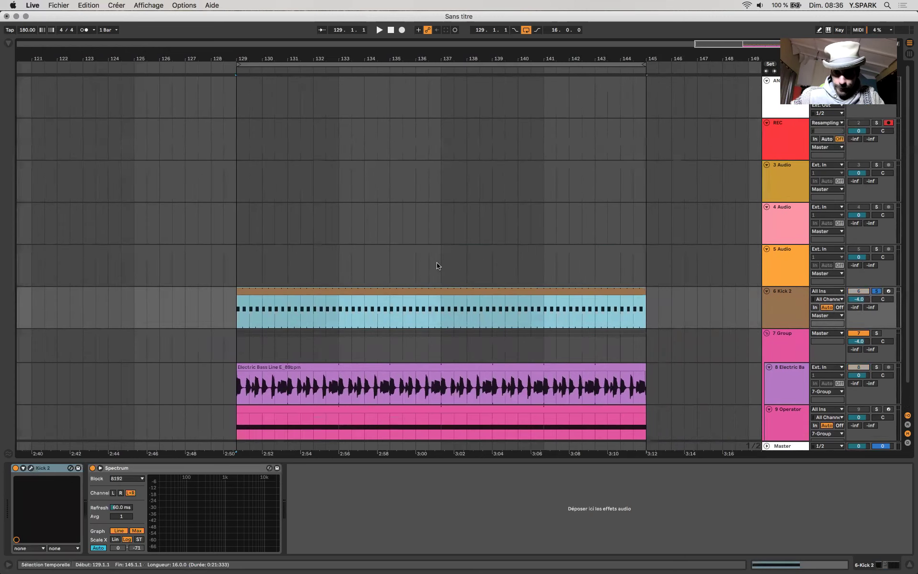
pyautogui.click(400, 31)
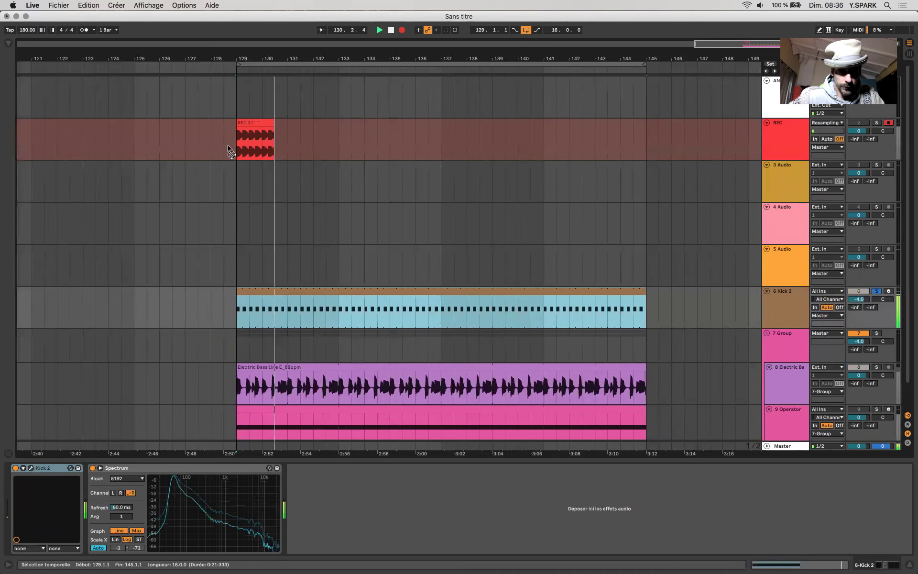
pyautogui.press('F9')
# Step: Examine the recorded kick waveform up close and compare it with the pitch envelope in the Kick 2 plug-in
pyautogui.scroll(10, 235, 150)
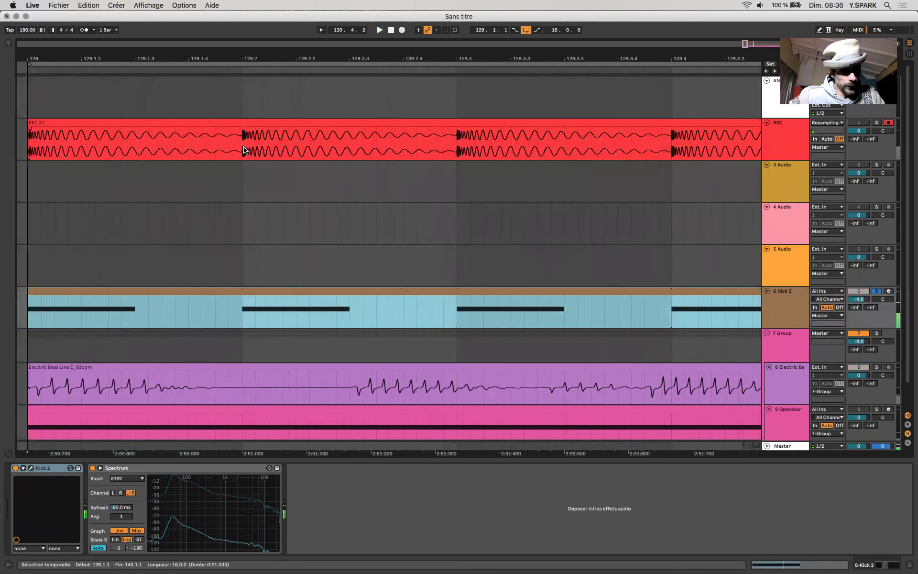
pyautogui.scroll(3, 244, 283)
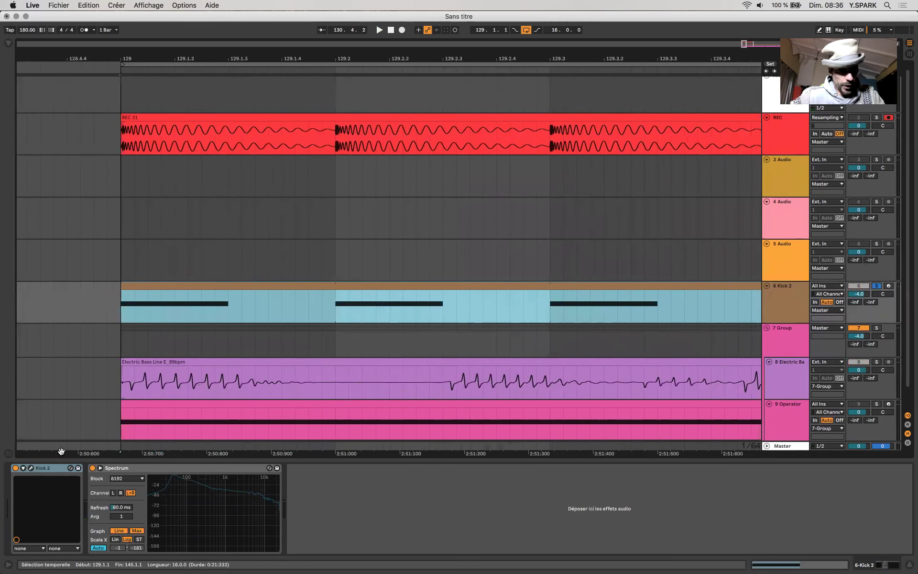
pyautogui.press('super+alt+p')
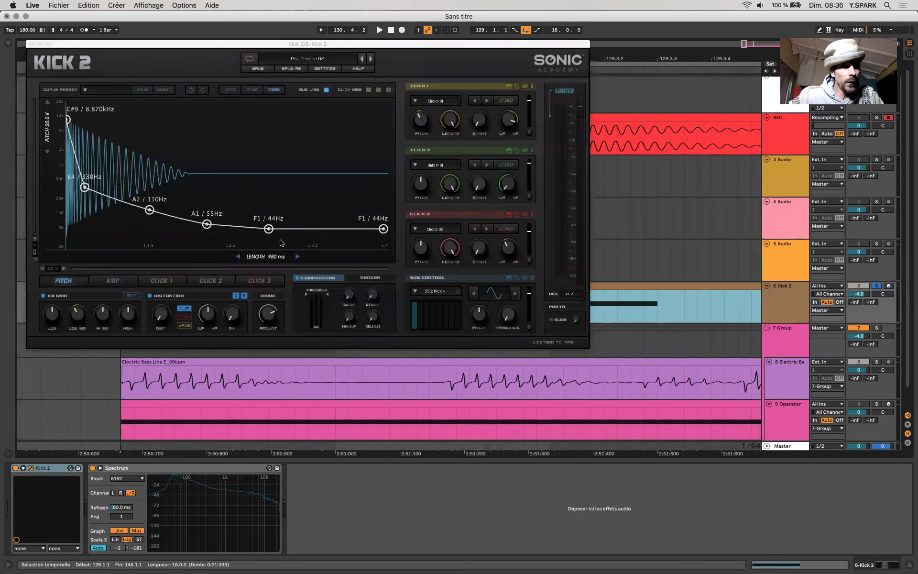
pyautogui.click(31, 44)
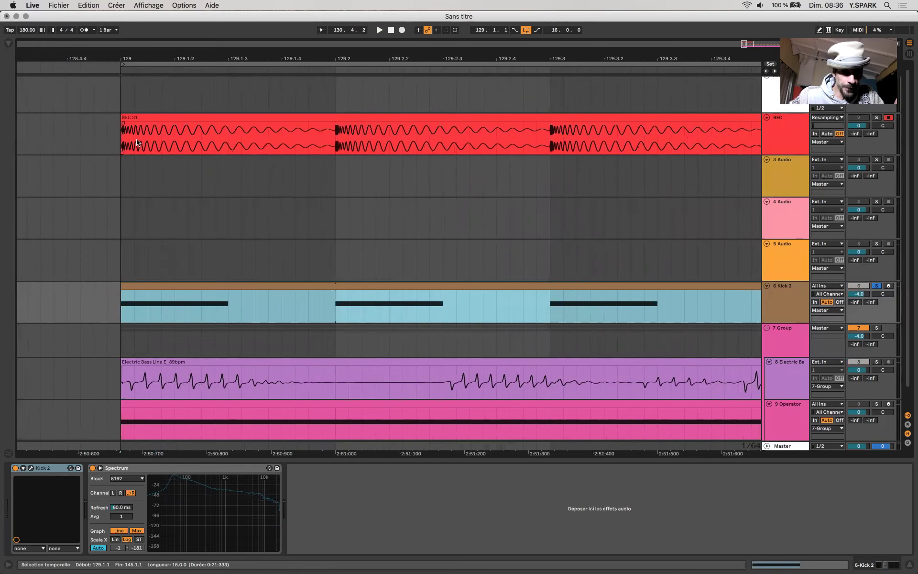
# Step: Mark the first kick's full beat (129.1.1 to 129.2.1) in the recording, then only its tail from 129.1.3 to 129.2.1
pyautogui.moveTo(121, 138); pyautogui.dragTo(201, 137)
pyautogui.moveTo(329, 135); pyautogui.dragTo(333, 137)
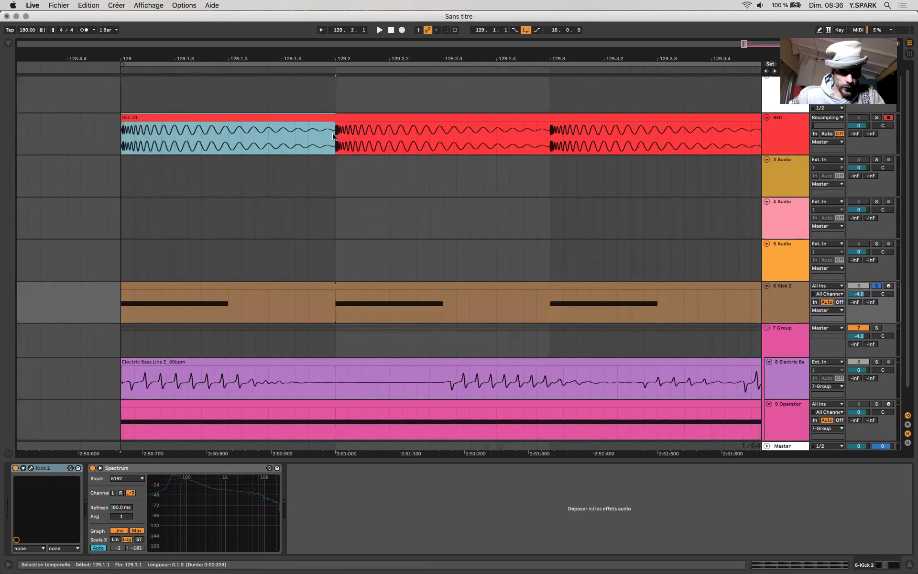
pyautogui.press('-')
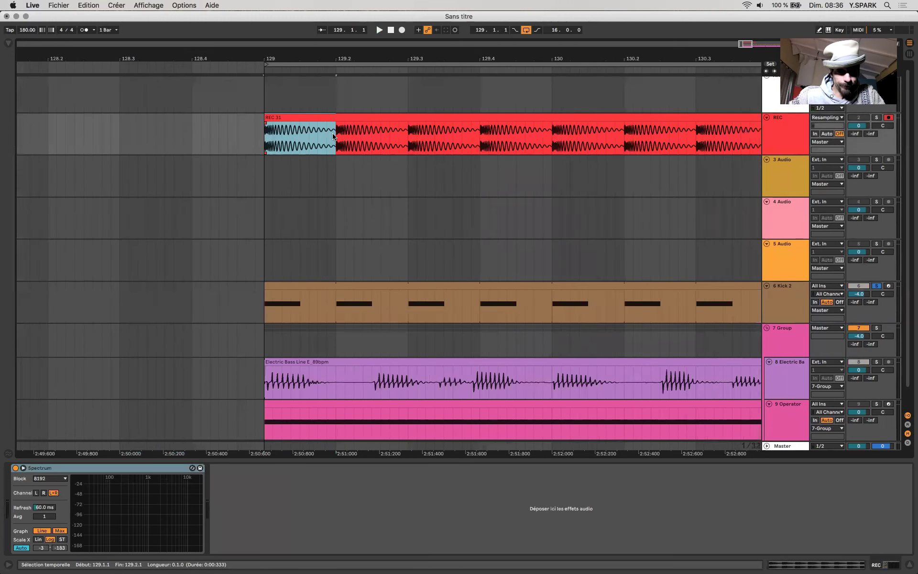
pyautogui.press('+')
pyautogui.moveTo(335, 137); pyautogui.dragTo(252, 140)
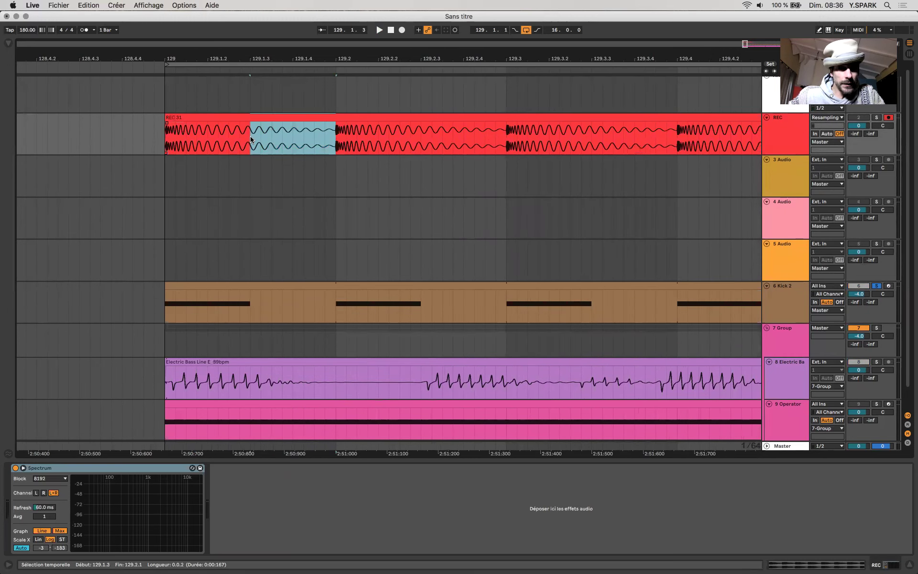
pyautogui.press('-')
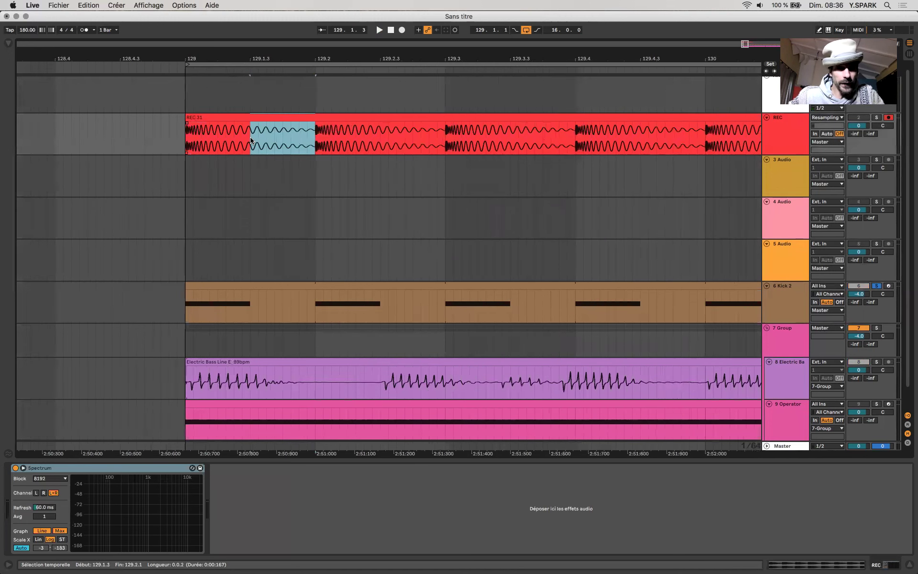
pyautogui.press('-')
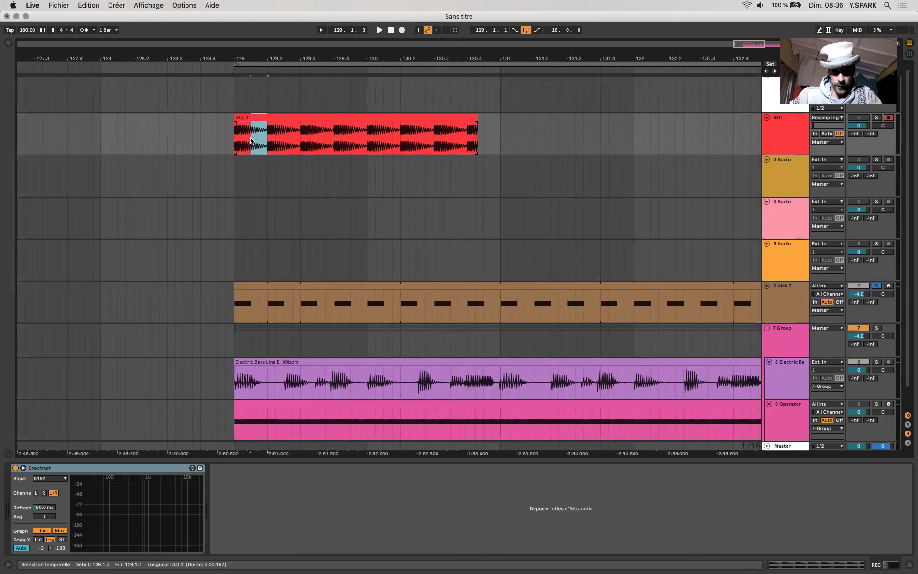
# Step: Delete the recorded kick clip from the REC track
pyautogui.click(251, 140)
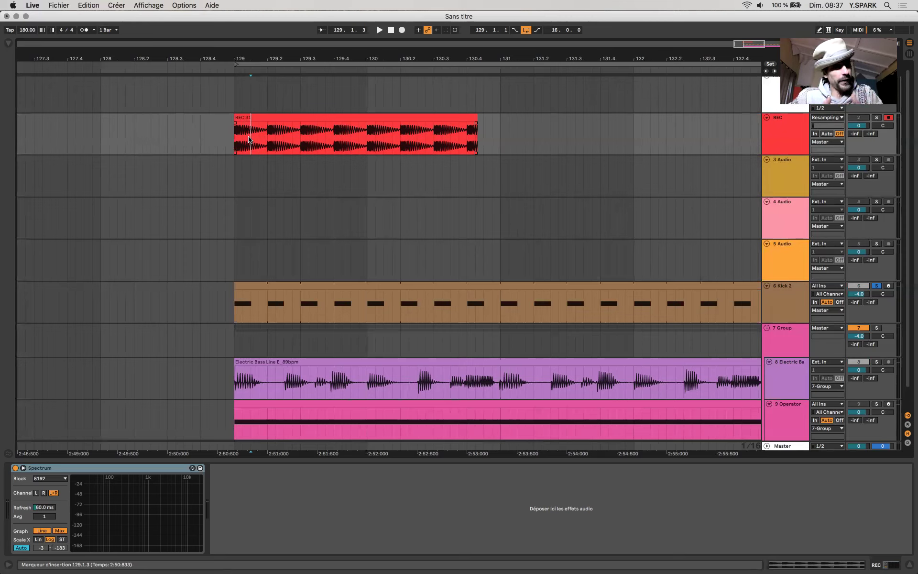
pyautogui.click(255, 113)
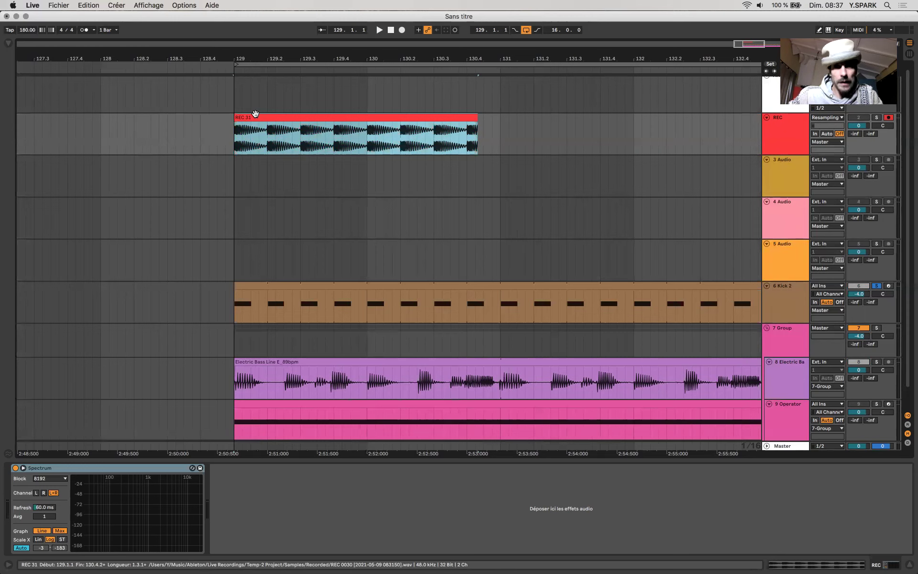
pyautogui.press('Delete')
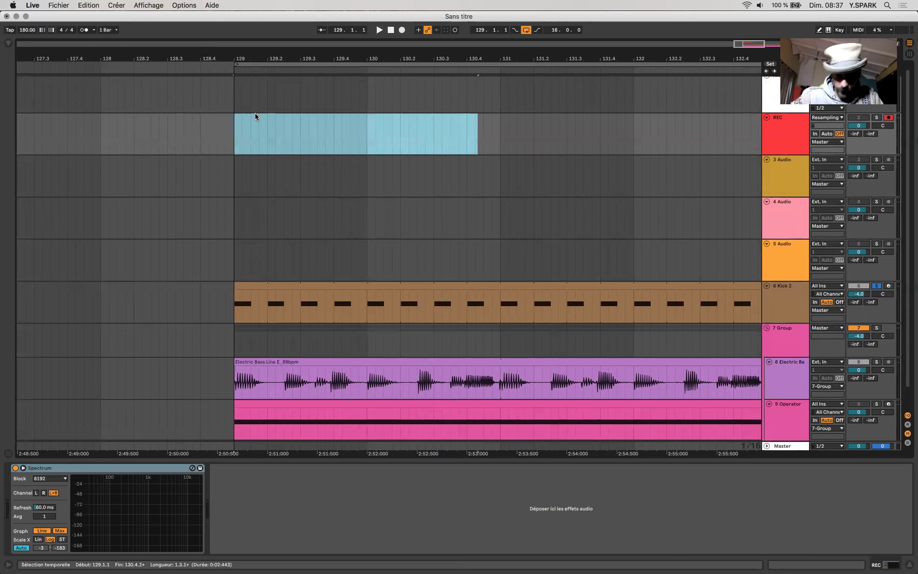
# Step: Solo the Operator track, select its clip to show its devices, and play it back
pyautogui.scroll(-1, 348, 297)
pyautogui.hscroll(-1, 348, 297)
pyautogui.click(877, 381)
pyautogui.click(707, 390)
pyautogui.click(710, 379)
pyautogui.press('space')
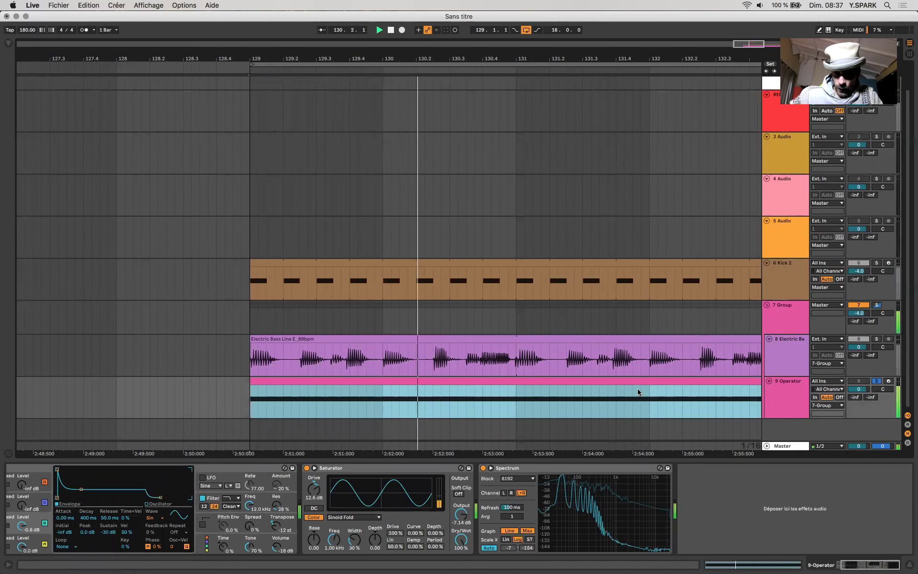
# Step: Bypass the Saturator on the Operator track, switch it back on, and listen to the sound
pyautogui.click(307, 469)
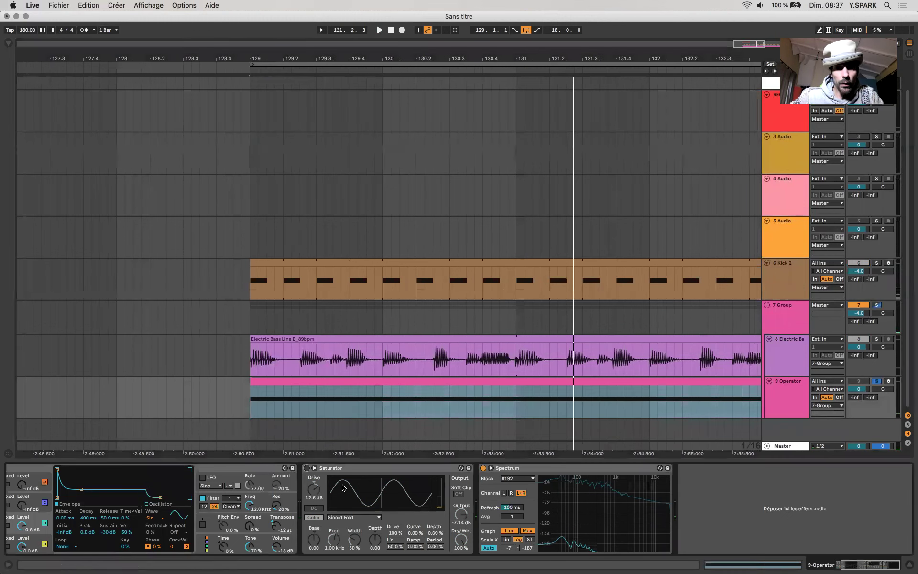
pyautogui.click(307, 468)
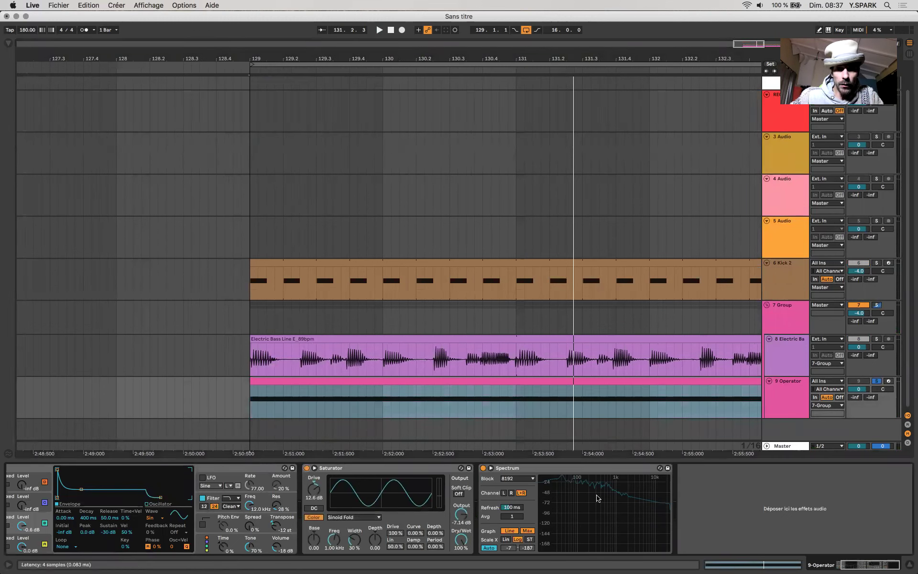
pyautogui.press('space')
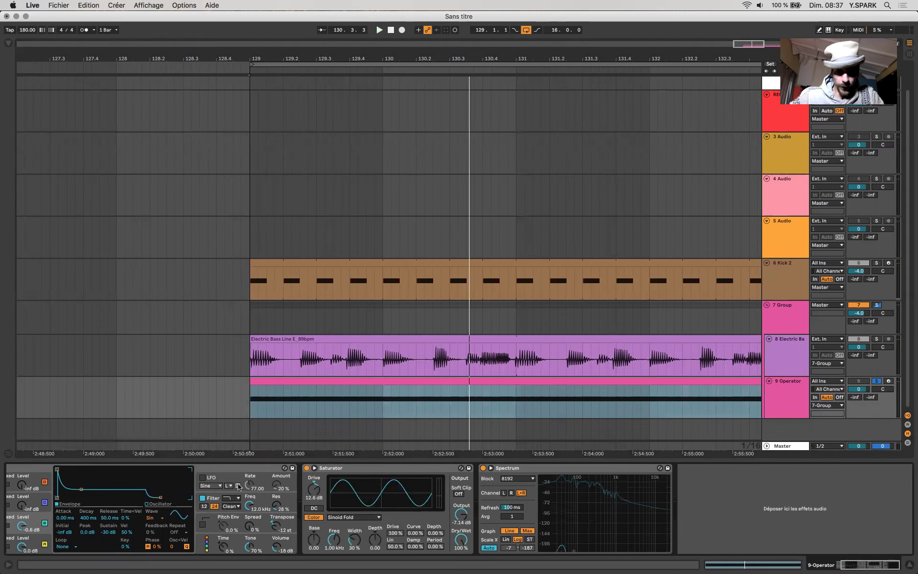
# Step: Set Operator's oscillator B level to -inf dB and the Saturator's drive to 10.9 dB while listening
pyautogui.click(364, 378)
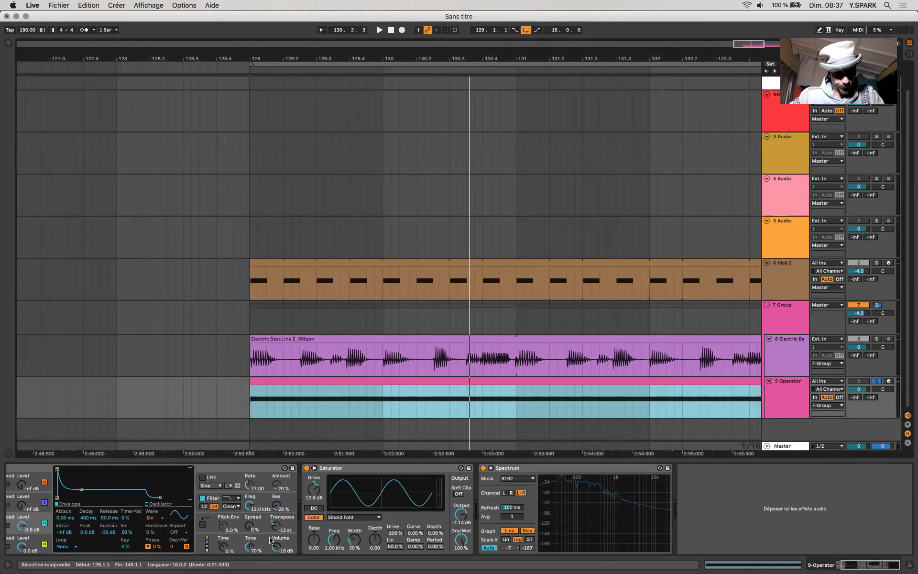
pyautogui.click(238, 538)
pyautogui.moveTo(88, 529)
pyautogui.mouseDown()
pyautogui.moveTo(87, 509)
pyautogui.moveTo(79, 528)
pyautogui.mouseUp()
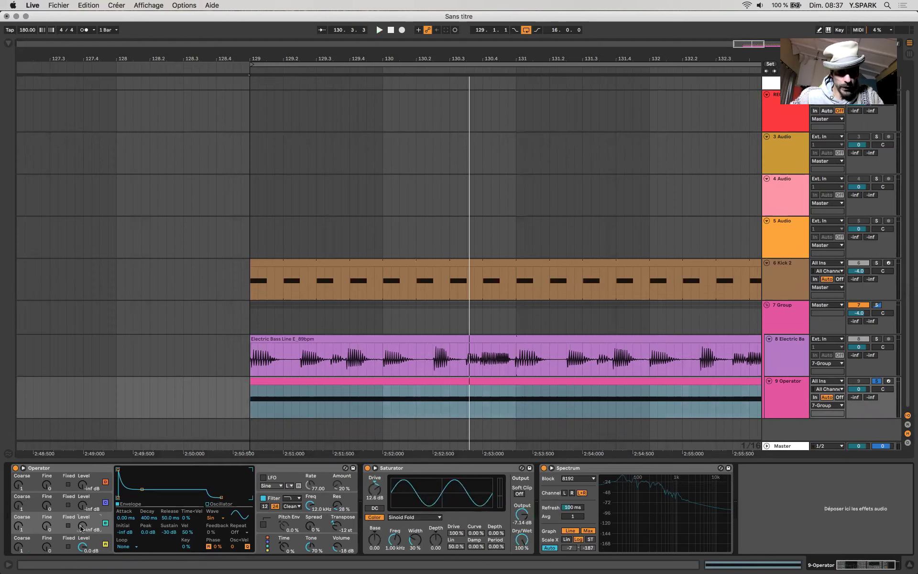
pyautogui.press('space')
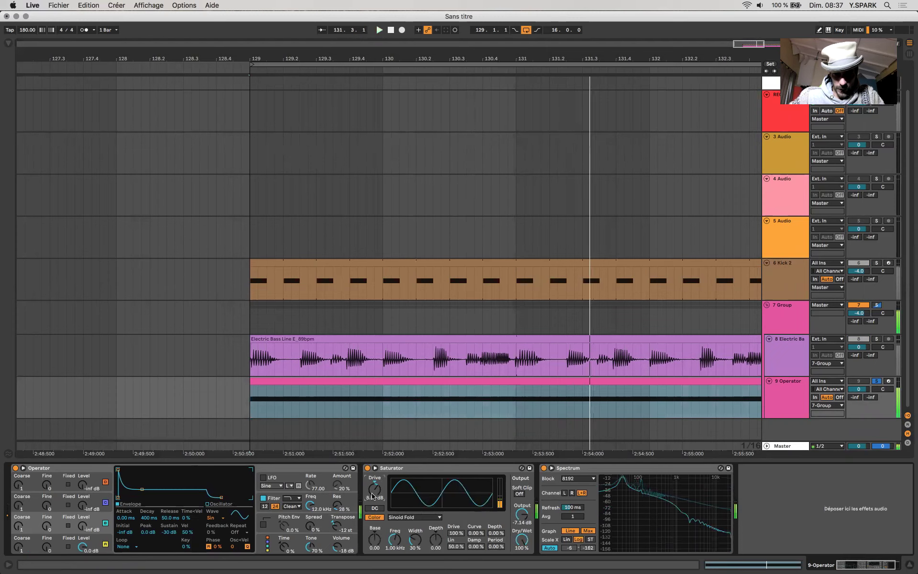
pyautogui.moveTo(375, 489)
pyautogui.mouseDown()
pyautogui.moveTo(375, 481)
pyautogui.moveTo(377, 494)
pyautogui.mouseUp()
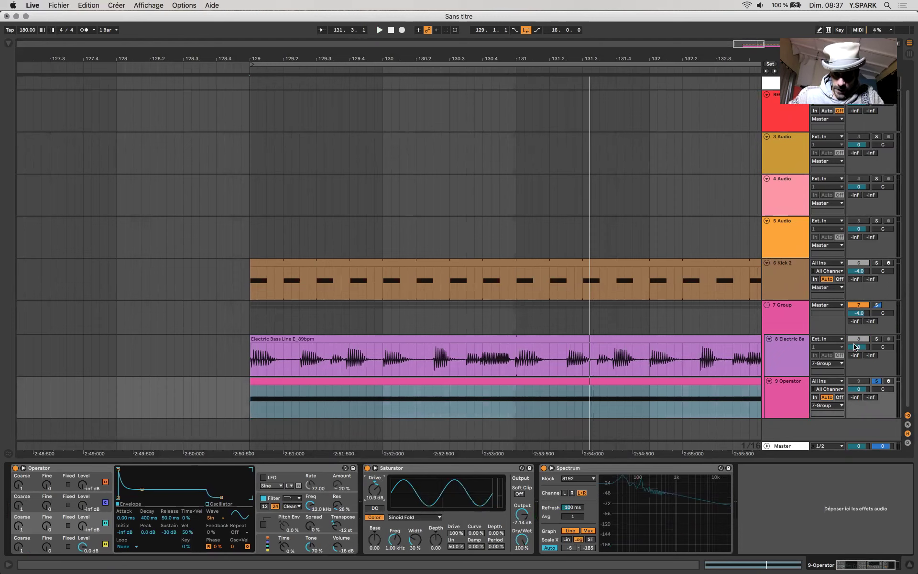
# Step: Solo the Electric Bass track, play its clip while watching the spectrum, and turn the solo off
pyautogui.click(877, 339)
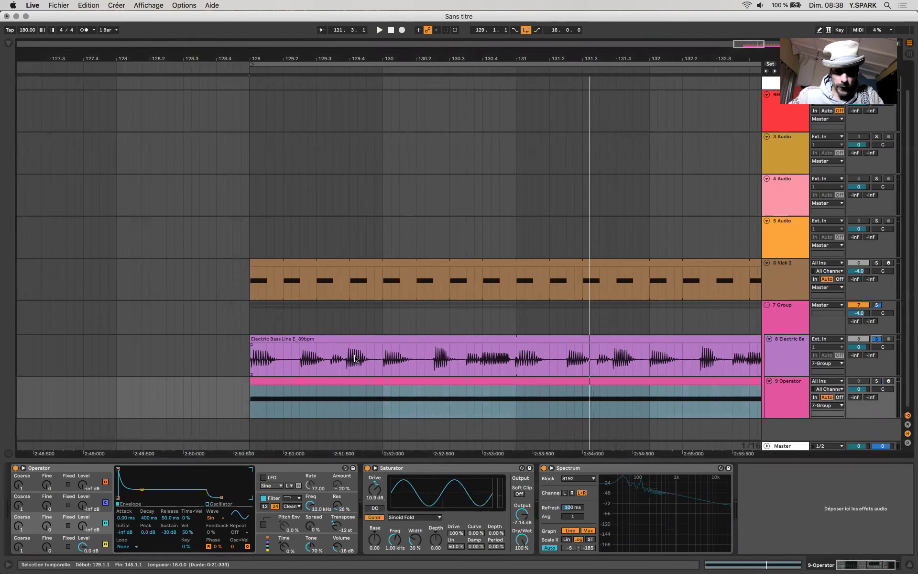
pyautogui.click(320, 337)
pyautogui.press('space')
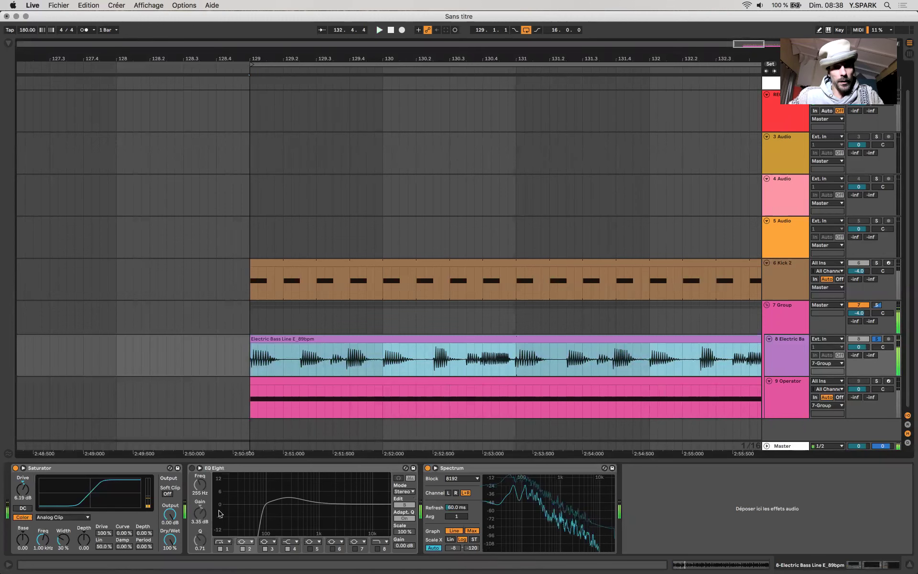
pyautogui.moveTo(533, 525)
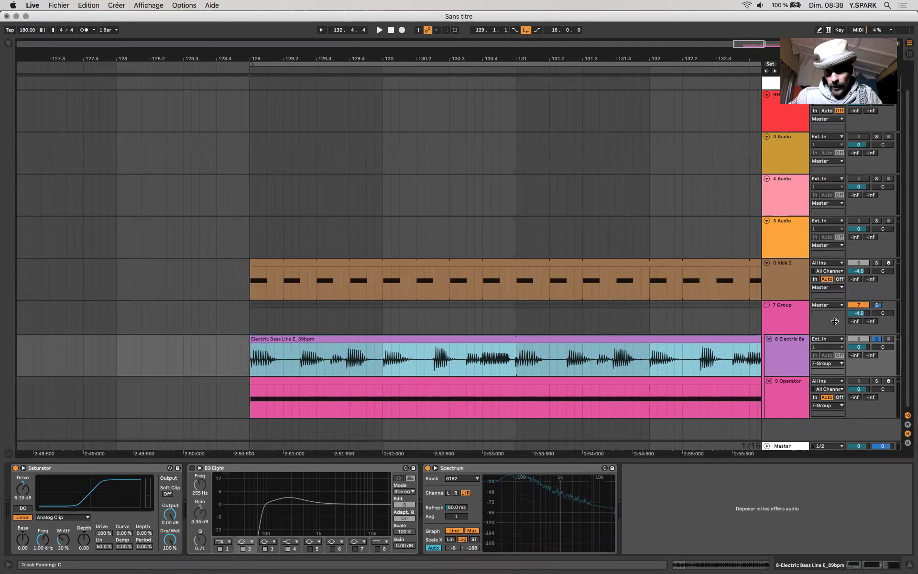
pyautogui.click(876, 340)
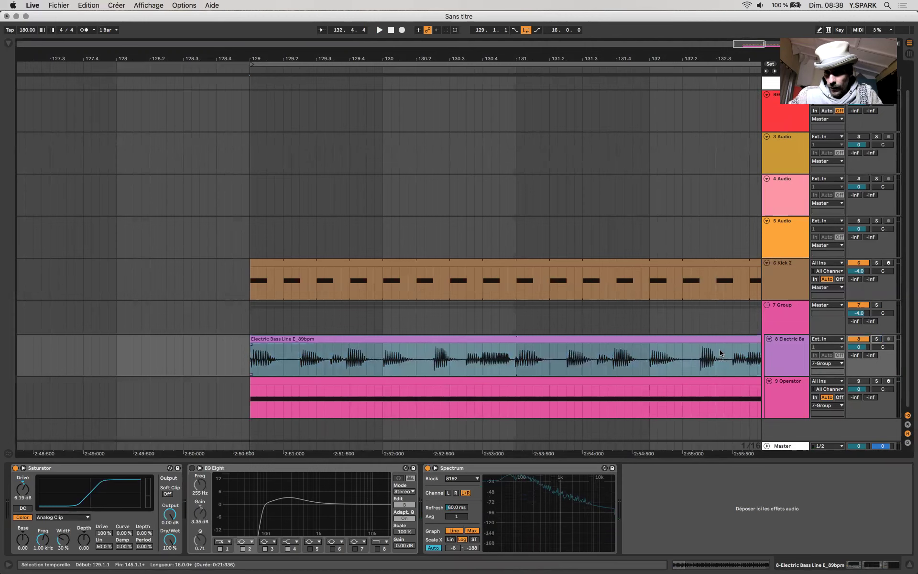
# Step: Place the insert marker at 129.1.1 on the Electric Bass track and show the clip start in detail
pyautogui.scroll(-2, 721, 353)
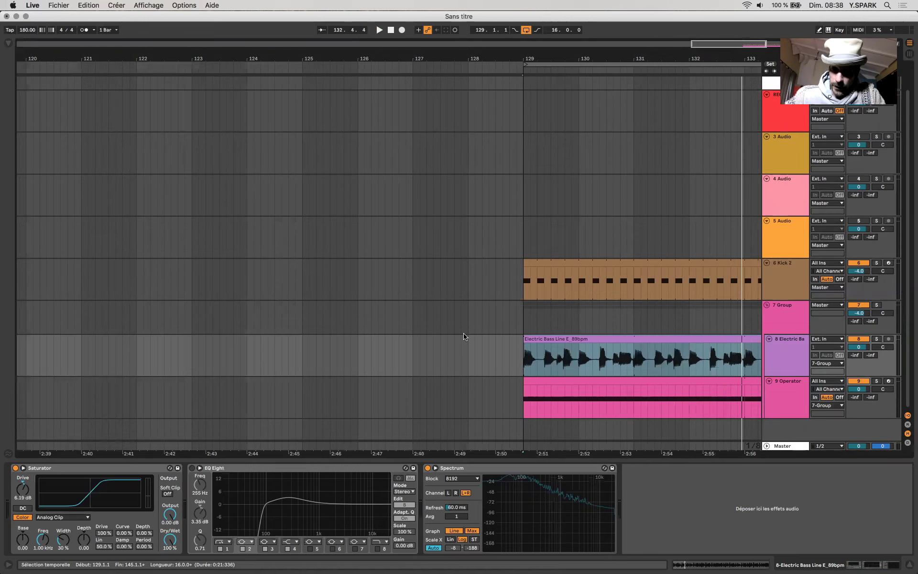
pyautogui.hscroll(5, 465, 334)
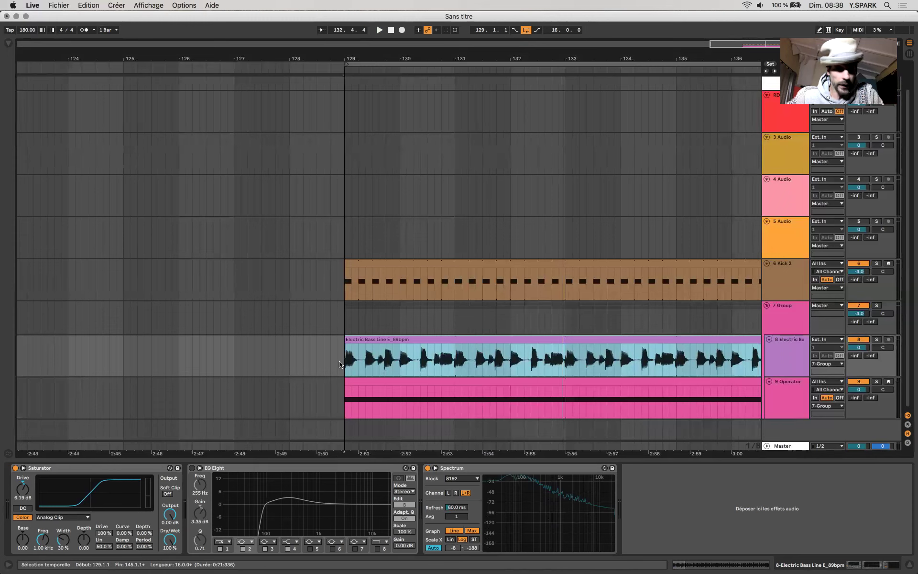
pyautogui.click(346, 362)
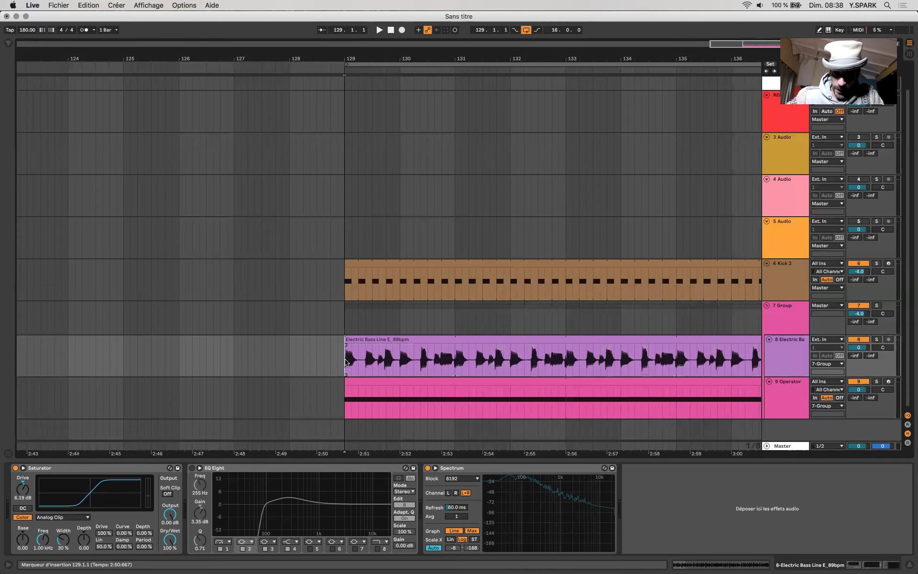
pyautogui.press('+')
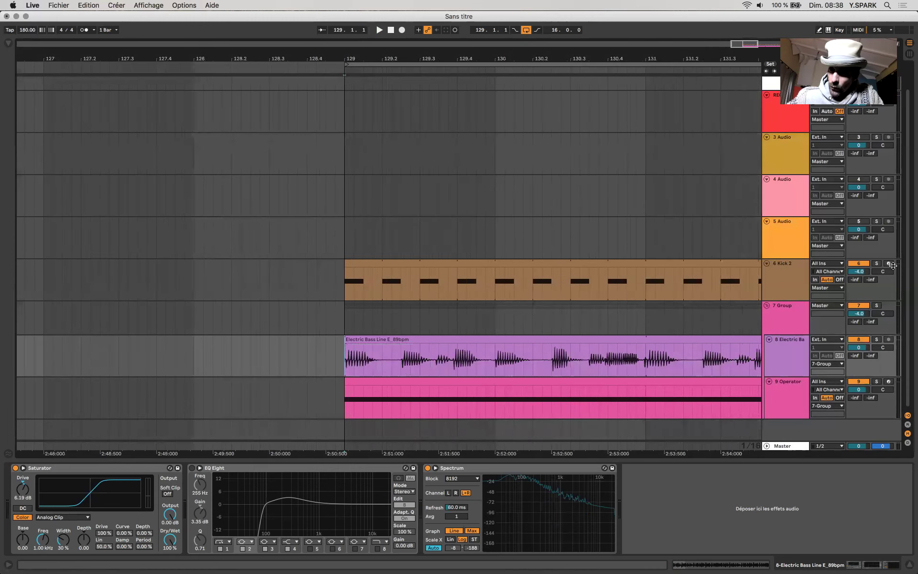
pyautogui.scroll(1, 411, 304)
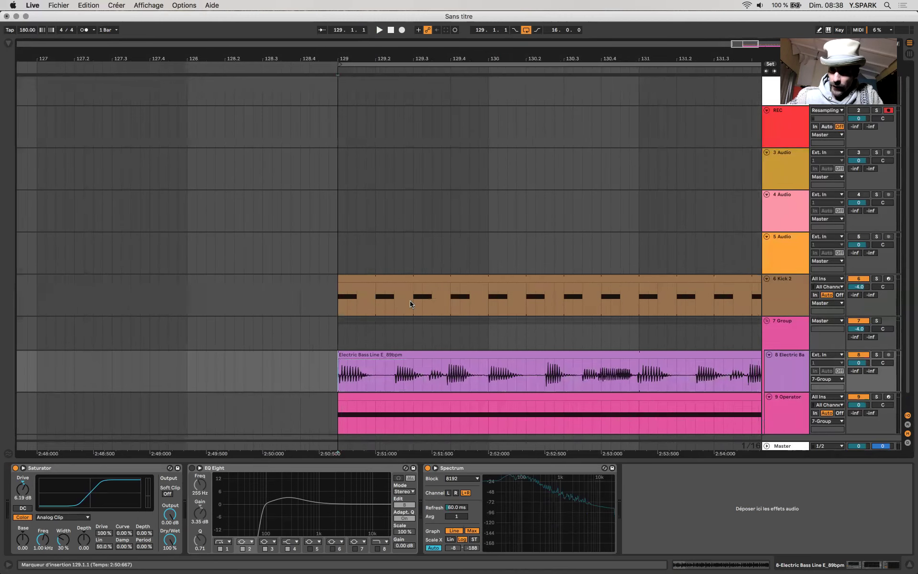
# Step: Switch off the Glue Compressor on the 7 Group track and select that track's Saturator
pyautogui.scroll(1, 410, 304)
pyautogui.press('Up')
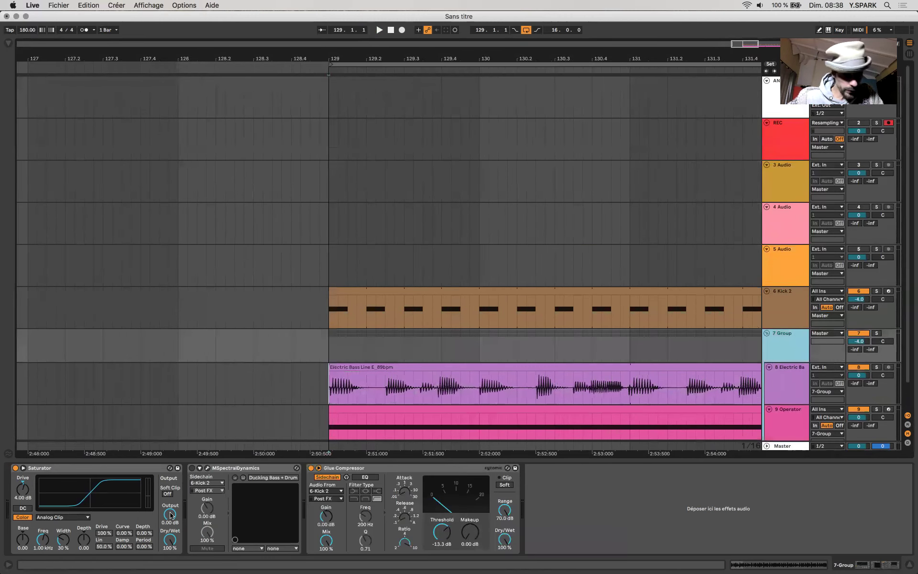
pyautogui.click(311, 468)
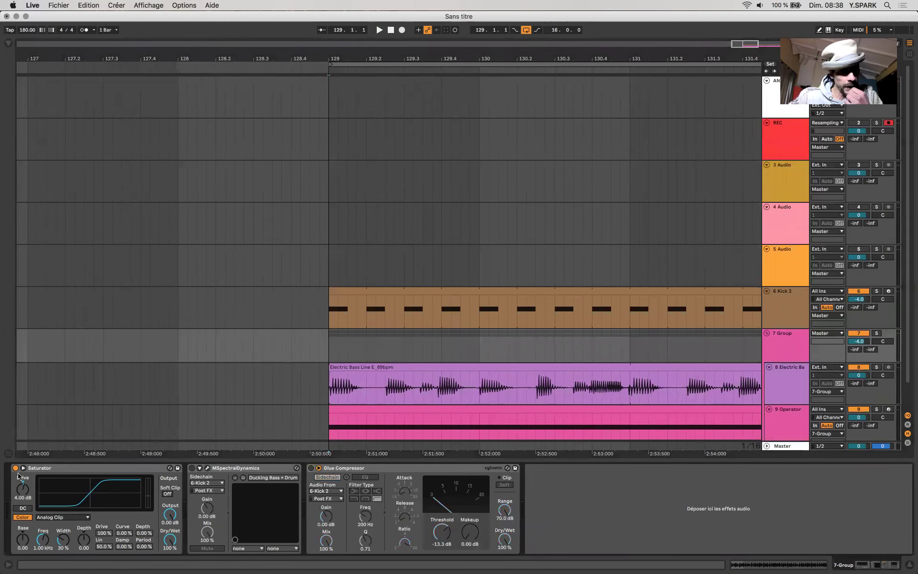
pyautogui.click(86, 468)
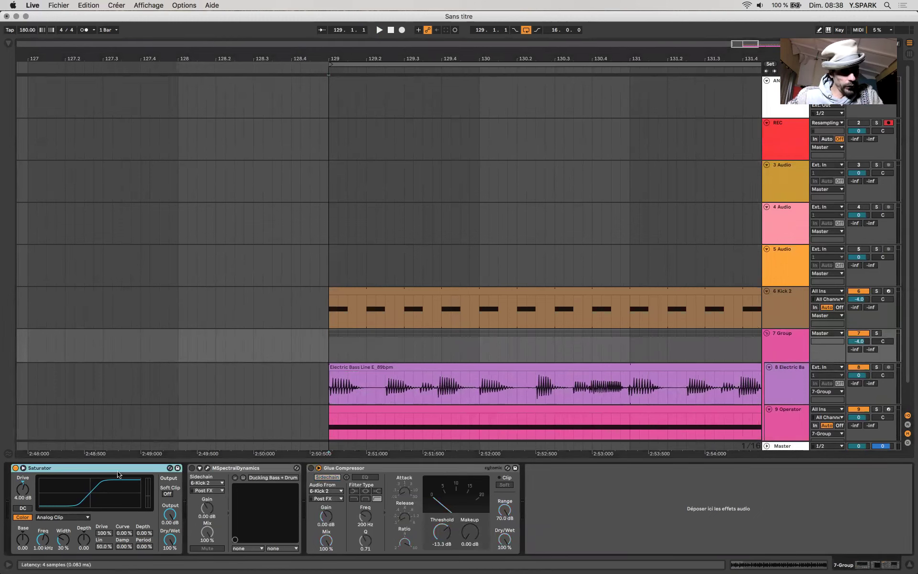
# Step: Look at the Operator track's device chain and return to the chain of the 7 Group track
pyautogui.scroll(-1, 324, 410)
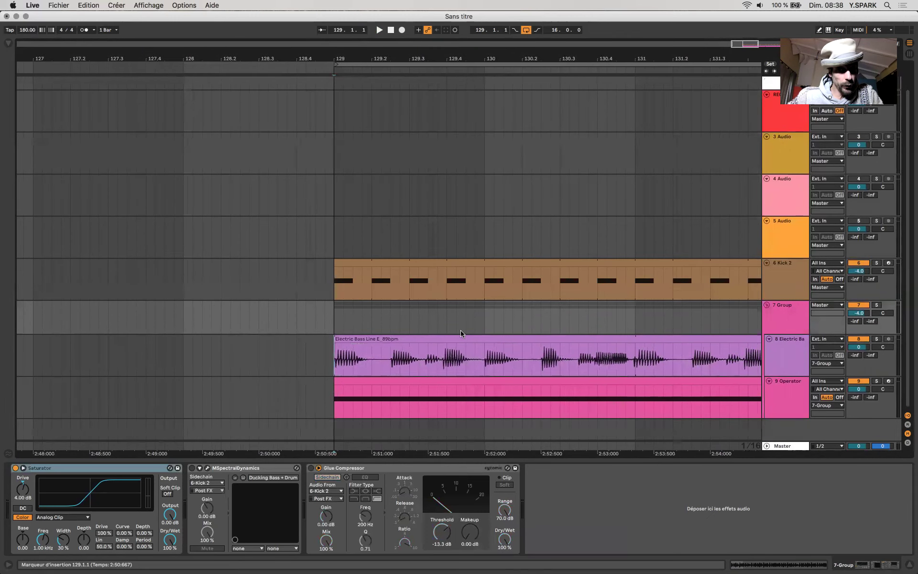
pyautogui.click(587, 361)
pyautogui.click(584, 389)
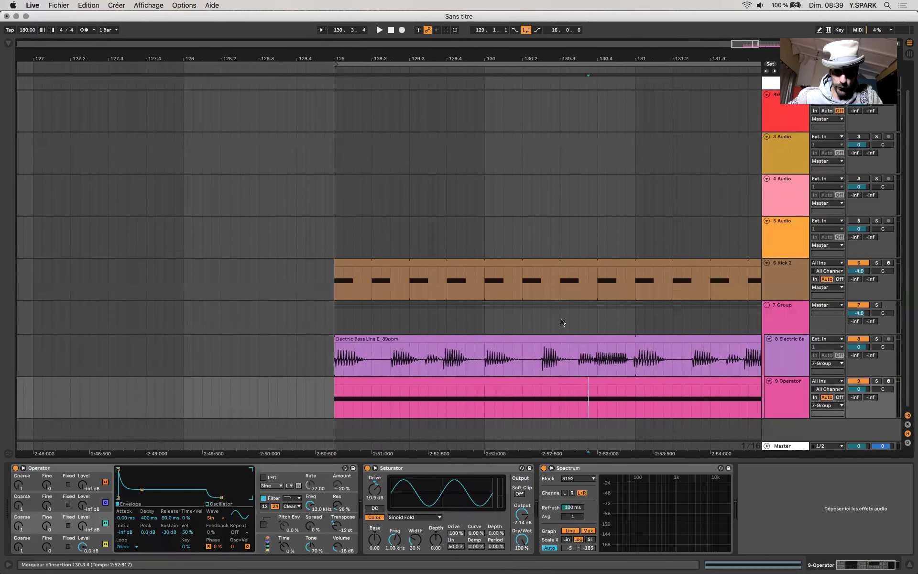
pyautogui.click(563, 322)
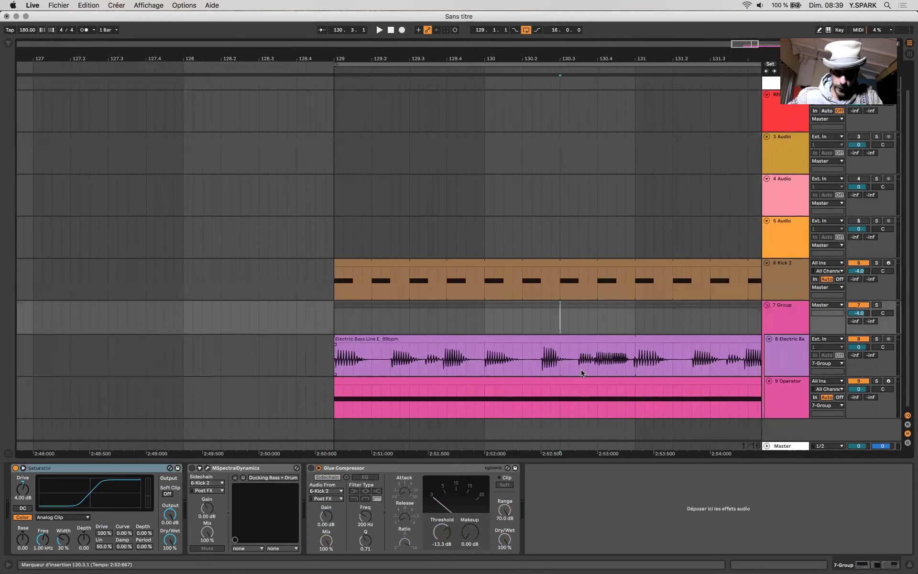
# Step: Bypass the 7 Group track's Saturator, play from 129.4.1, and switch the Saturator back on while listening
pyautogui.click(447, 320)
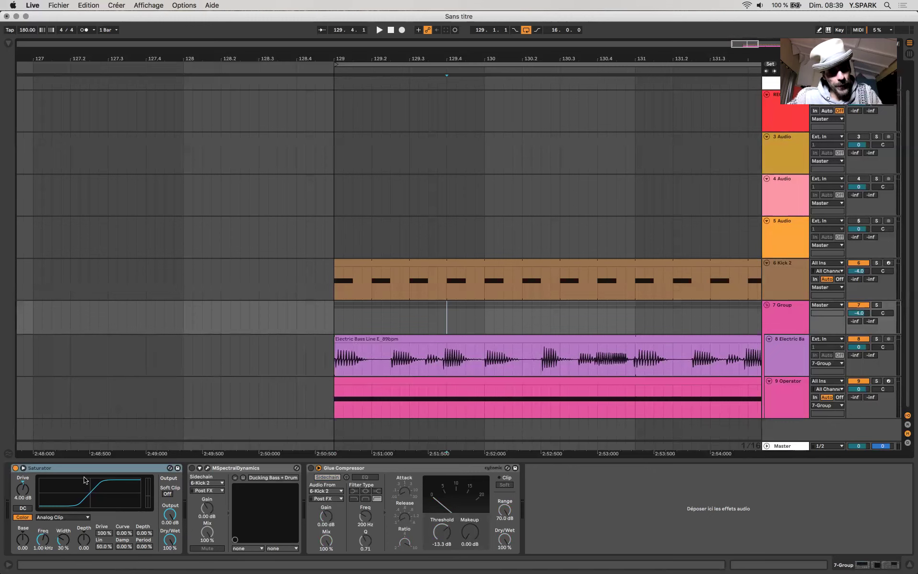
pyautogui.click(38, 468)
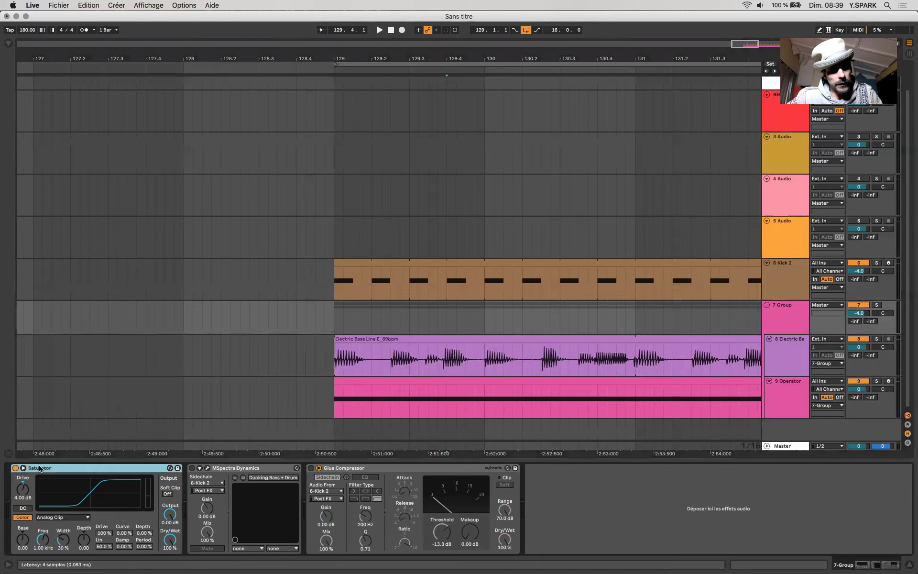
pyautogui.click(15, 469)
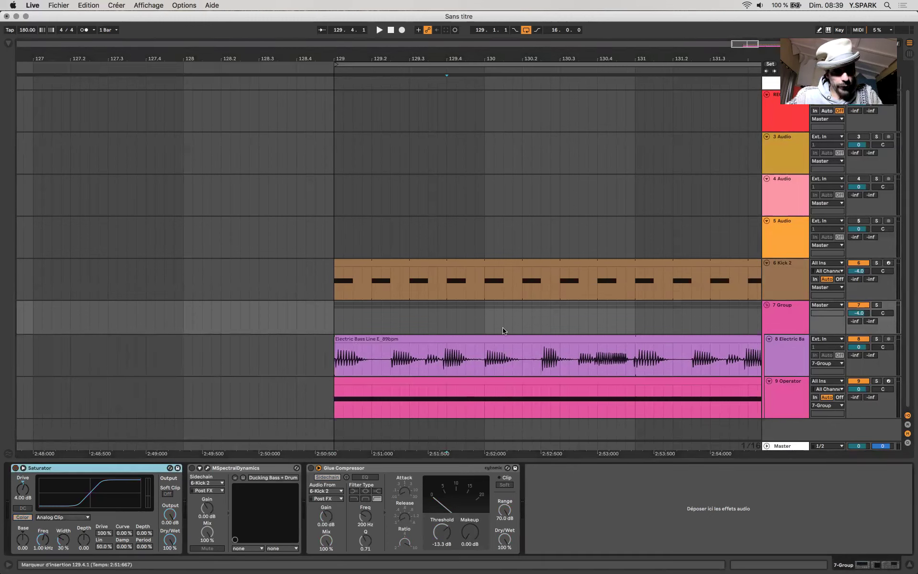
pyautogui.press('space')
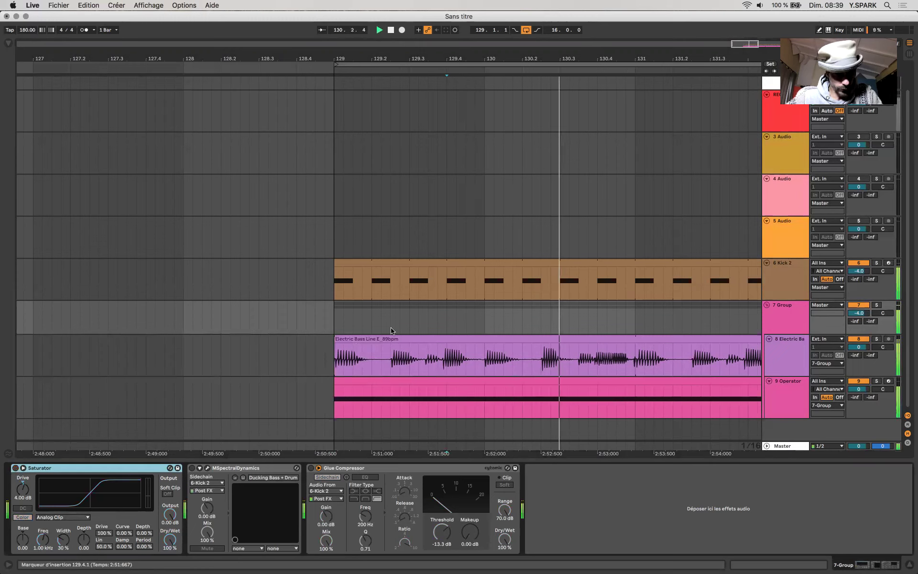
pyautogui.click(15, 468)
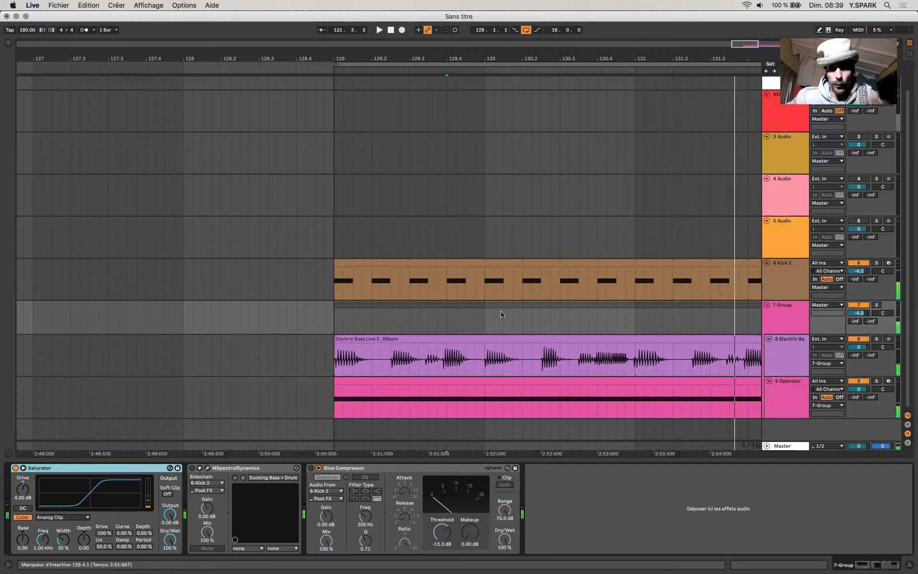
# Step: Stop playback and record the combined kick and bass layers onto the REC track from 129.1.1 to about 130.2
pyautogui.click(342, 282)
pyautogui.press('space')
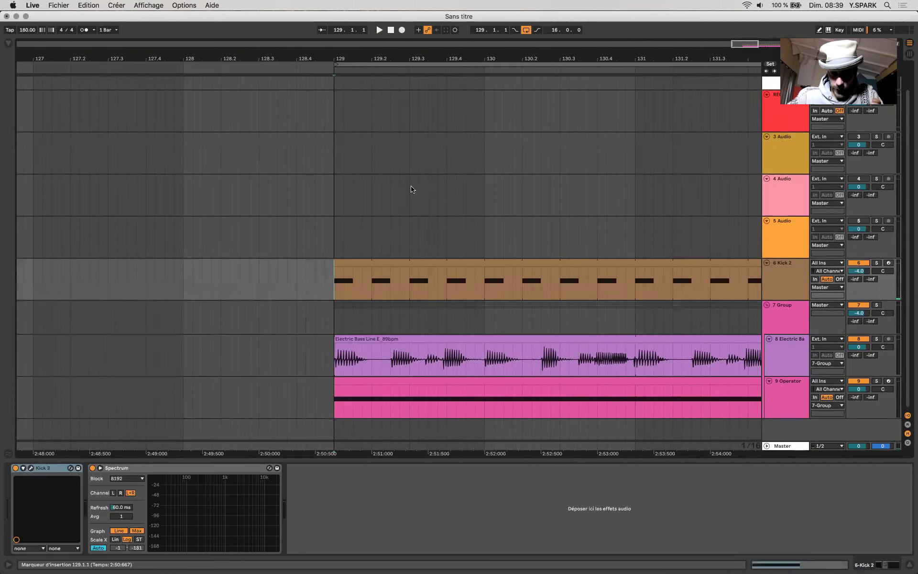
pyautogui.scroll(2, 900, 122)
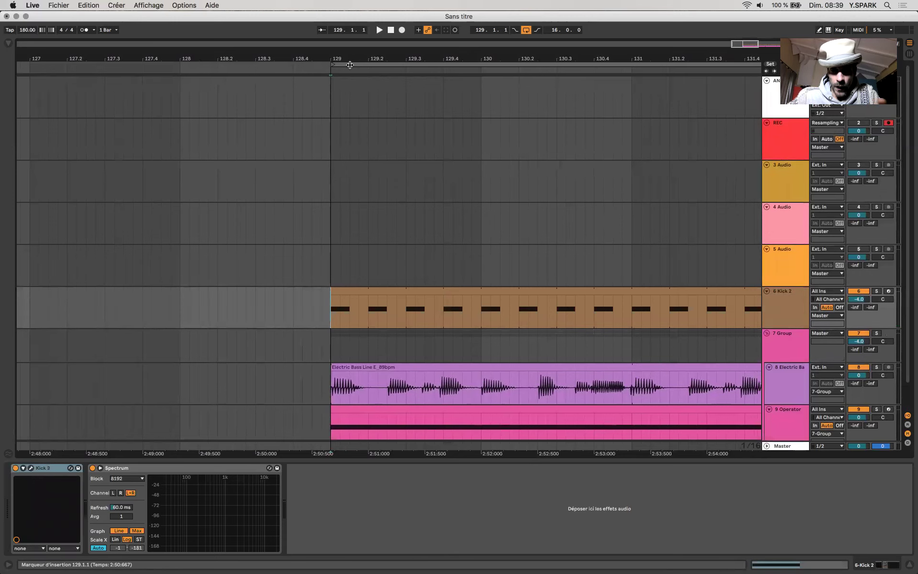
pyautogui.click(402, 31)
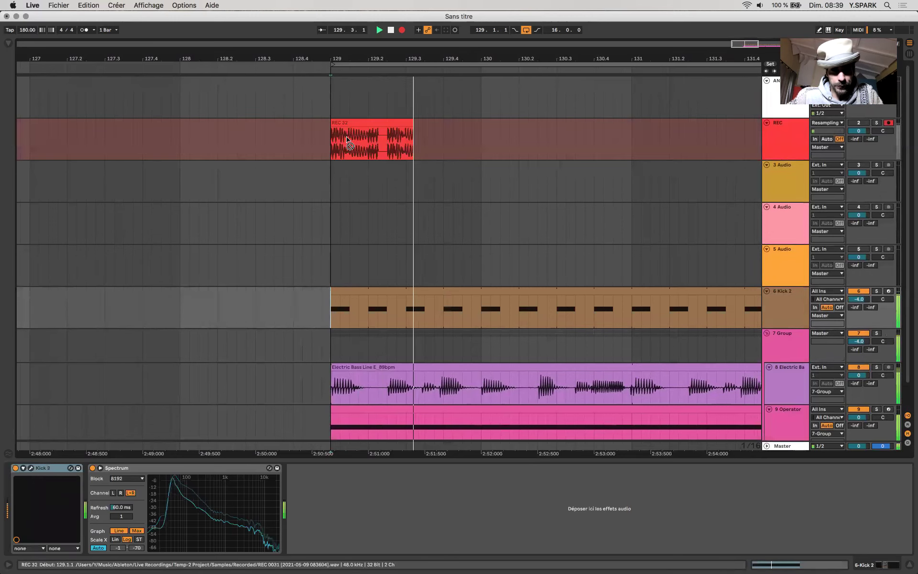
pyautogui.press('+')
pyautogui.press('+')
pyautogui.press('space')
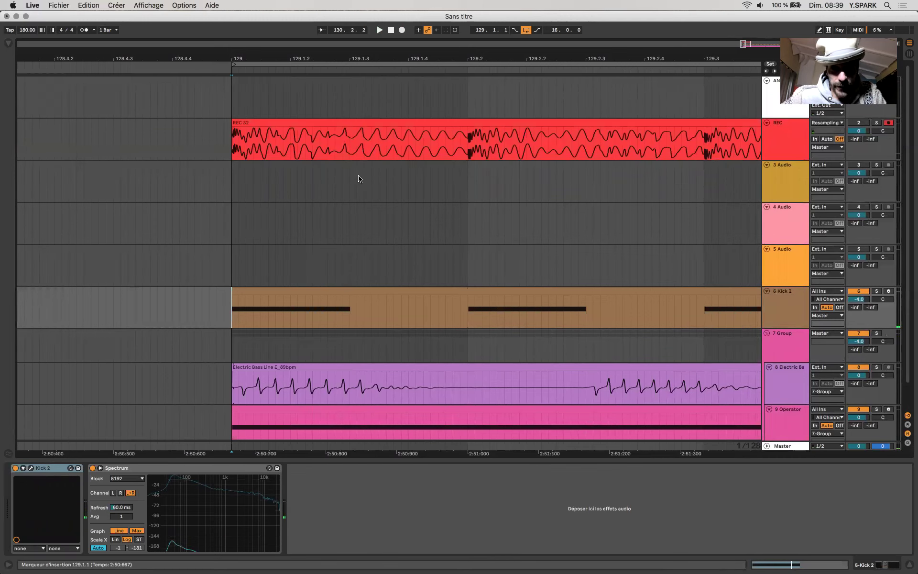
# Step: Highlight the range 129.2.1 to 129.3.1 in the REC recording's waveform, and select the whole clip
pyautogui.hscroll(5, 360, 178)
pyautogui.moveTo(374, 149); pyautogui.dragTo(610, 147)
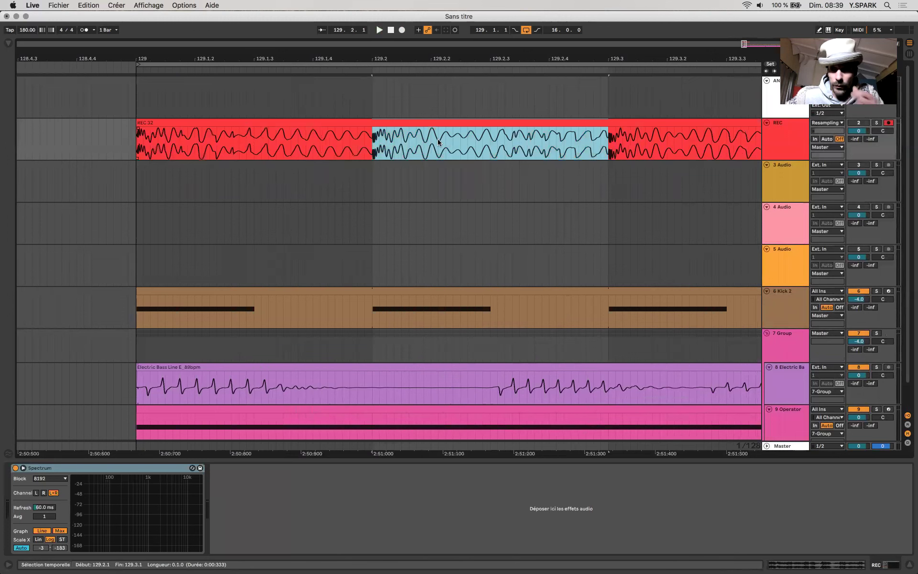
pyautogui.click(331, 120)
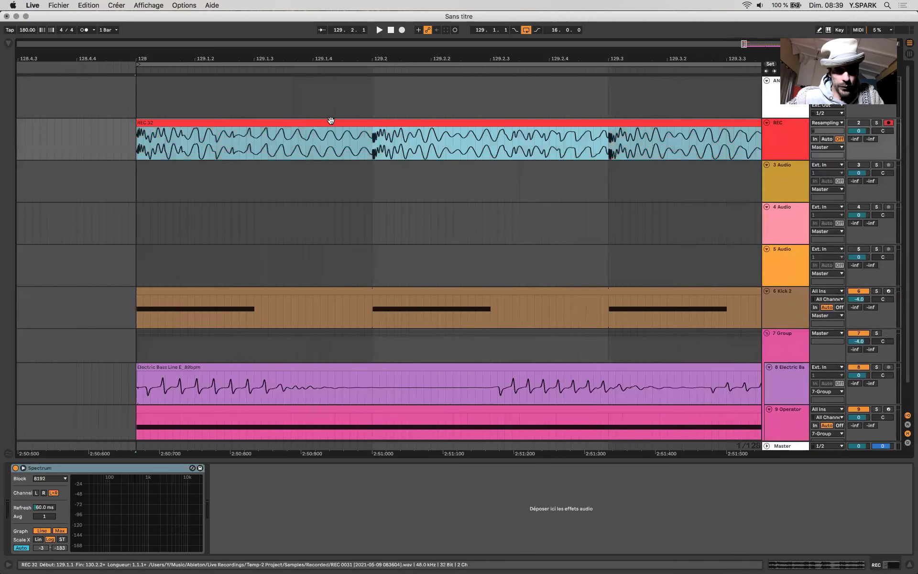
# Step: Solo the Kick 2 track, record it onto the REC track from 129.1.1, and examine its waveform
pyautogui.click(876, 292)
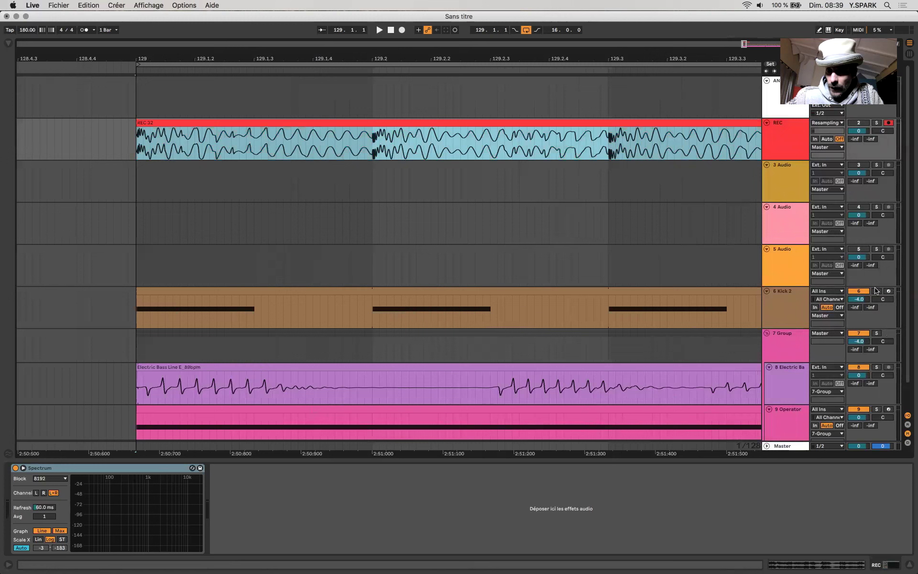
pyautogui.click(400, 30)
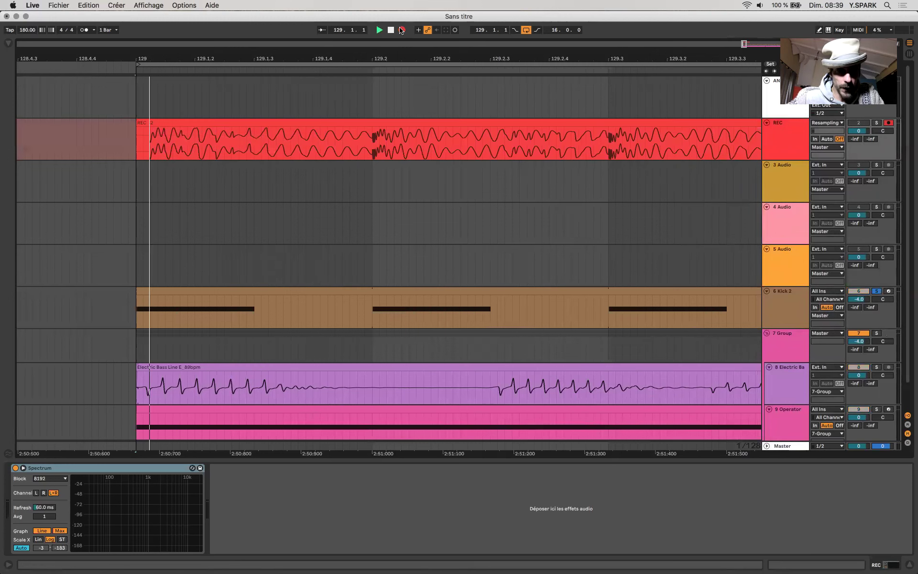
pyautogui.moveTo(139, 143); pyautogui.dragTo(342, 152)
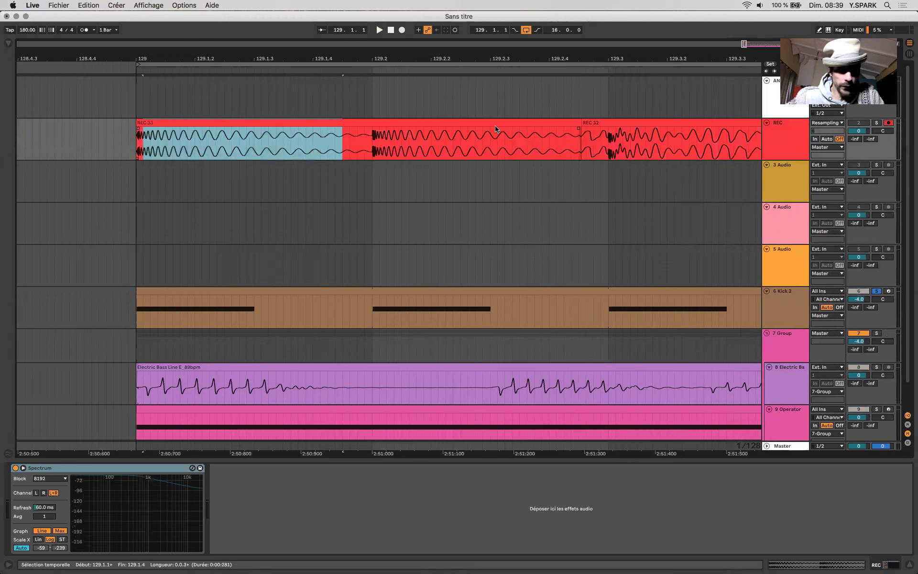
pyautogui.click(528, 145)
# Step: Extend the REC 32 clip's start back to 129.1.1 over the kick-only recording and examine its waveform in detail
pyautogui.moveTo(527, 123); pyautogui.dragTo(130, 132)
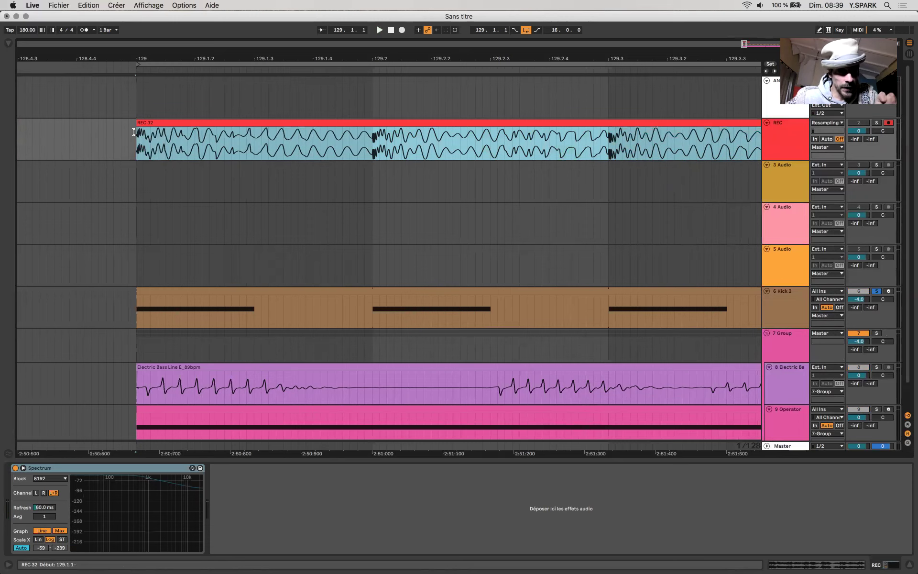
pyautogui.scroll(5, 133, 132)
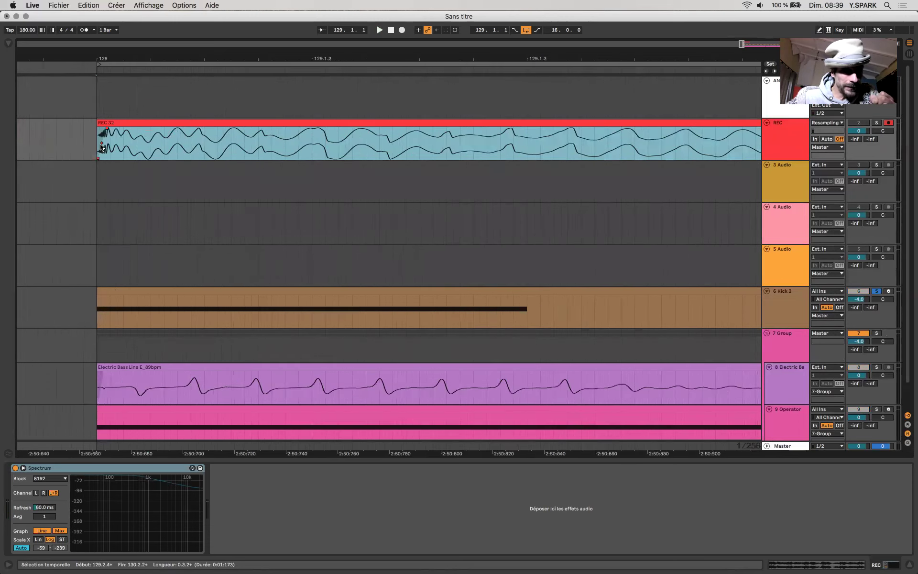
pyautogui.scroll(-5, 101, 145)
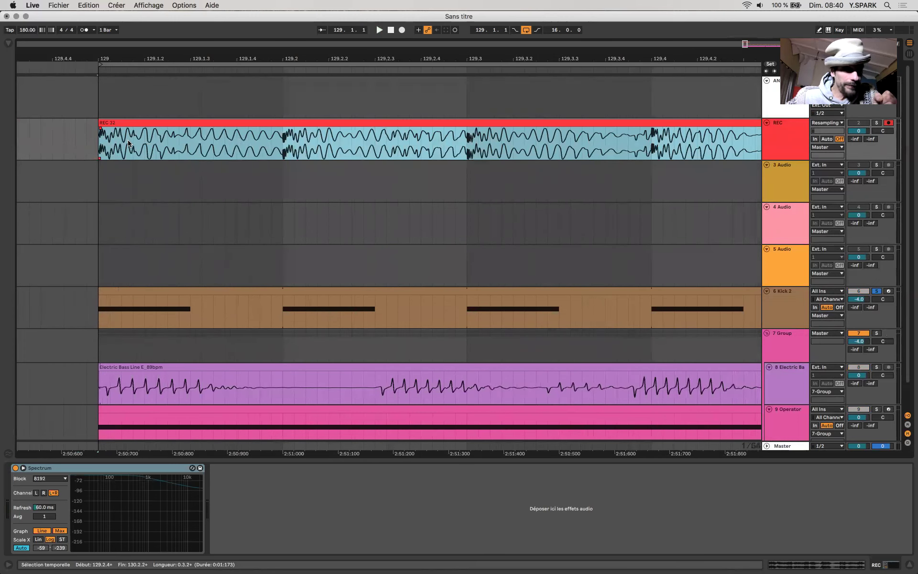
# Step: Highlight the Electric Bass clip's first beat from 129.1.1 to 129.2.1 to examine its waveform
pyautogui.scroll(-2, 177, 339)
pyautogui.hscroll(-2, 176, 338)
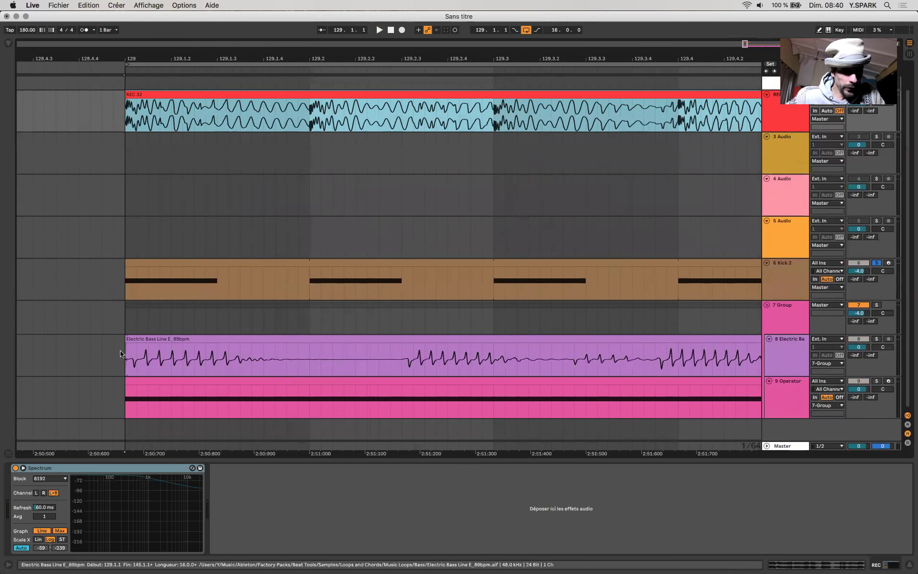
pyautogui.moveTo(122, 359); pyautogui.dragTo(321, 356)
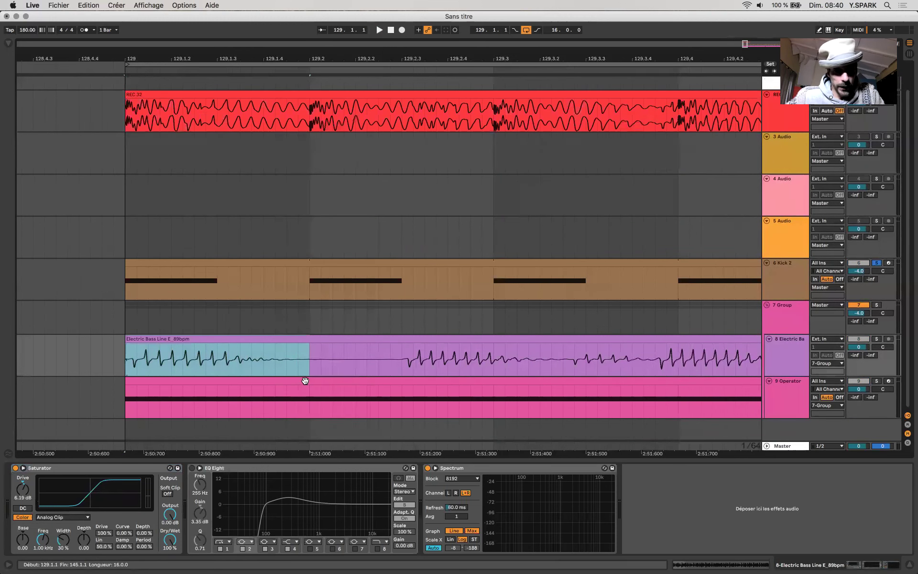
# Step: Solo the Operator track, record it onto the REC track from 129.1.1, and examine the sub bass waveform
pyautogui.click(304, 381)
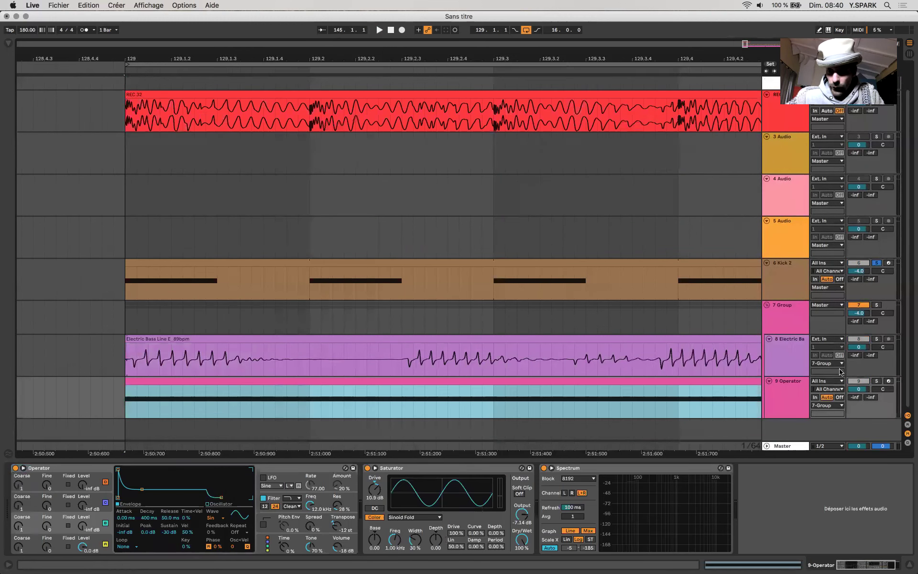
pyautogui.click(879, 381)
pyautogui.scroll(2, 850, 162)
pyautogui.click(402, 31)
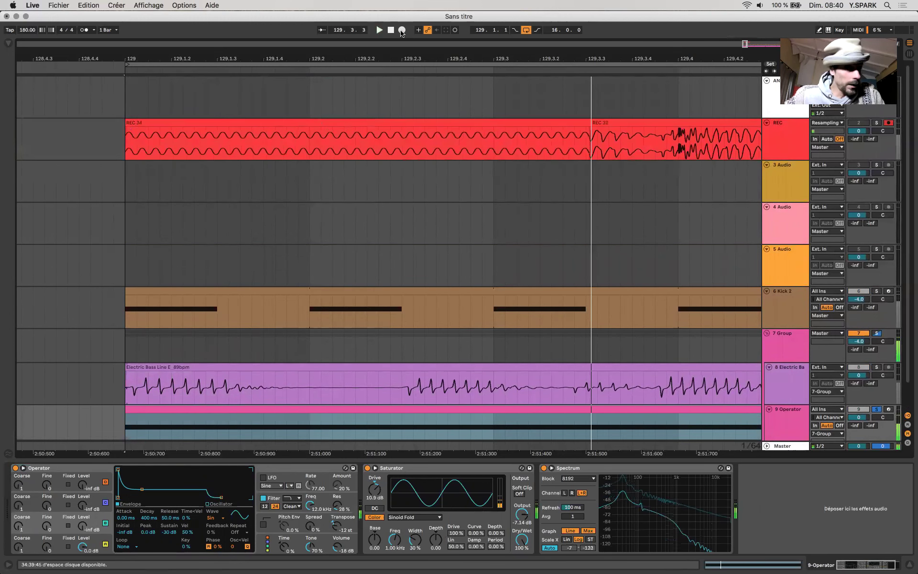
pyautogui.click(295, 135)
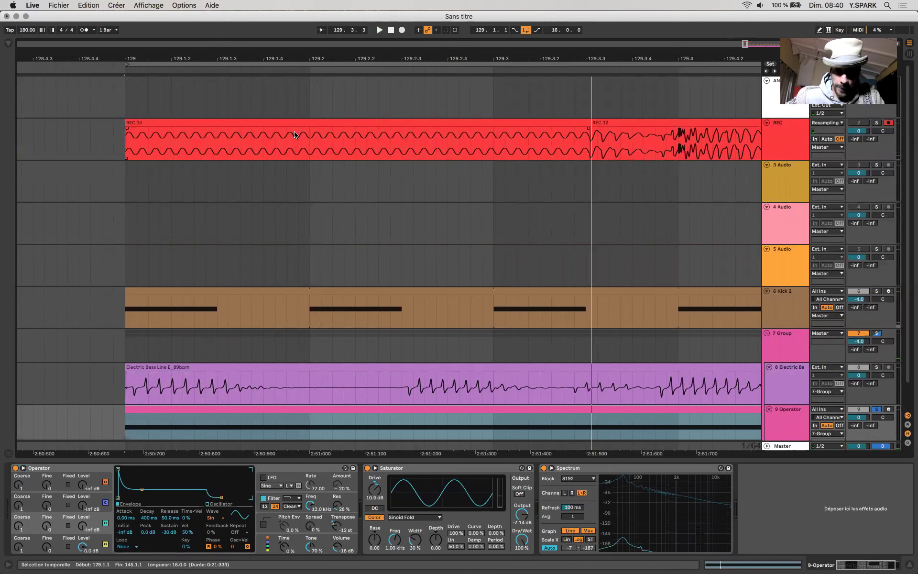
# Step: Cover the Operator-only recording by extending REC 32 back to 129.1.1, and select the full mixed recording
pyautogui.moveTo(590, 152); pyautogui.dragTo(247, 152)
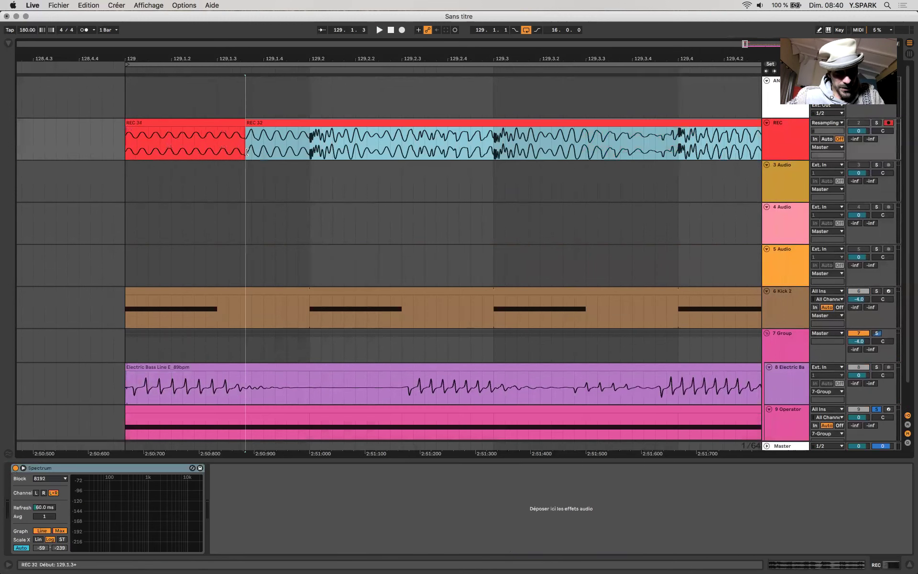
pyautogui.press('Delete')
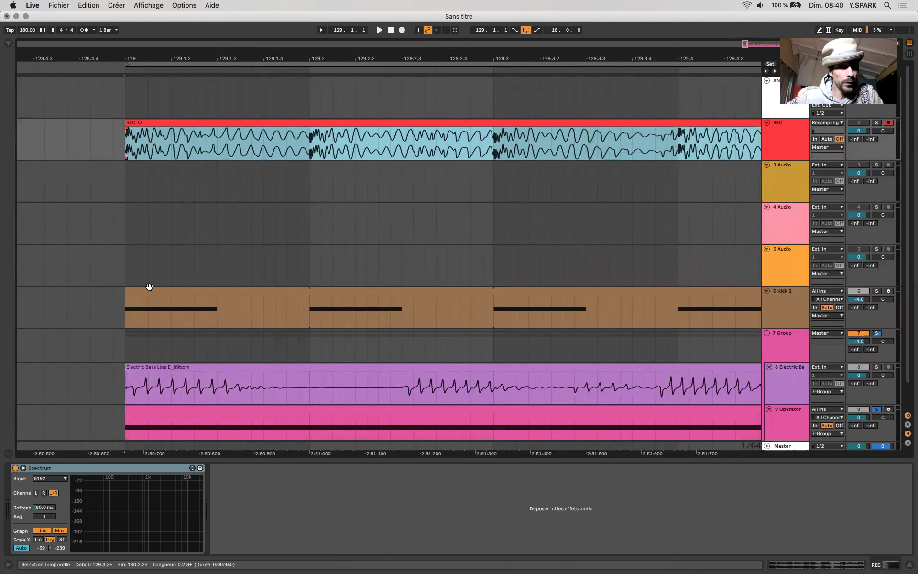
pyautogui.scroll(-2, 149, 289)
pyautogui.scroll(-5, 148, 286)
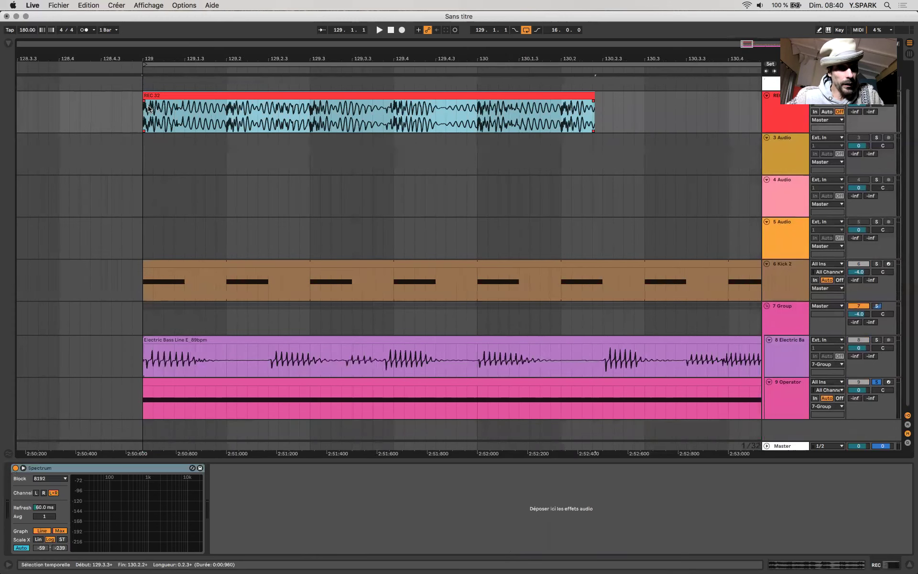
pyautogui.click(152, 108)
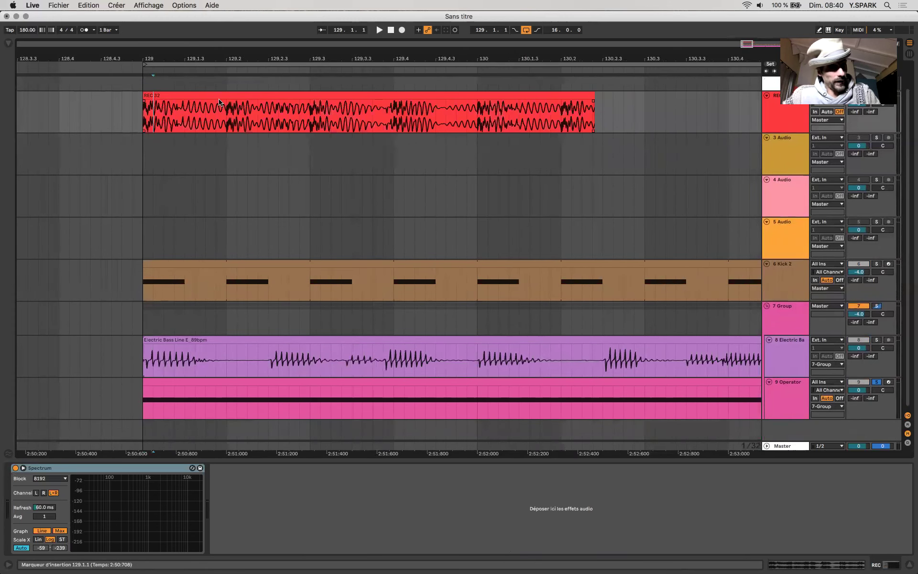
pyautogui.click(215, 94)
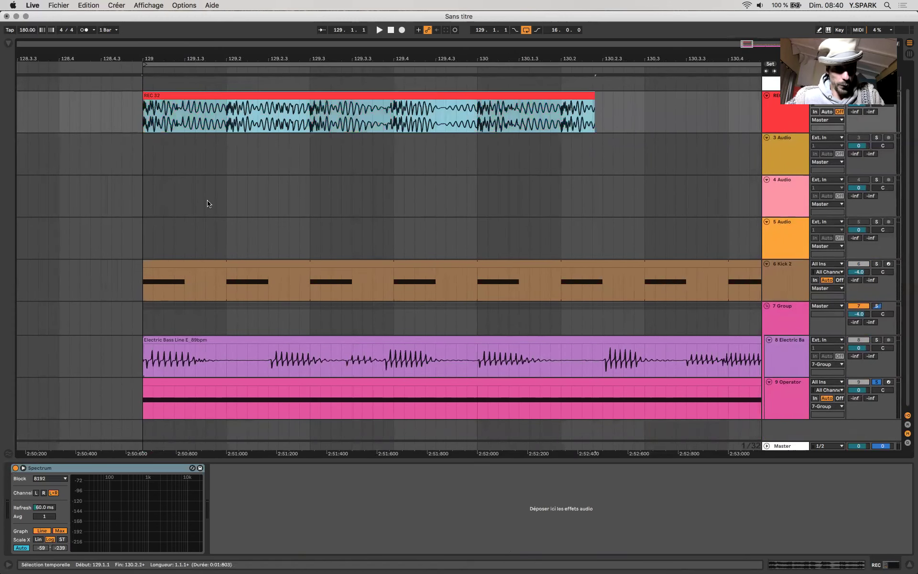
# Step: Select the Electric Bass clip and show its opening beats in detail beneath the mixed recording
pyautogui.click(171, 340)
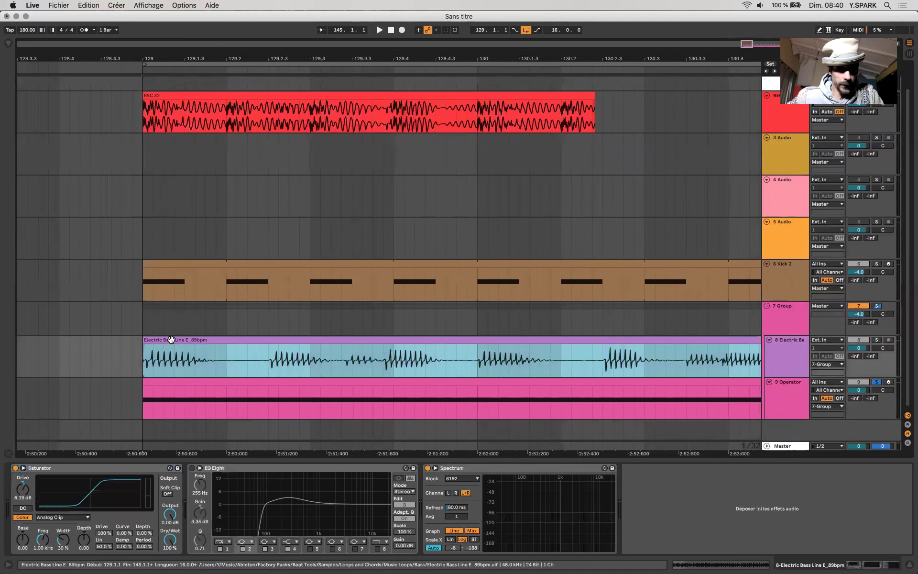
pyautogui.scroll(3, 171, 339)
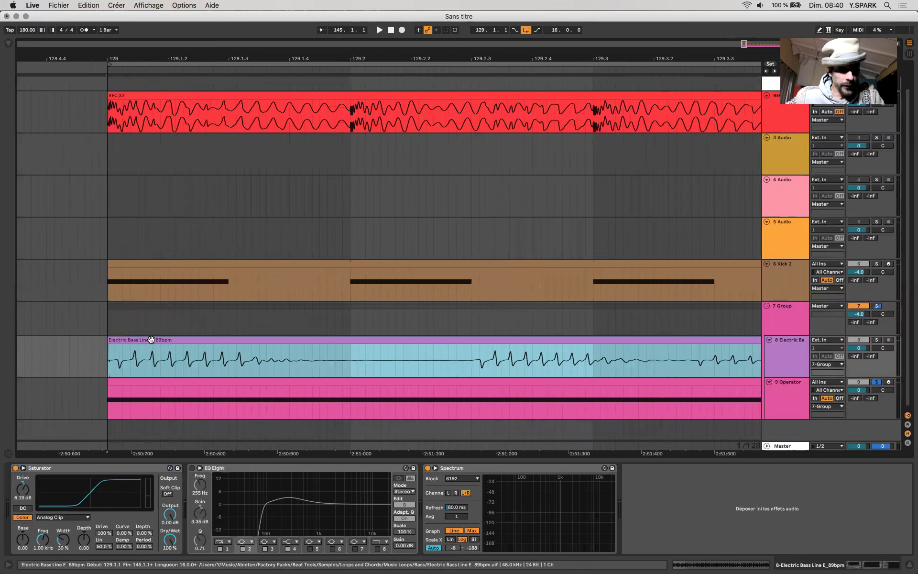
# Step: Delete the mixed recording from the REC track, from 129.1.1 to its end, and return the insertion point to 129.1.1
pyautogui.scroll(-3, 151, 340)
pyautogui.moveTo(205, 360); pyautogui.dragTo(344, 359)
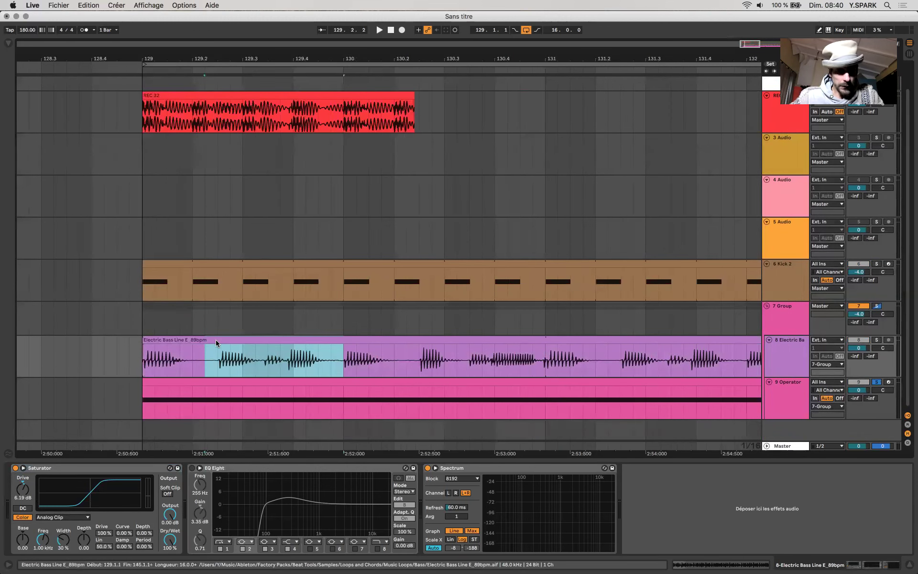
pyautogui.hscroll(-5, 216, 339)
pyautogui.moveTo(247, 121); pyautogui.dragTo(565, 120)
pyautogui.press('Delete')
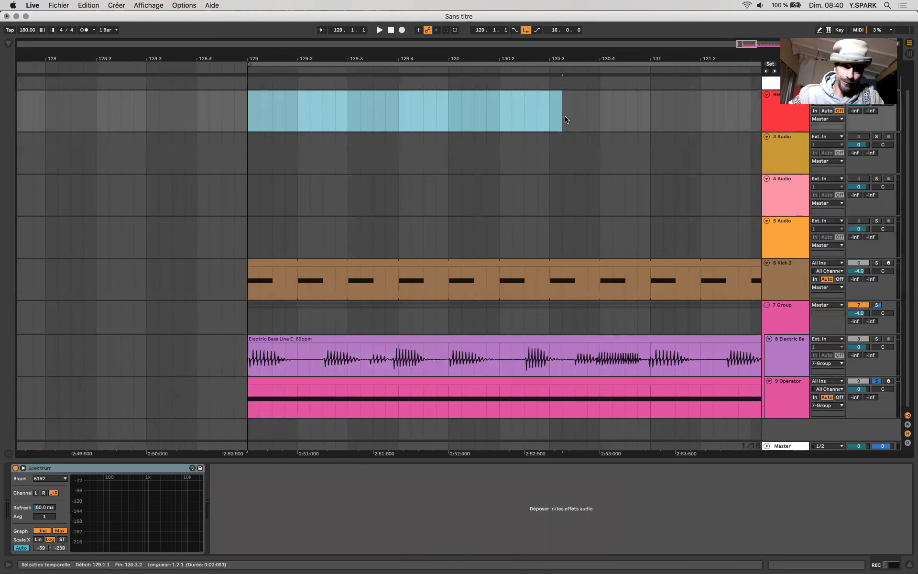
pyautogui.click(251, 201)
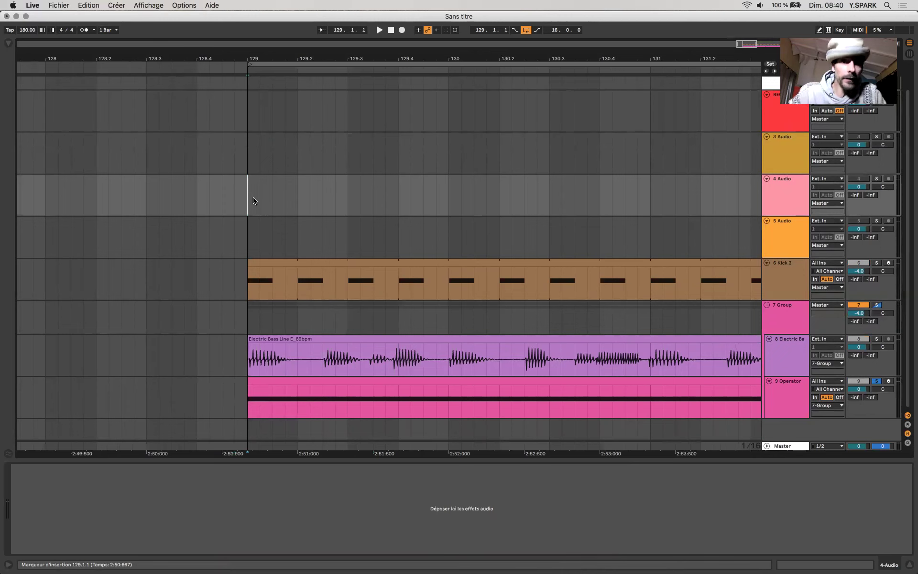
# Step: Switch off the Saturator on the Operator track and audition the Operator clip from 129.1.1
pyautogui.click(254, 379)
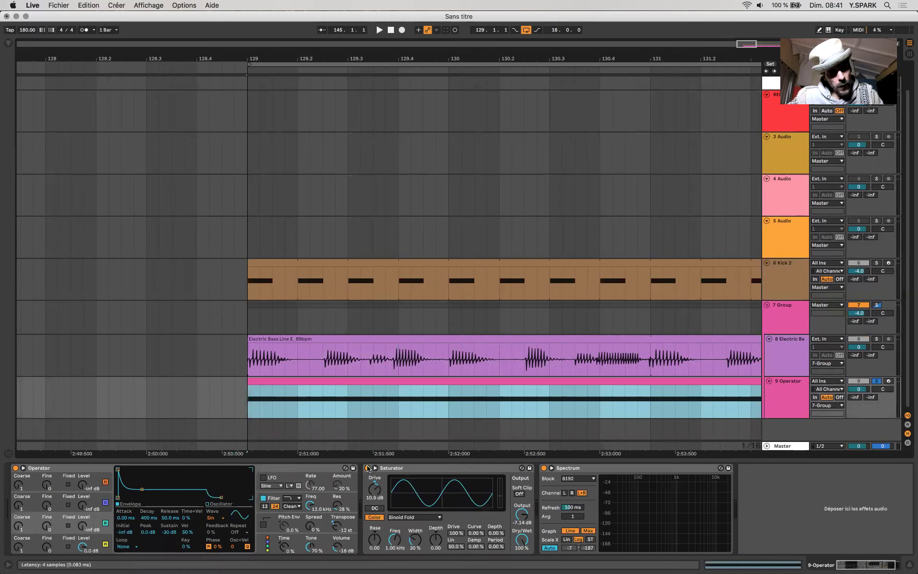
pyautogui.click(367, 469)
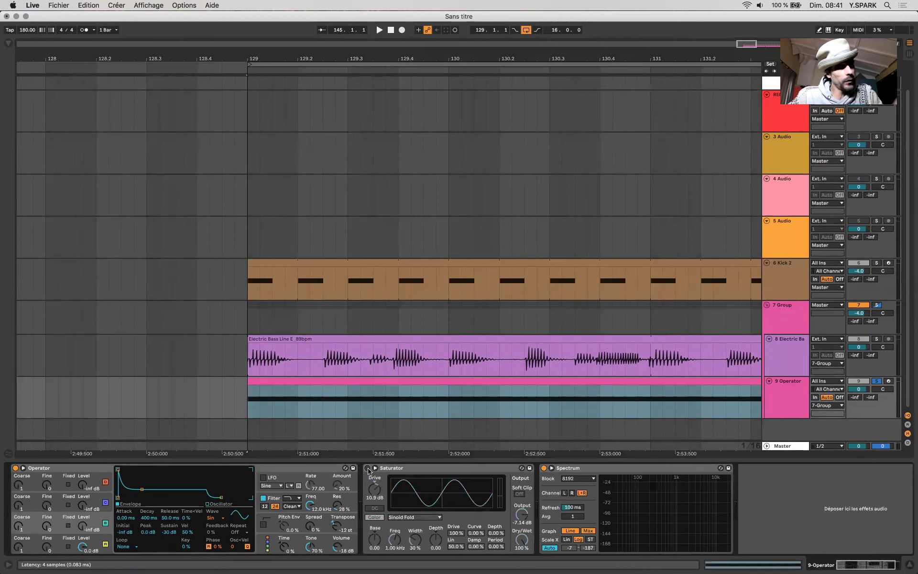
pyautogui.moveTo(641, 501)
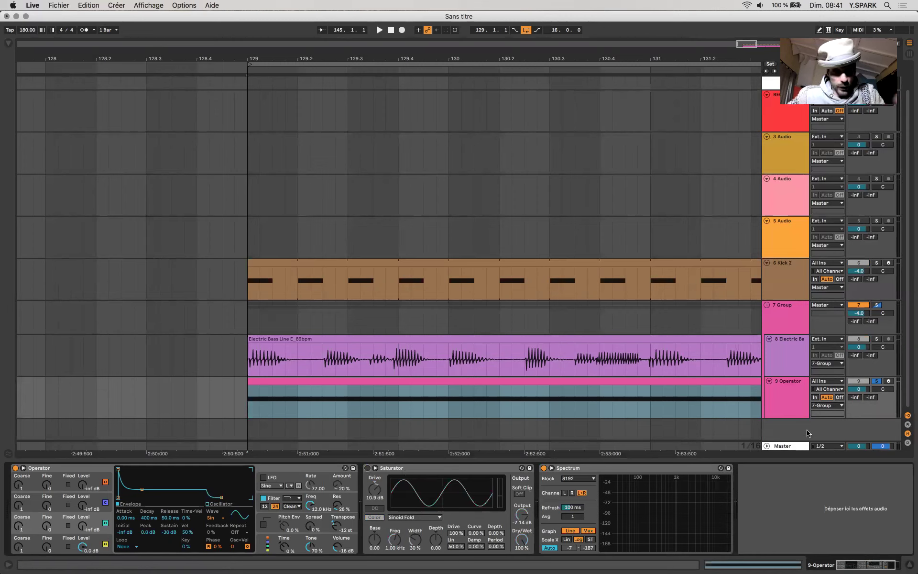
pyautogui.click(327, 382)
pyautogui.press('space')
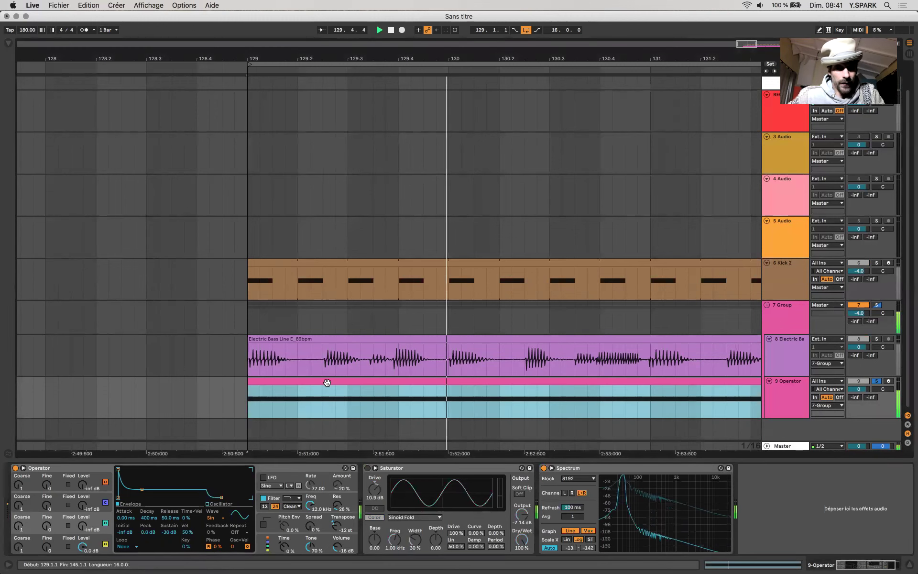
pyautogui.press('space')
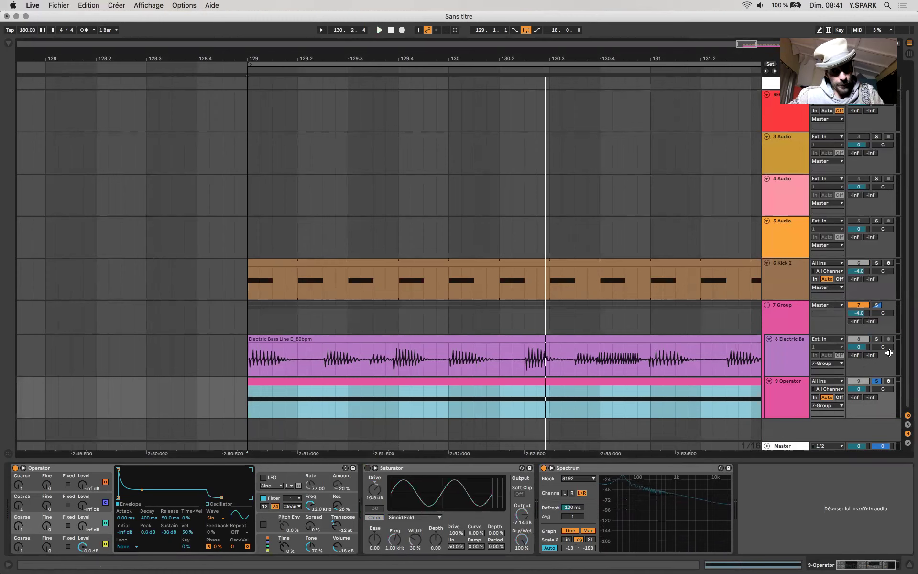
# Step: Solo Electric Bass together with Operator and record both onto the REC track from 129.1.1 for waveform inspection
pyautogui.click(877, 339)
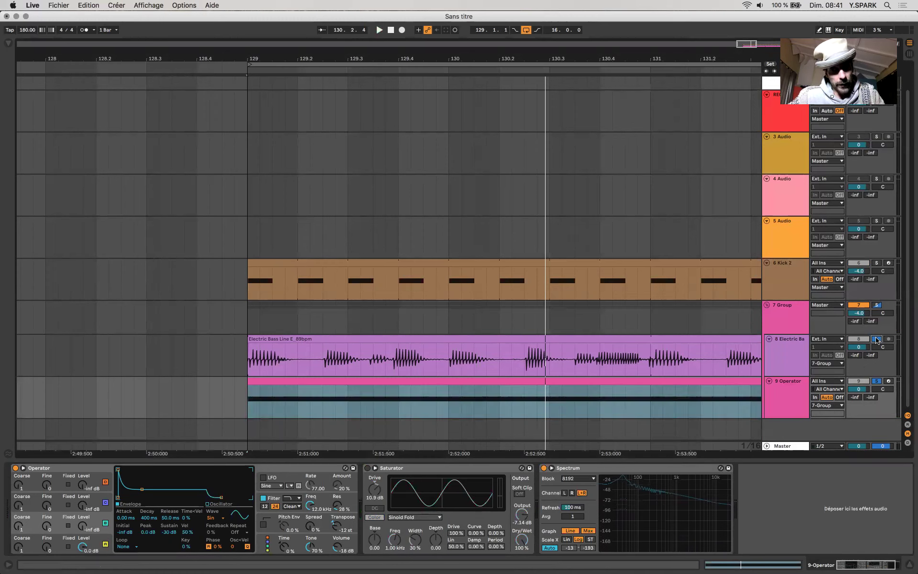
pyautogui.click(310, 338)
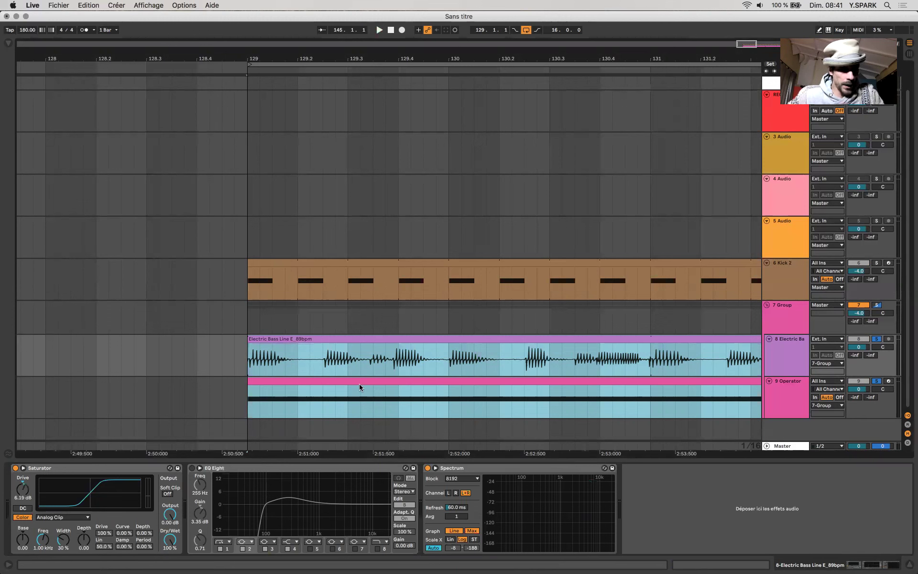
pyautogui.scroll(2, 309, 362)
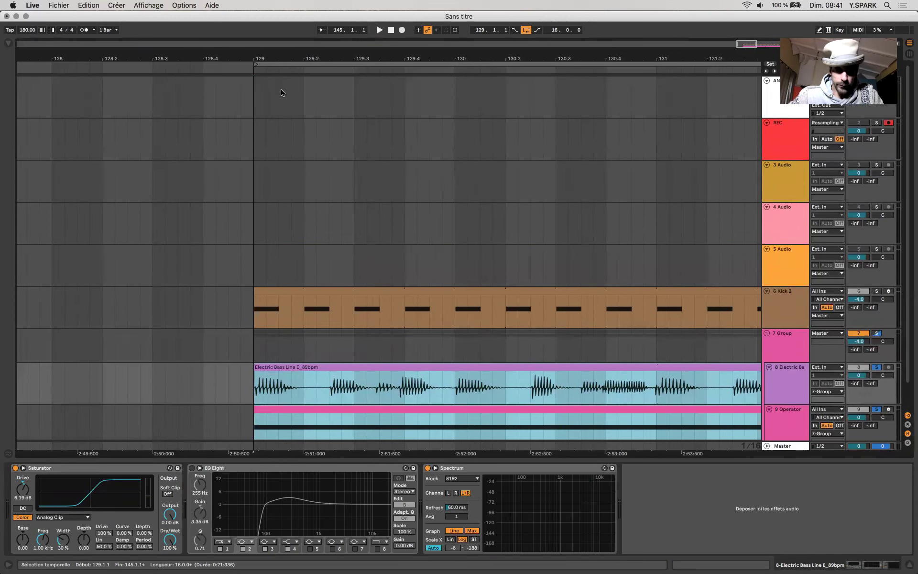
pyautogui.click(402, 31)
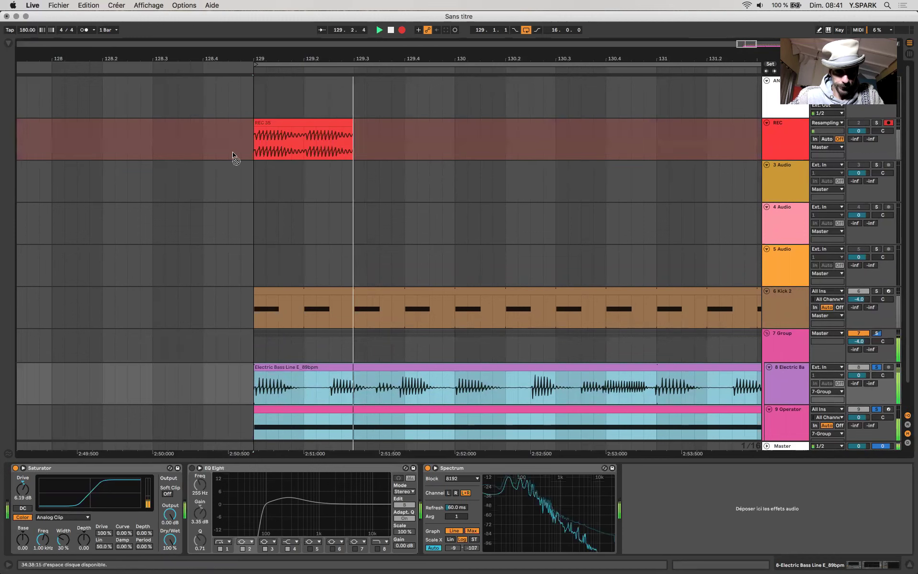
pyautogui.press('space')
pyautogui.scroll(3, 265, 149)
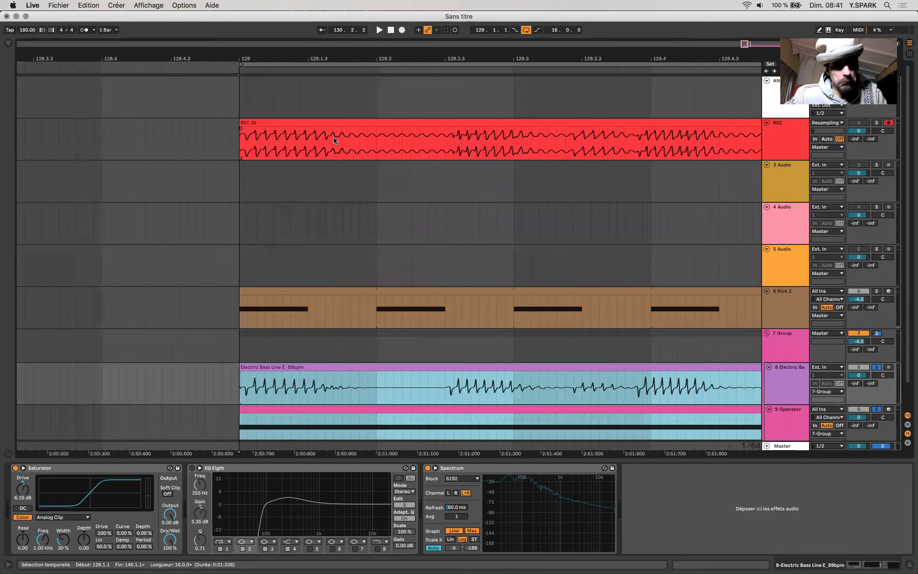
# Step: Set the output of the Electric Bass track's Saturator to -6.00 dB
pyautogui.click(299, 373)
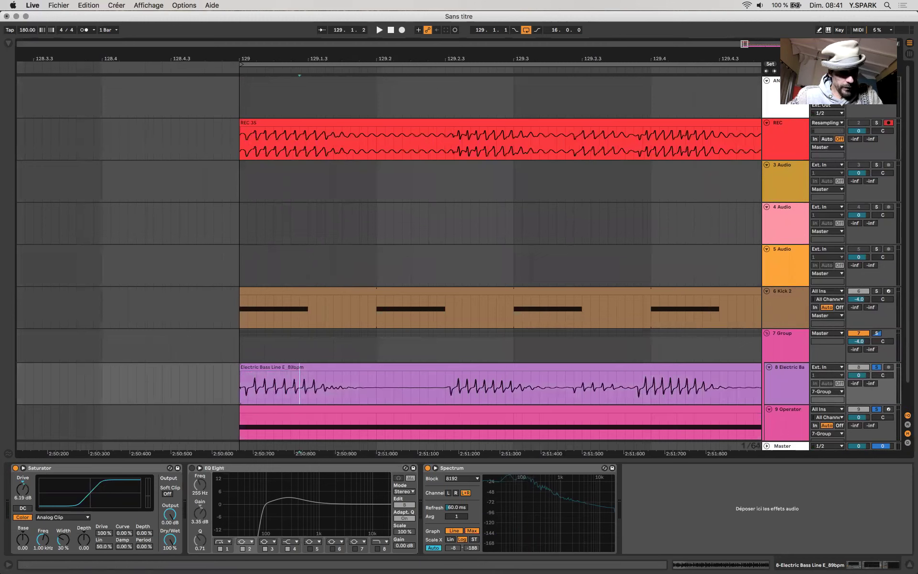
pyautogui.moveTo(175, 515); pyautogui.dragTo(176, 516)
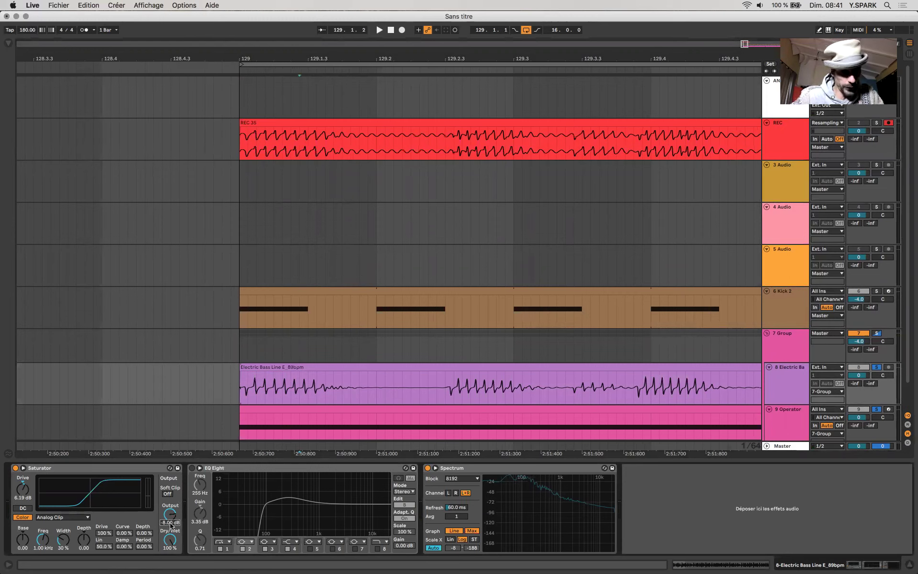
pyautogui.moveTo(170, 524); pyautogui.dragTo(171, 525)
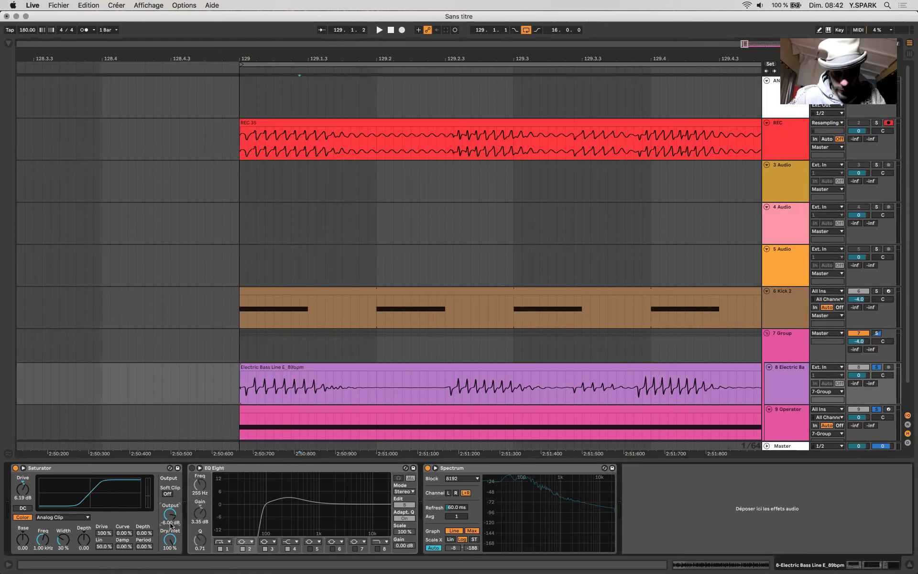
# Step: Highlight the quieter passage after the first bass notes, re-record the REC track from 129.1.1, and examine the new opening waveform
pyautogui.moveTo(333, 153); pyautogui.dragTo(386, 149)
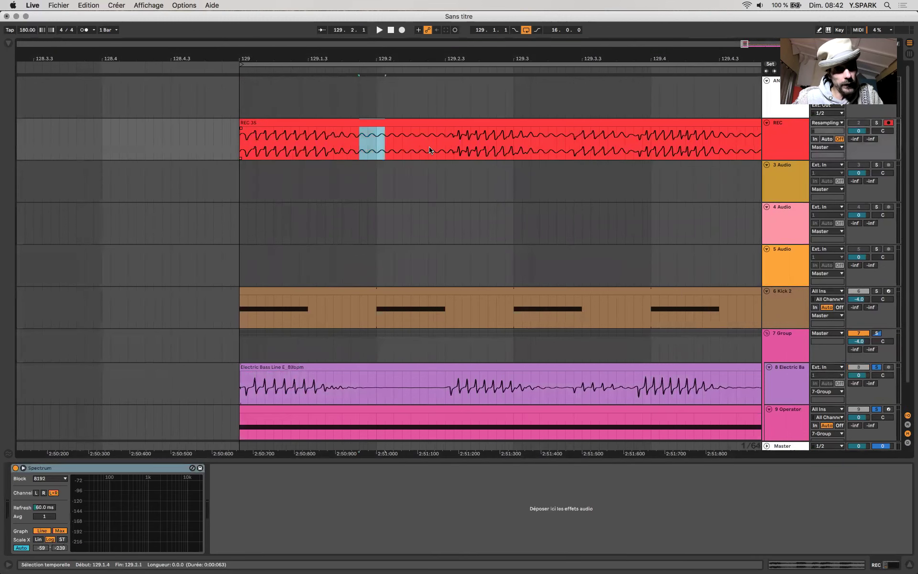
pyautogui.keyDown('shift'); pyautogui.click(428, 150); pyautogui.keyUp('shift')
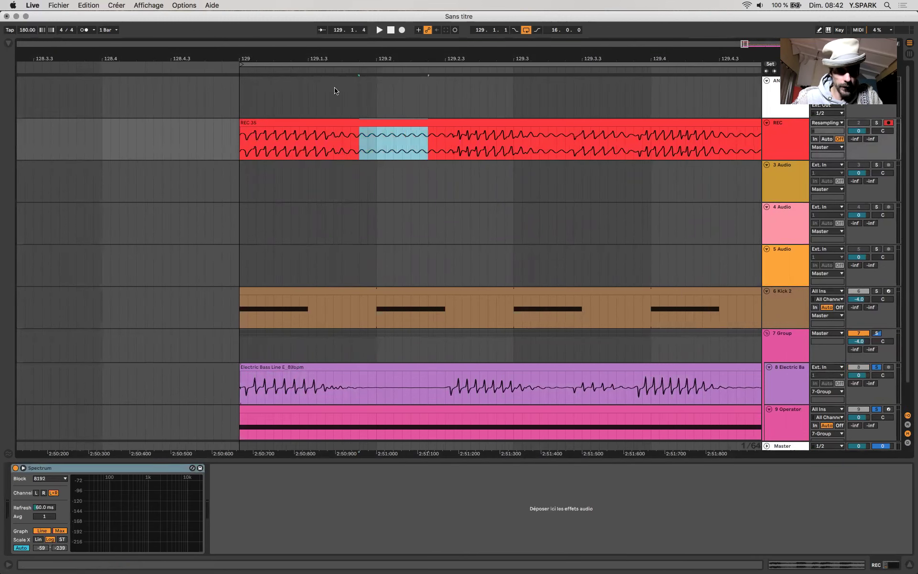
pyautogui.click(324, 122)
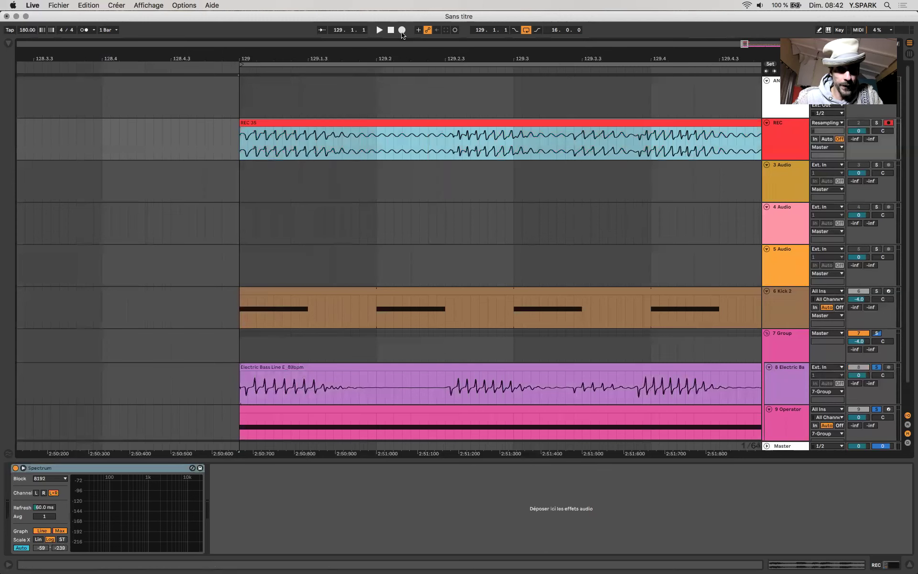
pyautogui.click(402, 30)
pyautogui.press('space')
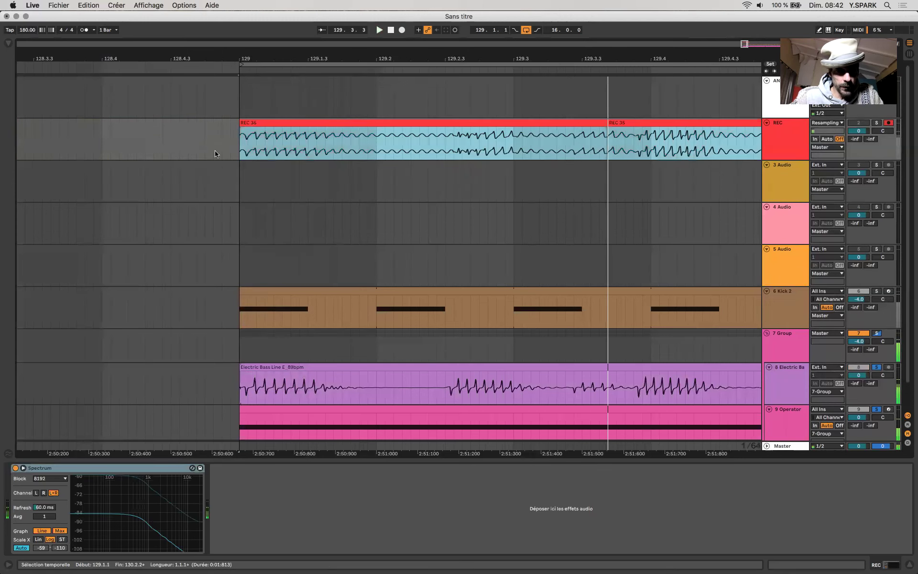
pyautogui.moveTo(244, 149); pyautogui.dragTo(417, 145)
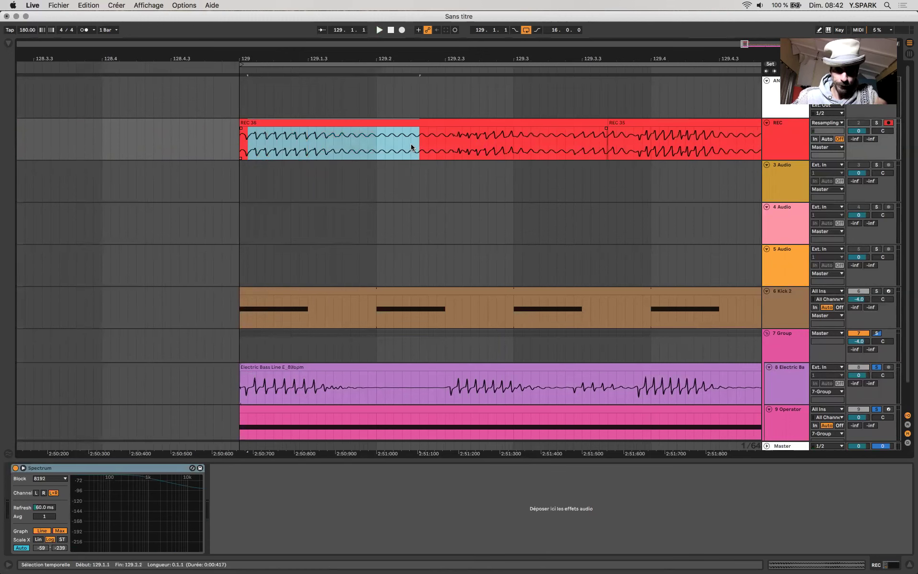
# Step: Set the Operator instrument's volume to -16 dB and record the combined bass layers onto the REC track from 129.1.4
pyautogui.scroll(-2, 358, 388)
pyautogui.click(359, 388)
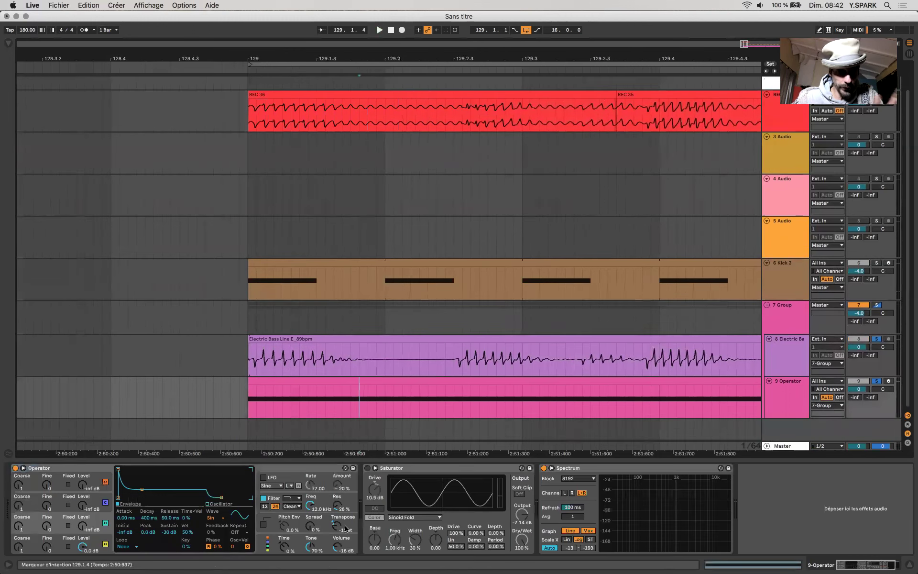
pyautogui.click(340, 551)
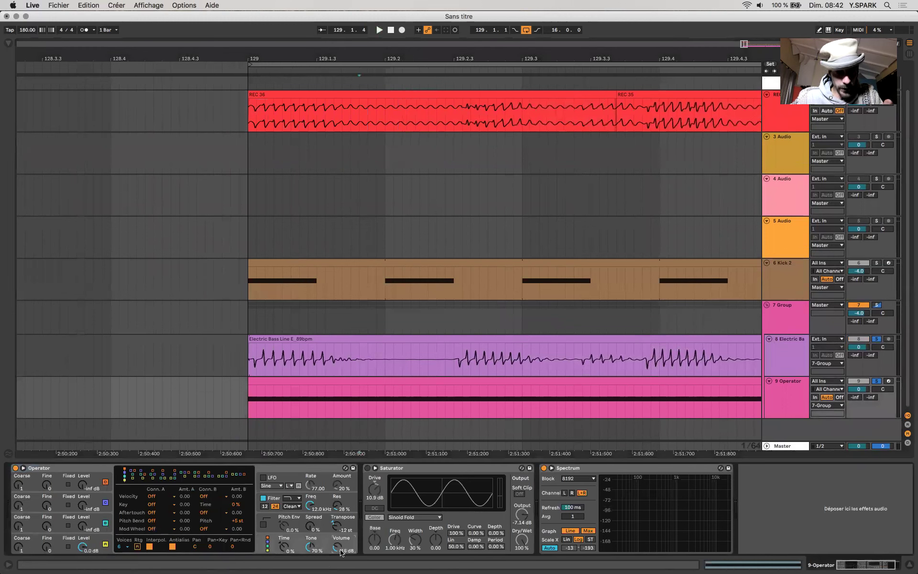
pyautogui.click(402, 29)
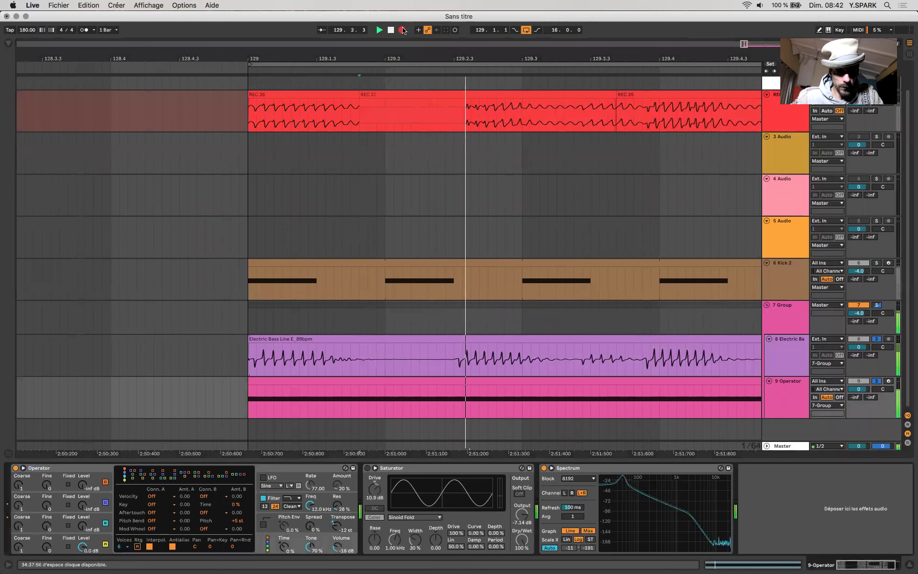
pyautogui.click(402, 29)
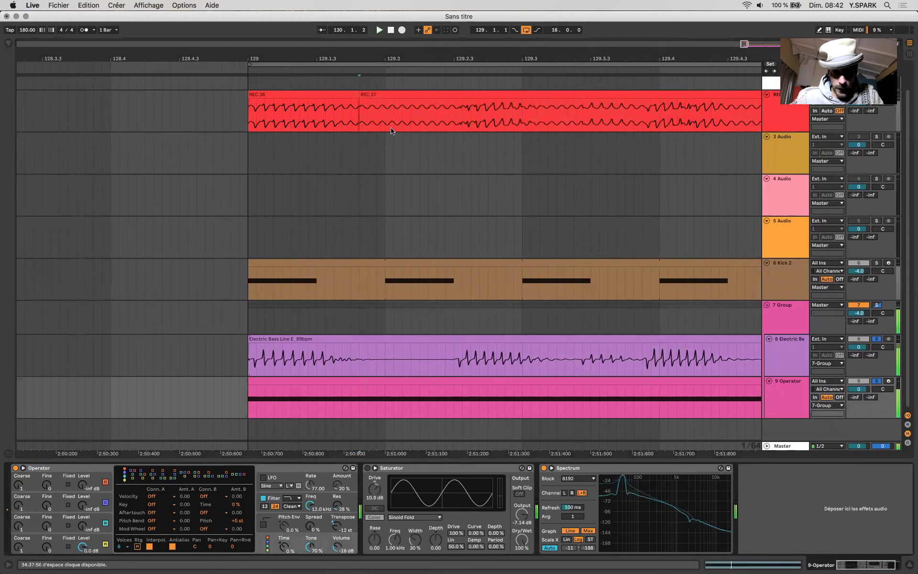
# Step: Delete both remaining recordings from the REC track and play back from the start of the Electric Bass clip
pyautogui.click(335, 95)
pyautogui.keyDown('shift'); pyautogui.click(380, 94); pyautogui.keyUp('shift')
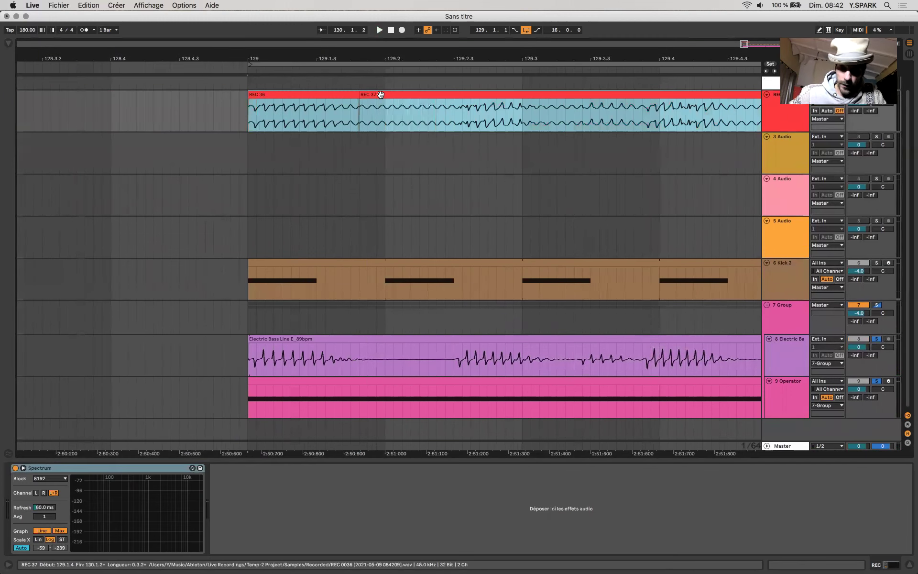
pyautogui.press('Delete')
pyautogui.click(259, 341)
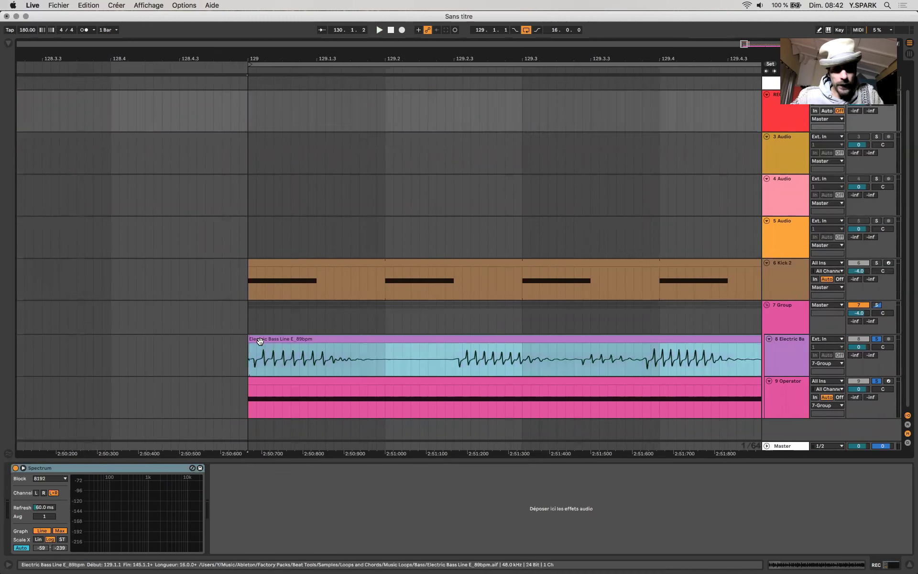
pyautogui.click(260, 340)
pyautogui.press('space')
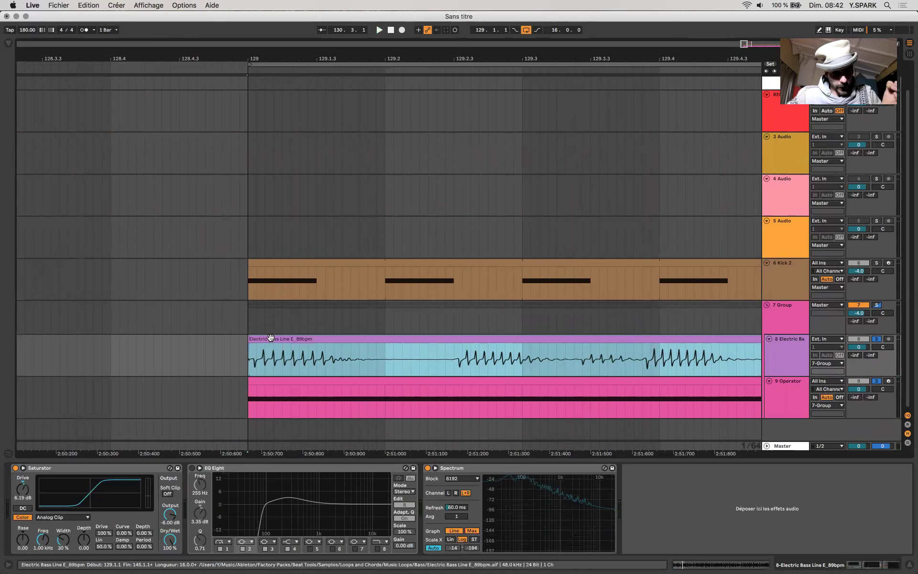
# Step: Enable EQ Eight on the Electric Bass track and lower its band 1 low cut to 11.6 Hz
pyautogui.click(192, 468)
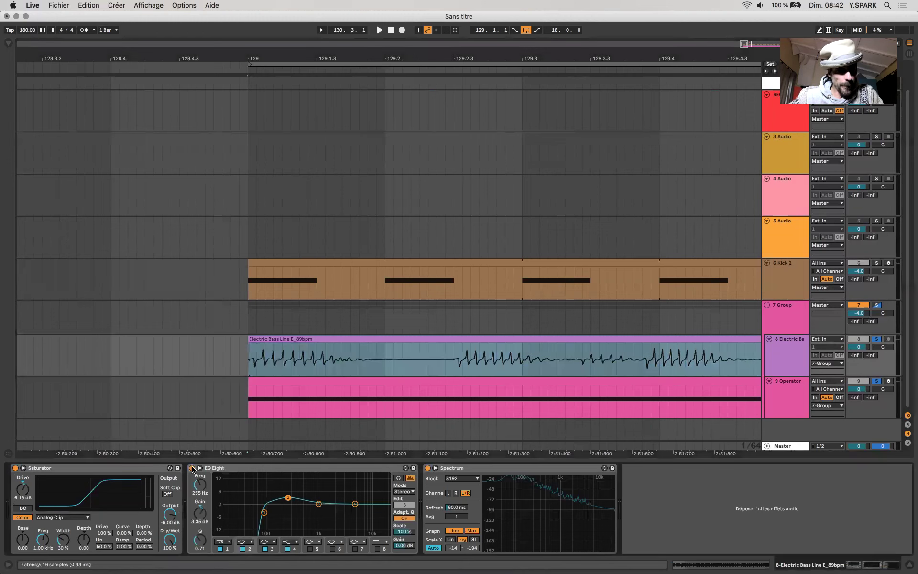
pyautogui.click(264, 513)
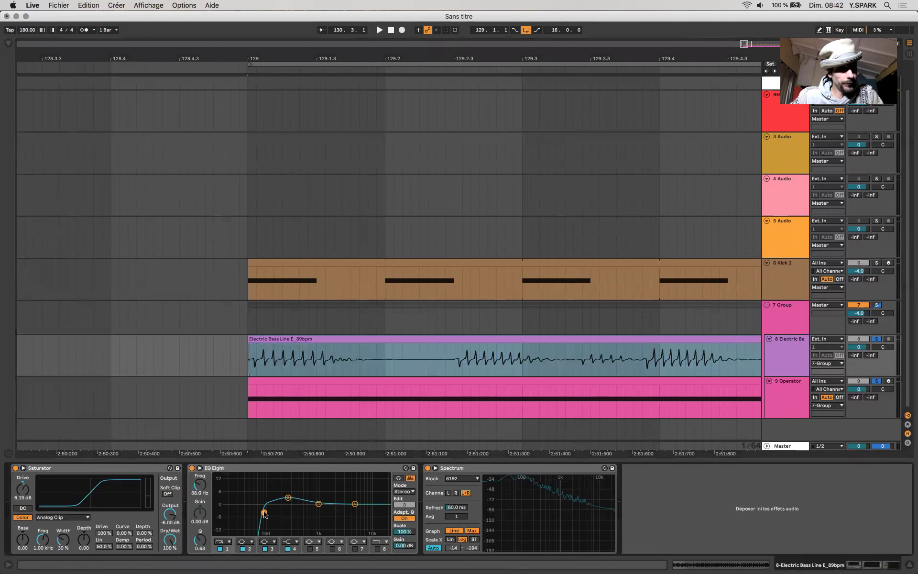
pyautogui.moveTo(264, 513)
pyautogui.mouseDown()
pyautogui.moveTo(221, 515)
pyautogui.moveTo(264, 511)
pyautogui.mouseUp()
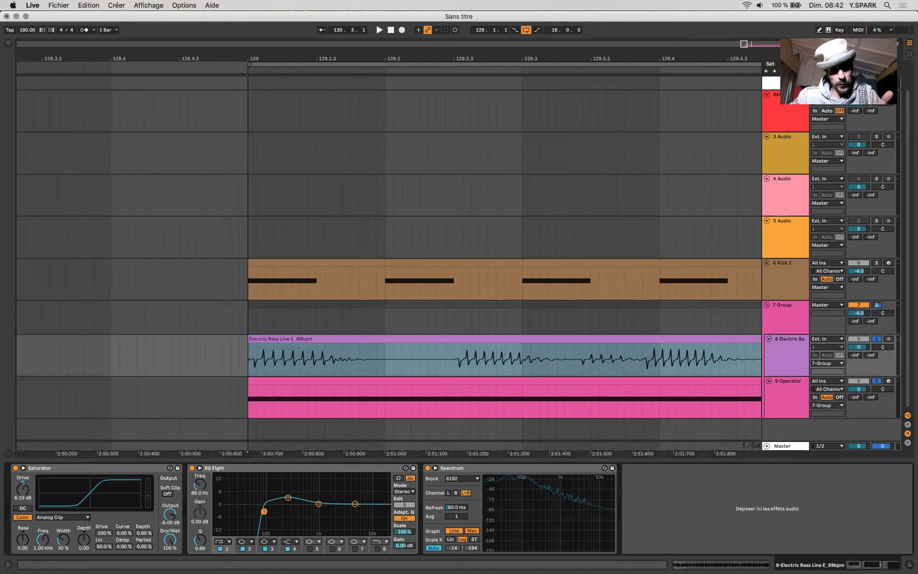
pyautogui.moveTo(264, 511); pyautogui.dragTo(263, 513)
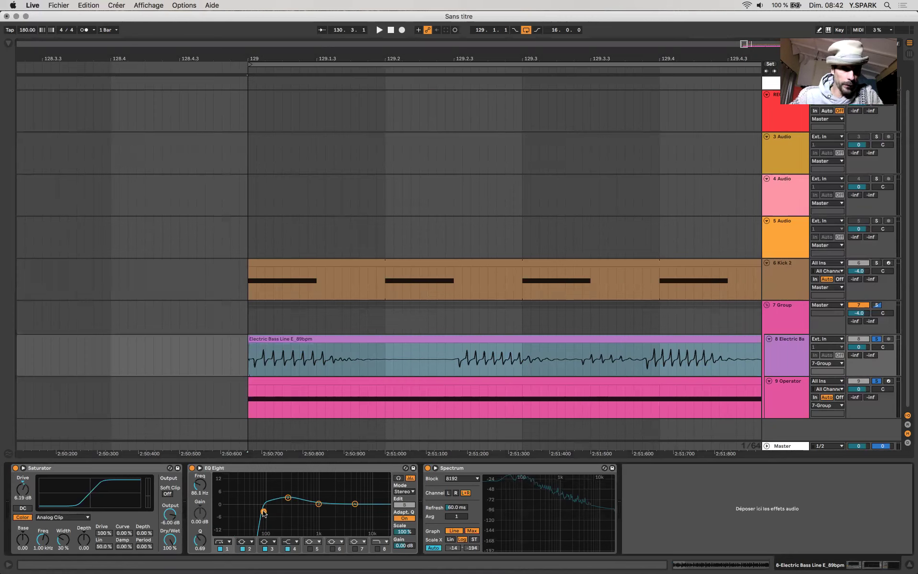
pyautogui.moveTo(263, 513); pyautogui.dragTo(219, 510)
# Step: Solo only the Electric Bass track and, while auditioning it, set EQ Eight band 1 to 34.4 Hz with a Q of 1.85
pyautogui.click(877, 339)
pyautogui.click(877, 339)
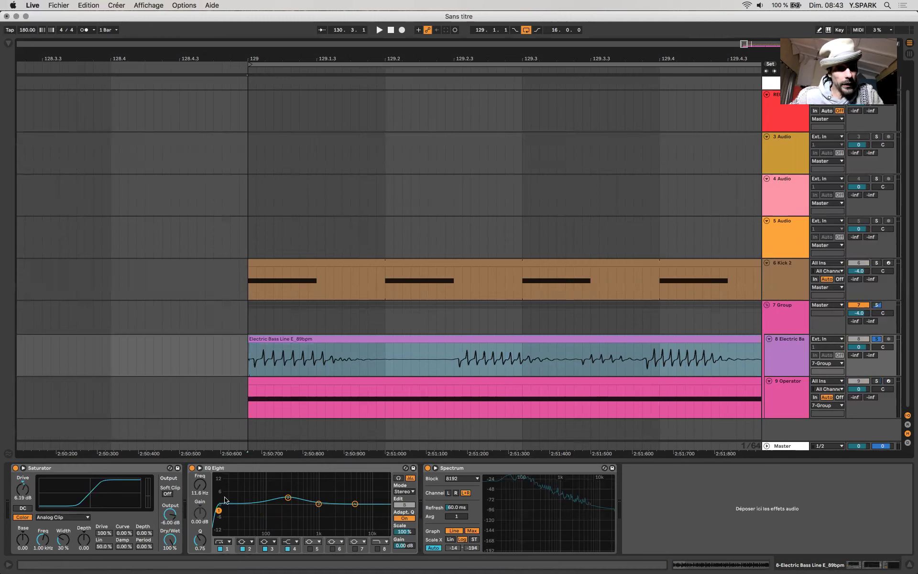
pyautogui.press('space')
pyautogui.moveTo(219, 510); pyautogui.dragTo(246, 494)
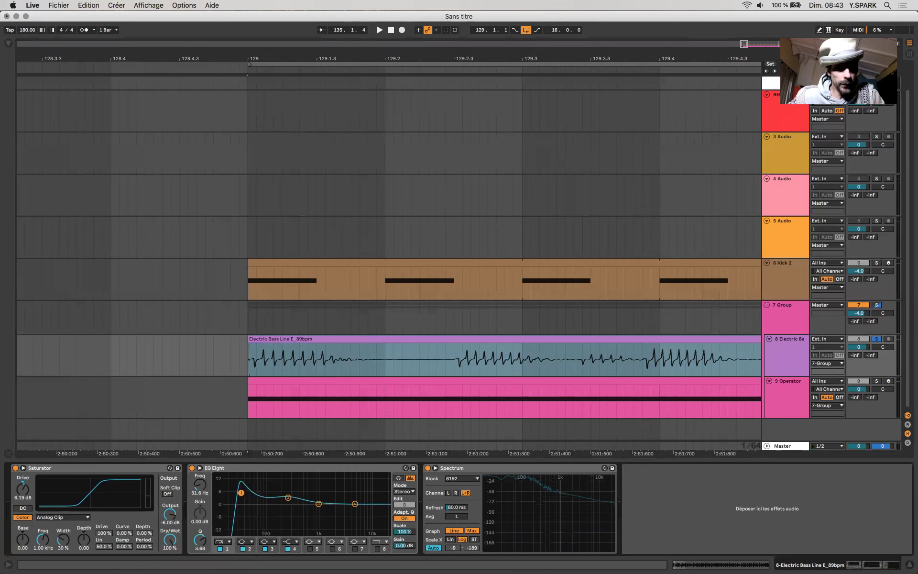
pyautogui.moveTo(236, 501)
pyautogui.mouseDown()
pyautogui.moveTo(247, 500)
pyautogui.moveTo(237, 498)
pyautogui.mouseUp()
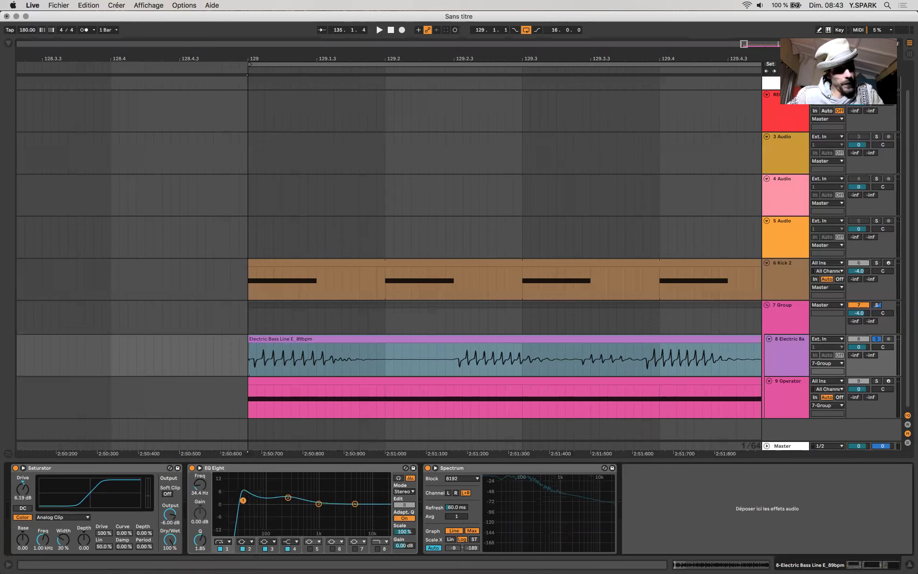
# Step: Switch EQ Eight band 1 on the Electric Bass to a high cut at 59.9 Hz with Q 0.89 and audition the sub content
pyautogui.moveTo(242, 495); pyautogui.dragTo(234, 501)
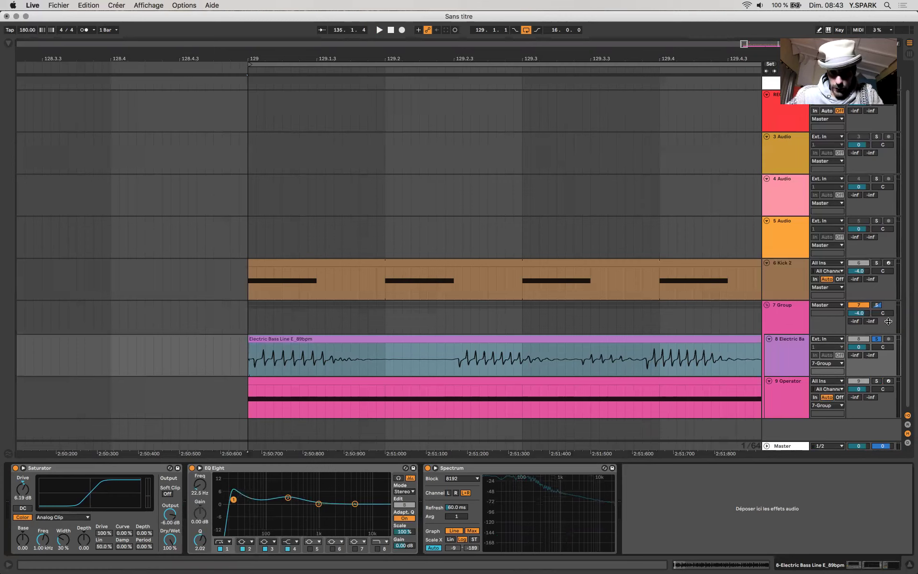
pyautogui.click(228, 542)
pyautogui.click(229, 537)
pyautogui.moveTo(233, 499); pyautogui.dragTo(256, 509)
pyautogui.press('space')
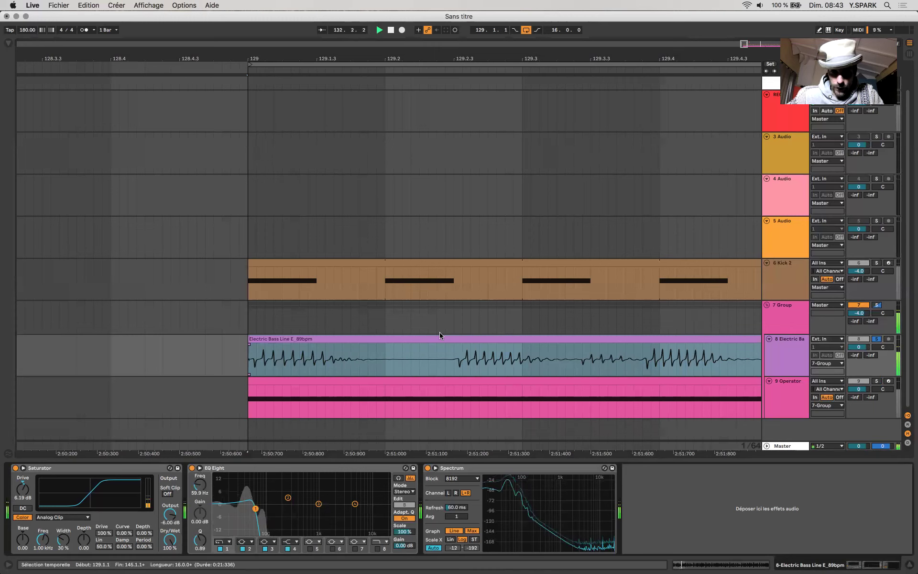
pyautogui.press('space')
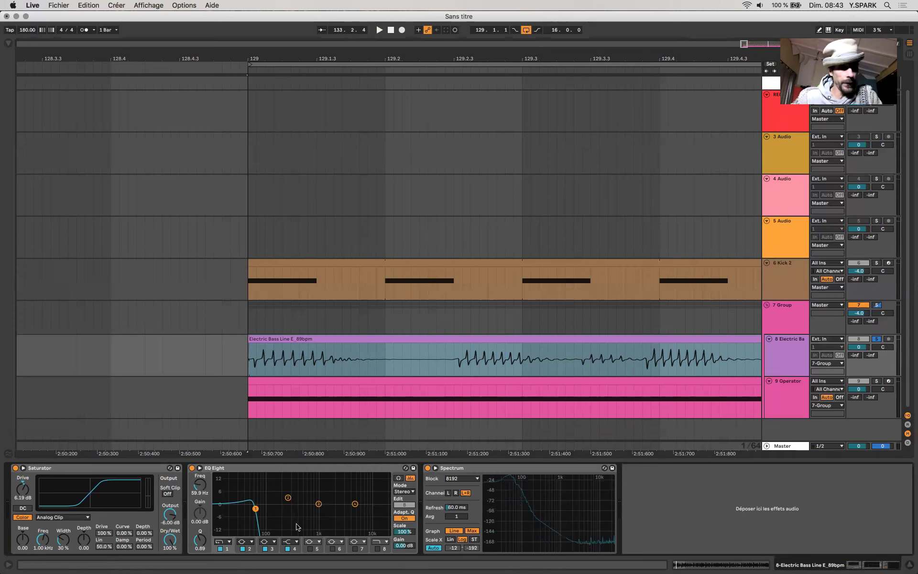
pyautogui.click(276, 341)
pyautogui.moveTo(275, 341); pyautogui.dragTo(276, 341)
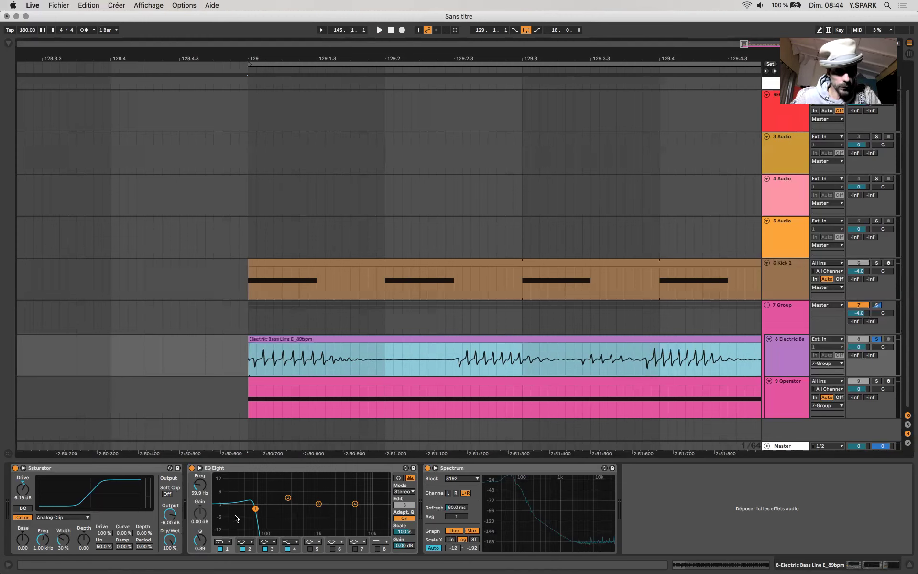
# Step: Switch the Electric Bass EQ Eight band 1 back to a low cut and move band 2 to 202 Hz at 3.60 dB
pyautogui.click(224, 542)
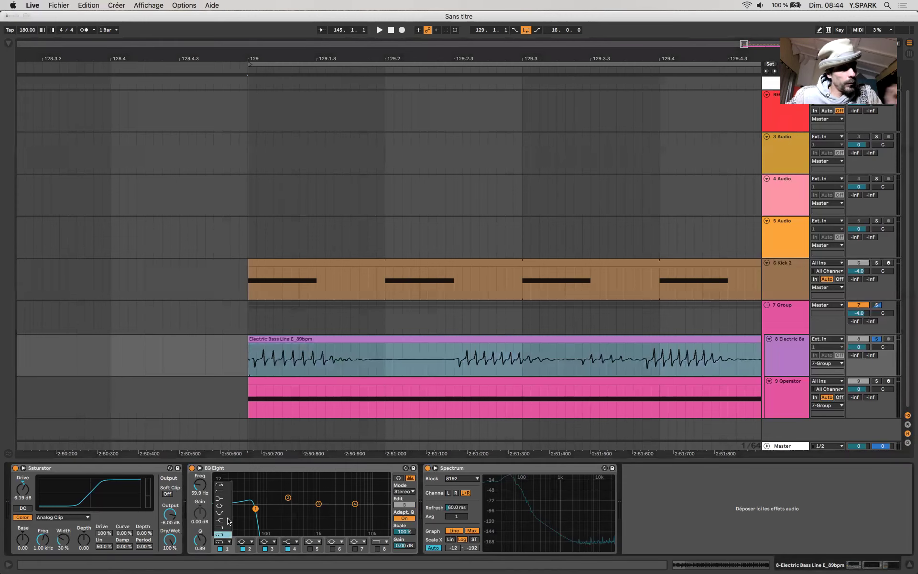
pyautogui.click(221, 485)
pyautogui.moveTo(256, 507)
pyautogui.mouseDown()
pyautogui.moveTo(248, 507)
pyautogui.moveTo(247, 490)
pyautogui.moveTo(263, 478)
pyautogui.moveTo(253, 504)
pyautogui.moveTo(253, 497)
pyautogui.mouseUp()
pyautogui.click(378, 28)
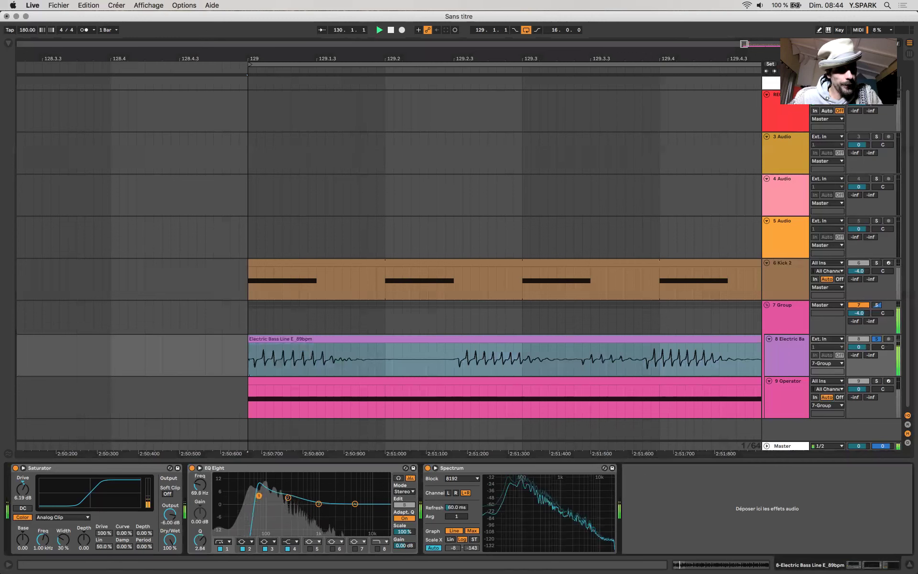
pyautogui.moveTo(262, 495); pyautogui.dragTo(282, 497)
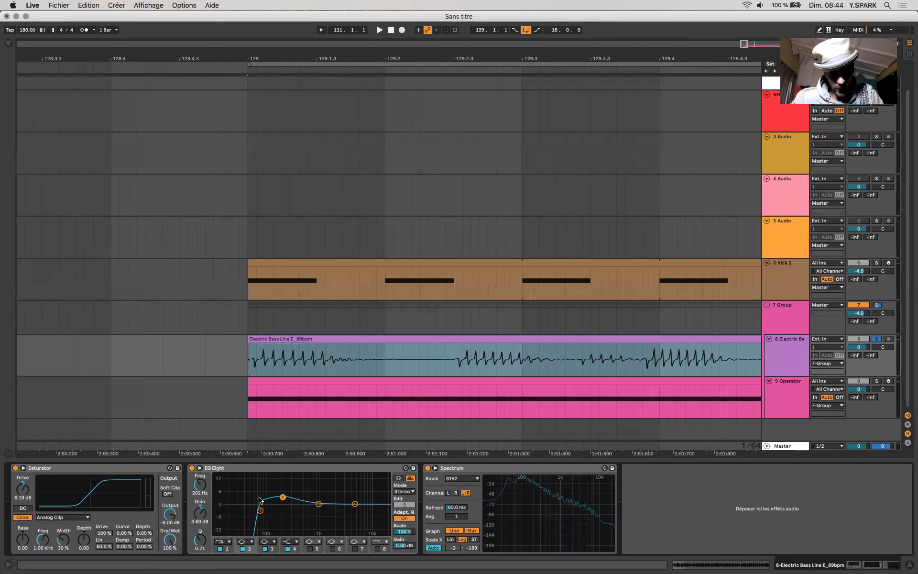
# Step: Resample the filtered Electric Bass clip onto the REC track from bar 129
pyautogui.click(354, 341)
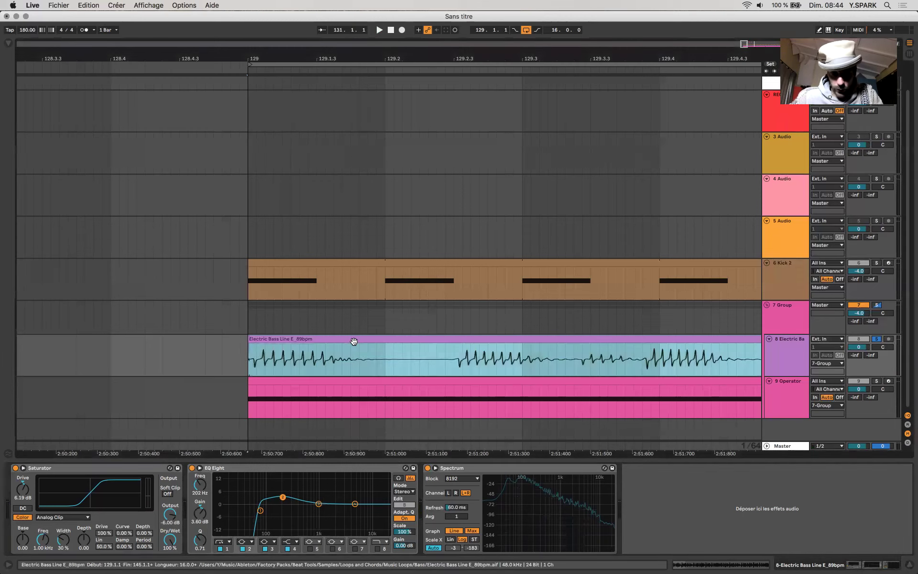
pyautogui.press('space')
pyautogui.scroll(2, 369, 257)
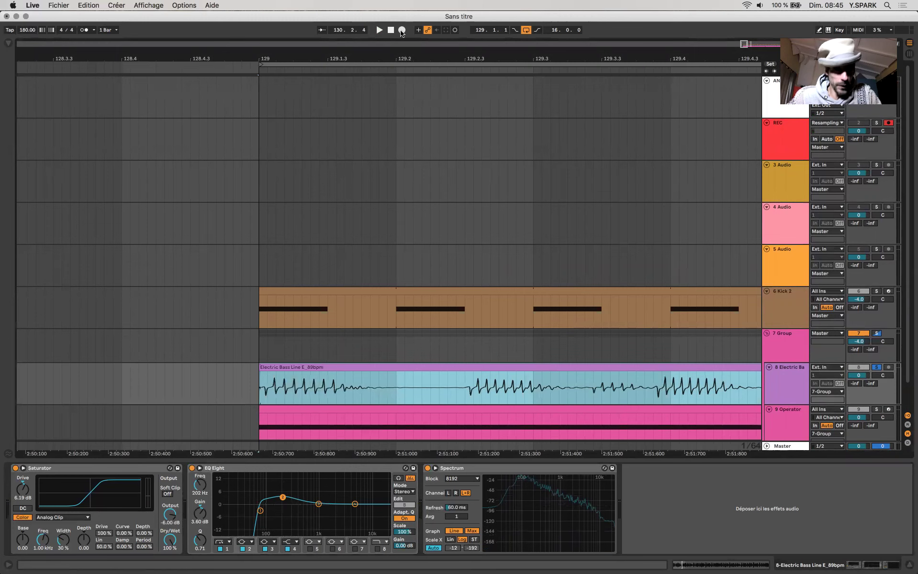
pyautogui.click(401, 31)
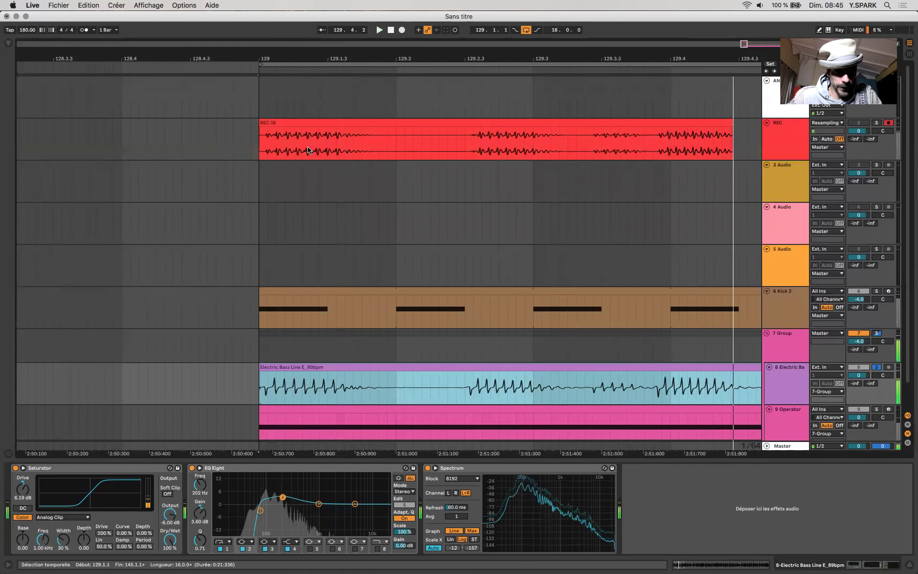
# Step: Compare the recorded bass waveform on the REC track with the original Electric Bass clip, cycle by cycle near 129.1.2
pyautogui.scroll(5, 308, 150)
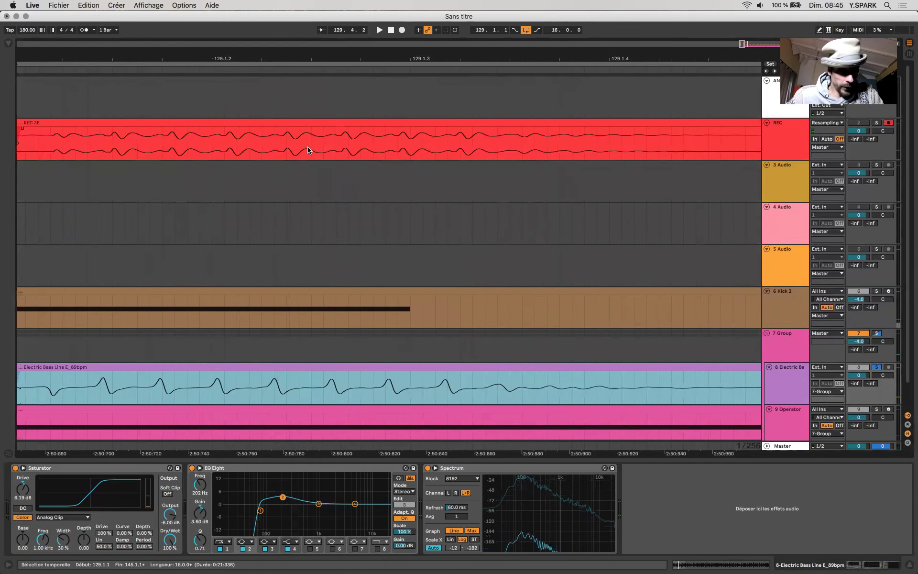
pyautogui.scroll(-5, 308, 150)
pyautogui.moveTo(273, 141); pyautogui.dragTo(390, 141)
pyautogui.moveTo(325, 141); pyautogui.dragTo(422, 141)
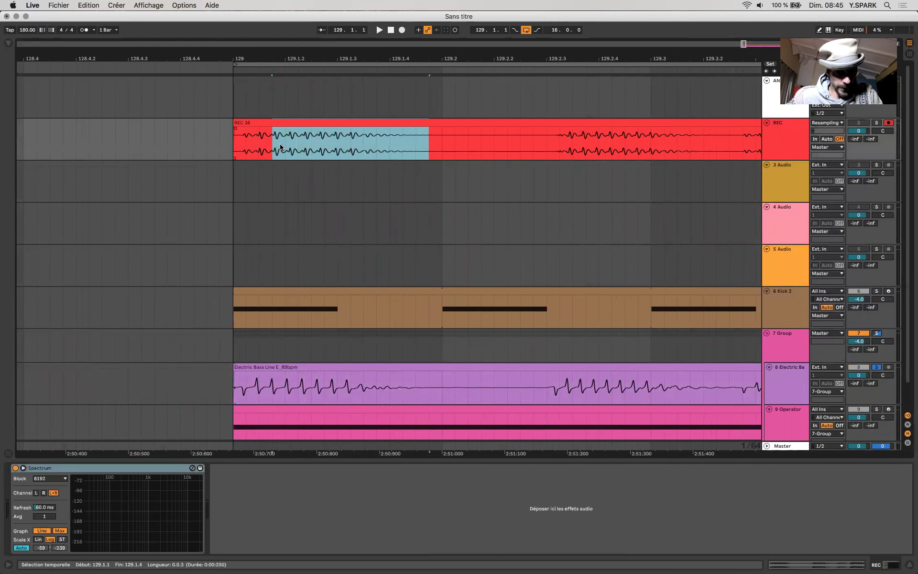
pyautogui.scroll(5, 280, 147)
pyautogui.moveTo(428, 144); pyautogui.dragTo(441, 143)
pyautogui.moveTo(414, 379); pyautogui.dragTo(447, 385)
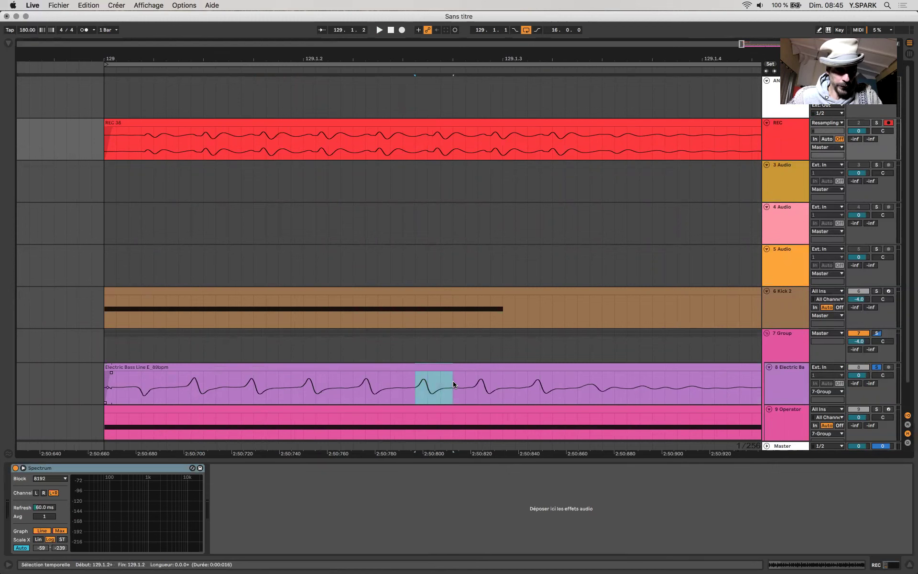
pyautogui.scroll(-6, 418, 300)
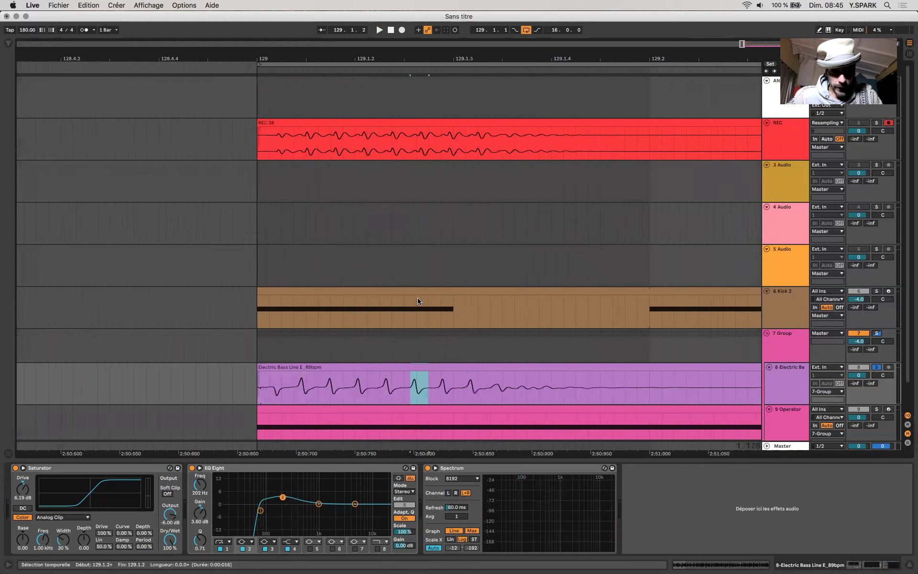
# Step: Set the Electric Bass EQ Eight band 1 low cut to 61.2 Hz with Q 0.75 and record the result again onto the REC track
pyautogui.click(447, 367)
pyautogui.moveTo(260, 510); pyautogui.dragTo(256, 511)
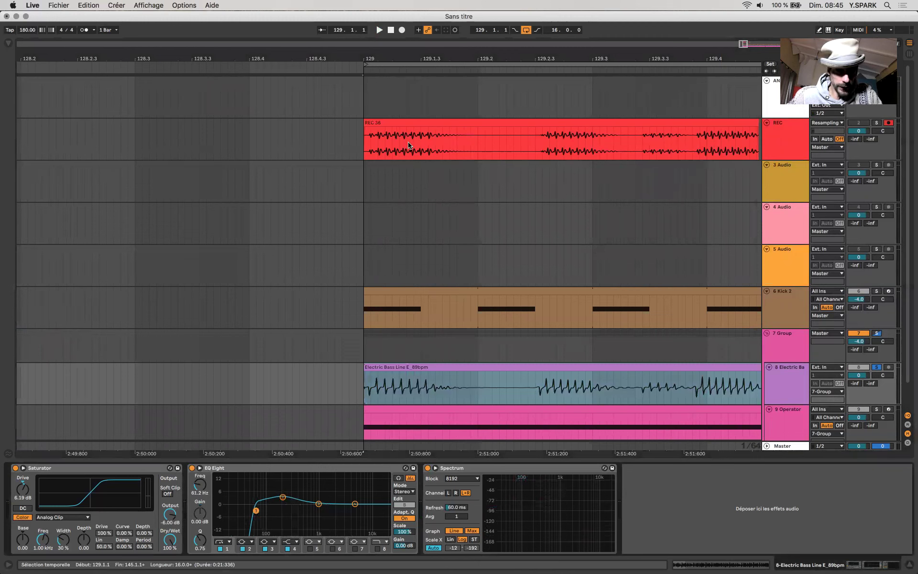
pyautogui.click(403, 29)
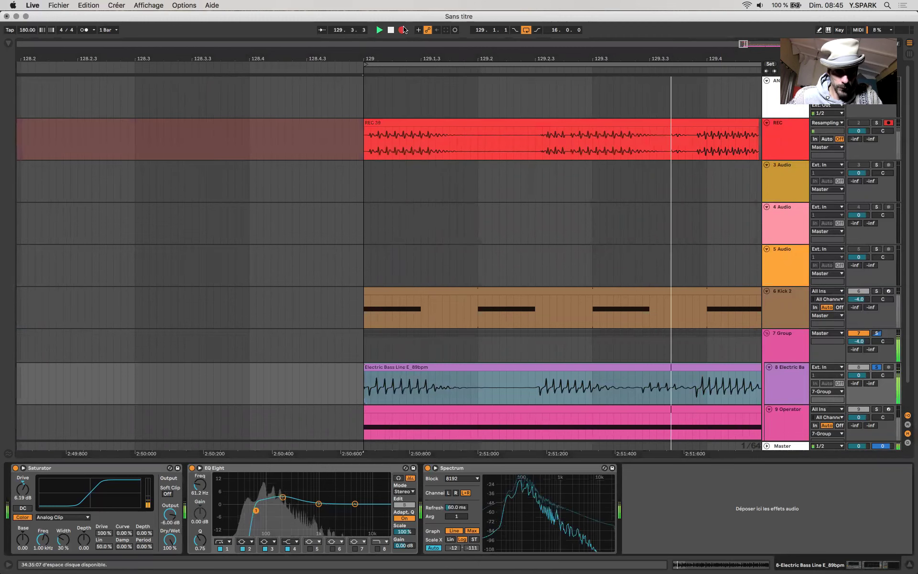
pyautogui.click(375, 138)
pyautogui.scroll(5, 375, 139)
pyautogui.press('space')
pyautogui.click(379, 139)
pyautogui.click(386, 144)
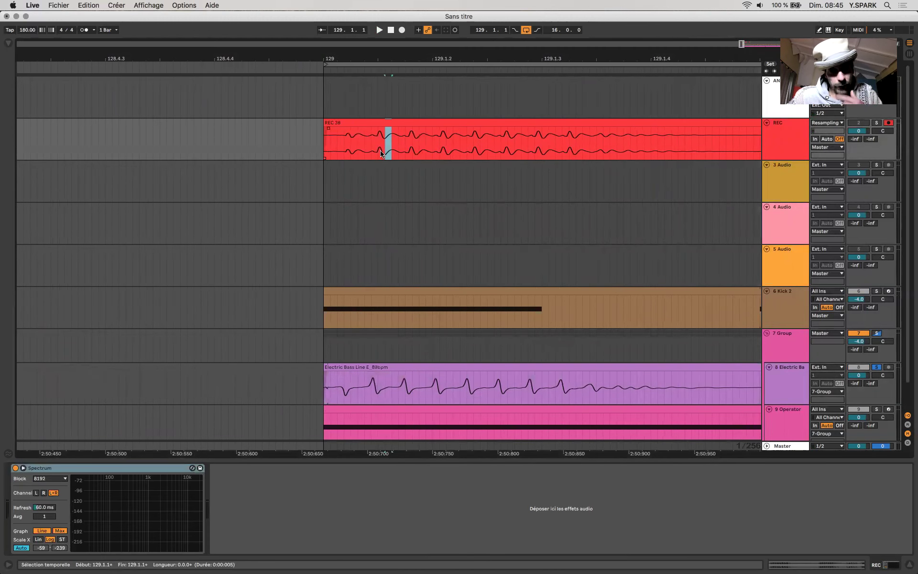
pyautogui.click(400, 123)
pyautogui.scroll(-2, 390, 358)
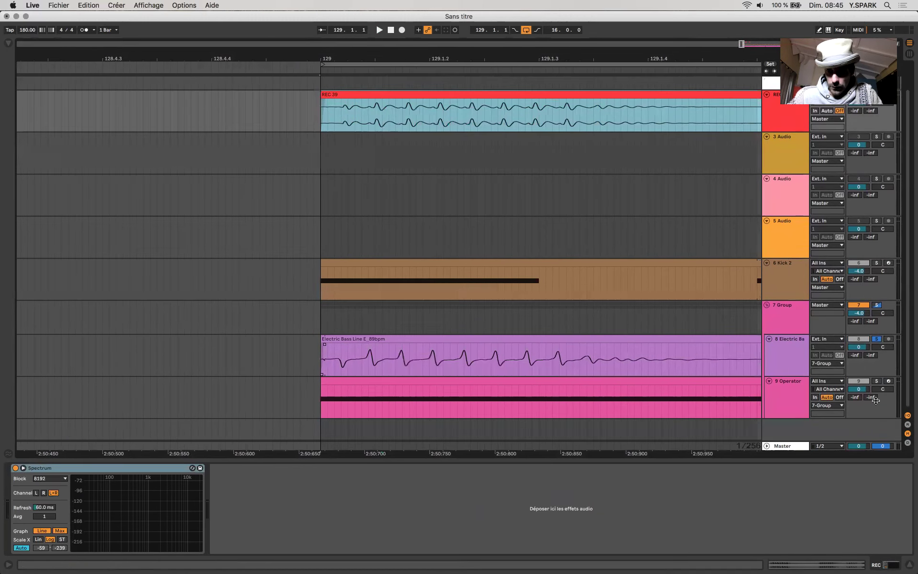
pyautogui.click(877, 381)
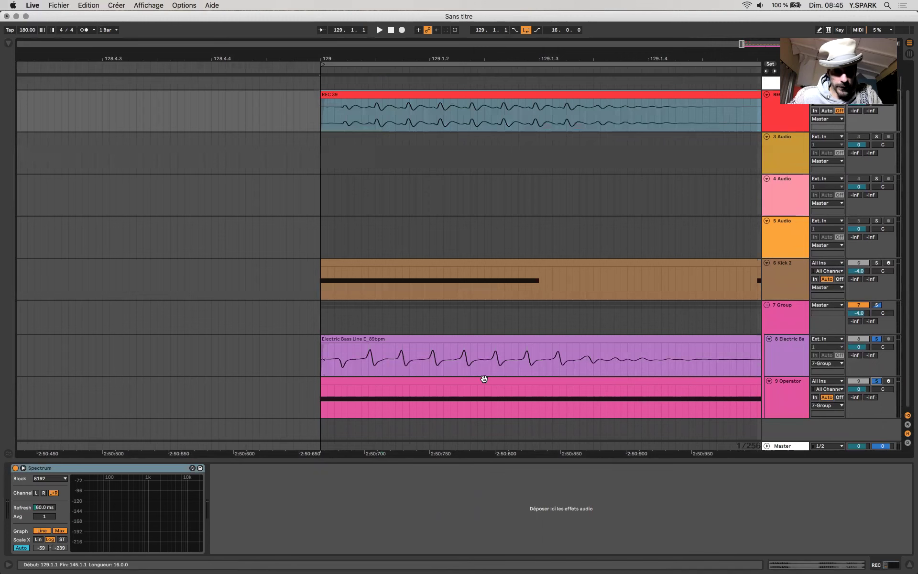
pyautogui.click(484, 379)
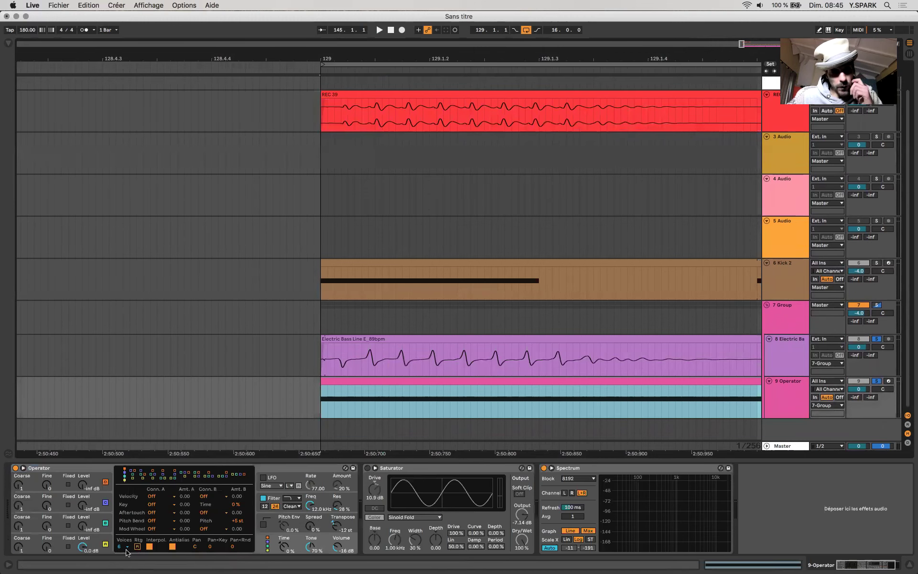
pyautogui.click(367, 468)
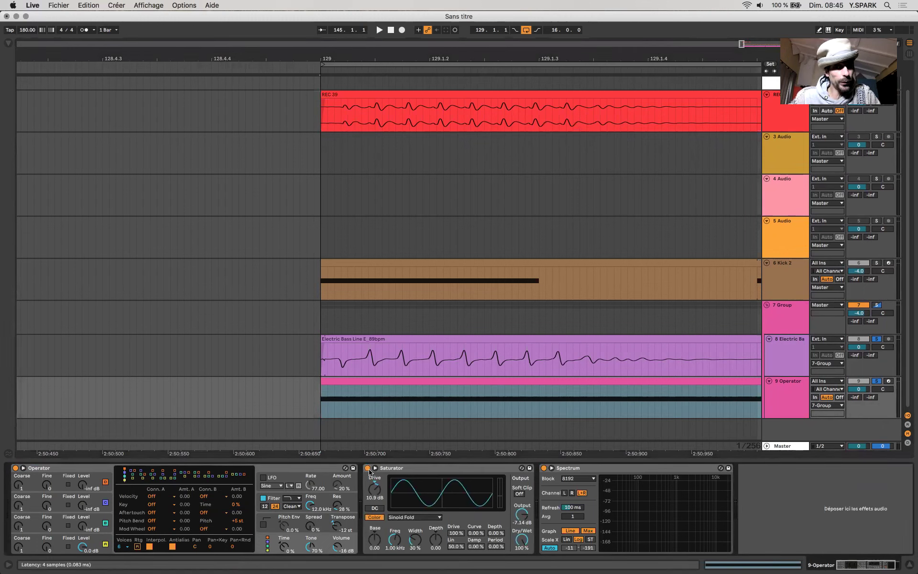
pyautogui.click(368, 469)
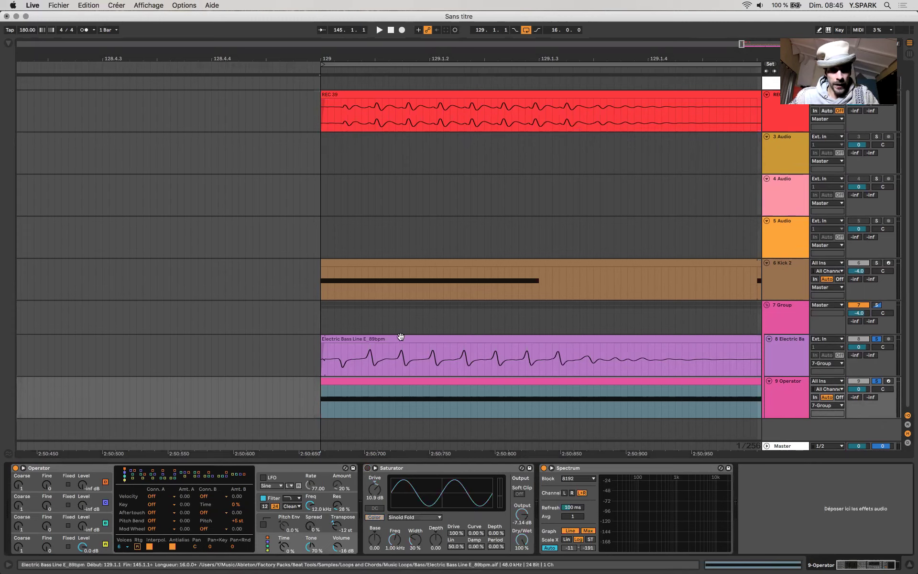
pyautogui.click(368, 469)
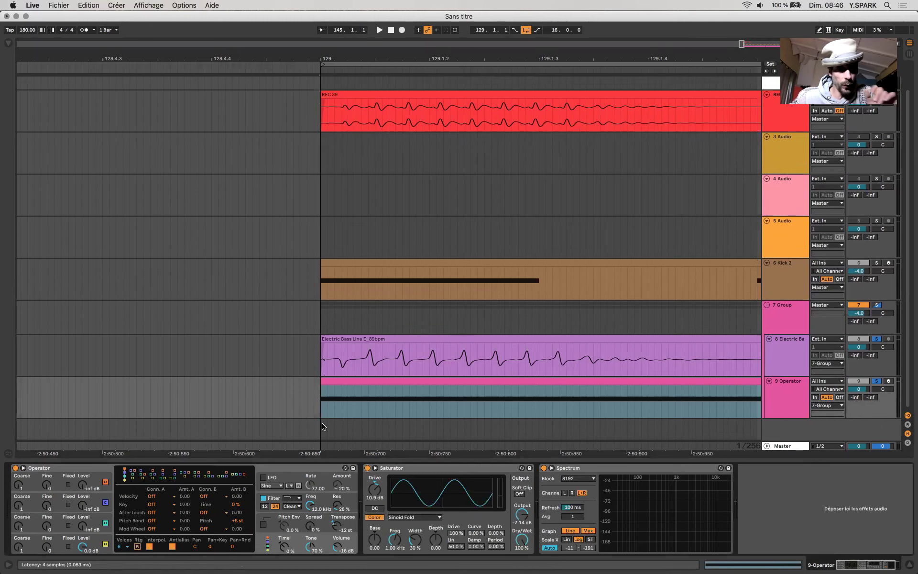
# Step: Add an EQ Eight to the Operator track between the Saturator and the Spectrum
pyautogui.click(6, 43)
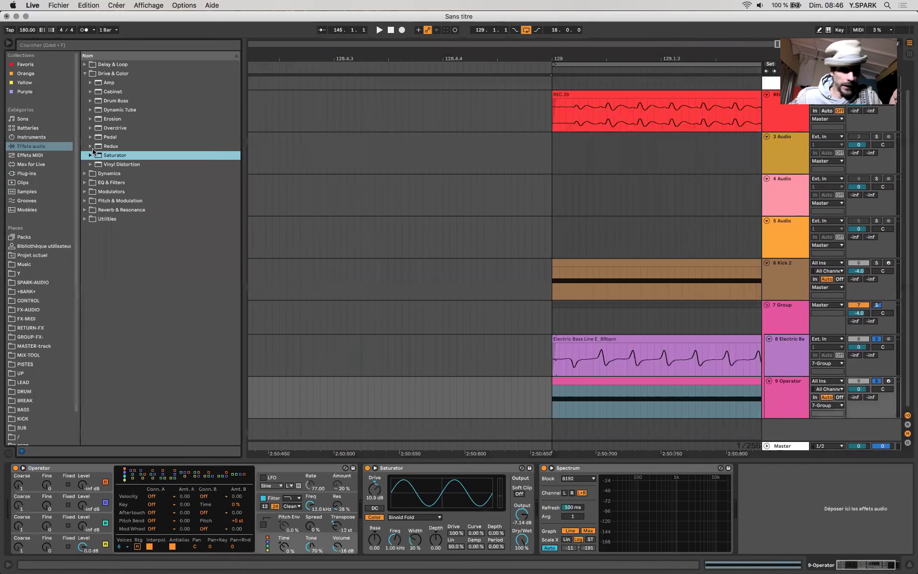
pyautogui.click(86, 183)
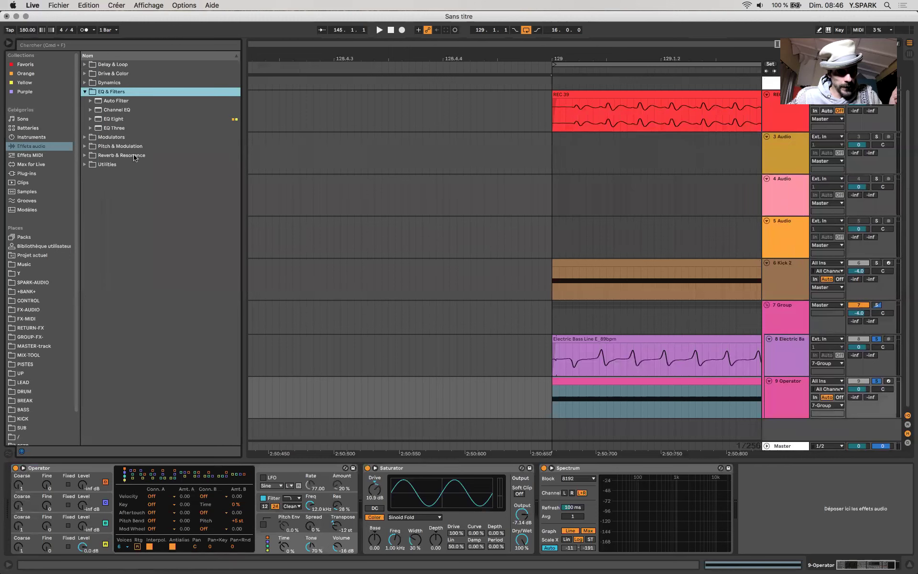
pyautogui.moveTo(115, 119); pyautogui.dragTo(421, 529)
pyautogui.moveTo(428, 471); pyautogui.dragTo(752, 493)
# Step: Set band 1 of the Operator's EQ Eight to a high cut at 56.2 Hz with Q 0.75
pyautogui.click(574, 542)
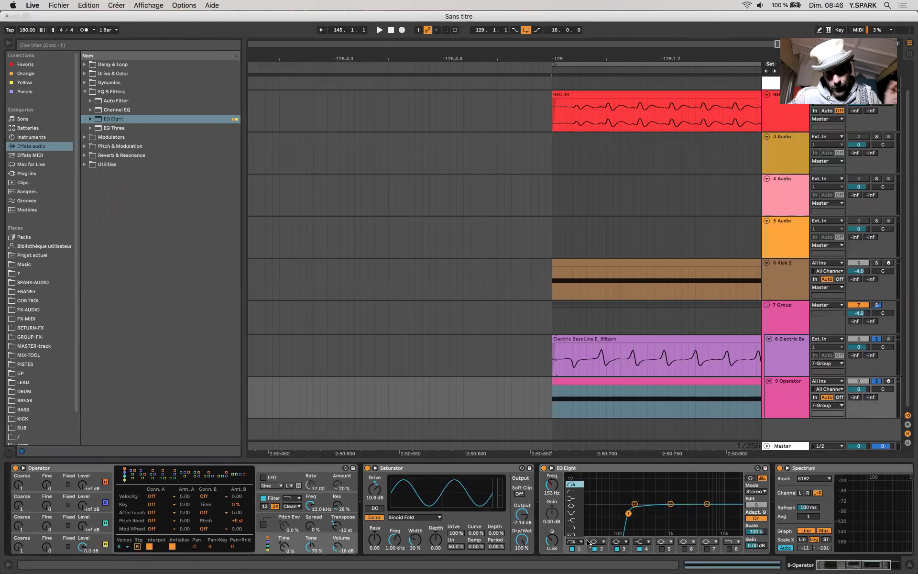
pyautogui.click(581, 537)
pyautogui.moveTo(629, 514); pyautogui.dragTo(606, 511)
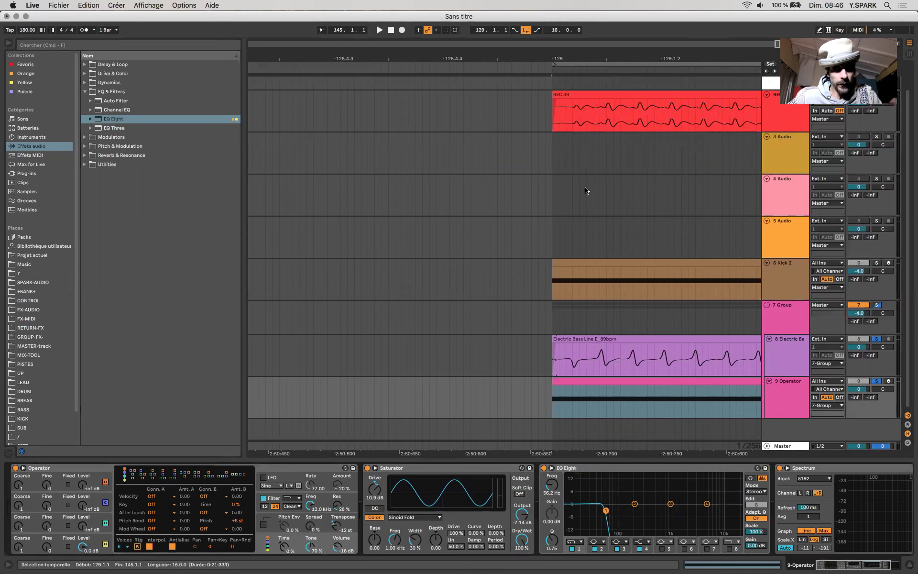
# Step: Solo only the Operator track and record its filtered sub onto the REC track from bar 129
pyautogui.scroll(2, 587, 191)
pyautogui.hscroll(5, 587, 191)
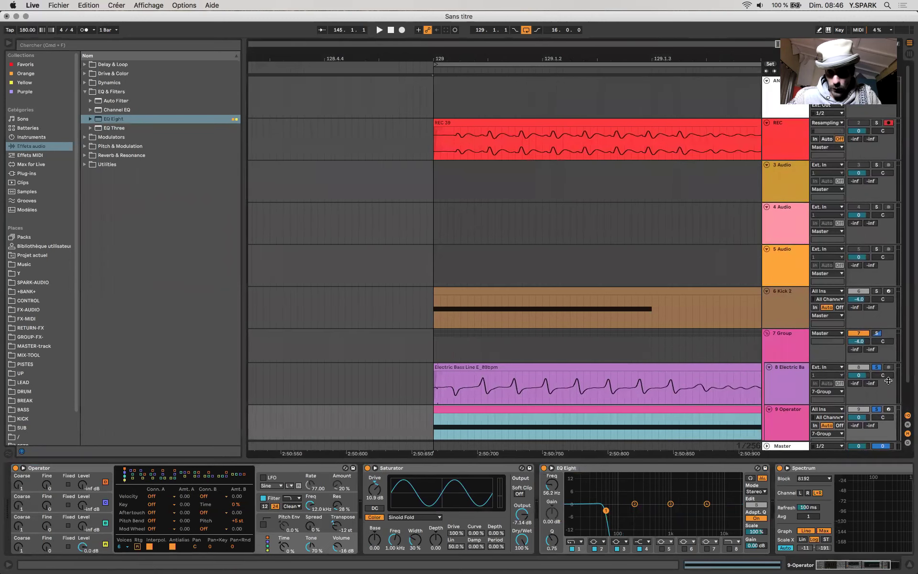
pyautogui.click(878, 410)
pyautogui.click(877, 410)
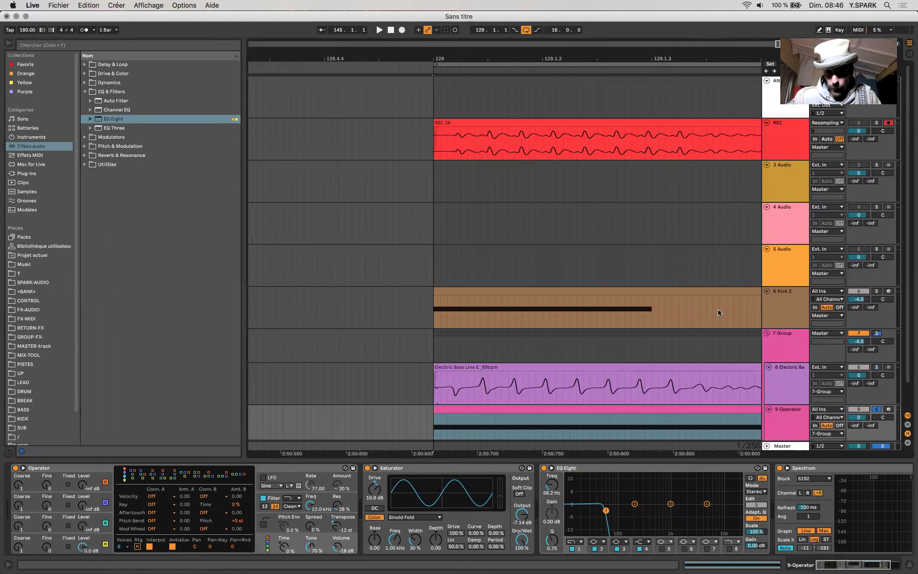
pyautogui.hscroll(1, 483, 221)
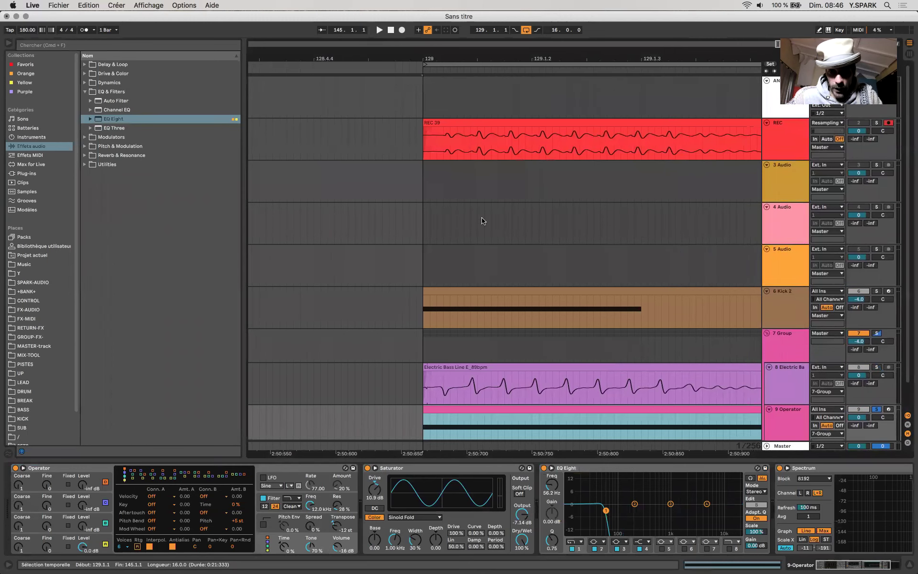
pyautogui.click(402, 30)
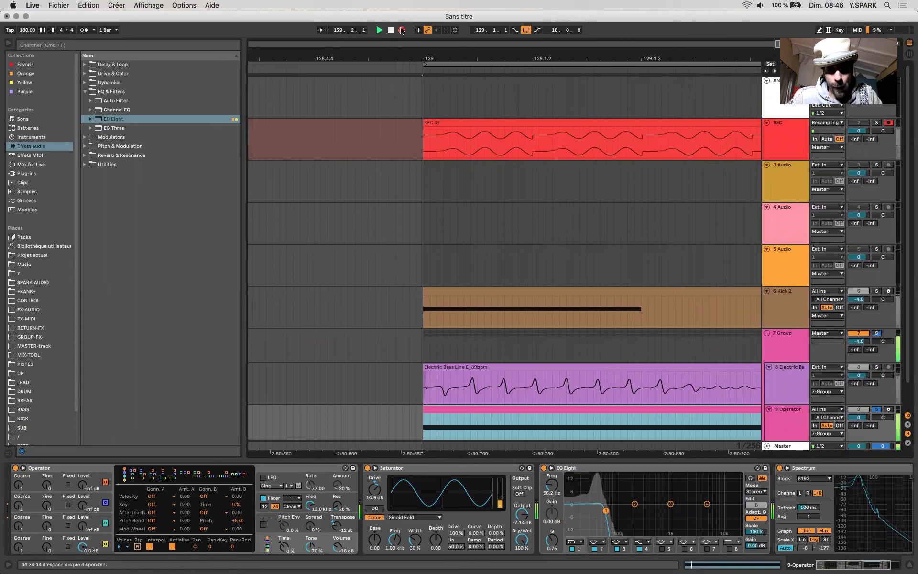
pyautogui.press('space')
# Step: Examine the recorded Operator waveform on the REC track up close between 129.1.1 and 129.1.3
pyautogui.scroll(-2, 509, 148)
pyautogui.moveTo(504, 146); pyautogui.dragTo(595, 146)
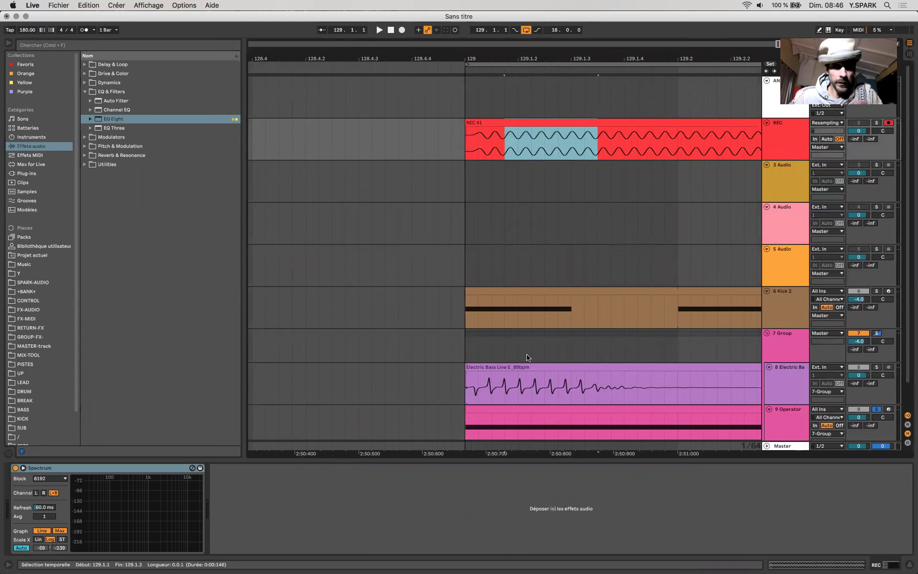
pyautogui.hscroll(2, 567, 222)
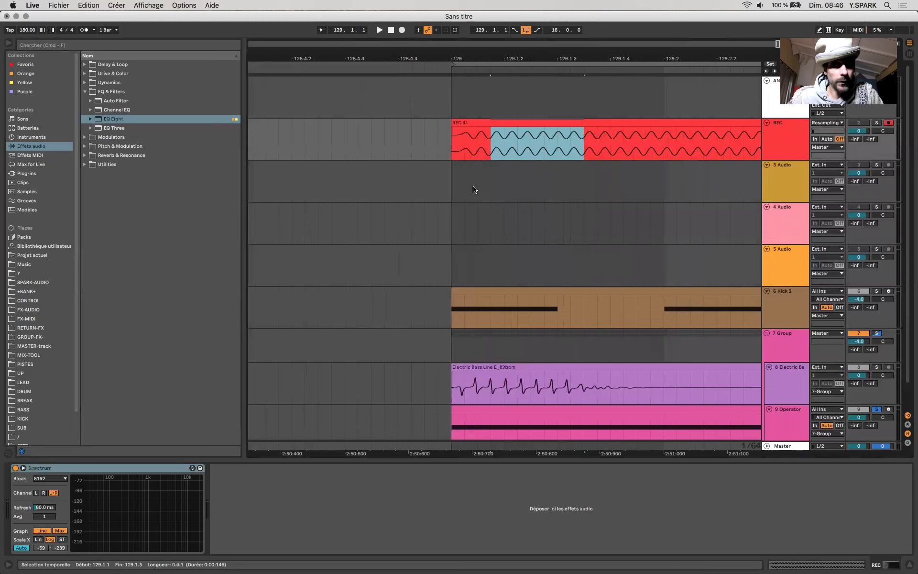
pyautogui.click(494, 122)
pyautogui.hscroll(4, 494, 123)
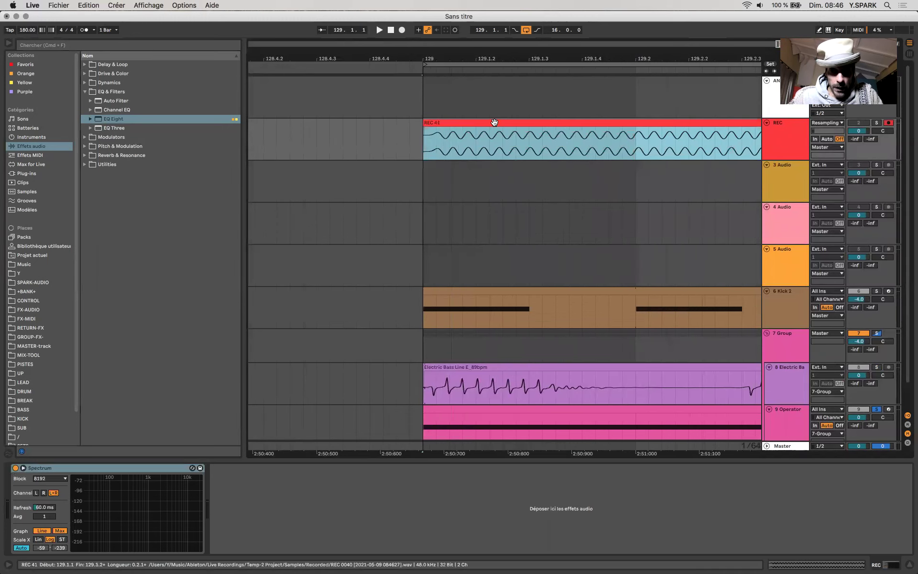
pyautogui.scroll(4, 467, 125)
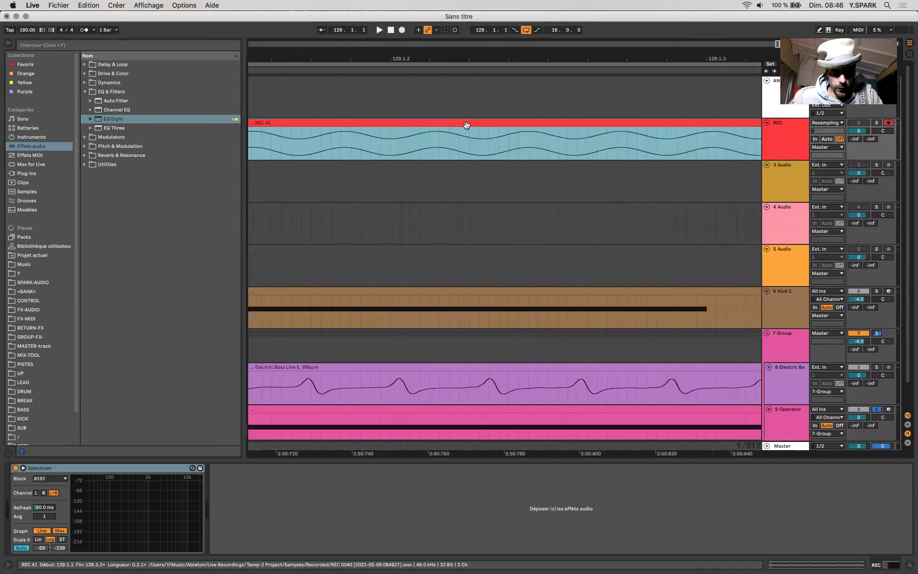
# Step: Set band 1 of the Operator track's EQ Eight to a 41.7 Hz high cut with Q 1.49
pyautogui.scroll(-4, 466, 125)
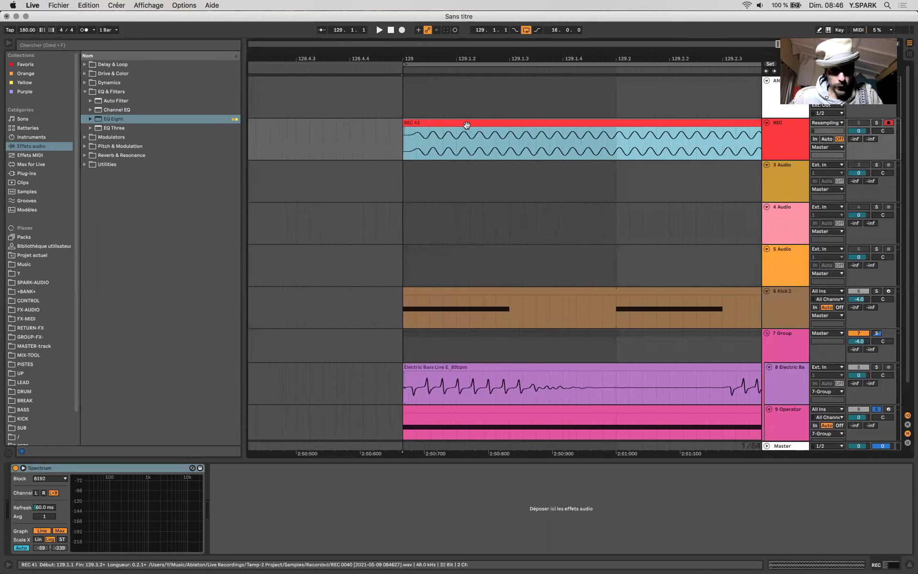
pyautogui.click(431, 416)
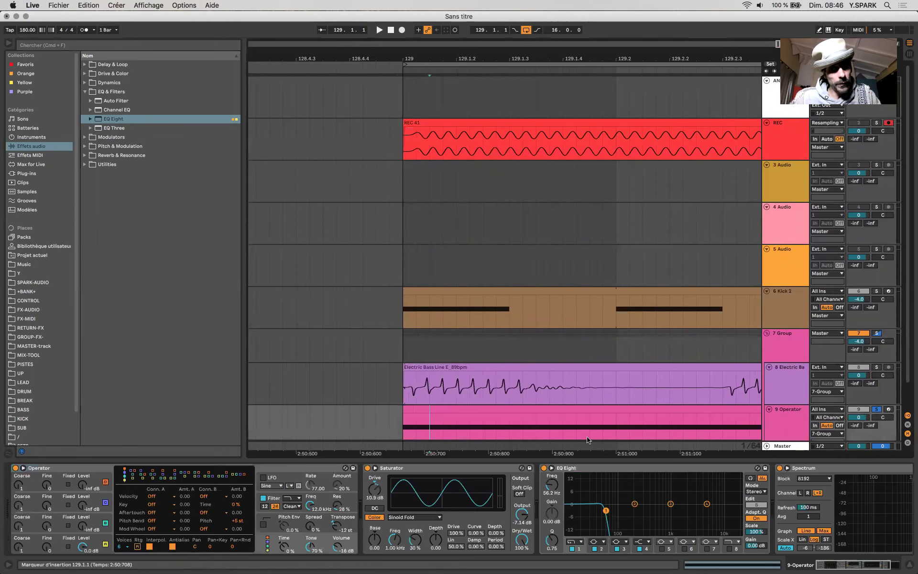
pyautogui.moveTo(606, 510); pyautogui.dragTo(600, 505)
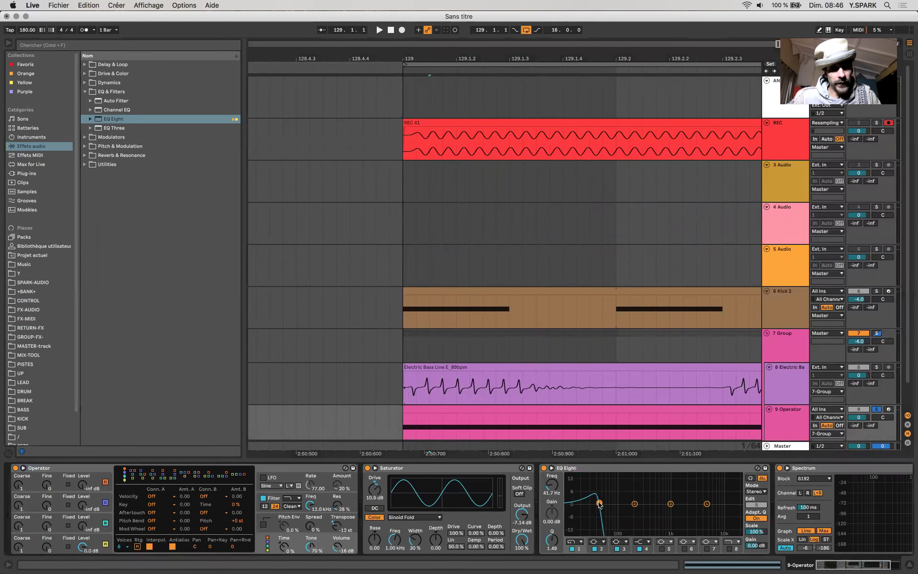
# Step: Record the Operator with the tighter cut onto the REC track in bar 129 and inspect its waveform
pyautogui.click(402, 30)
pyautogui.press('space')
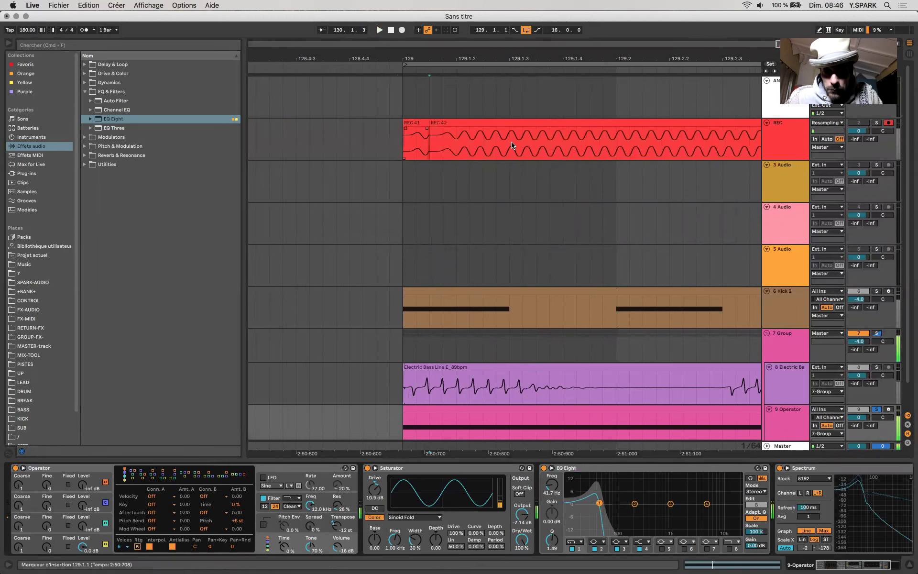
pyautogui.hscroll(5, 512, 144)
pyautogui.hscroll(-5, 511, 145)
# Step: Set the Operator EQ Eight's band 1 cut to 119 Hz with Q 0.69 and delete both recorded clips from the REC track
pyautogui.moveTo(593, 508); pyautogui.dragTo(623, 513)
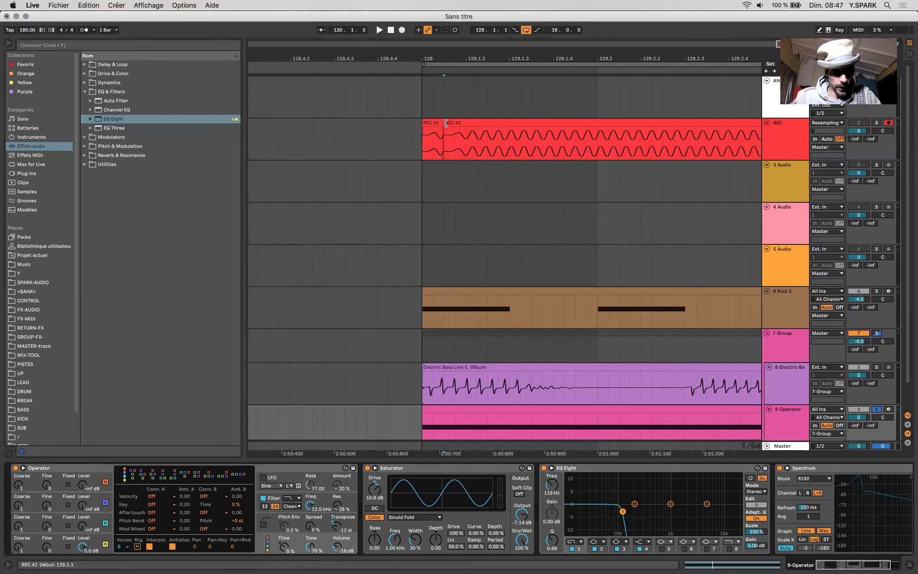
pyautogui.click(459, 123)
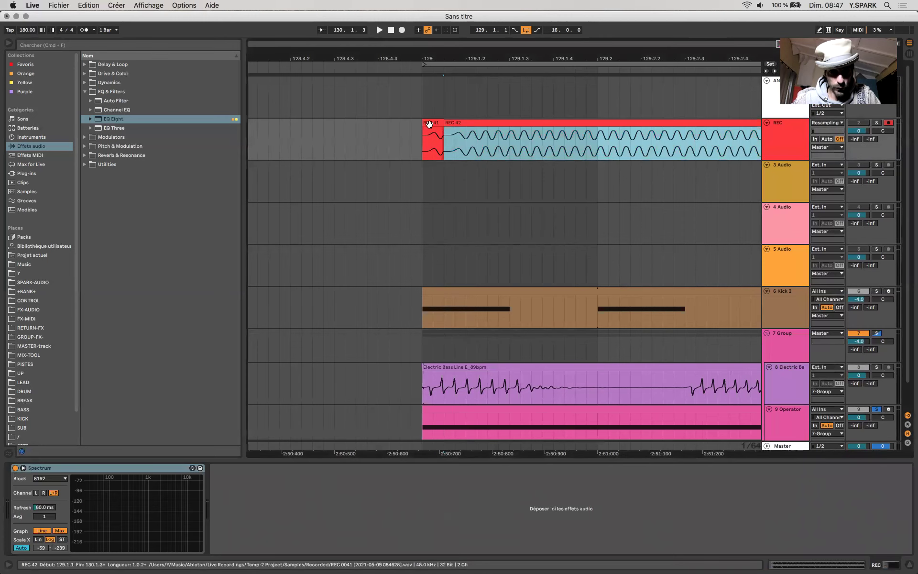
pyautogui.keyDown('shift'); pyautogui.click(433, 124); pyautogui.keyUp('shift')
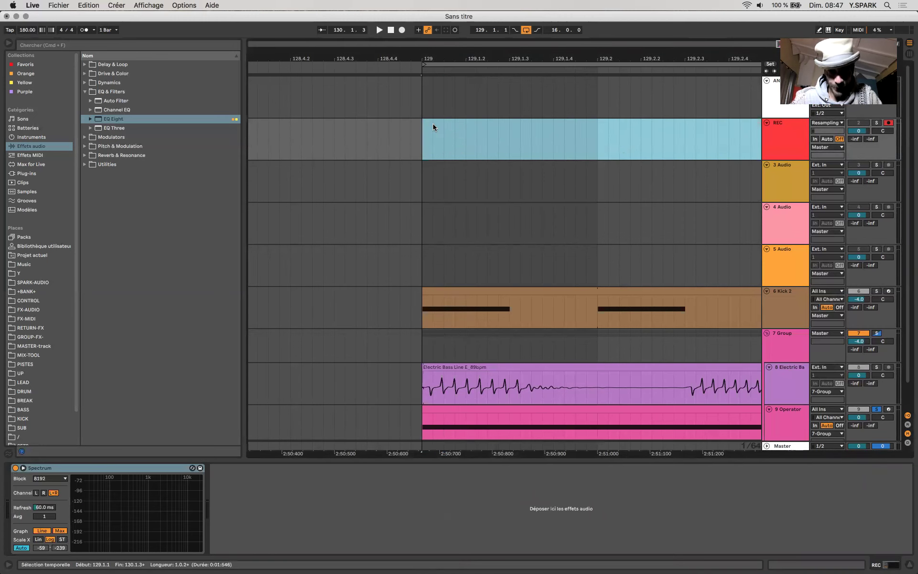
# Step: Bypass the EQ Eight and the Saturator on the Operator track
pyautogui.scroll(-2, 432, 123)
pyautogui.click(443, 381)
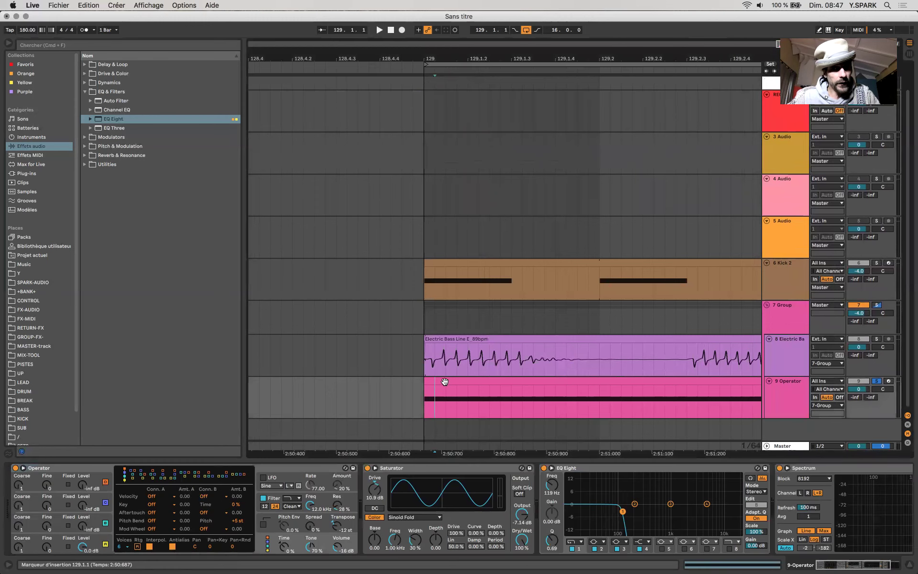
pyautogui.doubleClick(443, 381)
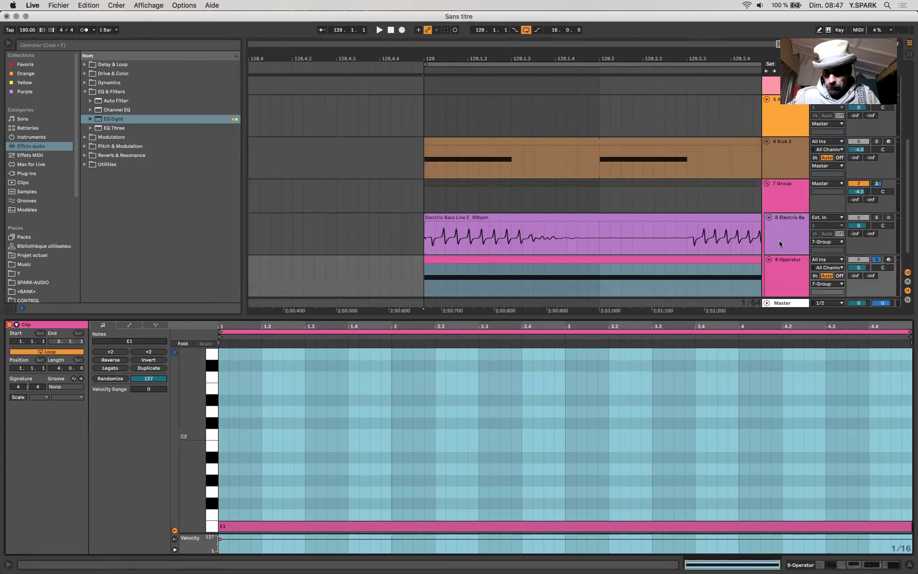
pyautogui.click(785, 262)
pyautogui.click(854, 567)
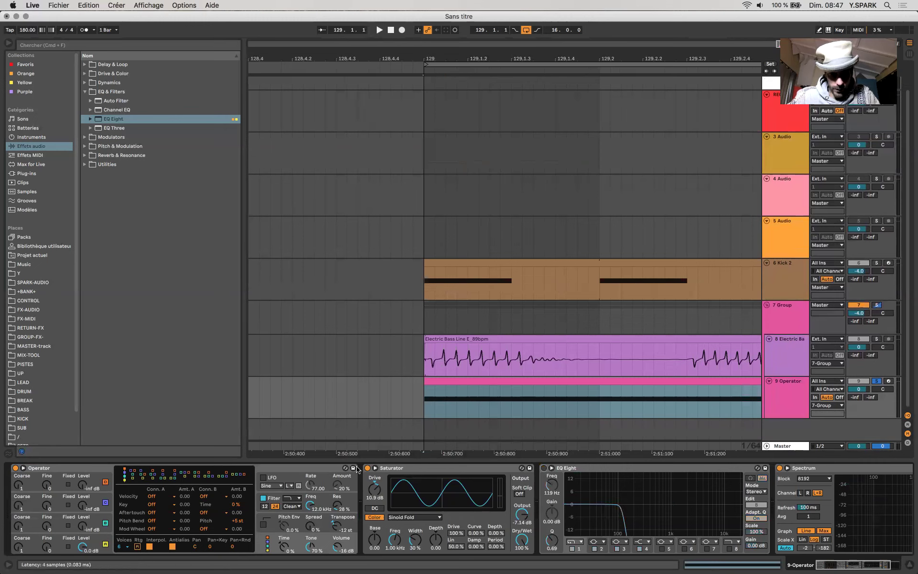
pyautogui.click(367, 468)
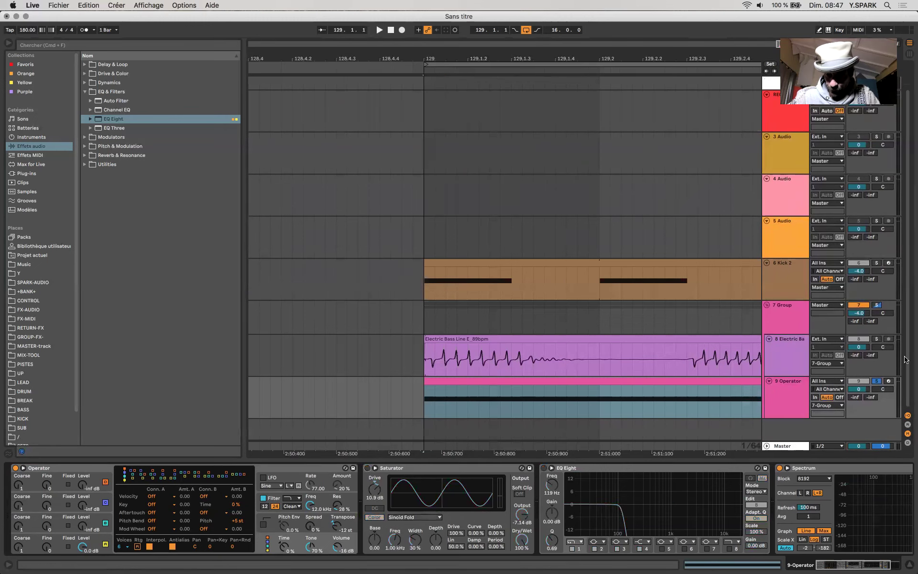
# Step: Solo the Electric Bass along with the Operator and record both layers together onto the REC track from bar 129
pyautogui.click(877, 339)
pyautogui.scroll(2, 486, 402)
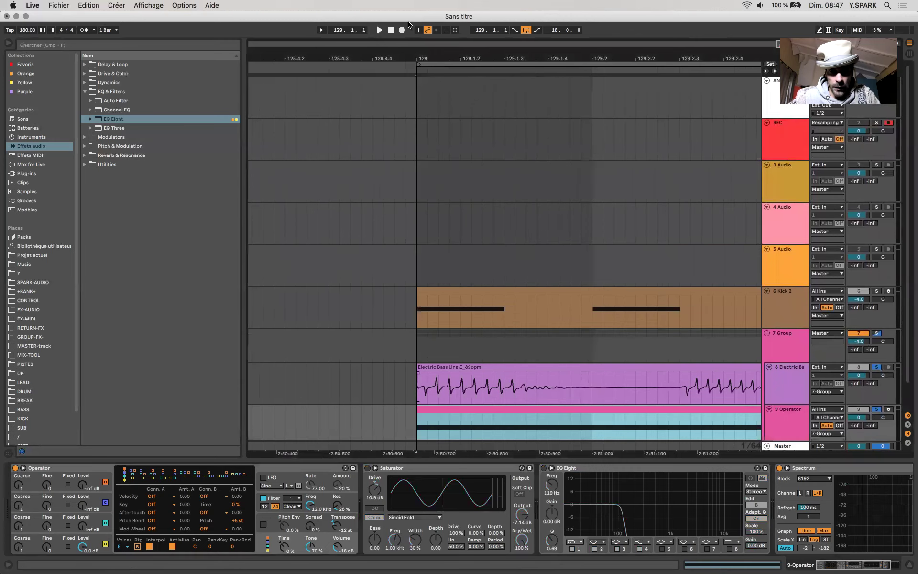
pyautogui.click(402, 30)
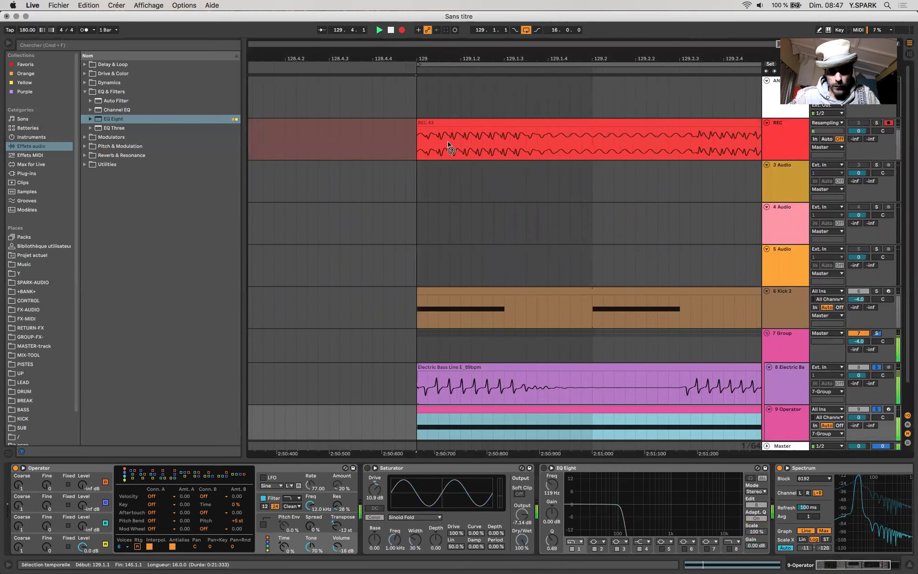
pyautogui.scroll(-5, 448, 149)
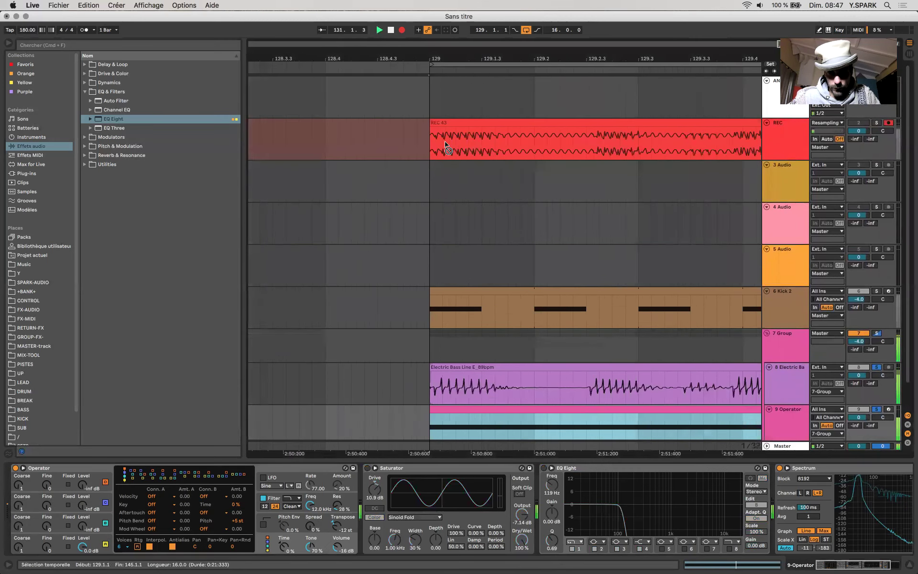
pyautogui.press('space')
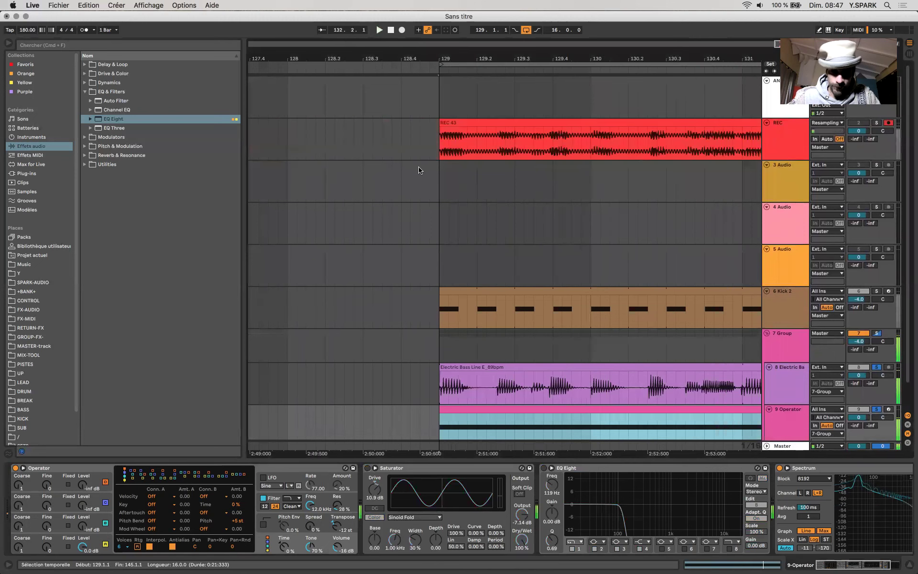
pyautogui.scroll(3, 455, 141)
pyautogui.click(455, 141)
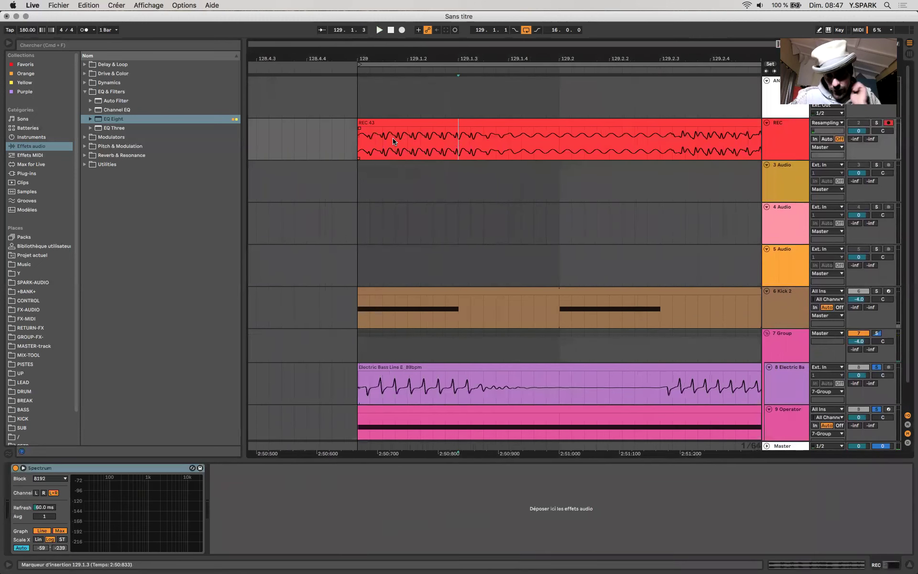
pyautogui.click(357, 142)
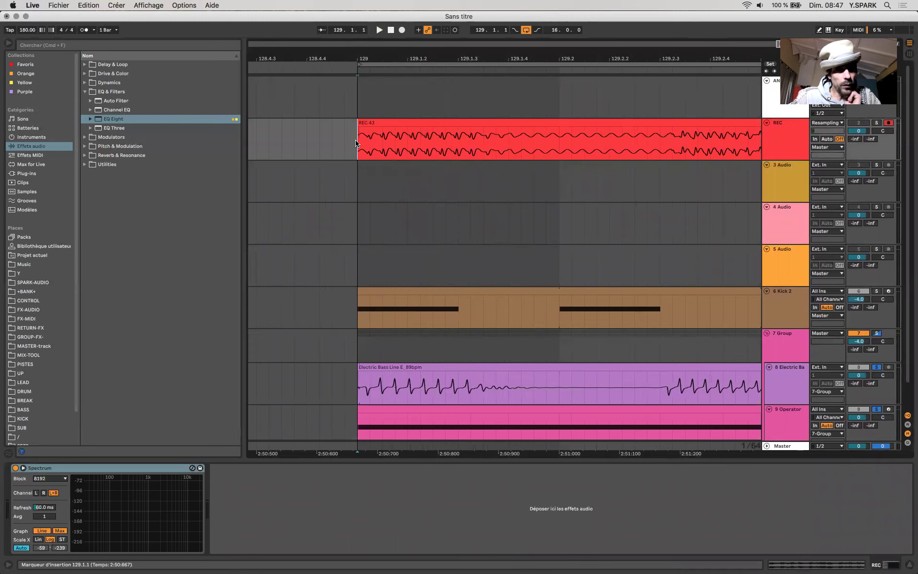
# Step: On the Electric Bass track, set the EQ Eight's band 1 low cut to 86.1 Hz and the Saturator drive to 6.57 dB
pyautogui.scroll(-3, 356, 142)
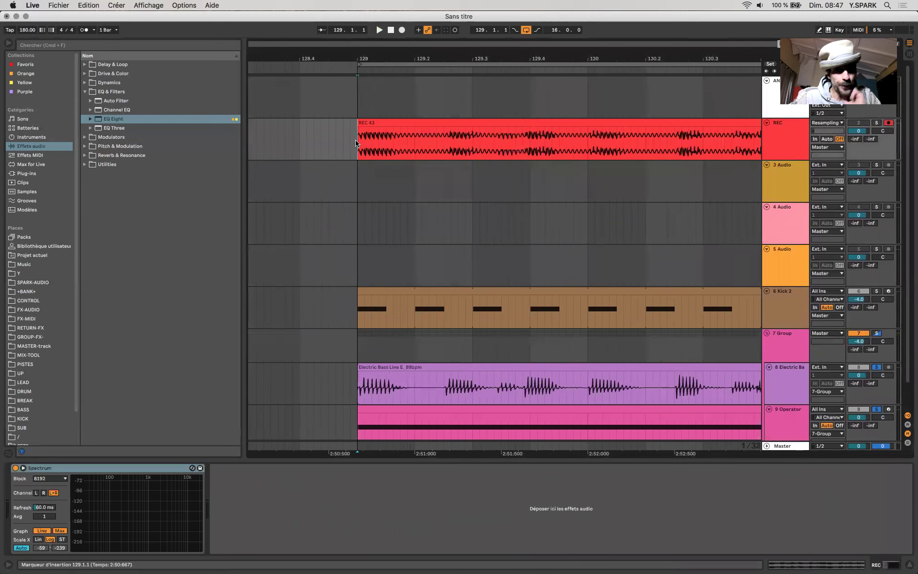
pyautogui.scroll(-2, 395, 318)
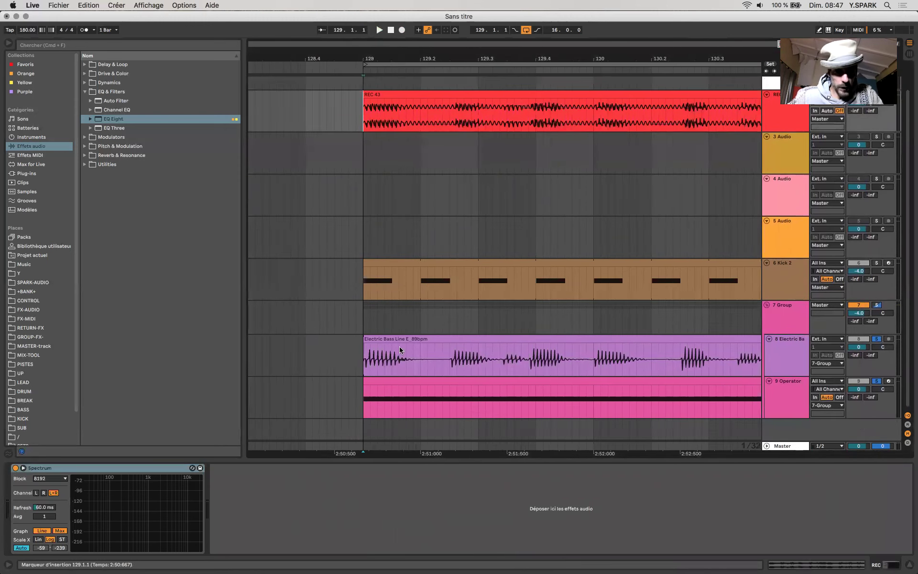
pyautogui.click(399, 345)
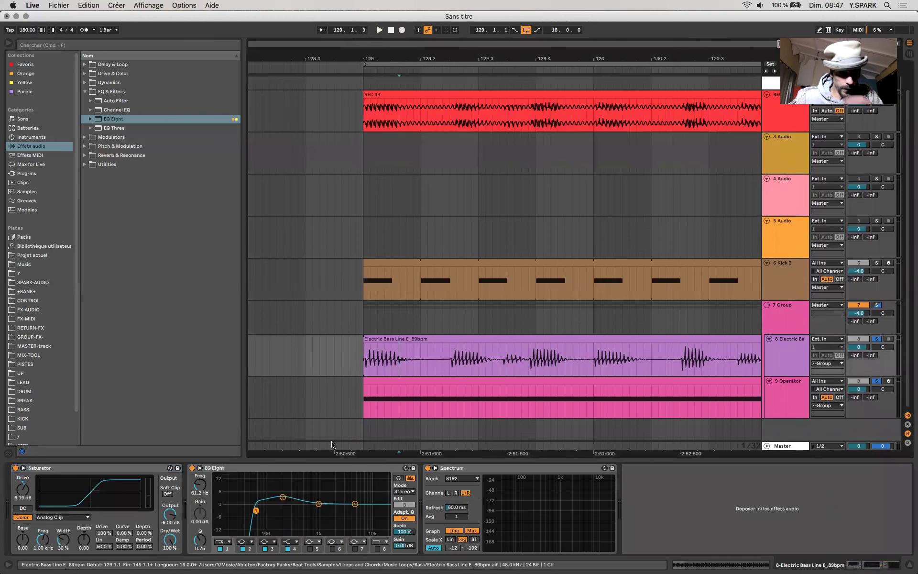
pyautogui.click(397, 339)
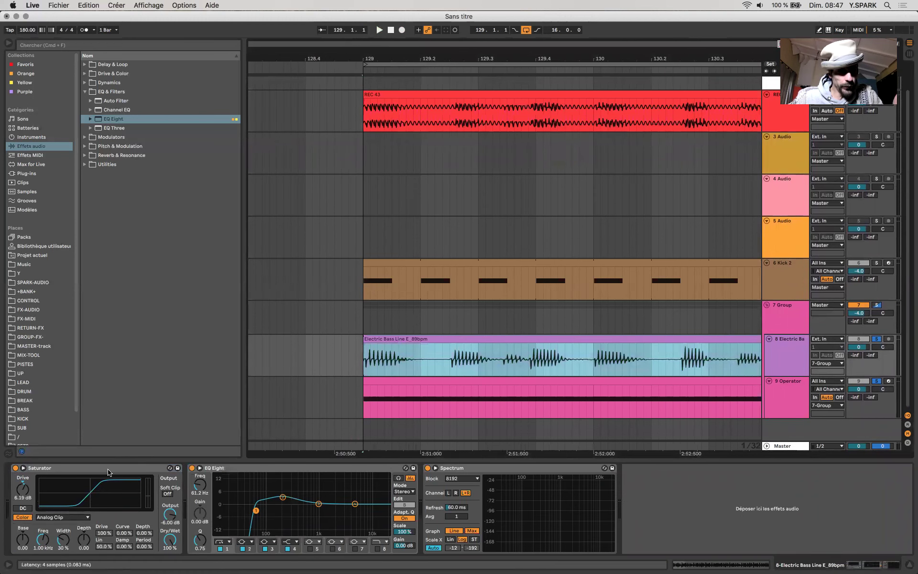
pyautogui.click(41, 494)
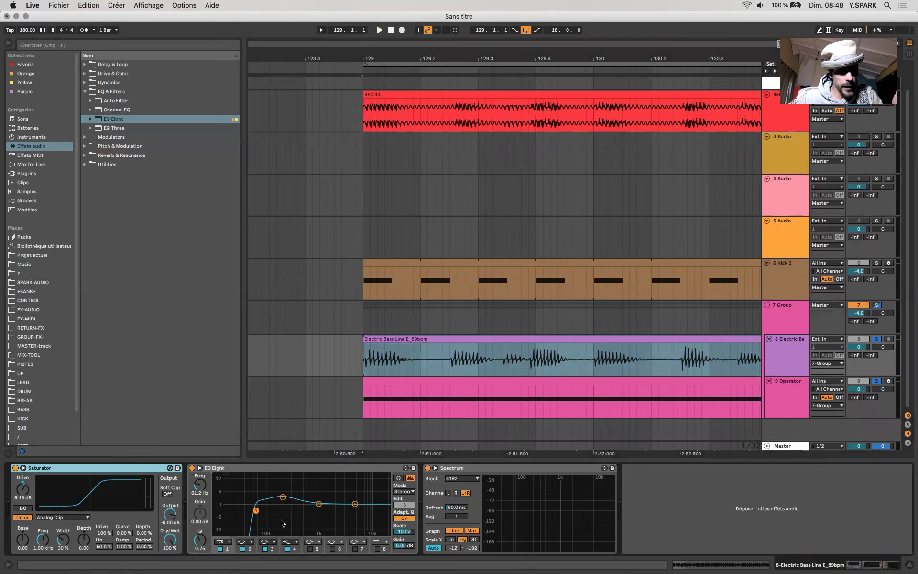
pyautogui.moveTo(257, 514); pyautogui.dragTo(265, 513)
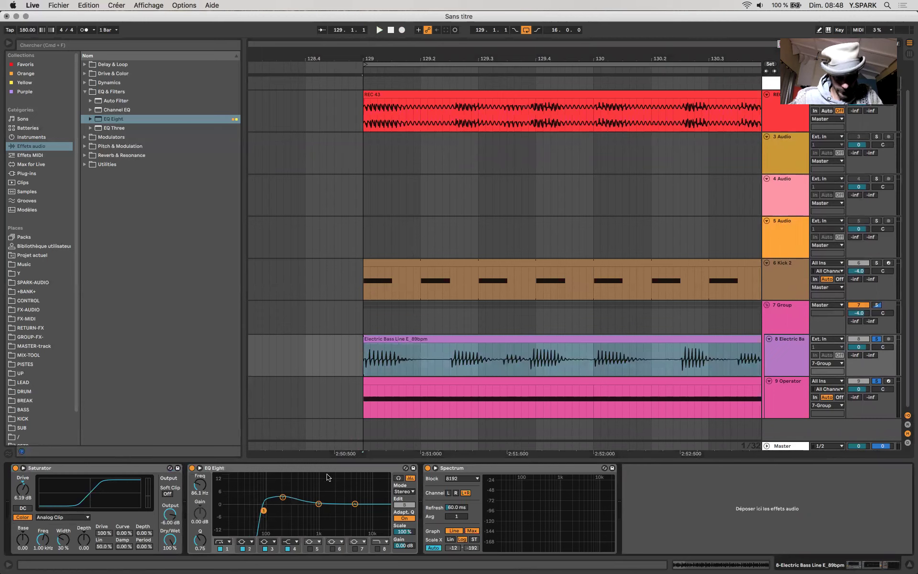
pyautogui.press('space')
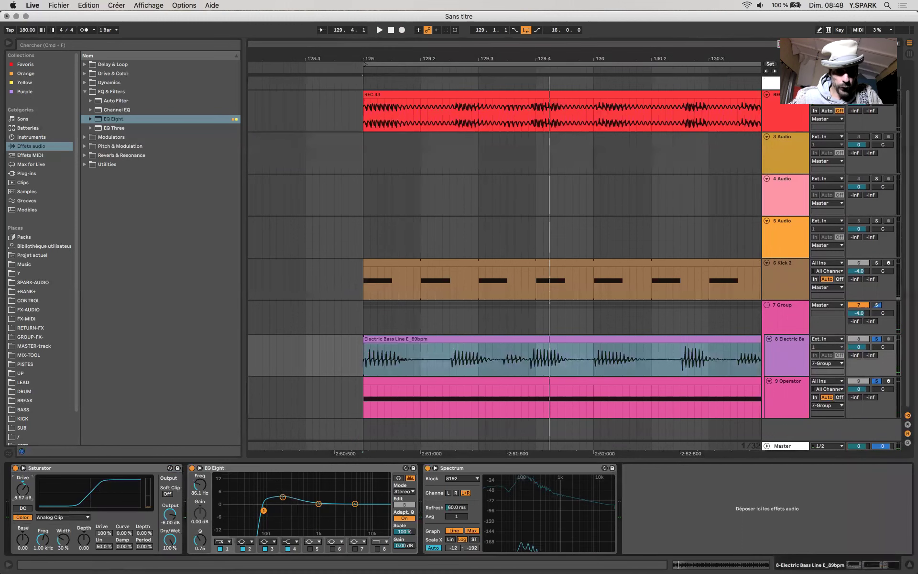
# Step: Set the Operator's volume to -9.2 dB and record both bass layers onto the REC track from 129.3.2
pyautogui.click(493, 397)
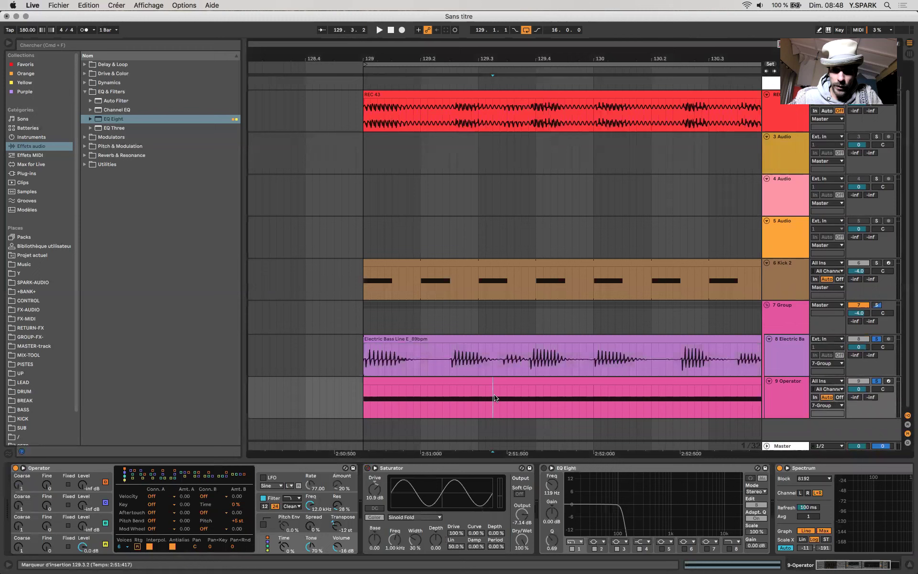
pyautogui.moveTo(337, 546); pyautogui.dragTo(337, 539)
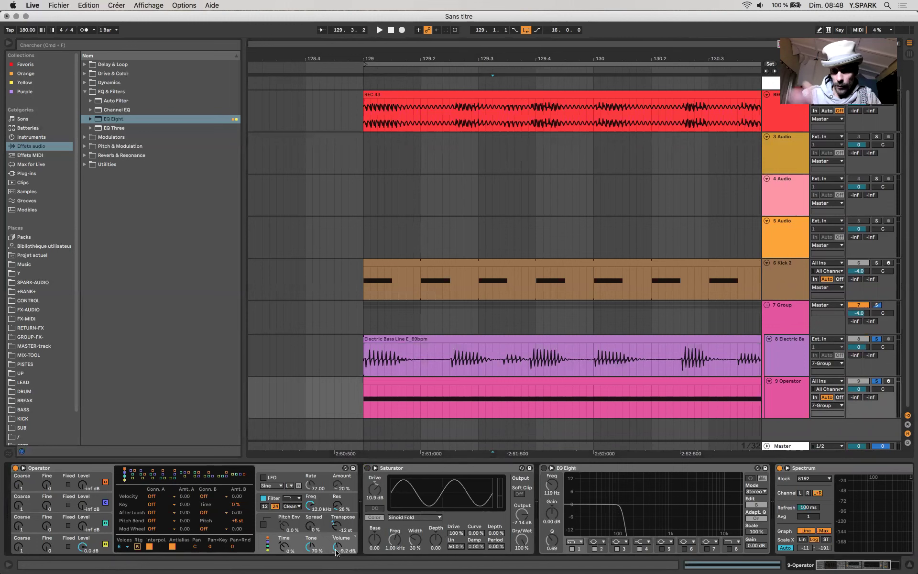
pyautogui.scroll(2, 445, 315)
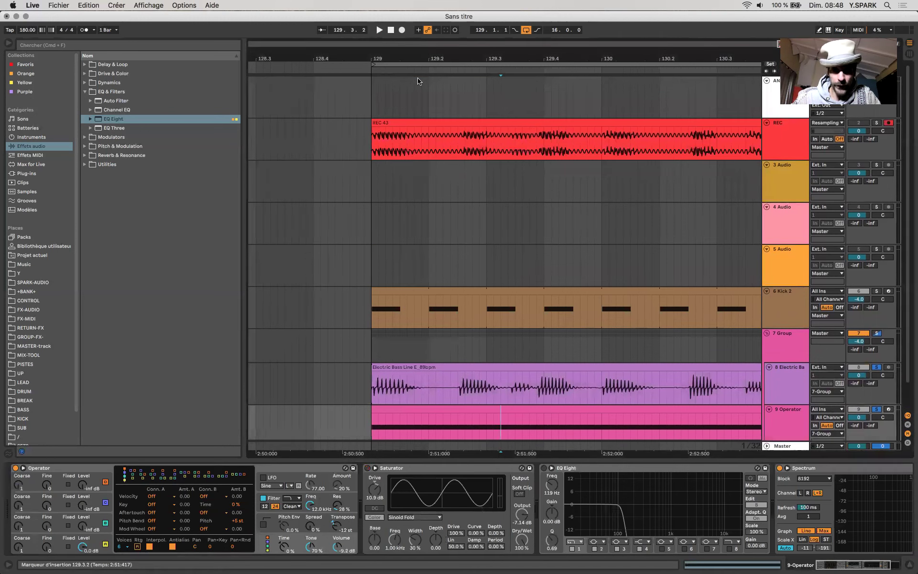
pyautogui.click(402, 30)
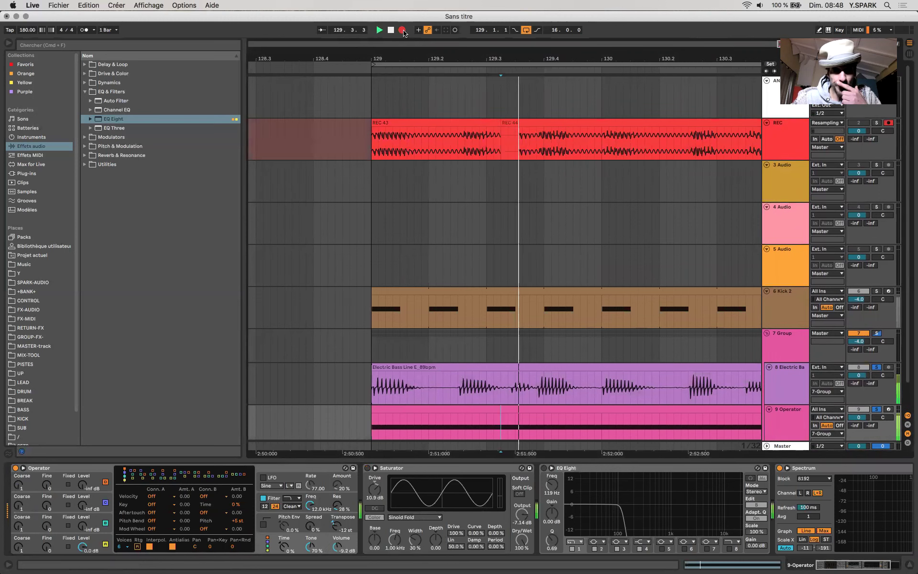
pyautogui.press('+')
pyautogui.press('space')
pyautogui.press('+')
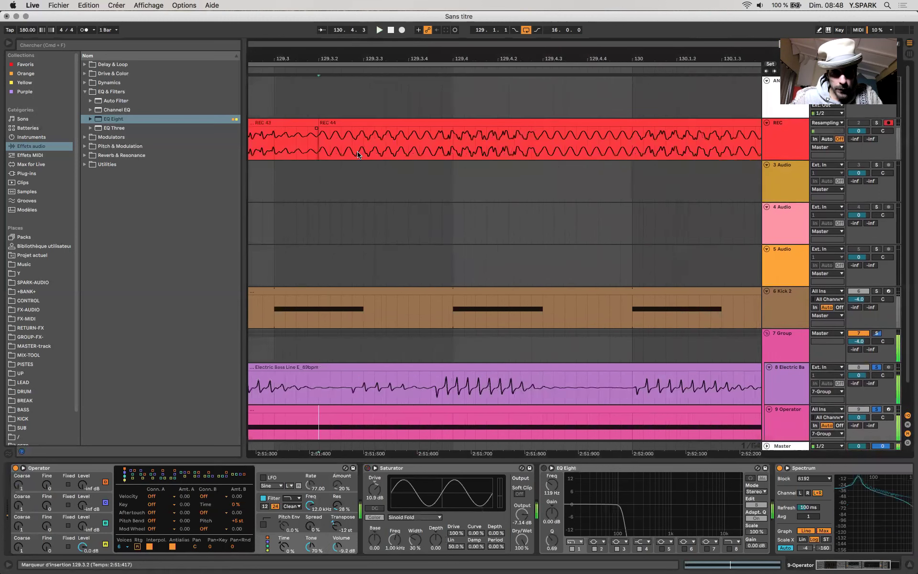
# Step: Mark the new recording on the REC track from 129.3.2 to 129.4.4 and compare its waveform with the earlier take
pyautogui.moveTo(352, 143); pyautogui.dragTo(462, 145)
pyautogui.moveTo(318, 146); pyautogui.dragTo(621, 146)
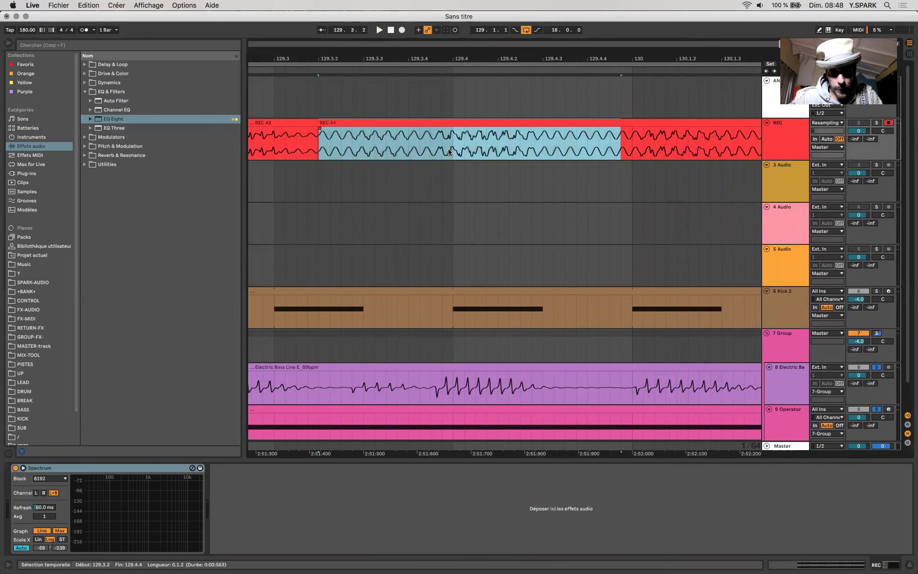
pyautogui.press('-')
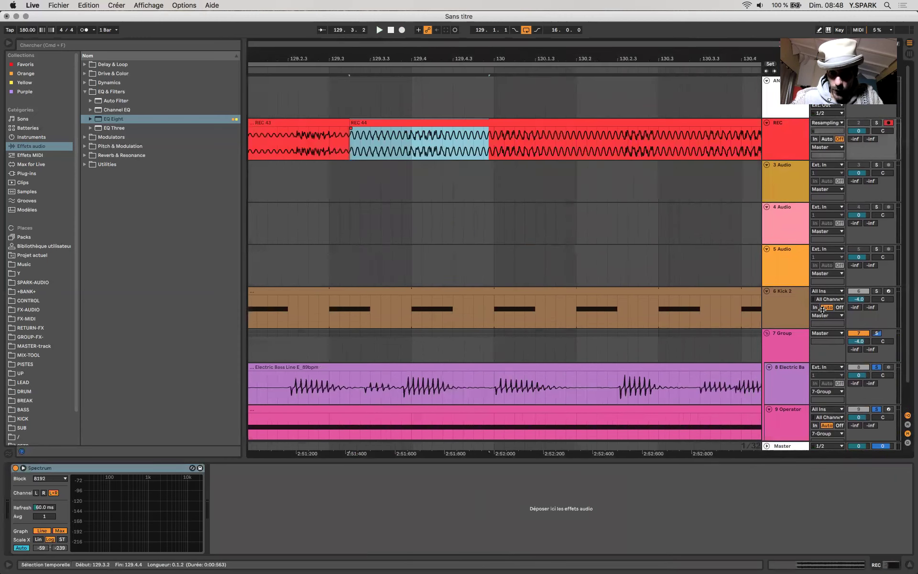
# Step: Turn off the Saturator on the 7 Group track and record both bass layers onto the REC track from 129.1.1
pyautogui.click(790, 341)
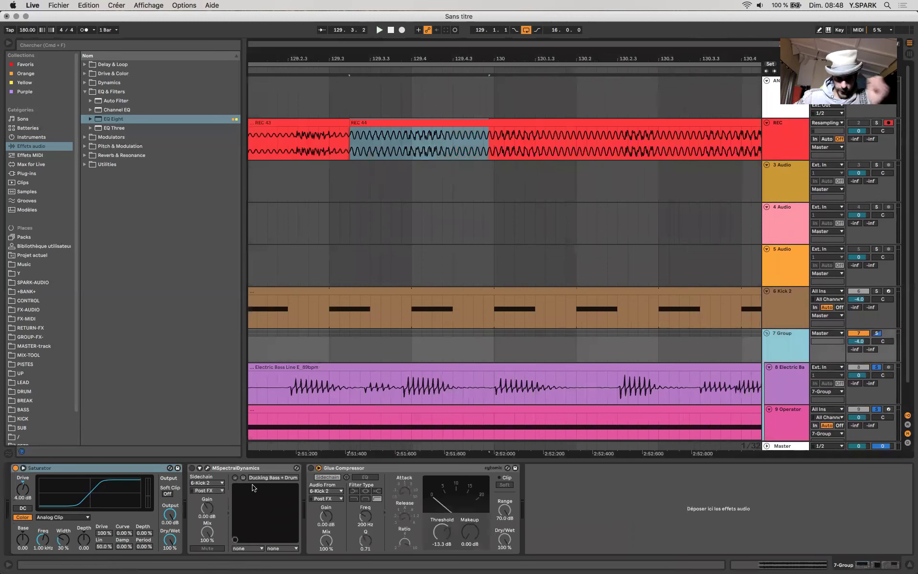
pyautogui.click(15, 468)
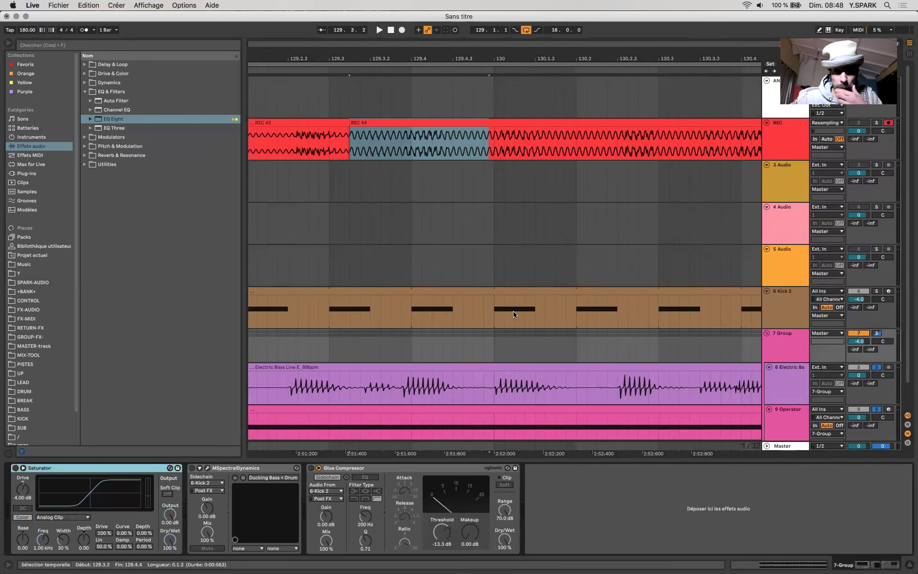
pyautogui.hscroll(-5, 436, 146)
pyautogui.click(407, 119)
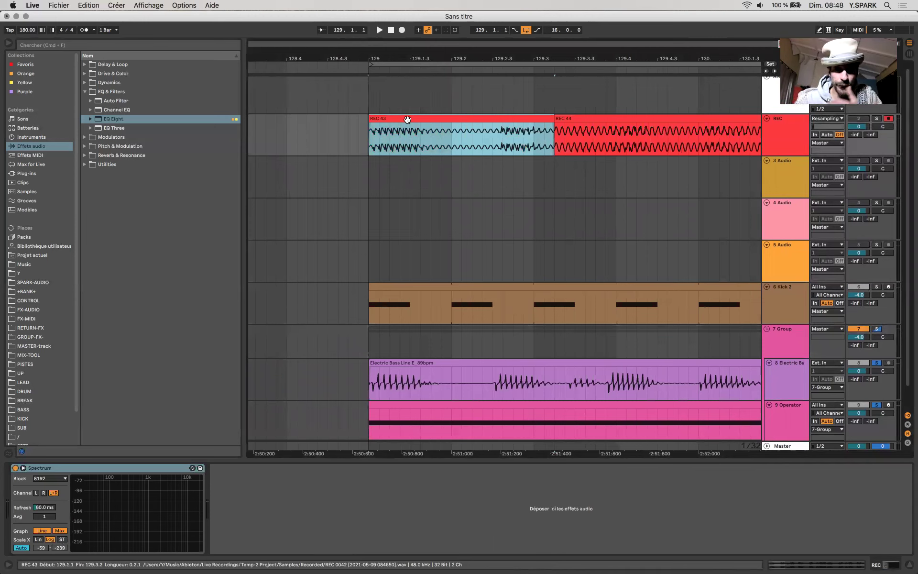
pyautogui.click(402, 32)
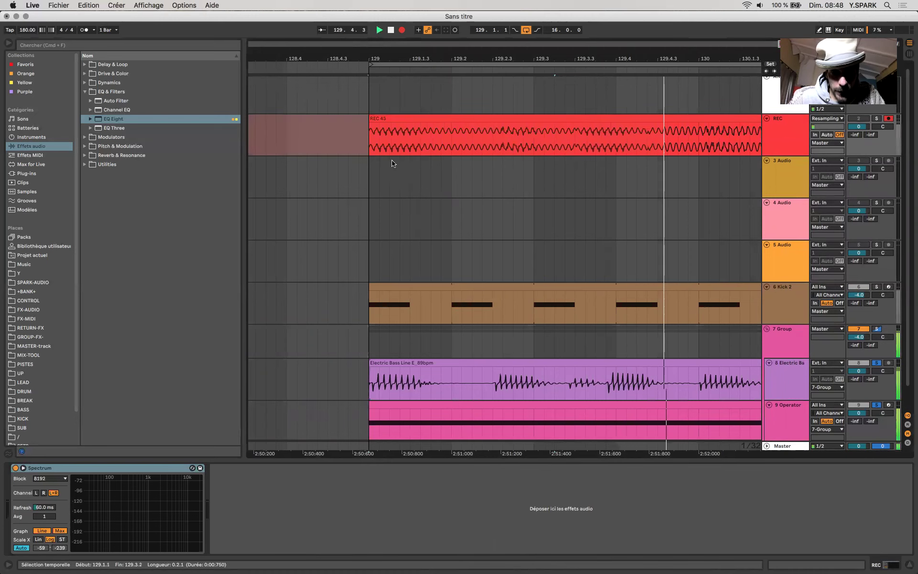
pyautogui.press('space')
# Step: Turn the group's Saturator back on and record both bass layers onto the REC track from 129.1.2
pyautogui.press('z')
pyautogui.moveTo(417, 139); pyautogui.dragTo(466, 137)
pyautogui.press('x')
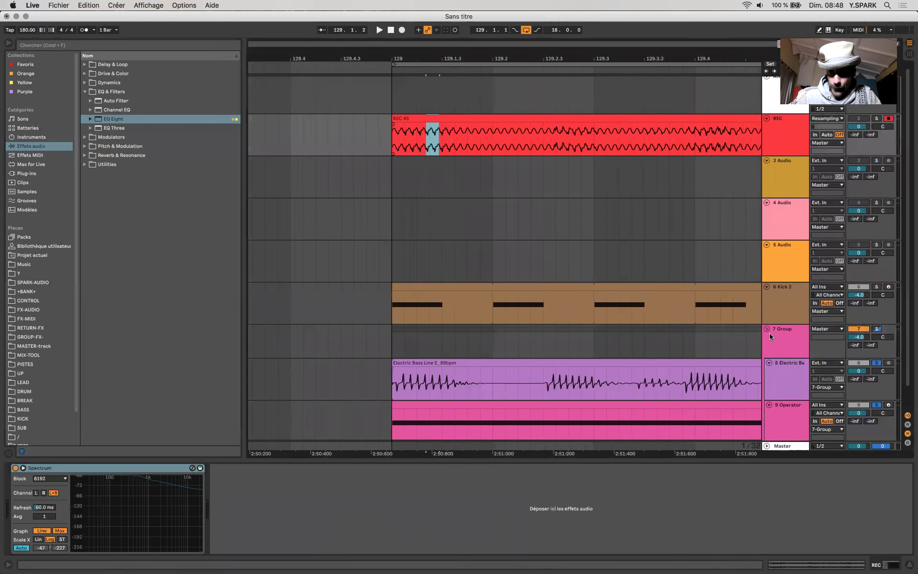
pyautogui.click(695, 379)
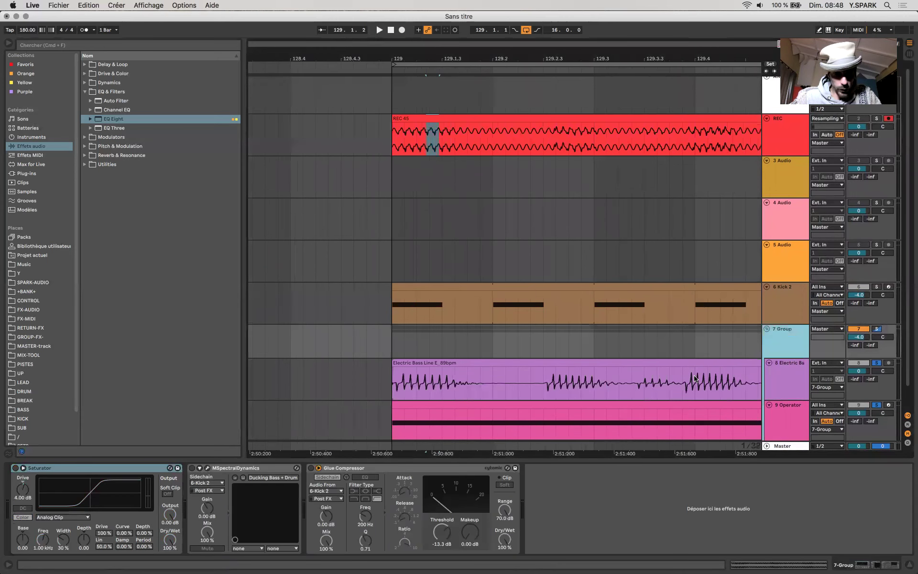
pyautogui.click(15, 469)
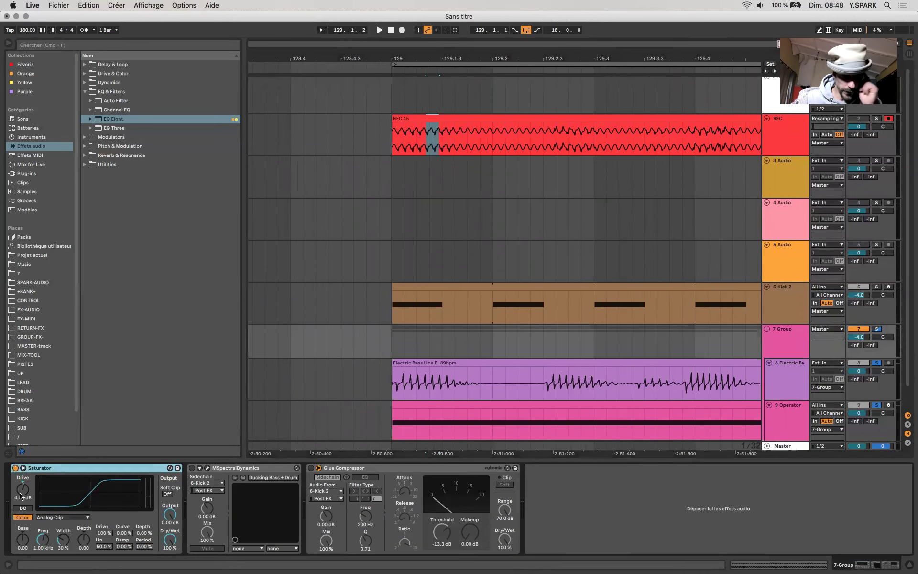
pyautogui.click(401, 29)
pyautogui.press('space')
# Step: Compare the new recording's waveform on the REC track with the earlier take and mark a section from 129.2.3
pyautogui.scroll(4, 520, 147)
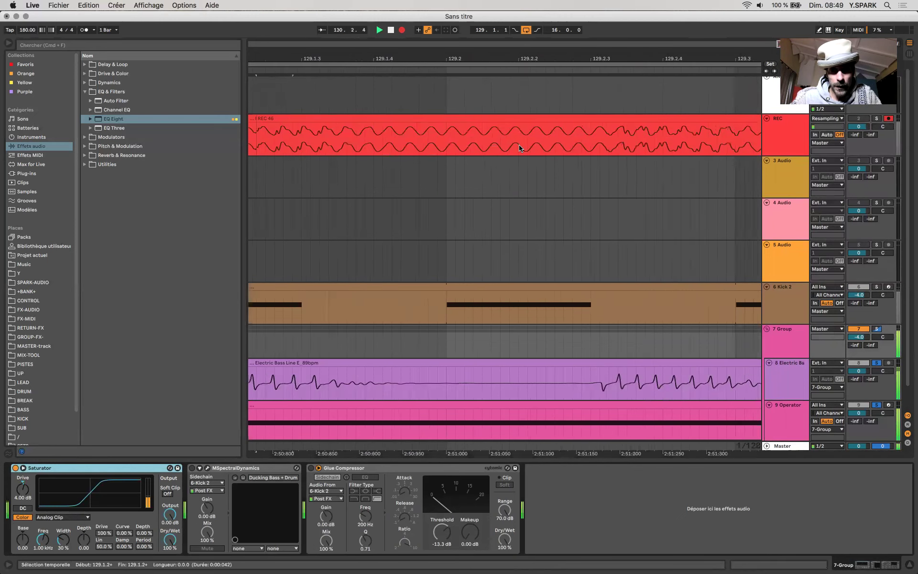
pyautogui.scroll(-3, 520, 148)
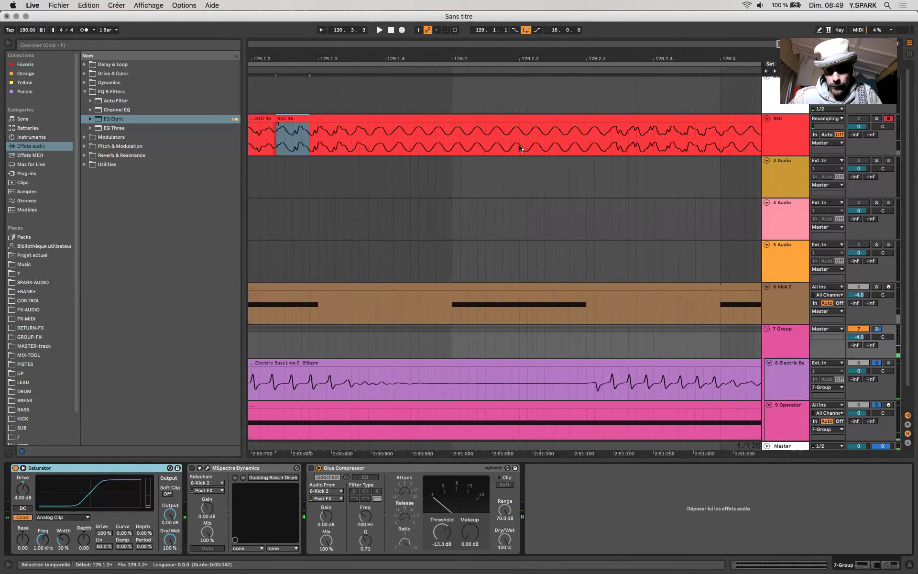
pyautogui.scroll(-2, 520, 148)
pyautogui.scroll(3, 519, 148)
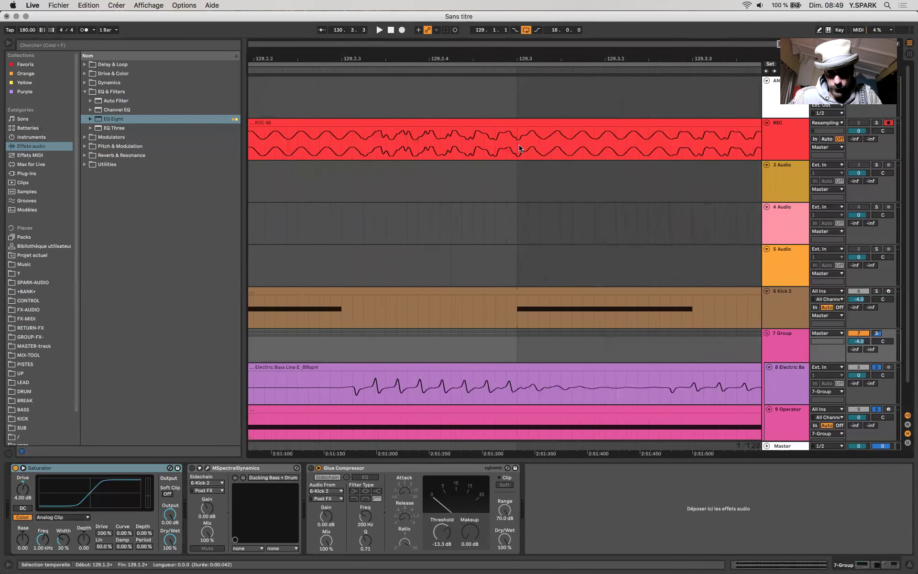
pyautogui.moveTo(295, 146); pyautogui.dragTo(537, 139)
pyautogui.scroll(-4, 538, 124)
pyautogui.scroll(-2, 539, 117)
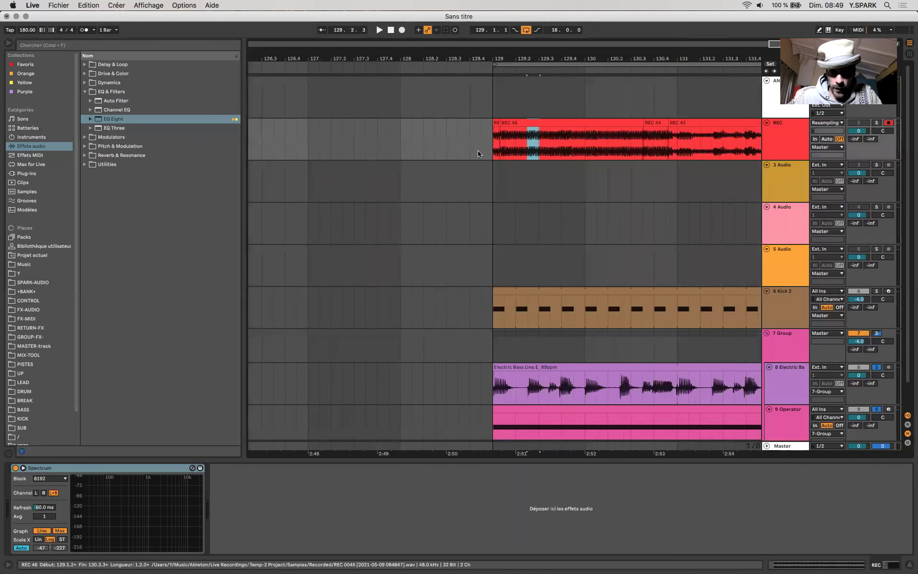
# Step: Play both bass layers from 129.1.1 and open the Electric Bass clip to examine its source waveform
pyautogui.click(494, 230)
pyautogui.scroll(-2, 525, 260)
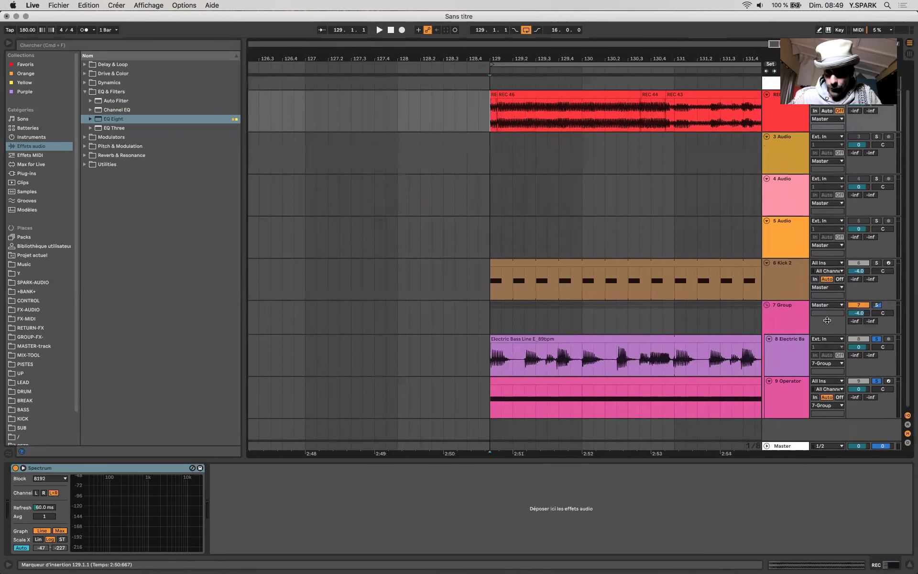
pyautogui.press('Down')
pyautogui.press('Down')
pyautogui.press('Down')
pyautogui.press('Down')
pyautogui.press('Down')
pyautogui.press('Down')
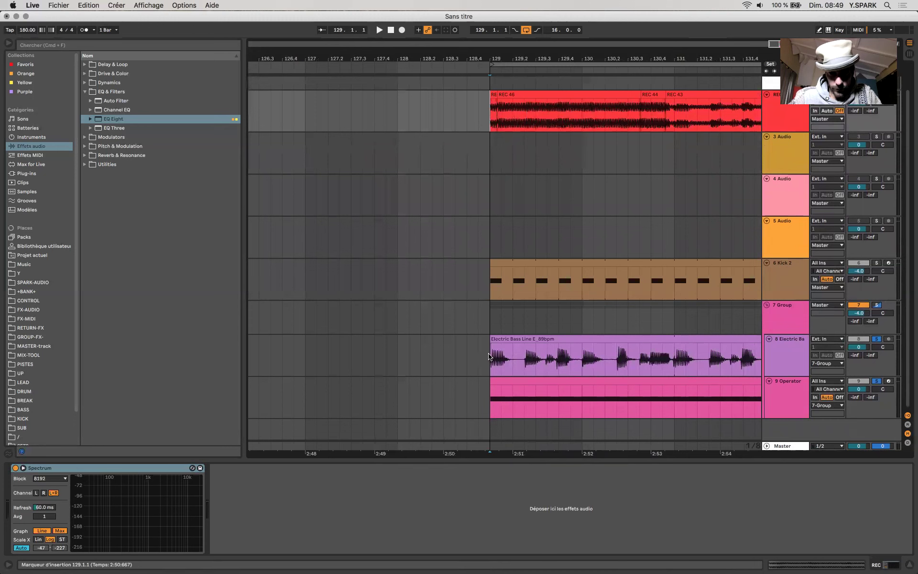
pyautogui.press('space')
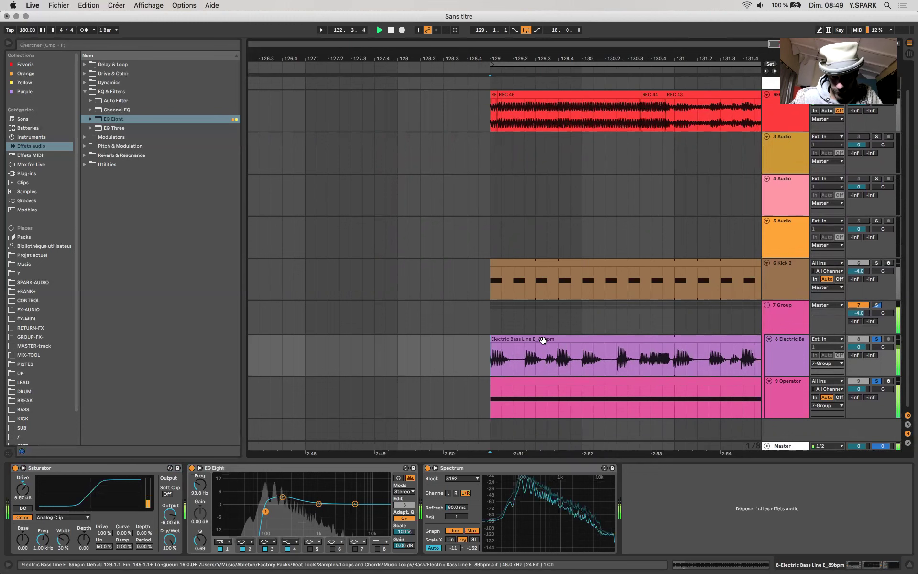
pyautogui.doubleClick(543, 339)
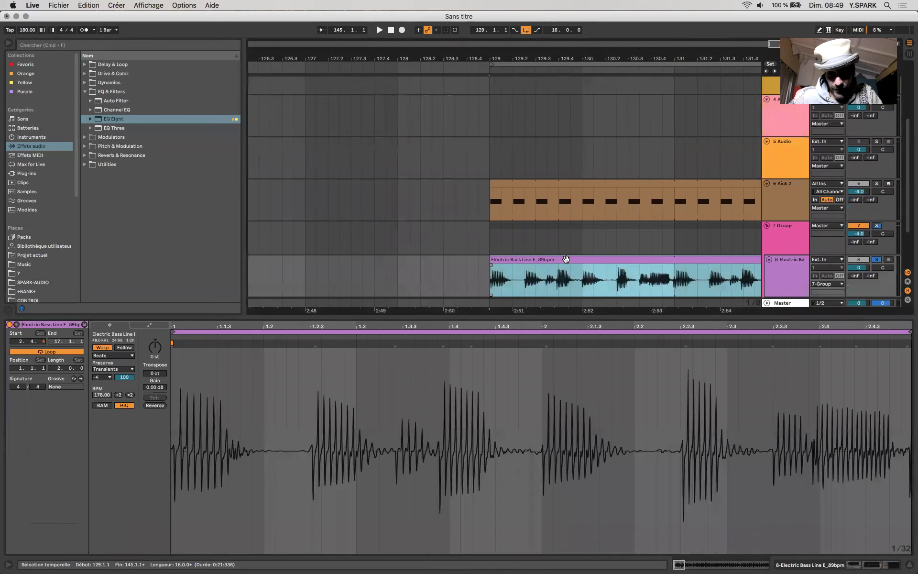
pyautogui.hscroll(5, 566, 259)
pyautogui.scroll(-2, 567, 259)
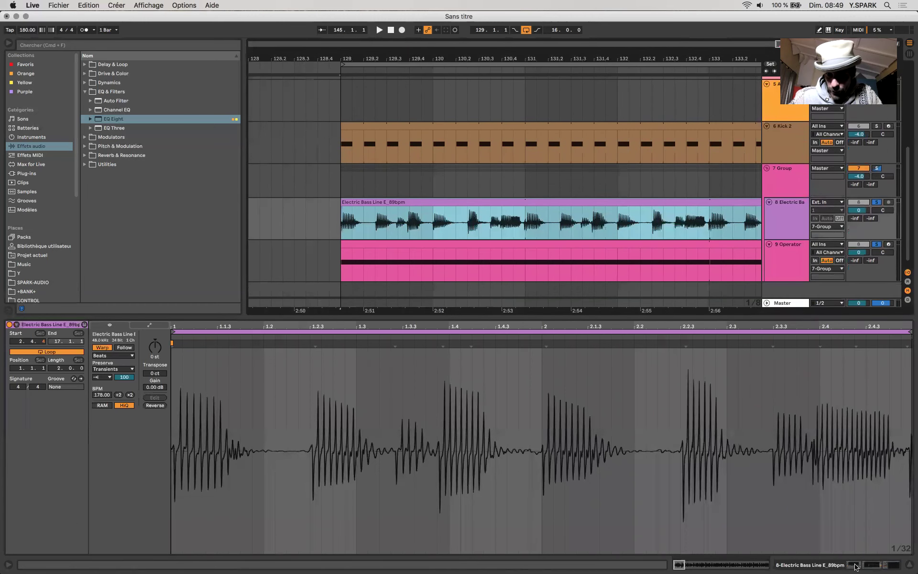
# Step: Solo the Electric Bass alone and listen to it with its Saturator and EQ Eight bypassed
pyautogui.click(858, 563)
pyautogui.click(877, 339)
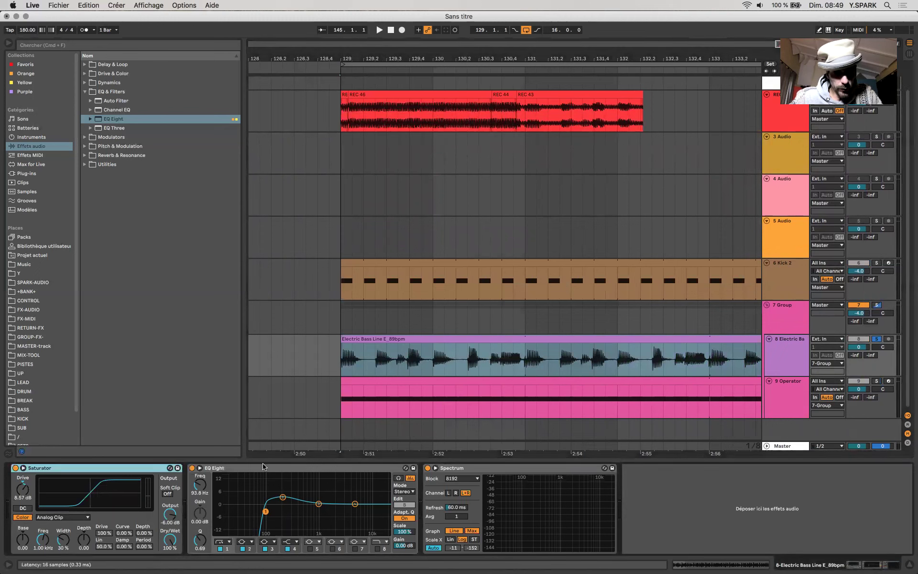
pyautogui.keyDown('shift'); pyautogui.click(190, 468); pyautogui.keyUp('shift')
pyautogui.click(644, 392)
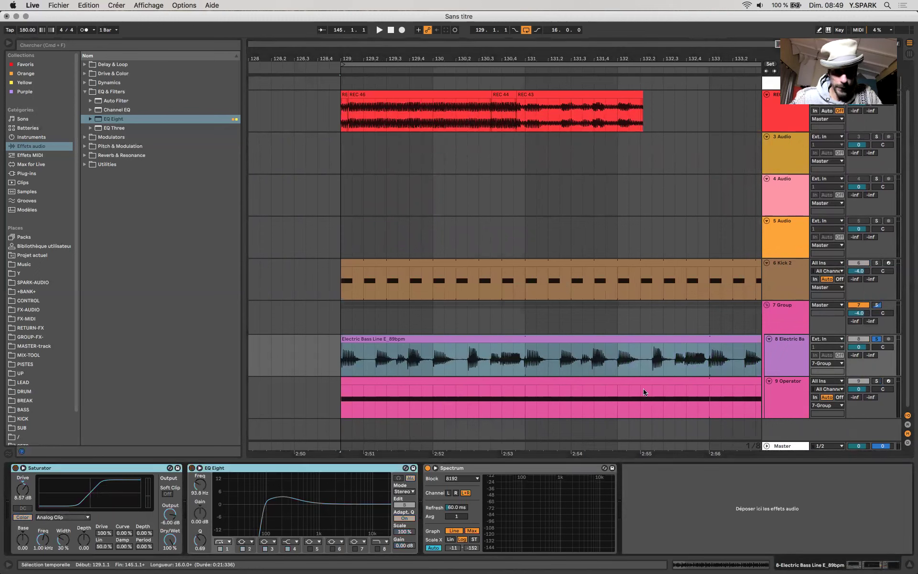
pyautogui.press('space')
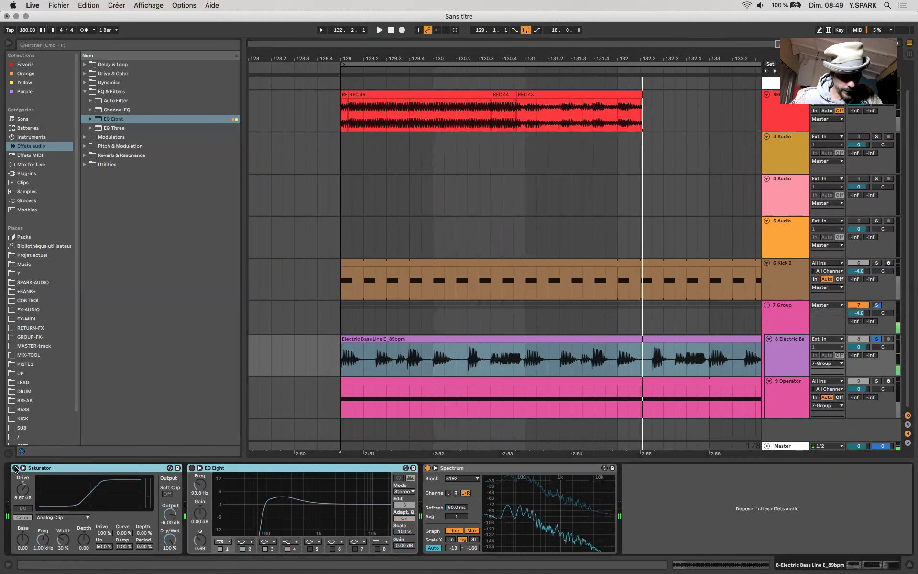
pyautogui.press('space')
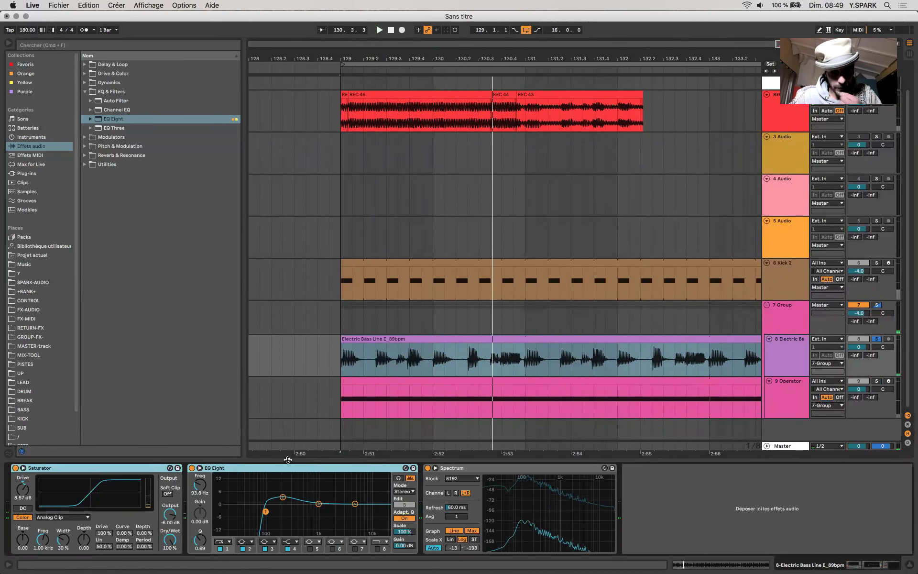
# Step: Change the Electric Bass clip's warp mode to Complex and play it back
pyautogui.doubleClick(436, 337)
pyautogui.press('space')
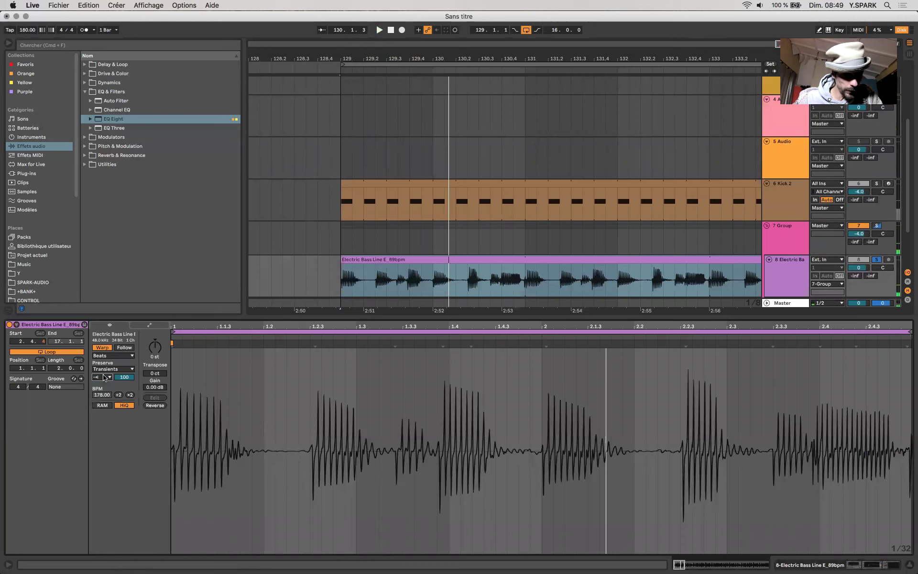
pyautogui.click(120, 355)
pyautogui.click(113, 391)
pyautogui.press('space')
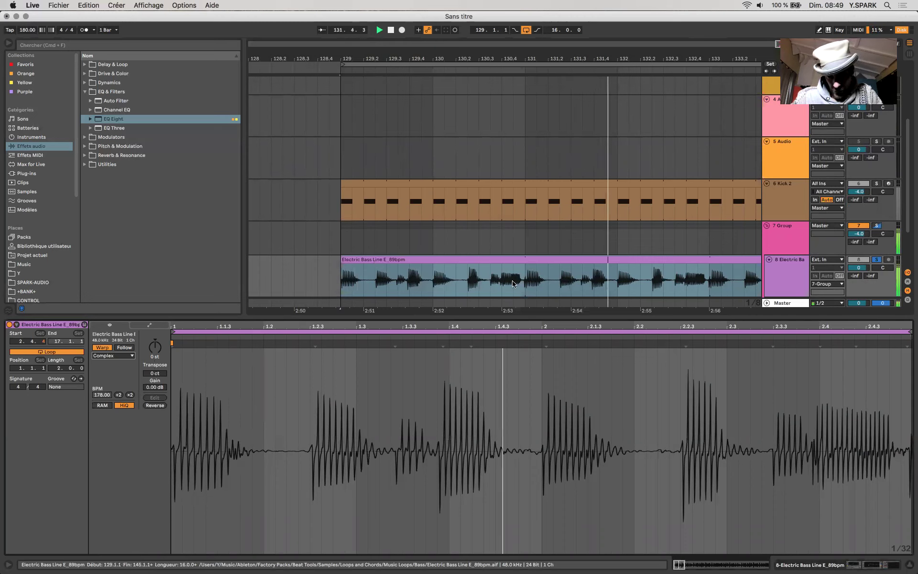
pyautogui.press('space')
pyautogui.hotkey('shift', 'Tab')
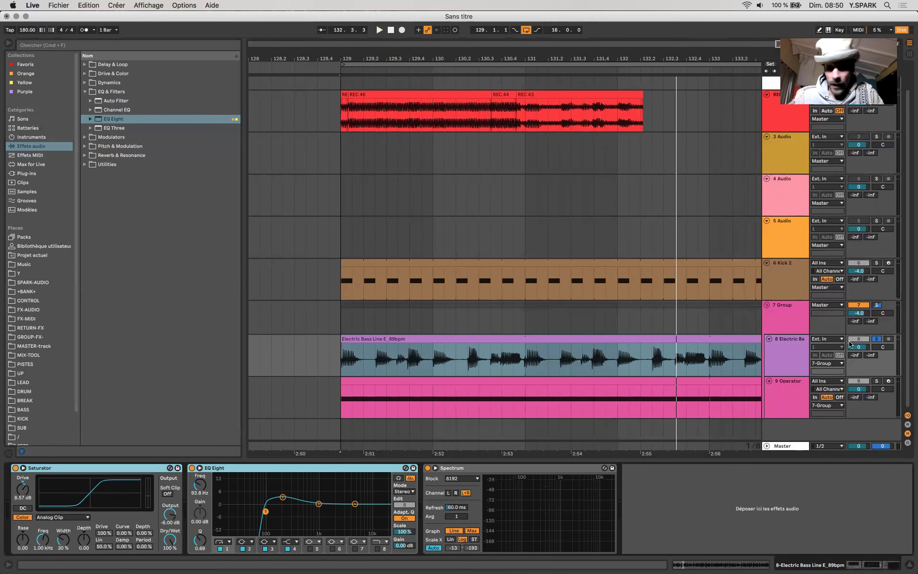
# Step: Unsolo the Electric Bass, play all the layers together, and set the Q of its EQ Eight low cut to 0.39
pyautogui.click(877, 340)
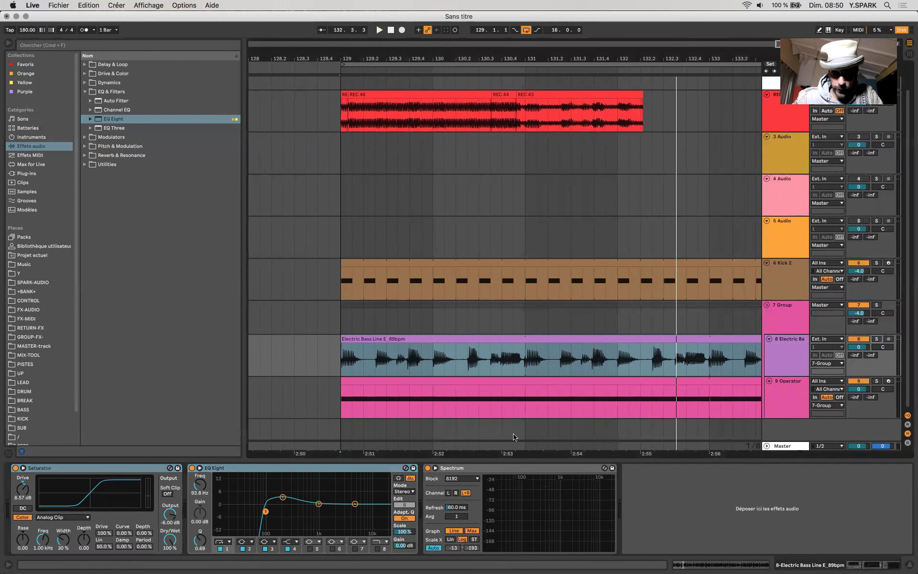
pyautogui.press('space')
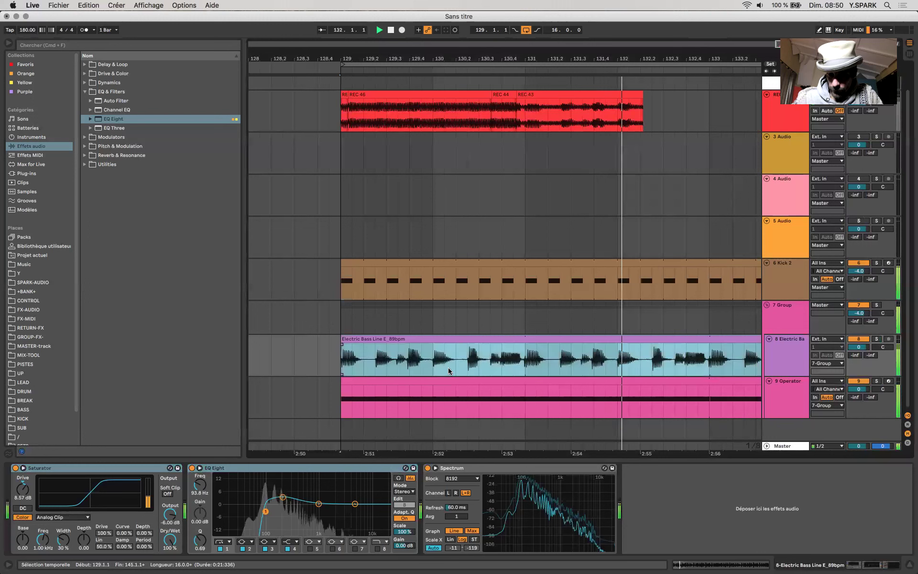
pyautogui.click(429, 367)
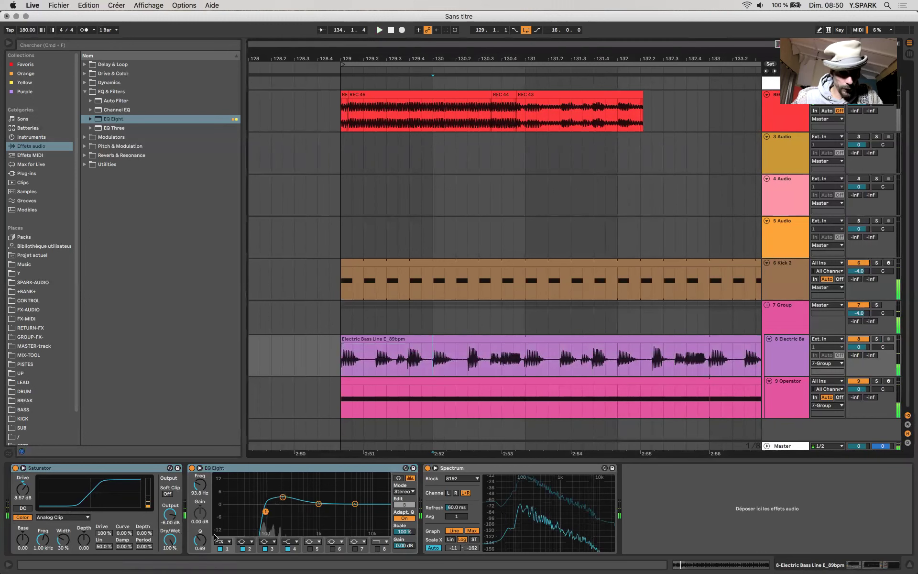
pyautogui.press('space')
pyautogui.moveTo(196, 543); pyautogui.dragTo(196, 558)
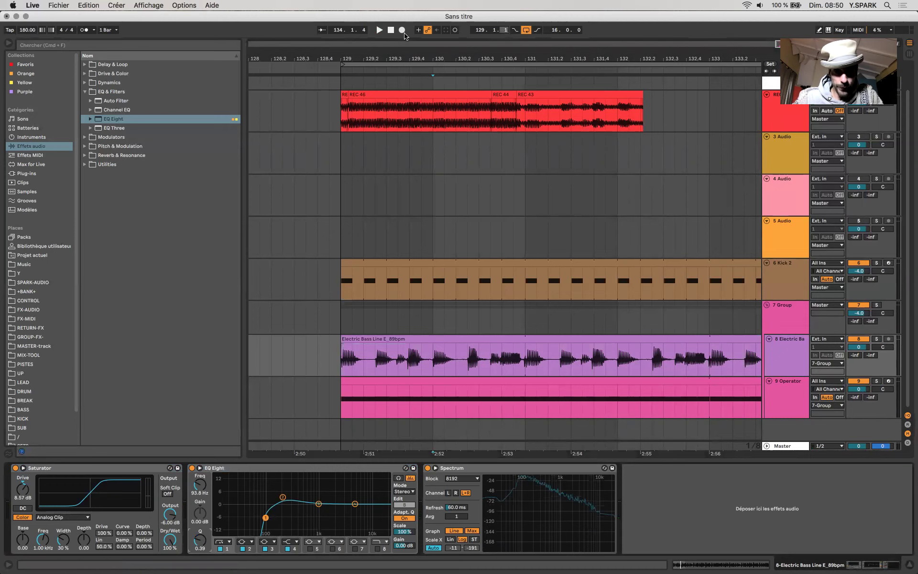
# Step: Record the kick and both bass layers together onto the REC track from 129.1.1 to about bar 130
pyautogui.click(341, 102)
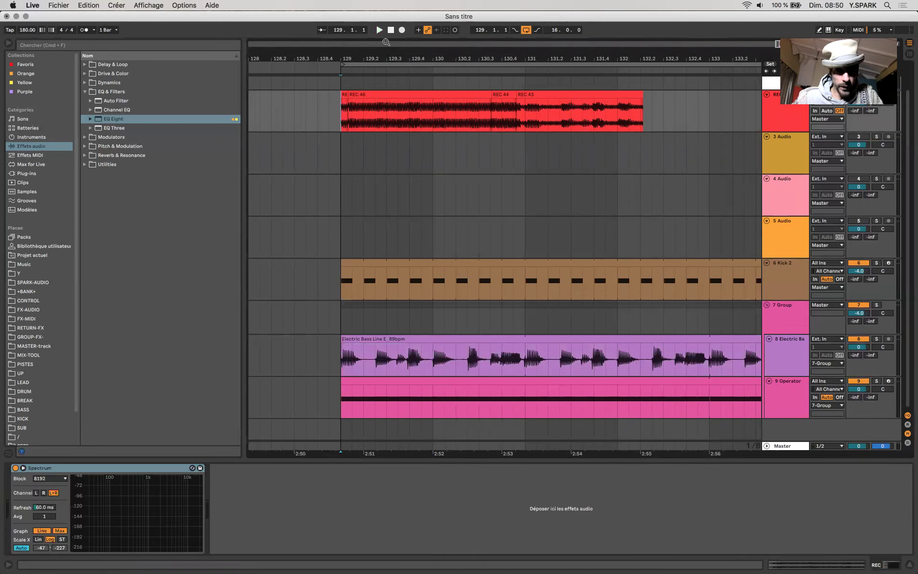
pyautogui.click(402, 30)
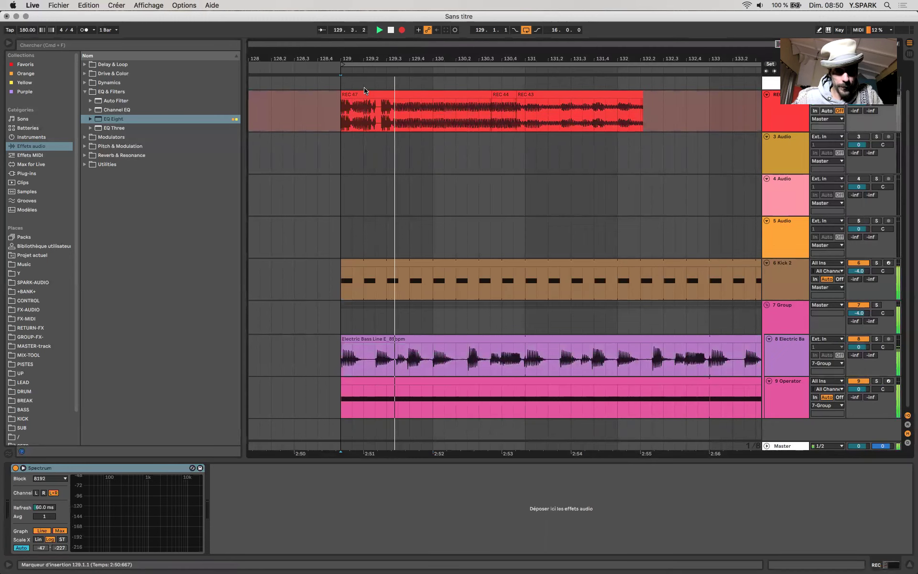
pyautogui.press('+')
pyautogui.press('+')
pyautogui.press('+')
pyautogui.press('+')
pyautogui.press('-')
pyautogui.press('-')
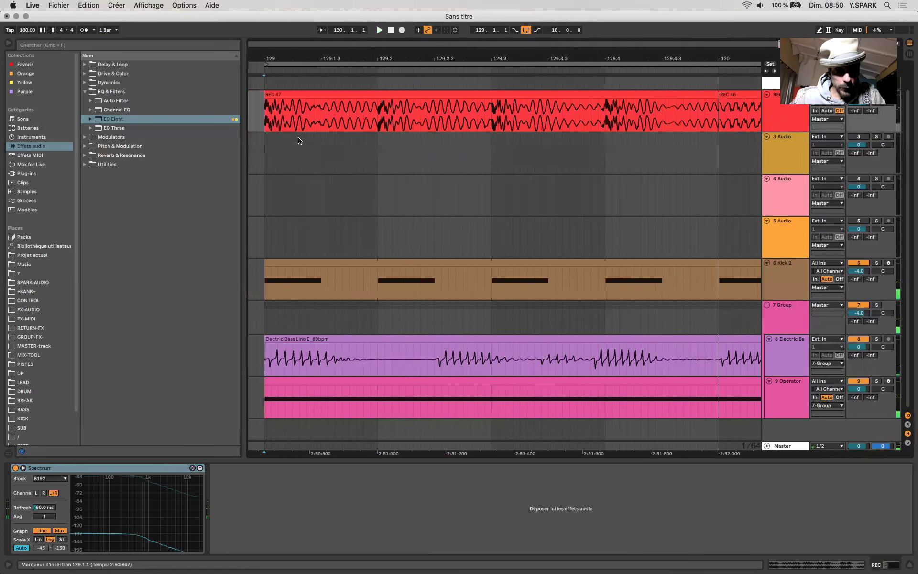
# Step: Inspect the recorded kick and bass waveform around 129, then mark both bass layers from 129.1.1 to 129.2.2
pyautogui.moveTo(304, 113); pyautogui.dragTo(356, 119)
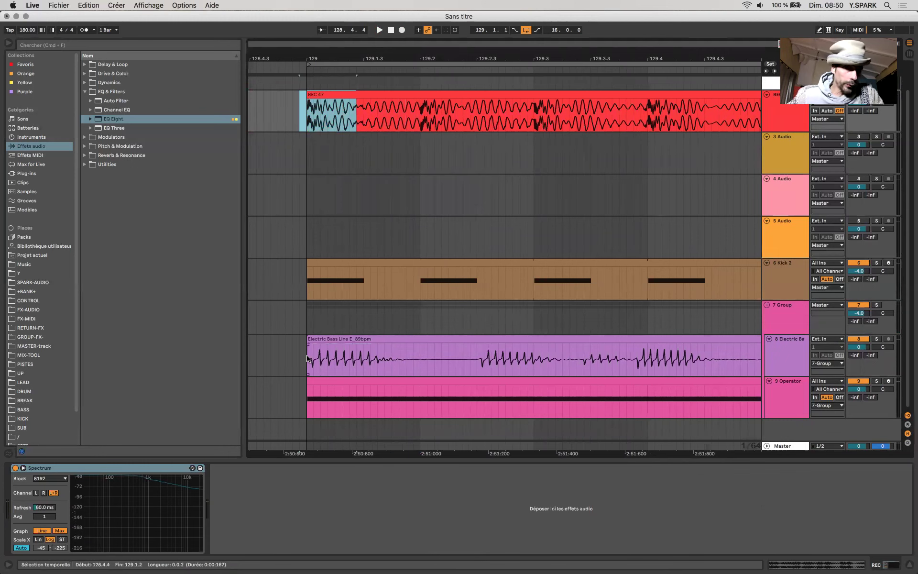
pyautogui.moveTo(307, 359); pyautogui.dragTo(472, 400)
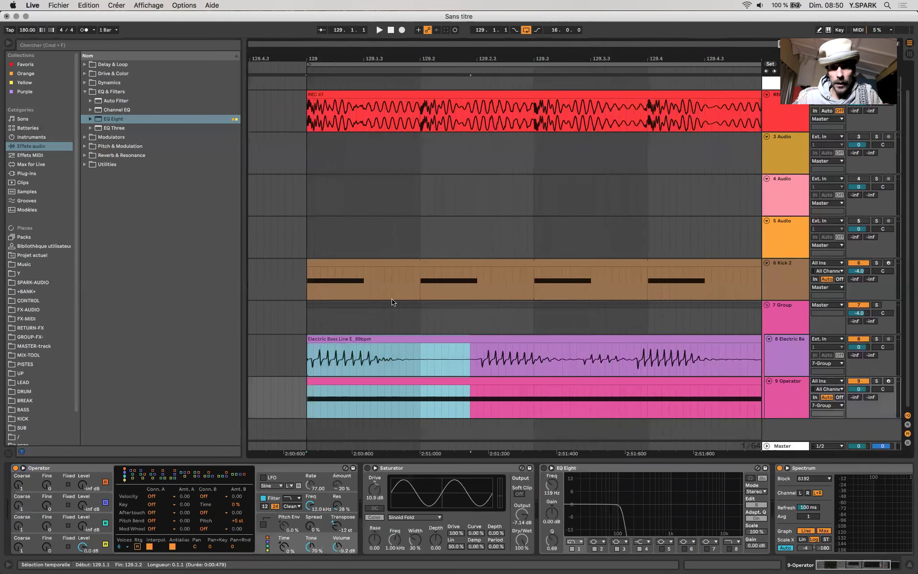
pyautogui.scroll(-3, 393, 302)
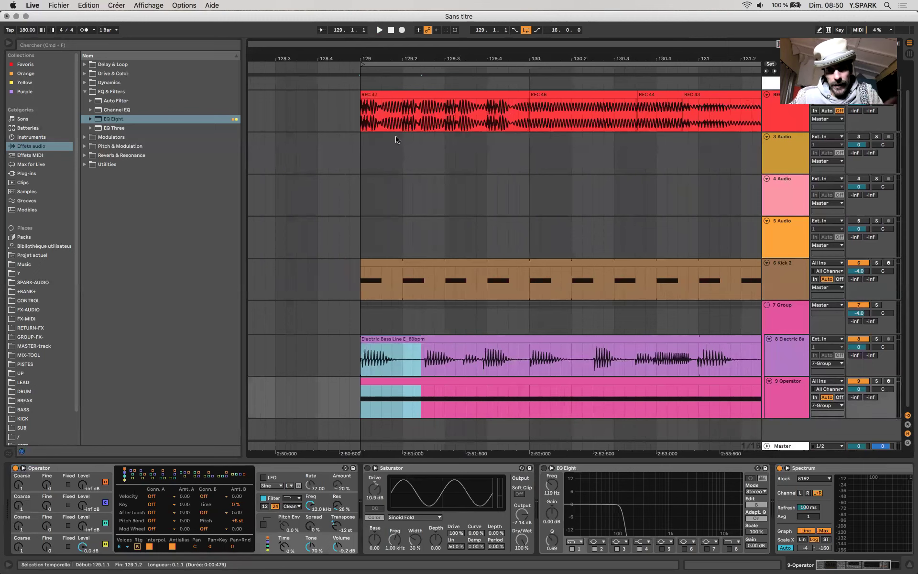
# Step: Delete the recordings on the REC track from 129.1.1 to 131.1.1
pyautogui.click(362, 126)
pyautogui.moveTo(658, 119); pyautogui.dragTo(698, 110)
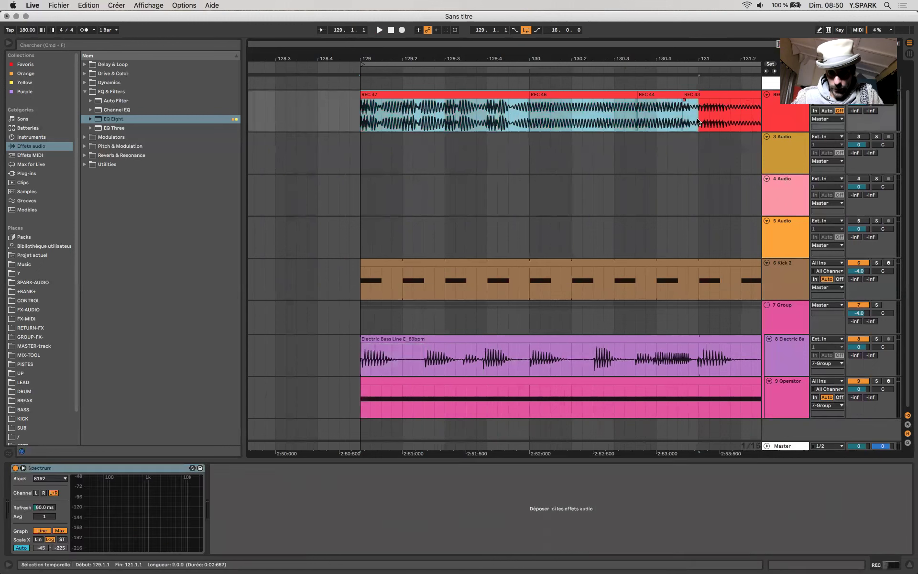
pyautogui.press('Delete')
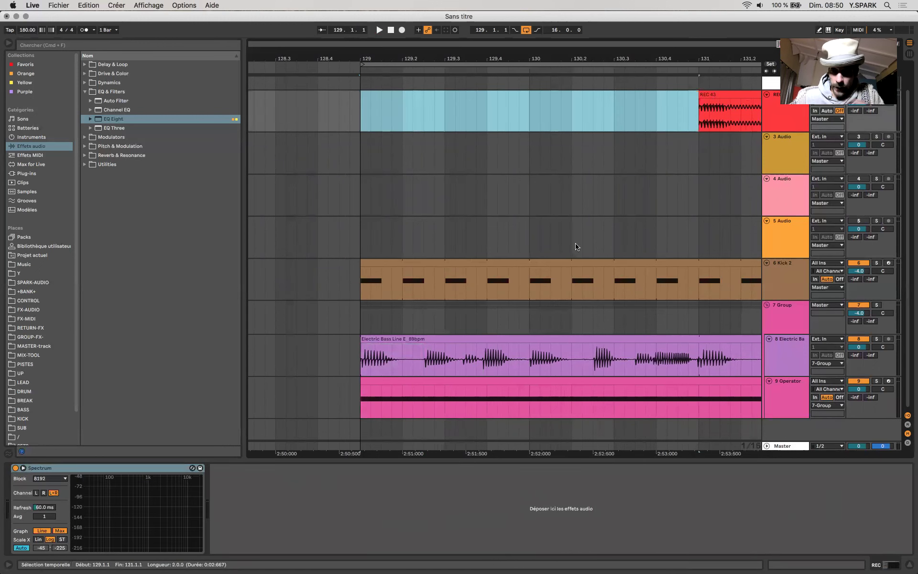
# Step: Review the device chains of the Kick 2, Operator and Electric Bass tracks, ending on the Electric Bass EQ Eight low cut
pyautogui.click(796, 278)
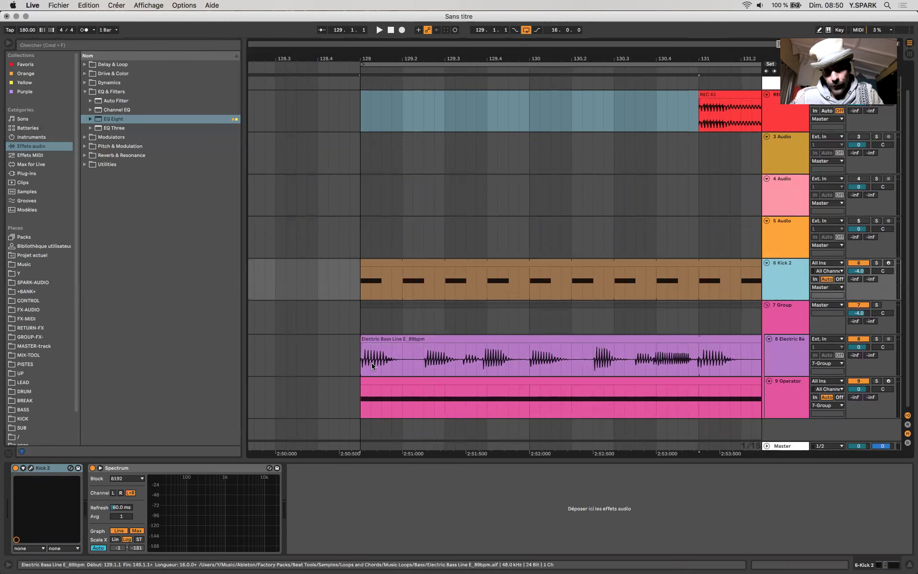
pyautogui.click(366, 379)
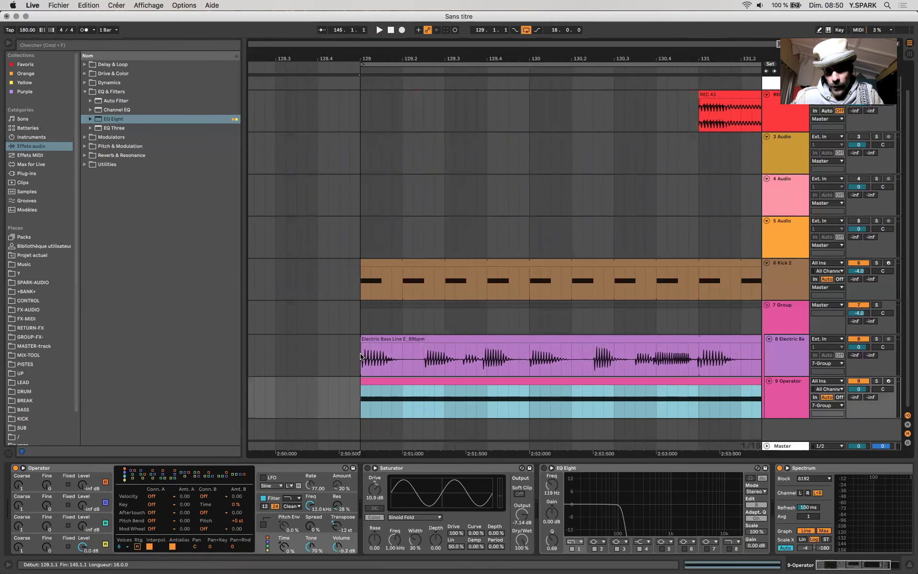
pyautogui.click(372, 338)
pyautogui.click(372, 338)
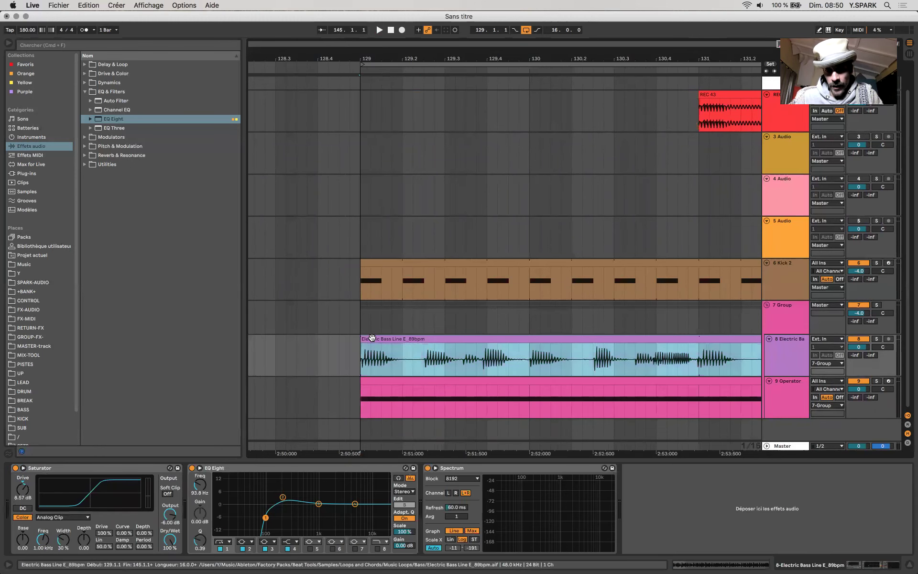
pyautogui.click(266, 518)
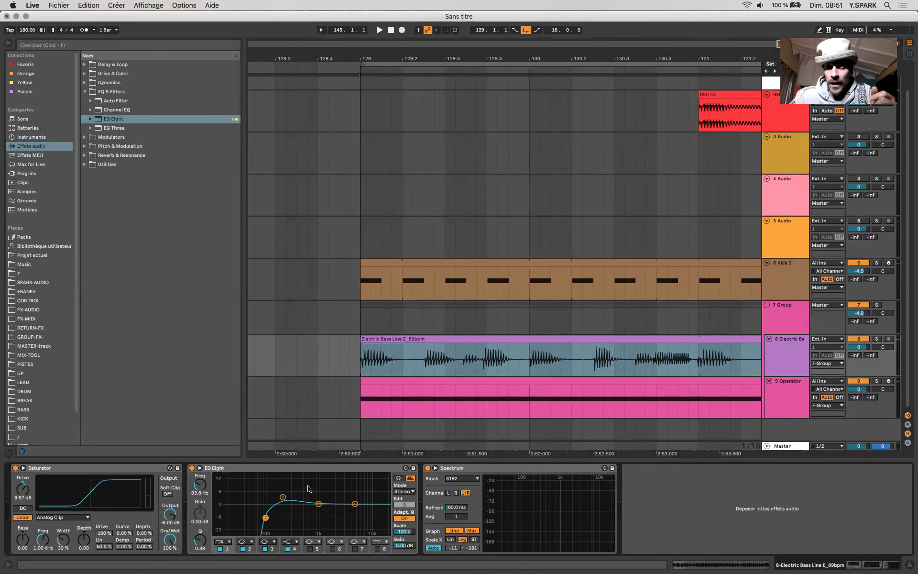
# Step: Solo the Electric Bass and Kick 2 tracks and record them together onto the REC track from 129.1.1
pyautogui.click(877, 338)
pyautogui.click(877, 263)
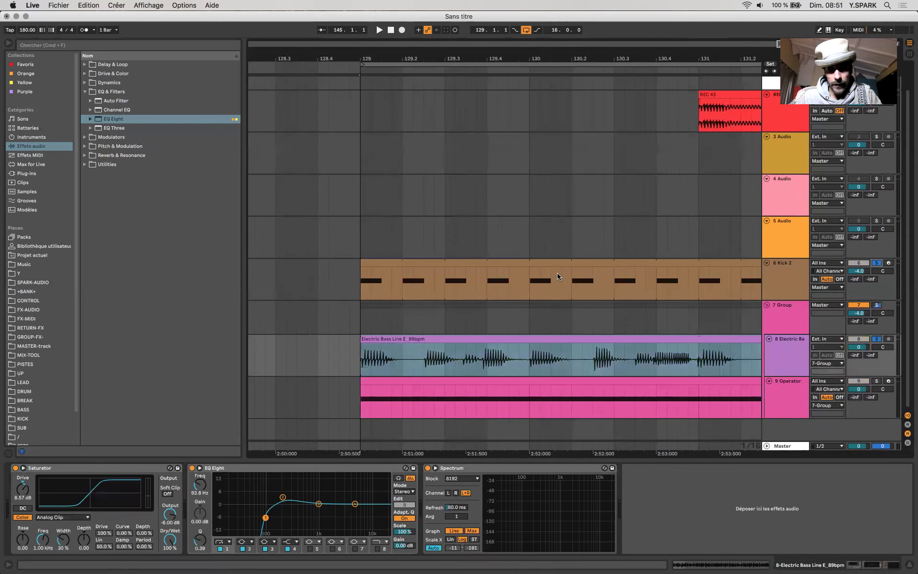
pyautogui.scroll(2, 535, 272)
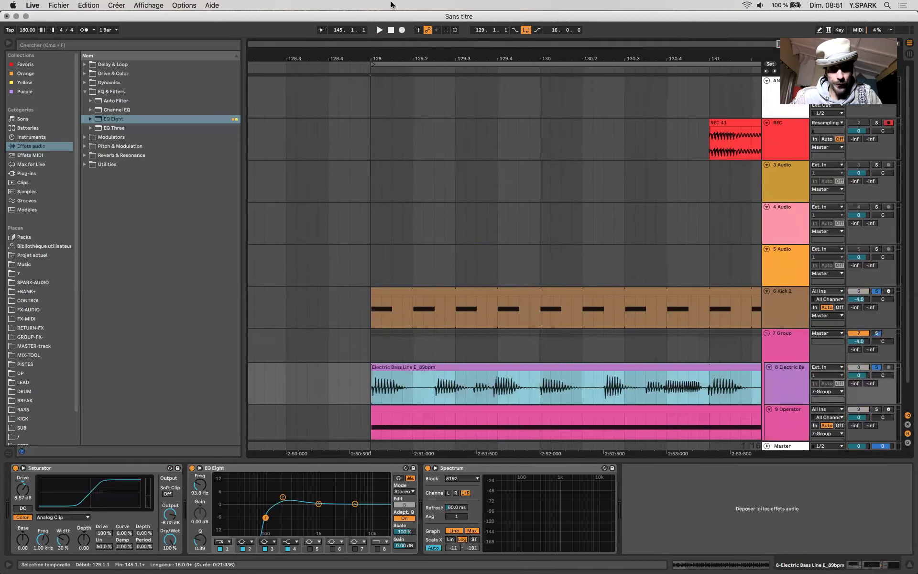
pyautogui.click(402, 30)
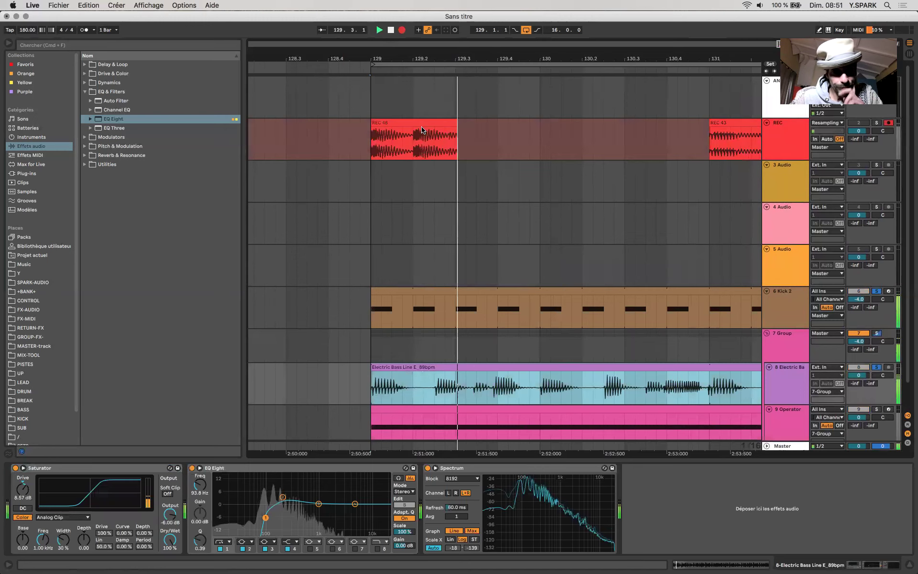
# Step: Examine the recorded kick and electric bass waveform on the REC track between 129 and 129.4, especially its first beat
pyautogui.scroll(5, 377, 149)
pyautogui.moveTo(302, 149); pyautogui.dragTo(593, 141)
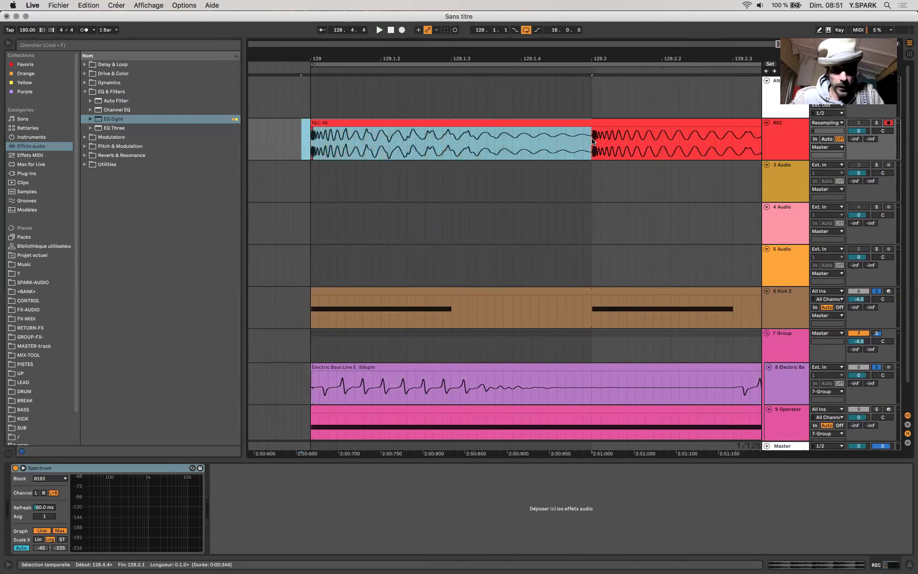
pyautogui.click(593, 141)
pyautogui.press('-')
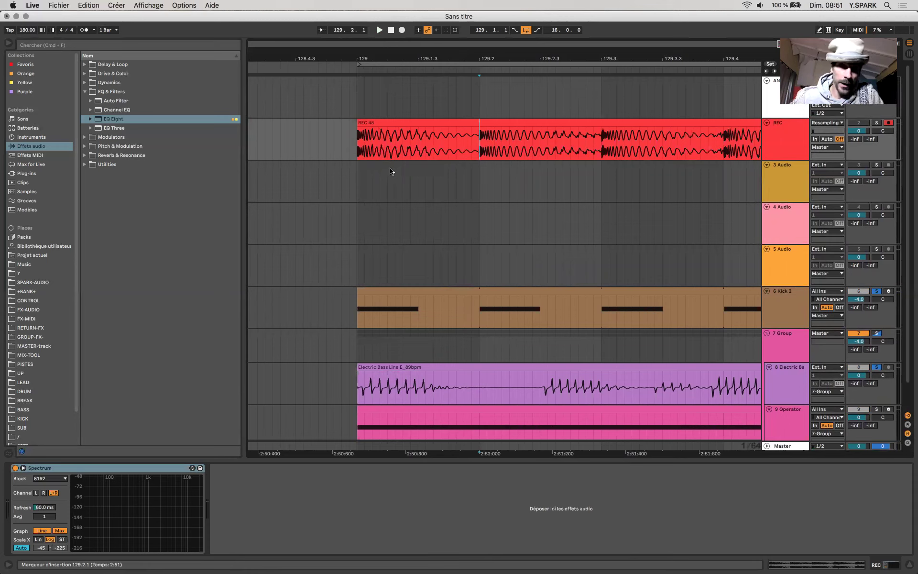
pyautogui.click(359, 147)
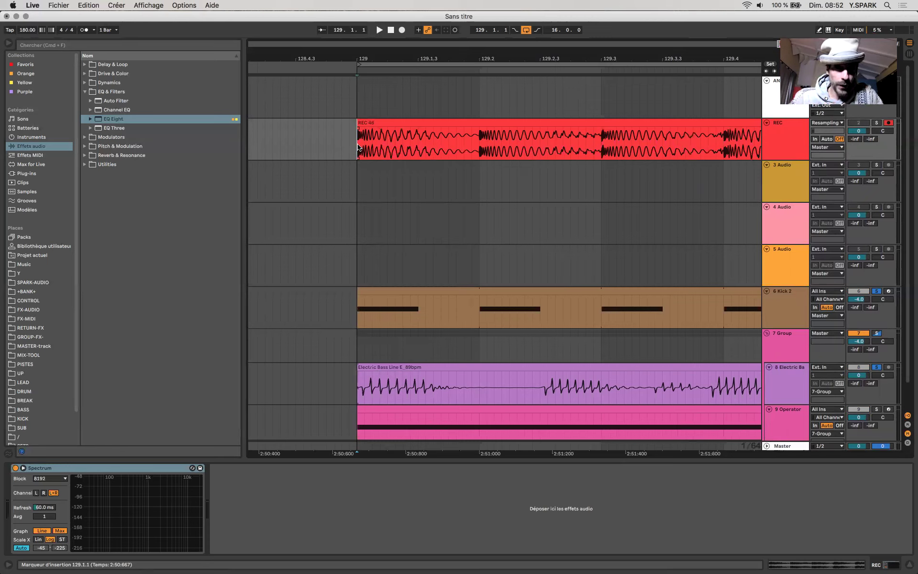
pyautogui.moveTo(358, 147); pyautogui.dragTo(480, 138)
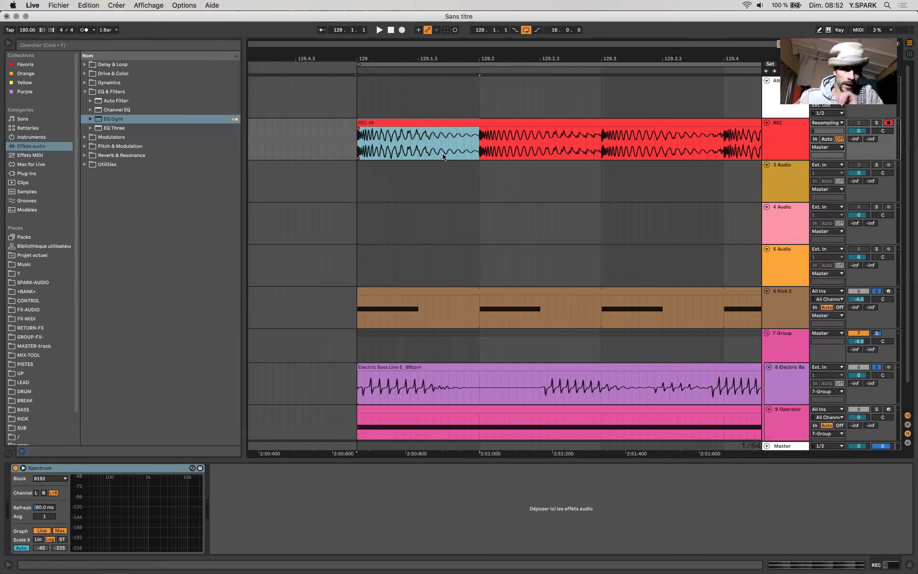
pyautogui.click(389, 164)
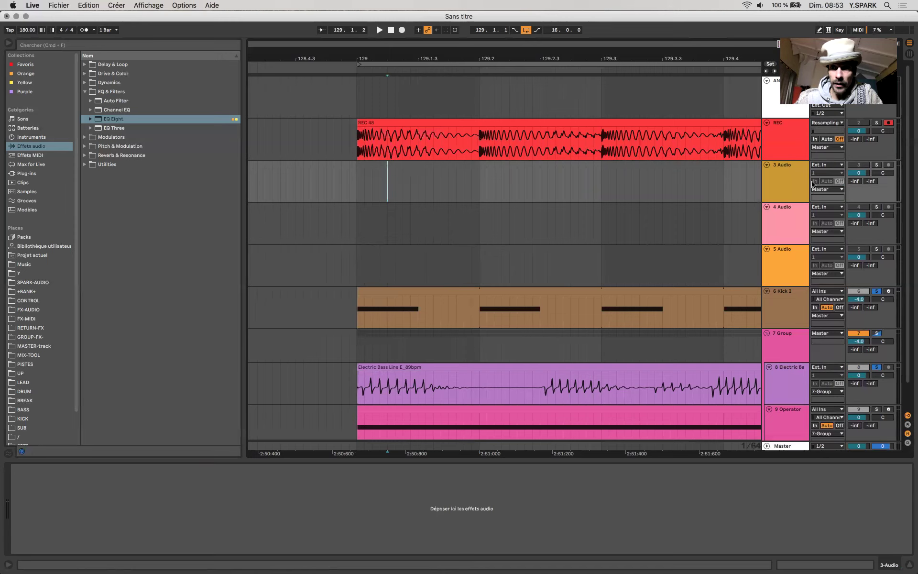
pyautogui.click(678, 183)
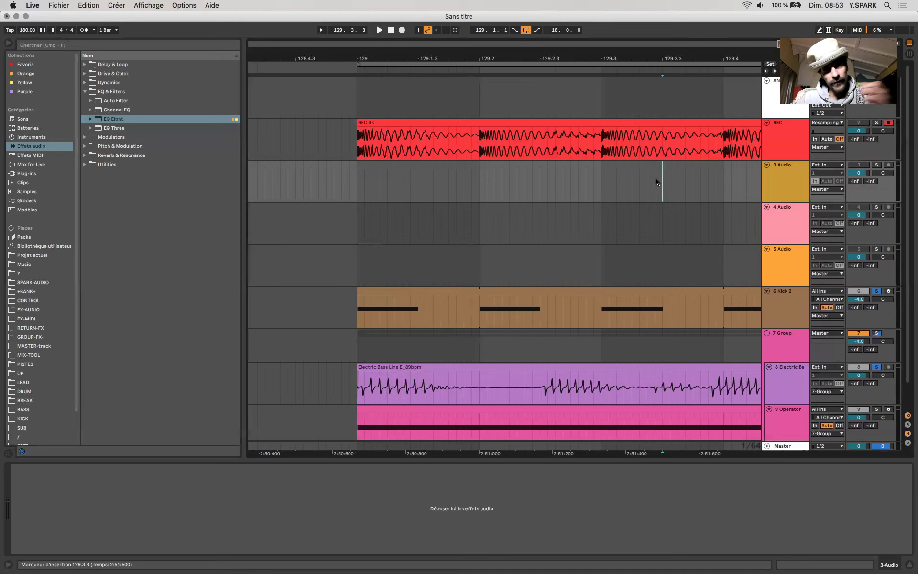
pyautogui.click(575, 186)
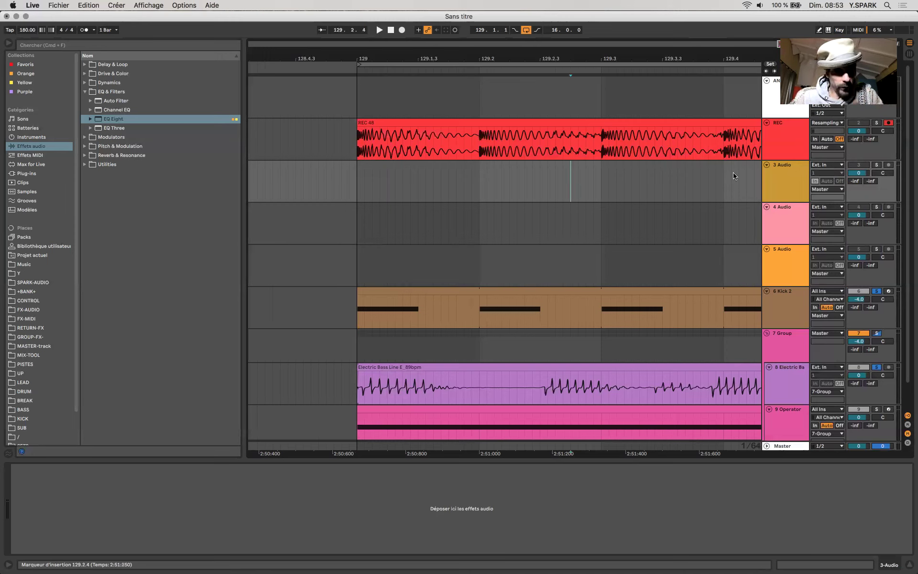
pyautogui.click(354, 192)
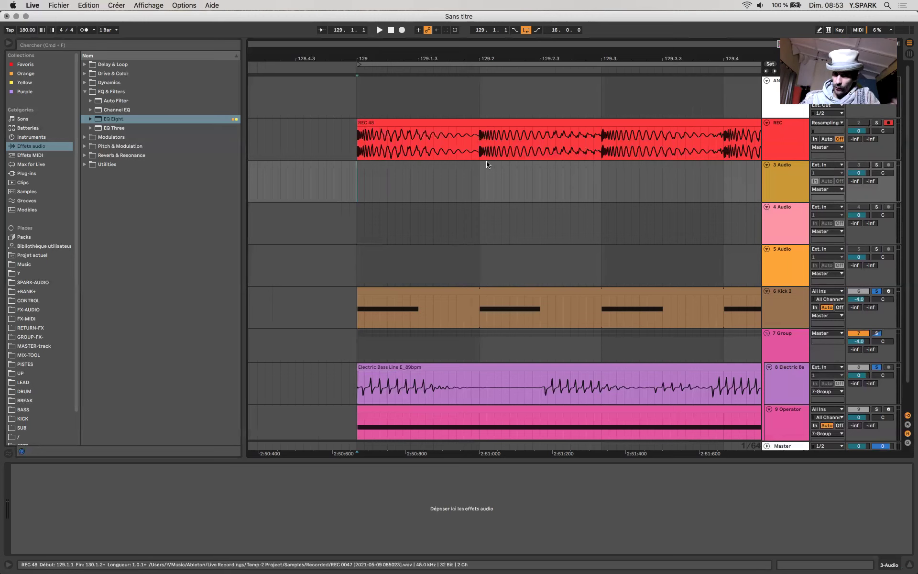
pyautogui.moveTo(348, 143); pyautogui.dragTo(550, 151)
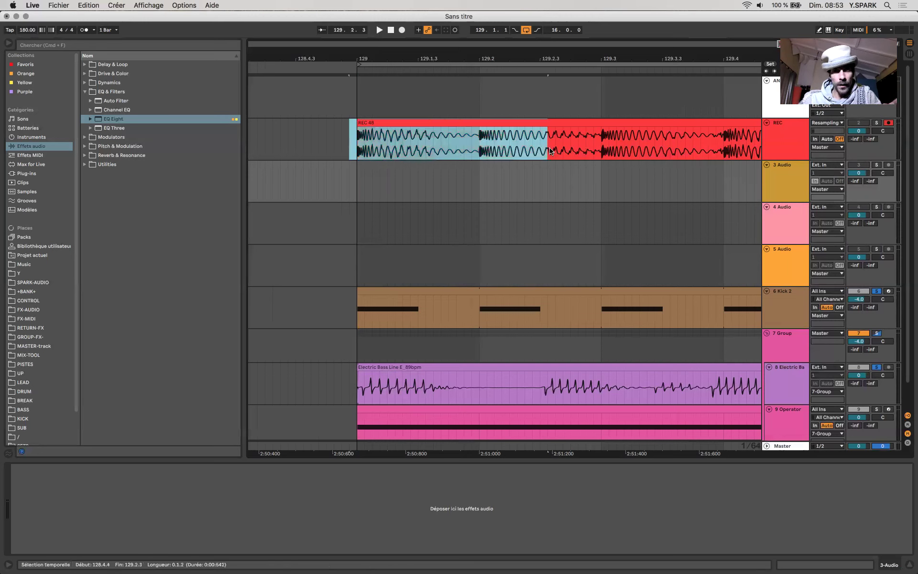
pyautogui.moveTo(369, 136); pyautogui.dragTo(413, 137)
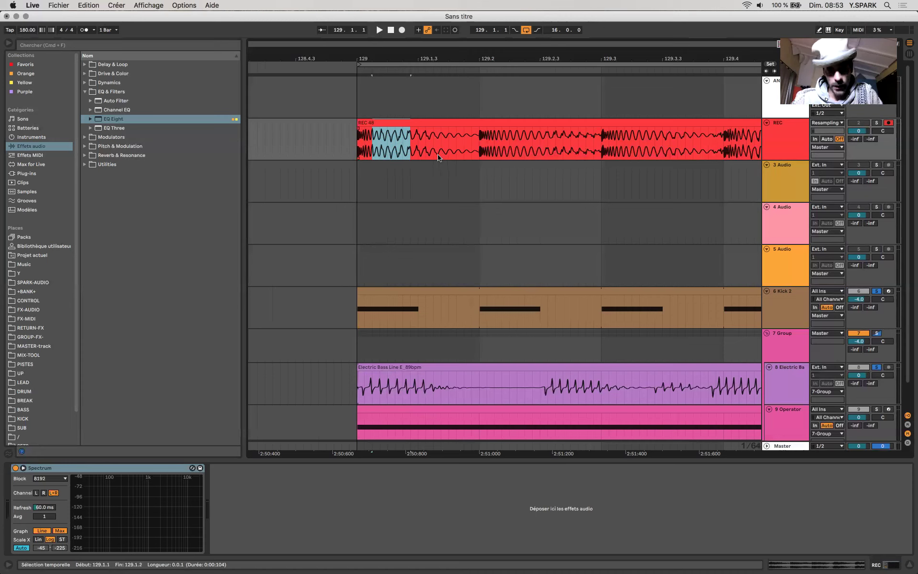
# Step: Delete the REC recording from 129.1.1 to 129.2.1, and mark the same range in the Electric Bass clip
pyautogui.moveTo(358, 148); pyautogui.dragTo(476, 149)
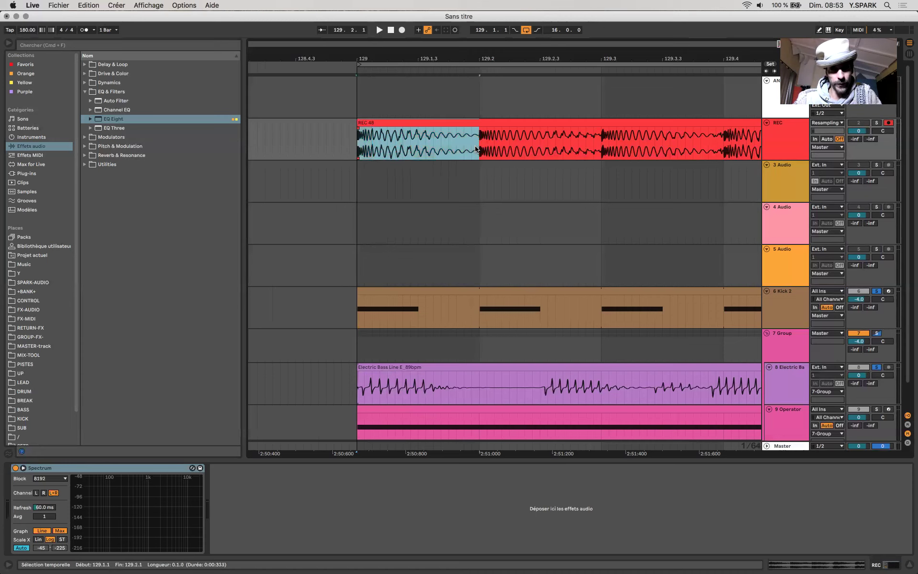
pyautogui.press('Delete')
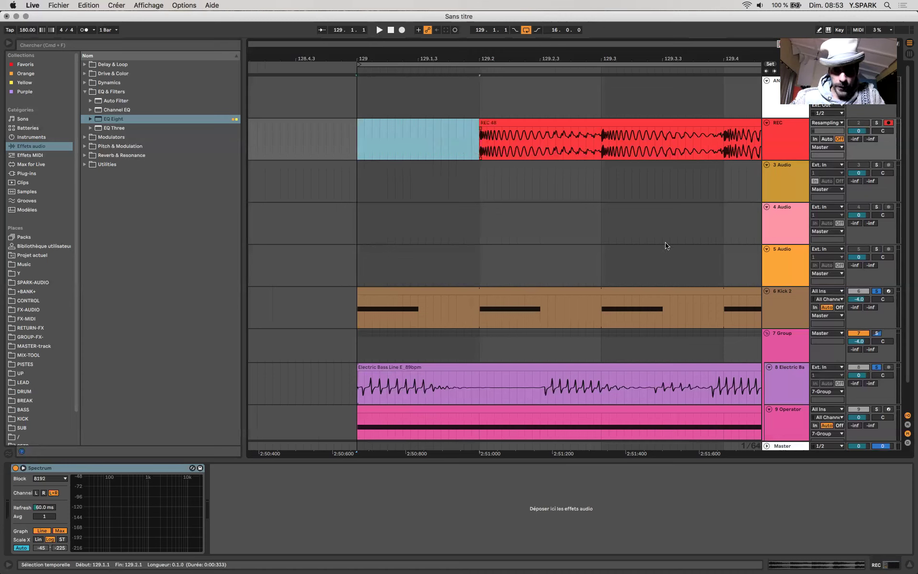
pyautogui.click(389, 290)
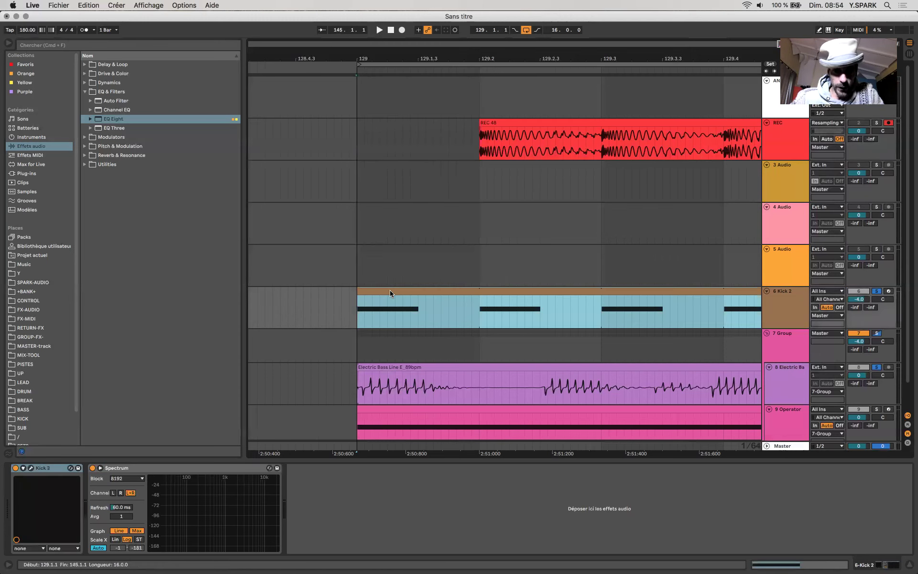
pyautogui.scroll(-2, 389, 290)
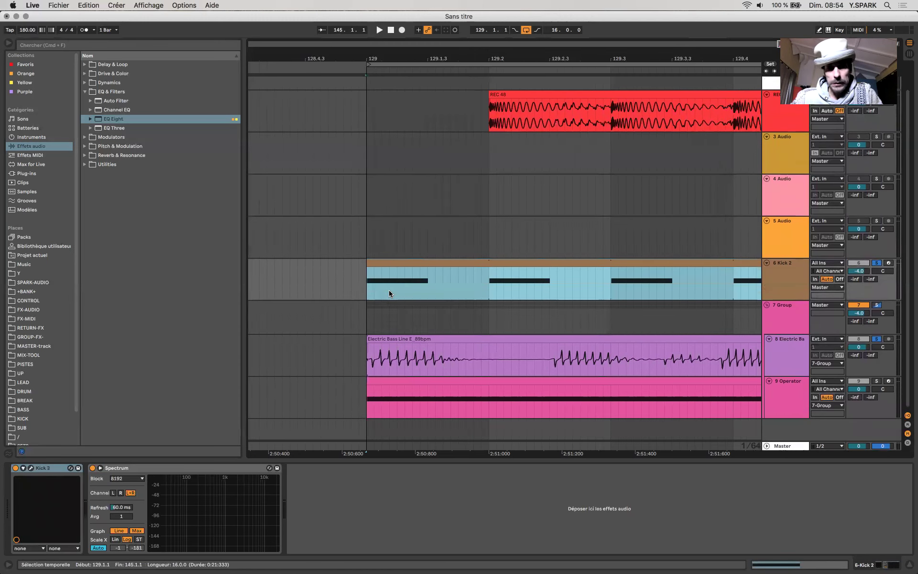
pyautogui.click(367, 233)
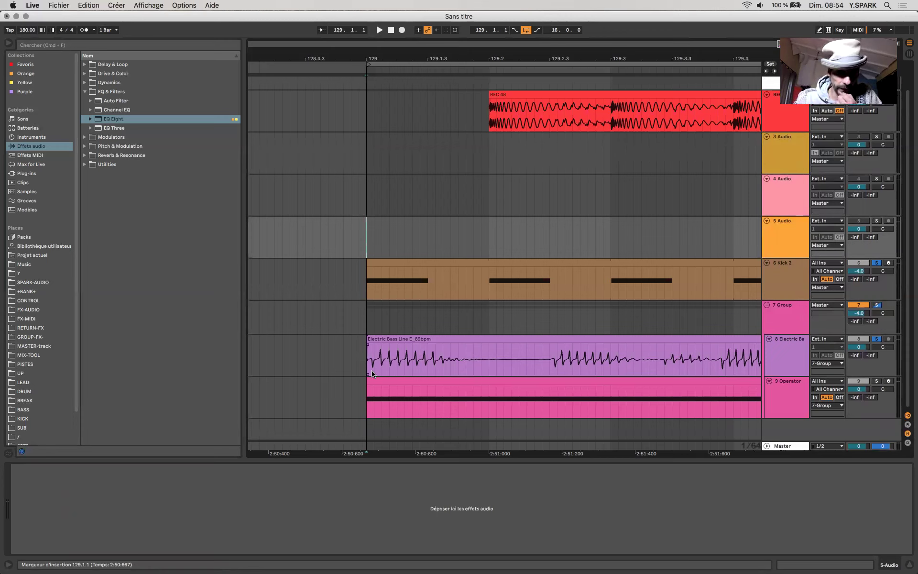
pyautogui.keyDown('shift'); pyautogui.click(486, 350); pyautogui.keyUp('shift')
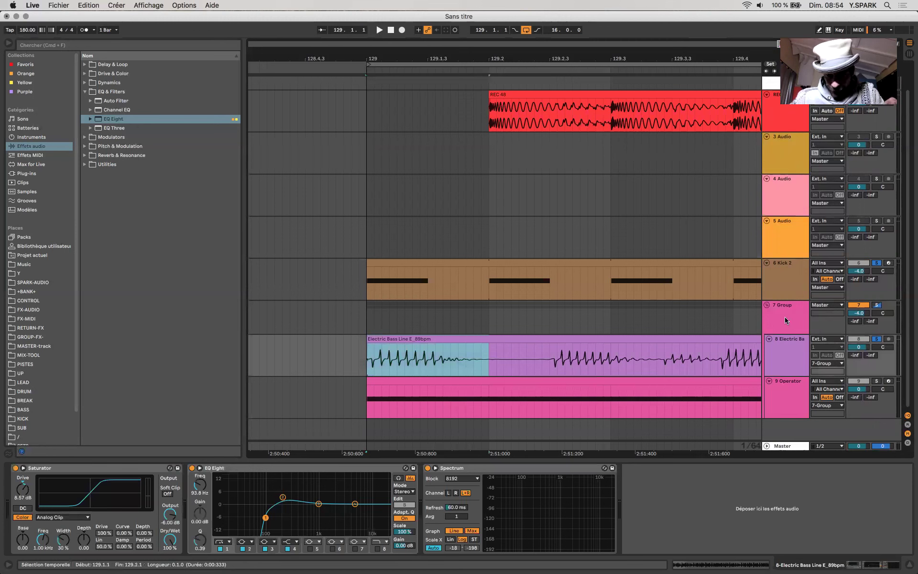
# Step: Enable the Glue Compressor on the 7 Group track and check its sidechain source, keeping 6-Kick 2
pyautogui.click(785, 320)
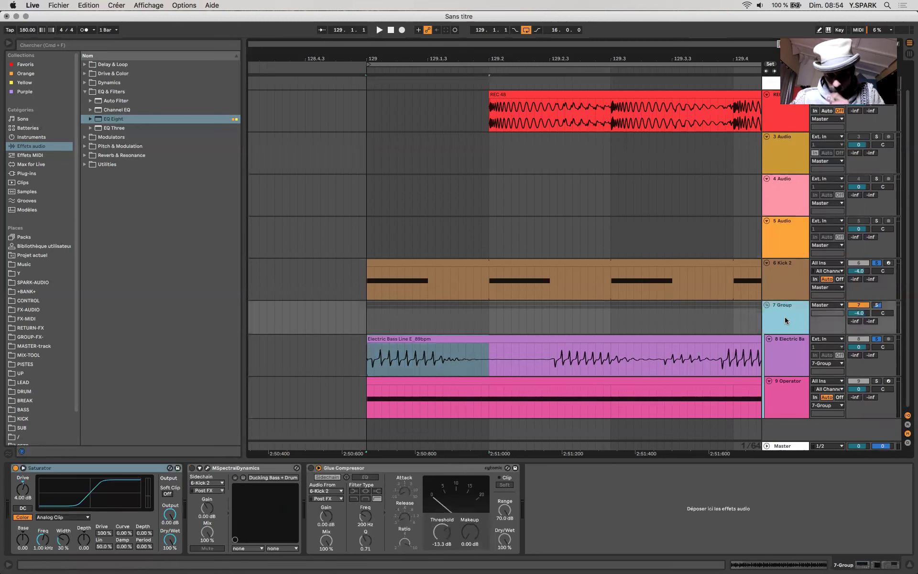
pyautogui.click(311, 469)
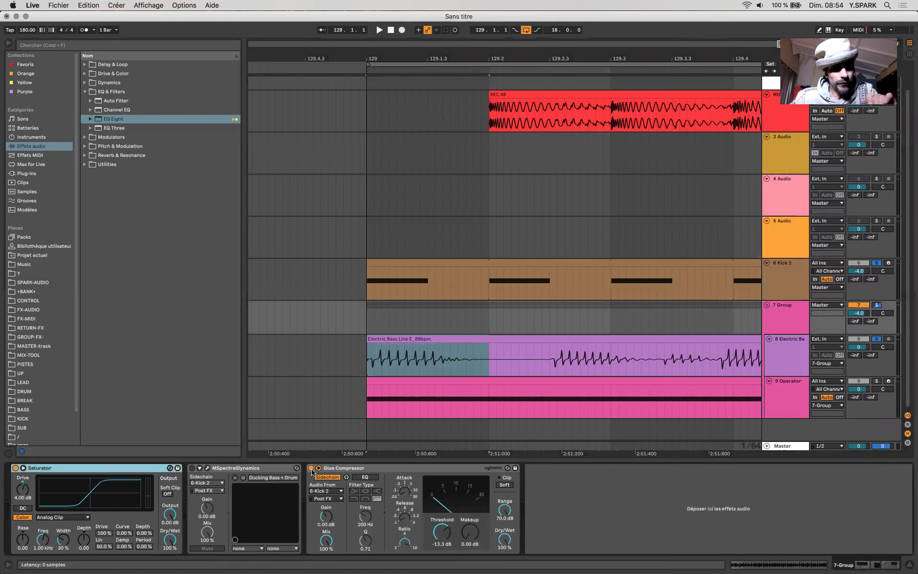
pyautogui.click(338, 491)
pyautogui.click(337, 492)
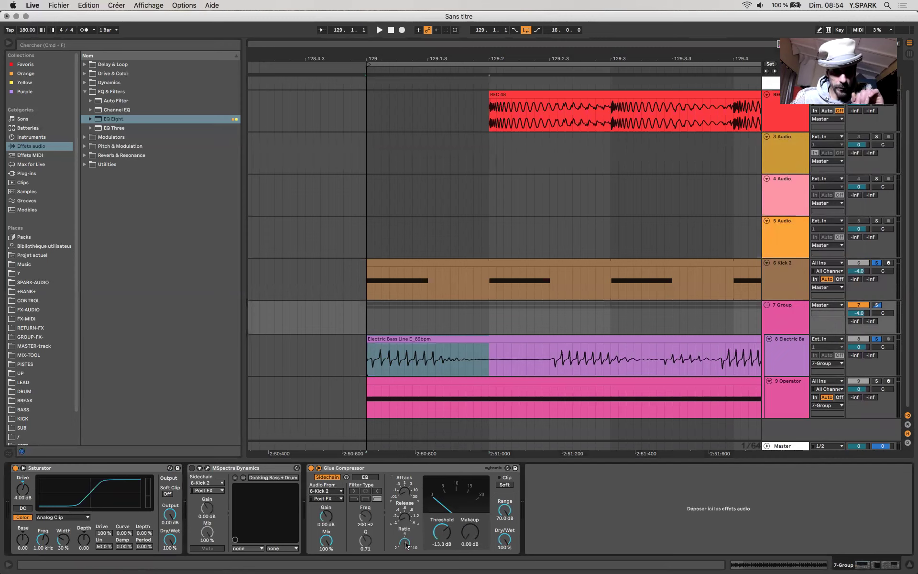
# Step: Unsolo the kick and electric bass, and set the Glue Compressor's threshold to -18.1 dB while playing all the layers
pyautogui.moveTo(442, 532)
pyautogui.mouseDown()
pyautogui.moveTo(442, 521)
pyautogui.moveTo(447, 538)
pyautogui.mouseUp()
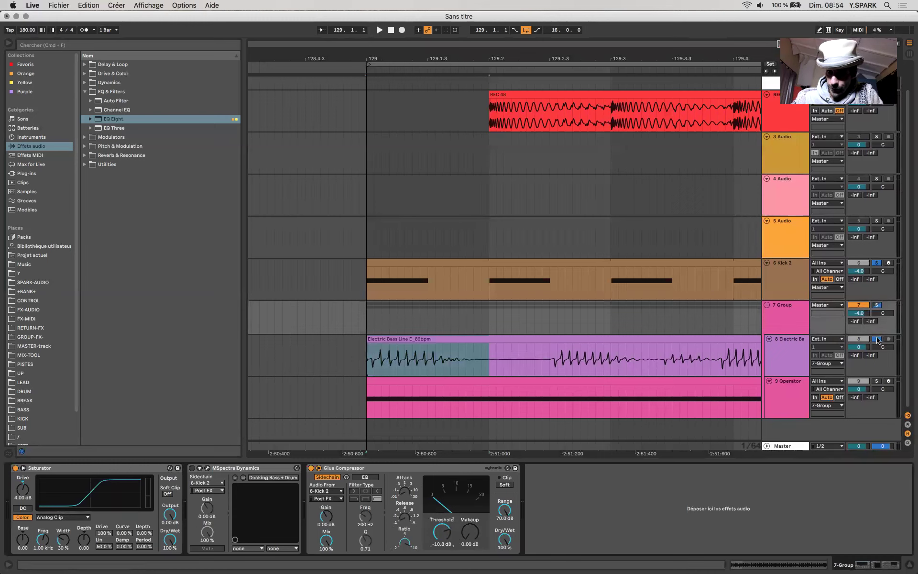
pyautogui.click(556, 306)
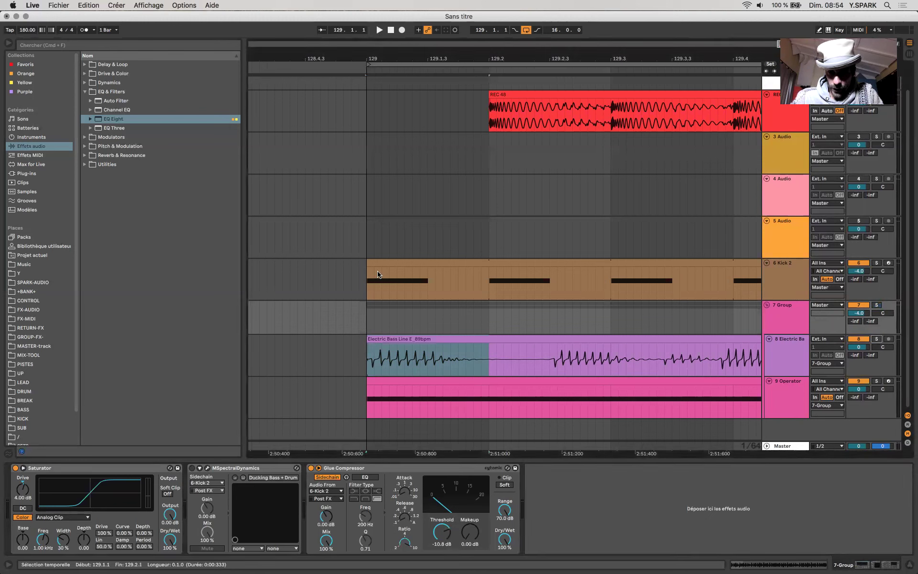
pyautogui.click(375, 311)
pyautogui.moveTo(440, 545); pyautogui.dragTo(438, 540)
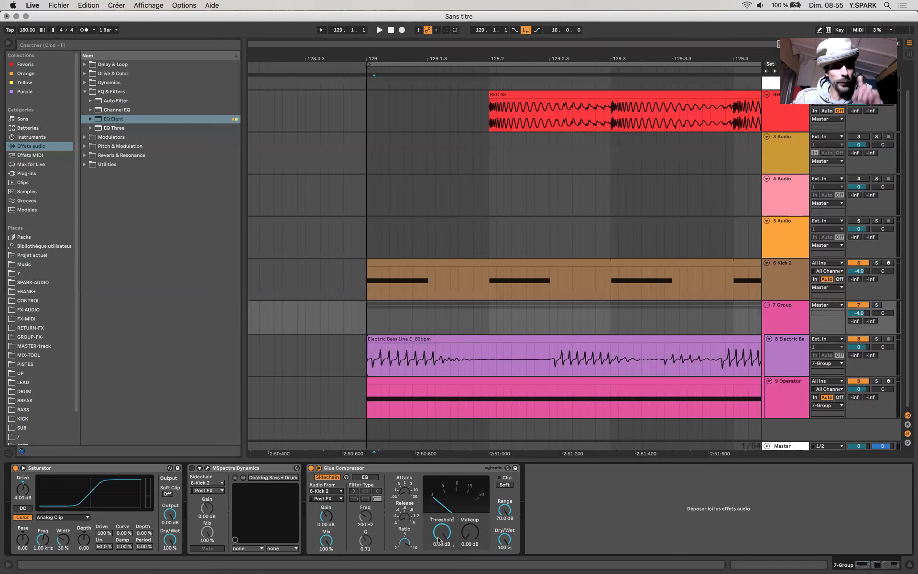
pyautogui.press('space')
pyautogui.moveTo(439, 539); pyautogui.dragTo(438, 565)
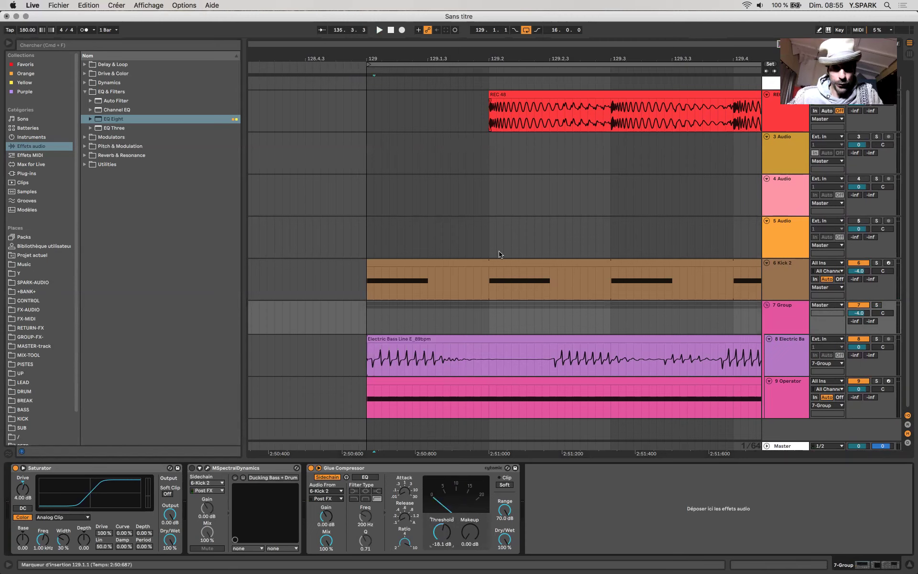
# Step: Record the kick and both bass layers onto the REC track from 129.1.1, and inspect the waveform from 129.1.1 to 129.2.1
pyautogui.click(371, 123)
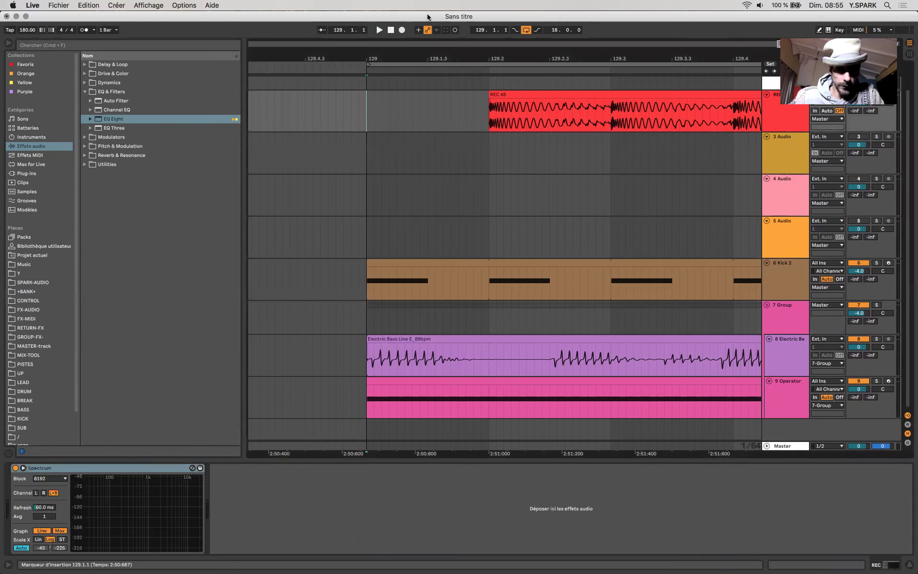
pyautogui.click(401, 29)
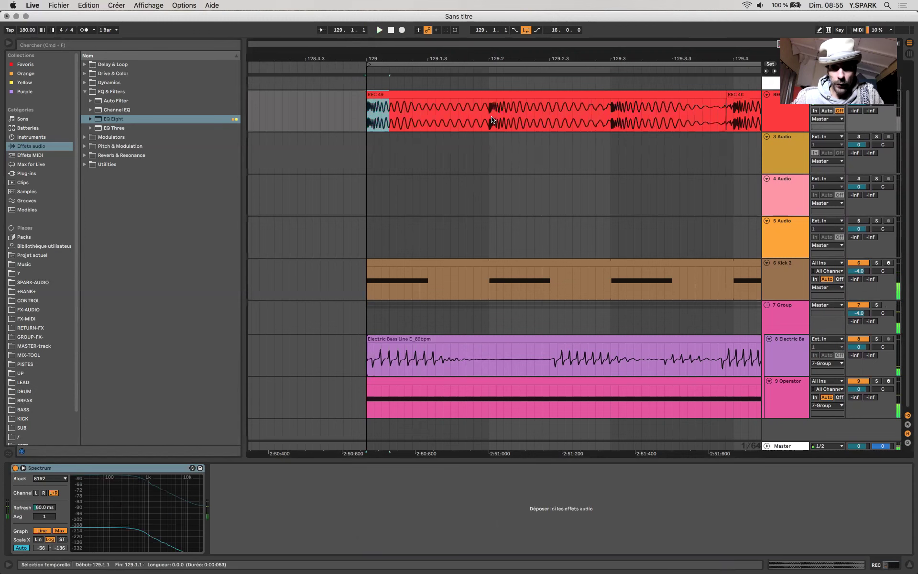
pyautogui.moveTo(368, 120); pyautogui.dragTo(428, 121)
pyautogui.scroll(5, 428, 121)
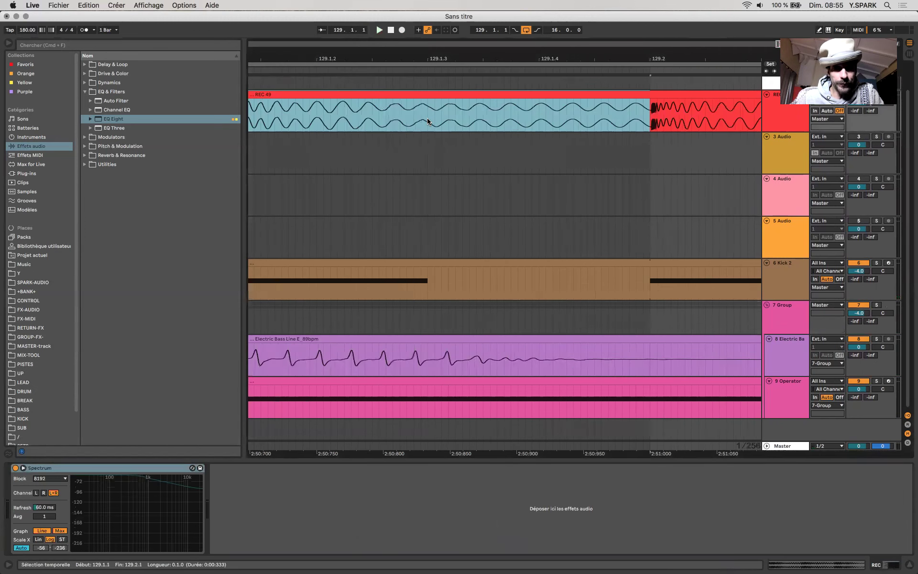
pyautogui.scroll(-5, 429, 144)
# Step: Review the device chains on the Electric Bass and Operator tracks, toggling the bass's EQ Eight off and on
pyautogui.click(366, 365)
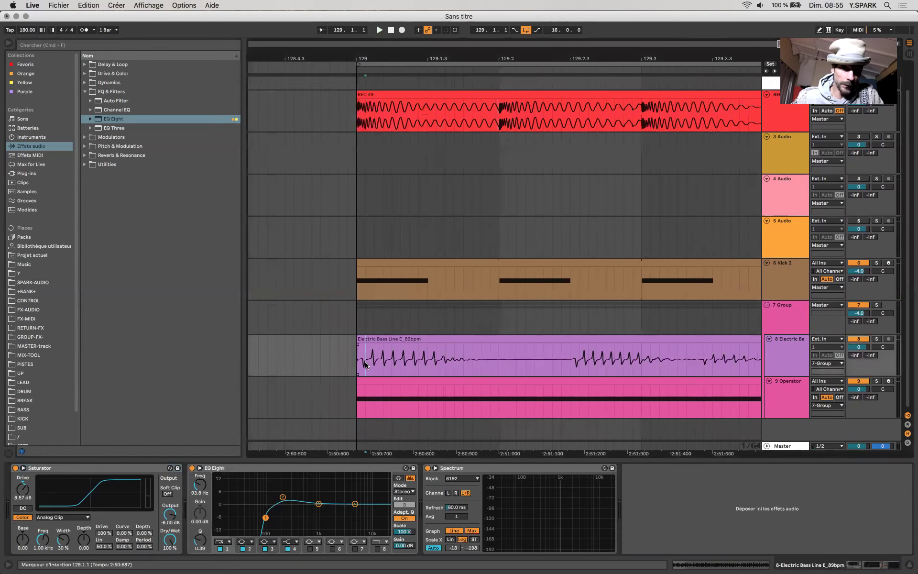
pyautogui.click(423, 336)
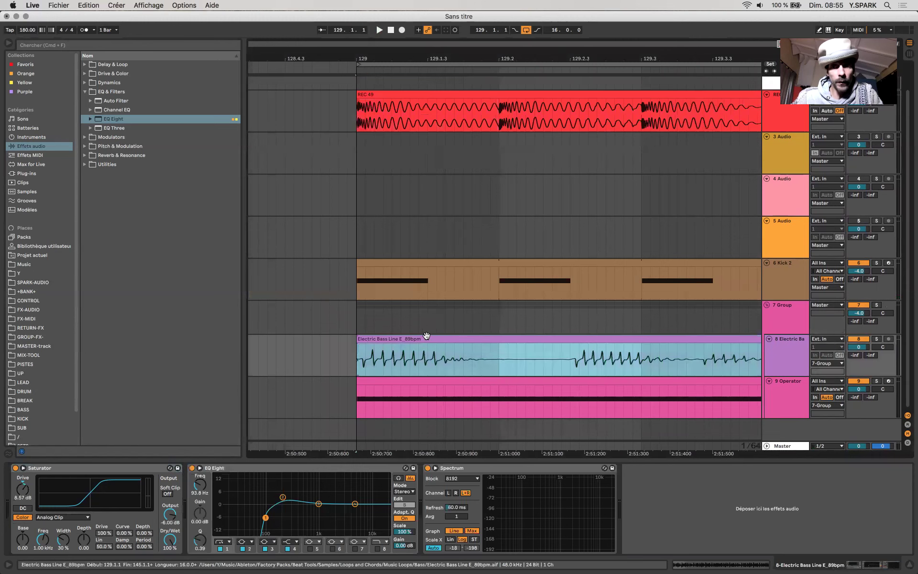
pyautogui.click(789, 349)
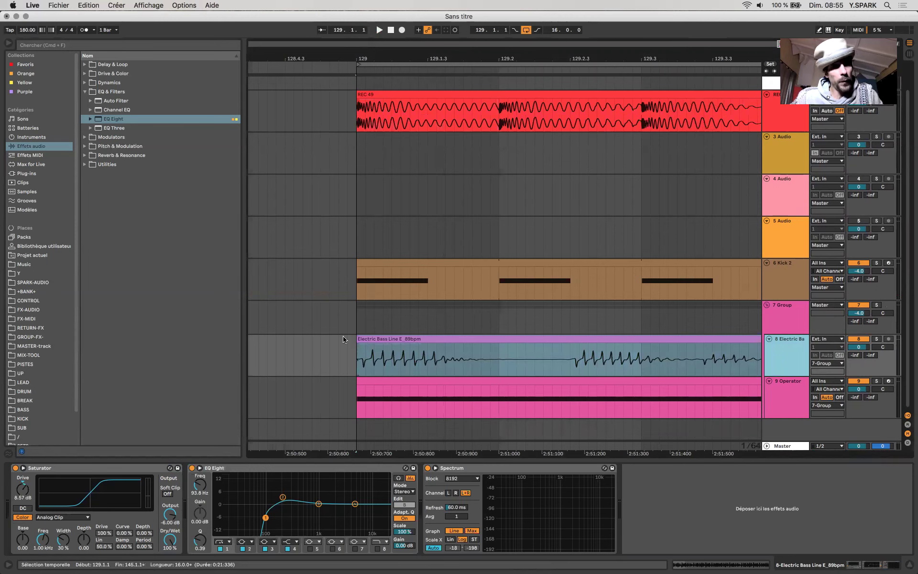
pyautogui.click(193, 467)
pyautogui.click(192, 467)
pyautogui.click(799, 353)
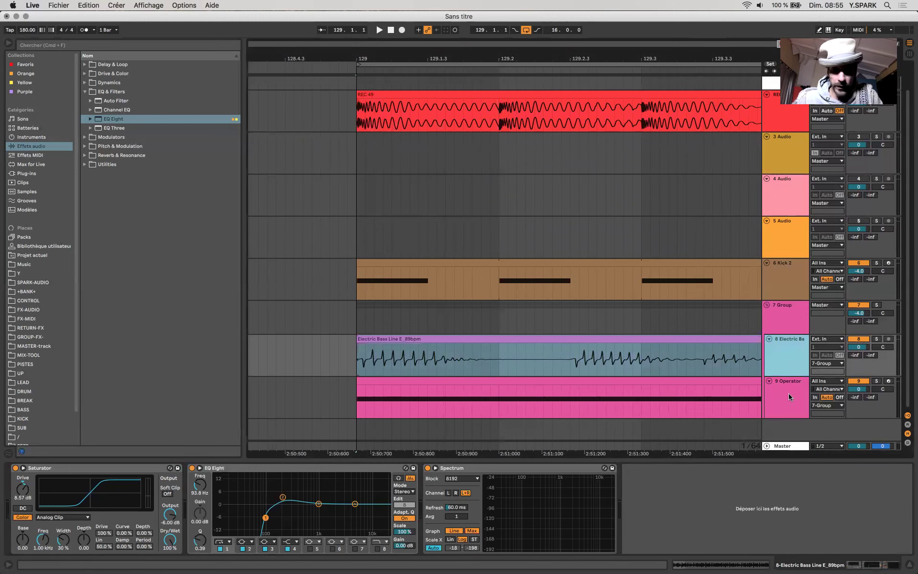
pyautogui.click(790, 397)
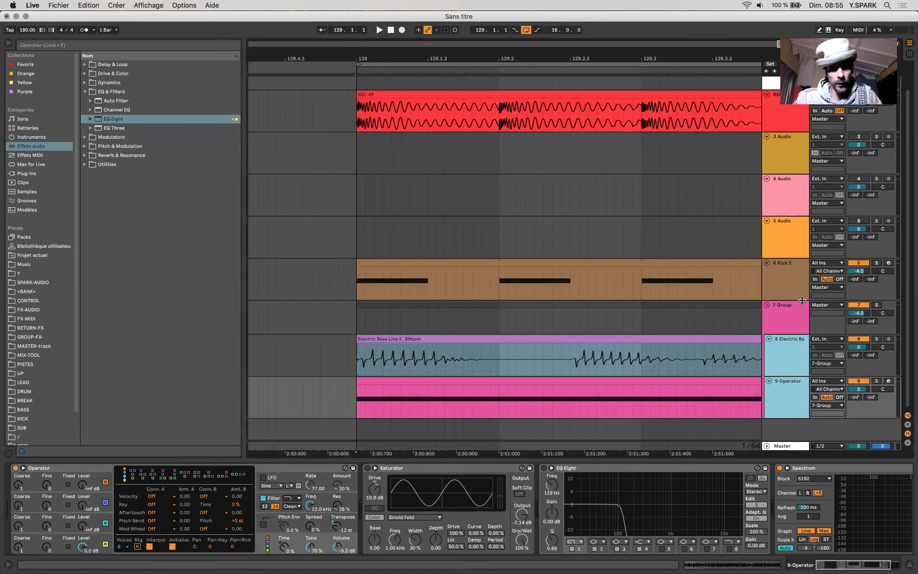
# Step: Bypass the Glue Compressor on the 7 Group track and enable MSpectralDynamics in its place
pyautogui.click(779, 275)
pyautogui.click(772, 330)
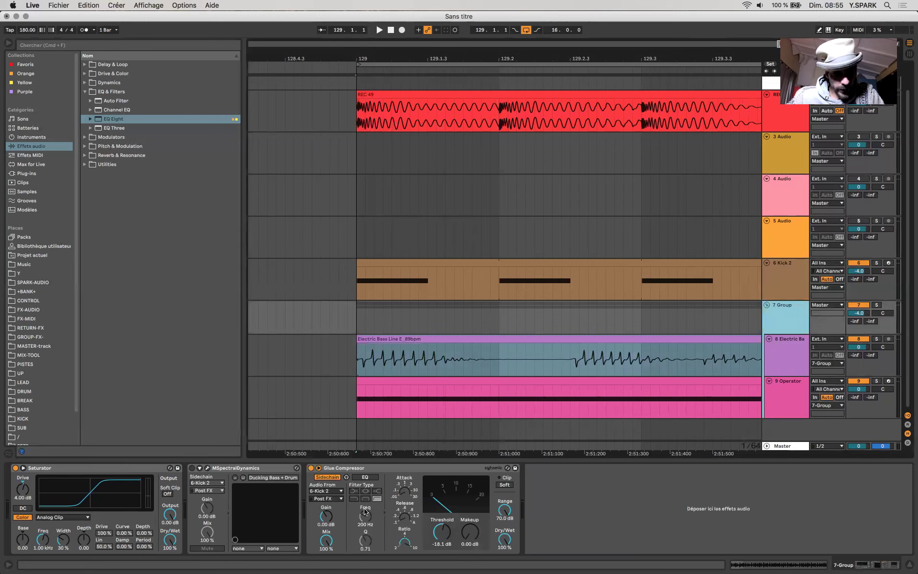
pyautogui.click(258, 471)
pyautogui.click(192, 468)
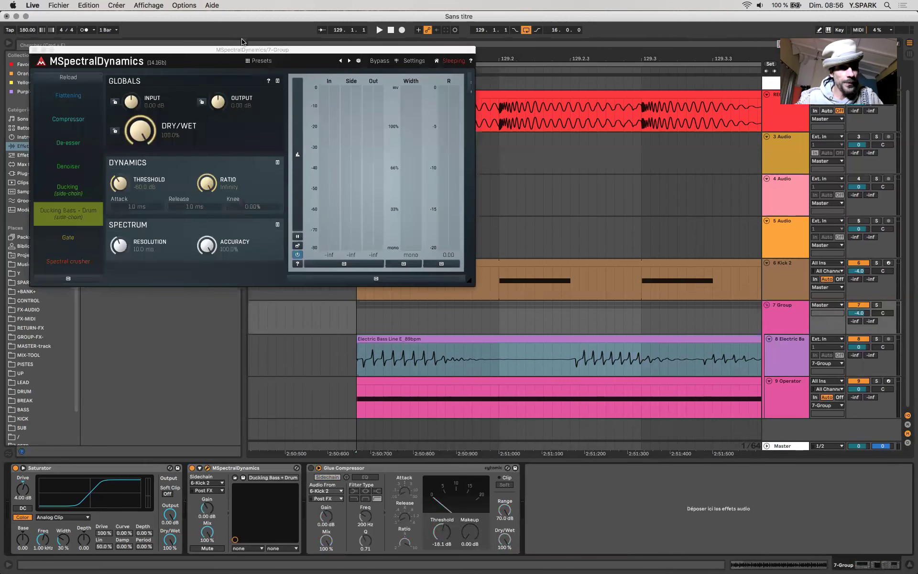
# Step: Try the Ducking preset in MSpectralDynamics, reload Ducking Bass + Drum (side-chain), and close the plugin window
pyautogui.click(304, 82)
pyautogui.moveTo(187, 51); pyautogui.dragTo(293, 134)
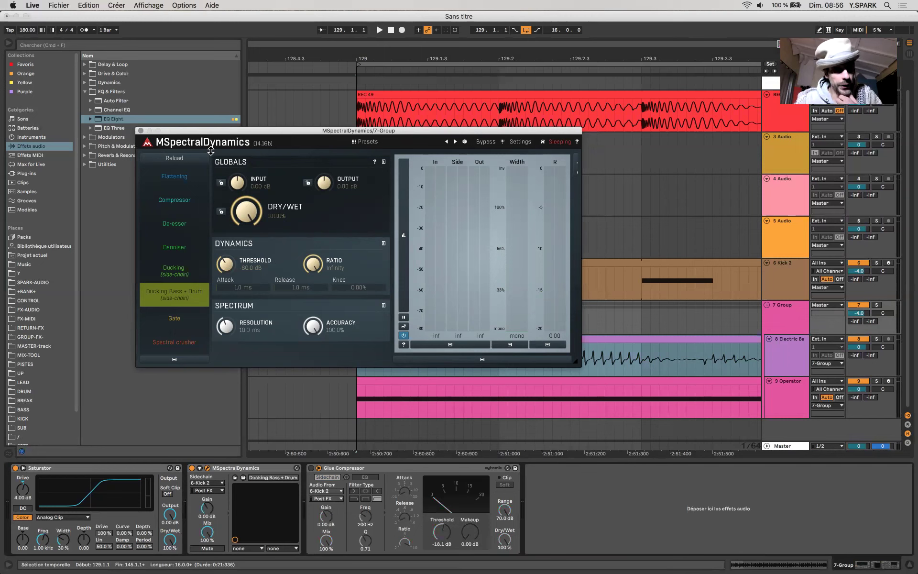
pyautogui.click(172, 272)
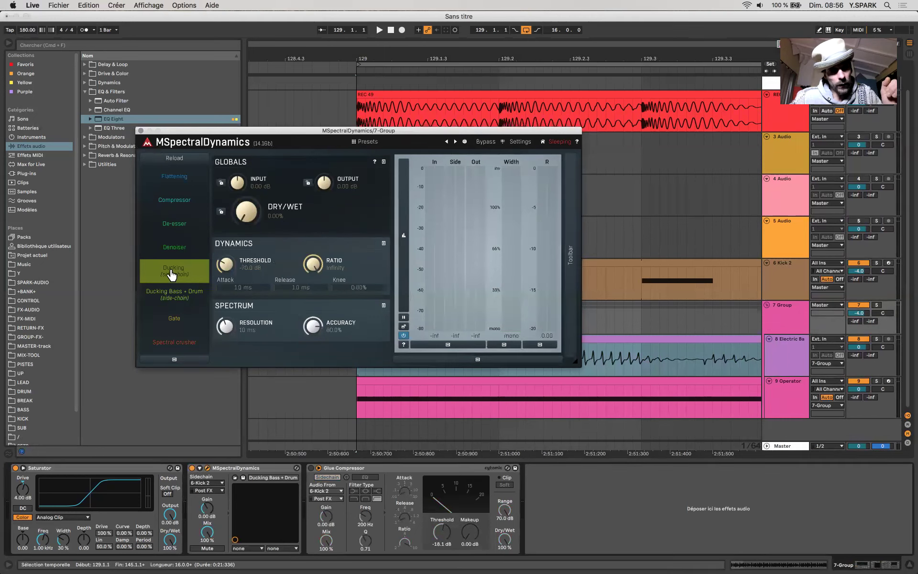
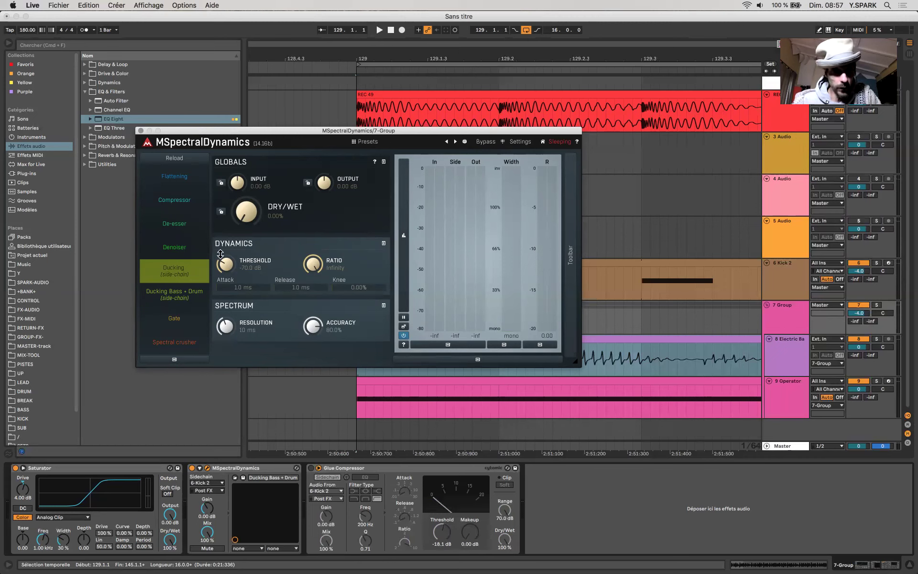
pyautogui.click(168, 294)
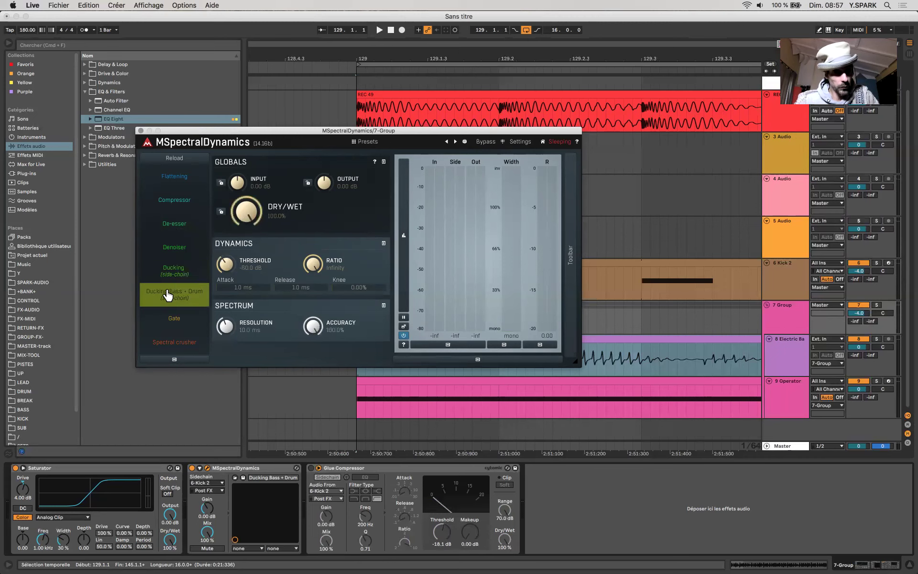
pyautogui.click(141, 131)
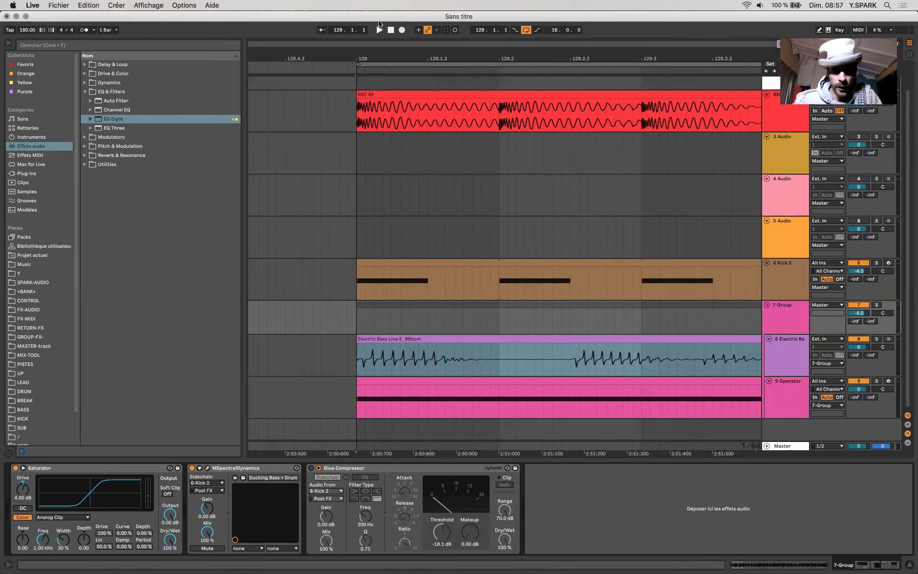
# Step: Record the kick and both bass layers onto the REC track from 129.1.1, and inspect the first beat's waveform
pyautogui.click(402, 30)
pyautogui.click(391, 29)
pyautogui.moveTo(358, 122); pyautogui.dragTo(500, 122)
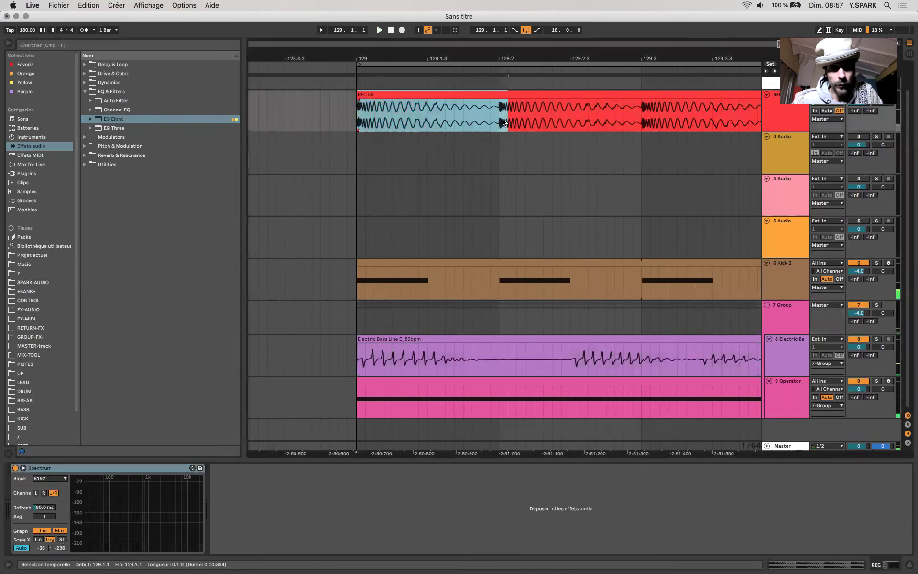
pyautogui.click(489, 120)
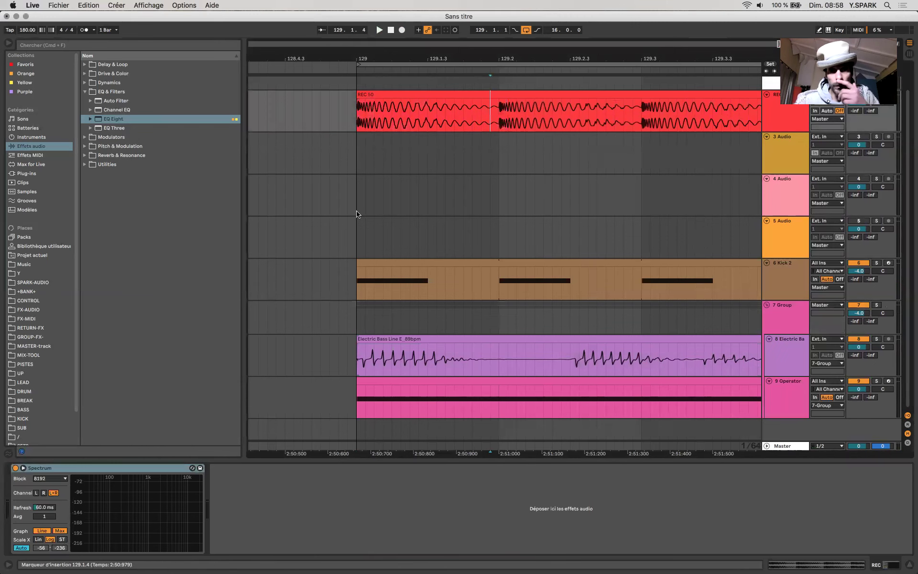
# Step: Play the kick and bass layers from 129.1.1 to hear the spectral ducking
pyautogui.click(365, 156)
pyautogui.scroll(1, 653, 154)
pyautogui.press('space')
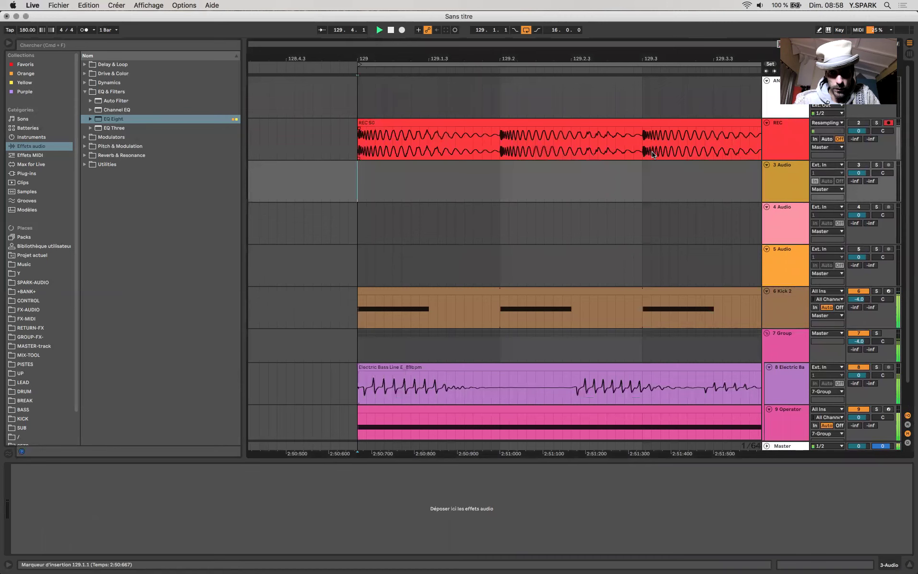
pyautogui.scroll(-1, 431, 335)
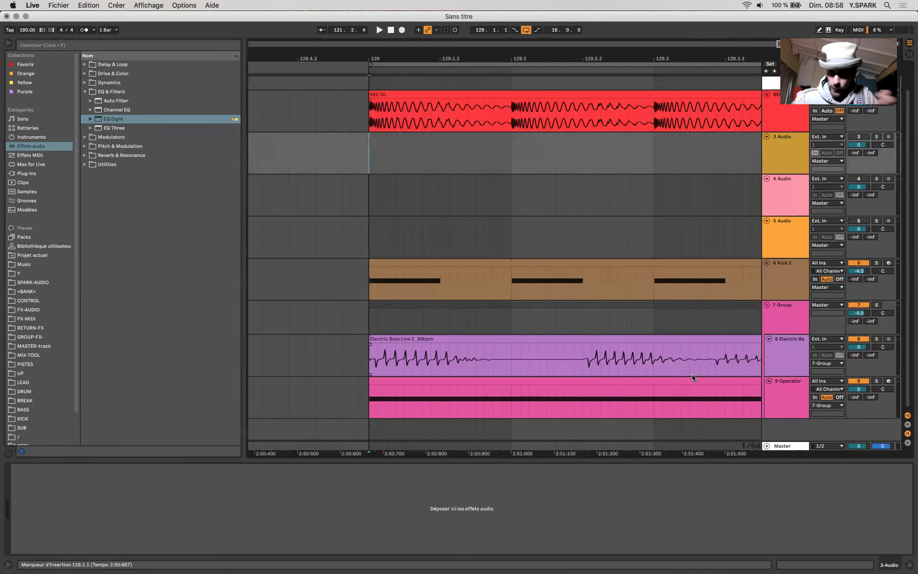
# Step: Move the Electric Bass track out of the group to just above it, and rerecord all layers onto REC from 129.1.1
pyautogui.click(780, 353)
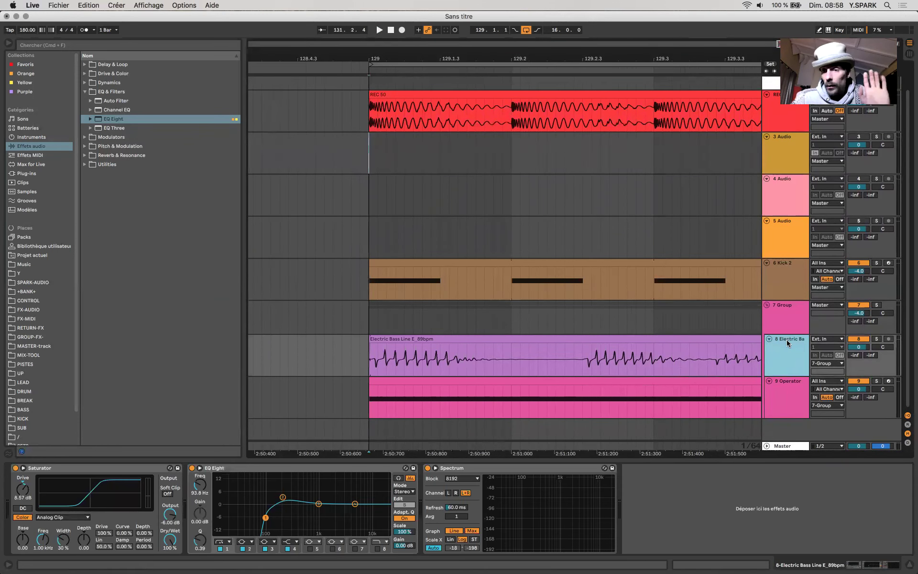
pyautogui.moveTo(787, 340); pyautogui.dragTo(785, 310)
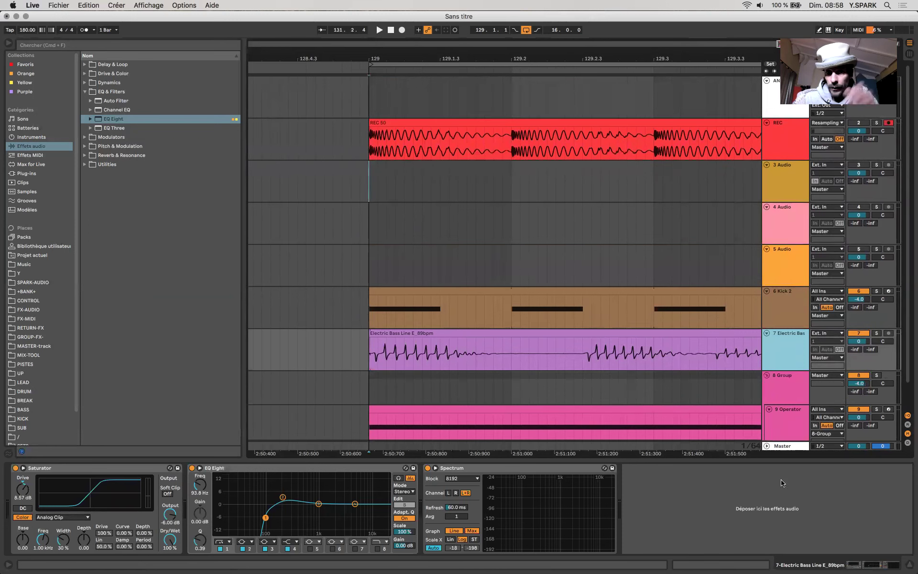
pyautogui.click(486, 331)
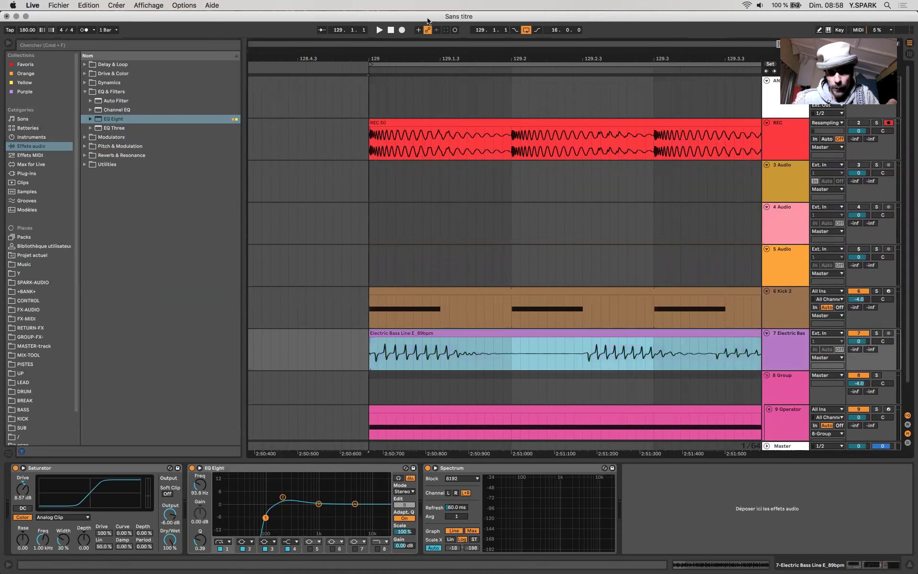
pyautogui.click(403, 30)
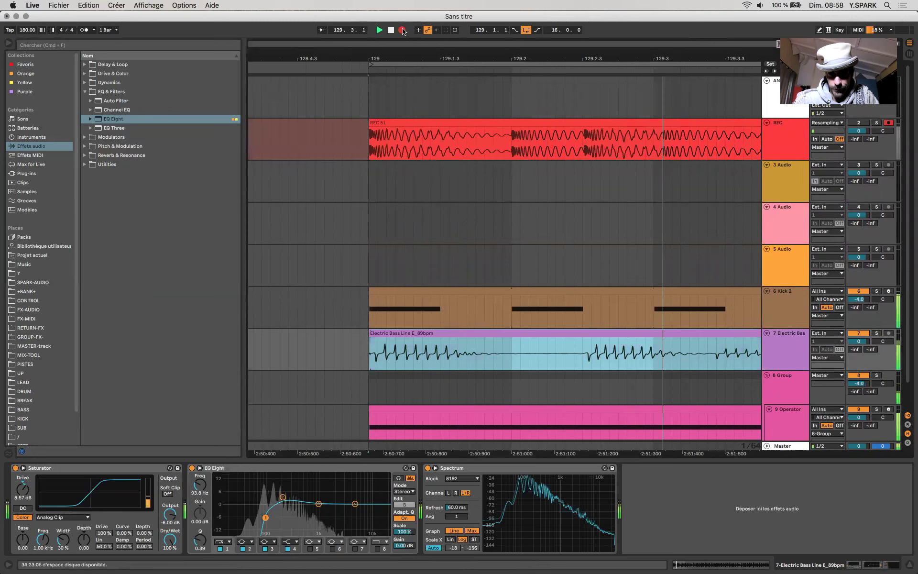
pyautogui.press('space')
# Step: Examine the REC waveform around 129.1.2 to 129.1.3 for irregularities where the unducked electric bass overlaps the kick
pyautogui.click(410, 147)
pyautogui.press('+')
pyautogui.press('+')
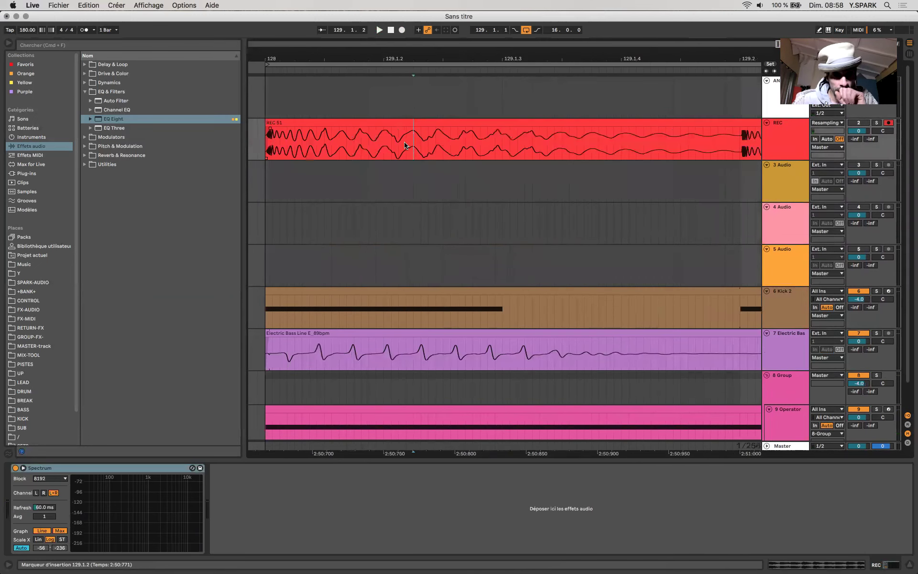
pyautogui.press('-')
pyautogui.moveTo(372, 144); pyautogui.dragTo(459, 152)
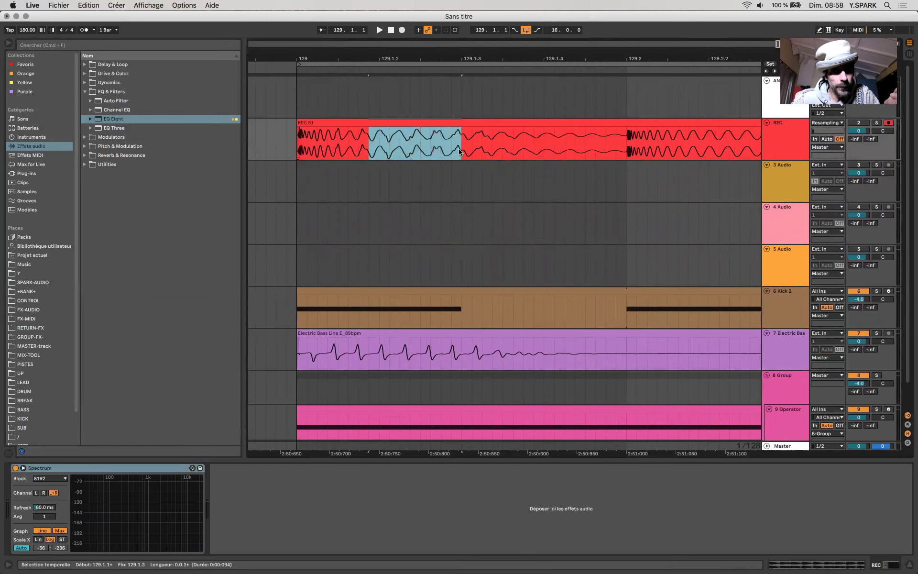
pyautogui.press('-')
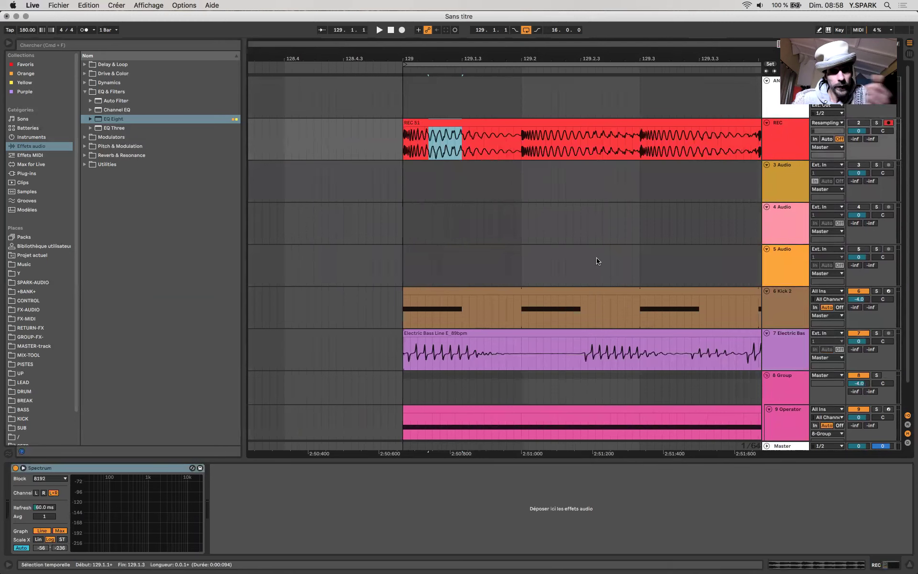
pyautogui.click(410, 332)
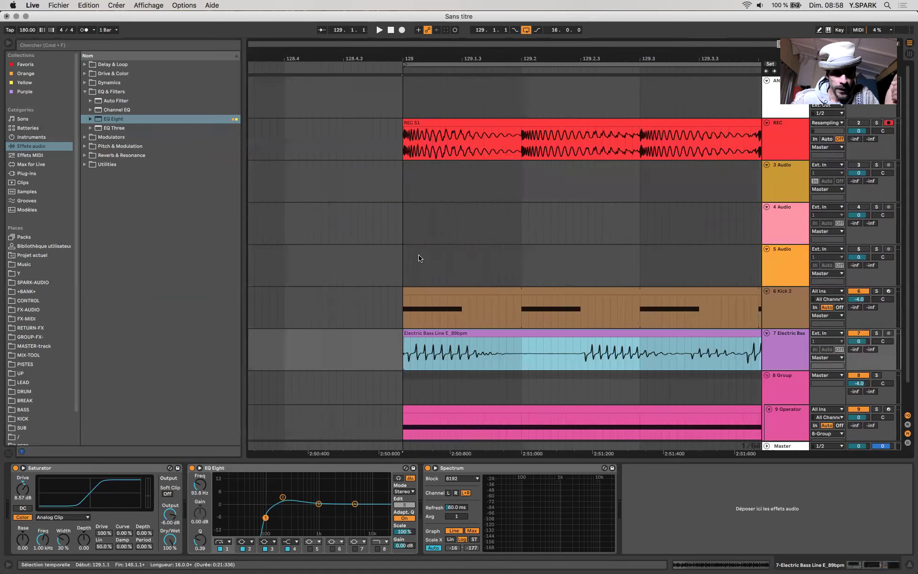
pyautogui.press('+')
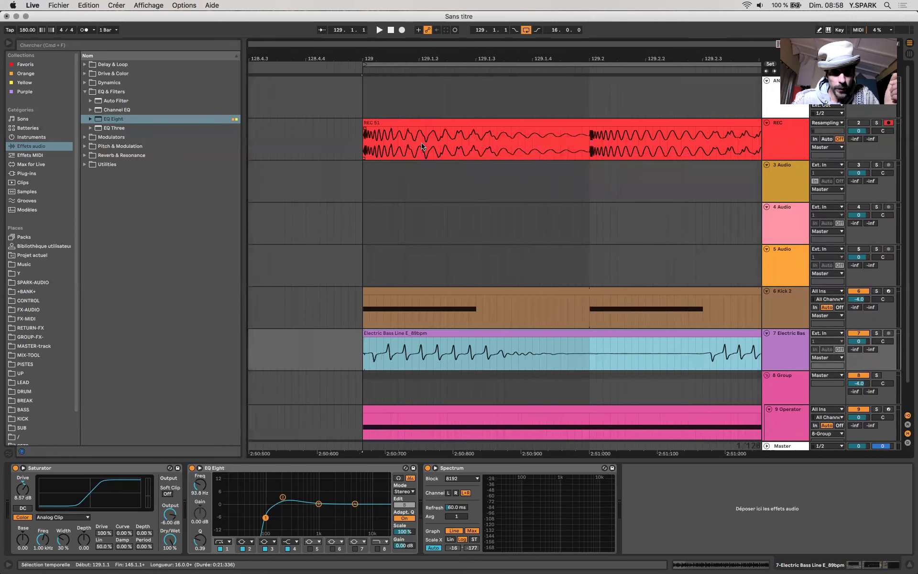
pyautogui.moveTo(427, 146); pyautogui.dragTo(433, 146)
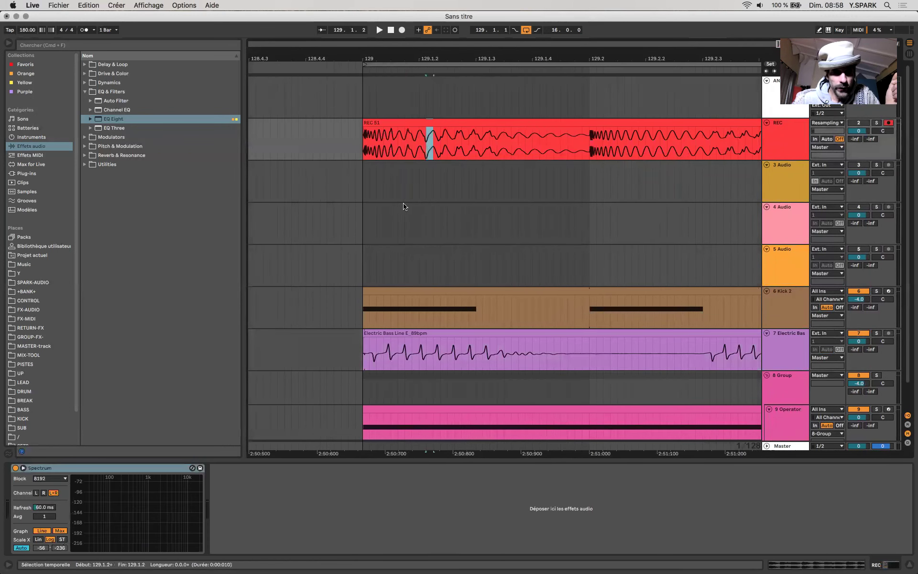
# Step: Set band 2 of the Electric Bass track's EQ Eight to 250 Hz with 3.60 dB of gain
pyautogui.click(411, 362)
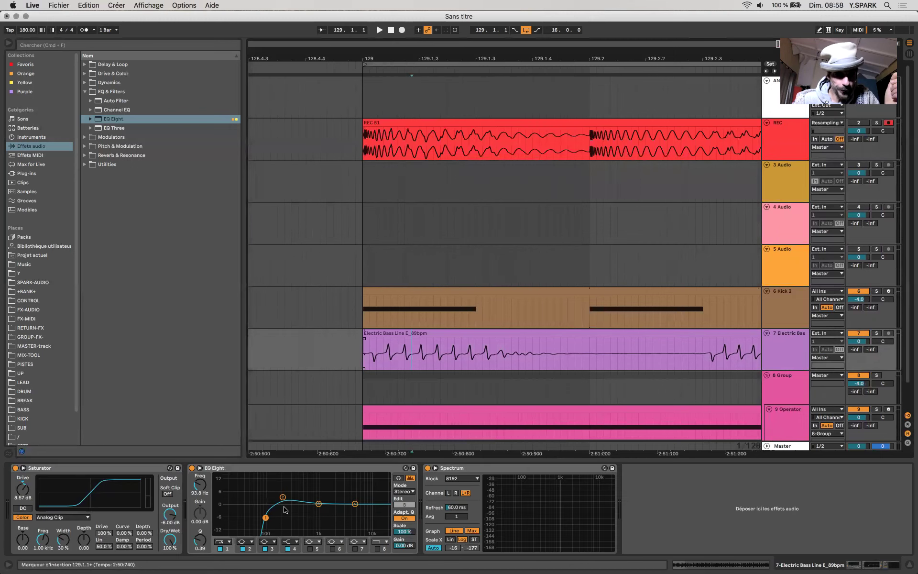
pyautogui.moveTo(278, 494)
pyautogui.mouseDown()
pyautogui.moveTo(279, 516)
pyautogui.moveTo(268, 492)
pyautogui.moveTo(274, 501)
pyautogui.moveTo(286, 494)
pyautogui.moveTo(271, 506)
pyautogui.moveTo(277, 500)
pyautogui.mouseUp()
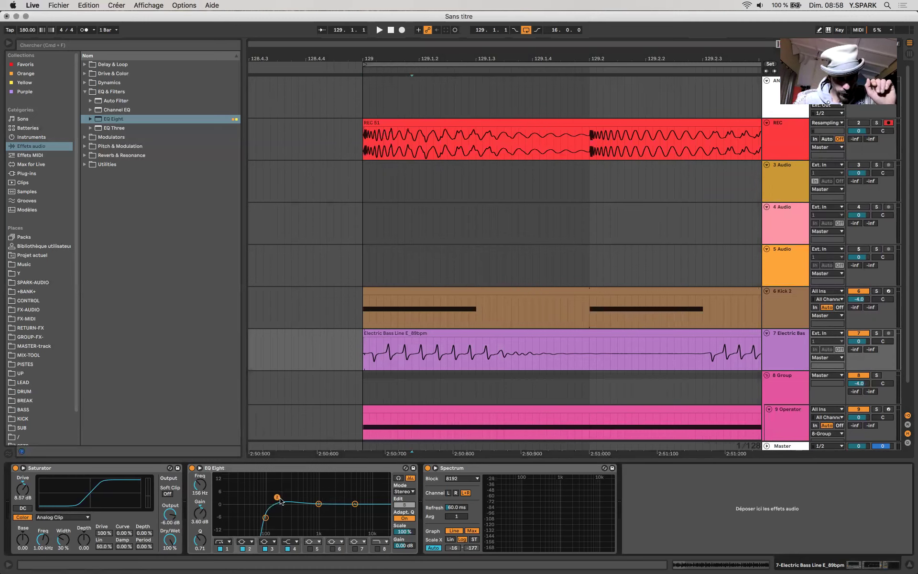
pyautogui.moveTo(277, 497); pyautogui.dragTo(287, 497)
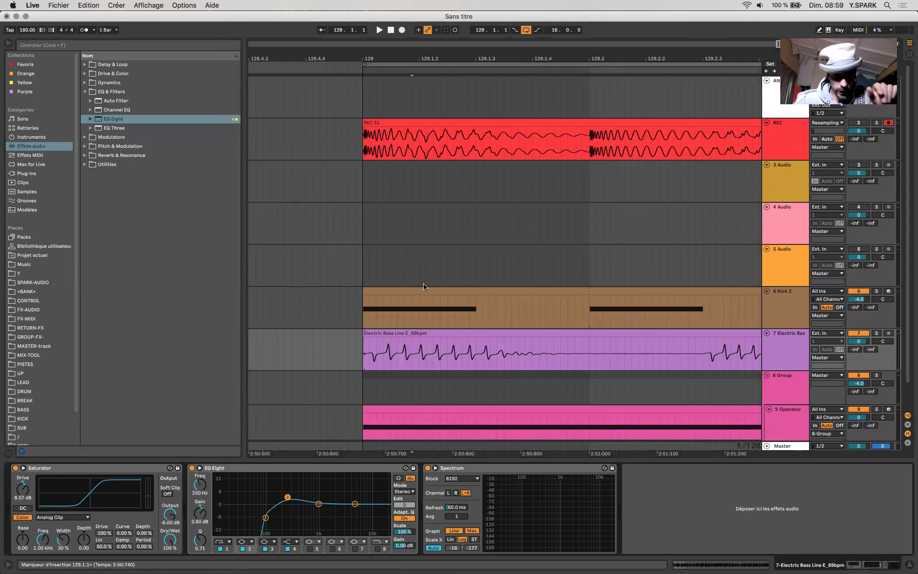
# Step: Rerecord all layers onto the REC track from 129.1.1 with the changed bass EQ, and inspect the waveform around 129.1.2
pyautogui.click(402, 30)
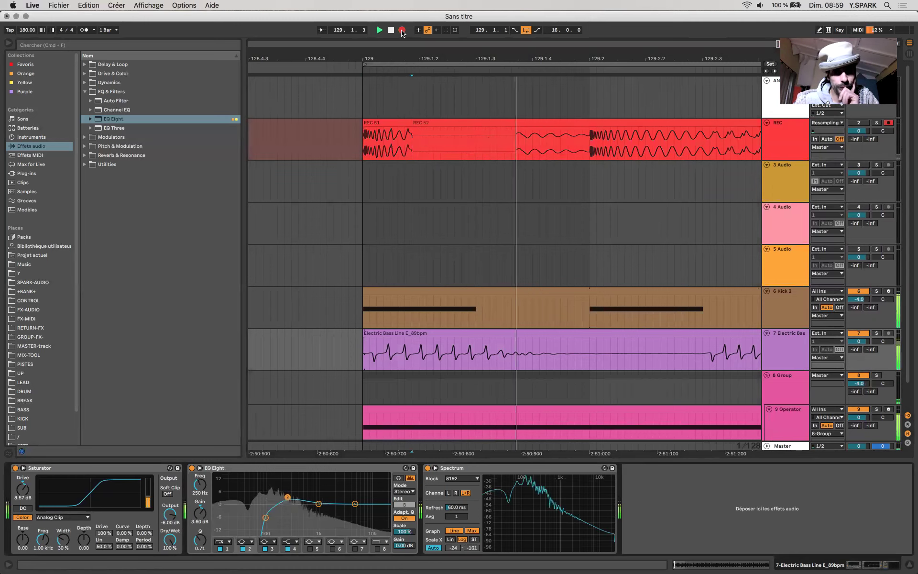
pyautogui.click(390, 30)
pyautogui.click(401, 30)
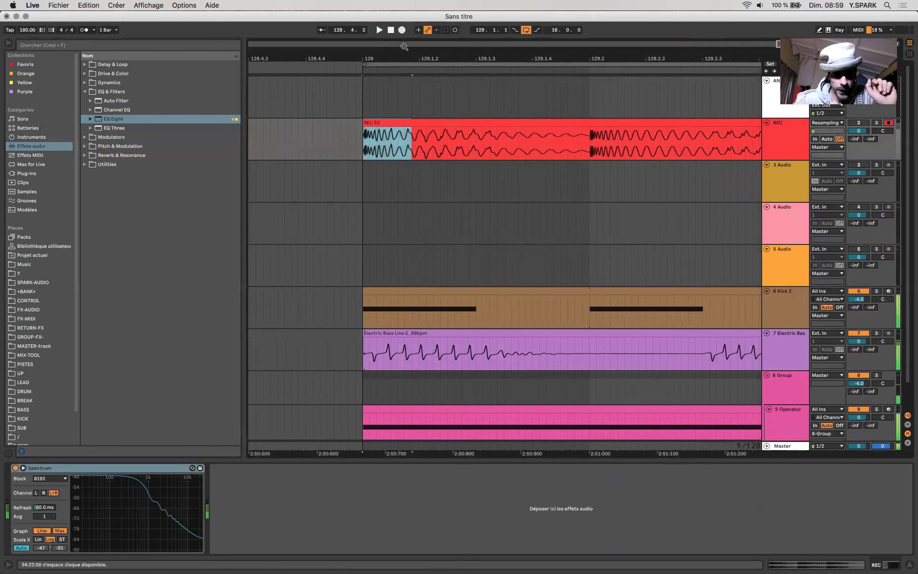
pyautogui.click(425, 157)
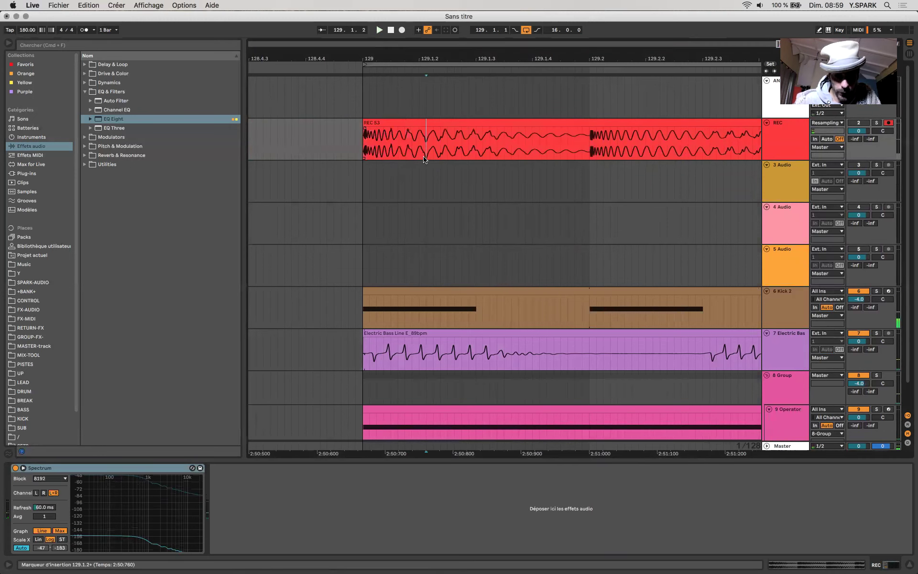
pyautogui.click(398, 306)
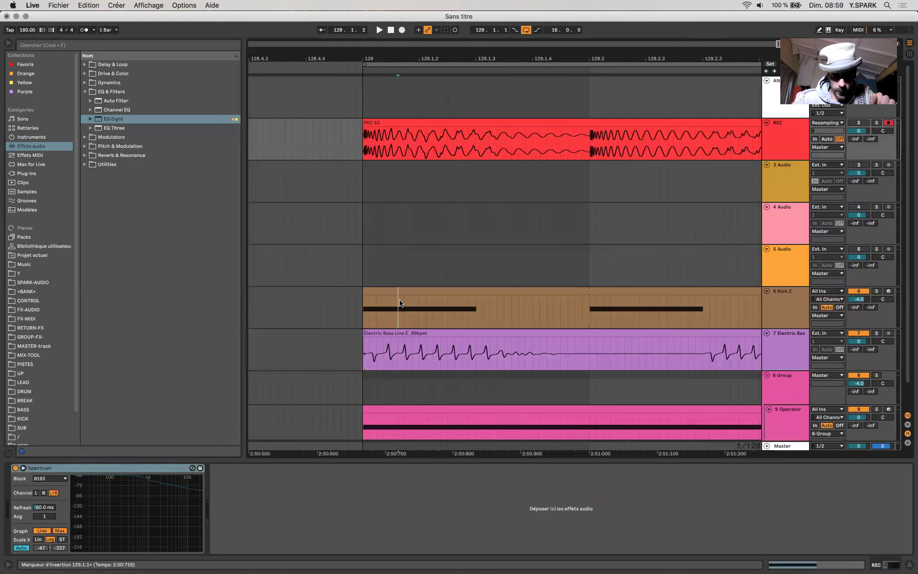
# Step: Try 400 Hz for band 2 of the Electric Bass track's EQ Eight, rerecord all layers onto REC from 129.1.1, and inspect the waveform around 129.1.2
pyautogui.click(405, 350)
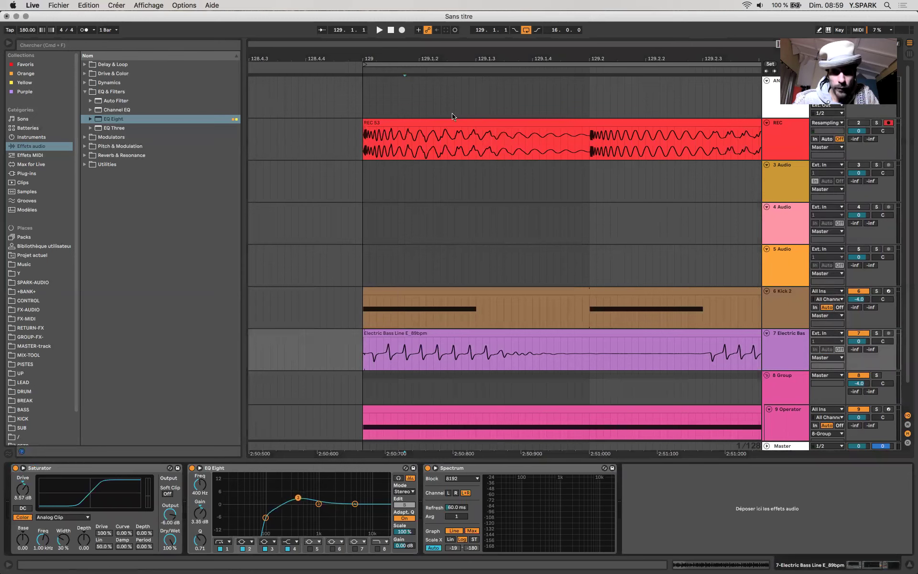
pyautogui.click(401, 30)
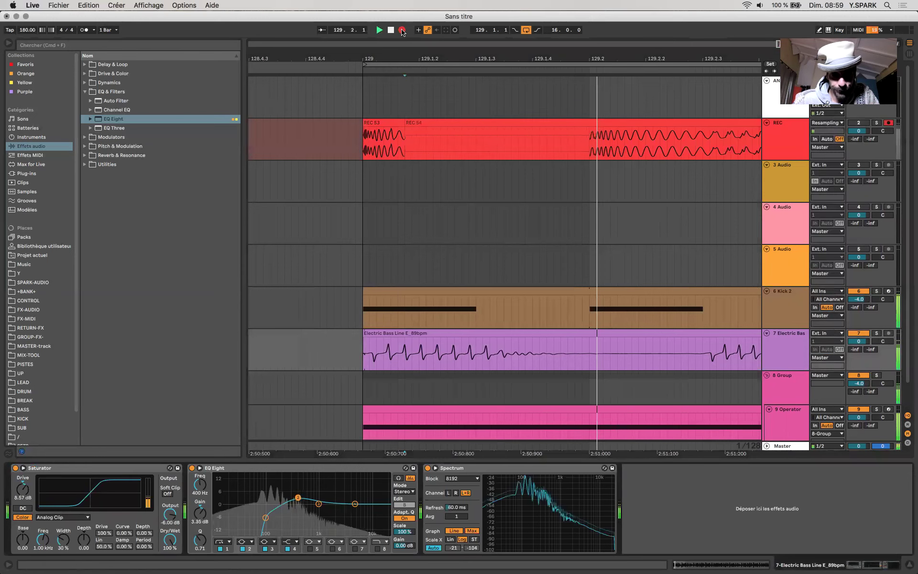
pyautogui.press('space')
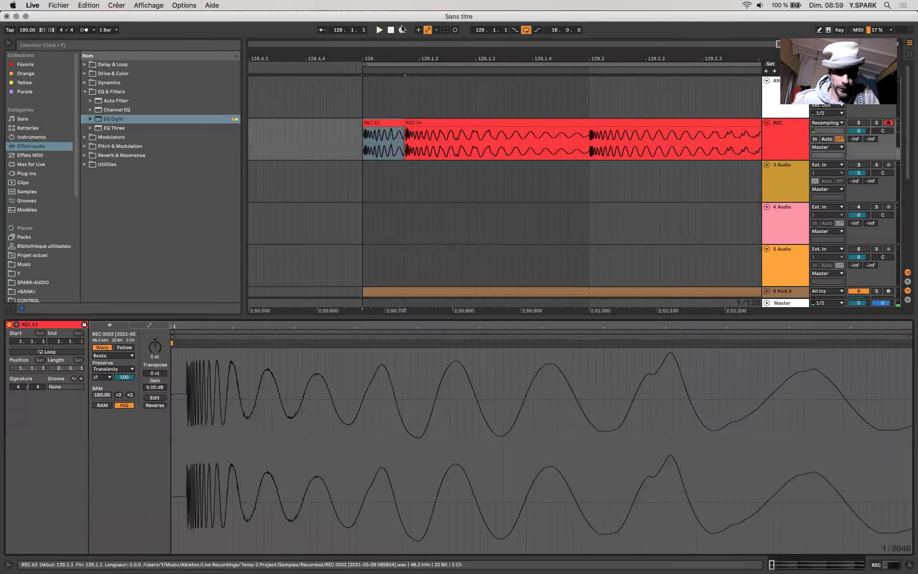
pyautogui.click(402, 30)
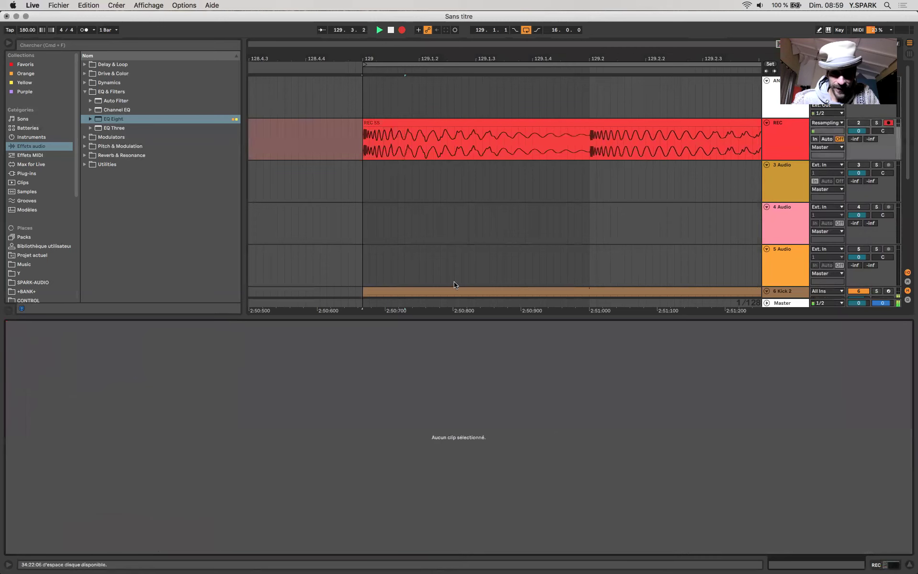
pyautogui.press('space')
pyautogui.moveTo(427, 153); pyautogui.dragTo(433, 153)
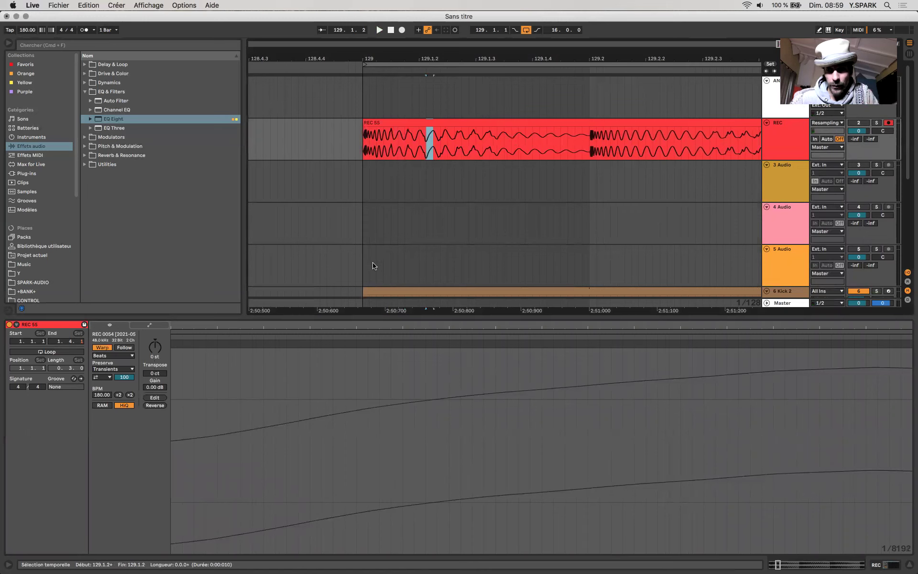
# Step: Move band 2 of the Electric Bass track's EQ Eight to 116 Hz with a boost of nearly 6 dB, and rerecord all layers onto REC from 129.1.1
pyautogui.scroll(-4, 372, 266)
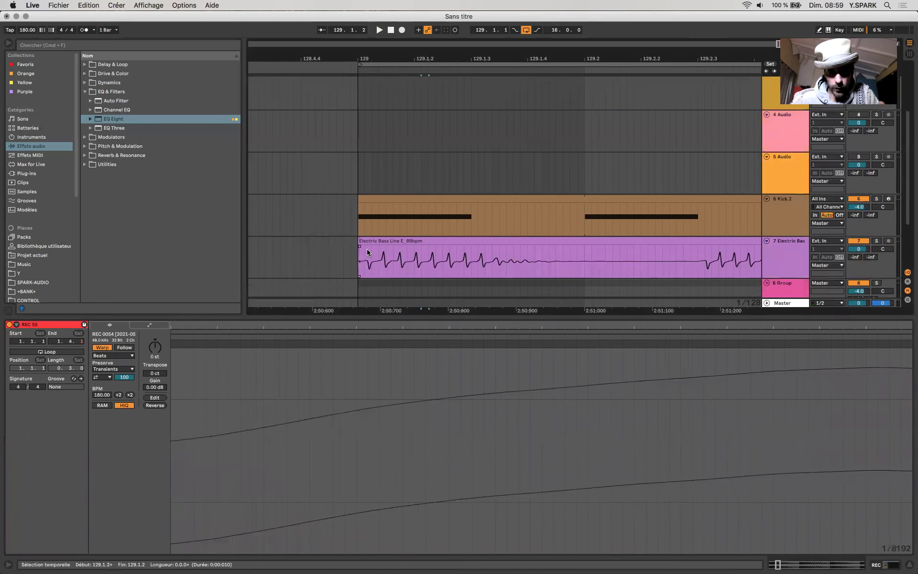
pyautogui.click(367, 248)
pyautogui.click(891, 565)
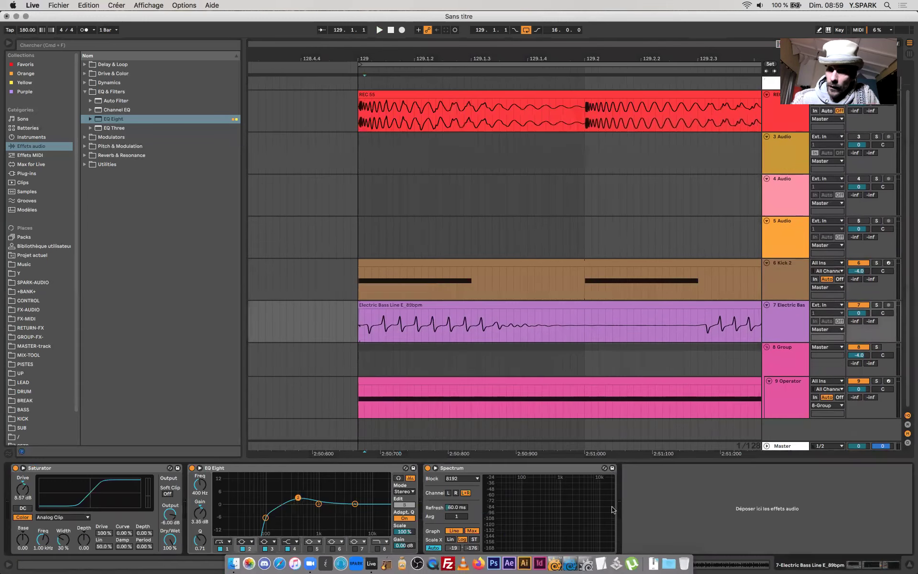
pyautogui.moveTo(299, 499); pyautogui.dragTo(271, 495)
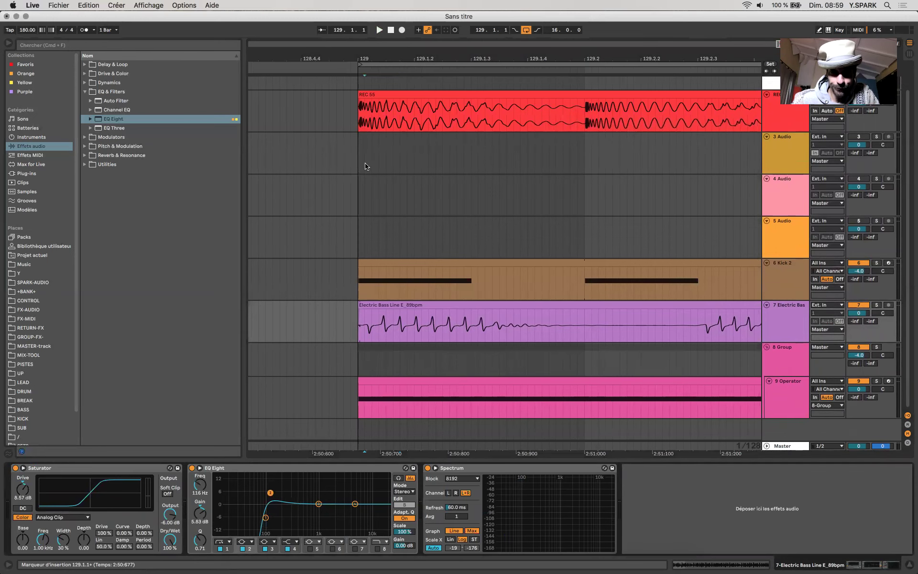
pyautogui.click(362, 94)
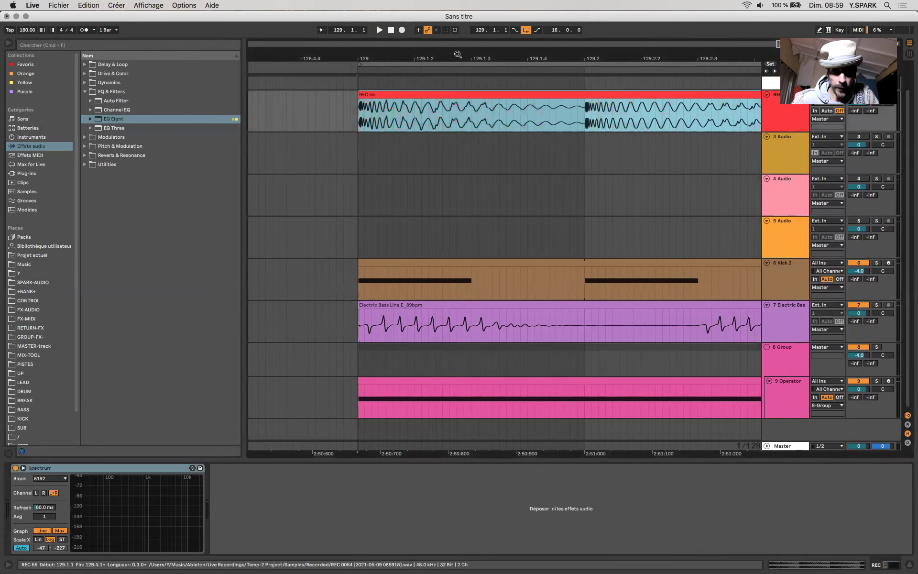
pyautogui.click(401, 30)
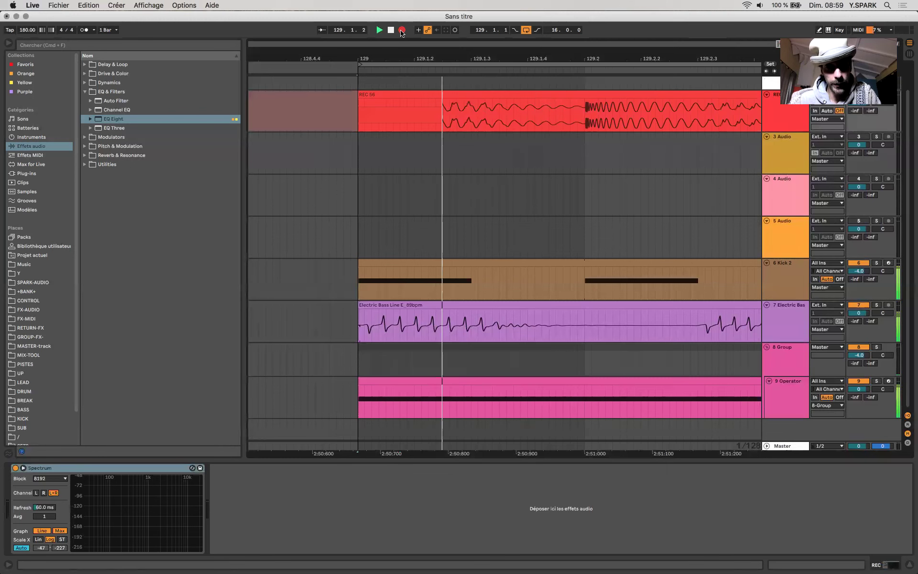
pyautogui.click(401, 30)
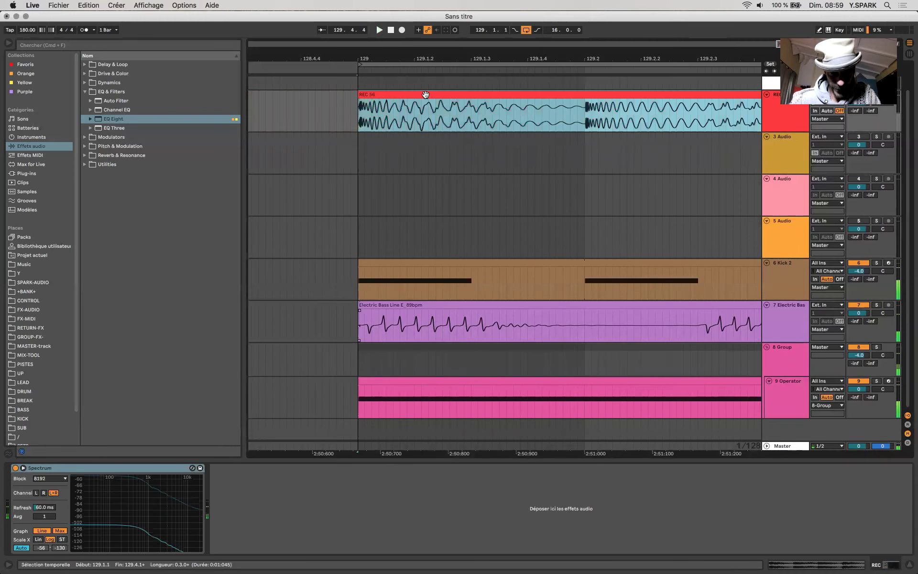
# Step: Lower the gain of band 2 at 116 Hz in the bass EQ Eight to -0.12 dB, and rerecord all layers onto REC from 129.1.1
pyautogui.click(414, 317)
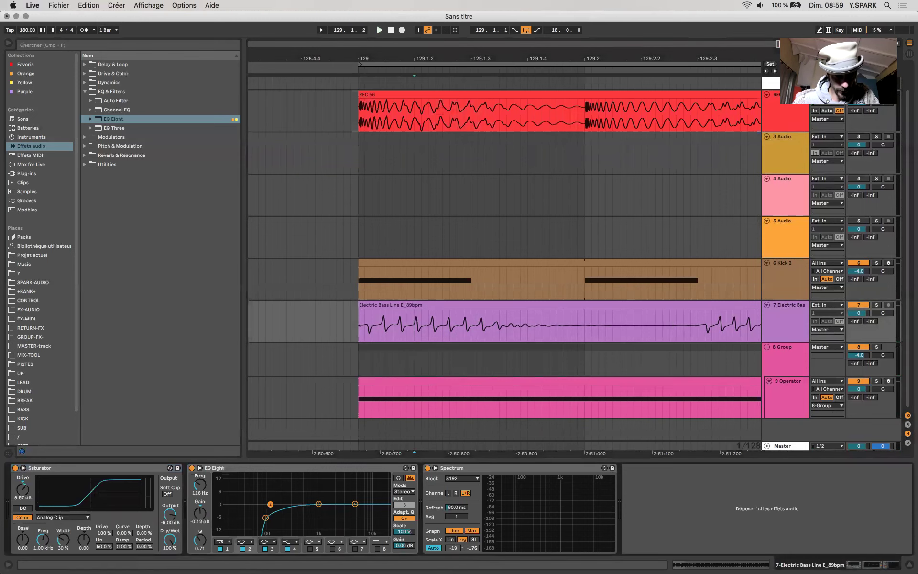
pyautogui.doubleClick(375, 95)
pyautogui.click(402, 30)
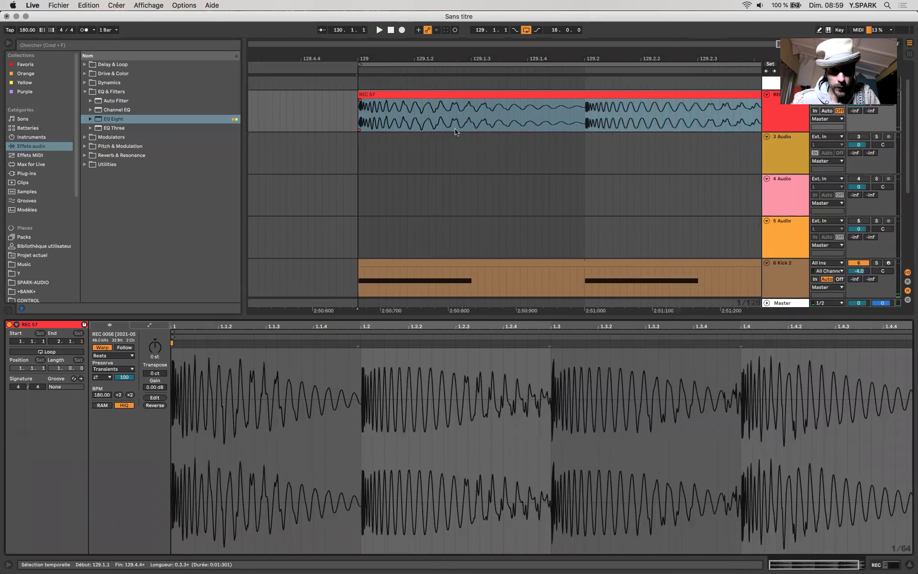
pyautogui.click(395, 107)
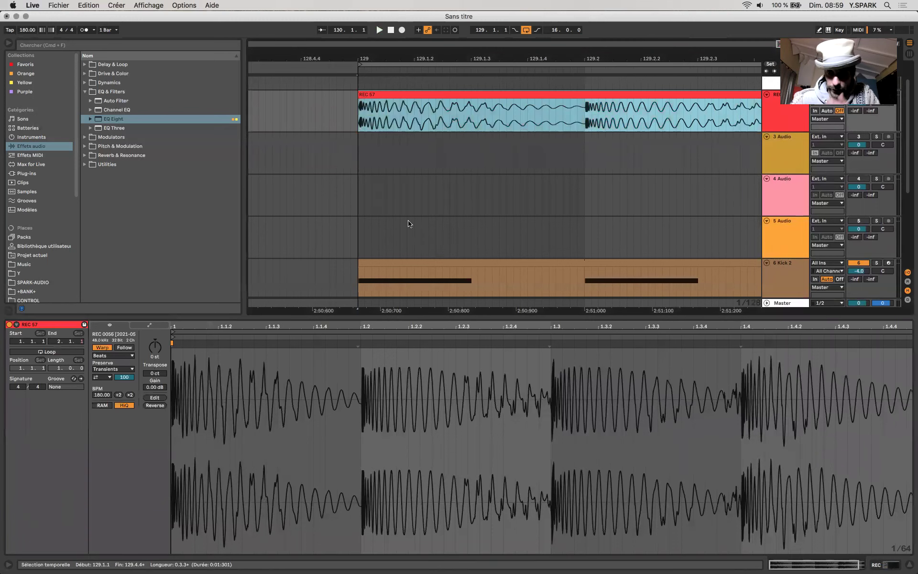
# Step: Examine the Kick 2 and Operator clips at bar 129, highlighting the first beat up to 129.2.1 on each track
pyautogui.scroll(-3, 399, 263)
pyautogui.scroll(-1, 399, 264)
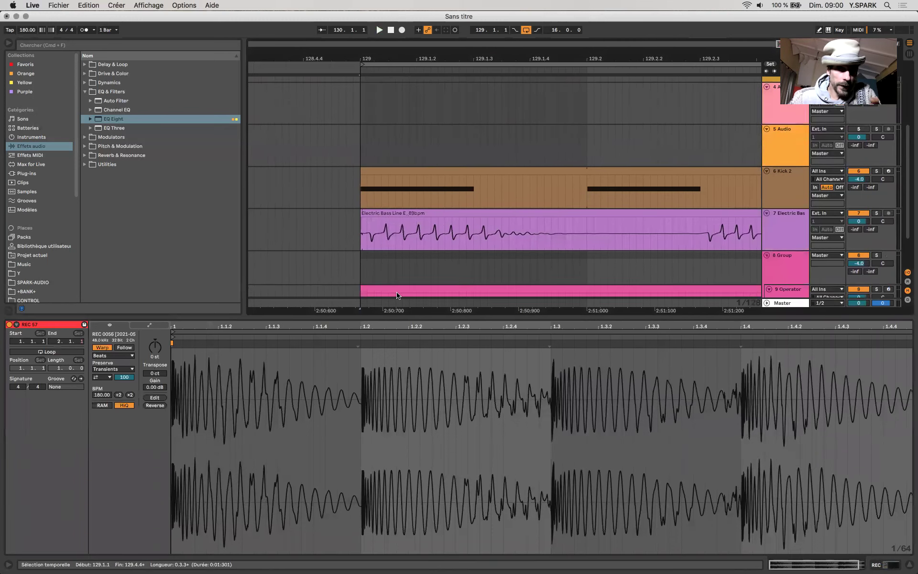
pyautogui.press('super+alt+l')
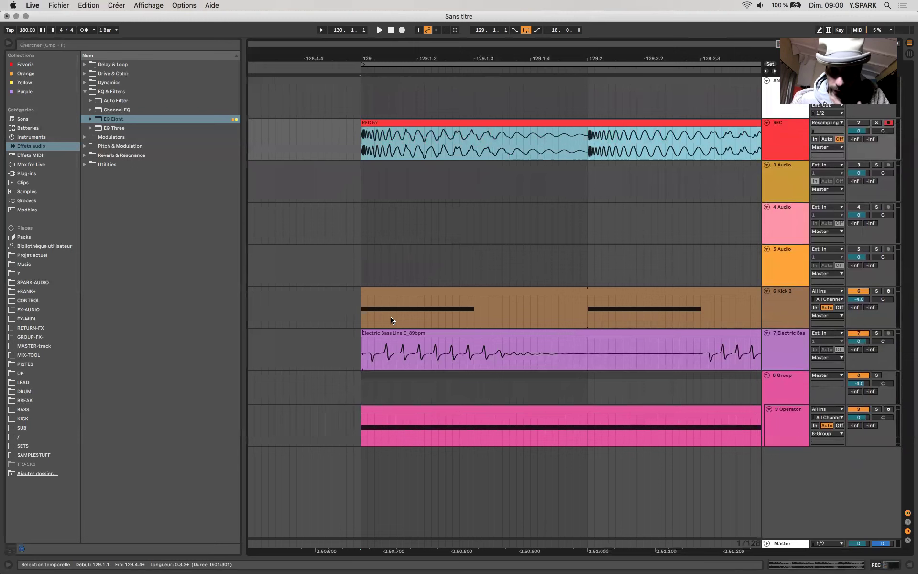
pyautogui.moveTo(355, 308); pyautogui.dragTo(587, 309)
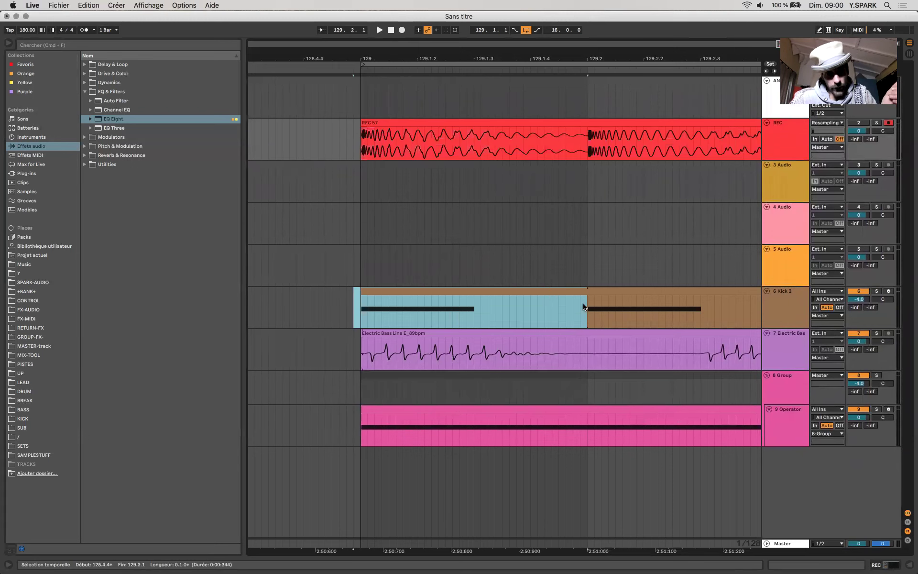
pyautogui.moveTo(361, 436); pyautogui.dragTo(585, 429)
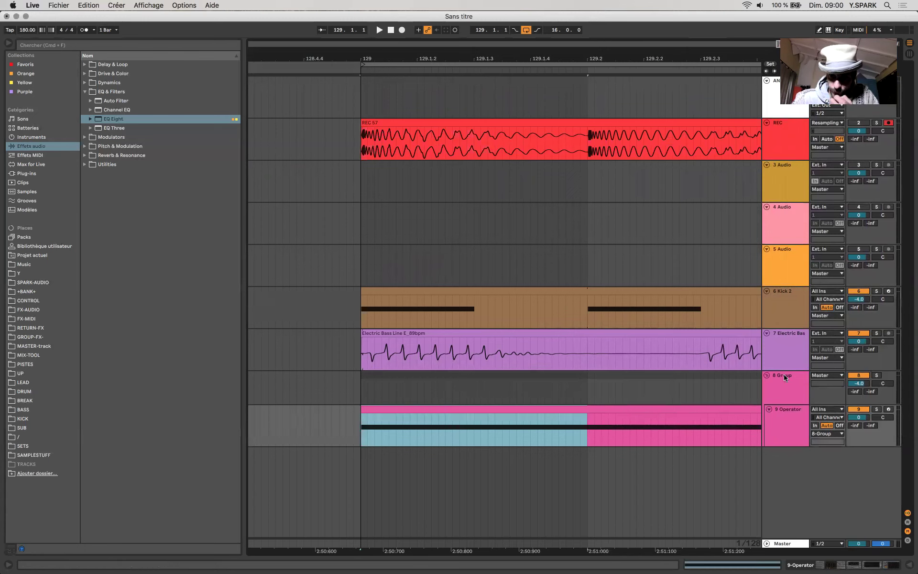
# Step: Show the device chain of the Electric Bass track and select the low-cut band 1 in its EQ Eight
pyautogui.click(784, 353)
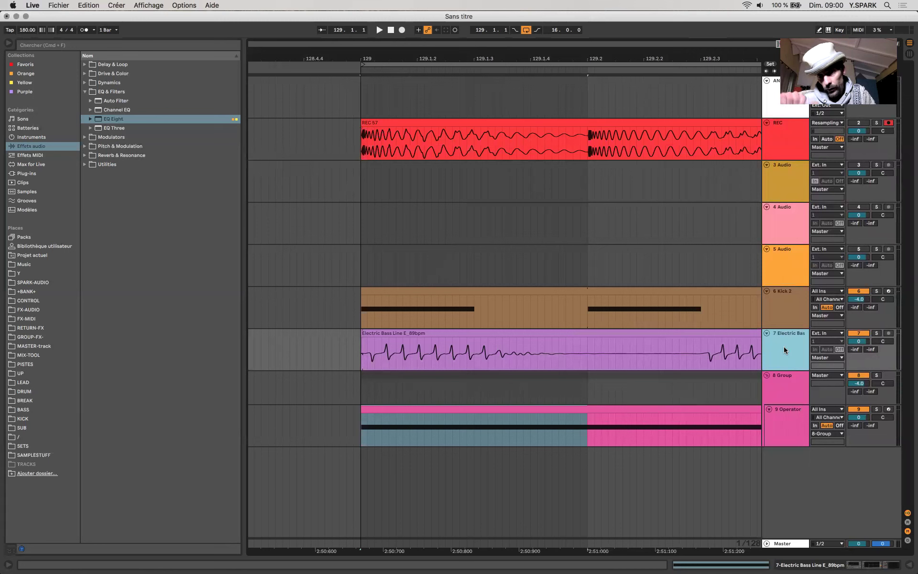
pyautogui.hotkey('shift', 'Tab')
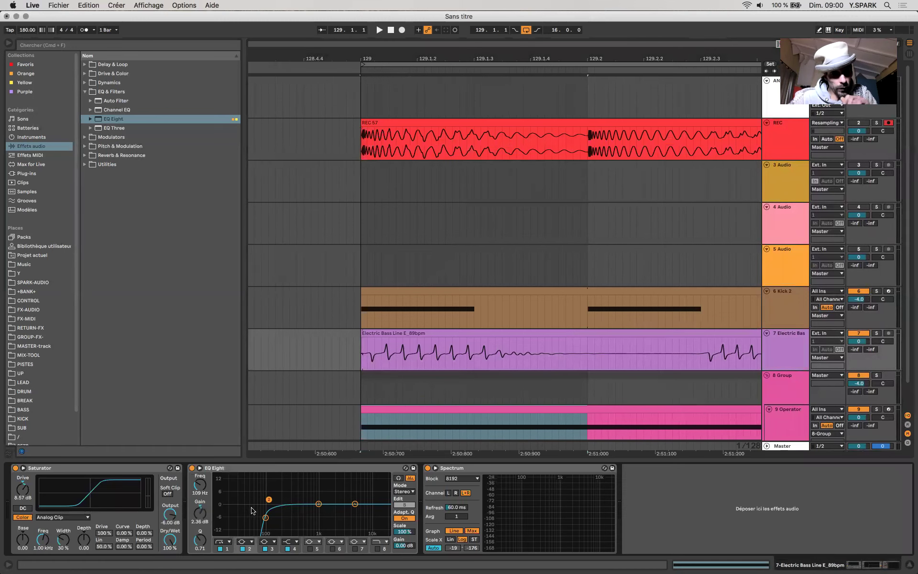
pyautogui.click(265, 518)
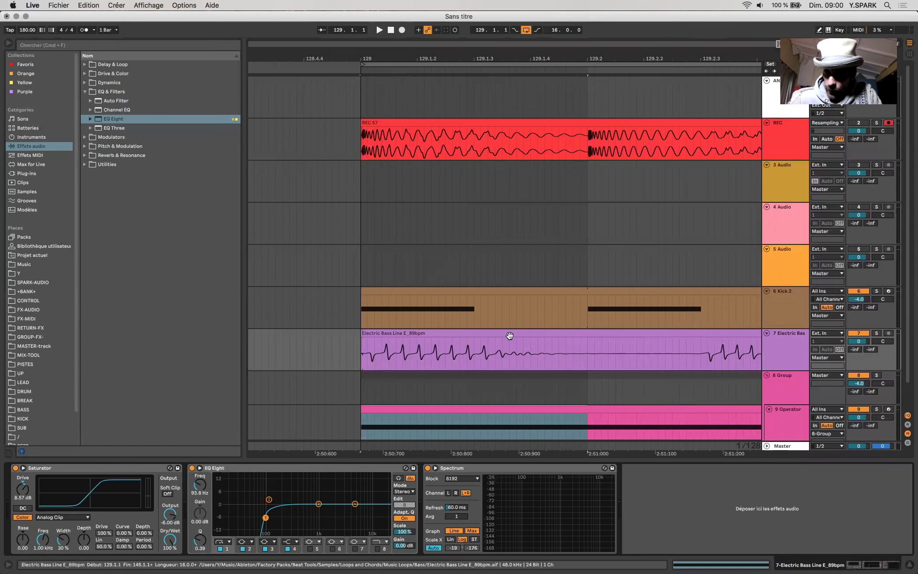
# Step: Compare the Kick 2 pattern with the Electric Bass Line clip from bar 129, highlighting the bass note between 130.1.1 and 130.2.1
pyautogui.click(477, 290)
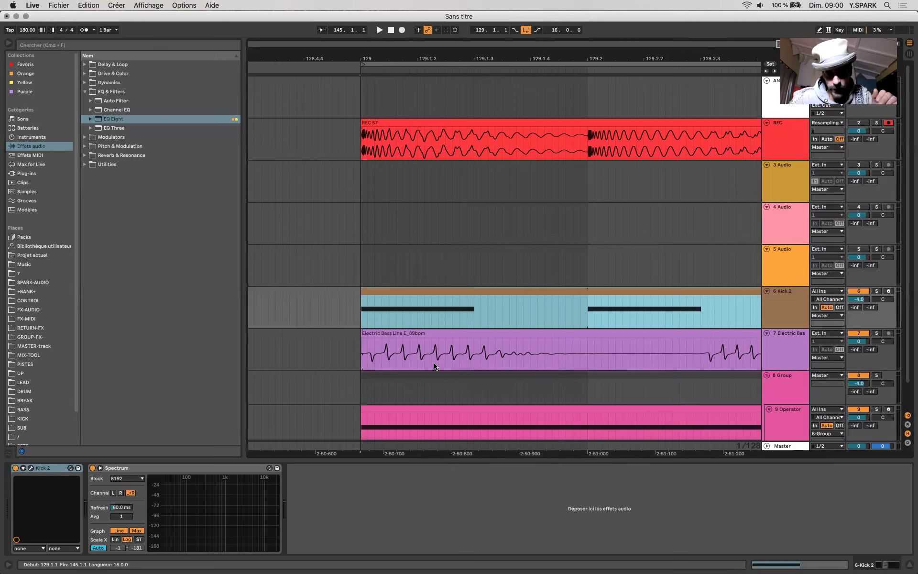
pyautogui.click(414, 330)
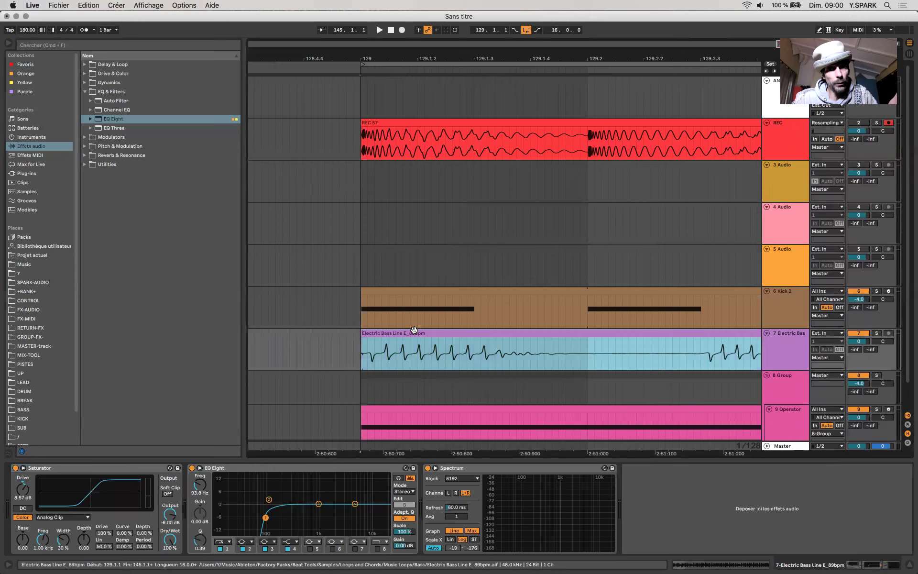
pyautogui.scroll(-4, 414, 330)
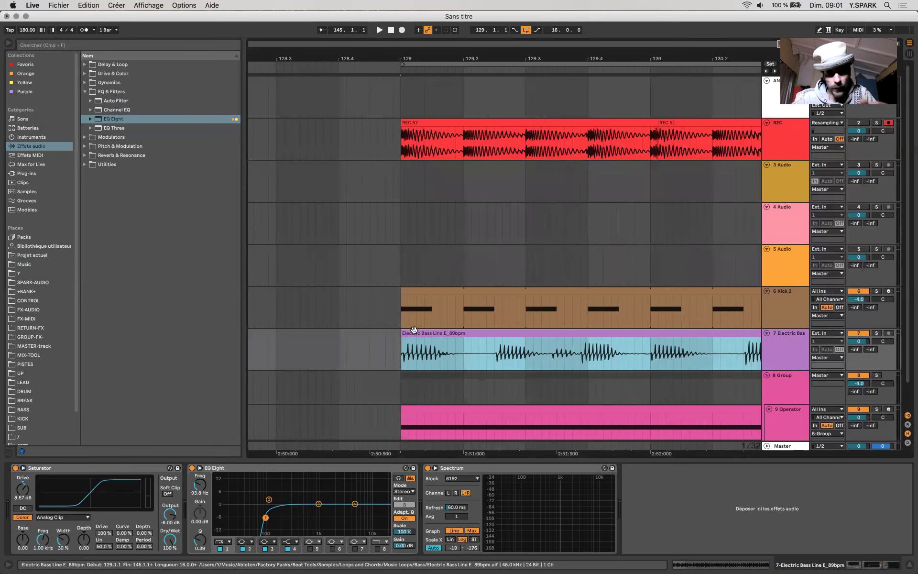
pyautogui.moveTo(420, 343); pyautogui.dragTo(558, 353)
pyautogui.scroll(-3, 449, 353)
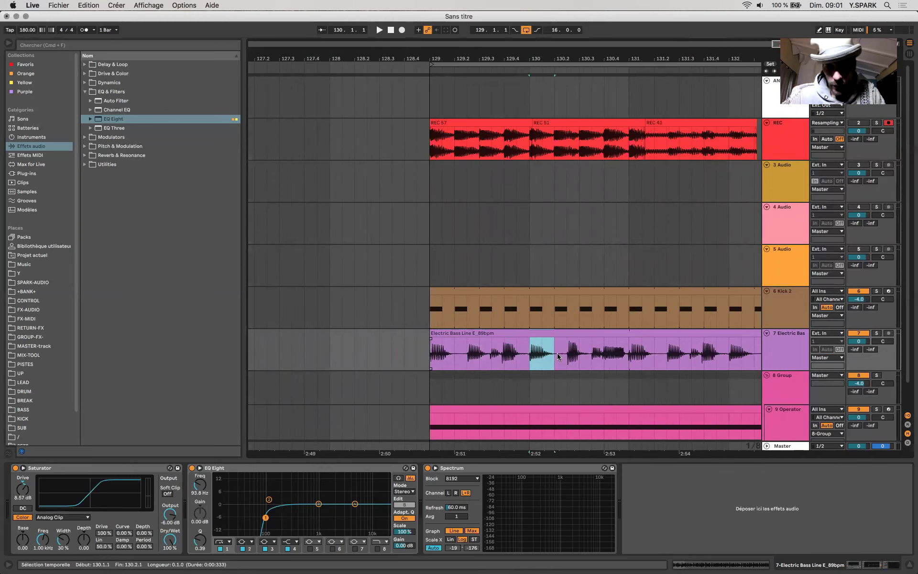
pyautogui.scroll(-2, 440, 354)
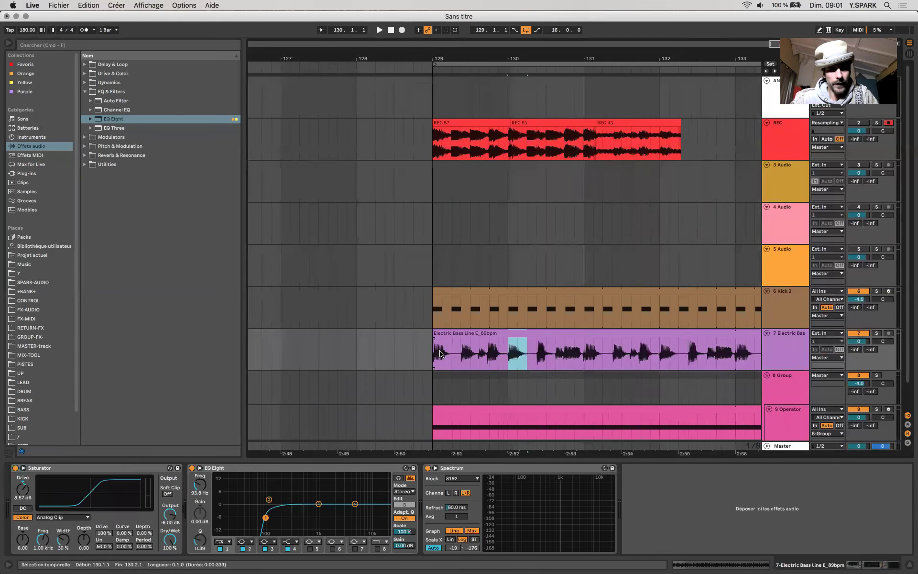
pyautogui.scroll(5, 440, 354)
pyautogui.click(435, 334)
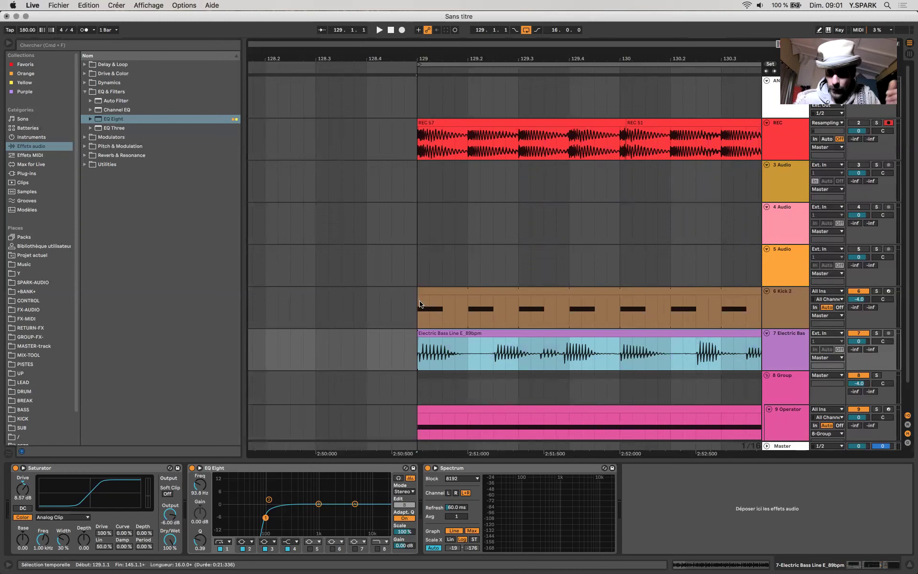
# Step: Switch off MSpectralDynamics on the 8 Group track and resample the mix onto the REC track from 129.1.1
pyautogui.click(775, 395)
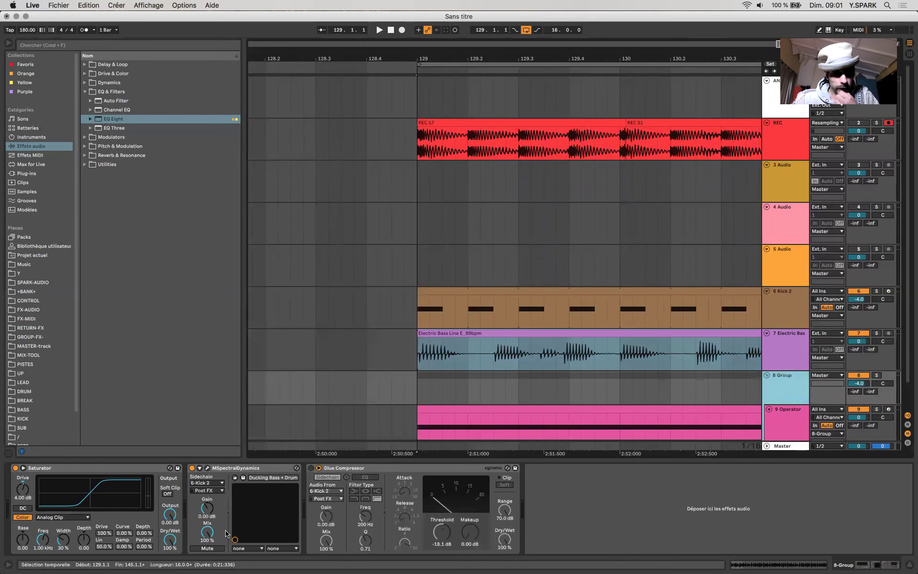
pyautogui.click(200, 468)
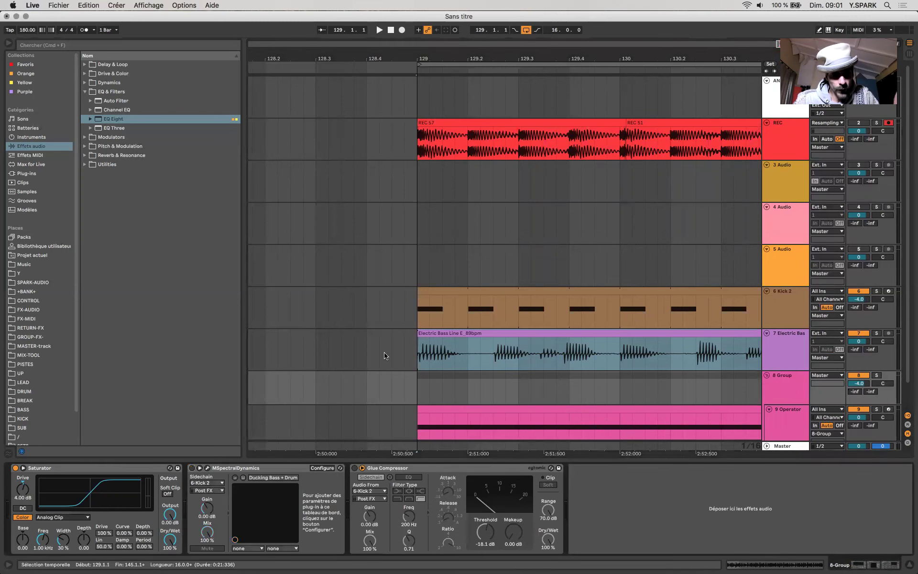
pyautogui.click(414, 153)
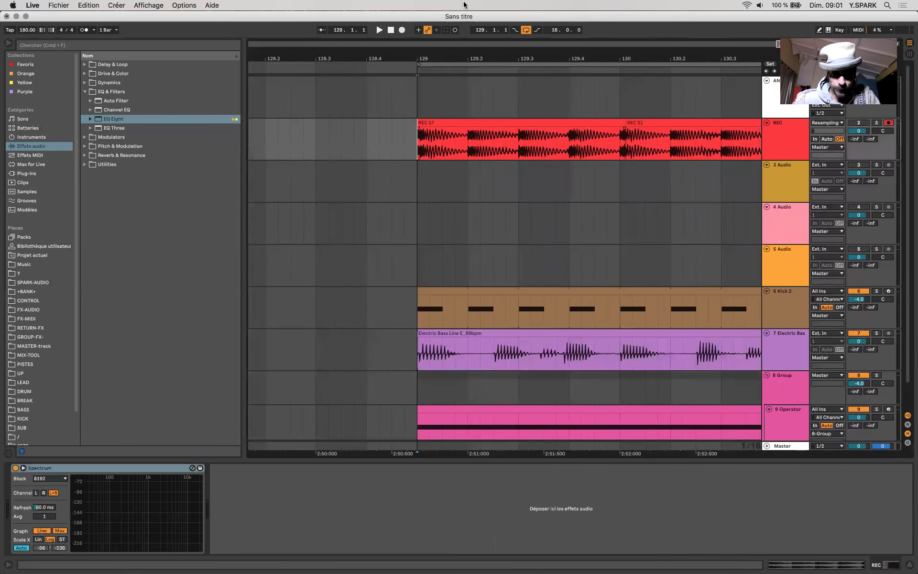
pyautogui.click(402, 29)
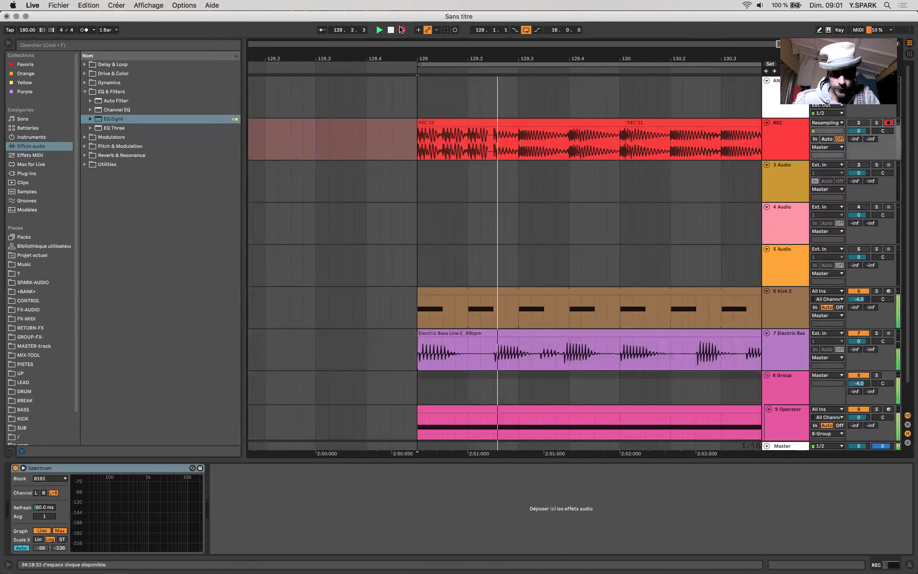
pyautogui.press('space')
# Step: Examine the attack of the new REC take against the kick and bass clips at 129.1.1, highlighting its first transient
pyautogui.press('+')
pyautogui.press('+')
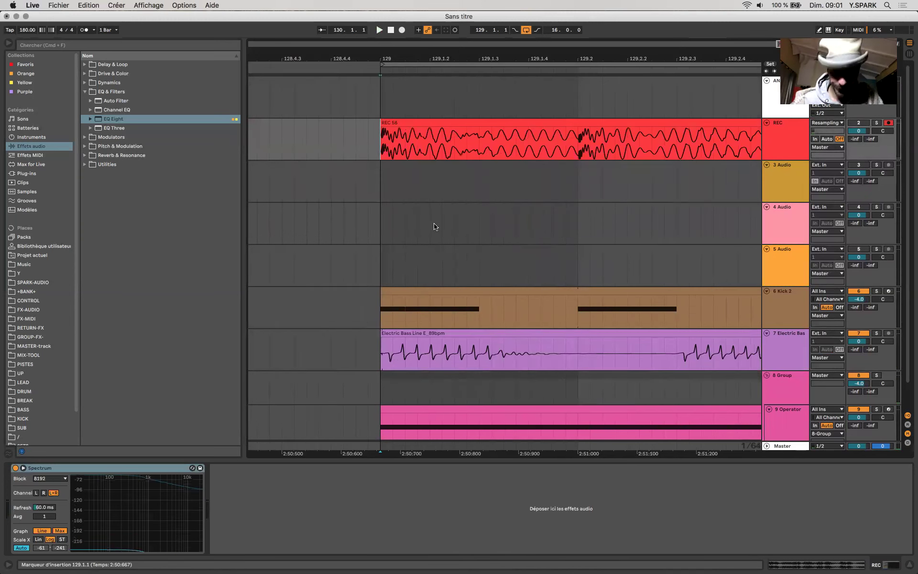
pyautogui.click(393, 148)
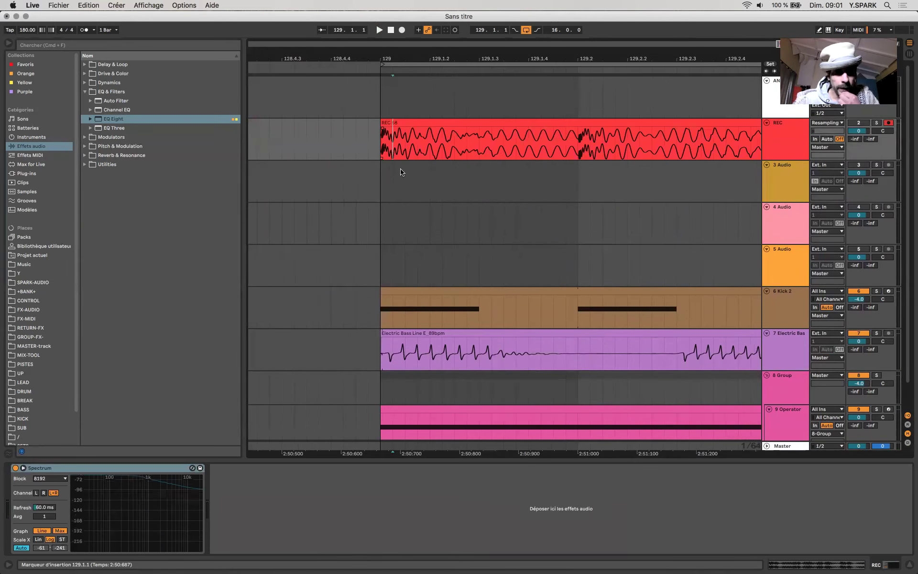
pyautogui.click(379, 309)
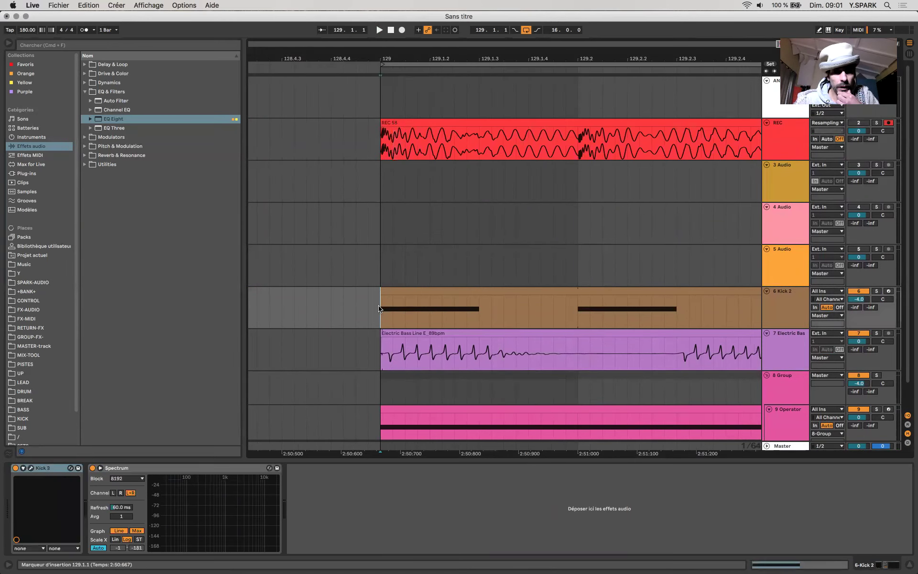
pyautogui.click(382, 354)
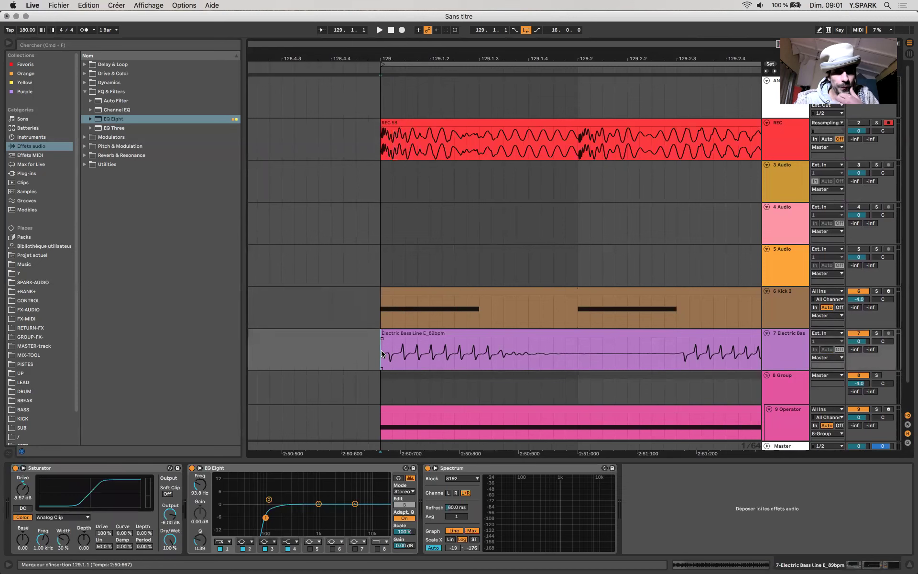
pyautogui.scroll(3, 383, 353)
pyautogui.scroll(-3, 385, 352)
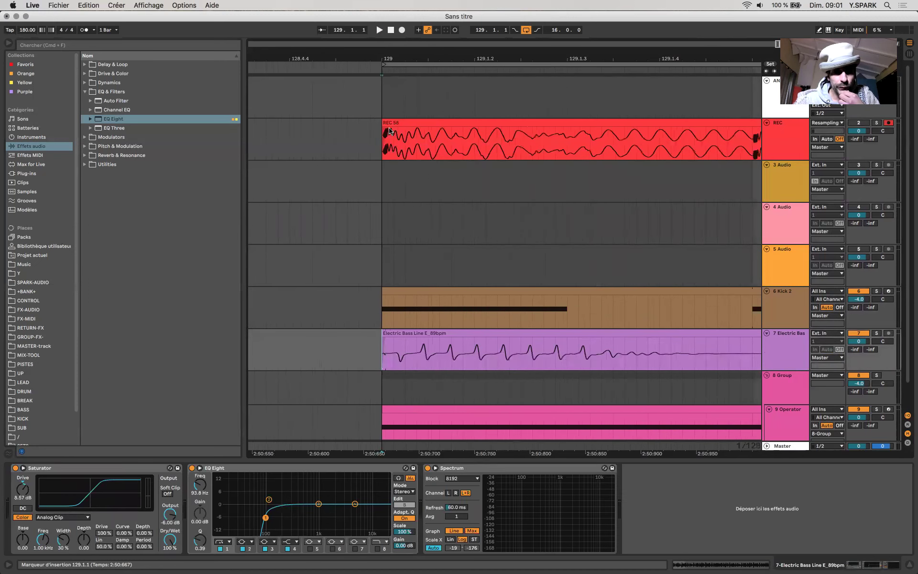
pyautogui.click(375, 131)
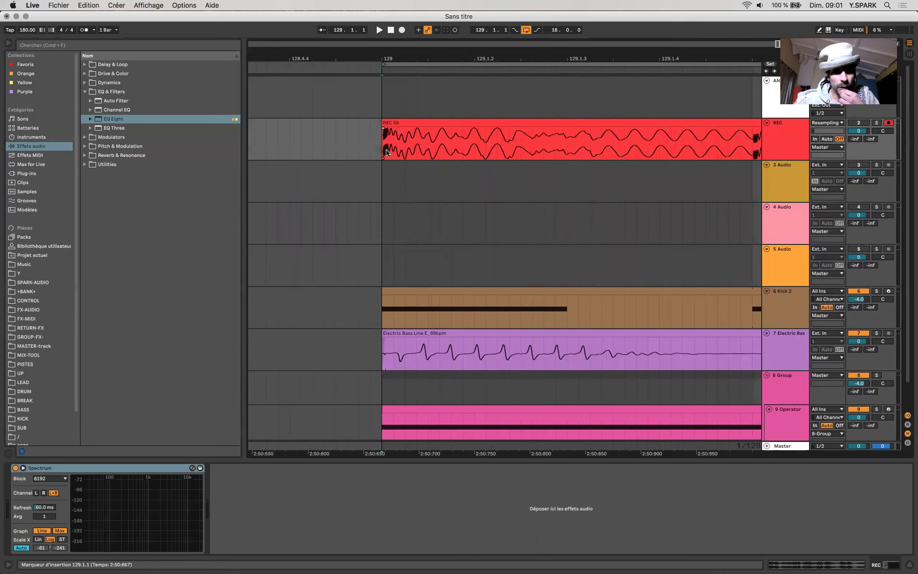
pyautogui.moveTo(383, 153); pyautogui.dragTo(401, 154)
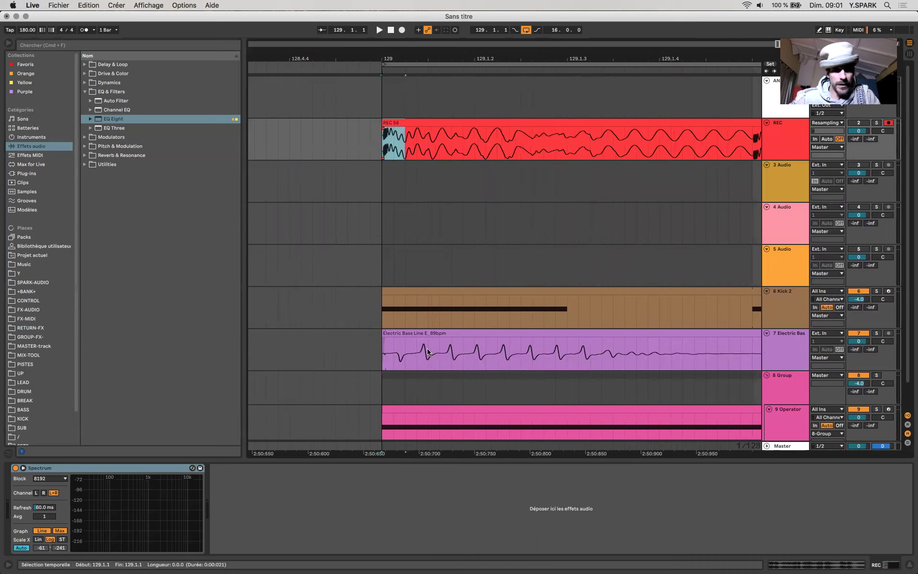
# Step: Trim the start of the Electric Bass Line clip to about 10 ms after 129.1.1, checking it against the kick transient in the REC clip
pyautogui.moveTo(386, 336)
pyautogui.mouseDown()
pyautogui.moveTo(419, 338)
pyautogui.moveTo(381, 341)
pyautogui.mouseUp()
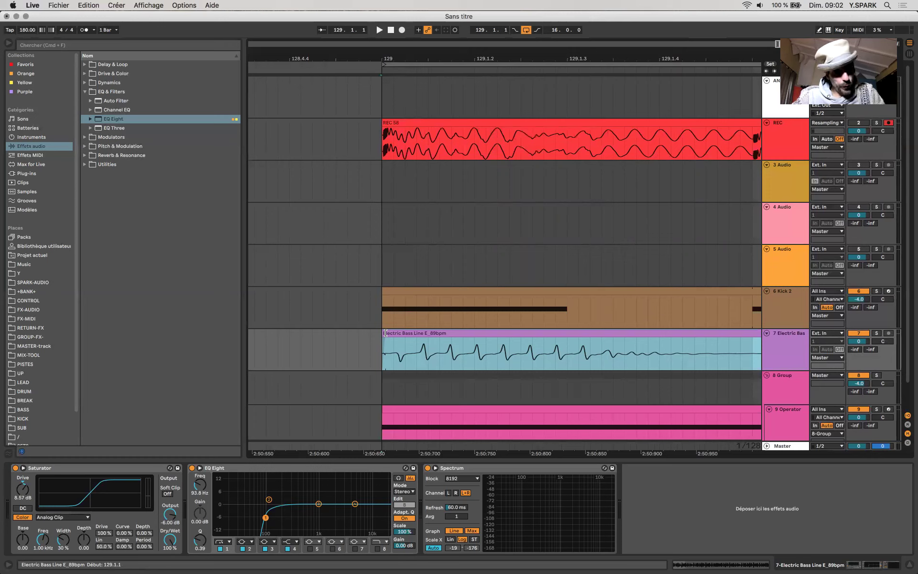
pyautogui.moveTo(403, 334)
pyautogui.mouseDown()
pyautogui.moveTo(386, 335)
pyautogui.moveTo(404, 342)
pyautogui.moveTo(394, 338)
pyautogui.mouseUp()
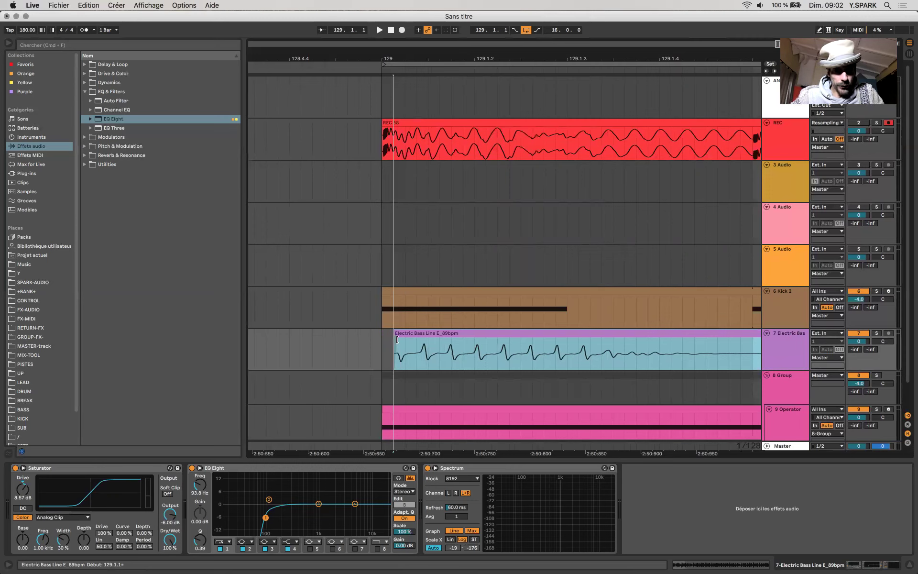
pyautogui.click(385, 149)
pyautogui.moveTo(385, 148); pyautogui.dragTo(394, 148)
pyautogui.press('z')
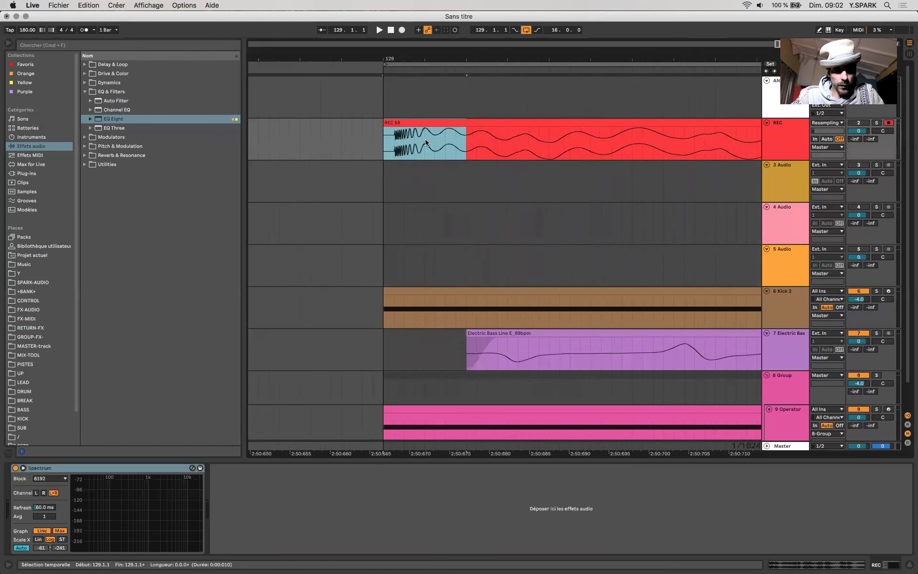
pyautogui.keyDown('shift'); pyautogui.click(451, 140); pyautogui.keyUp('shift')
pyautogui.scroll(-3, 449, 140)
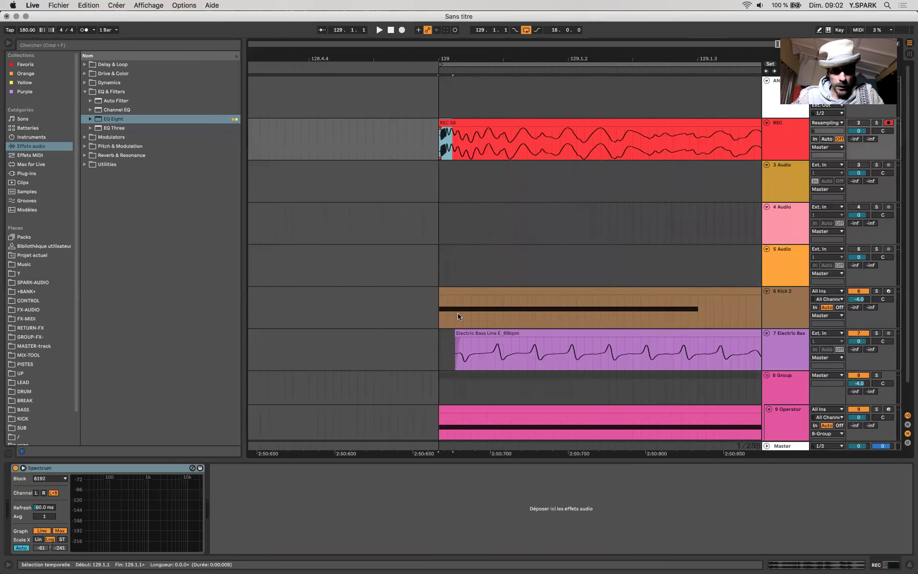
# Step: Resample the mix with the trimmed bass onto the REC track again from 129.1.1
pyautogui.click(440, 348)
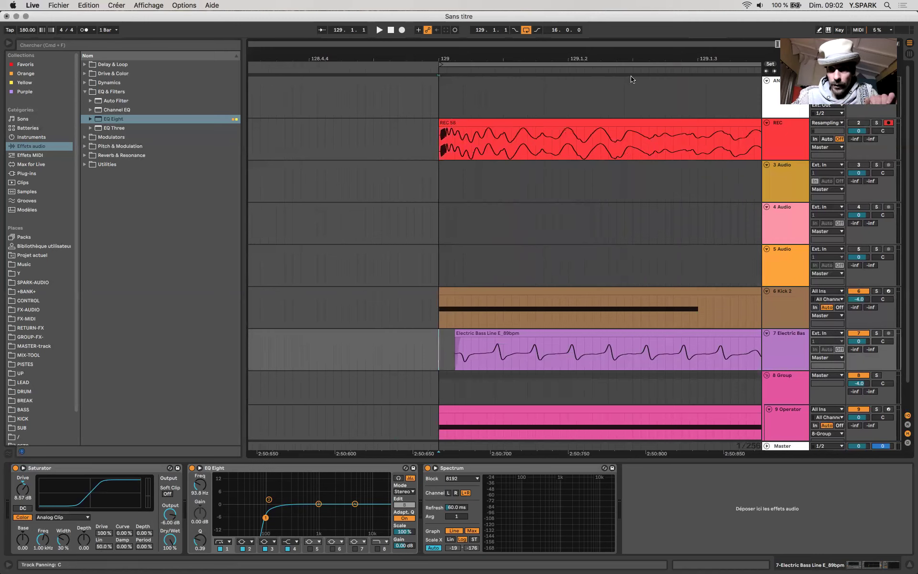
pyautogui.click(402, 30)
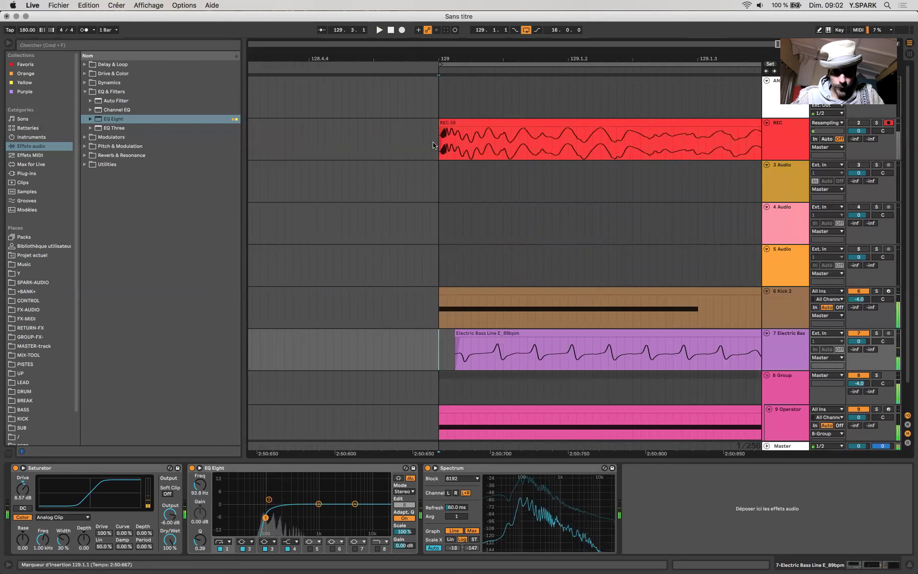
pyautogui.click(410, 131)
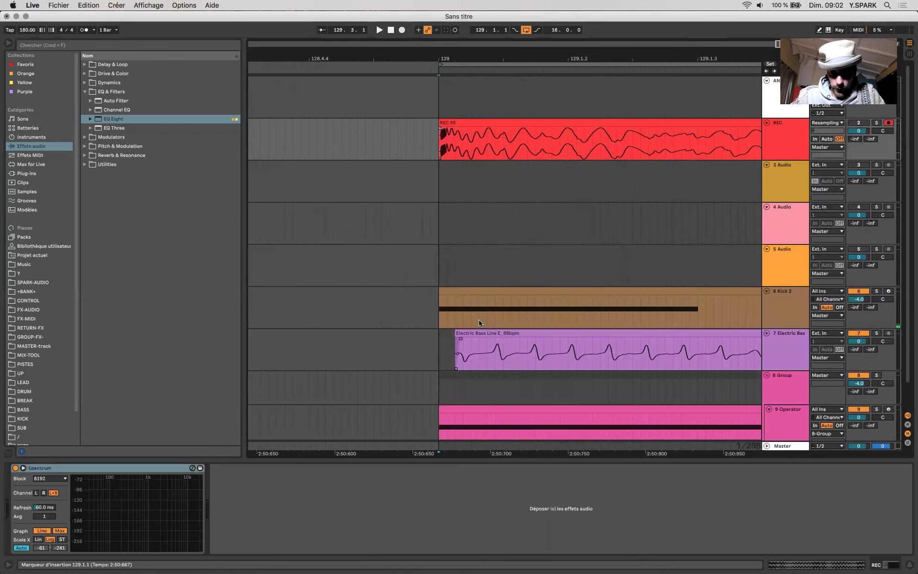
# Step: Open the Operator track's MIDI clip and shift its E1 note to start at 1.1.3
pyautogui.scroll(-2, 480, 324)
pyautogui.hscroll(2, 479, 324)
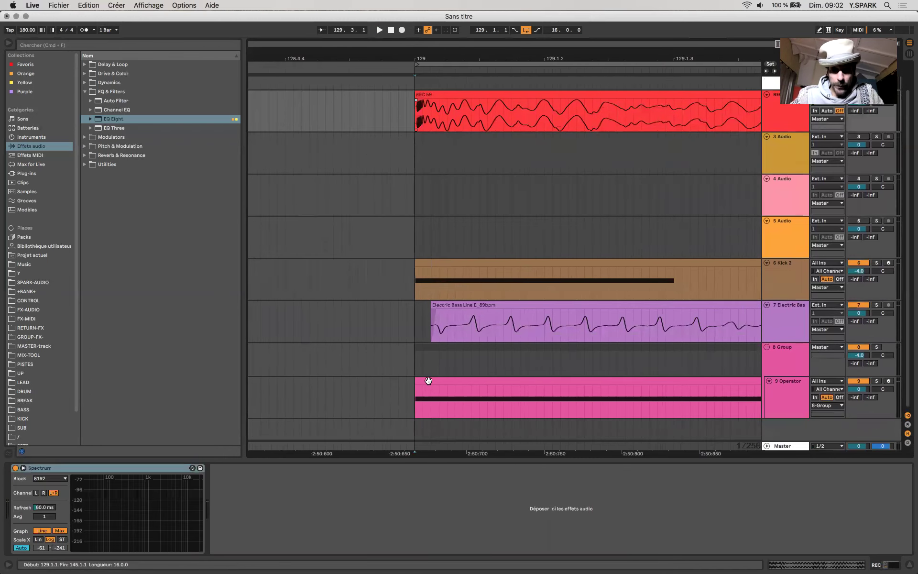
pyautogui.click(428, 380)
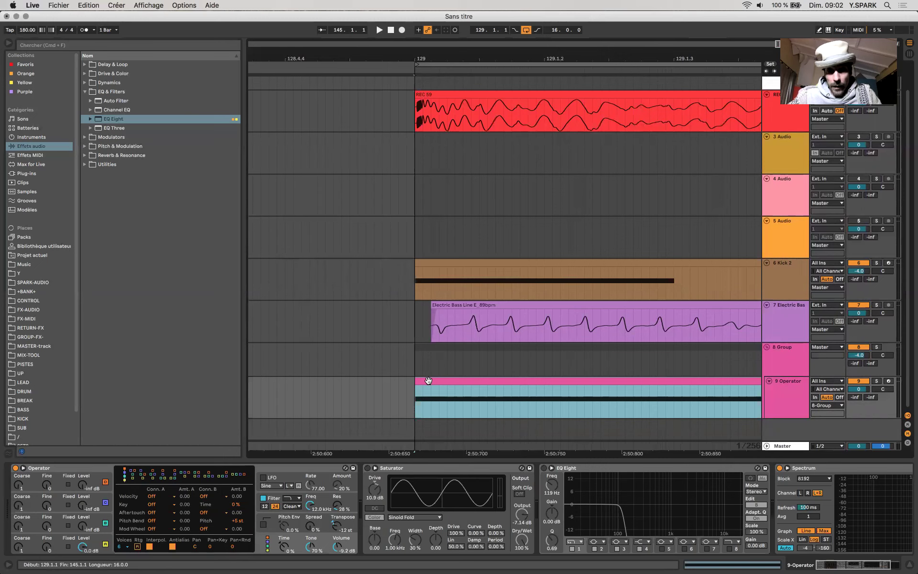
pyautogui.doubleClick(428, 381)
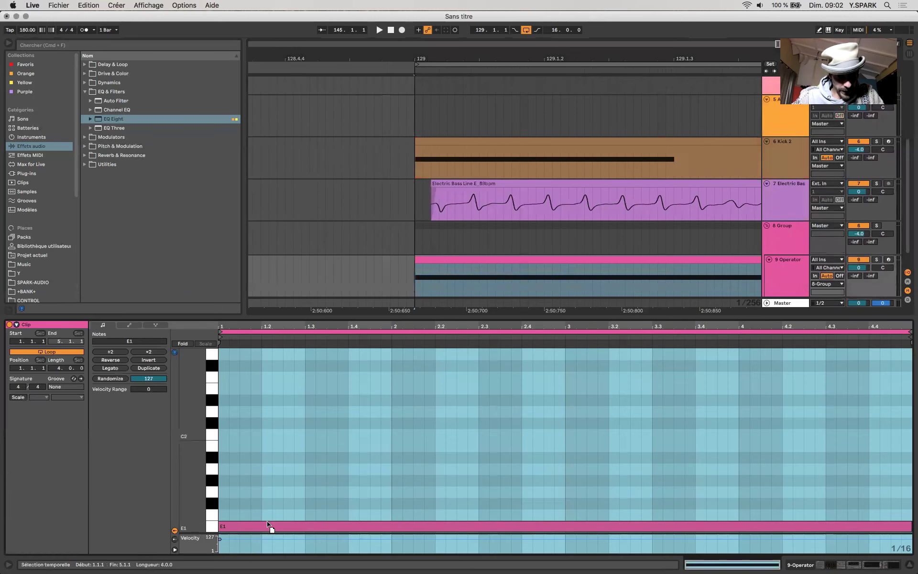
pyautogui.click(281, 524)
pyautogui.press('Right')
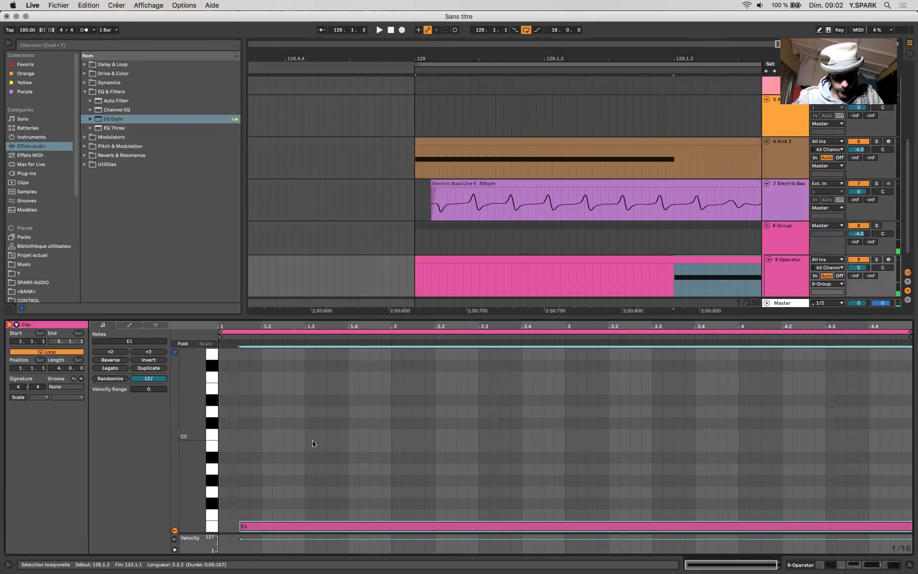
# Step: Move the Operator clip's E1 note back from 1.1.3 and place its start slightly after 1.1.1, off the grid
pyautogui.press('Left')
pyautogui.press('Left')
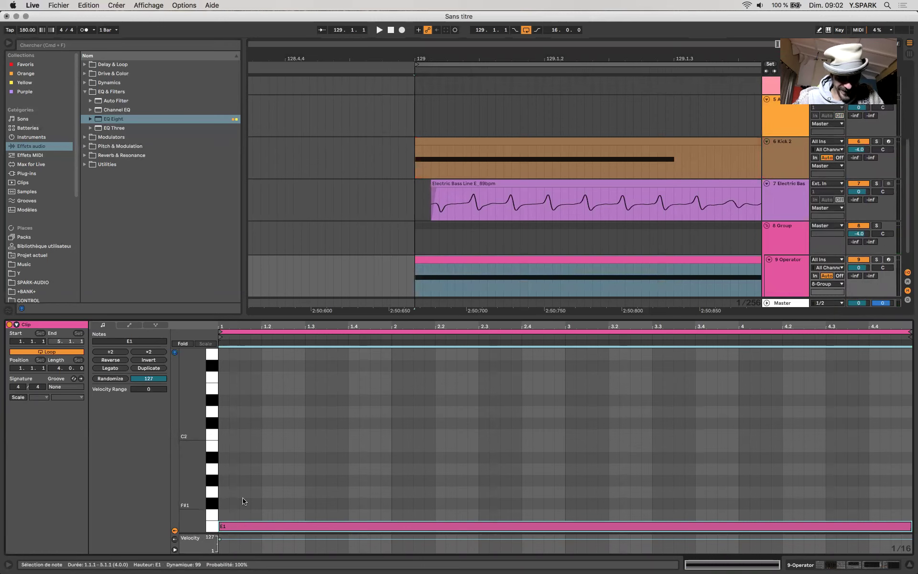
pyautogui.doubleClick(242, 501)
pyautogui.scroll(3, 254, 501)
pyautogui.press('Delete')
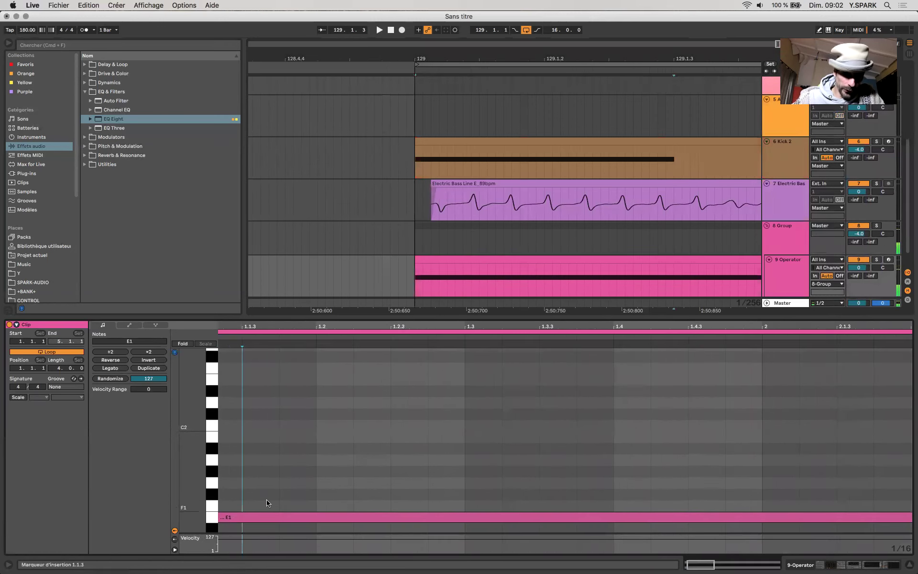
pyautogui.scroll(-4, 267, 502)
pyautogui.scroll(5, 267, 502)
pyautogui.hscroll(-3, 267, 502)
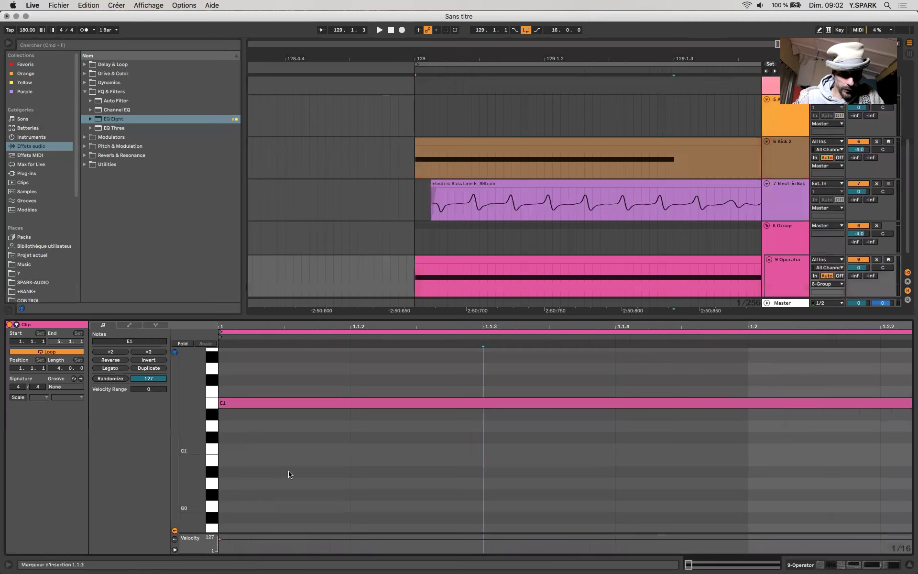
pyautogui.click(311, 403)
pyautogui.moveTo(311, 403); pyautogui.dragTo(305, 403)
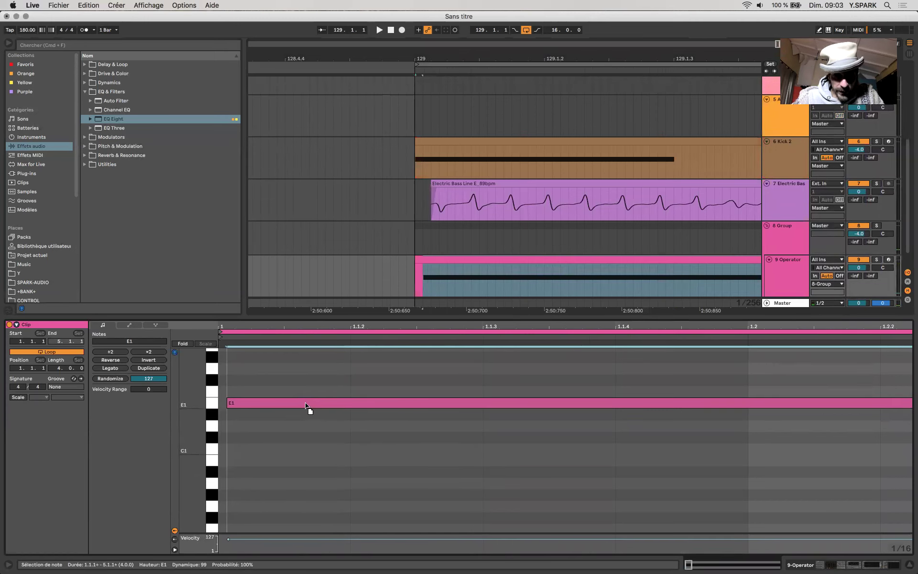
# Step: Resample the mix with the slightly delayed sub note onto the REC track from 129.1.1
pyautogui.click(414, 196)
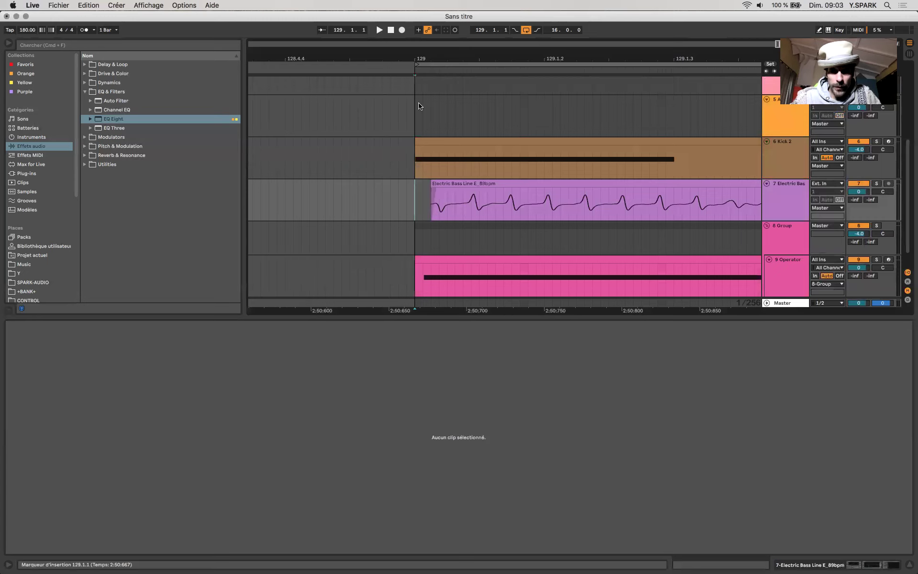
pyautogui.press('space')
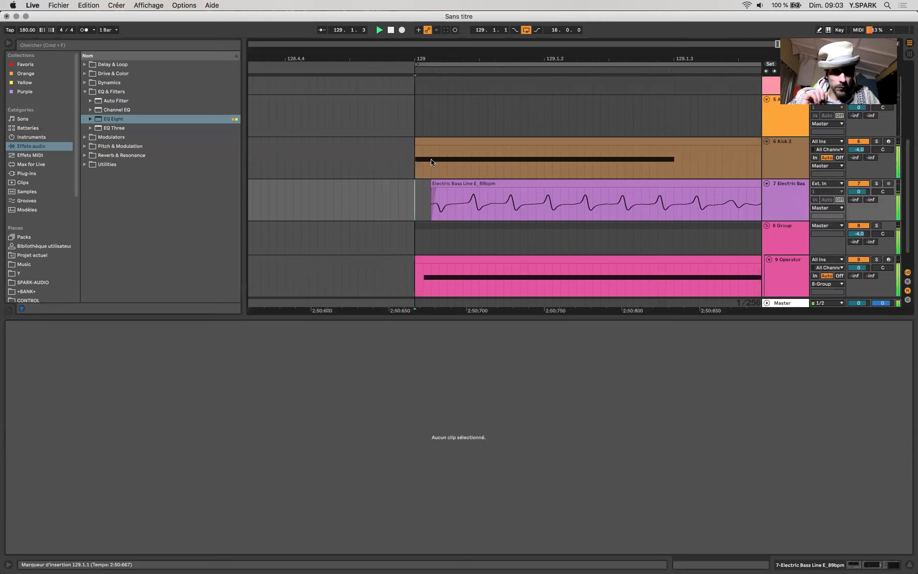
pyautogui.scroll(5, 427, 98)
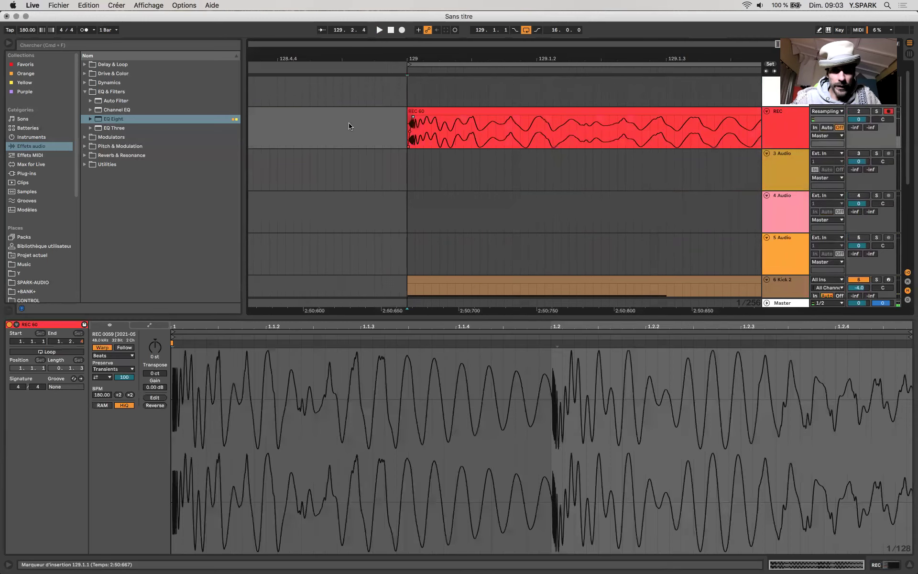
# Step: Examine the attack of the new REC clip at 129.1.1, highlighting the first 10 ms and the kick transient within it
pyautogui.click(420, 134)
pyautogui.keyDown('shift'); pyautogui.click(381, 132); pyautogui.keyUp('shift')
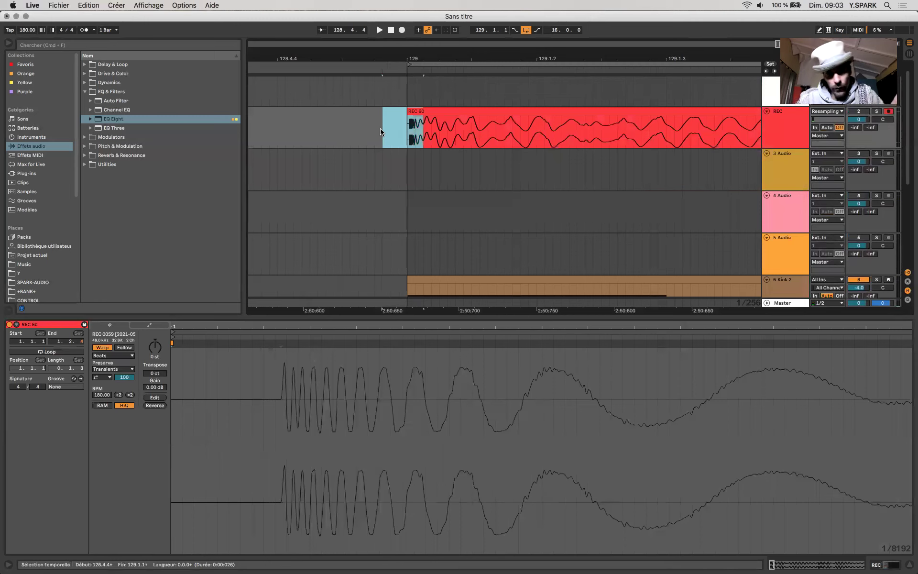
pyautogui.keyDown('shift'); pyautogui.click(402, 137); pyautogui.keyUp('shift')
pyautogui.keyDown('shift'); pyautogui.click(405, 137); pyautogui.keyUp('shift')
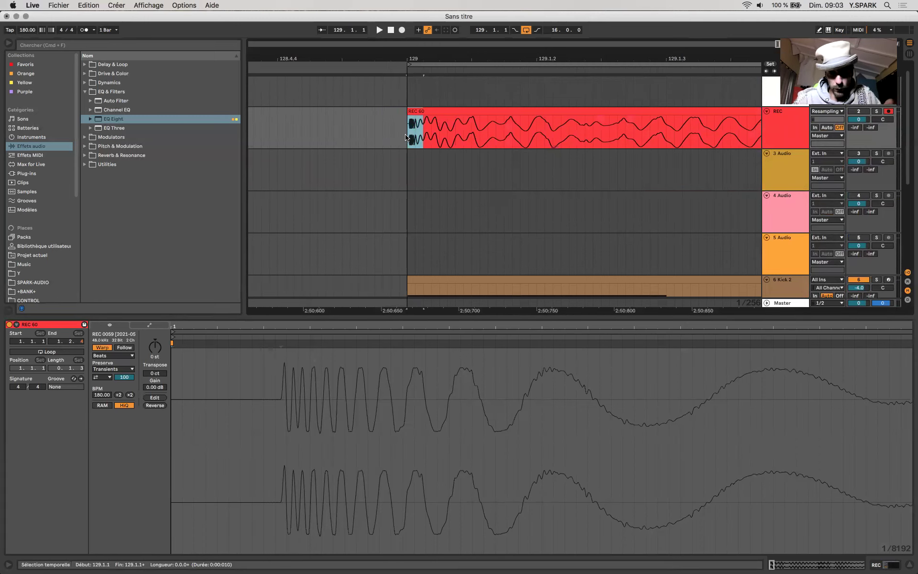
pyautogui.scroll(5, 405, 138)
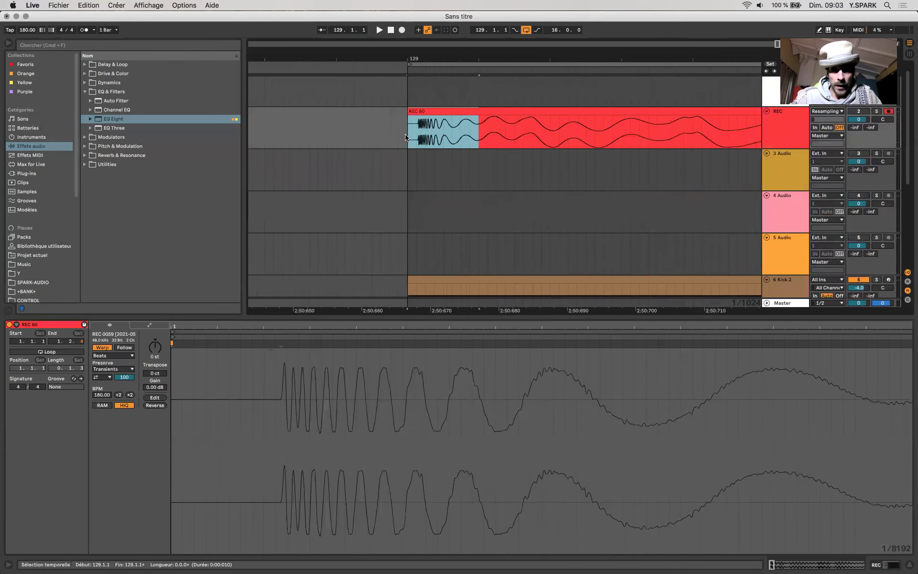
pyautogui.moveTo(425, 136); pyautogui.dragTo(459, 137)
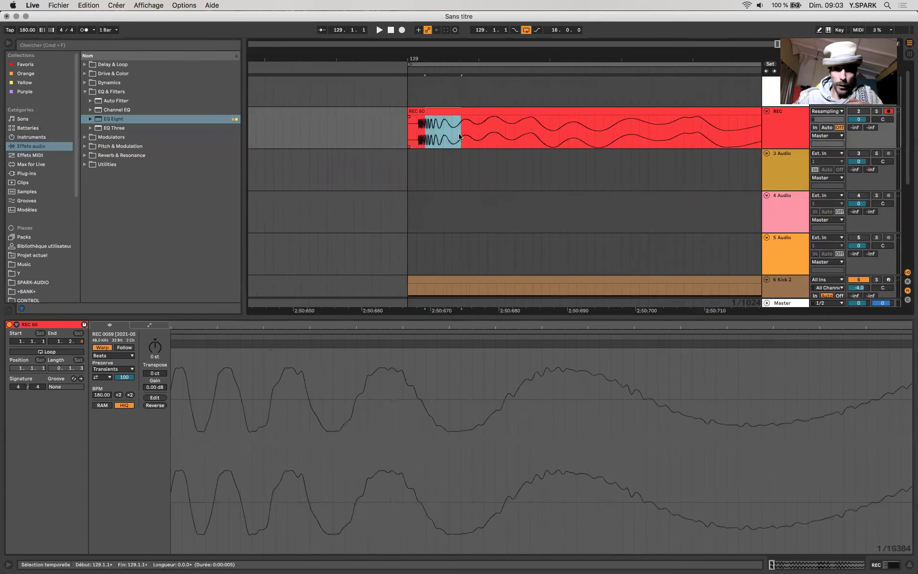
pyautogui.scroll(-3, 459, 137)
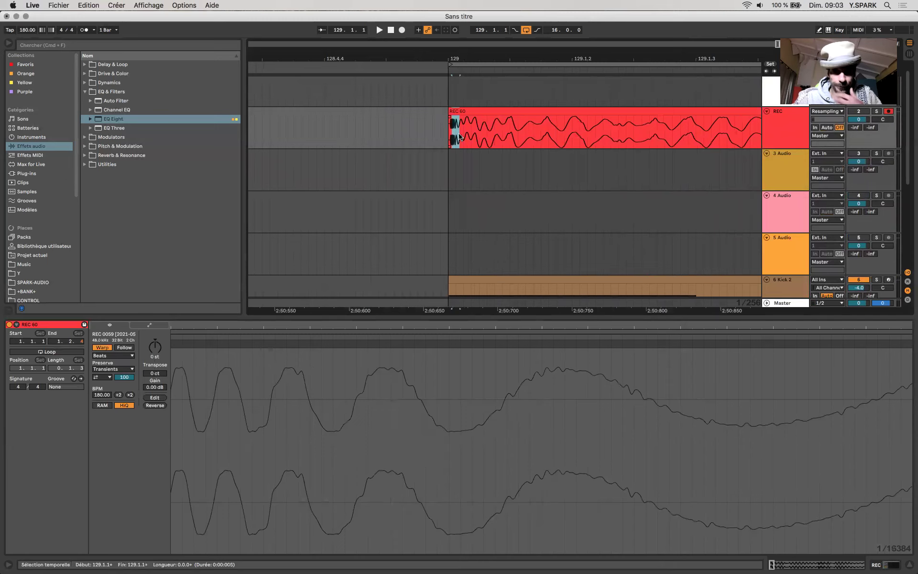
# Step: Hide the browser and compare the starts of the Kick 2, Electric Bass and Operator clips around 129.1.1
pyautogui.hscroll(5, 459, 136)
pyautogui.click(8, 44)
pyautogui.click(60, 217)
pyautogui.scroll(-3, 104, 245)
pyautogui.hscroll(-2, 104, 245)
pyautogui.scroll(-3, 104, 245)
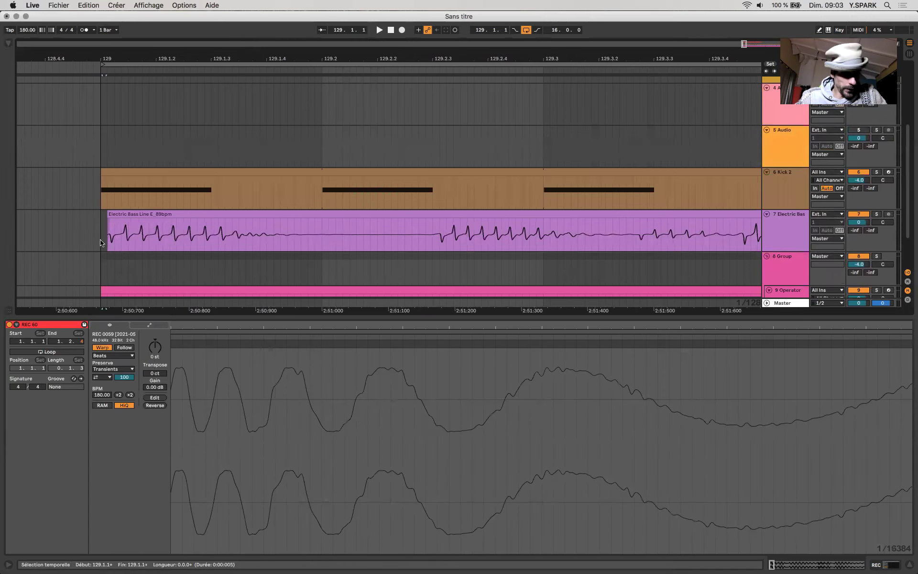
pyautogui.click(102, 244)
pyautogui.scroll(-1, 102, 243)
pyautogui.hscroll(-1, 102, 243)
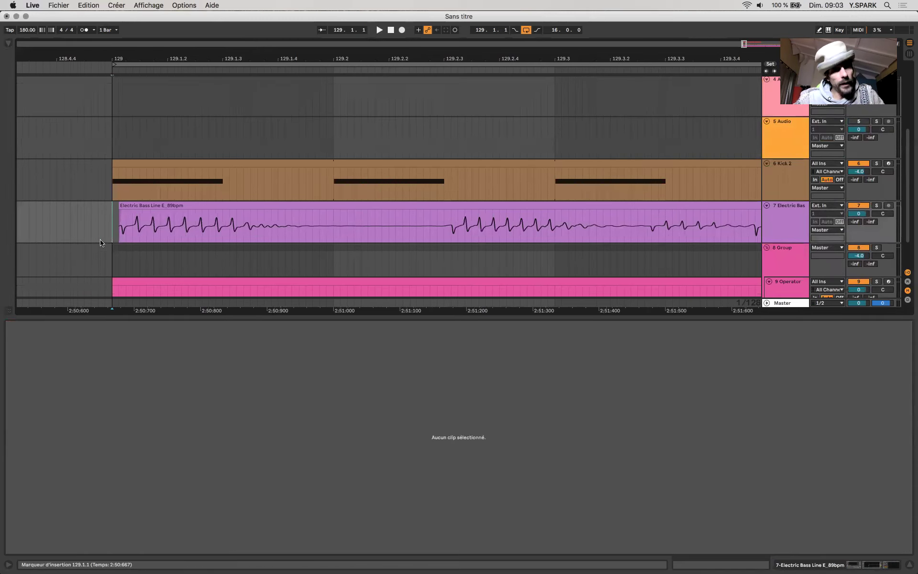
pyautogui.scroll(-1, 218, 216)
pyautogui.hscroll(-1, 218, 215)
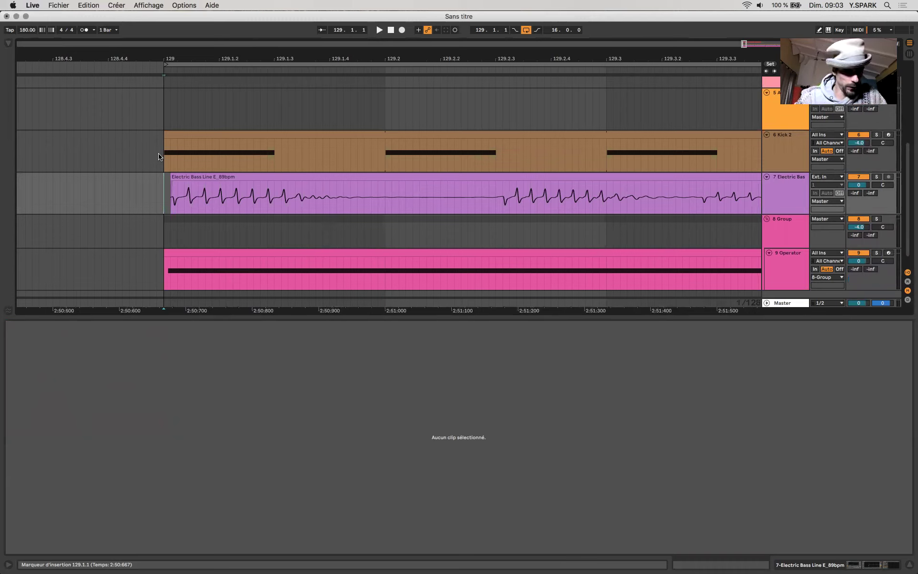
pyautogui.scroll(2, 176, 211)
pyautogui.scroll(-1, 176, 210)
pyautogui.scroll(-3, 167, 191)
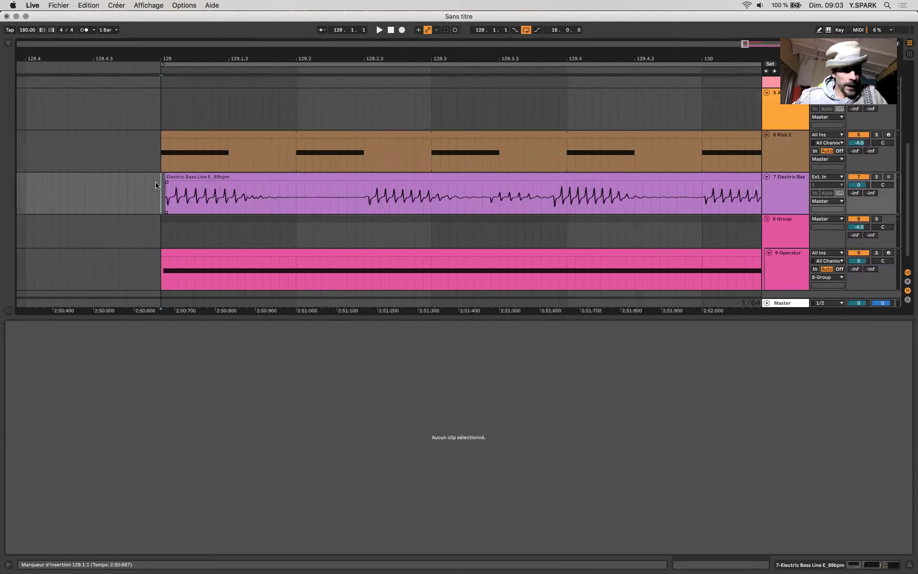
# Step: Select the first beat of the Kick 2 clip, 129.1.1 to 129.2.1, and hide the clip view to show all tracks
pyautogui.click(162, 172)
pyautogui.moveTo(162, 170); pyautogui.dragTo(292, 158)
pyautogui.scroll(3, 291, 157)
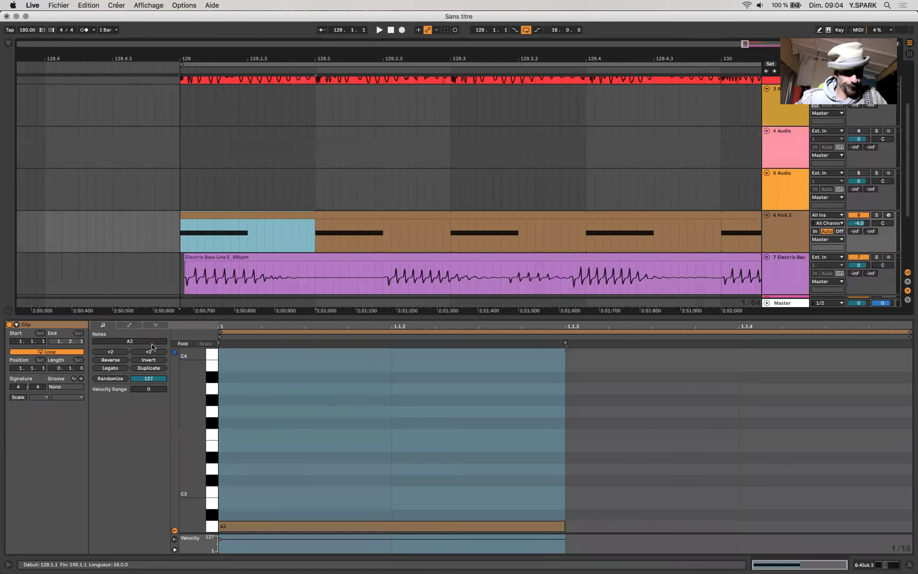
pyautogui.doubleClick(145, 316)
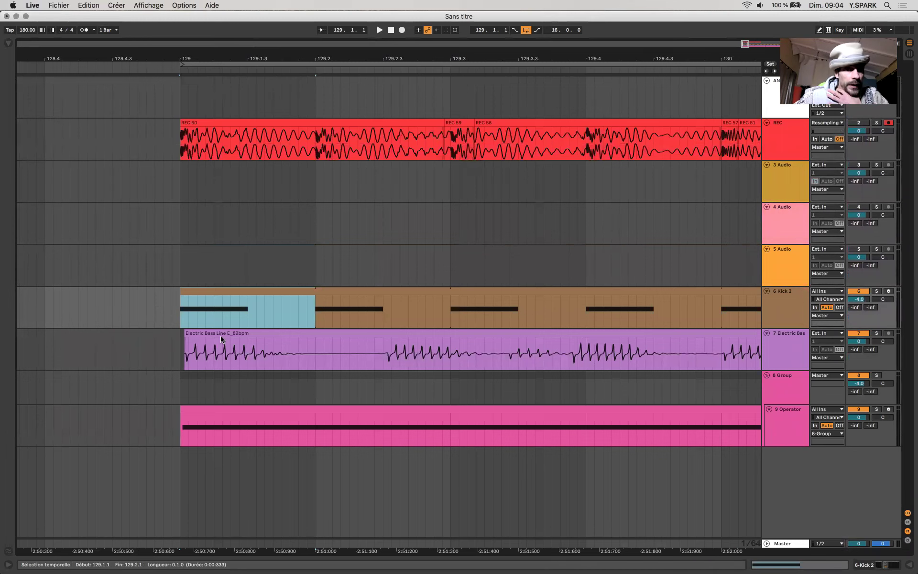
# Step: Examine the REC clip's first beat against the other tracks, highlighting the attack around 129.1.1 and the span up to 129.1.3
pyautogui.click(205, 408)
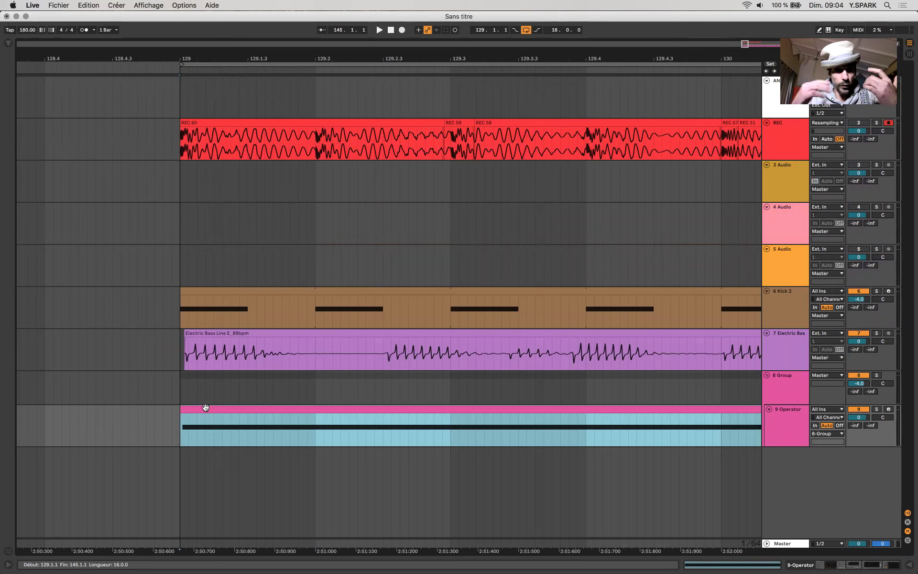
pyautogui.click(182, 158)
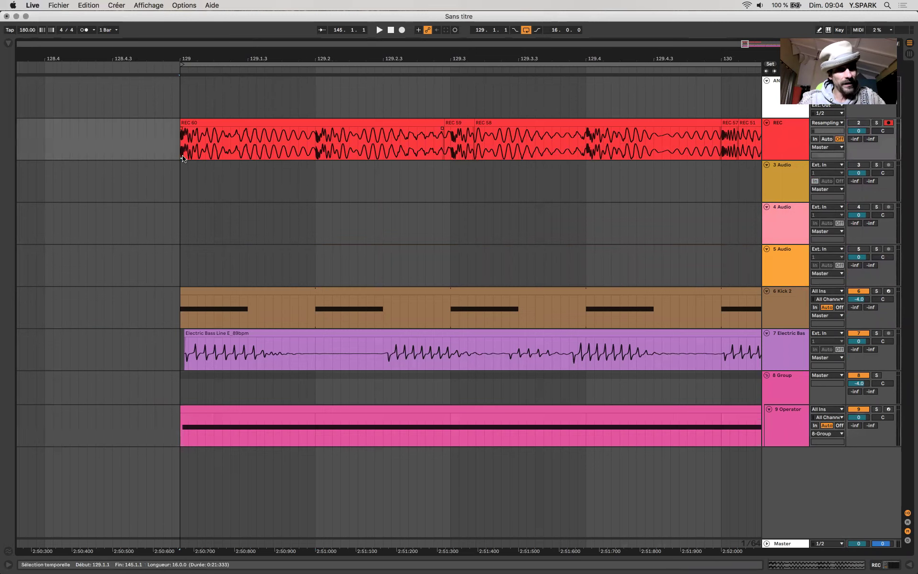
pyautogui.rightClick(190, 144)
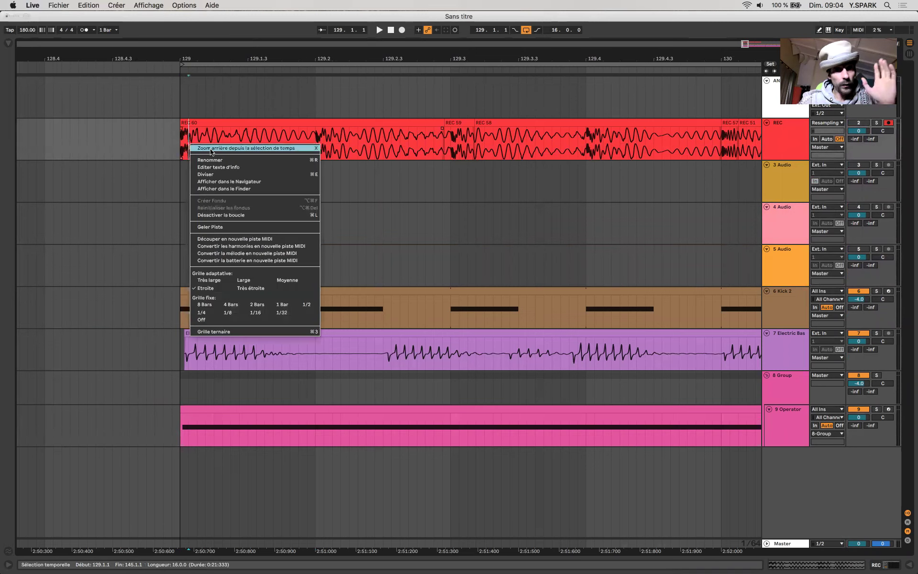
pyautogui.click(160, 148)
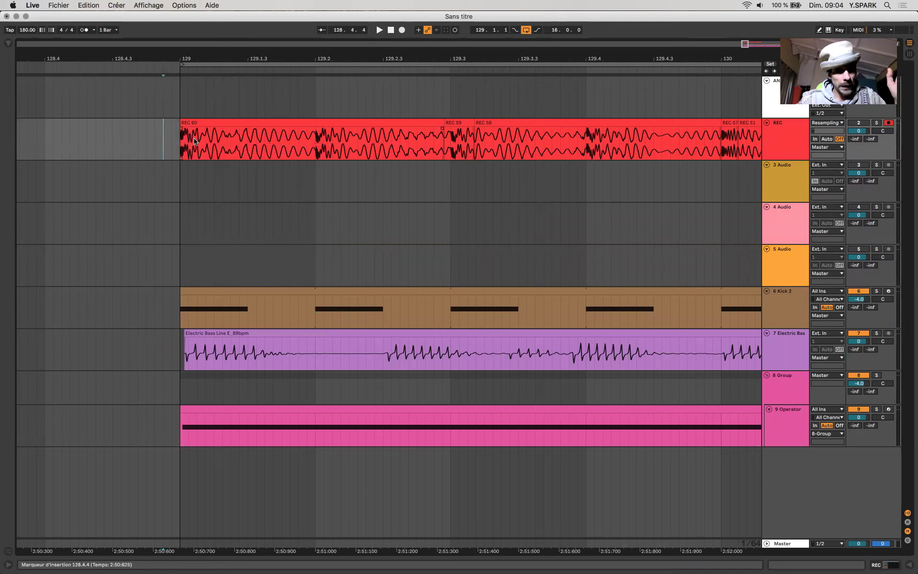
pyautogui.moveTo(198, 142); pyautogui.dragTo(174, 140)
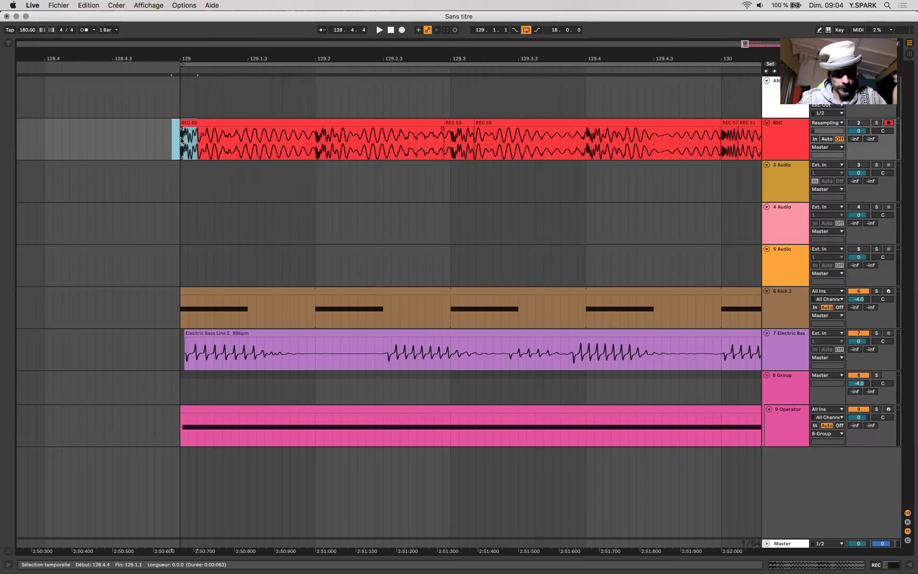
pyautogui.moveTo(180, 139); pyautogui.dragTo(332, 143)
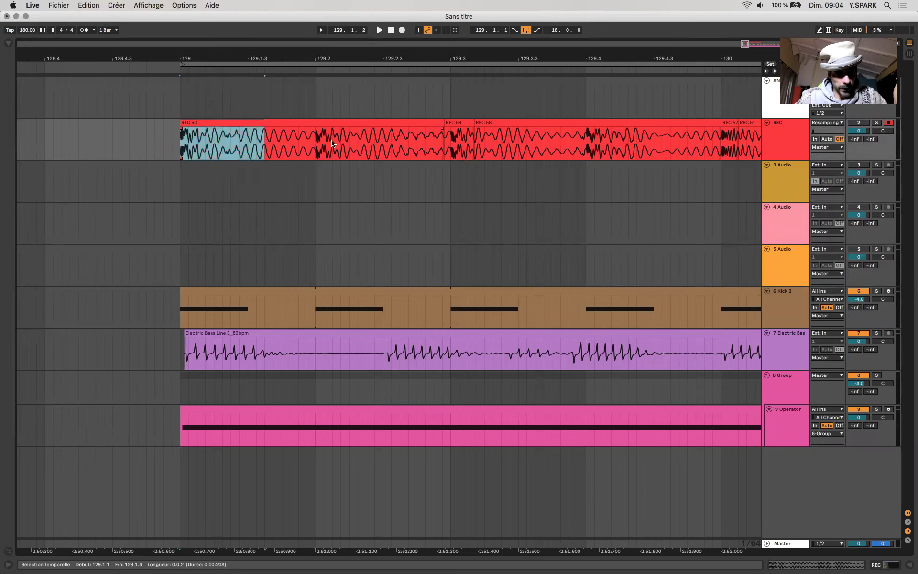
# Step: Open the Operator and Kick 2 MIDI clips in turn to compare their note placement
pyautogui.click(238, 293)
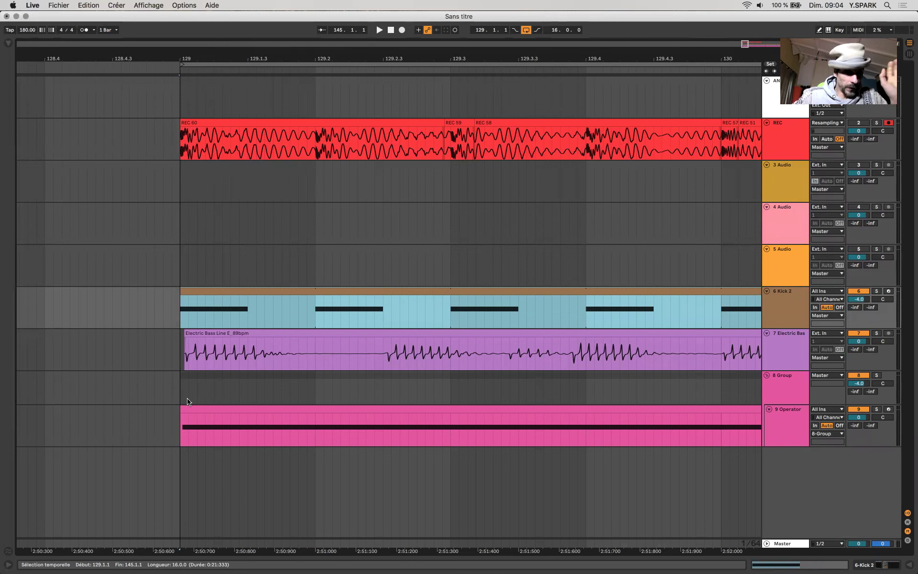
pyautogui.doubleClick(195, 408)
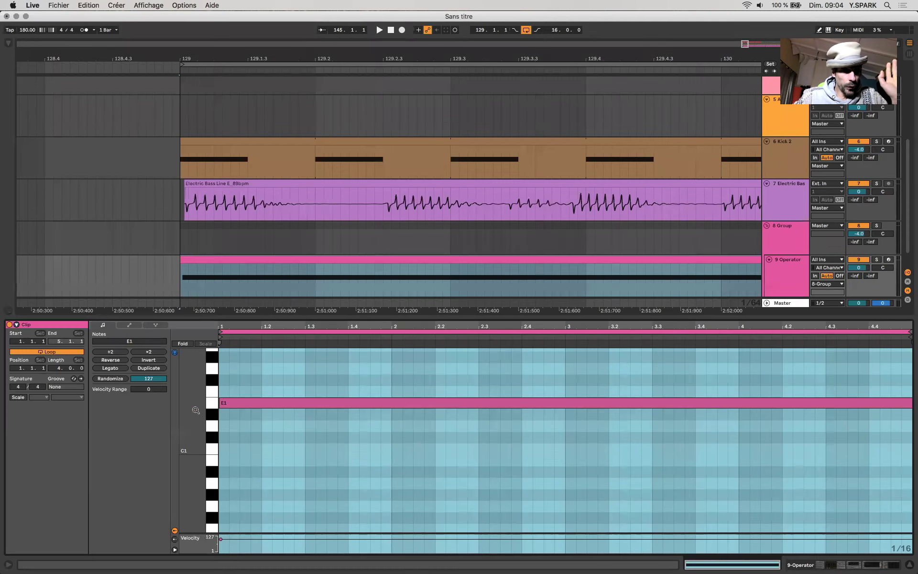
pyautogui.click(237, 162)
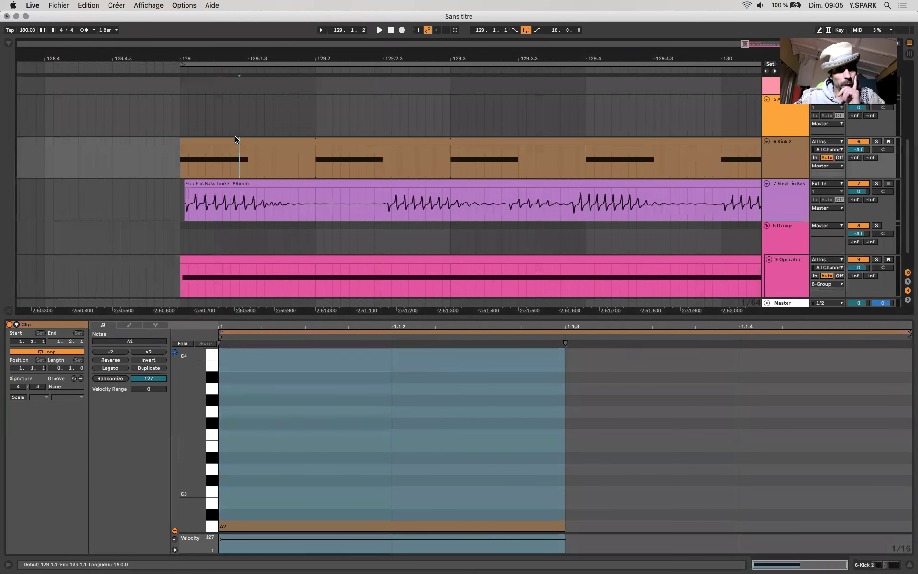
pyautogui.click(238, 144)
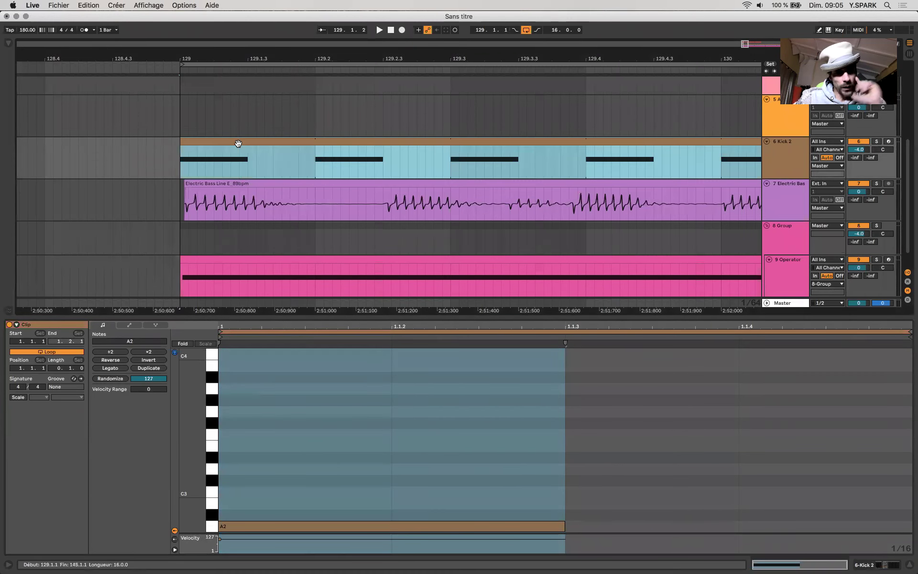
# Step: Shift the Operator clip's E1 note to start at 1.1.3 and shorten the clip's loop to one beat, ending at 1.2.1
pyautogui.click(220, 257)
pyautogui.click(268, 403)
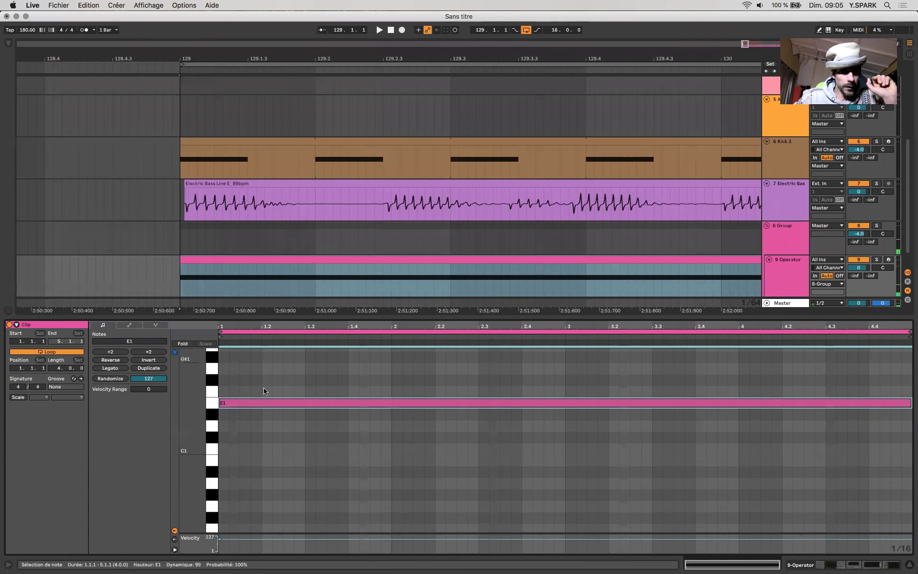
pyautogui.moveTo(267, 403)
pyautogui.mouseDown()
pyautogui.moveTo(291, 404)
pyautogui.moveTo(280, 403)
pyautogui.mouseUp()
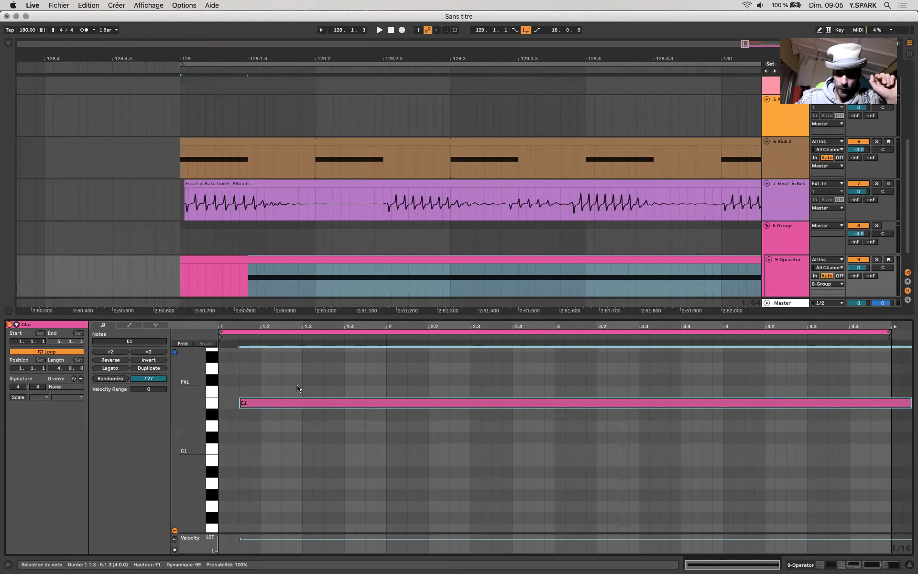
pyautogui.click(343, 349)
pyautogui.moveTo(344, 349); pyautogui.dragTo(260, 348)
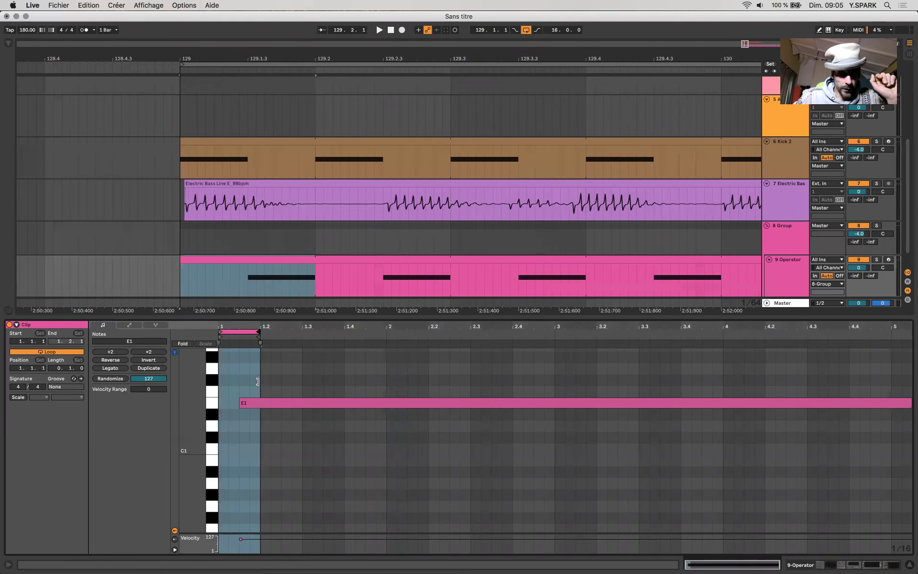
# Step: Play the arrangement from 129.1.1 to hear the offbeat sub with the kick and bass
pyautogui.click(182, 155)
pyautogui.press('space')
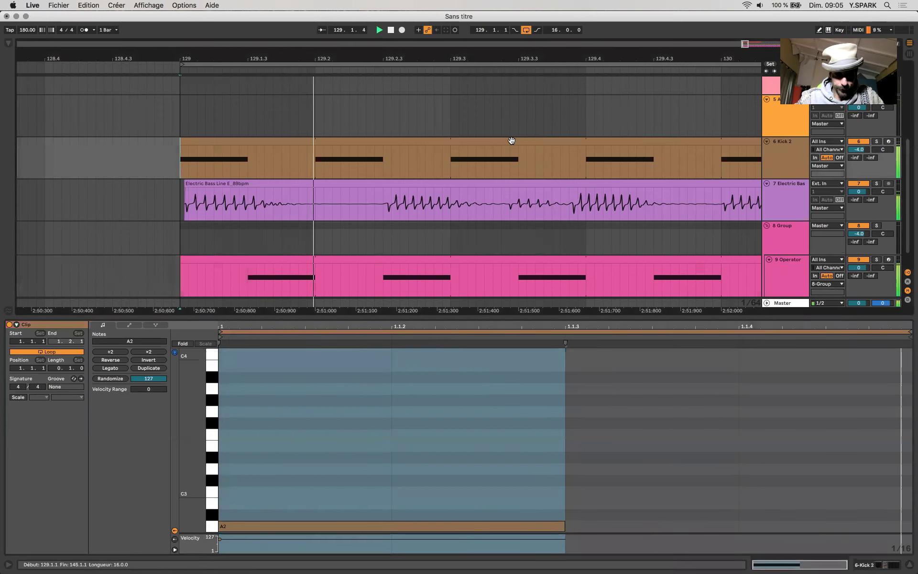
pyautogui.scroll(-5, 295, 227)
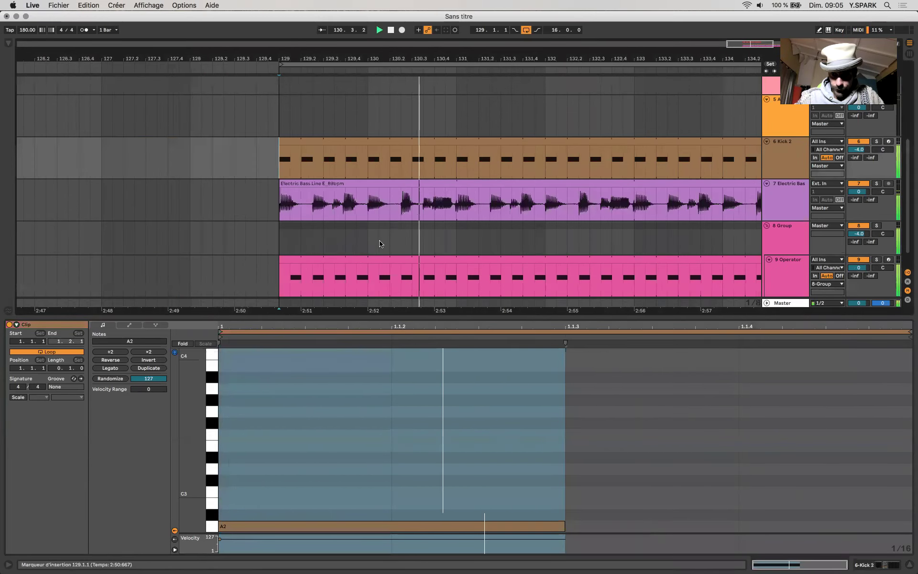
# Step: Solo the Operator and Kick 2 tracks together and replay them from 129.1.1
pyautogui.click(877, 260)
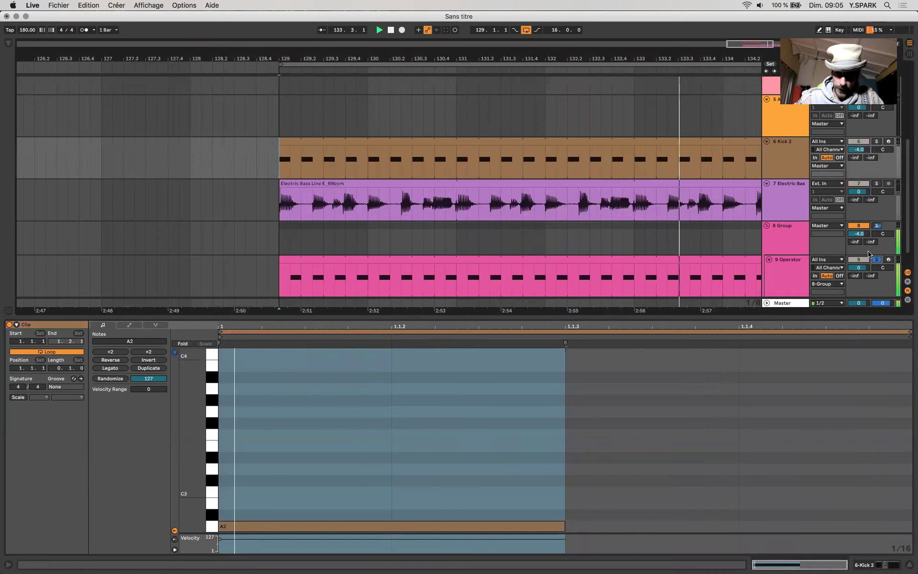
pyautogui.press('space')
pyautogui.click(877, 141)
pyautogui.press('space')
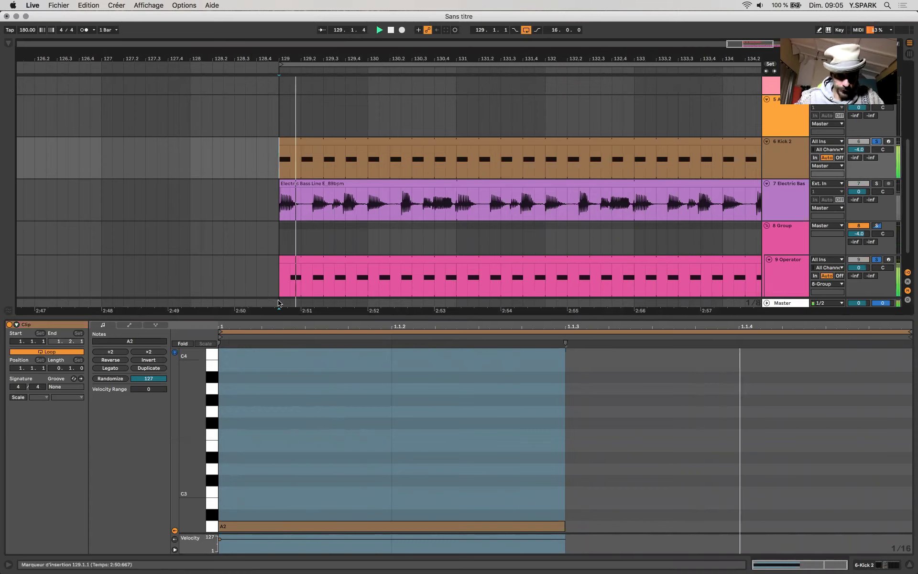
# Step: Nudge the Operator clip's E1 note slightly past 1.1.3 and shorten it to end just before 1.2.1
pyautogui.click(285, 258)
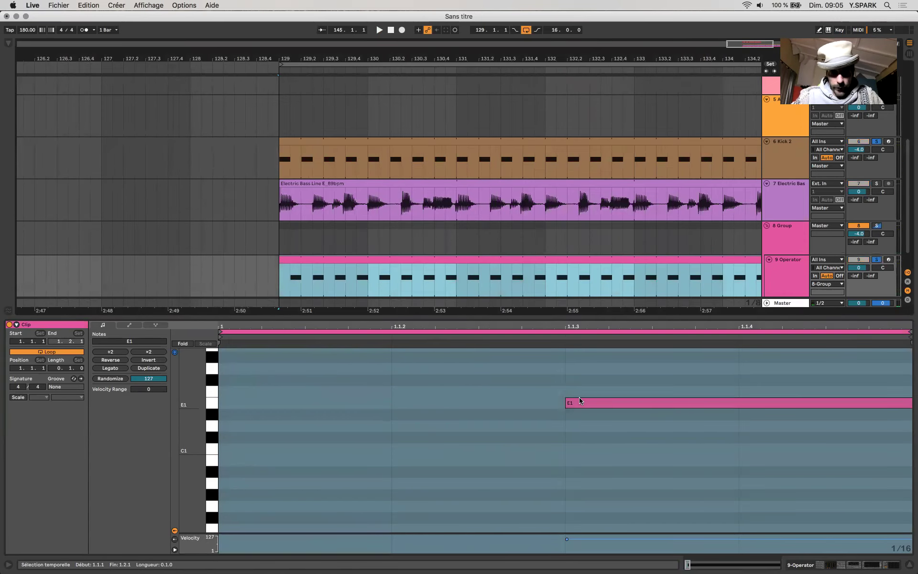
pyautogui.moveTo(582, 403); pyautogui.dragTo(588, 405)
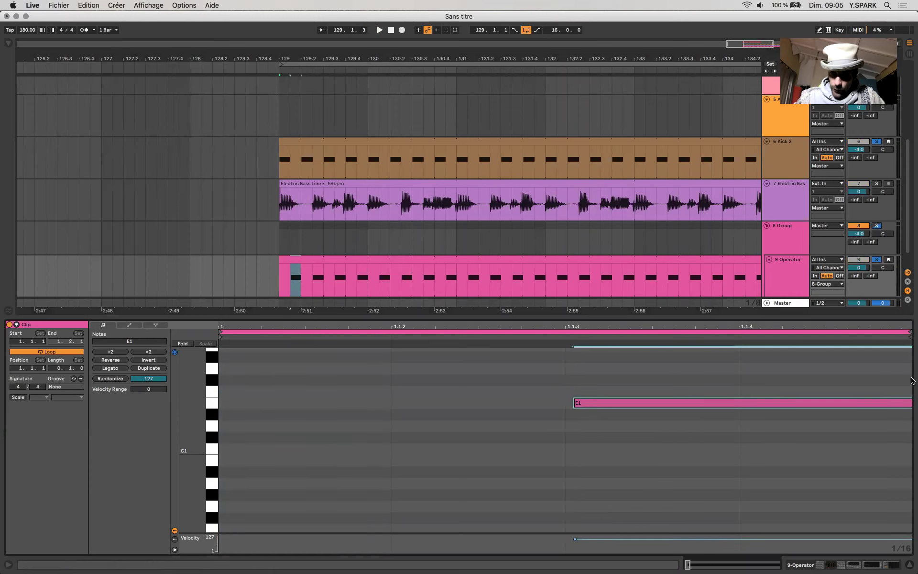
pyautogui.scroll(-5, 836, 404)
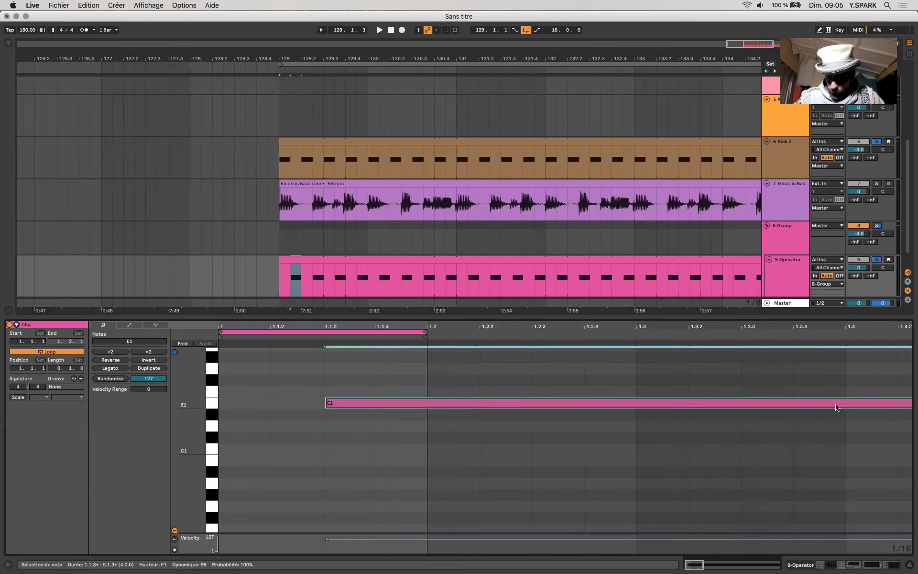
pyautogui.click(899, 407)
pyautogui.hotkey('shift', 'Left')
pyautogui.hotkey('shift', 'Left')
pyautogui.hotkey('shift', 'Left')
pyautogui.hotkey('shift', 'Left')
pyautogui.hotkey('shift', 'Left')
pyautogui.hotkey('shift', 'Left')
pyautogui.hotkey('shift', 'Left')
pyautogui.hotkey('shift', 'Left')
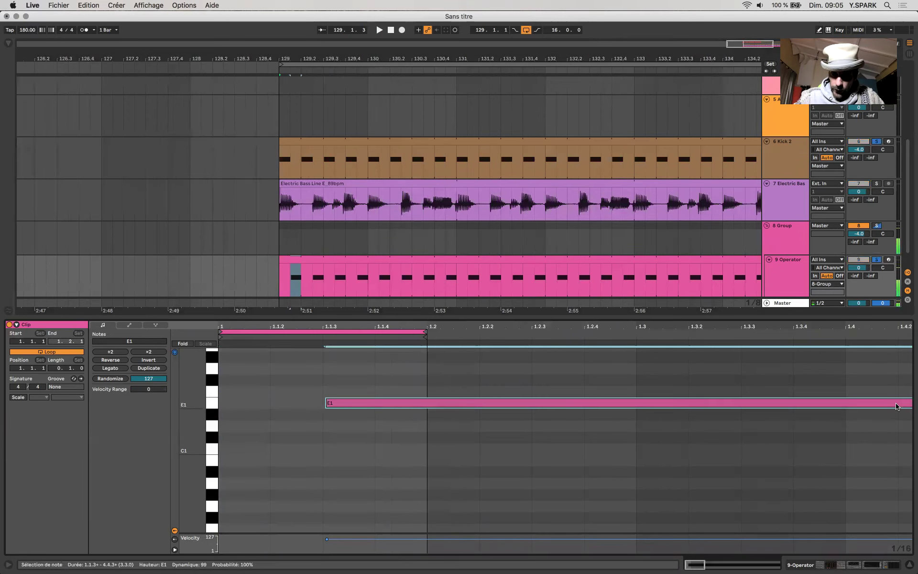
pyautogui.scroll(-5, 896, 406)
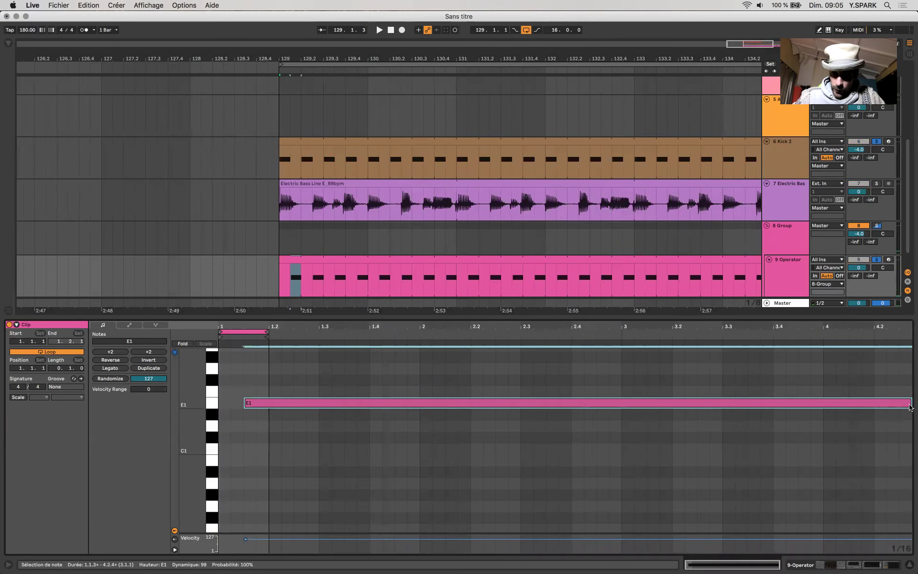
pyautogui.moveTo(910, 403); pyautogui.dragTo(266, 449)
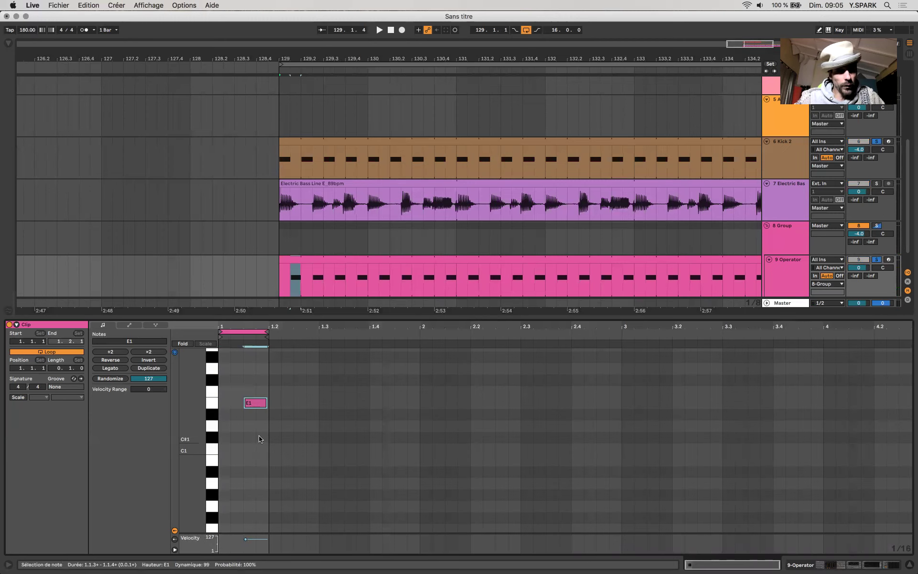
# Step: Play the soloed Kick 2 and Operator tracks to hear the shortened sub note against the kick
pyautogui.scroll(2, 260, 438)
pyautogui.scroll(2, 260, 438)
pyautogui.scroll(2, 260, 438)
pyautogui.press('space')
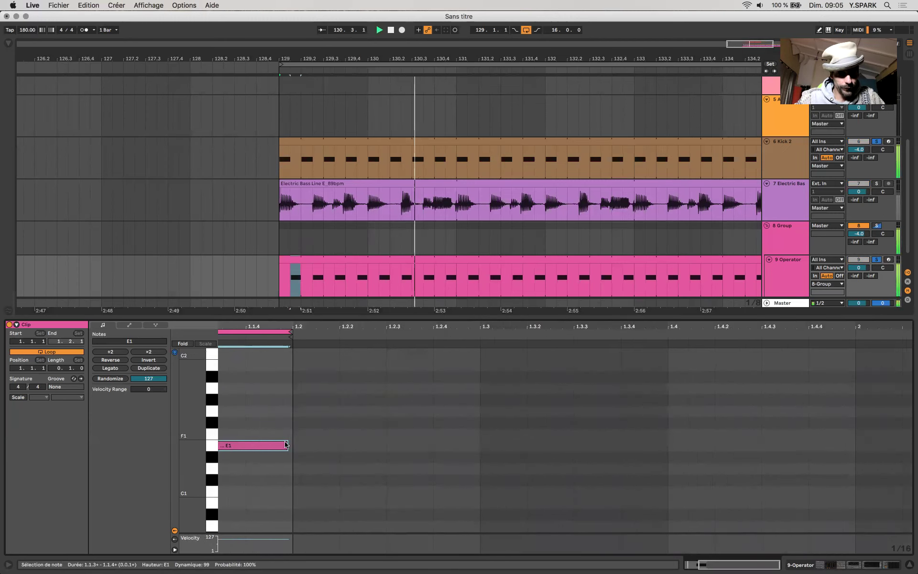
# Step: Shape Operator's volume envelope with a 152 ms decay and 0.0 dB sustain, checking it during playback
pyautogui.click(854, 566)
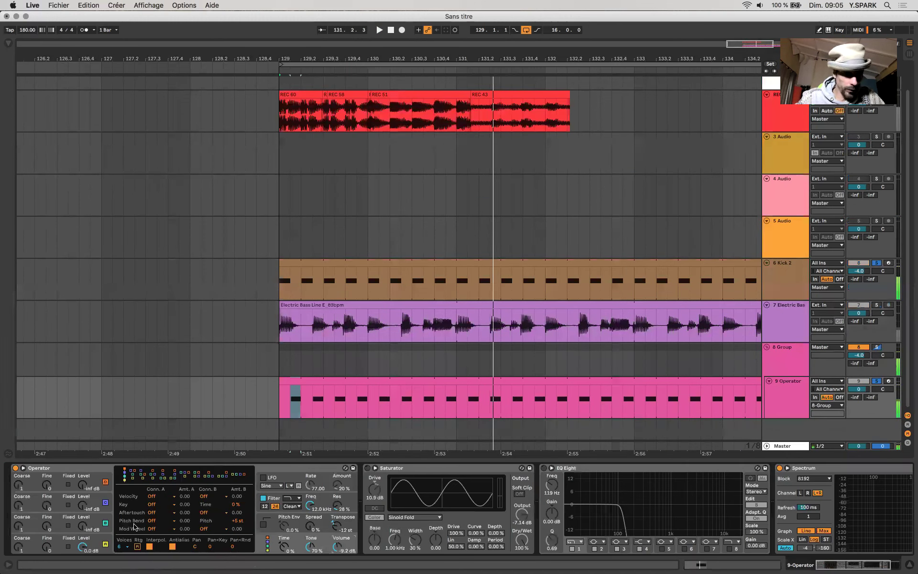
pyautogui.moveTo(160, 470); pyautogui.dragTo(158, 497)
pyautogui.click(378, 28)
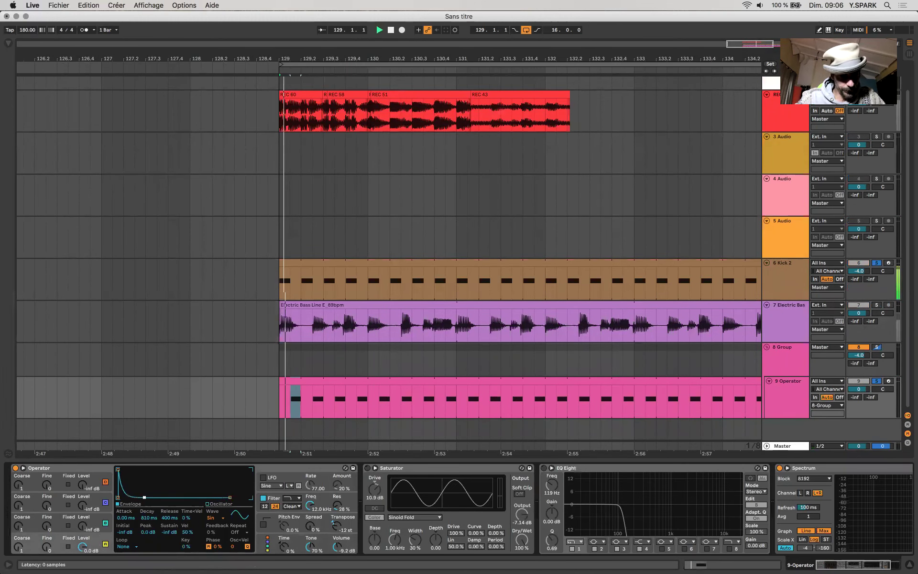
pyautogui.moveTo(127, 470); pyautogui.dragTo(138, 472)
# Step: Resample the soloed kick and sub onto the REC track, starting from 129.1.1
pyautogui.click(282, 355)
pyautogui.scroll(1, 282, 355)
pyautogui.scroll(1, 281, 355)
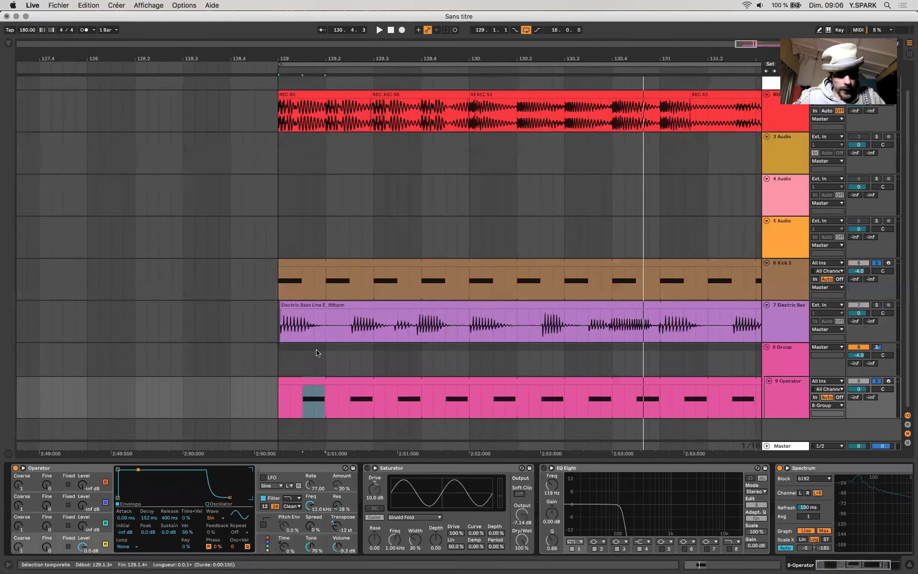
pyautogui.click(286, 281)
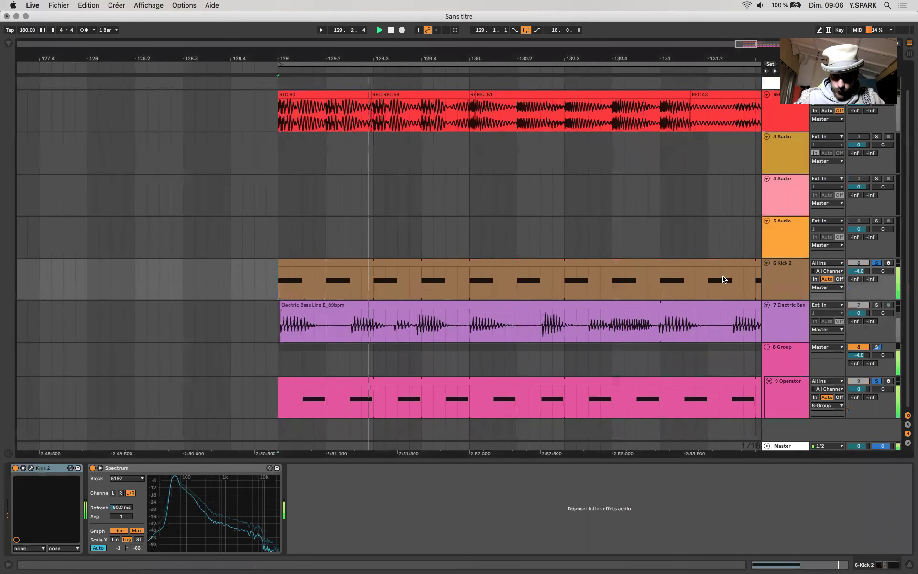
pyautogui.scroll(2, 381, 252)
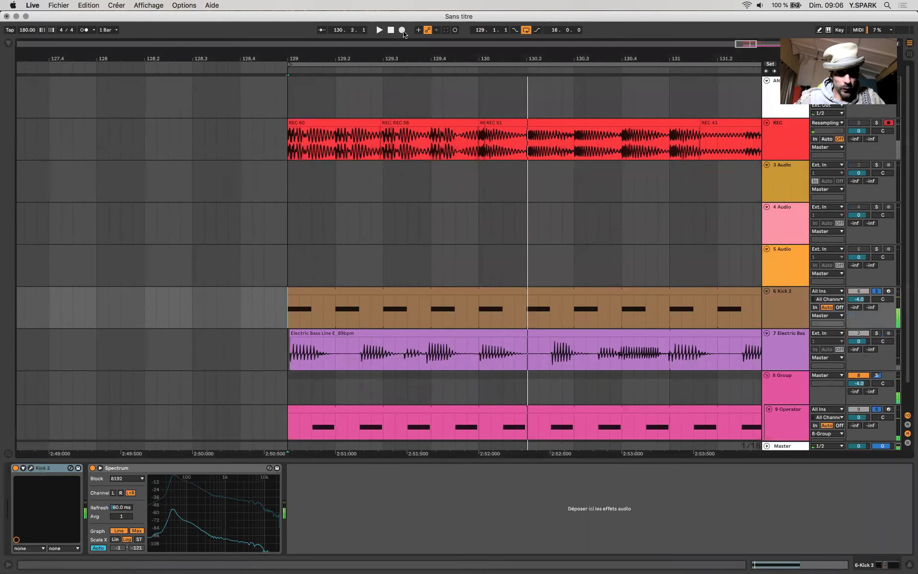
pyautogui.click(403, 30)
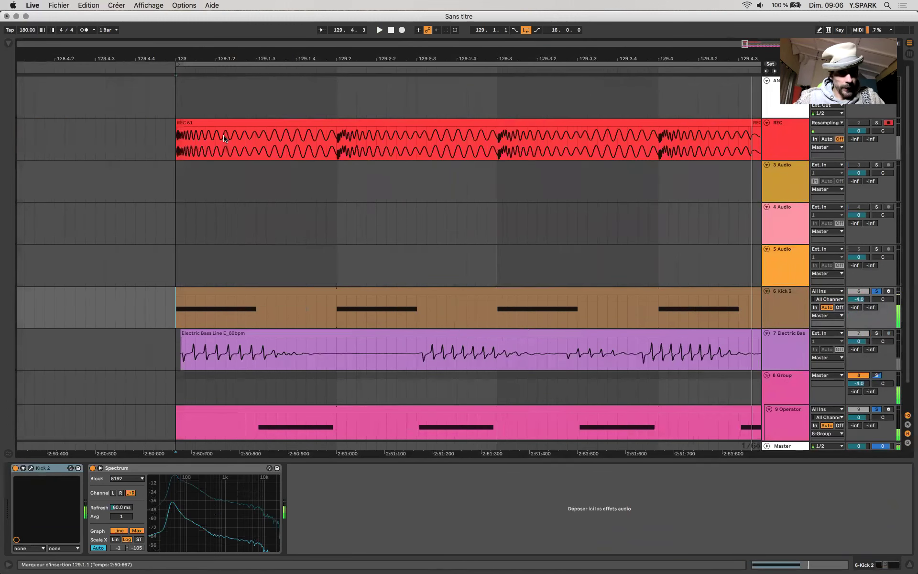
# Step: Examine the new recording around 129.2.1, comparing the end of the sub's waveform with the kick's attack
pyautogui.moveTo(248, 144); pyautogui.dragTo(270, 145)
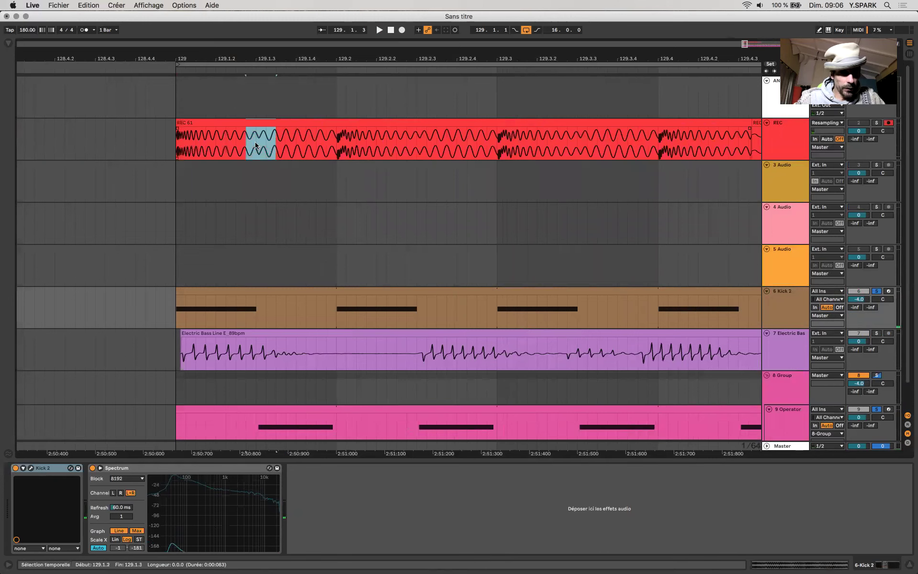
pyautogui.moveTo(177, 143); pyautogui.dragTo(360, 140)
pyautogui.click(336, 152)
pyautogui.scroll(3, 336, 152)
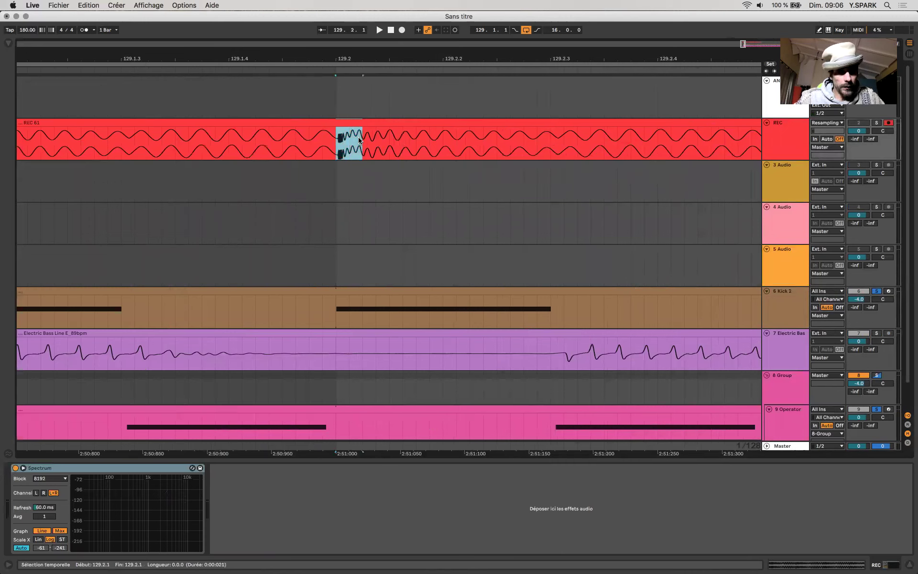
pyautogui.moveTo(309, 143); pyautogui.dragTo(328, 142)
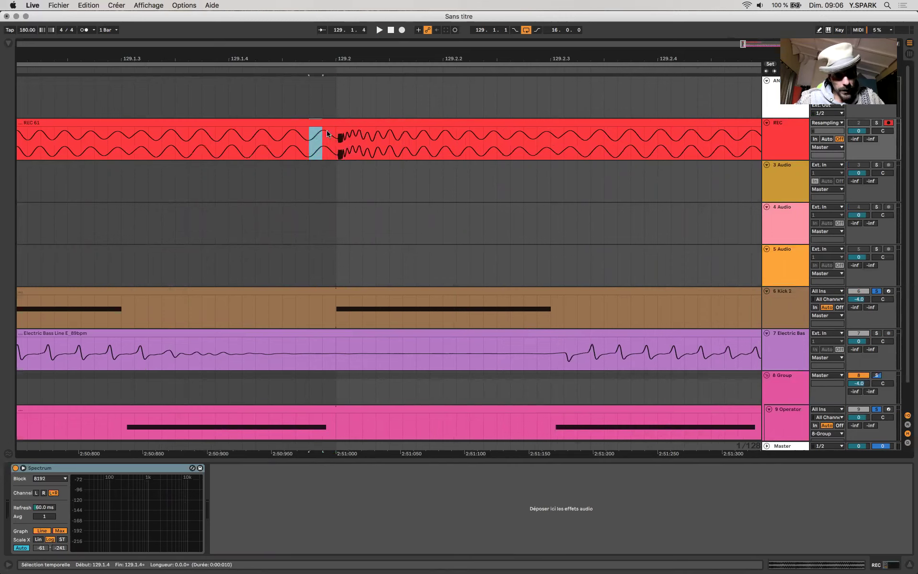
pyautogui.moveTo(345, 148); pyautogui.dragTo(364, 148)
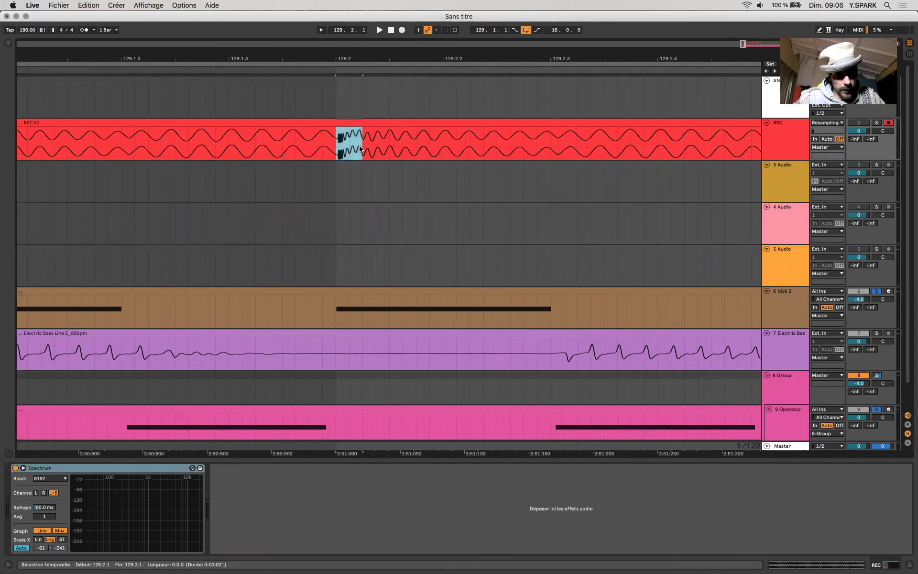
# Step: Select the first few milliseconds of the kick transient just after 129.2.1 in the recording to inspect its junction with the sub
pyautogui.scroll(5, 364, 143)
pyautogui.click(308, 148)
pyautogui.moveTo(307, 149); pyautogui.dragTo(330, 144)
pyautogui.click(303, 142)
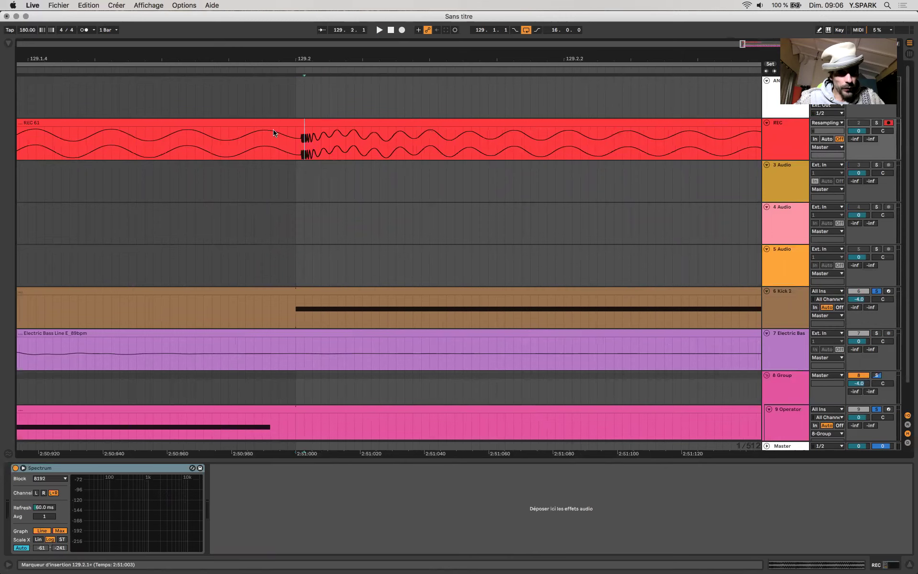
pyautogui.keyDown('shift'); pyautogui.click(312, 142); pyautogui.keyUp('shift')
pyautogui.keyDown('shift'); pyautogui.click(324, 142); pyautogui.keyUp('shift')
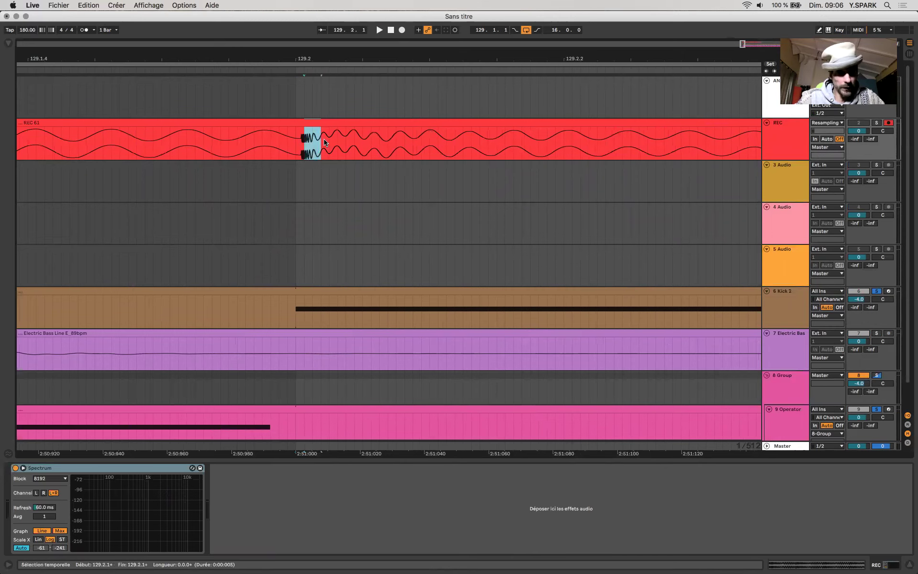
pyautogui.scroll(-3, 324, 142)
pyautogui.scroll(-2, 324, 142)
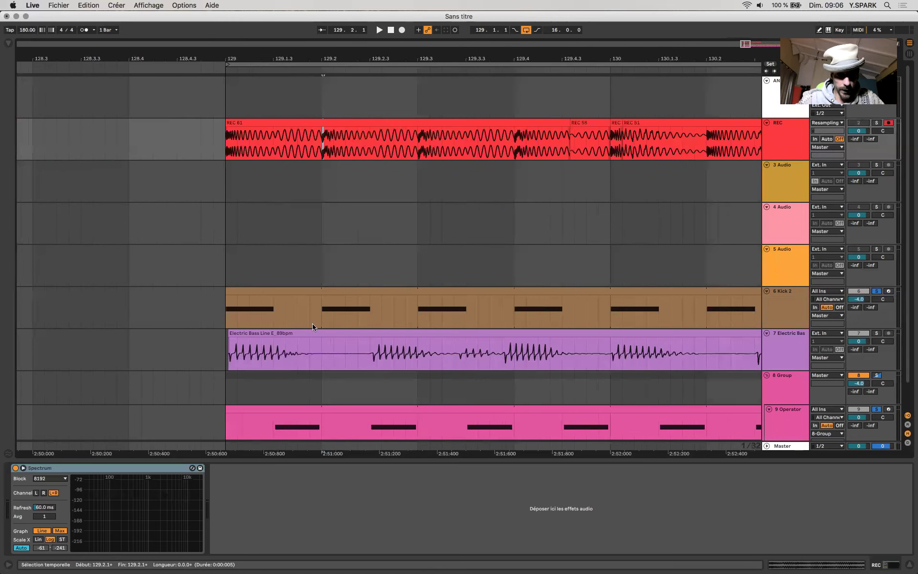
# Step: Move the Operator clip's E1 note back to 1.1.3 and lengthen it to end at about 1.2.1
pyautogui.click(317, 409)
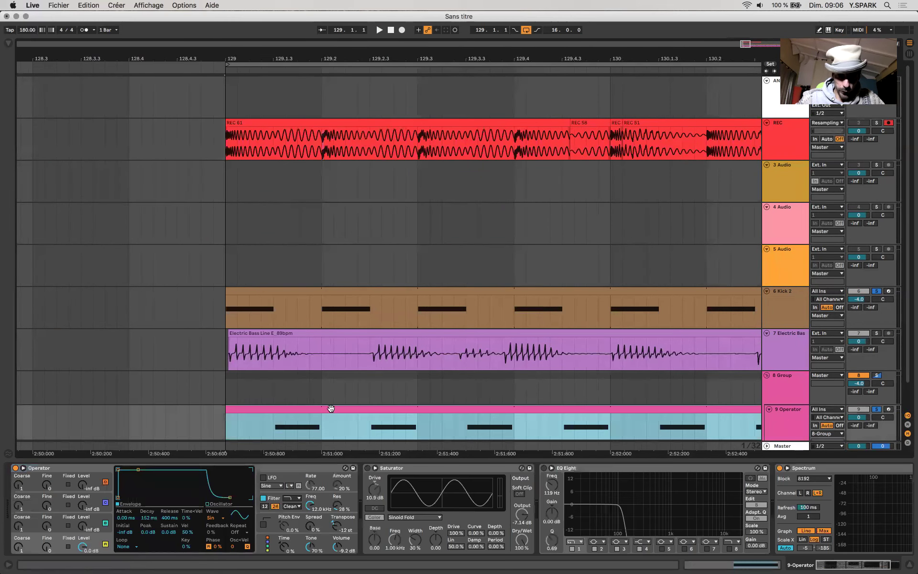
pyautogui.doubleClick(325, 412)
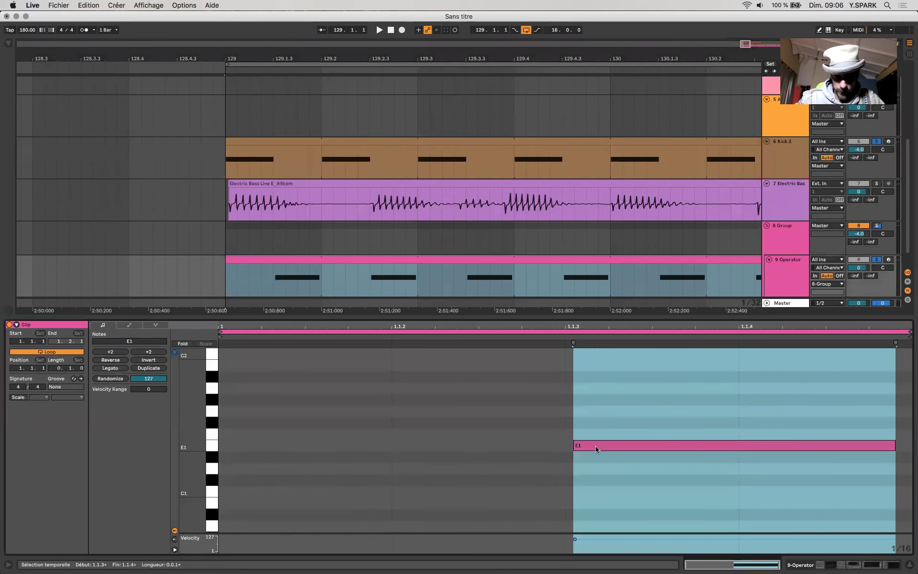
pyautogui.click(602, 446)
pyautogui.press('Left')
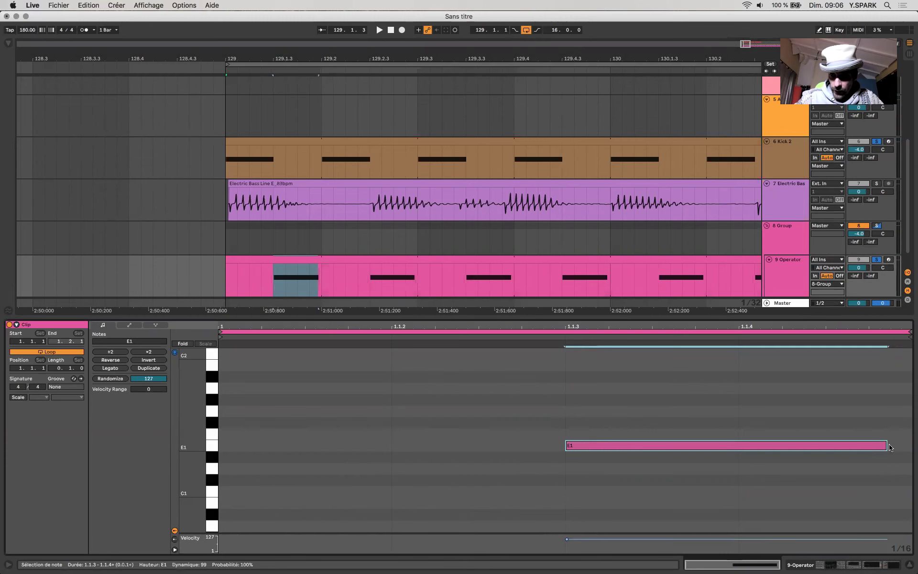
pyautogui.moveTo(914, 446); pyautogui.dragTo(913, 446)
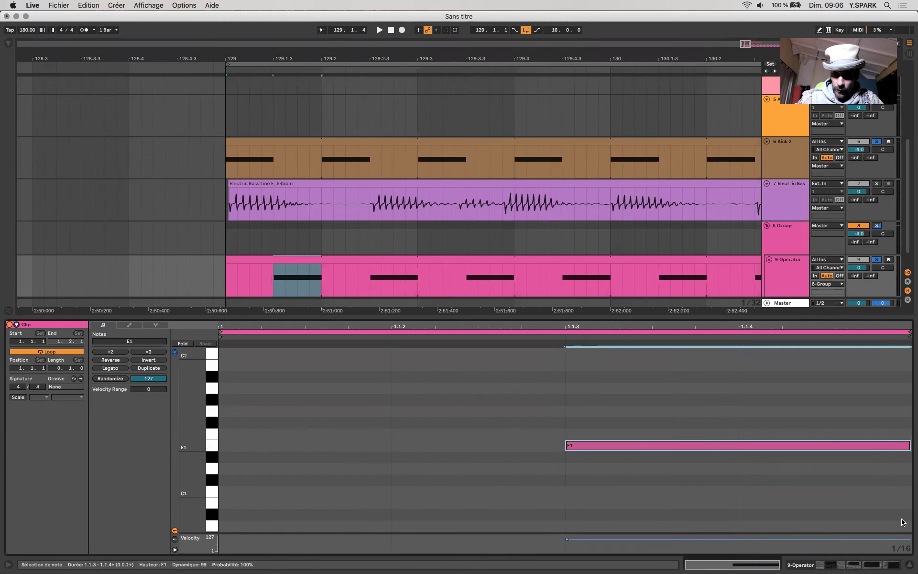
# Step: Lower Operator's envelope peak to -inf dB, try a 1.00 ms release, and settle on 152 ms while playing Operator soloed
pyautogui.hotkey('shift', 'Tab')
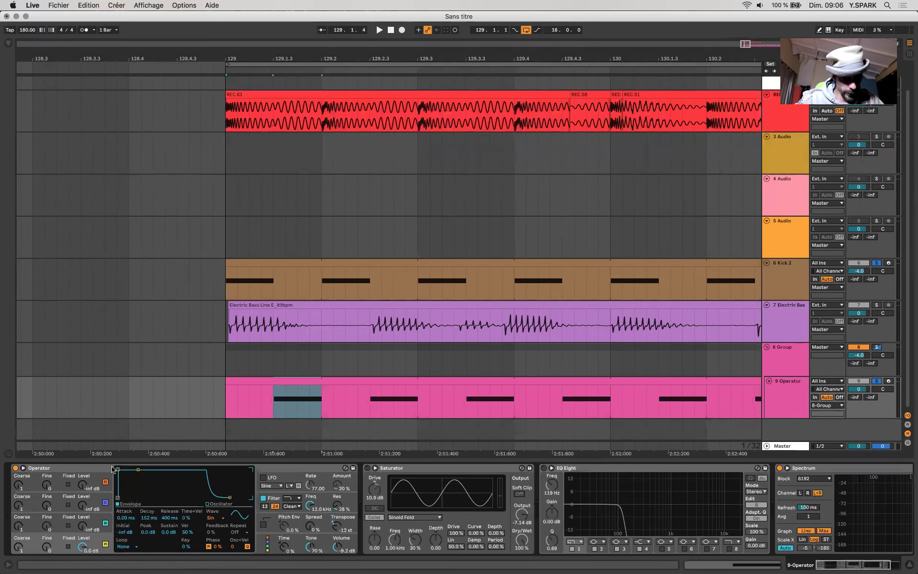
pyautogui.moveTo(117, 470); pyautogui.dragTo(118, 497)
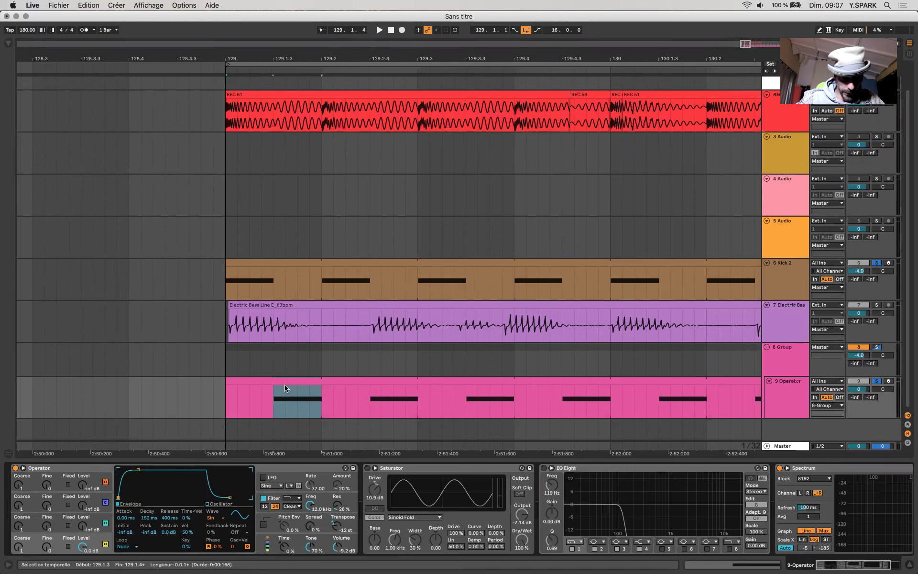
pyautogui.moveTo(229, 497)
pyautogui.mouseDown()
pyautogui.moveTo(206, 498)
pyautogui.moveTo(216, 498)
pyautogui.mouseUp()
pyautogui.click(881, 381)
pyautogui.moveTo(216, 498); pyautogui.dragTo(205, 497)
pyautogui.click(379, 30)
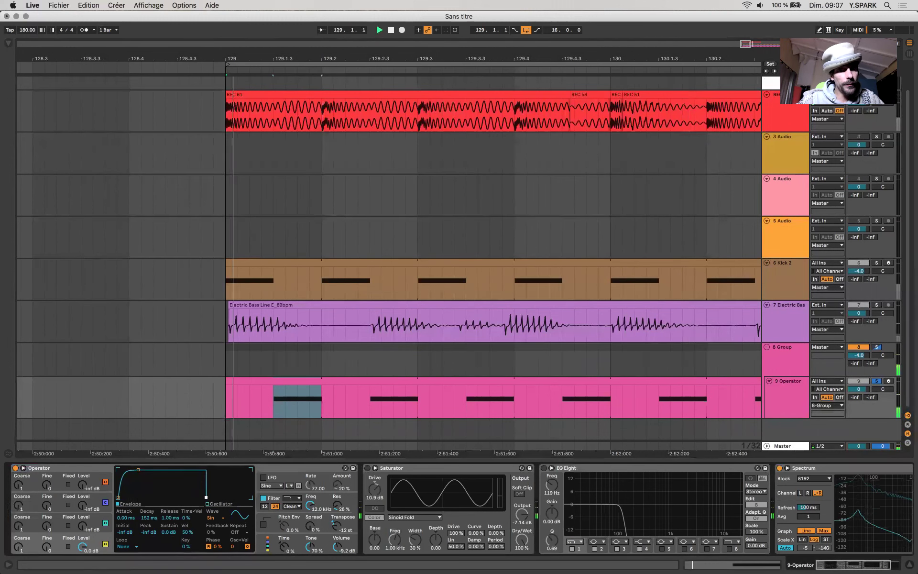
pyautogui.moveTo(169, 517); pyautogui.dragTo(227, 498)
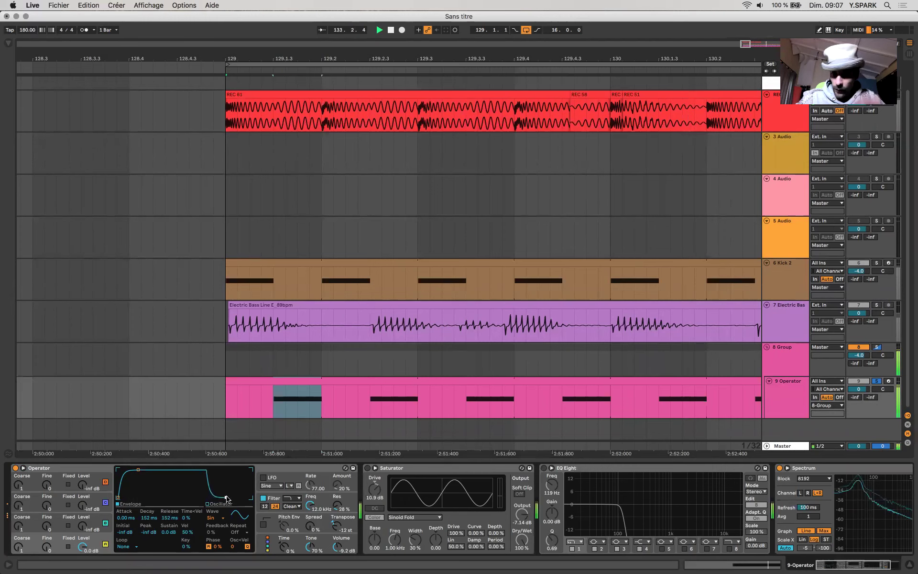
# Step: Shorten the E1 note to end about two thirds through 1.1.4 and resample the soloed Operator onto the REC track
pyautogui.doubleClick(324, 381)
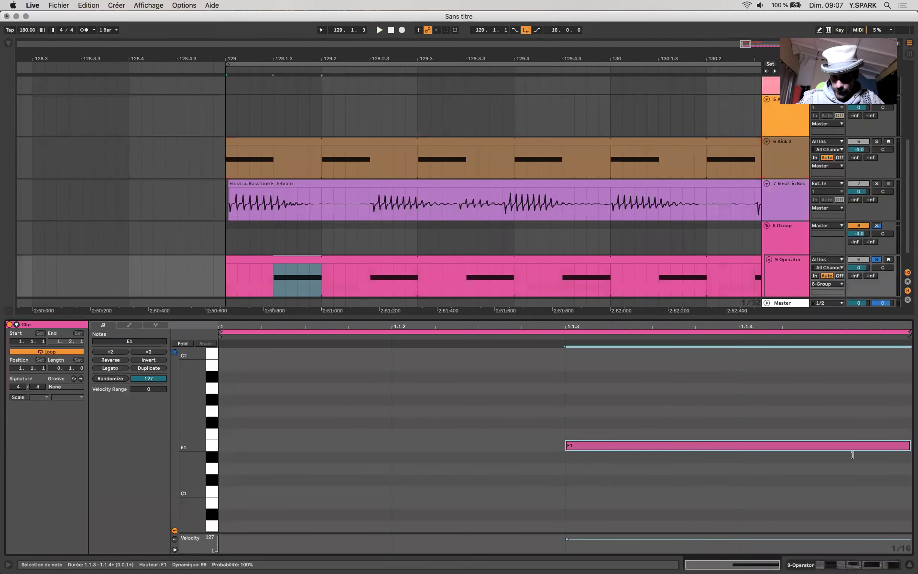
pyautogui.moveTo(853, 456); pyautogui.dragTo(852, 456)
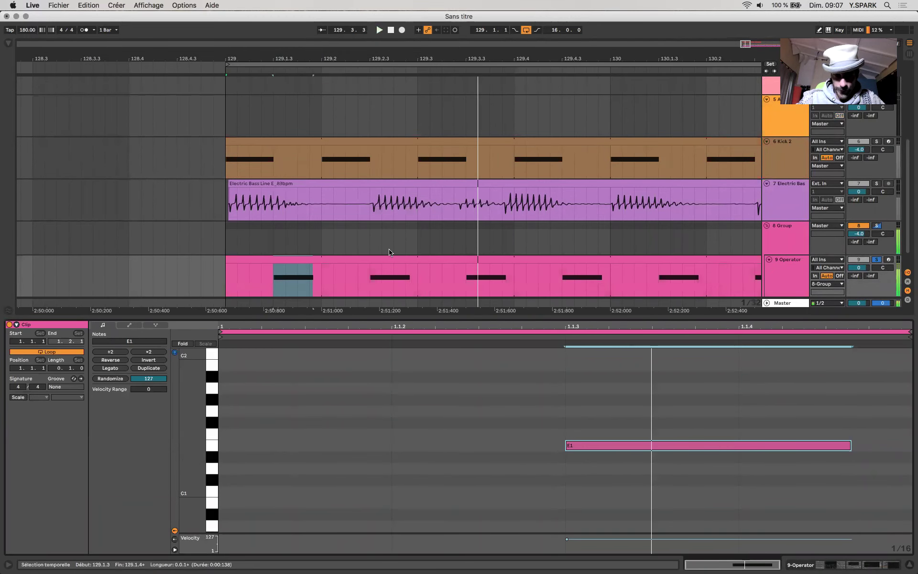
pyautogui.scroll(5, 390, 252)
pyautogui.click(403, 30)
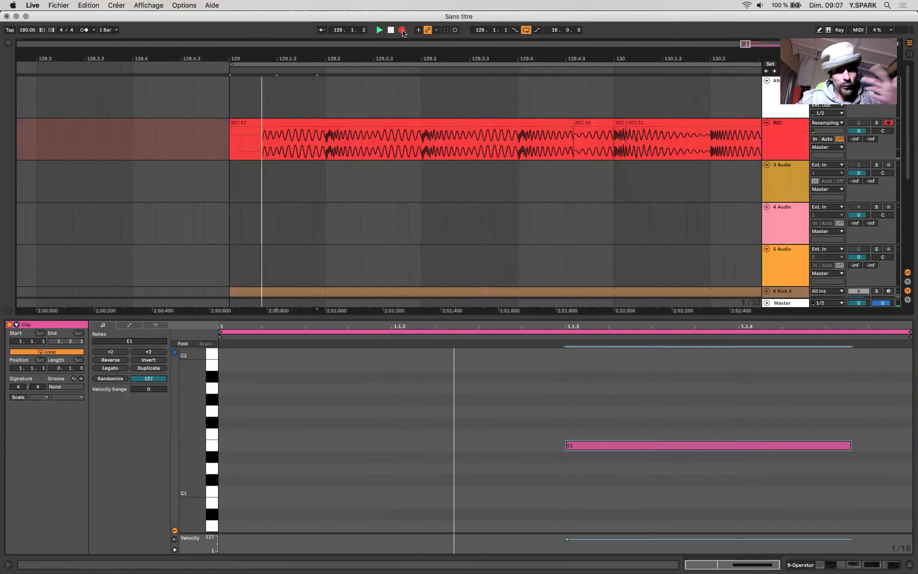
pyautogui.press('space')
# Step: Select the stretch from 129.2.1 to 129.2.2 in the new recording and check for any sub tail under the kick
pyautogui.click(326, 141)
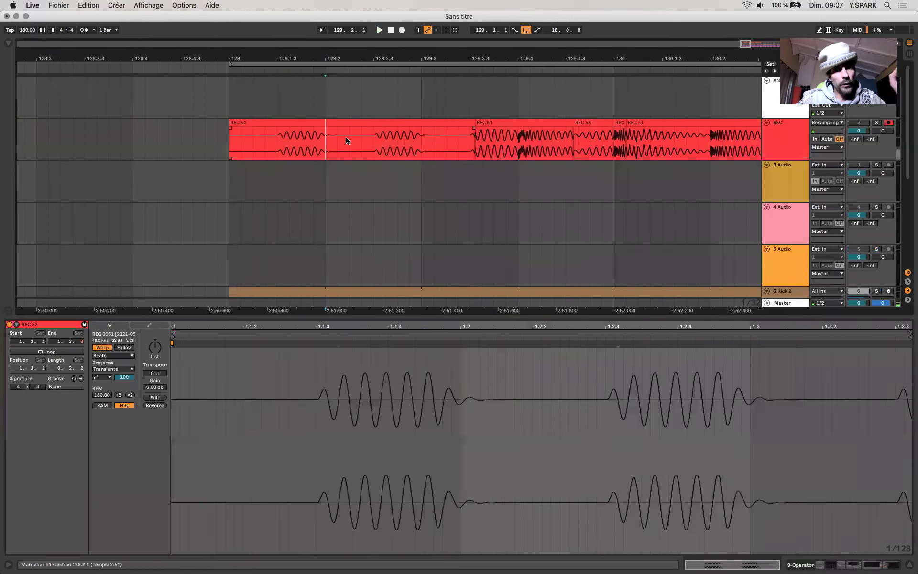
pyautogui.keyDown('shift'); pyautogui.click(347, 141); pyautogui.keyUp('shift')
pyautogui.scroll(3, 347, 140)
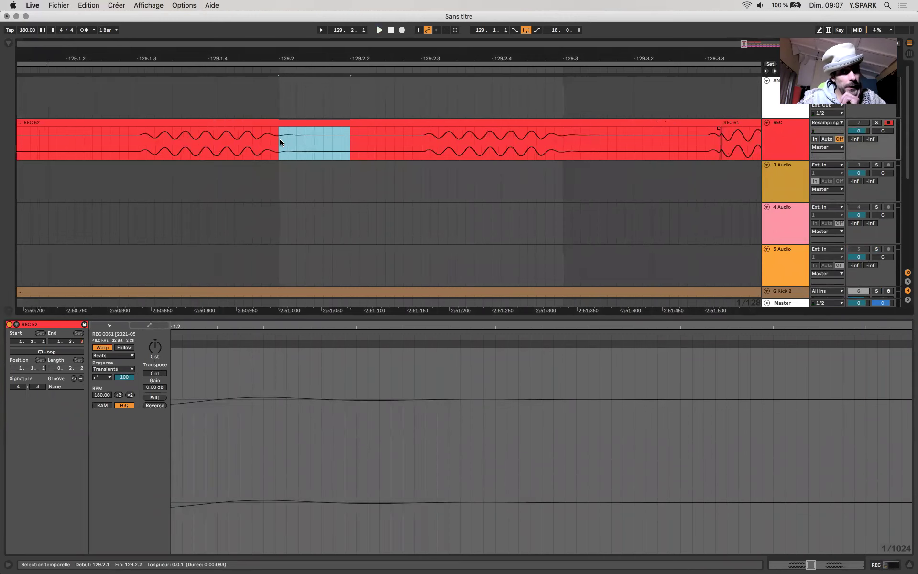
pyautogui.scroll(-3, 280, 138)
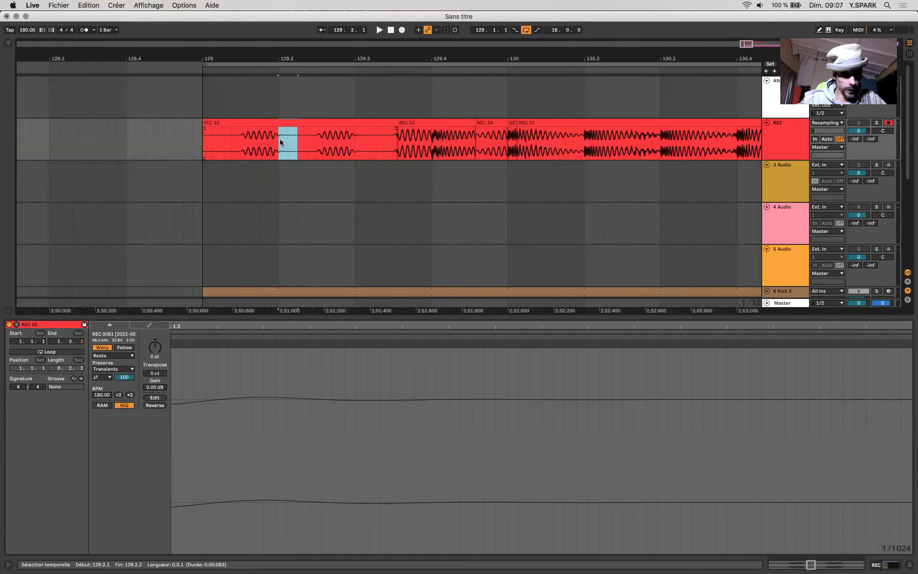
# Step: Shorten the Operator clip's E1 note to end just past the middle of 1.1.4 and resample the soloed Operator onto the REC track
pyautogui.scroll(-5, 280, 139)
pyautogui.click(278, 250)
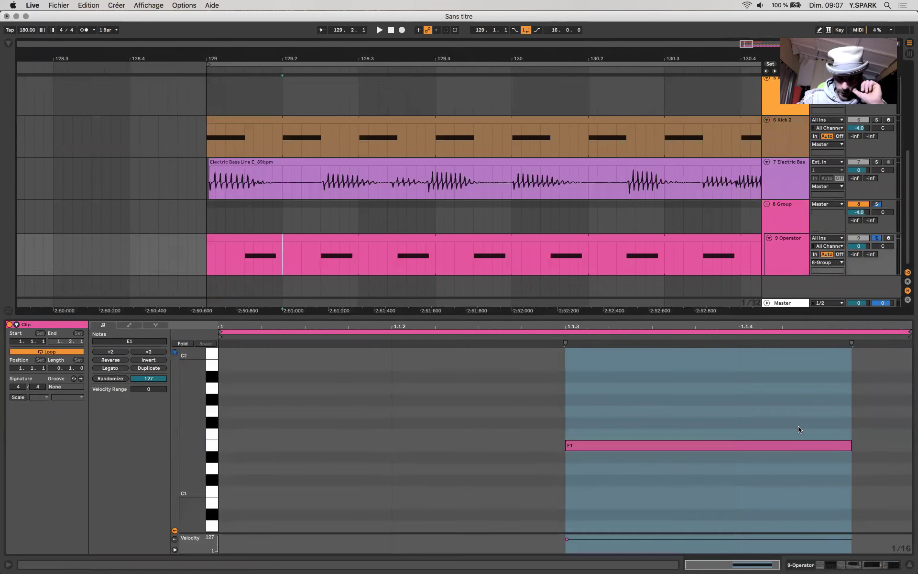
pyautogui.moveTo(851, 445); pyautogui.dragTo(834, 445)
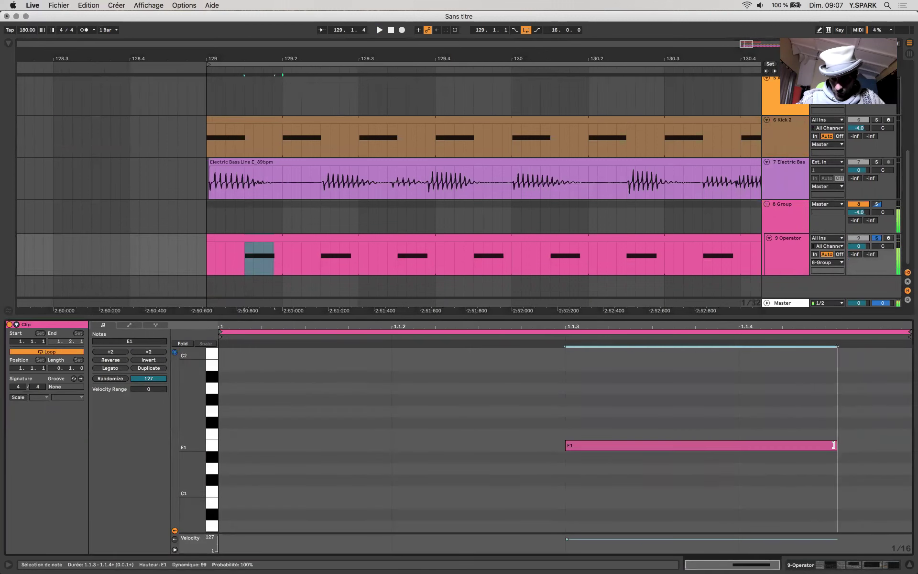
pyautogui.moveTo(245, 261); pyautogui.dragTo(279, 261)
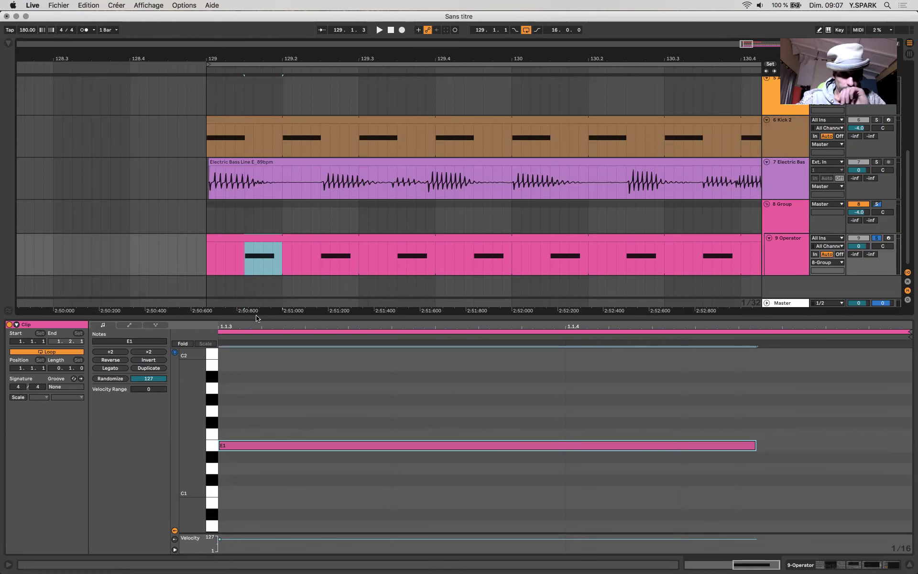
pyautogui.press('super+alt+l')
pyautogui.hscroll(-2, 277, 268)
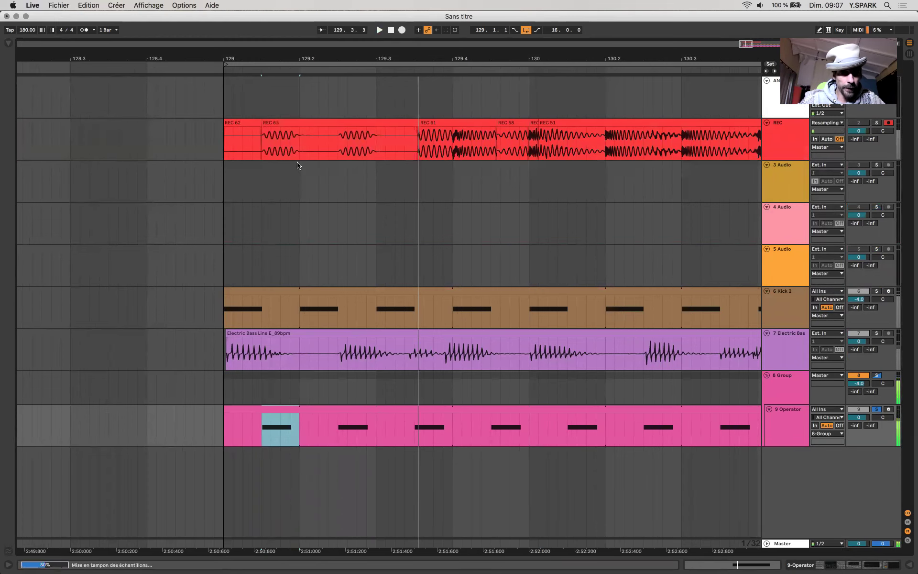
# Step: Check the new recording for a sub tail at 129.2.1 and delete the stretch from there to a little past 129.2.2
pyautogui.scroll(5, 298, 134)
pyautogui.moveTo(321, 141); pyautogui.dragTo(308, 141)
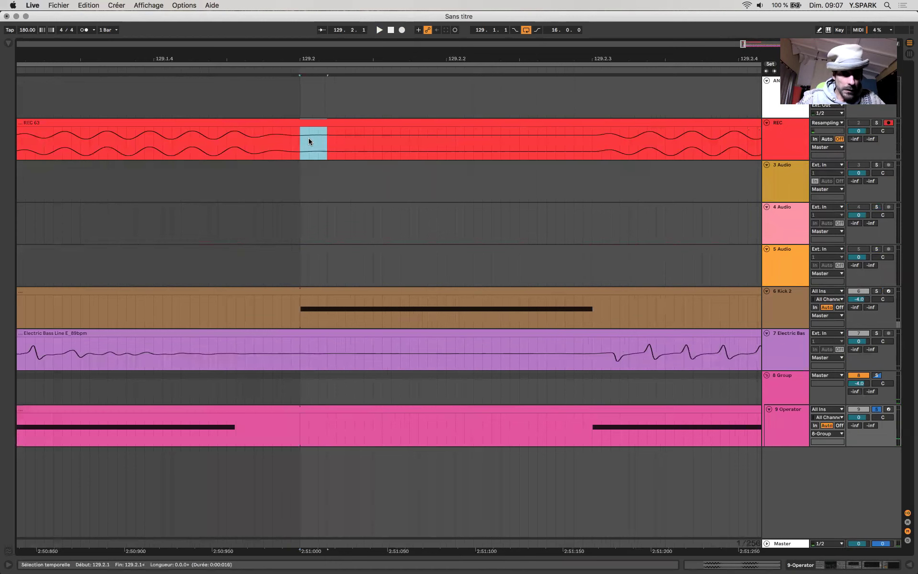
pyautogui.moveTo(459, 144); pyautogui.dragTo(537, 143)
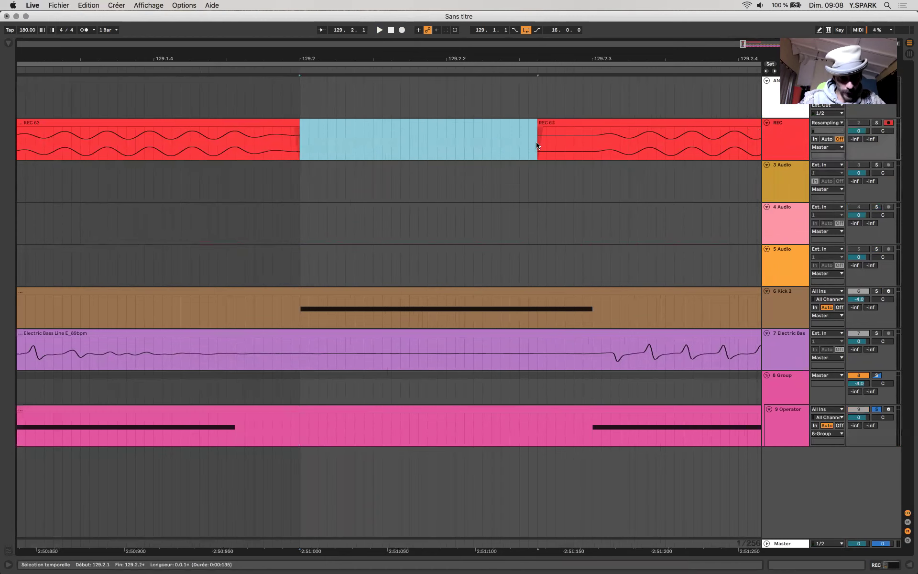
pyautogui.scroll(-5, 538, 143)
pyautogui.press('Delete')
# Step: Solo Kick 2 along with Operator and resample both onto the REC track from 129.1.1
pyautogui.click(476, 139)
pyautogui.click(472, 139)
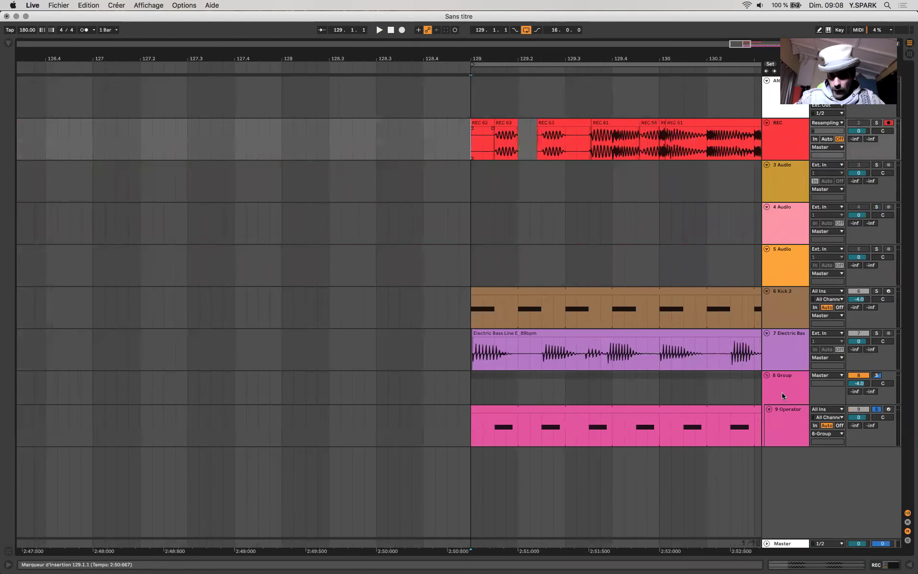
pyautogui.click(876, 291)
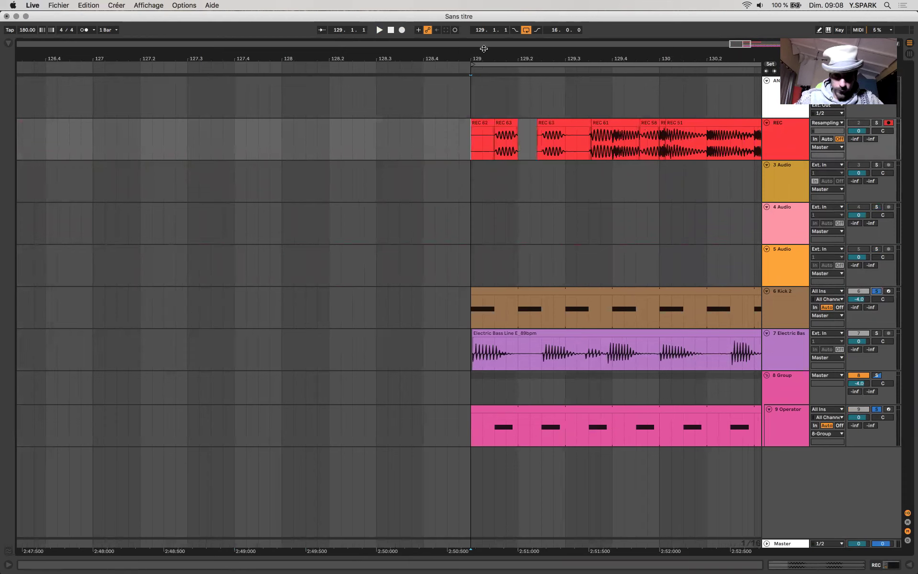
pyautogui.click(402, 31)
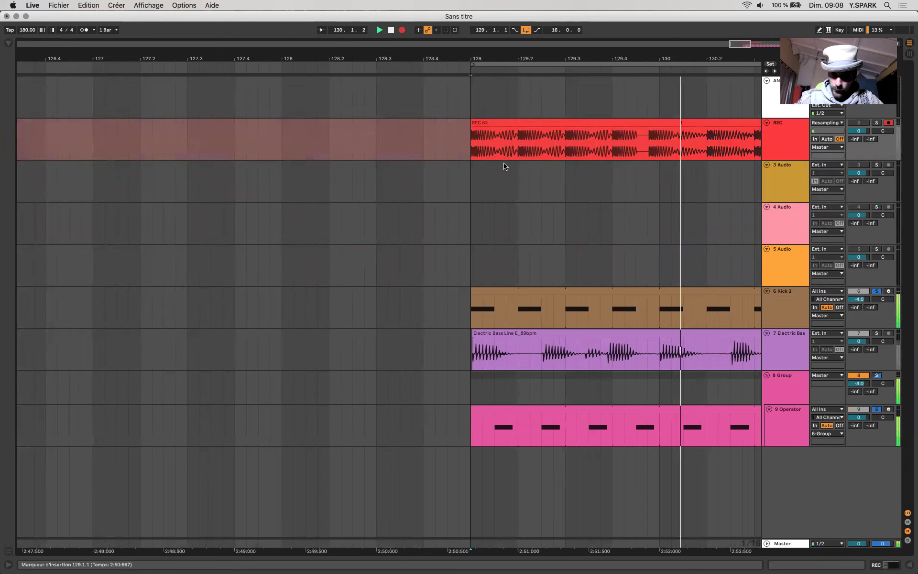
pyautogui.press('space')
# Step: Examine the kick's attack at 129.2.1 in the new recording for any overlap with the sub
pyautogui.scroll(3, 526, 144)
pyautogui.click(545, 150)
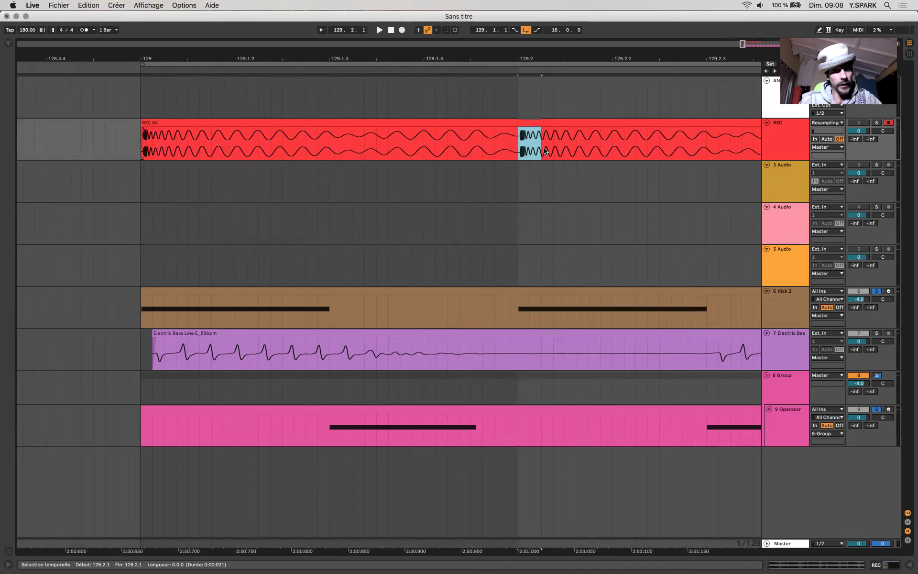
pyautogui.press('-')
pyautogui.press('-')
# Step: Extend the start of the Operator clip's E1 note back to just after 1.1.1
pyautogui.click(303, 421)
pyautogui.moveTo(333, 426); pyautogui.dragTo(349, 429)
pyautogui.click(351, 432)
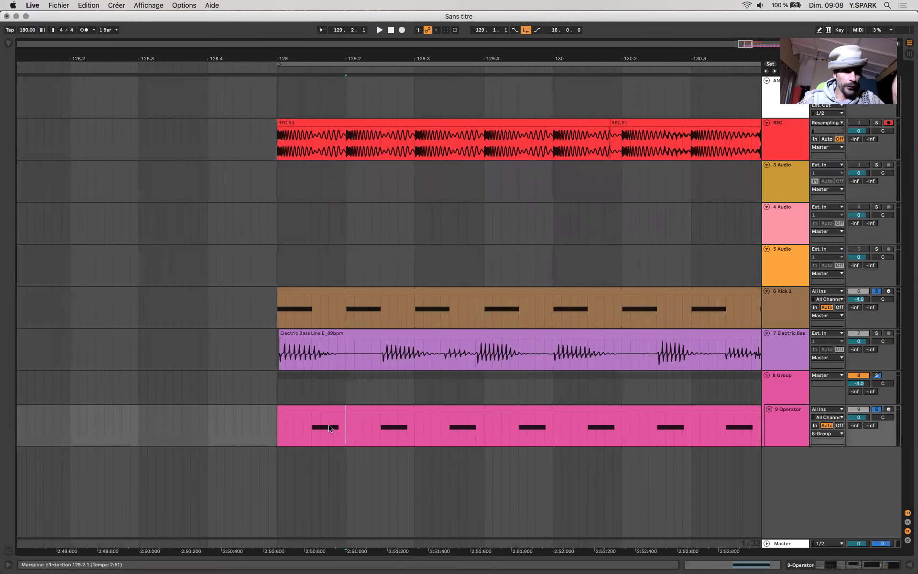
pyautogui.keyDown('shift'); pyautogui.click(277, 428); pyautogui.keyUp('shift')
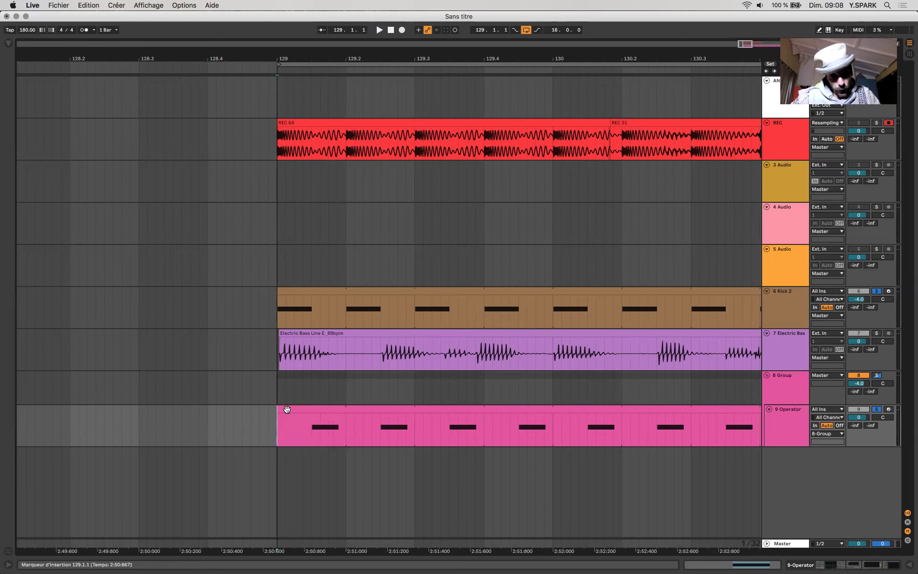
pyautogui.doubleClick(286, 408)
pyautogui.click(568, 442)
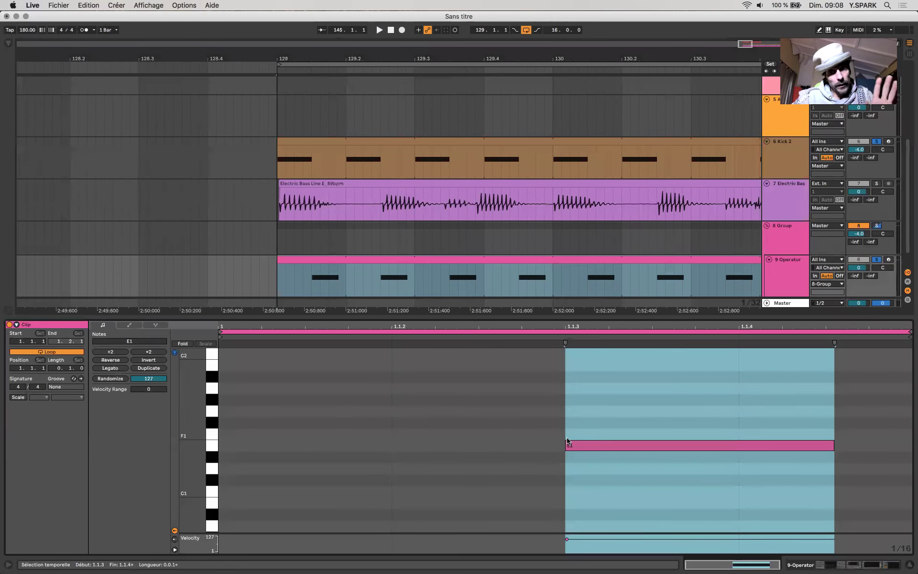
pyautogui.click(569, 447)
pyautogui.moveTo(567, 443); pyautogui.dragTo(240, 449)
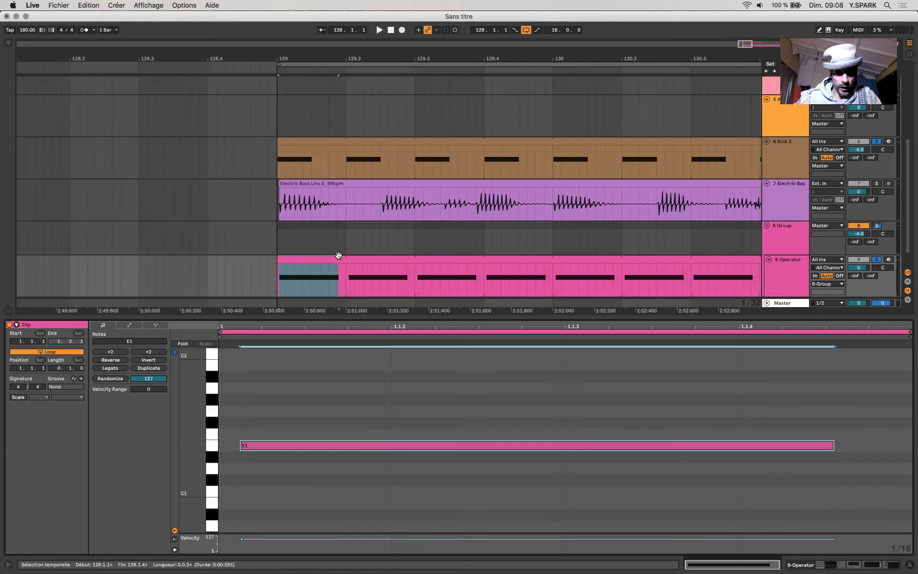
# Step: Shorten Kick 2's amp envelope by pulling its third point down to 0.00 just past the 1.1.4 mark
pyautogui.click(323, 147)
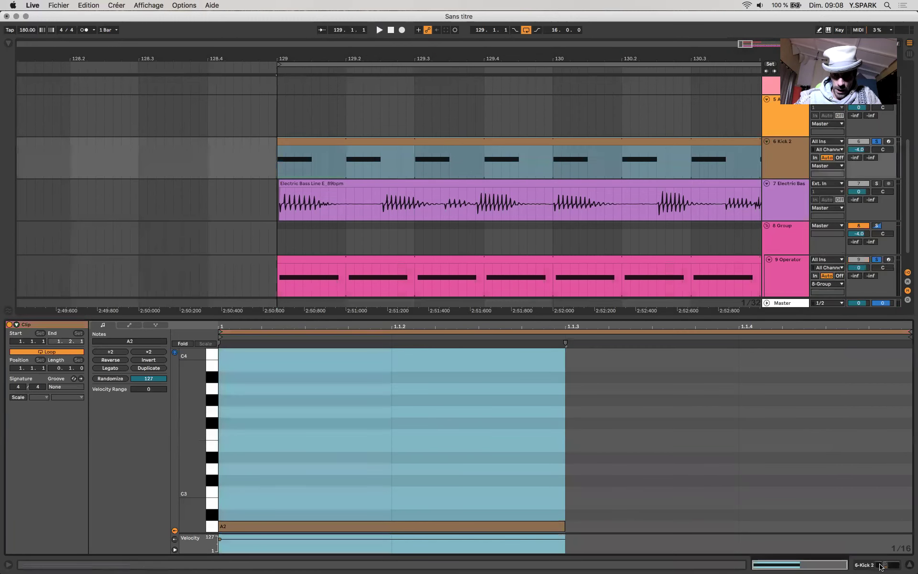
pyautogui.hotkey('shift', 'Tab')
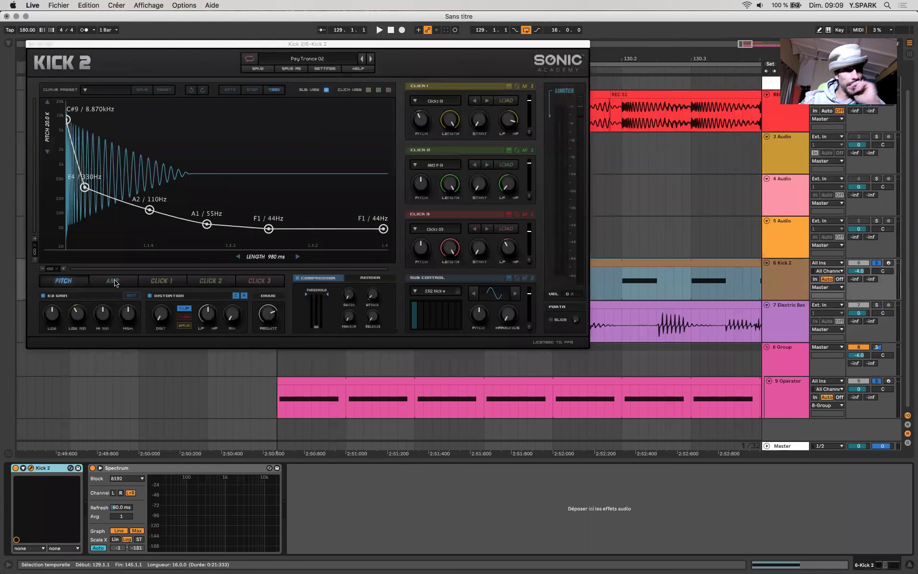
pyautogui.click(112, 281)
pyautogui.moveTo(308, 230); pyautogui.dragTo(257, 245)
pyautogui.moveTo(160, 258); pyautogui.dragTo(167, 259)
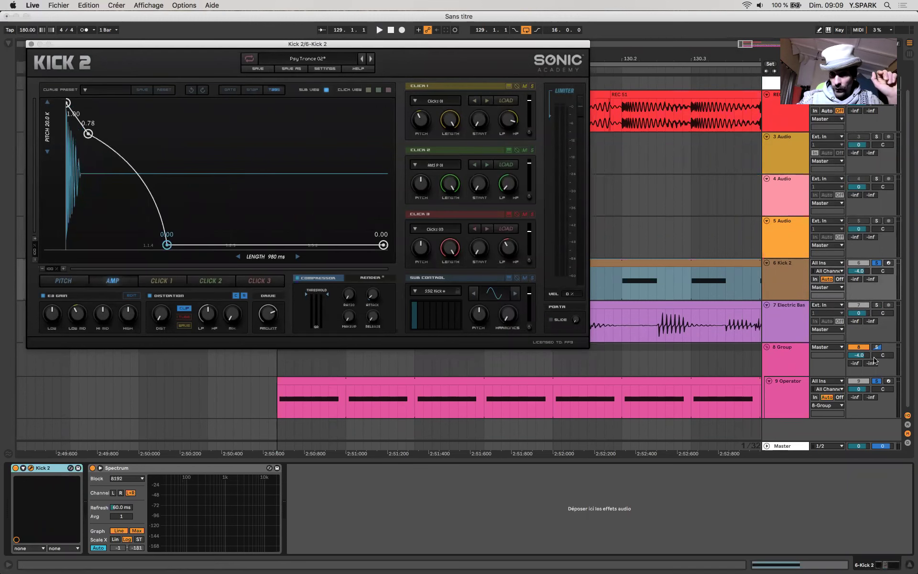
# Step: Resample the shortened Kick 2 together with the extended Operator note, both soloed, onto the REC track from 129.1.1
pyautogui.doubleClick(518, 381)
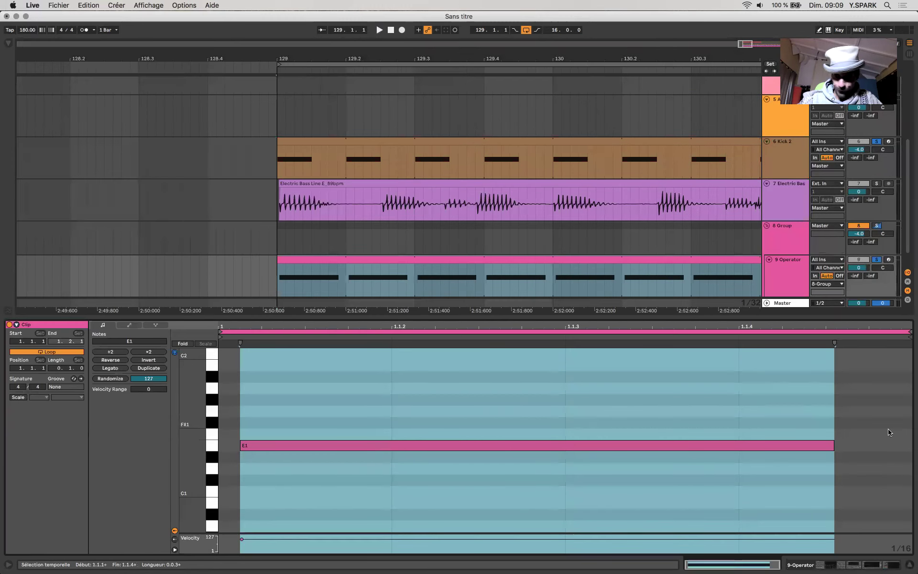
pyautogui.click(303, 260)
pyautogui.click(296, 149)
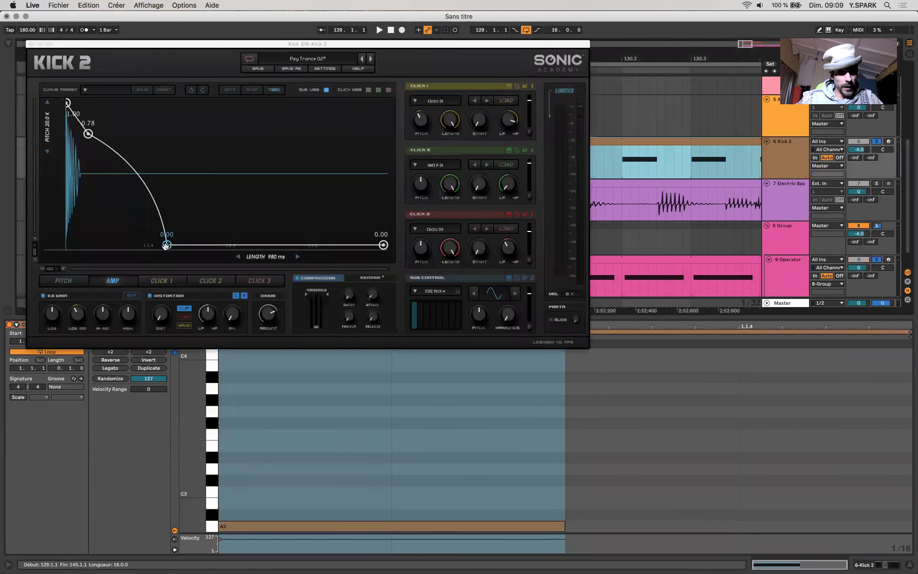
pyautogui.click(879, 261)
pyautogui.scroll(3, 869, 188)
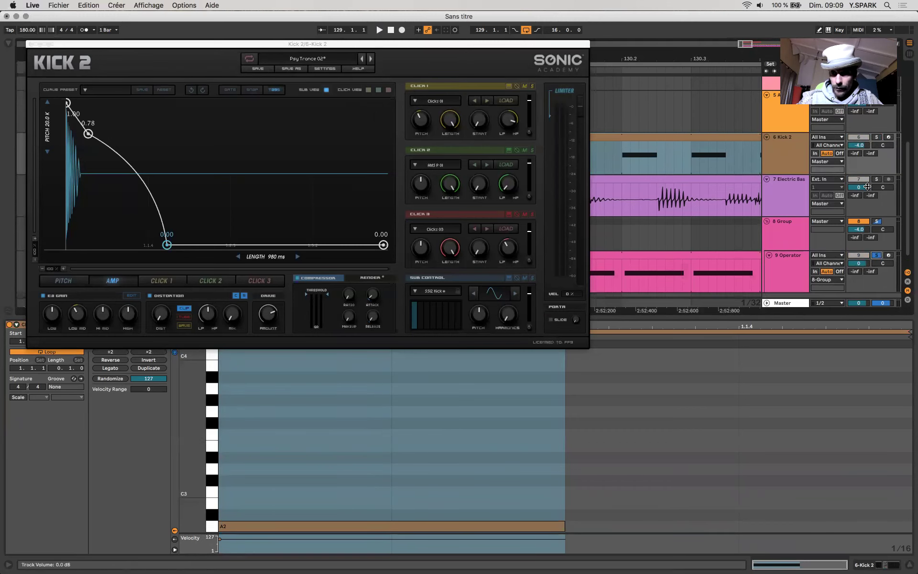
pyautogui.click(876, 191)
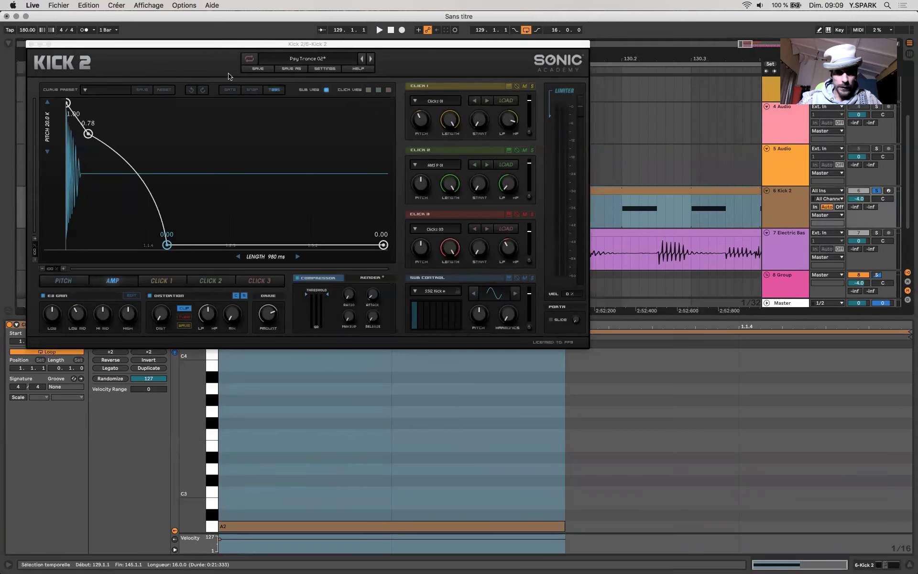
pyautogui.scroll(5, 282, 188)
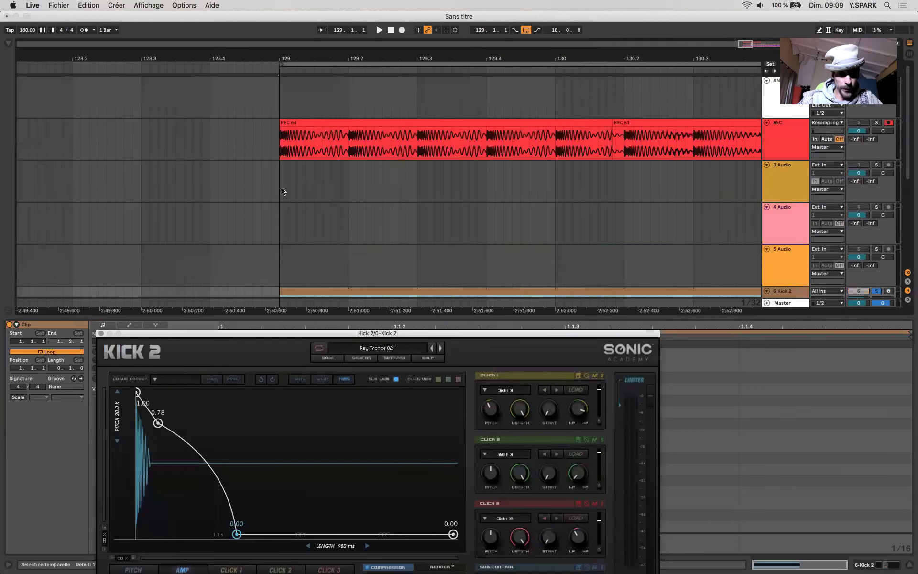
pyautogui.click(311, 126)
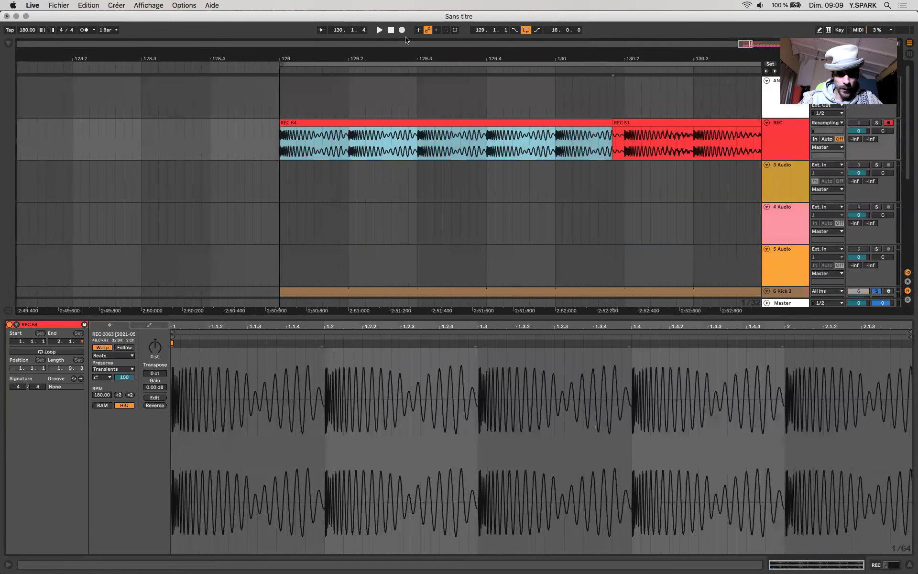
pyautogui.click(402, 29)
pyautogui.press('space')
# Step: Examine the transition from kick attack to sub just after 129.1.1 in the new recording's waveform
pyautogui.click(297, 124)
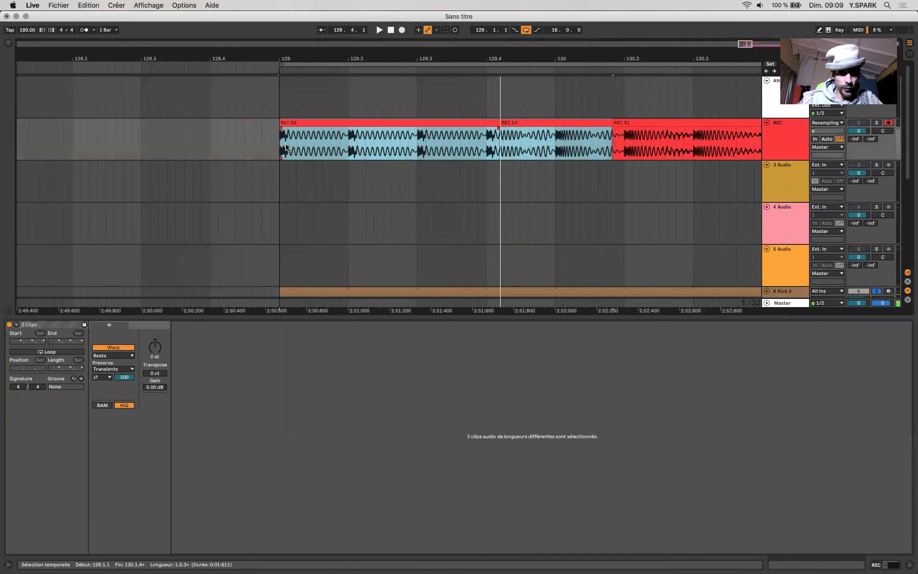
pyautogui.press('+')
pyautogui.press('+')
pyautogui.press('+')
pyautogui.click(269, 153)
pyautogui.moveTo(287, 152); pyautogui.dragTo(267, 147)
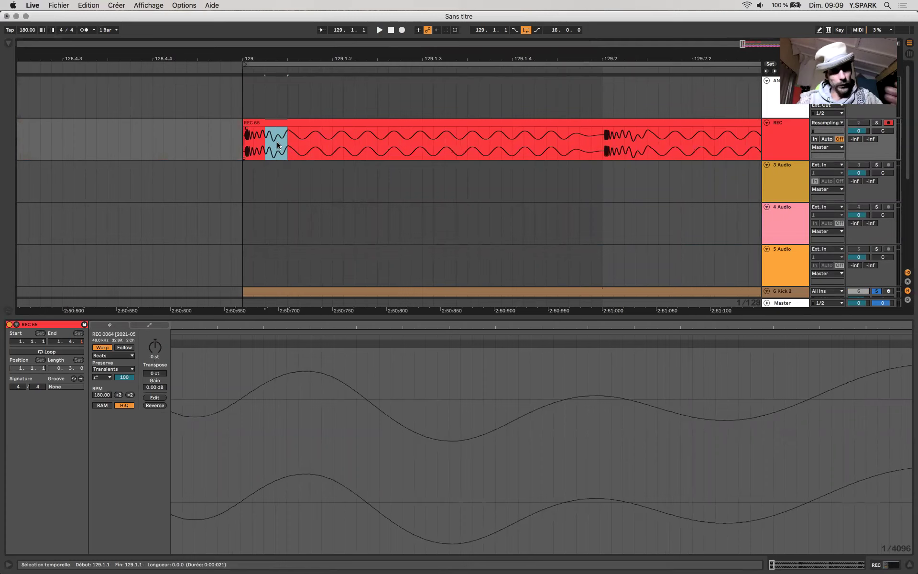
pyautogui.click(277, 142)
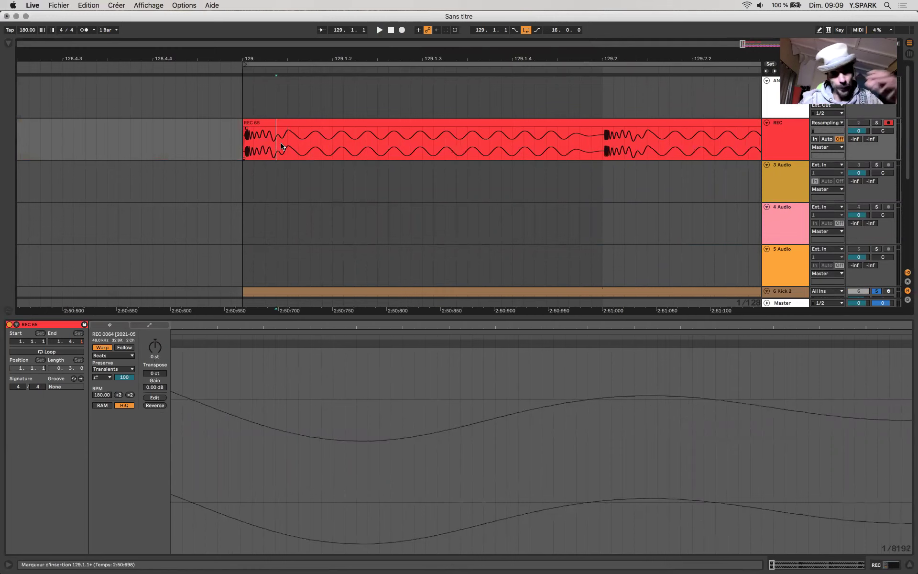
pyautogui.moveTo(282, 146); pyautogui.dragTo(288, 145)
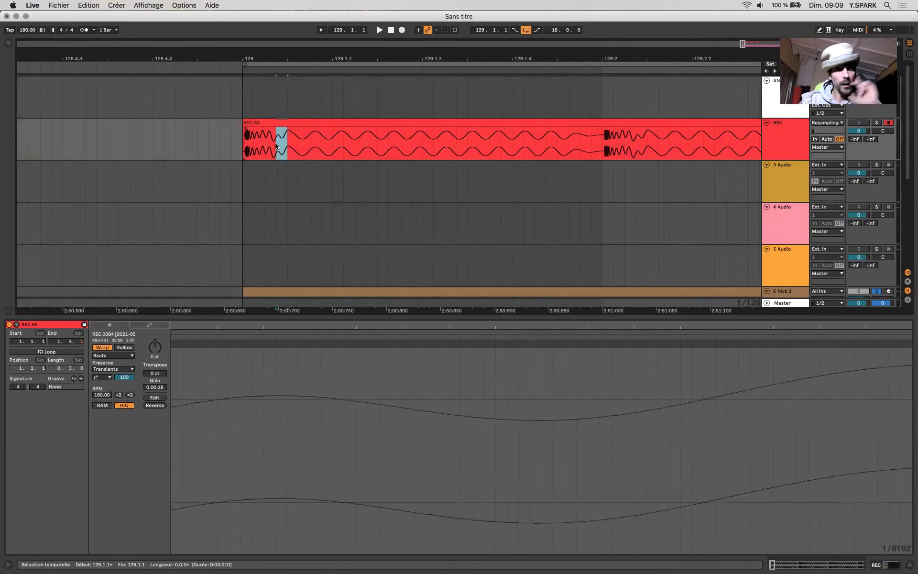
pyautogui.click(276, 146)
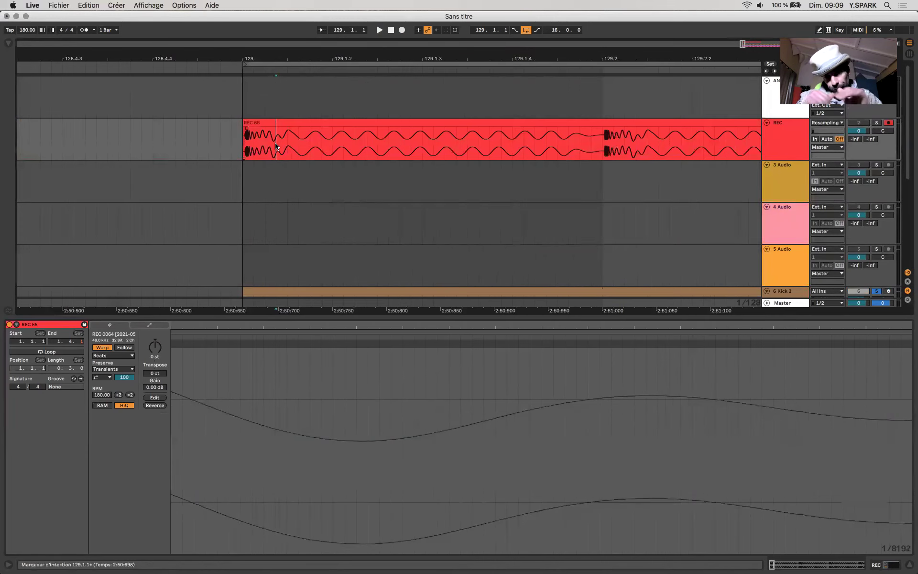
pyautogui.click(244, 140)
pyautogui.moveTo(265, 139); pyautogui.dragTo(294, 140)
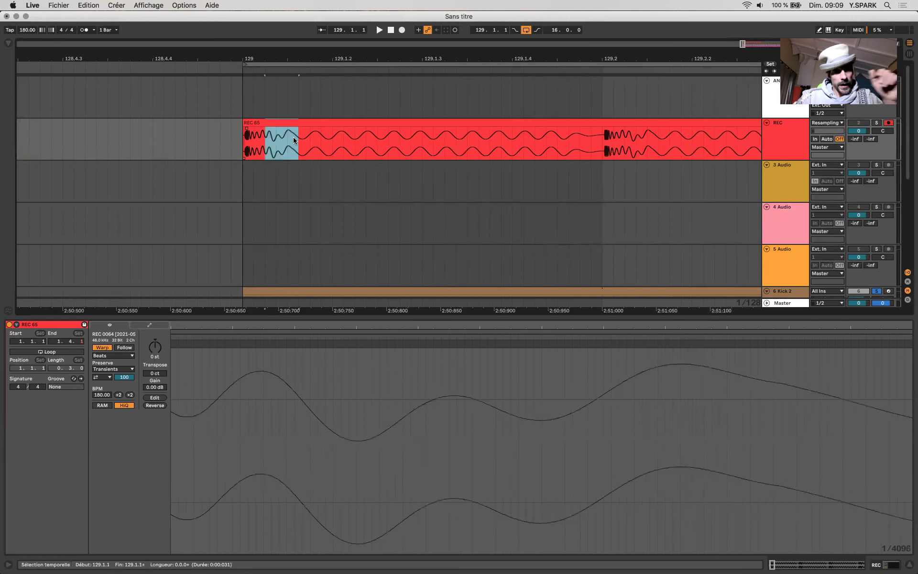
# Step: In Kick 2's pitch envelope, set the first point to 7.346 kHz and the last three to F#1 / 46 Hz, E1 / 41 Hz and C#1 / 34 Hz
pyautogui.scroll(-5, 256, 180)
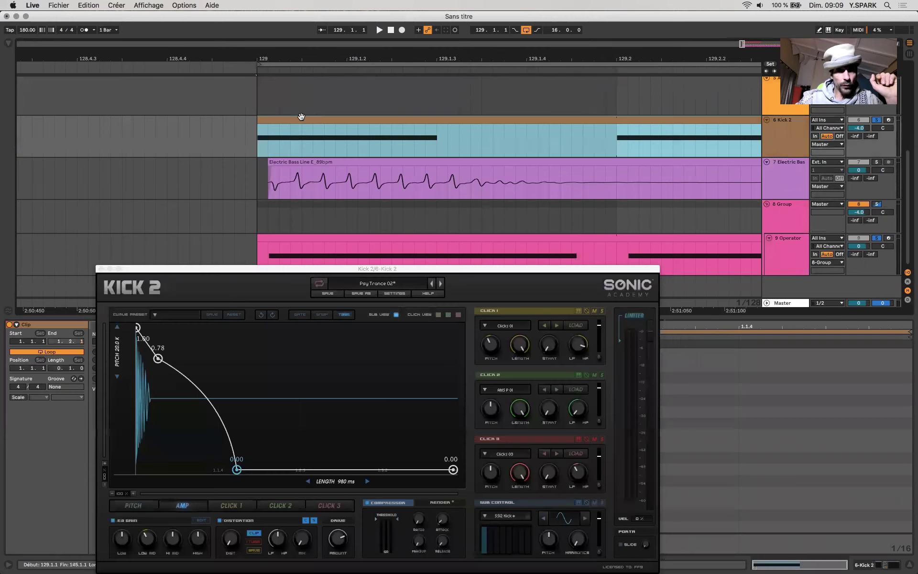
pyautogui.click(301, 118)
pyautogui.click(136, 506)
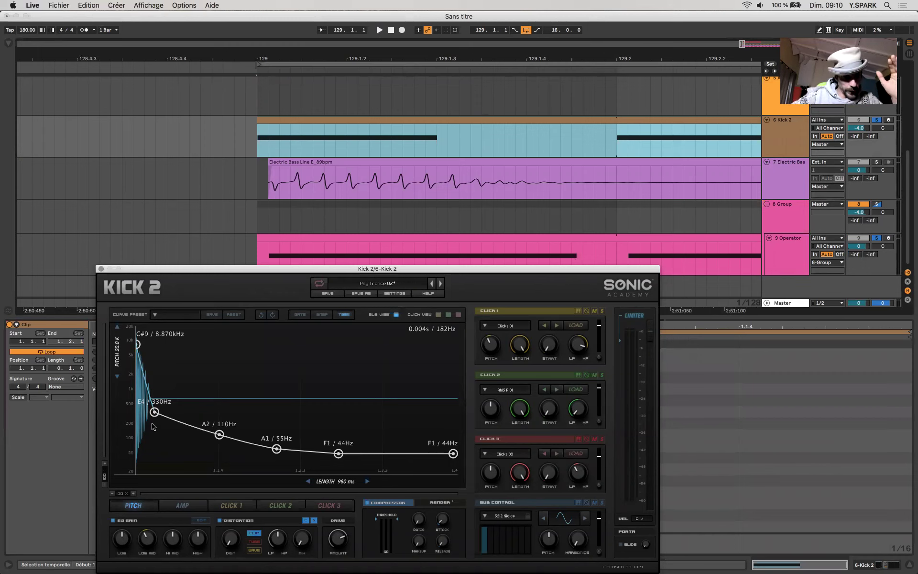
pyautogui.moveTo(137, 349); pyautogui.dragTo(136, 356)
pyautogui.moveTo(456, 458); pyautogui.dragTo(455, 464)
pyautogui.moveTo(339, 458); pyautogui.dragTo(336, 457)
pyautogui.moveTo(277, 450); pyautogui.dragTo(276, 452)
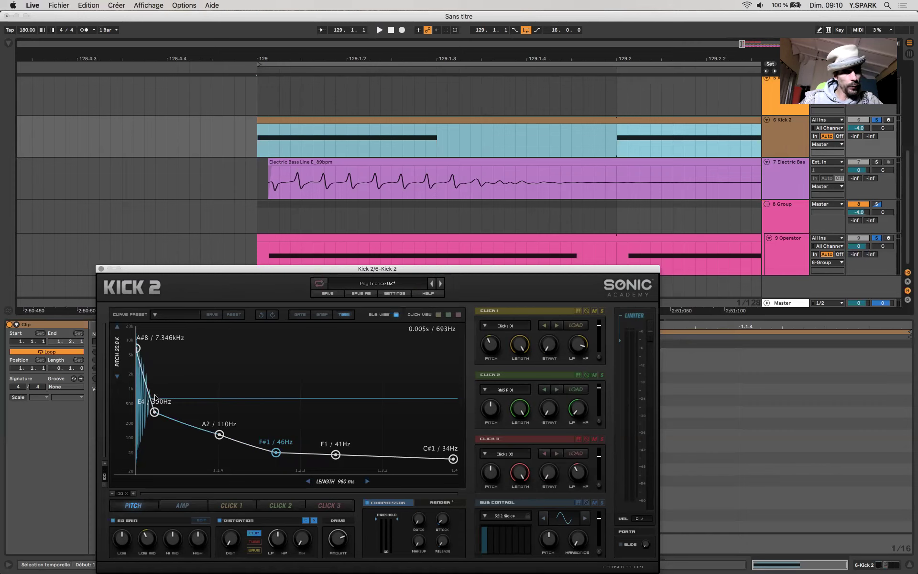
# Step: Move the pitch envelope's second point to 368 Hz and third to A1 / 56 Hz, and lower the first to 6.800 kHz
pyautogui.moveTo(156, 409); pyautogui.dragTo(152, 409)
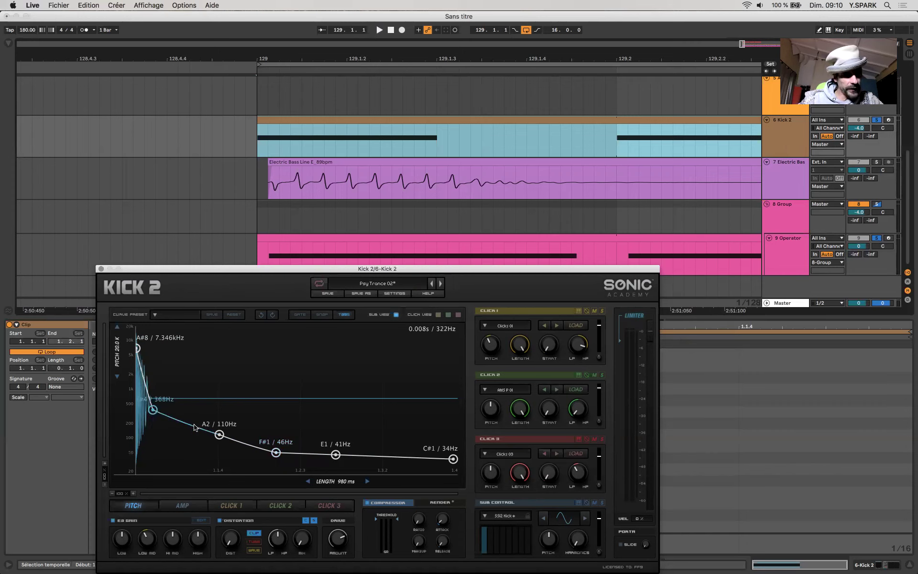
pyautogui.moveTo(219, 434); pyautogui.dragTo(205, 449)
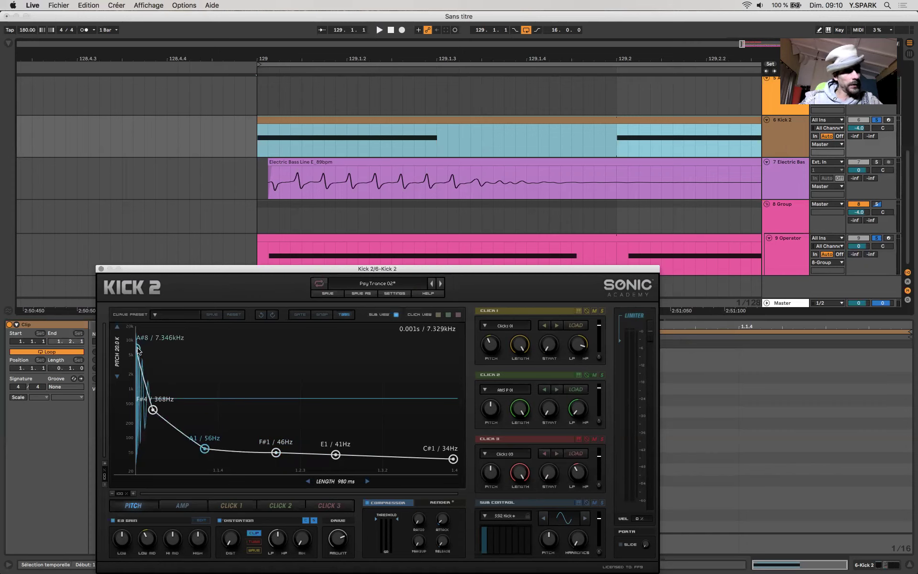
pyautogui.moveTo(138, 351); pyautogui.dragTo(138, 350)
pyautogui.click(316, 123)
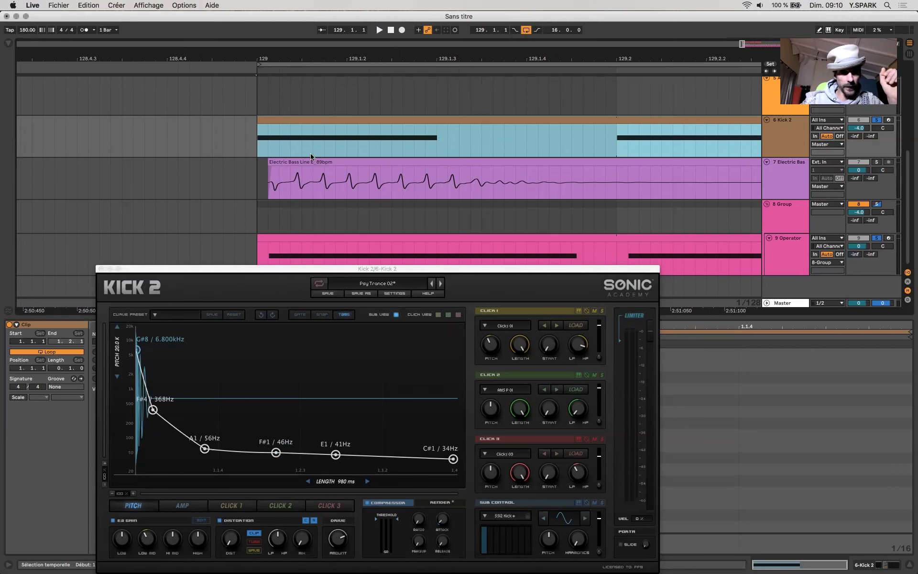
# Step: Resample the soloed Kick 2 and Operator onto the REC track from 129.1.1 and inspect the new waveform's kick-to-sub transition
pyautogui.scroll(5, 313, 153)
pyautogui.hscroll(-1, 311, 157)
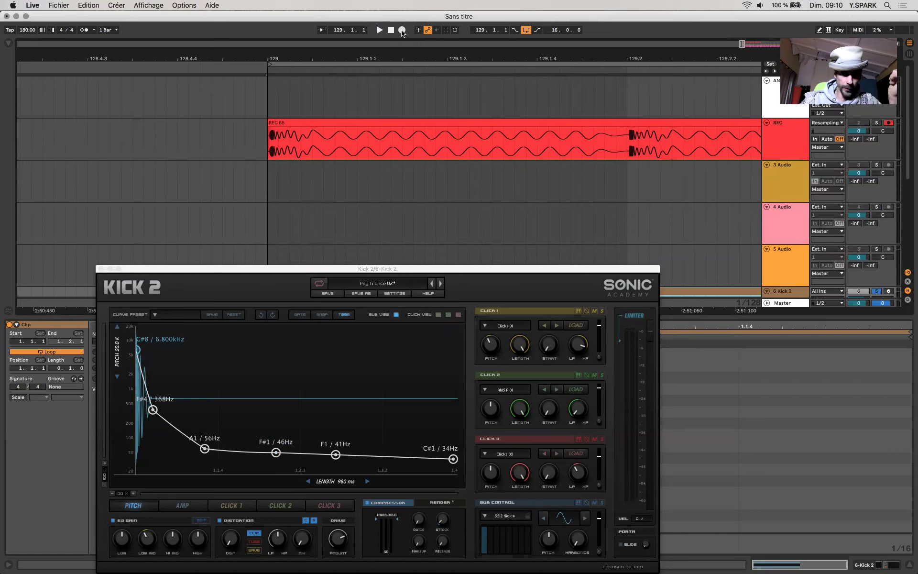
pyautogui.click(403, 33)
pyautogui.press('space')
pyautogui.click(170, 123)
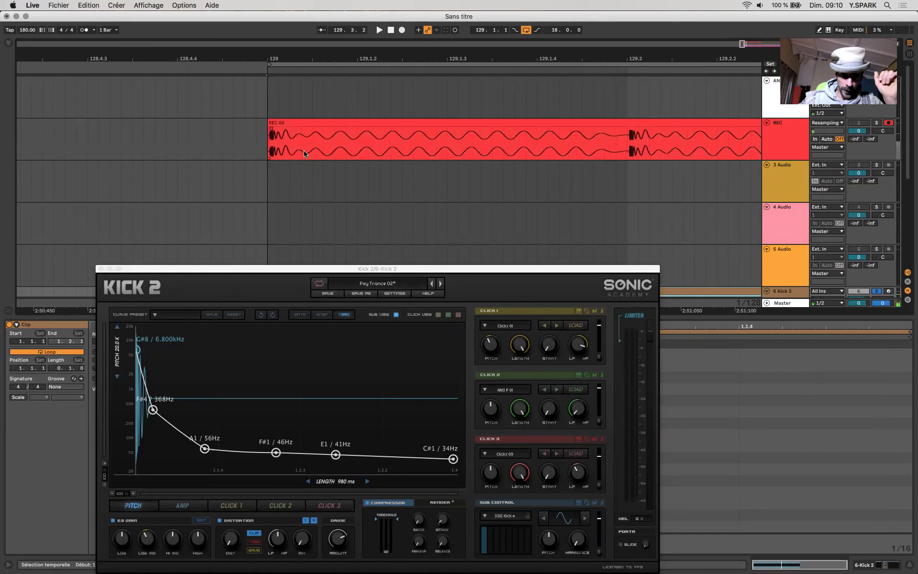
pyautogui.moveTo(278, 135)
pyautogui.mouseDown()
pyautogui.moveTo(324, 136)
pyautogui.moveTo(285, 137)
pyautogui.mouseUp()
pyautogui.press('super+alt+p')
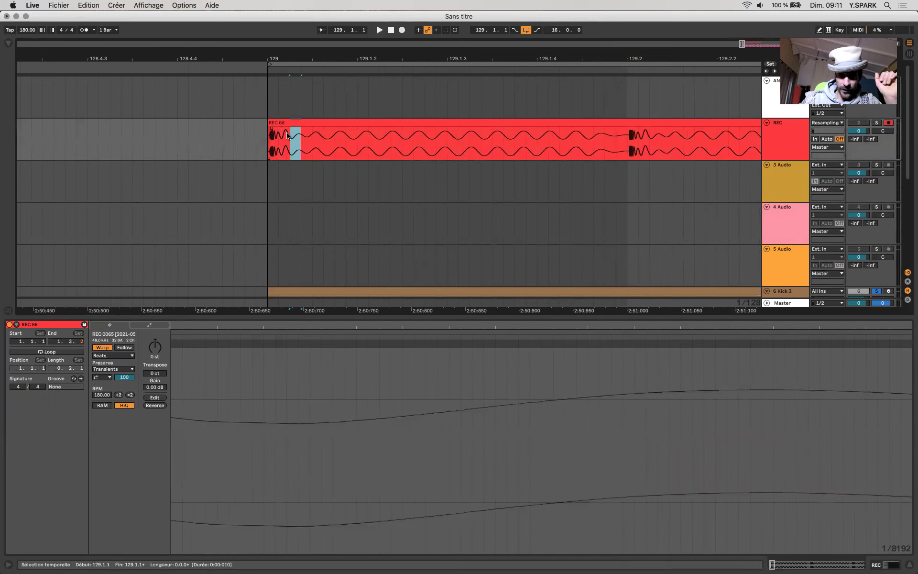
pyautogui.scroll(5, 290, 139)
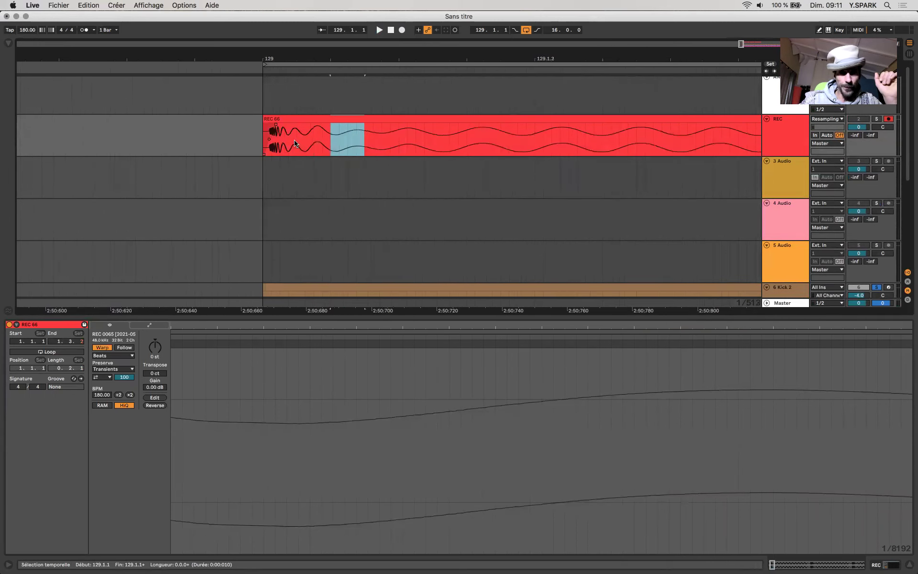
pyautogui.moveTo(316, 140)
pyautogui.mouseDown()
pyautogui.moveTo(323, 131)
pyautogui.moveTo(334, 143)
pyautogui.mouseUp()
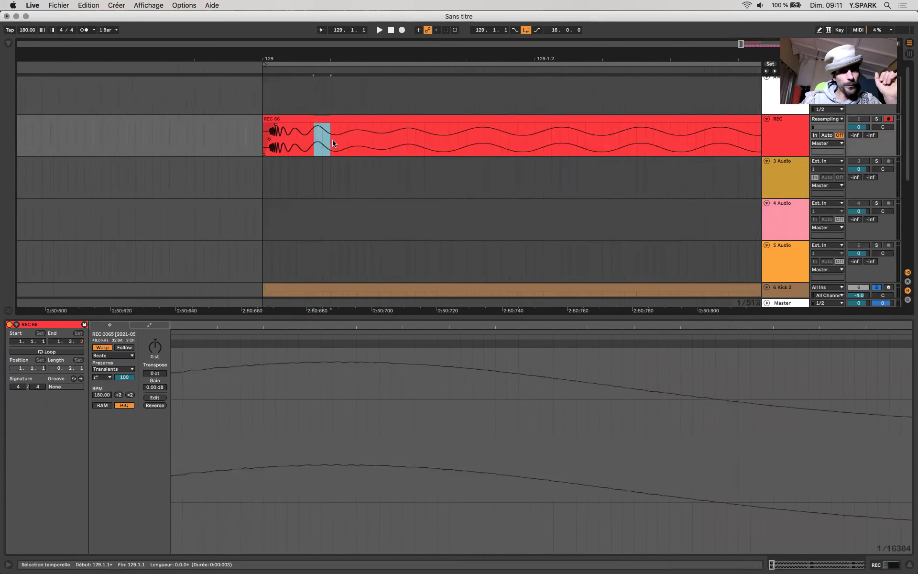
pyautogui.click(305, 133)
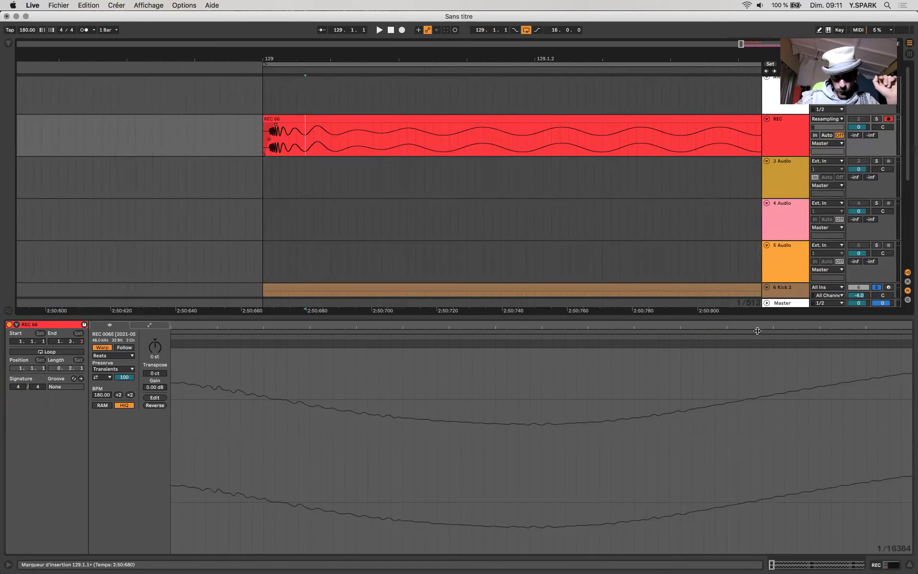
# Step: Lower the second point of Kick 2's amp envelope and shift it slightly further along in time
pyautogui.click(791, 294)
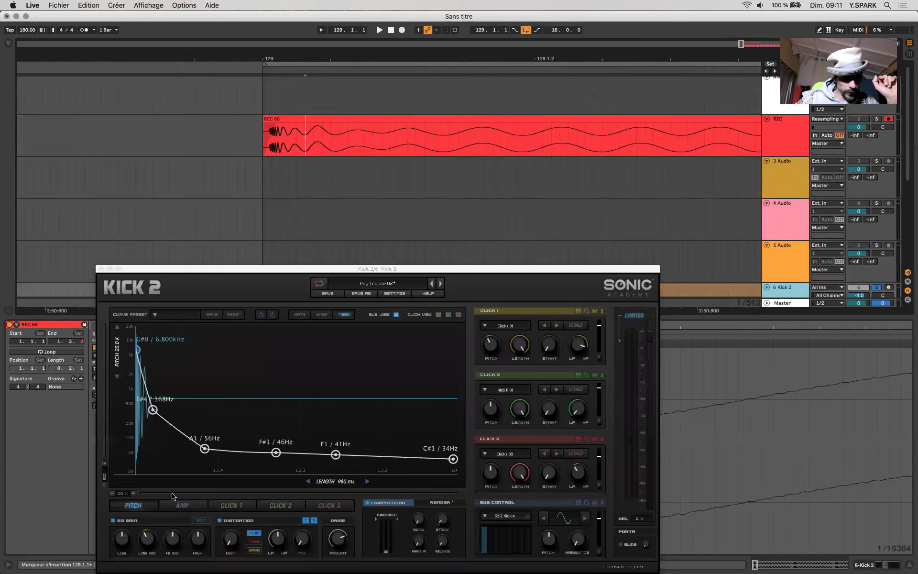
pyautogui.click(179, 506)
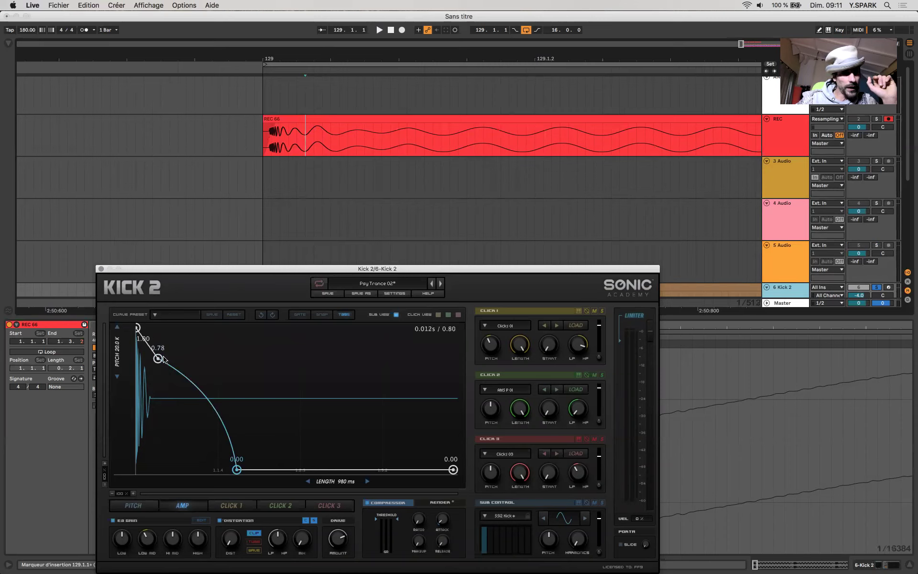
pyautogui.moveTo(158, 359); pyautogui.dragTo(162, 394)
# Step: Check the start of the sub in the recording and shorten the decay of Operator's oscillator envelope to 65.7 ms
pyautogui.moveTo(338, 141); pyautogui.dragTo(385, 142)
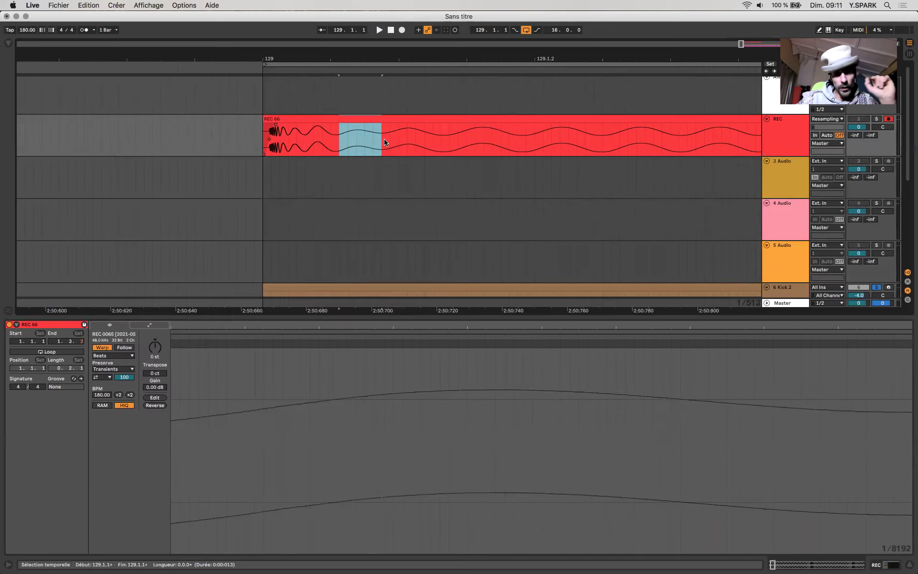
pyautogui.scroll(-5, 365, 203)
pyautogui.click(362, 240)
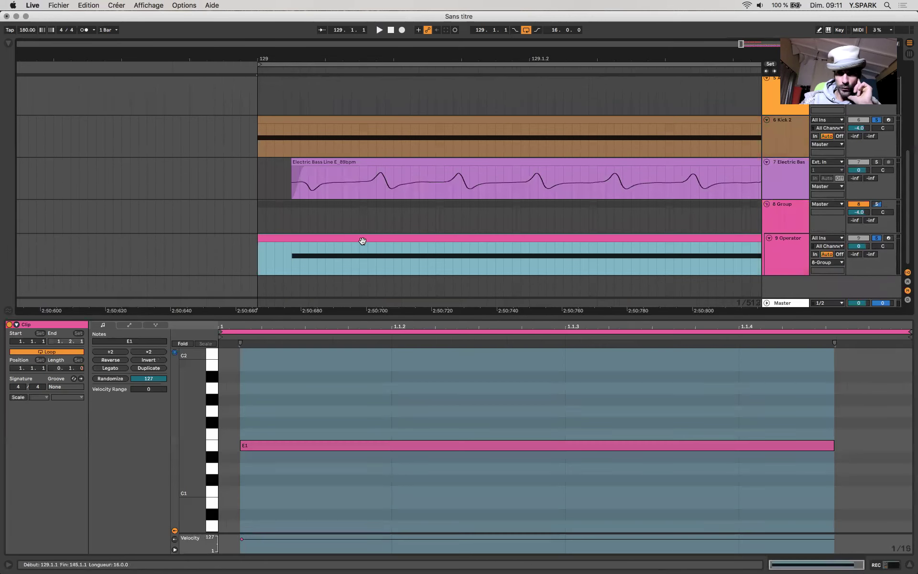
pyautogui.click(870, 566)
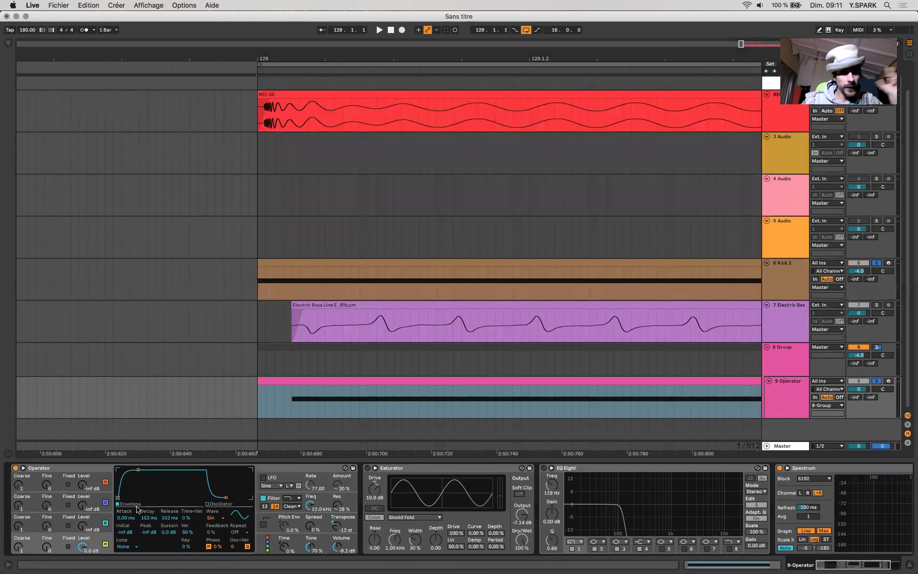
pyautogui.moveTo(136, 470); pyautogui.dragTo(135, 470)
# Step: Re-record the kick and sub over the REC clip with the shorter Operator decay and inspect the first sub cycles
pyautogui.scroll(2, 277, 266)
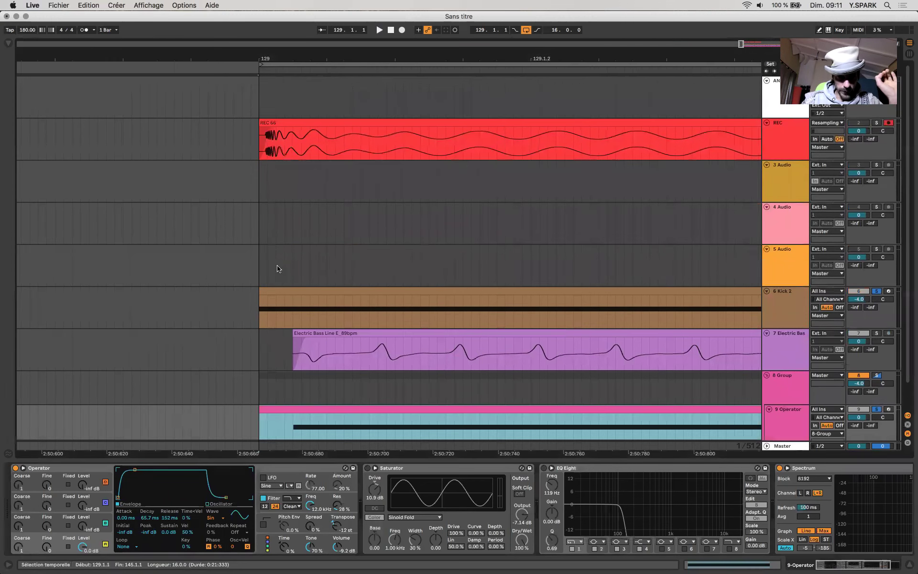
pyautogui.click(446, 123)
pyautogui.click(402, 29)
pyautogui.press('space')
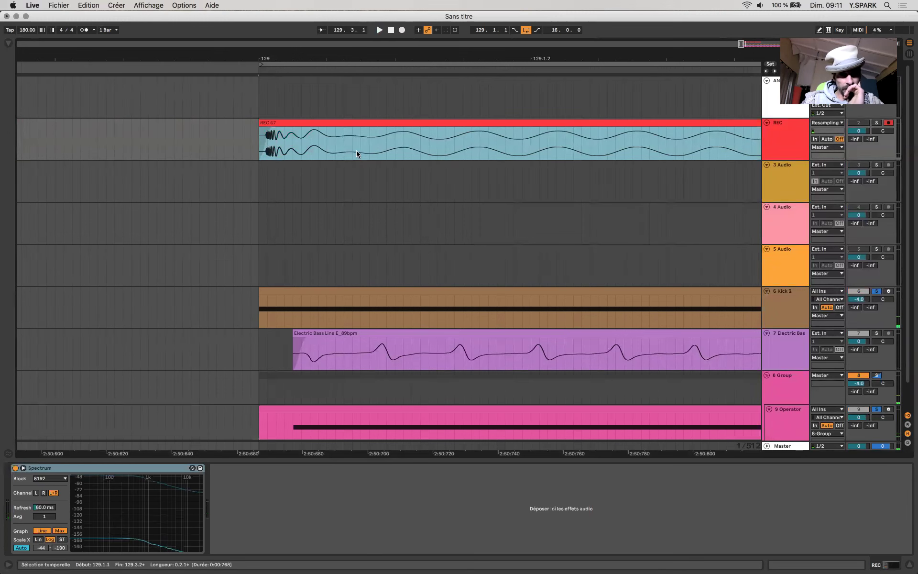
pyautogui.moveTo(343, 150); pyautogui.dragTo(378, 153)
pyautogui.moveTo(306, 145); pyautogui.dragTo(343, 146)
pyautogui.moveTo(403, 138); pyautogui.dragTo(378, 145)
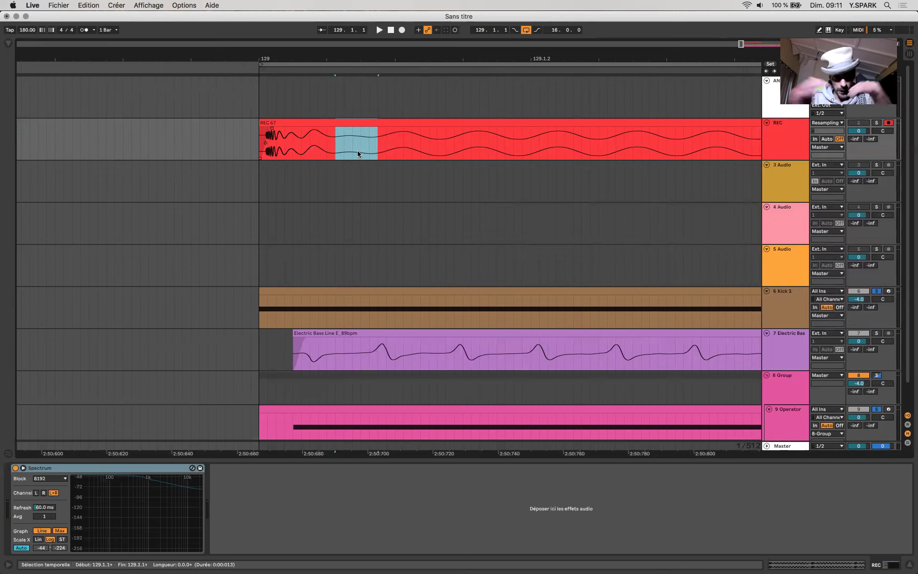
# Step: Set the second point of Kick 2's amp envelope to 0.60 and move the pitch envelope's second point further along in time at 363 Hz
pyautogui.click(322, 293)
pyautogui.moveTo(162, 392); pyautogui.dragTo(162, 384)
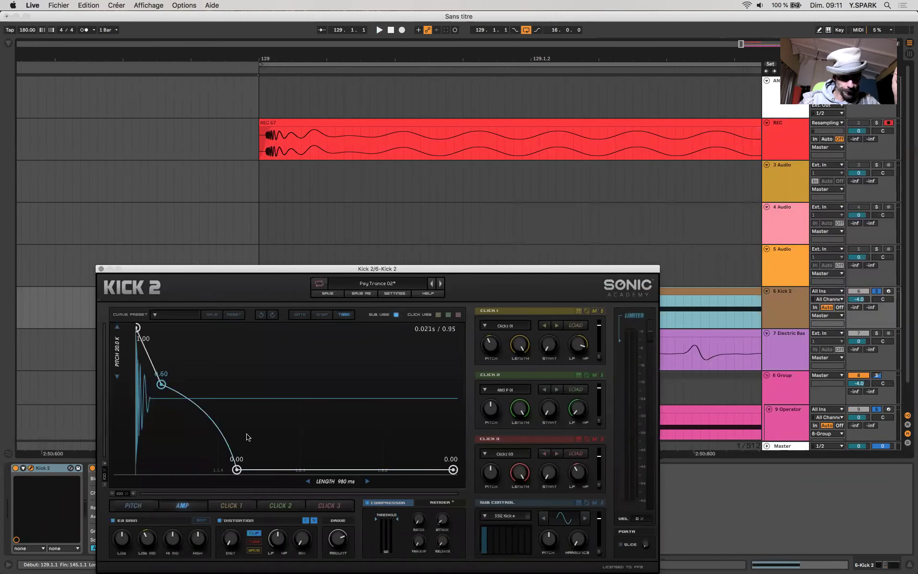
pyautogui.click(137, 506)
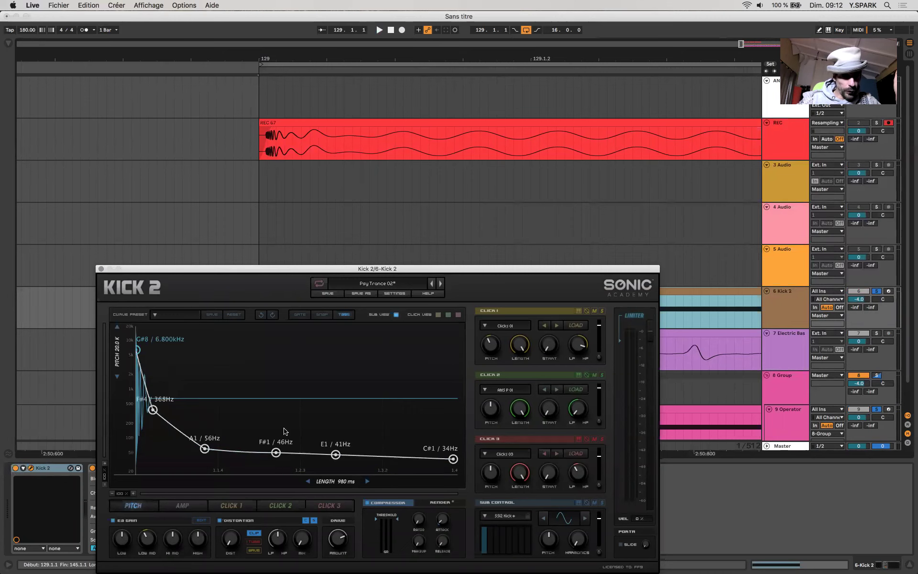
pyautogui.moveTo(152, 414); pyautogui.dragTo(177, 415)
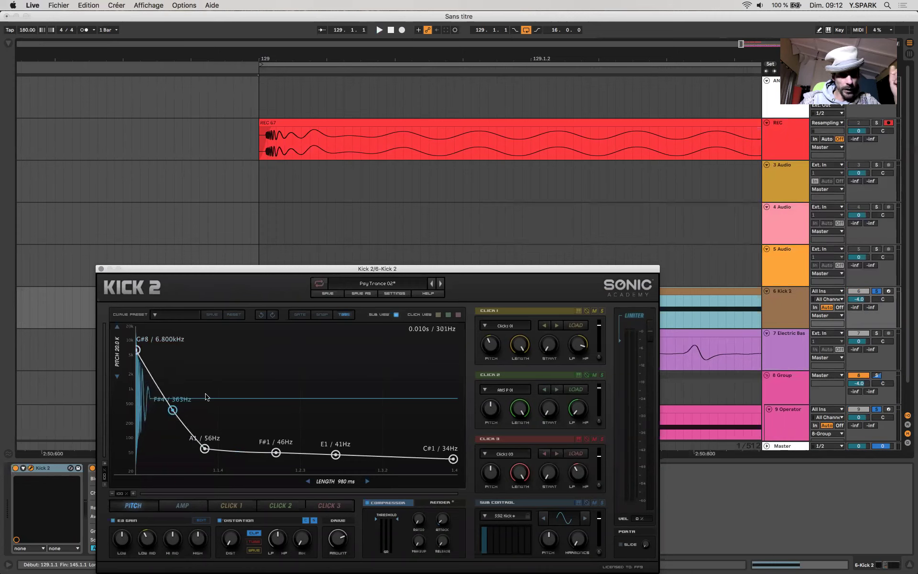
# Step: Resample the kick with its stretched pitch sweep and the sub over the REC clip, then inspect the join between them
pyautogui.click(270, 122)
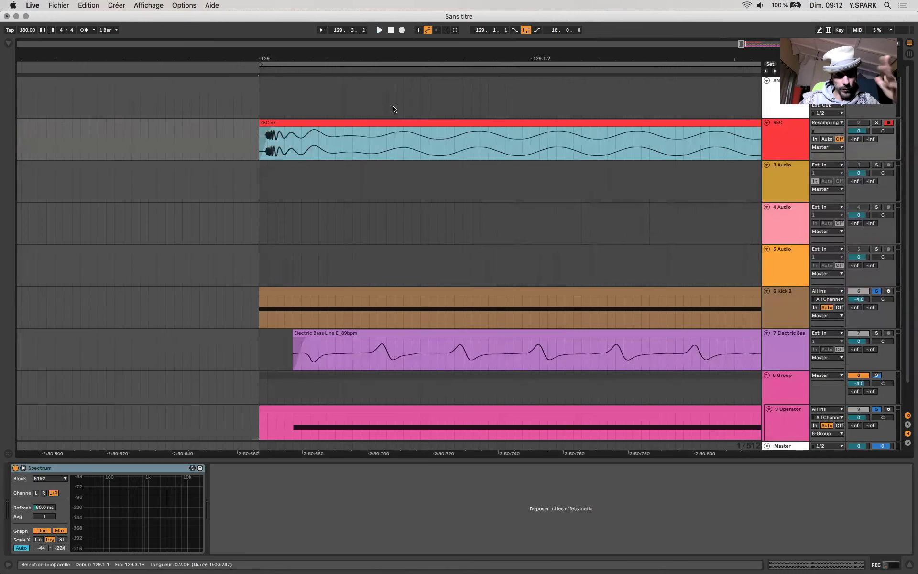
pyautogui.click(402, 30)
pyautogui.click(302, 157)
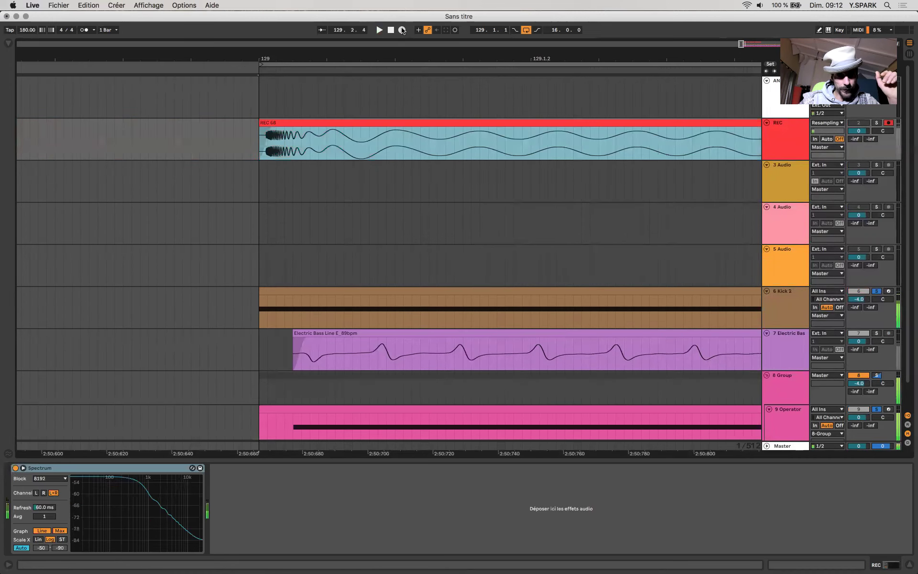
pyautogui.click(303, 154)
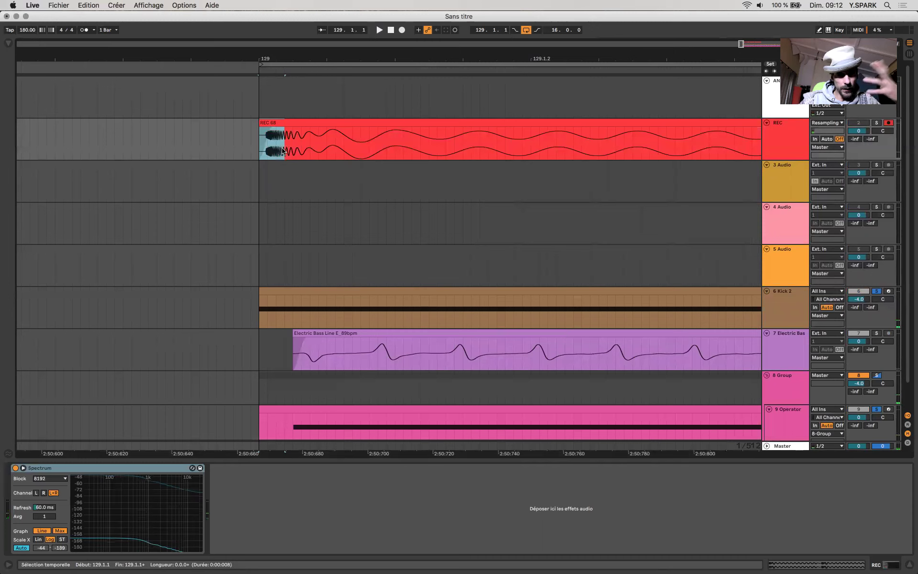
pyautogui.moveTo(302, 153); pyautogui.dragTo(354, 143)
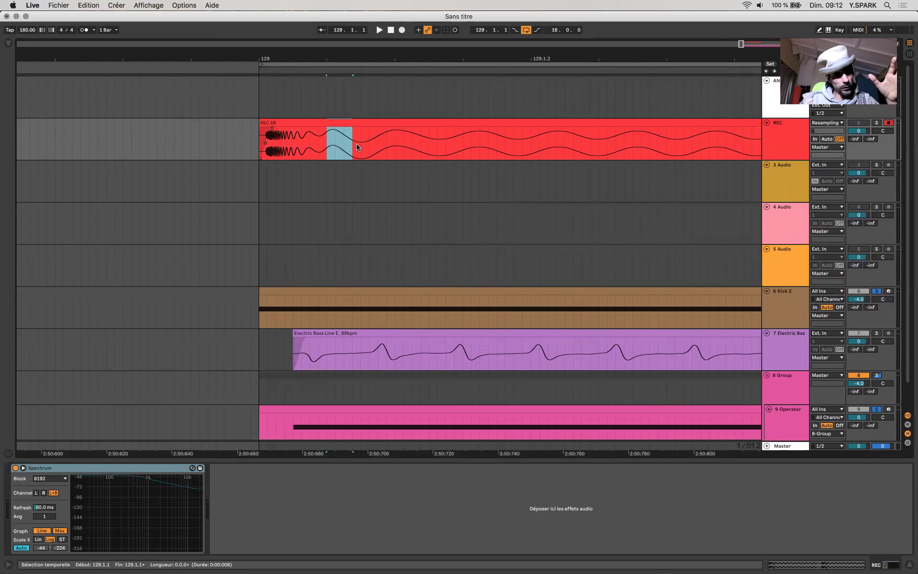
# Step: Raise the second point of Kick 2's amp envelope to 0.64 and set the decay of Operator's oscillator envelope to 106 ms
pyautogui.click(313, 301)
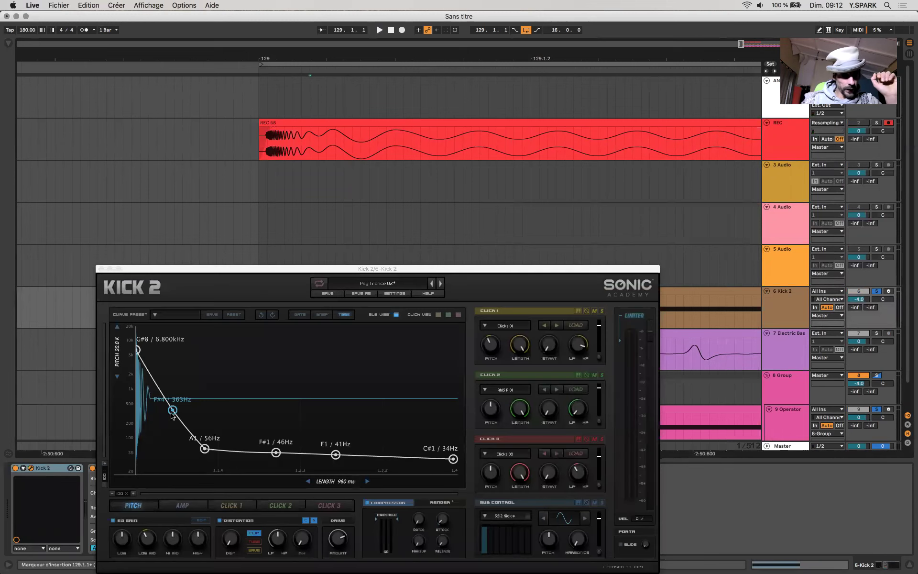
pyautogui.click(183, 506)
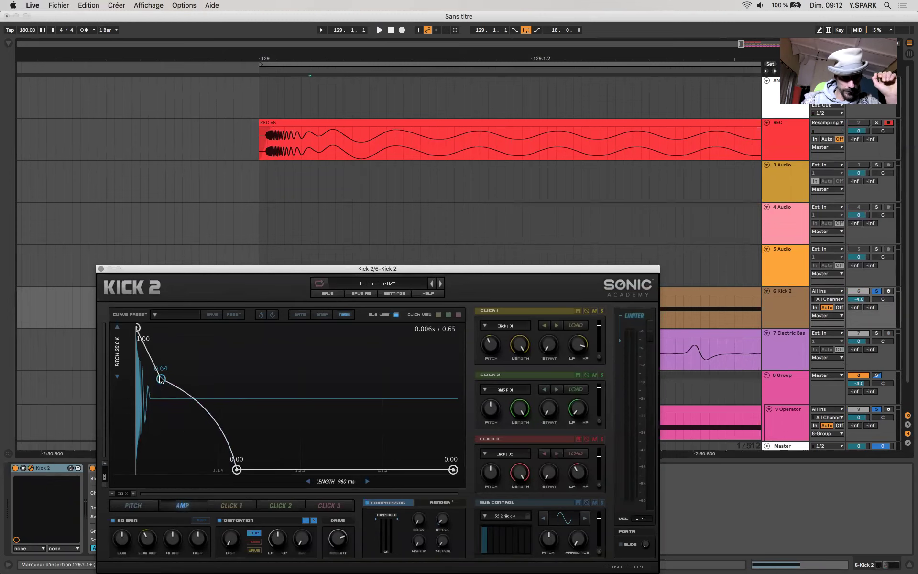
pyautogui.click(280, 206)
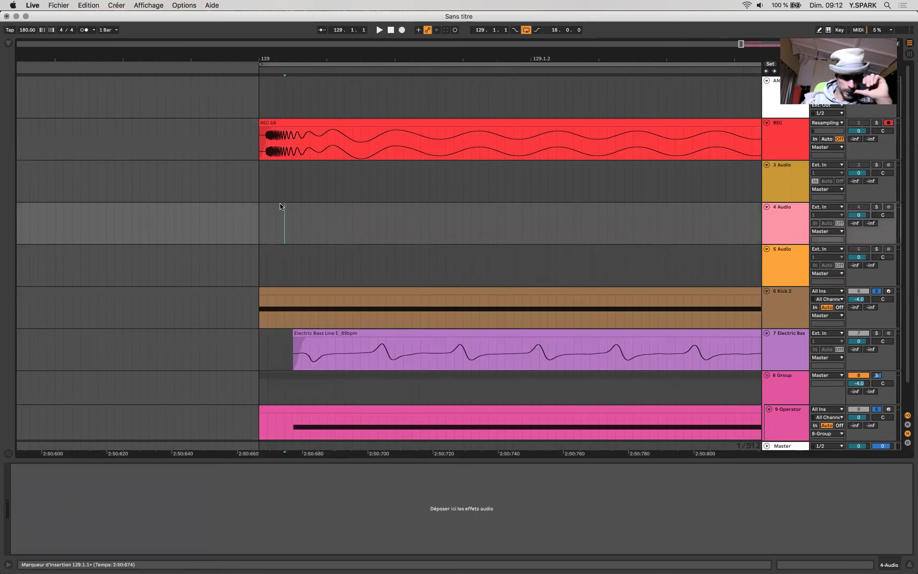
pyautogui.click(292, 418)
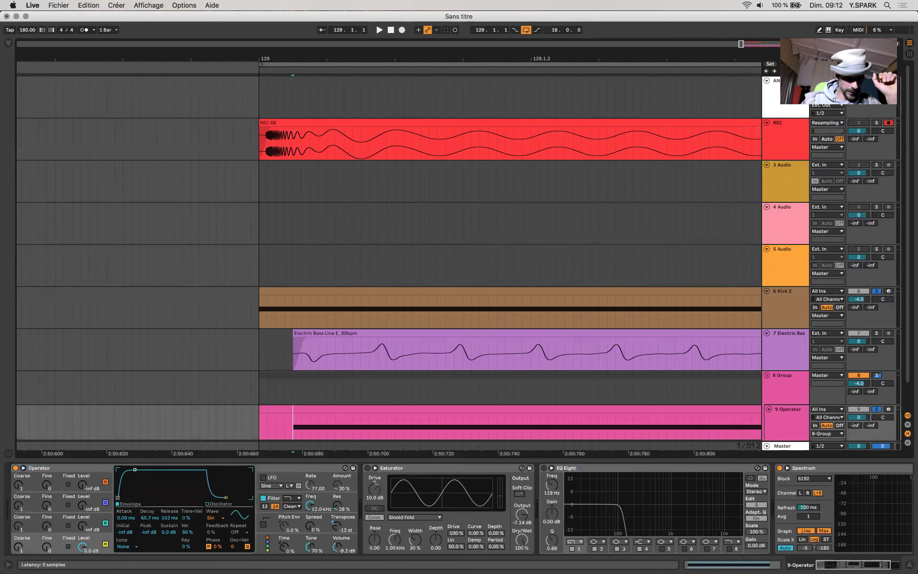
pyautogui.moveTo(135, 469); pyautogui.dragTo(137, 469)
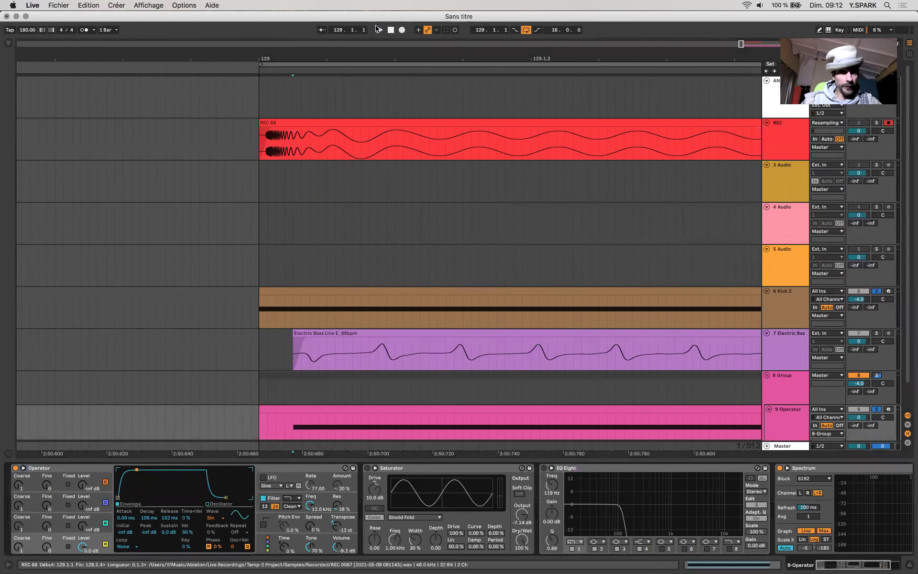
# Step: Replace the REC clip with a new resample using the 106 ms Operator decay and inspect the kick-to-sub transition
pyautogui.click(281, 128)
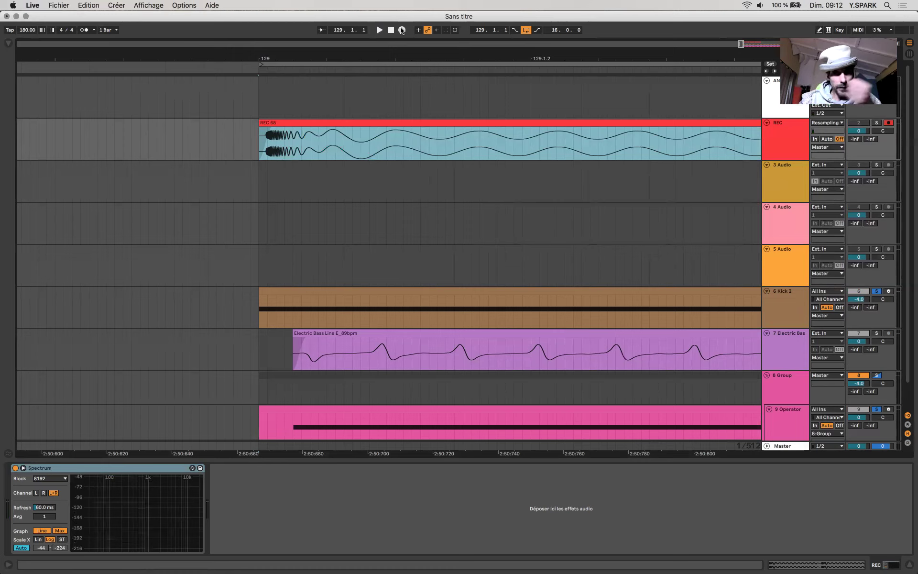
pyautogui.click(402, 30)
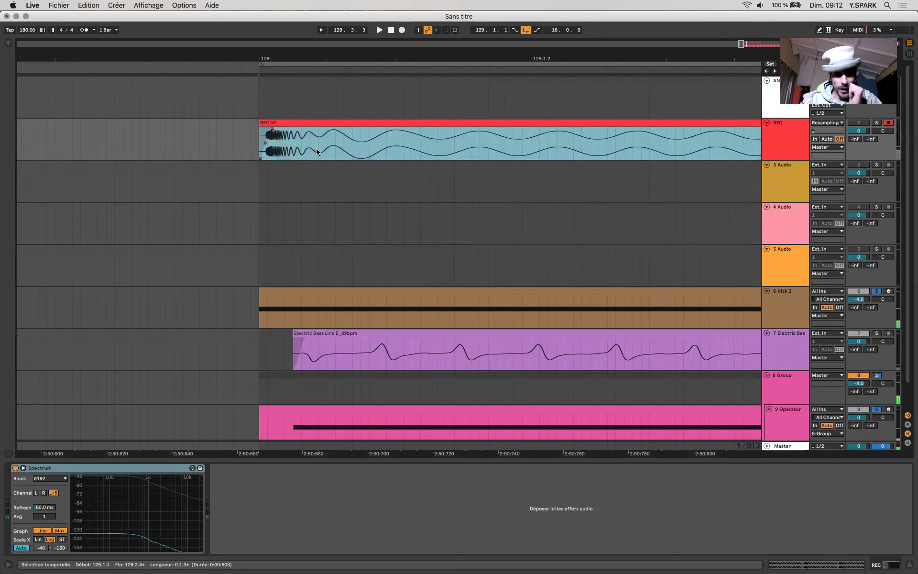
pyautogui.moveTo(321, 148); pyautogui.dragTo(396, 146)
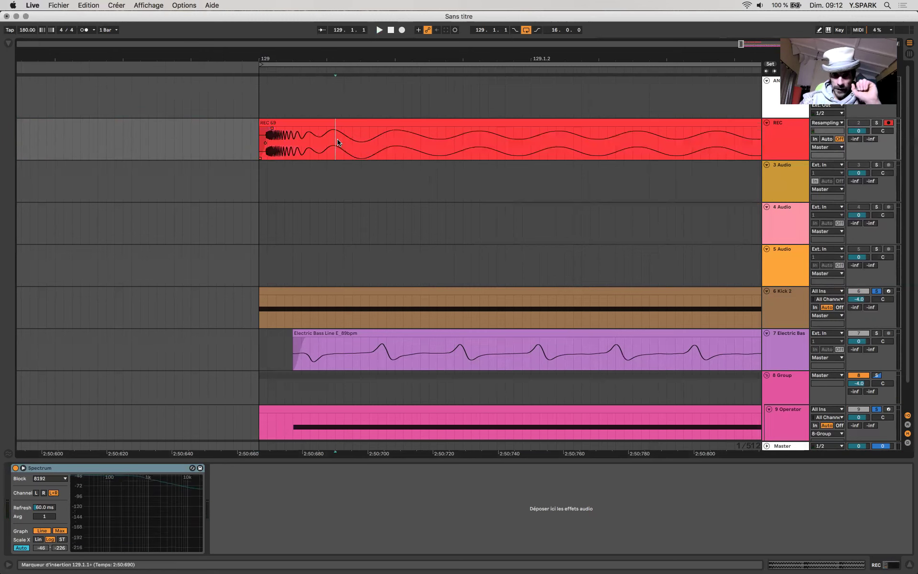
pyautogui.moveTo(285, 145); pyautogui.dragTo(319, 145)
# Step: Close the Kick 2 editor, insert a Utility between Kick 2 and Spectrum on the Kick 2 track, and set its gain to 3.00 dB
pyautogui.click(630, 292)
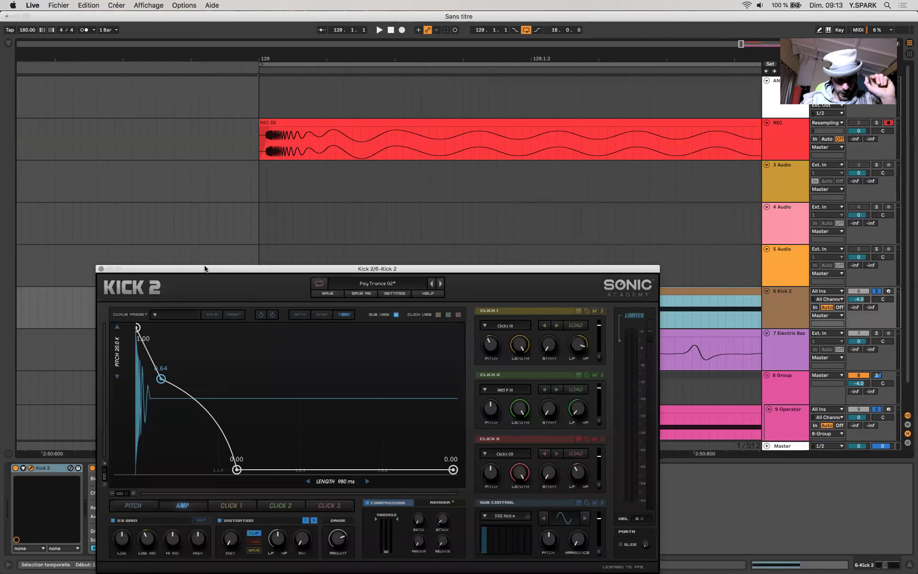
pyautogui.click(101, 269)
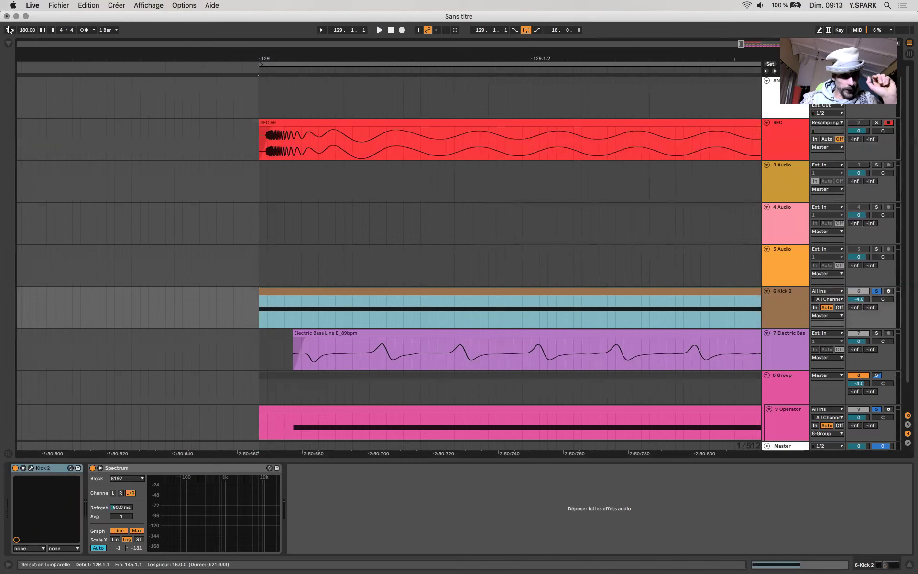
pyautogui.click(8, 43)
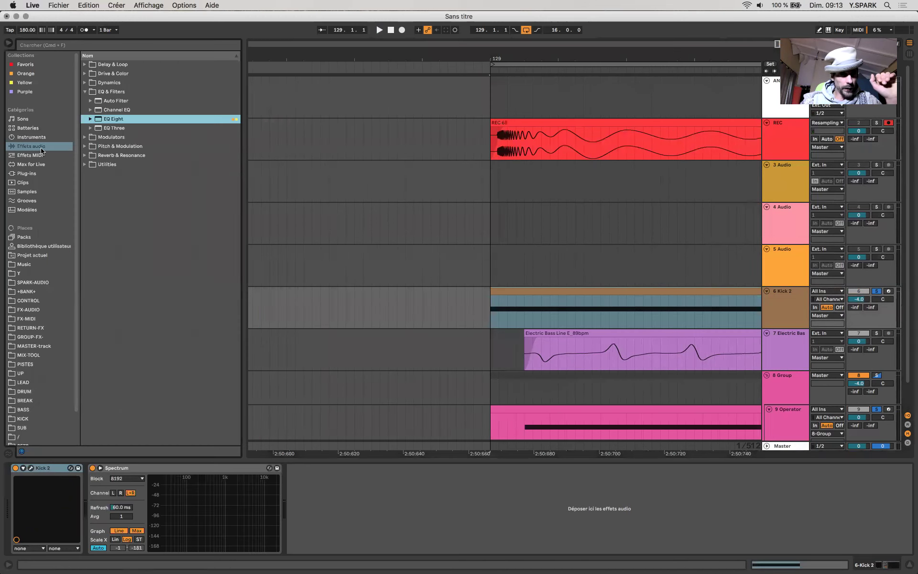
pyautogui.click(84, 128)
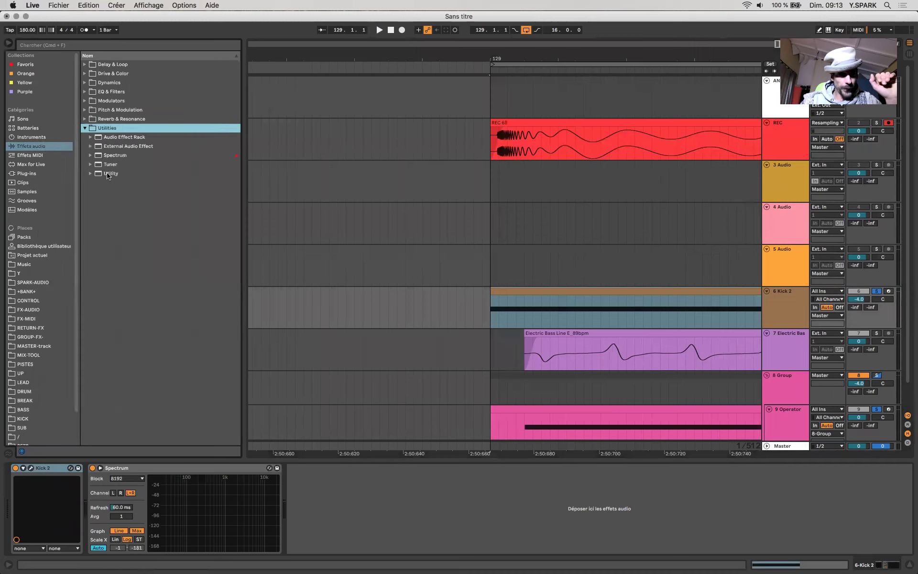
pyautogui.moveTo(108, 172); pyautogui.dragTo(138, 495)
pyautogui.press('space')
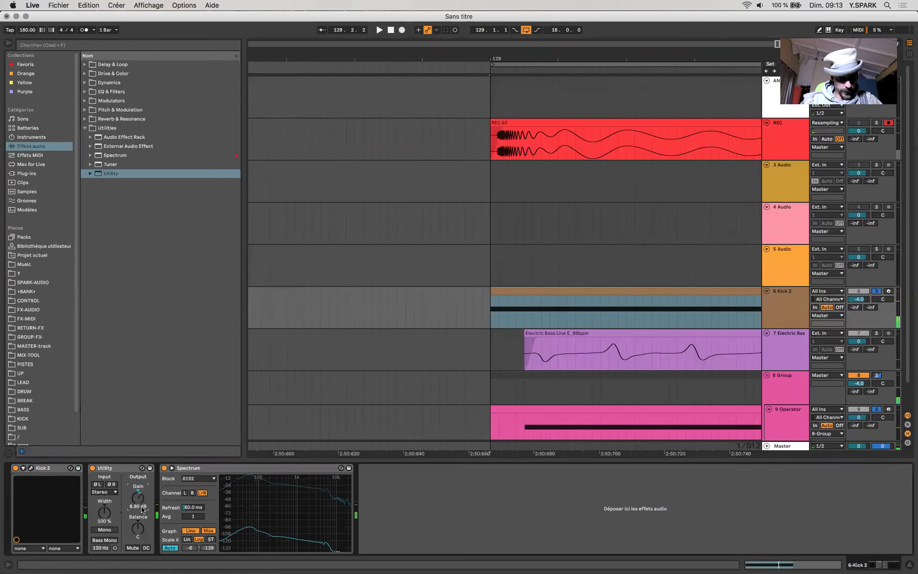
pyautogui.moveTo(143, 509); pyautogui.dragTo(142, 526)
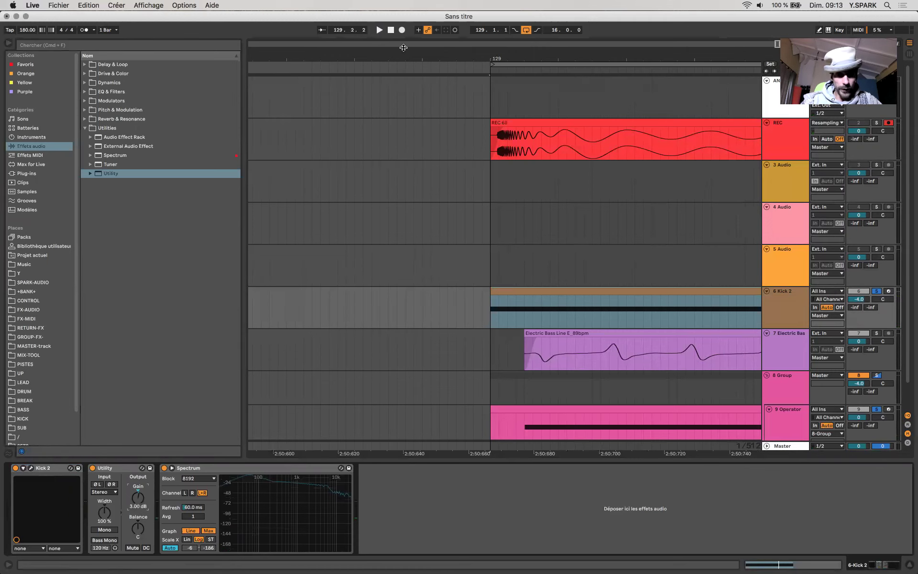
# Step: Examine the kick-to-sub join in the REC clip resampled with the extra kick gain
pyautogui.click(505, 139)
pyautogui.moveTo(505, 139); pyautogui.dragTo(600, 143)
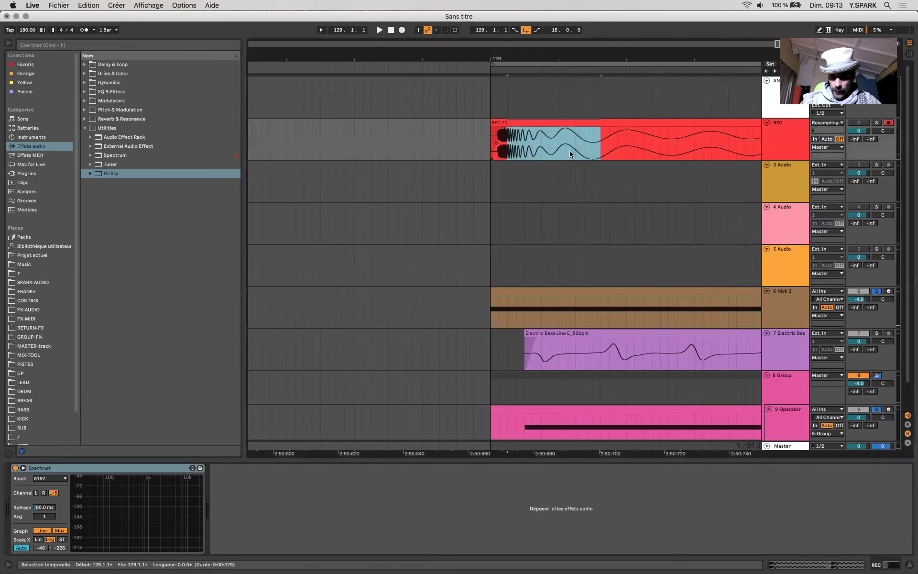
pyautogui.click(570, 153)
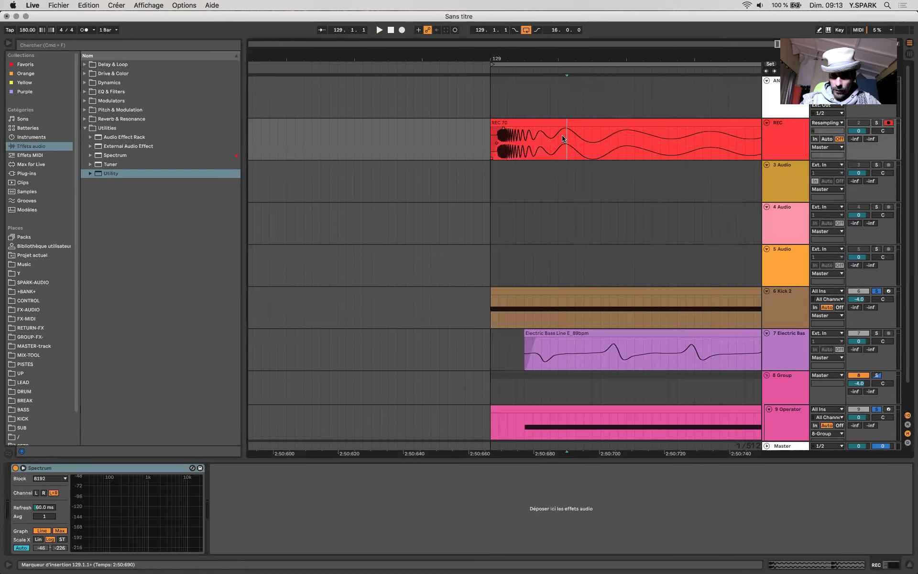
pyautogui.scroll(-3, 538, 301)
pyautogui.hscroll(3, 539, 301)
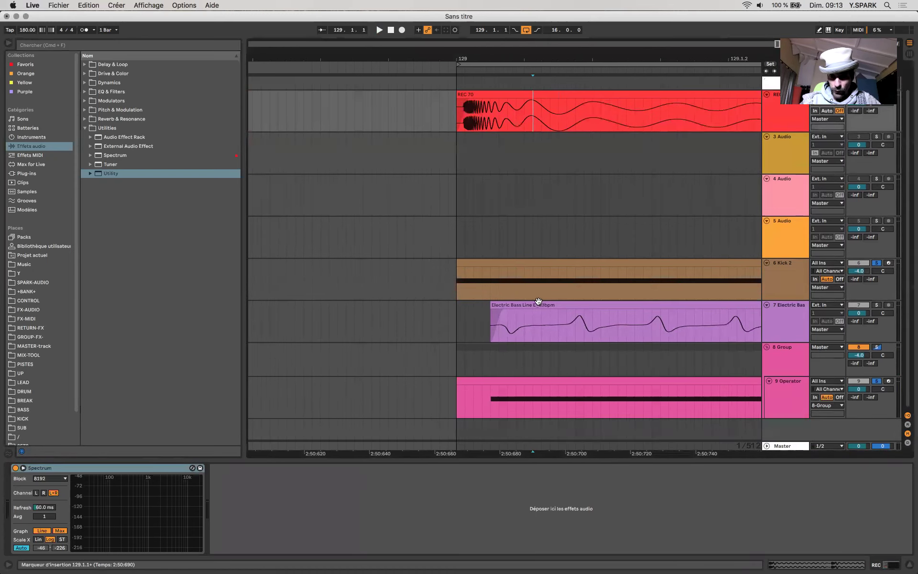
# Step: Set the decay of Operator's oscillator envelope to 217 ms and replace the REC clip with a new resample
pyautogui.click(559, 399)
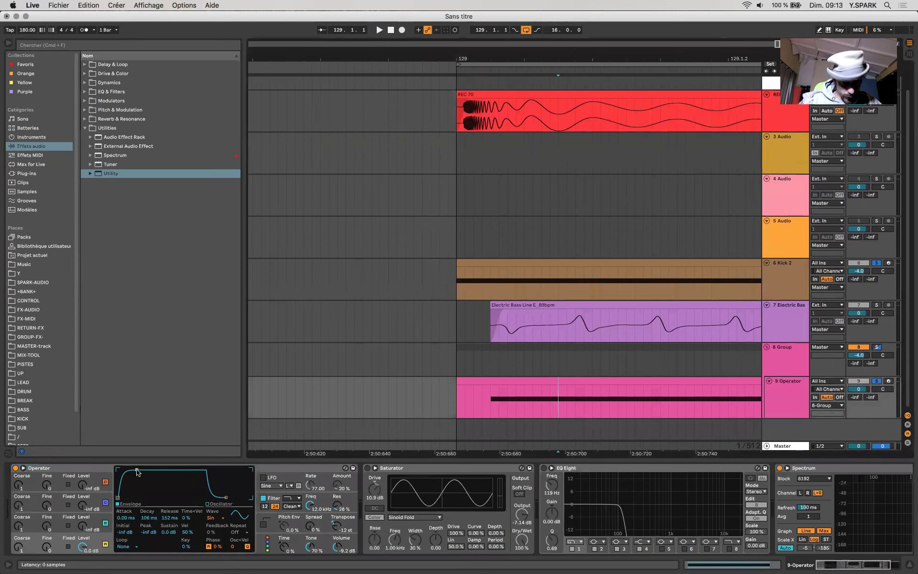
pyautogui.moveTo(137, 471); pyautogui.dragTo(140, 470)
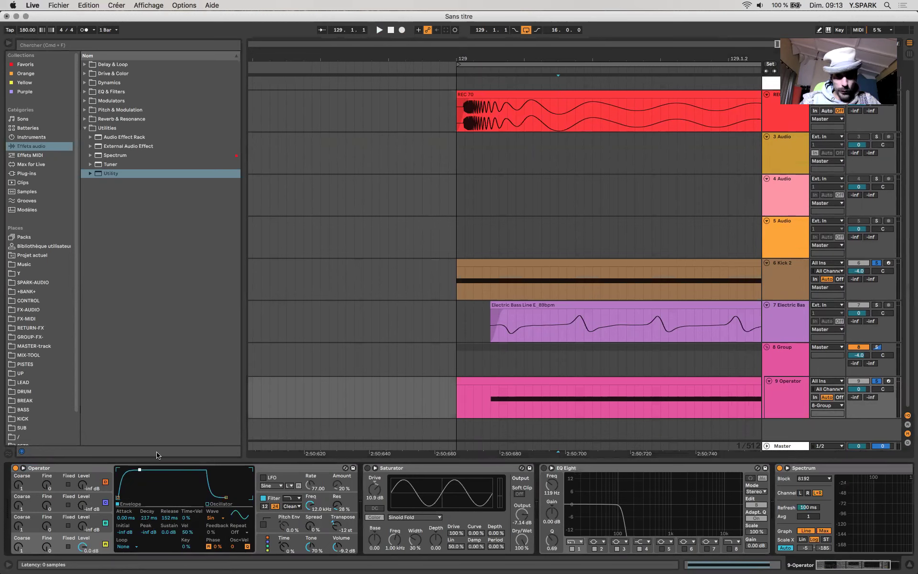
pyautogui.click(402, 30)
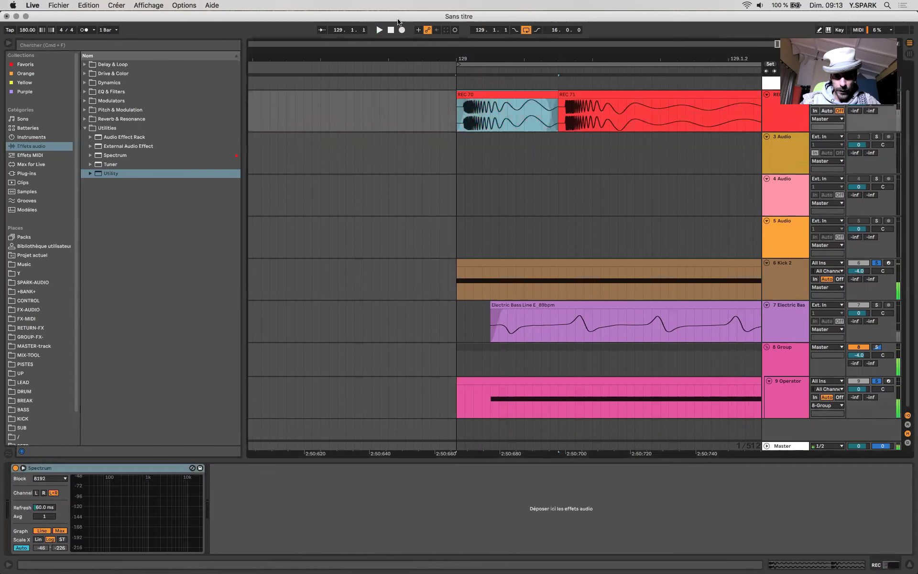
pyautogui.click(402, 30)
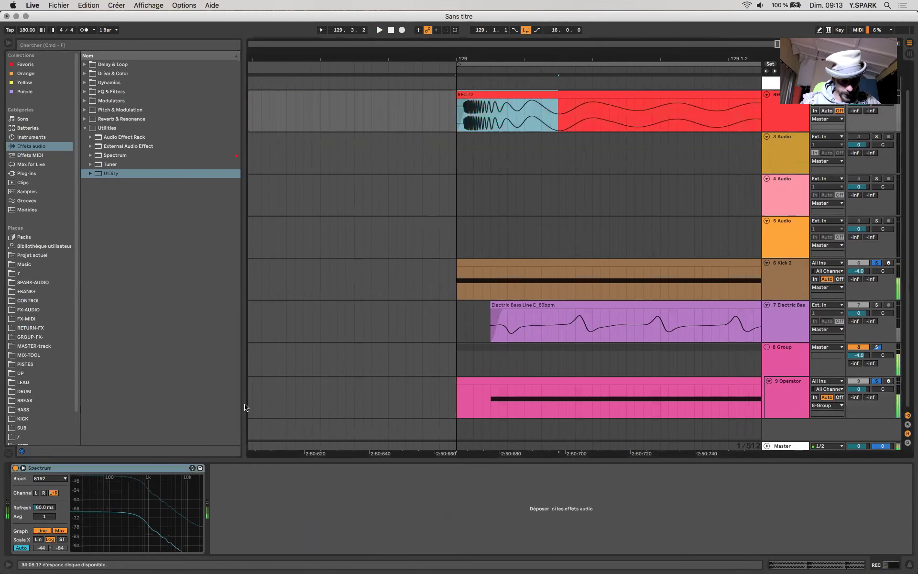
# Step: Set Operator's oscillator envelope decay to 351 ms and resample kick and sub again over the REC clip from bar 129
pyautogui.click(498, 381)
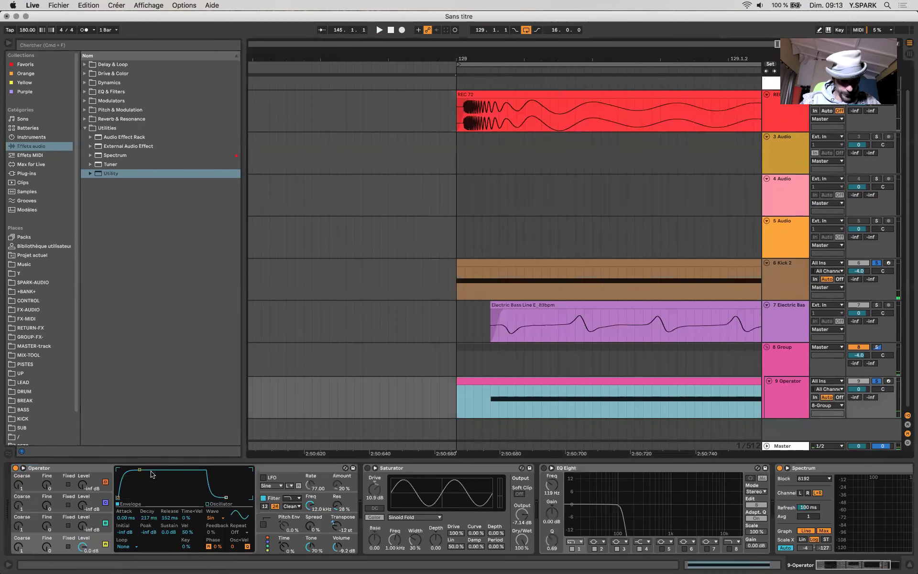
pyautogui.moveTo(139, 470); pyautogui.dragTo(142, 470)
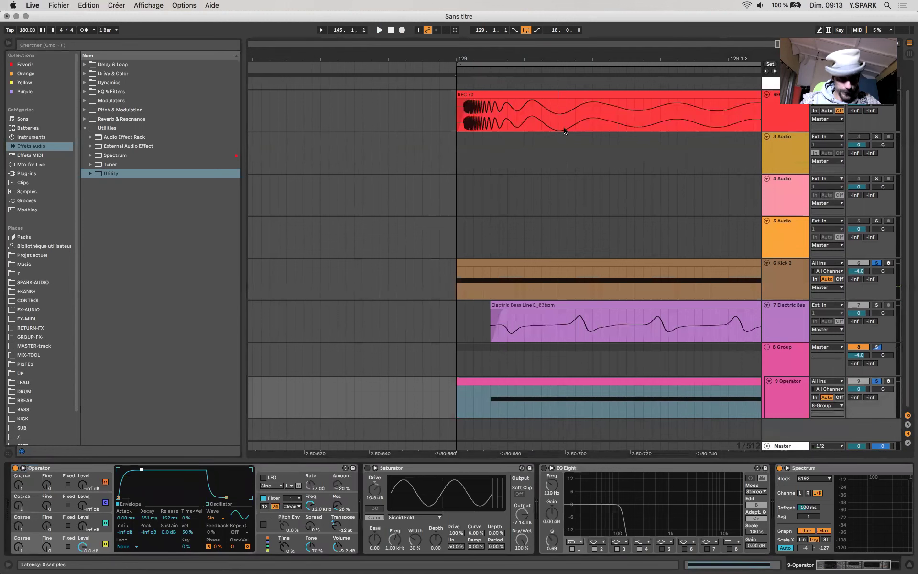
pyautogui.click(462, 105)
pyautogui.click(402, 31)
pyautogui.press('space')
# Step: Examine how the kick's last cycles run into the sub's waves in the REC clip resampled with the 351 ms decay
pyautogui.moveTo(508, 115); pyautogui.dragTo(653, 115)
pyautogui.scroll(-3, 656, 116)
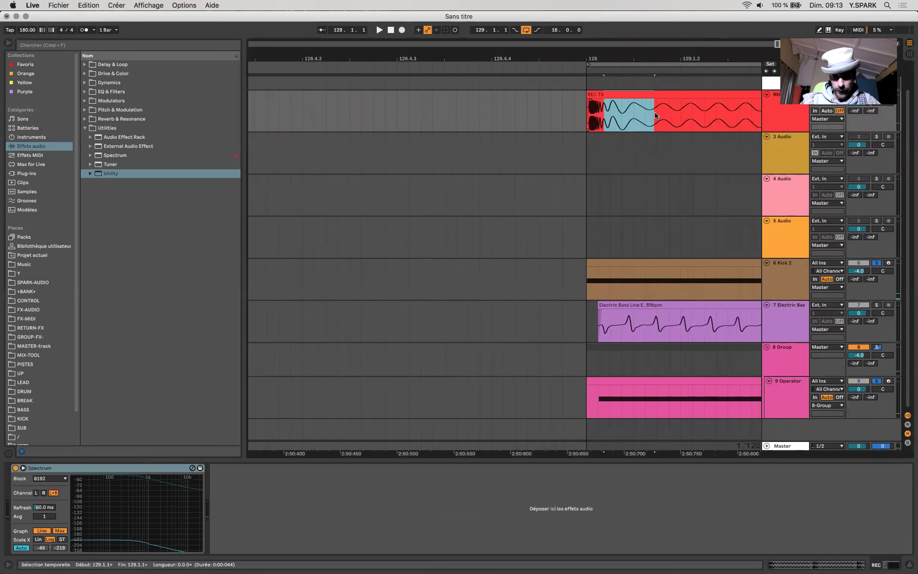
pyautogui.hscroll(5, 630, 122)
pyautogui.scroll(1, 630, 122)
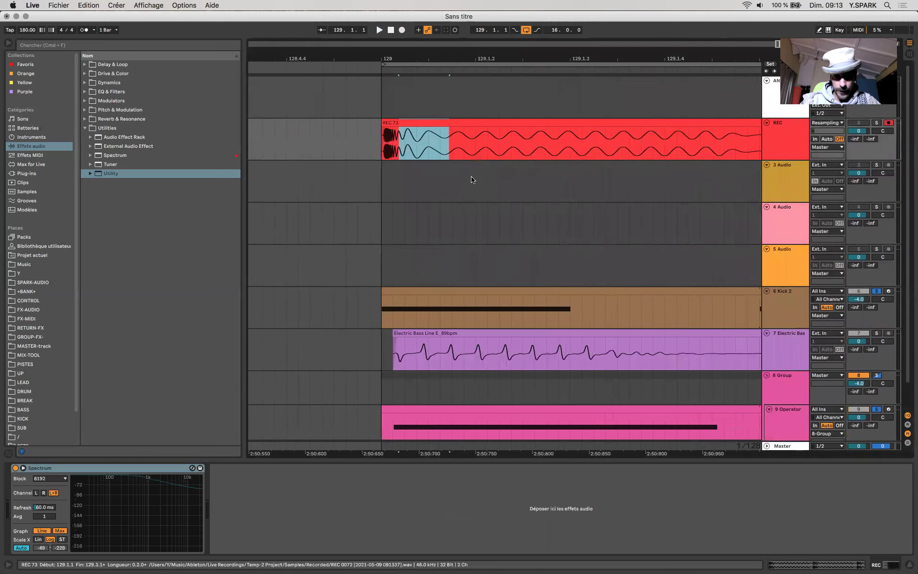
pyautogui.moveTo(405, 146); pyautogui.dragTo(442, 144)
pyautogui.click(404, 146)
pyautogui.press('super+z')
pyautogui.click(393, 144)
pyautogui.keyDown('shift'); pyautogui.click(416, 144); pyautogui.keyUp('shift')
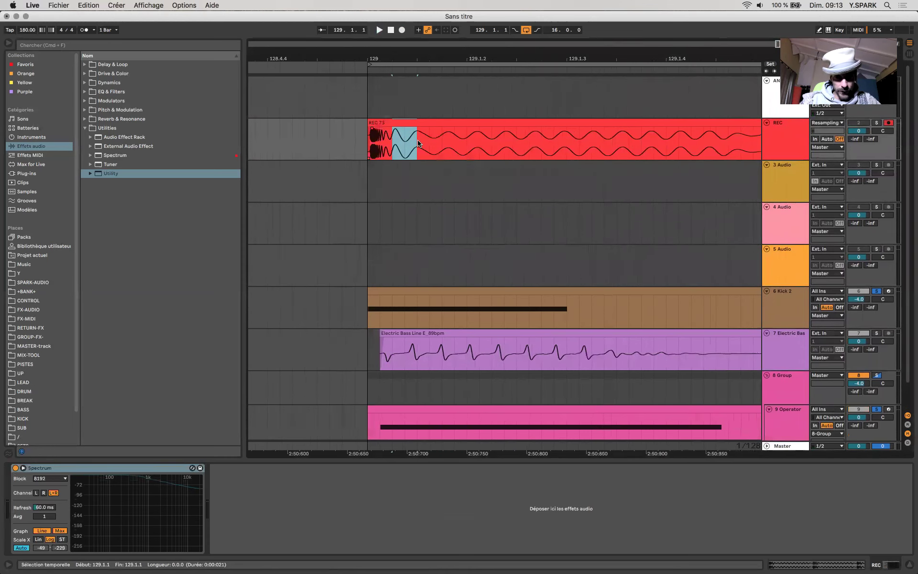
pyautogui.scroll(3, 417, 144)
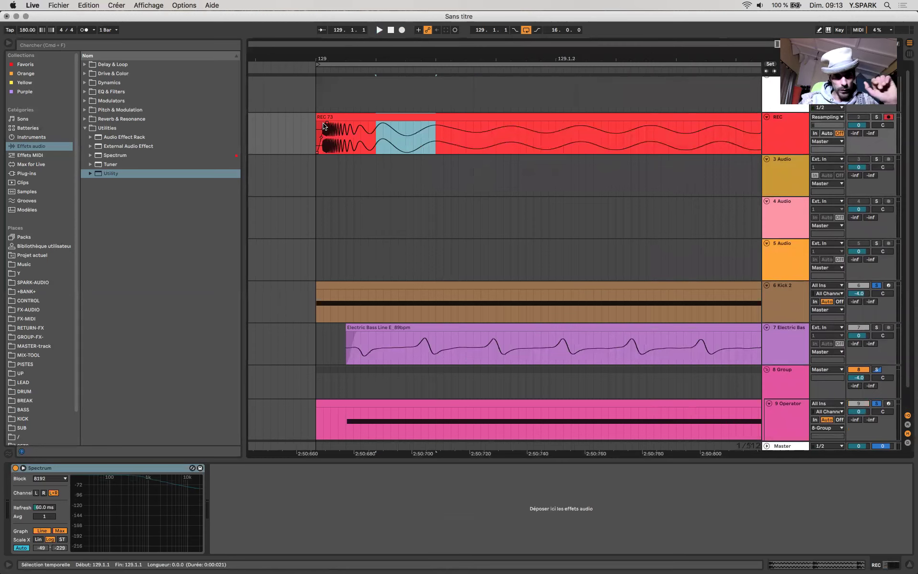
# Step: Check the single half-cycle at the kick-to-sub join, and delete the whole resampled clip from the REC track
pyautogui.click(325, 126)
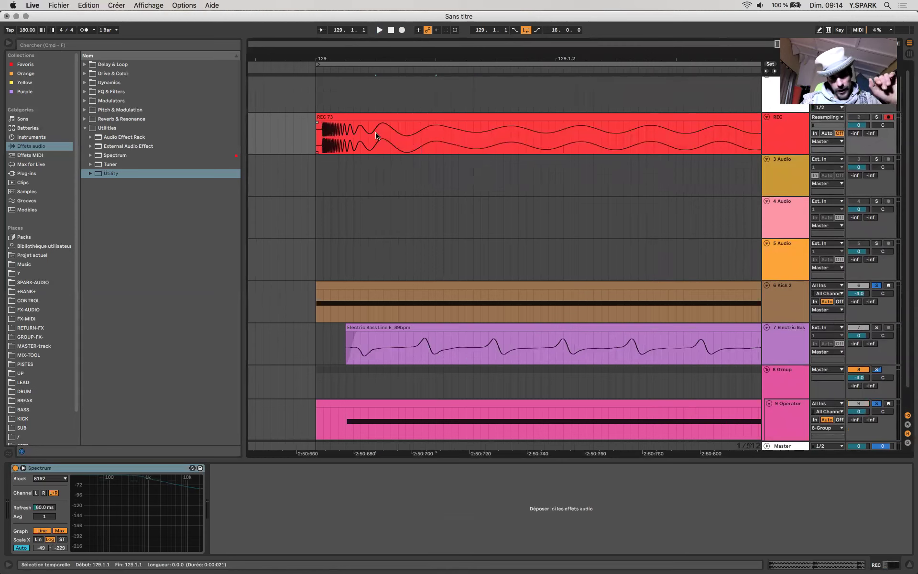
pyautogui.moveTo(376, 135); pyautogui.dragTo(397, 136)
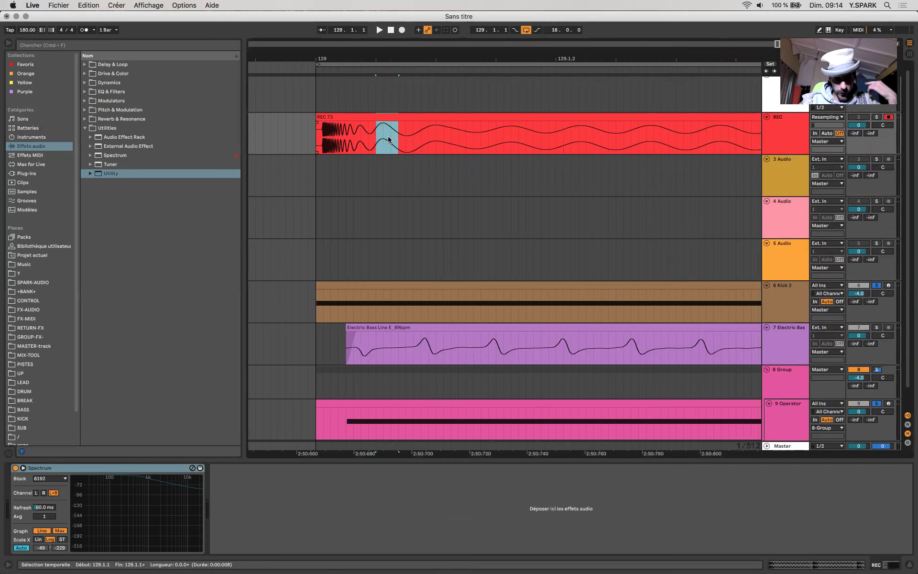
pyautogui.click(383, 116)
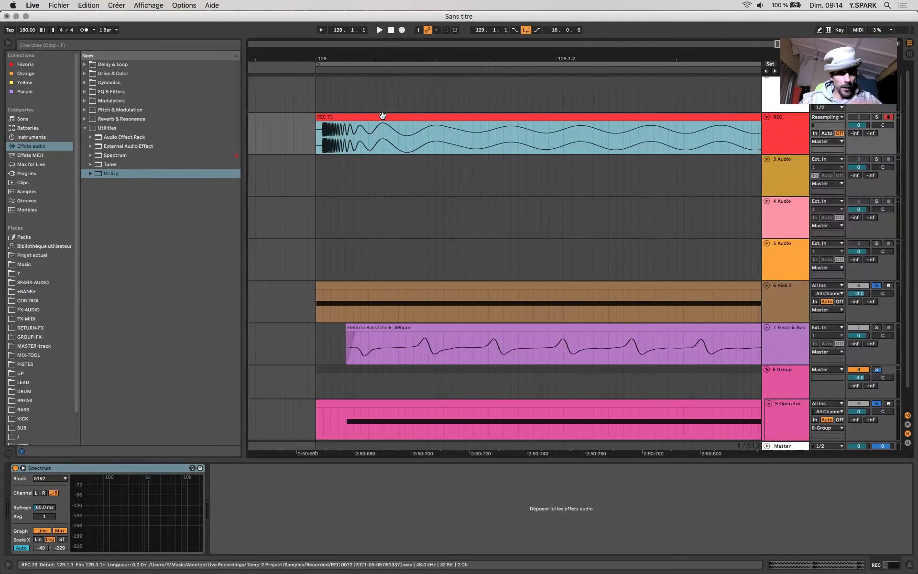
pyautogui.press('Delete')
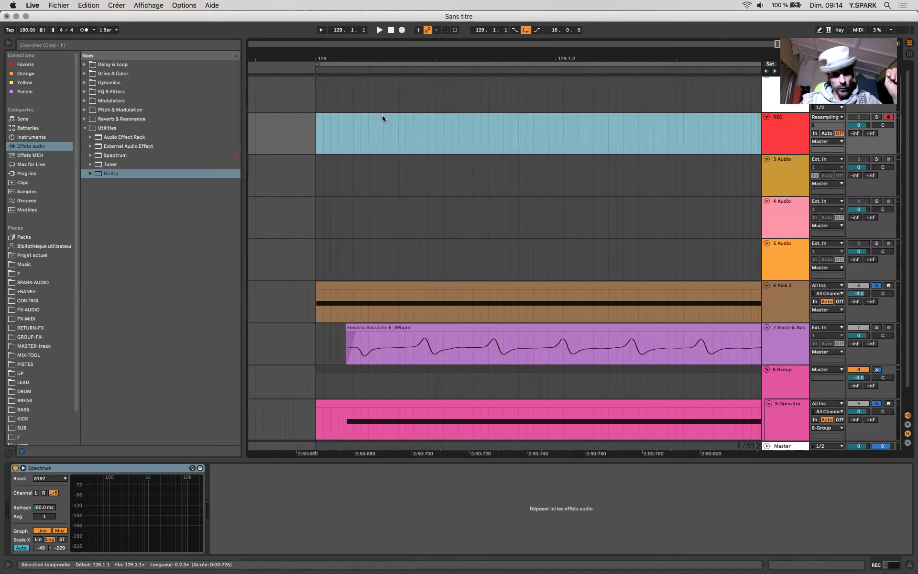
# Step: Insert an Auto Pan from the Pitch & Modulation effects after Spectrum on the Operator track
pyautogui.click(41, 138)
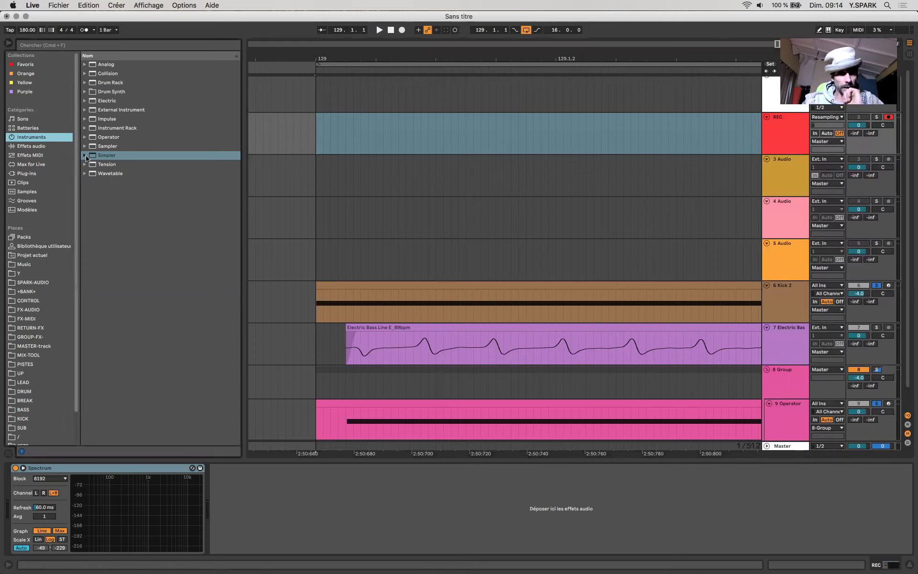
pyautogui.click(34, 146)
pyautogui.click(85, 128)
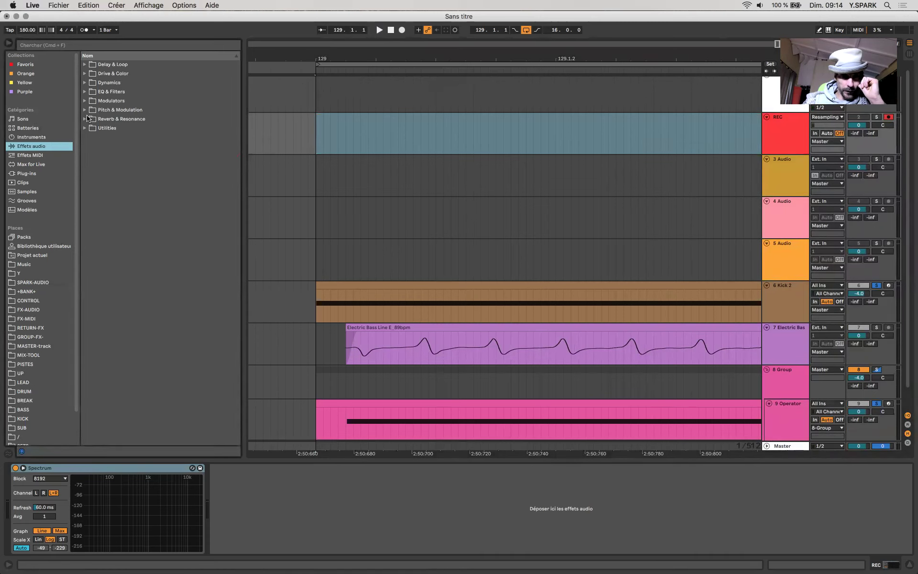
pyautogui.click(85, 111)
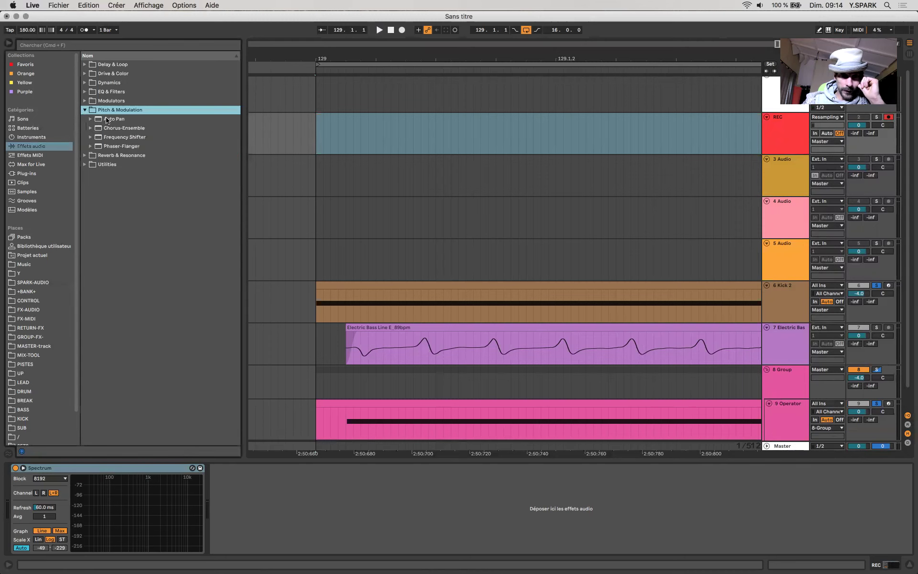
pyautogui.moveTo(107, 119); pyautogui.dragTo(366, 414)
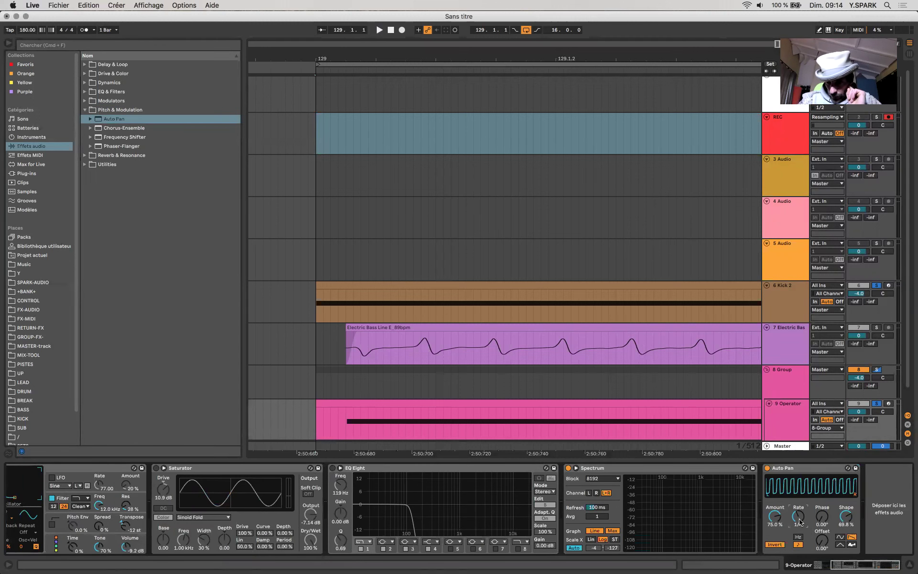
# Step: Open the Kick 2 editor, load the preset Psy Trance 03, and close the editor
pyautogui.click(531, 302)
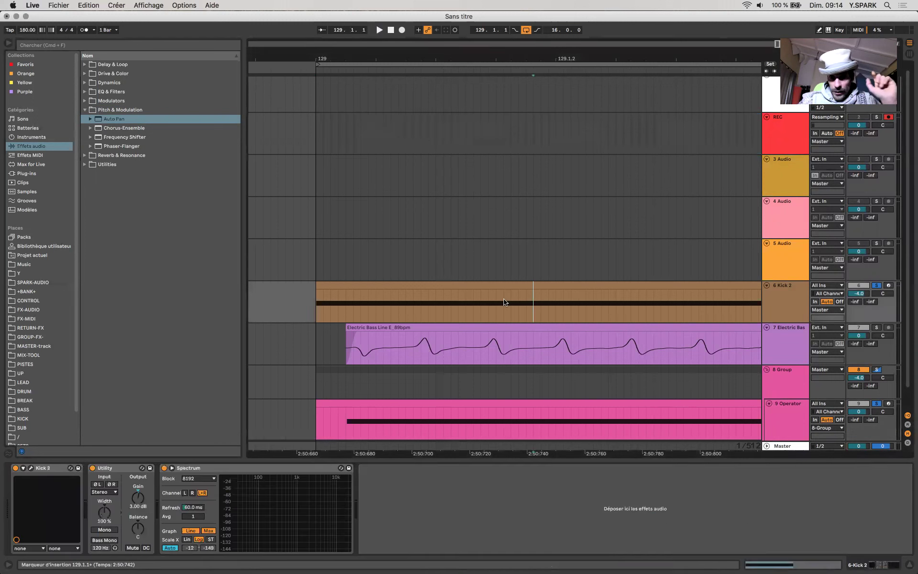
pyautogui.click(421, 292)
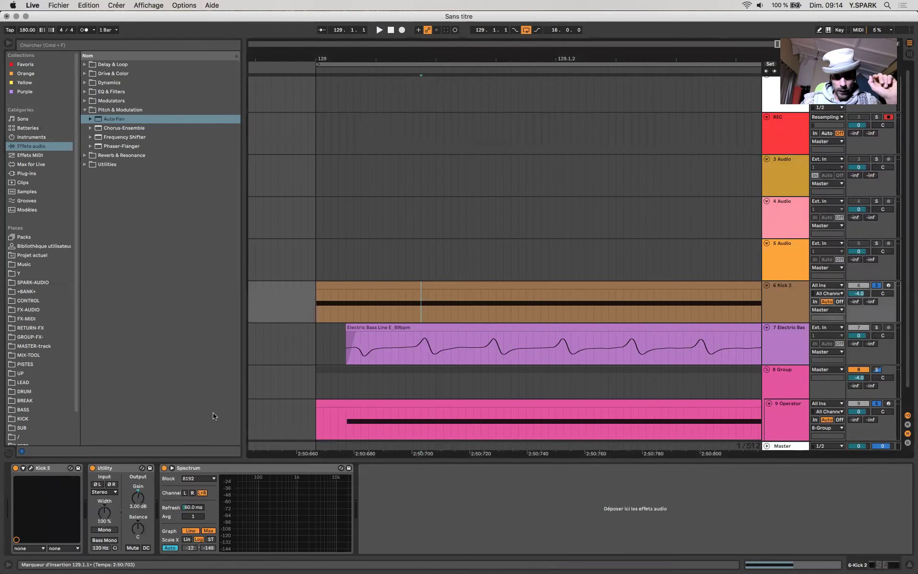
pyautogui.click(30, 469)
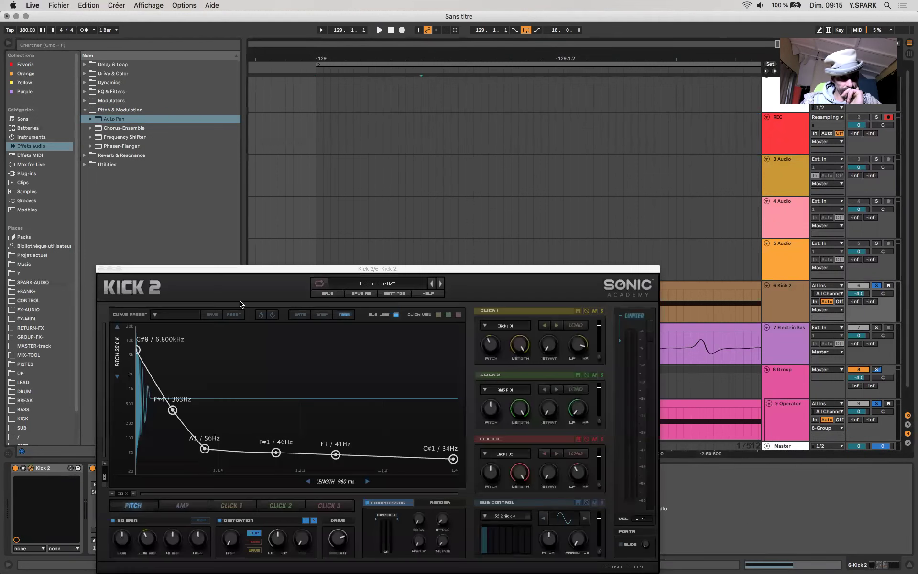
pyautogui.click(441, 283)
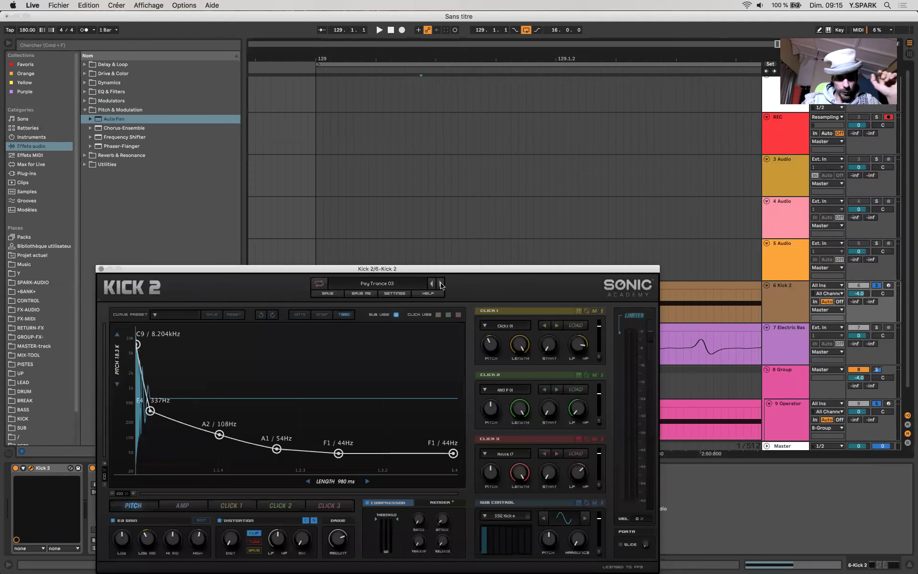
pyautogui.click(101, 269)
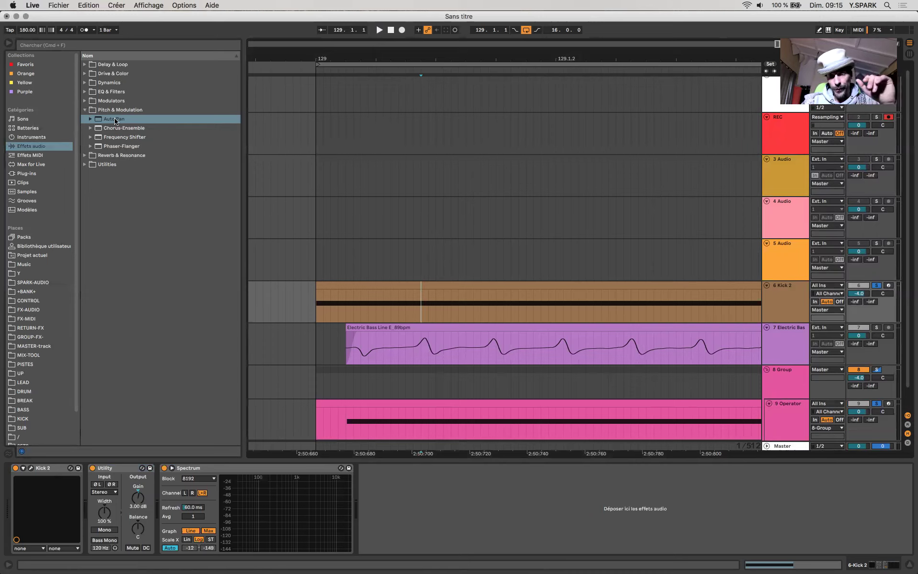
# Step: Insert an Auto Pan after Spectrum on the Kick 2 track and switch it from Invert to Normal
pyautogui.click(458, 418)
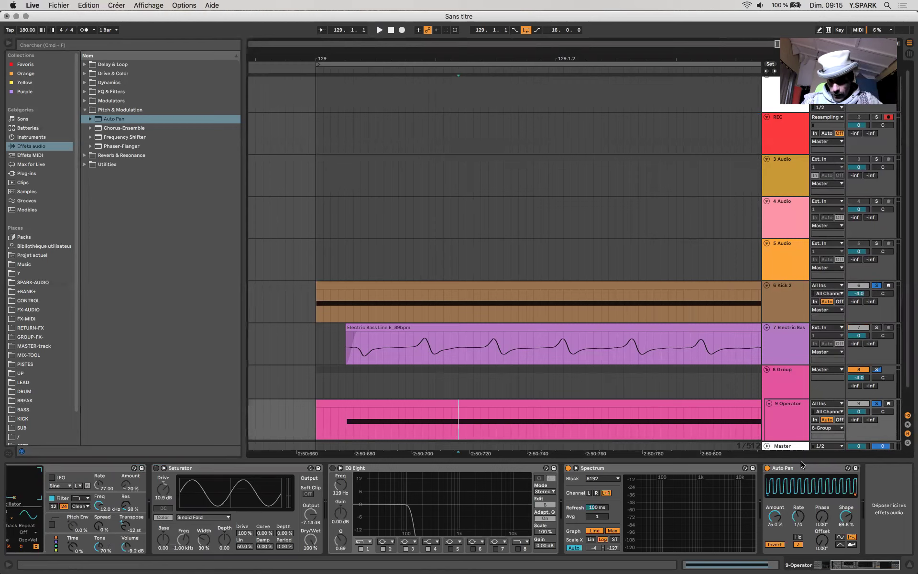
pyautogui.click(496, 307)
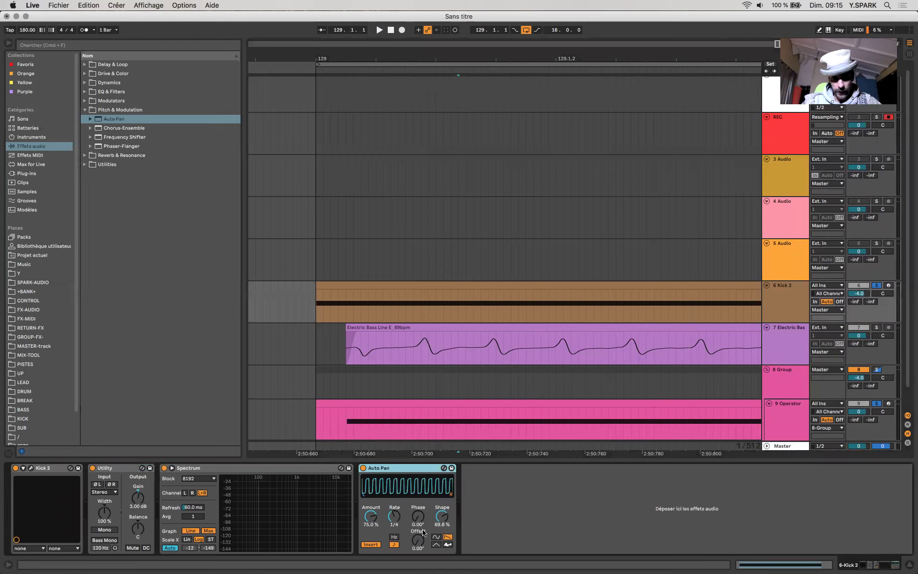
pyautogui.click(374, 546)
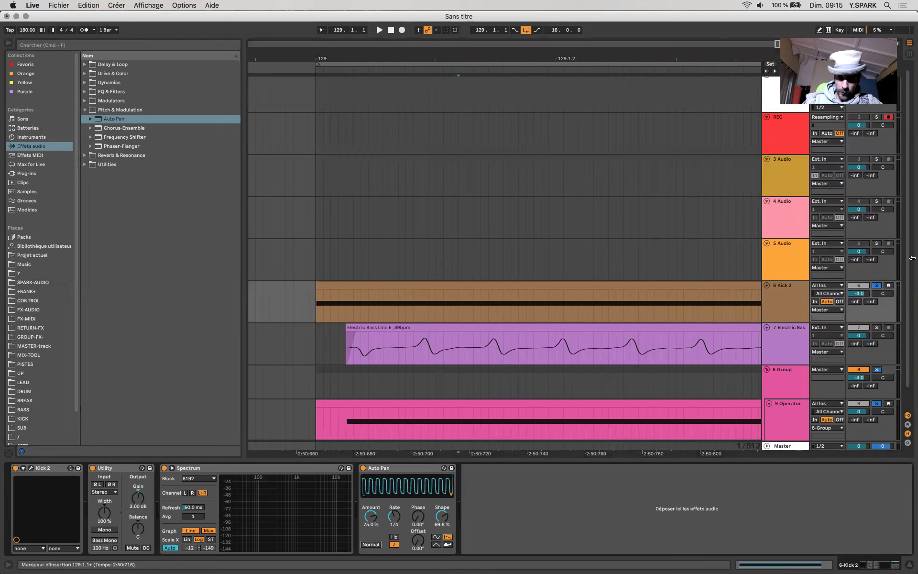
# Step: Turn off solo on the kick and sub tracks, and extend the E1 note in Operator's clip to fill the whole one-beat loop
pyautogui.click(878, 285)
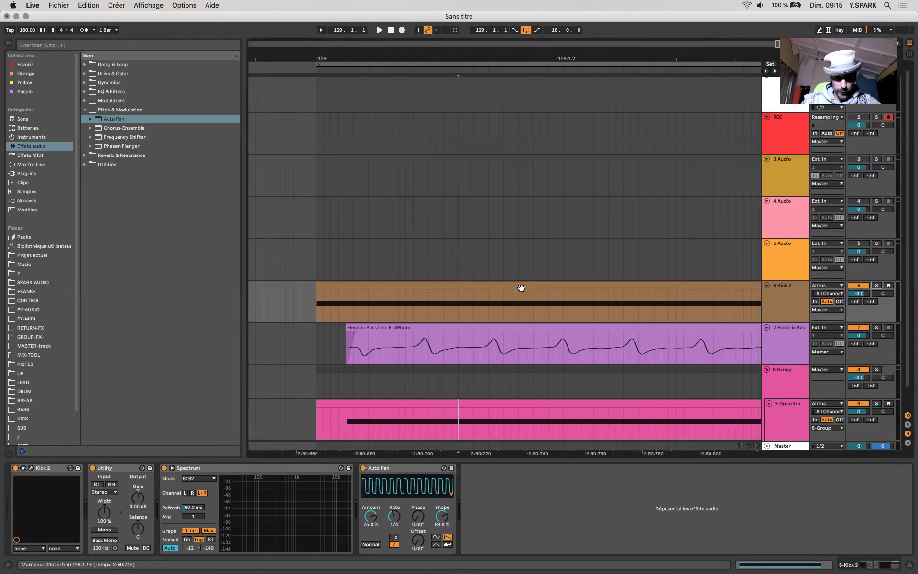
pyautogui.click(522, 293)
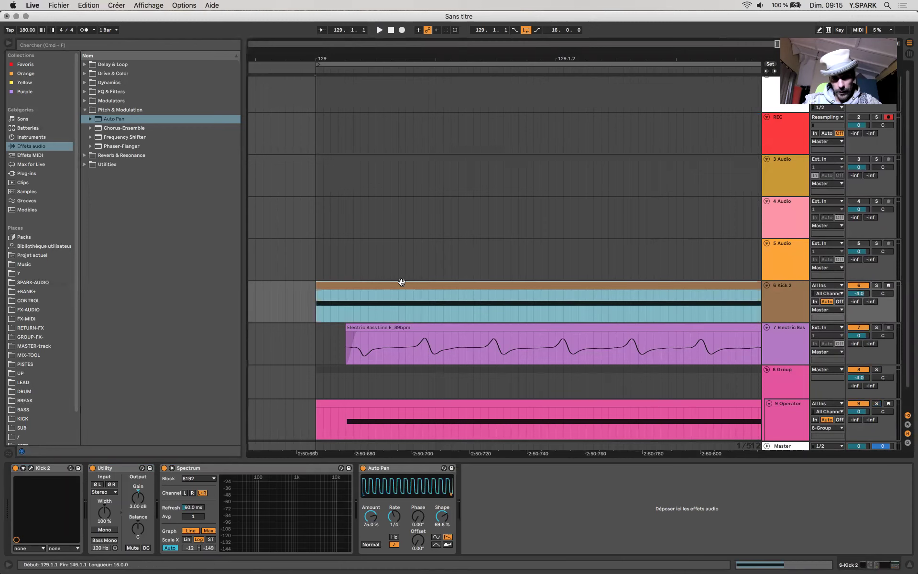
pyautogui.doubleClick(426, 406)
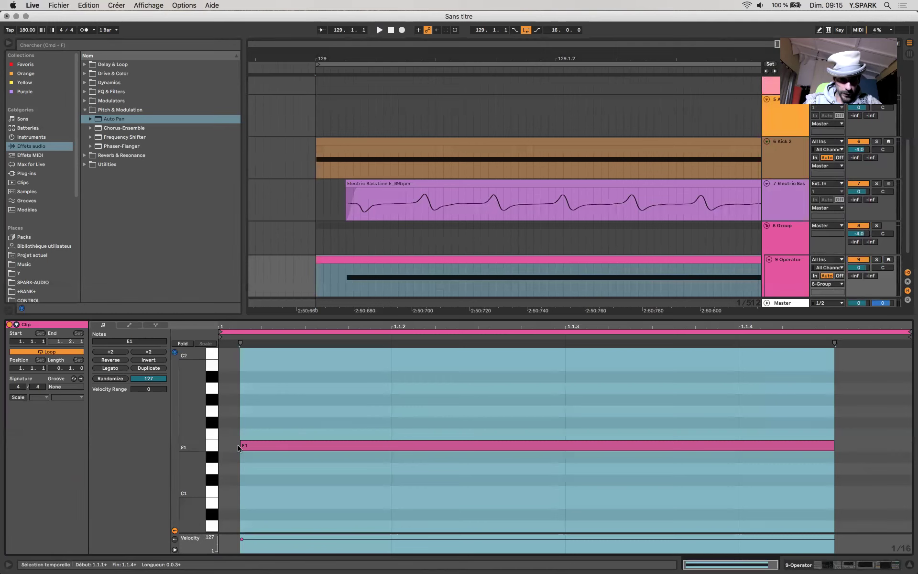
pyautogui.click(240, 447)
pyautogui.moveTo(240, 446); pyautogui.dragTo(219, 445)
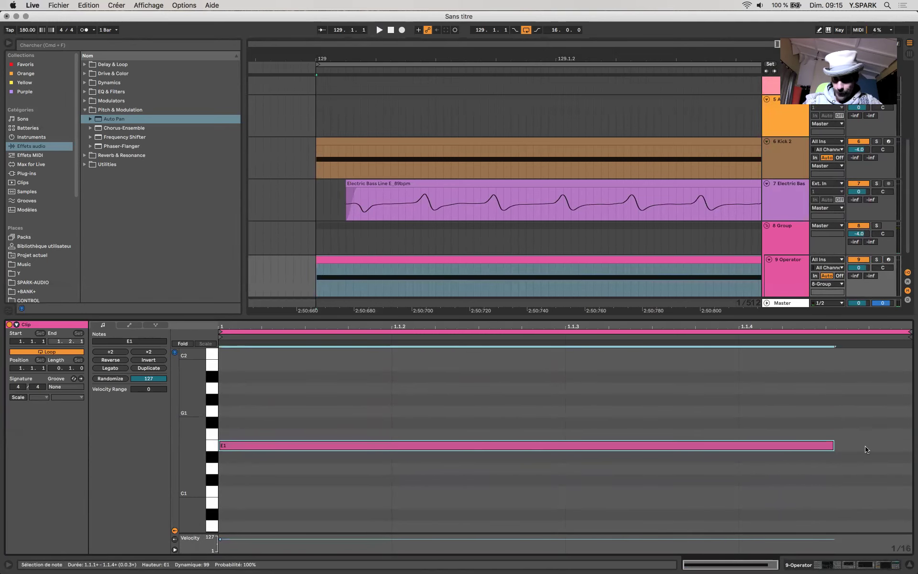
pyautogui.moveTo(834, 446); pyautogui.dragTo(911, 446)
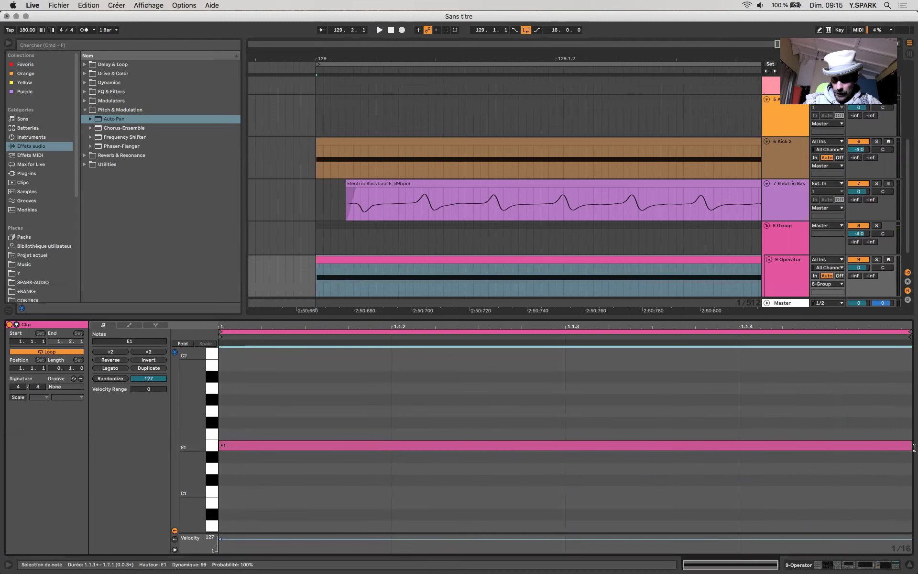
pyautogui.click(867, 565)
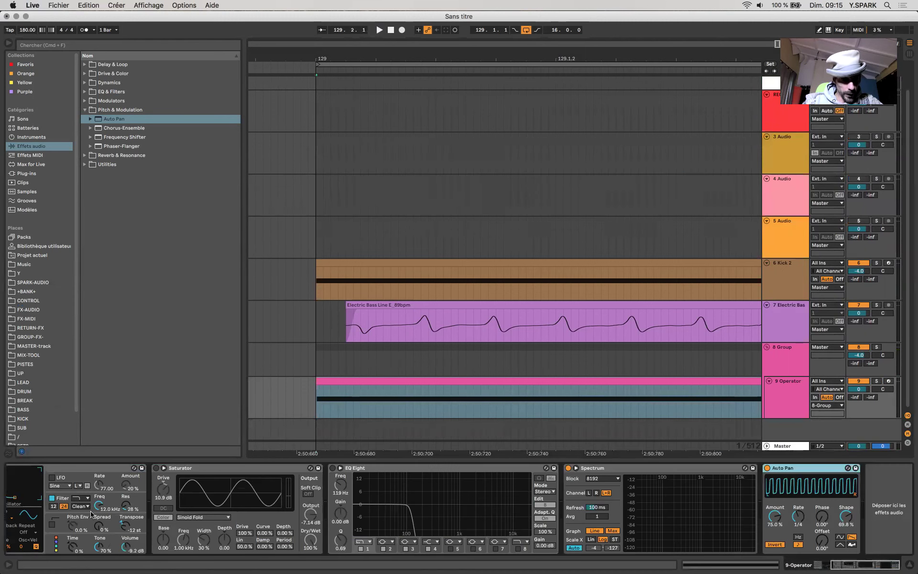
# Step: Hide the browser and record a resampled take of the kick and sub from 129.1.1 onto the REC track
pyautogui.moveTo(141, 470); pyautogui.dragTo(118, 470)
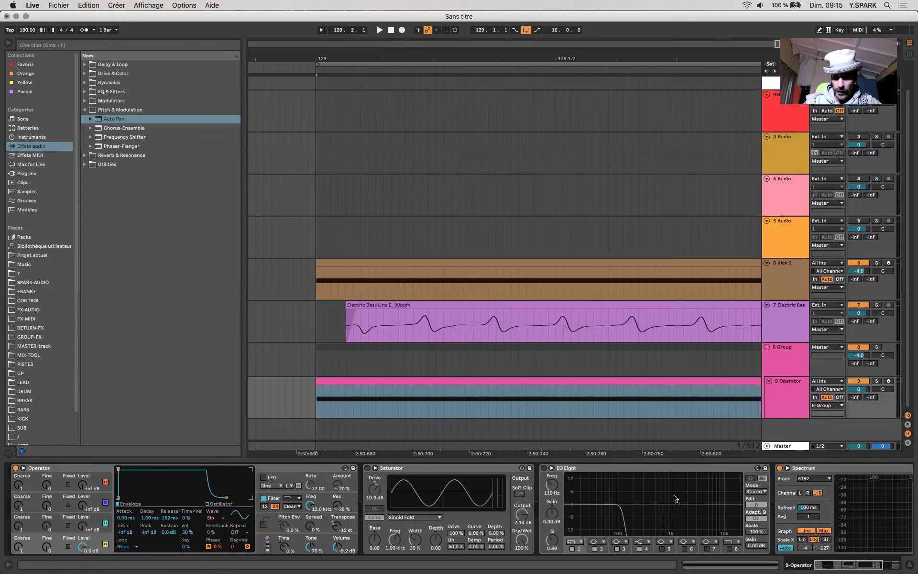
pyautogui.press('Return')
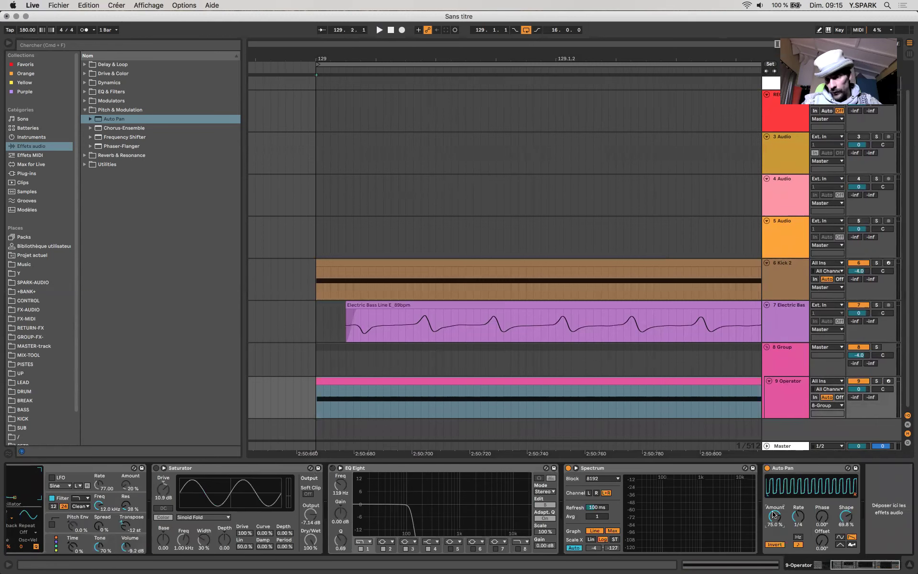
pyautogui.click(8, 43)
pyautogui.scroll(-3, 147, 286)
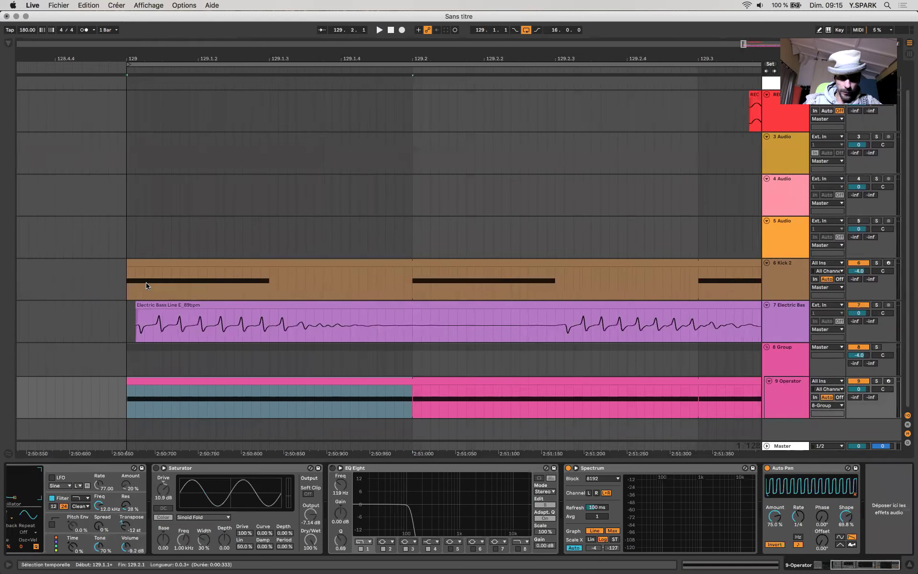
pyautogui.click(125, 282)
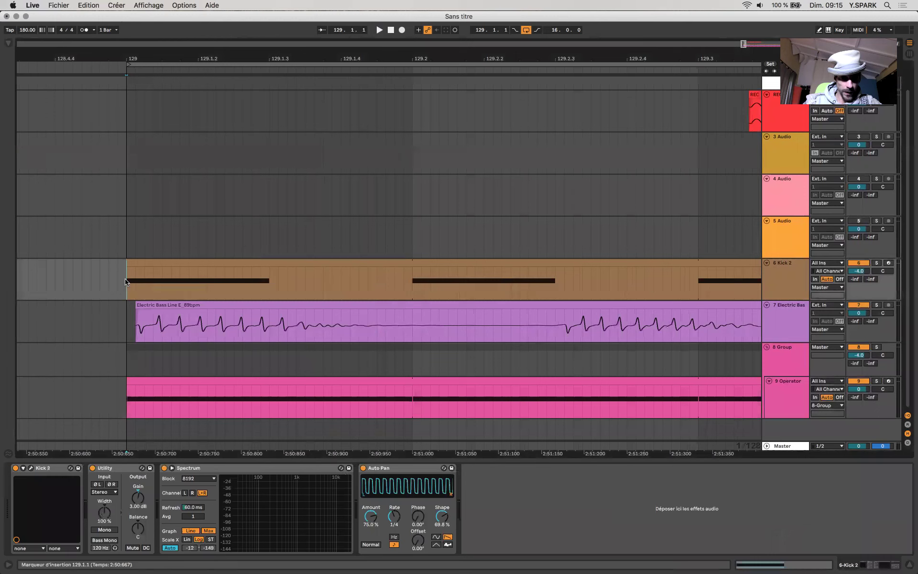
pyautogui.scroll(2, 194, 284)
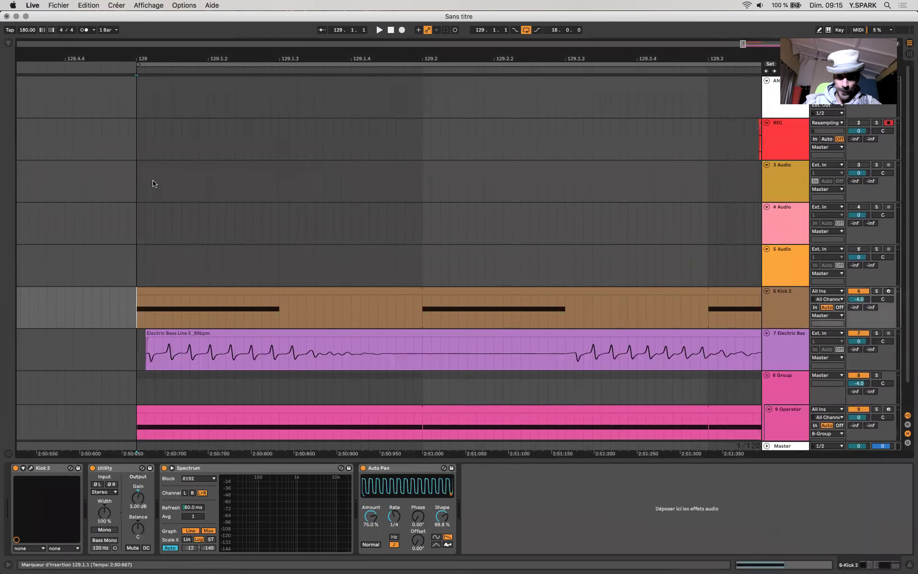
pyautogui.click(401, 29)
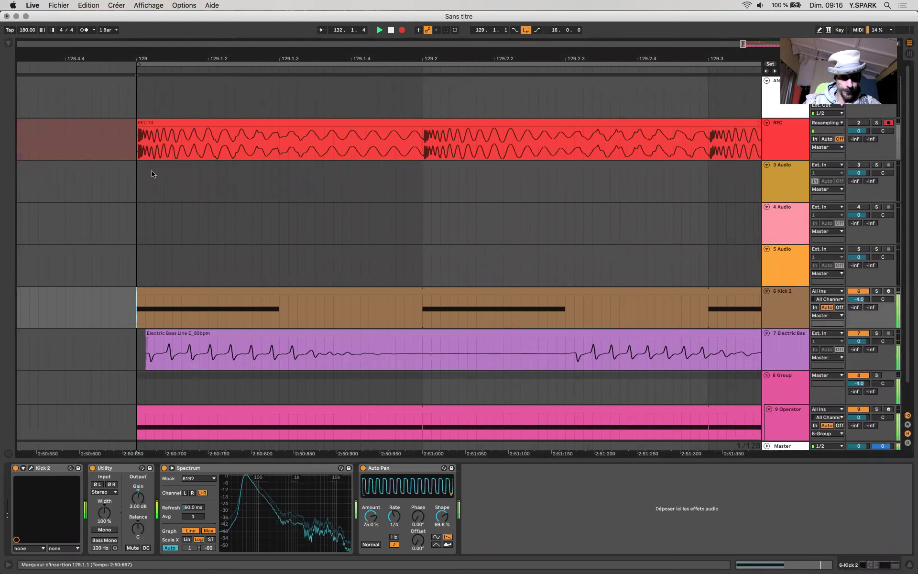
pyautogui.press('space')
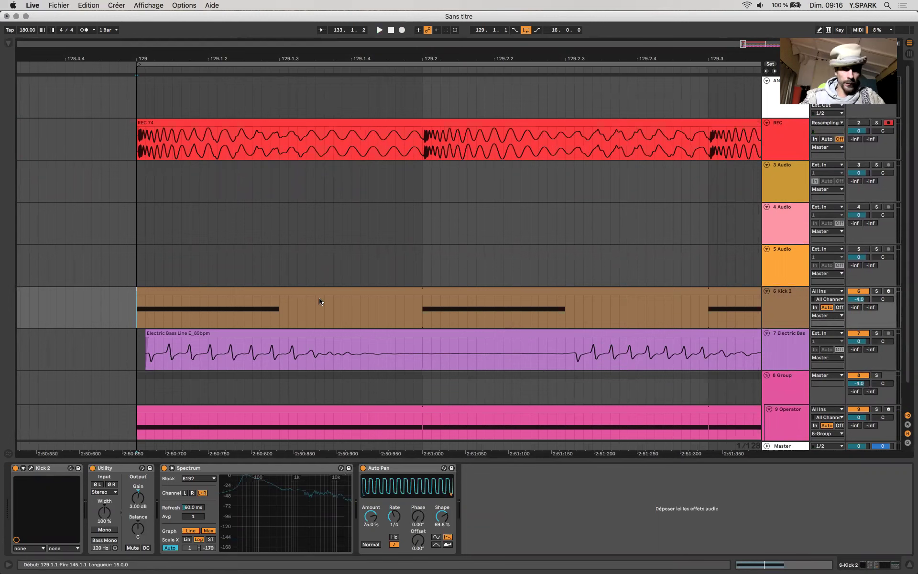
# Step: Move the Electric Bass track above the Kick 2 track and show Kick 2's Auto Pan
pyautogui.click(793, 332)
pyautogui.press('super+z')
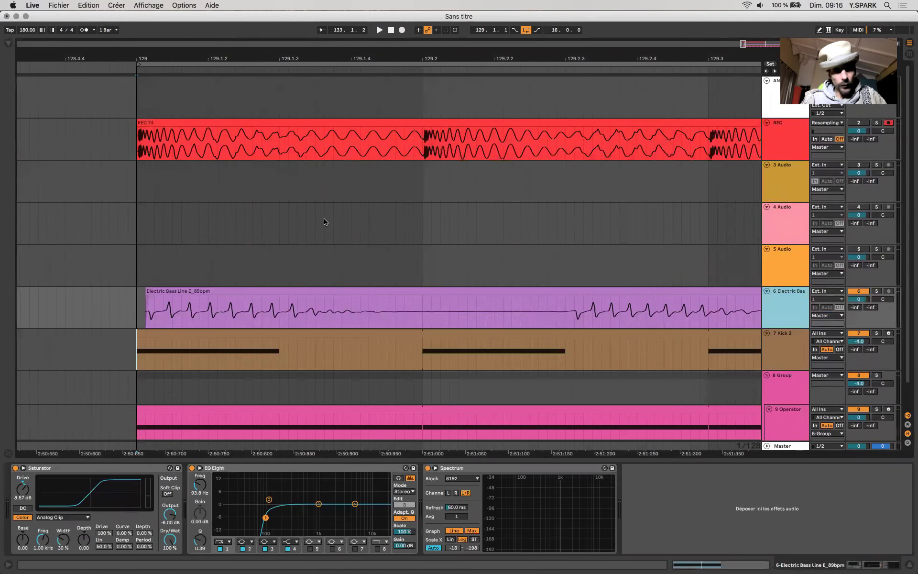
pyautogui.click(262, 144)
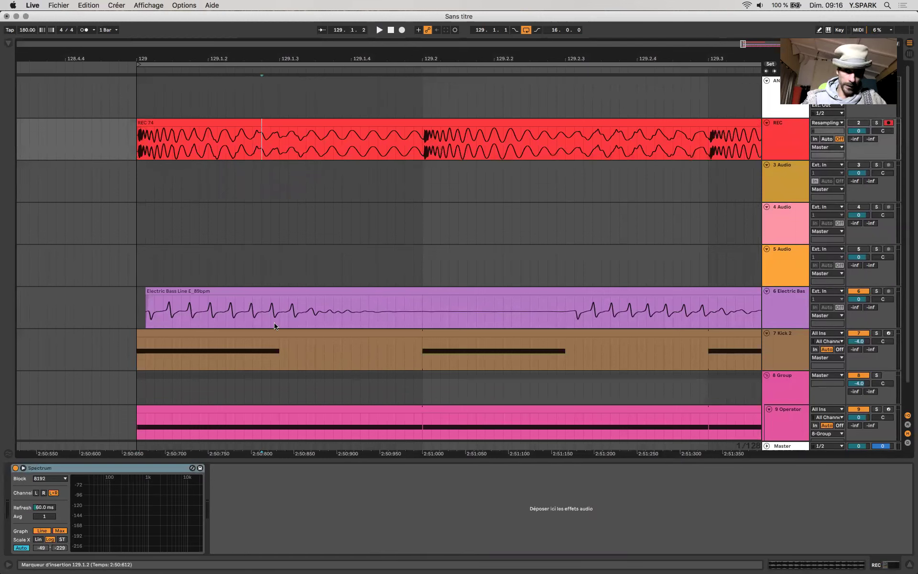
pyautogui.click(249, 336)
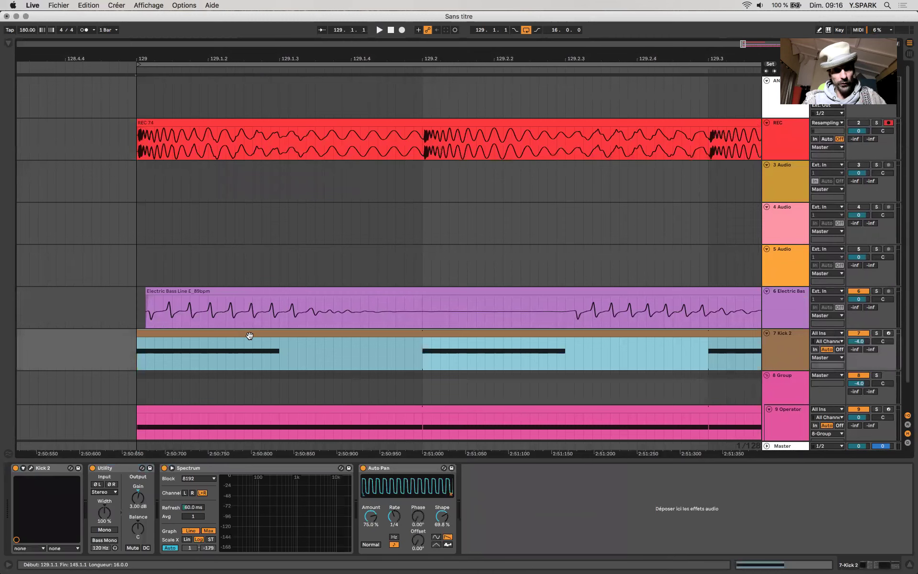
pyautogui.click(400, 469)
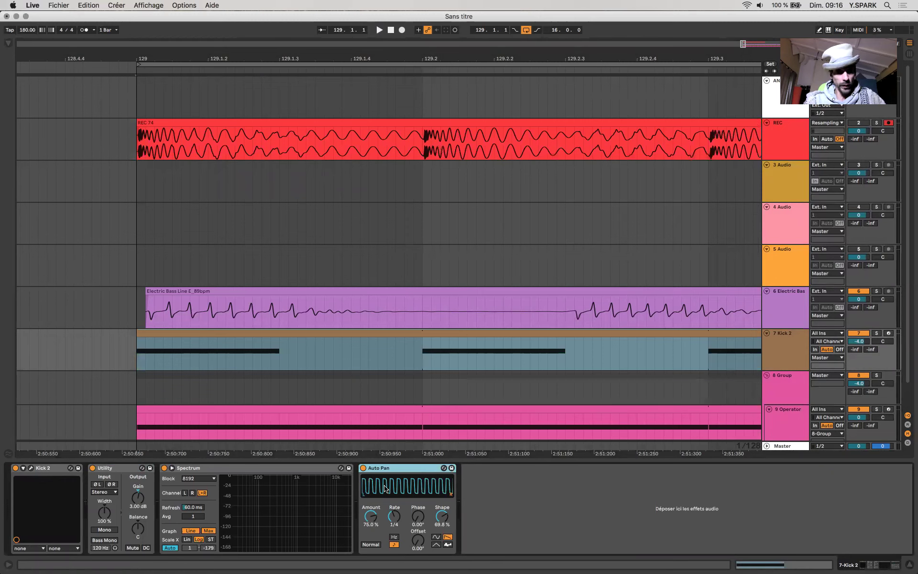
pyautogui.click(179, 340)
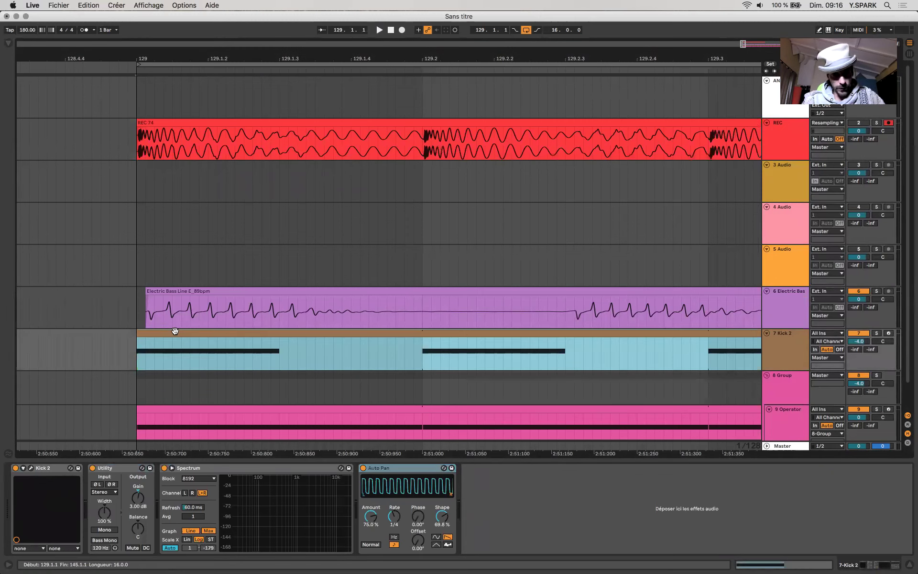
# Step: Delete the recorded clip REC 74 from the REC track
pyautogui.scroll(-10, 218, 225)
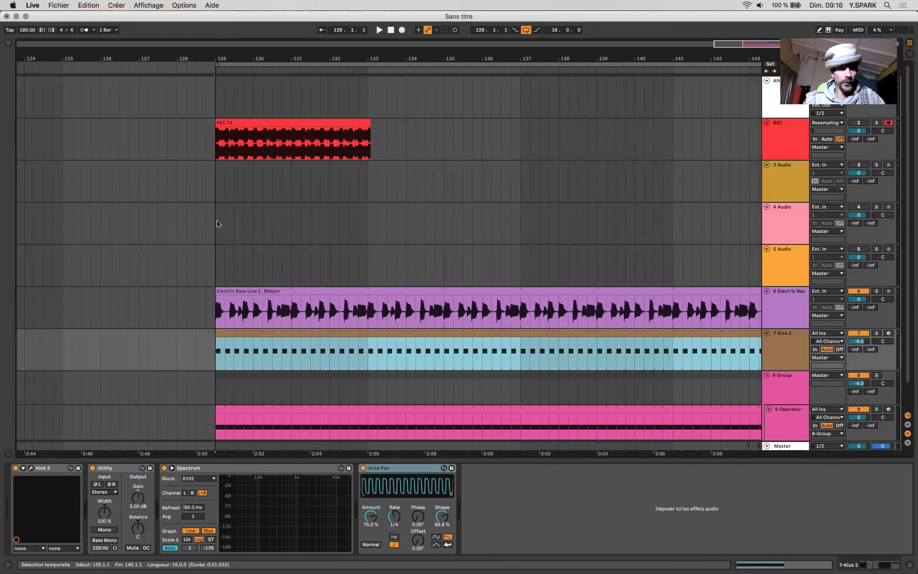
pyautogui.click(236, 124)
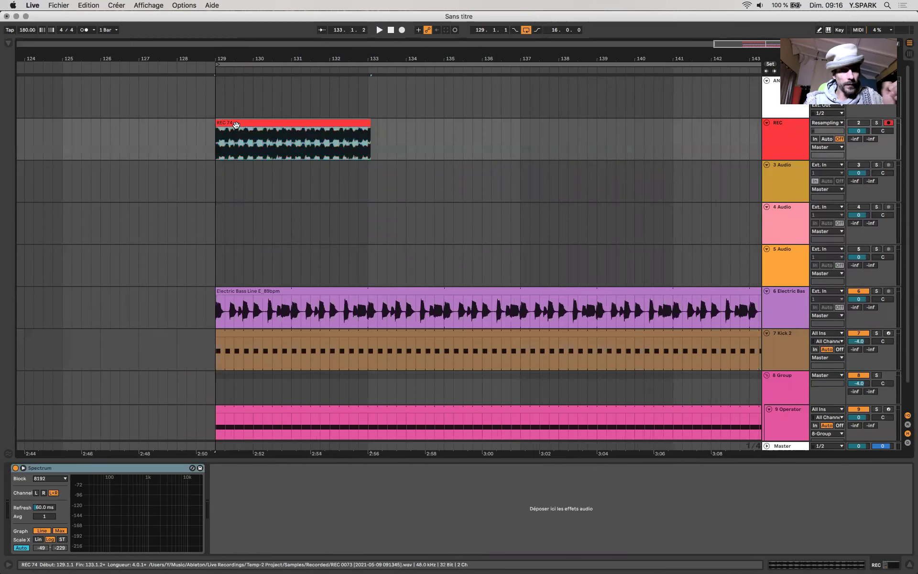
pyautogui.press('Delete')
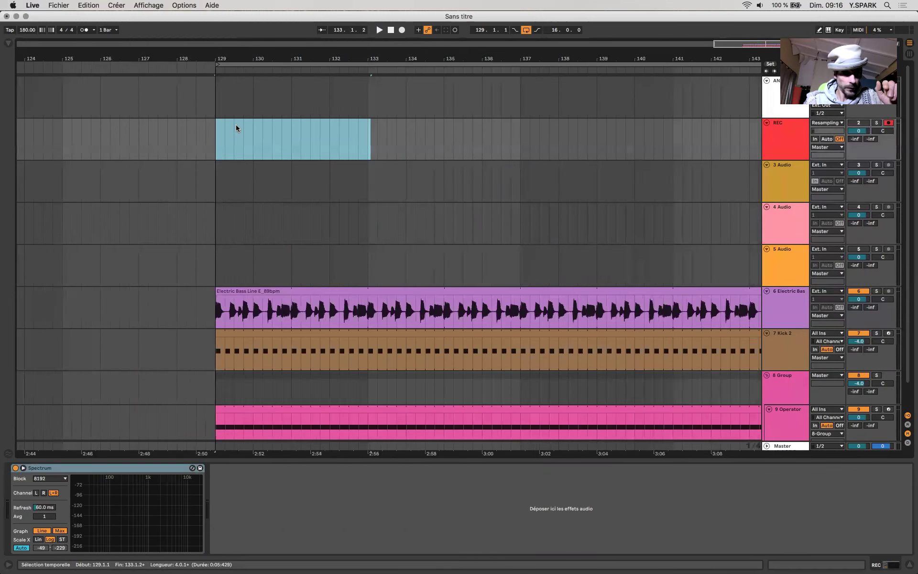
# Step: Move Operator's 16-bar clip earlier in the arrangement so it starts at bar 113, ahead of the kick and bass clips
pyautogui.scroll(5, 237, 125)
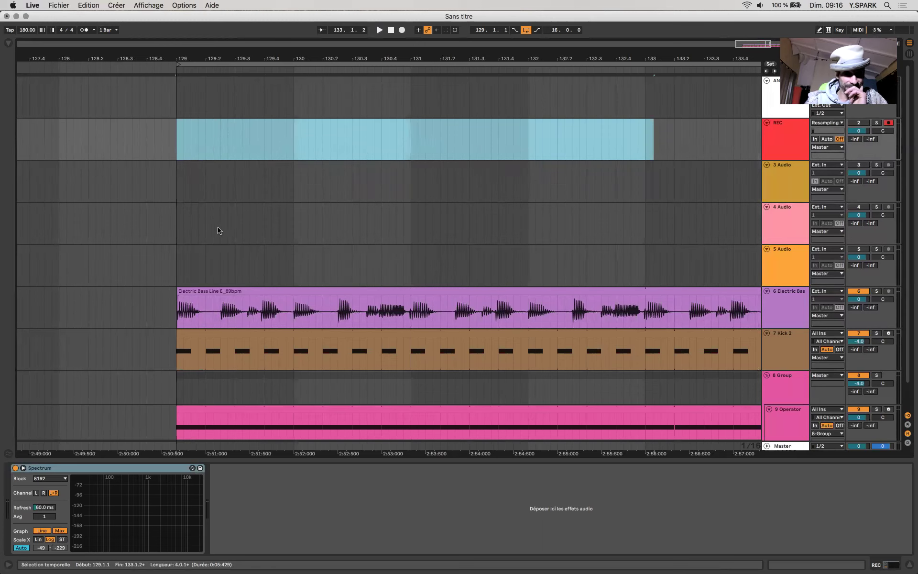
pyautogui.scroll(-2, 207, 225)
pyautogui.hscroll(-2, 207, 224)
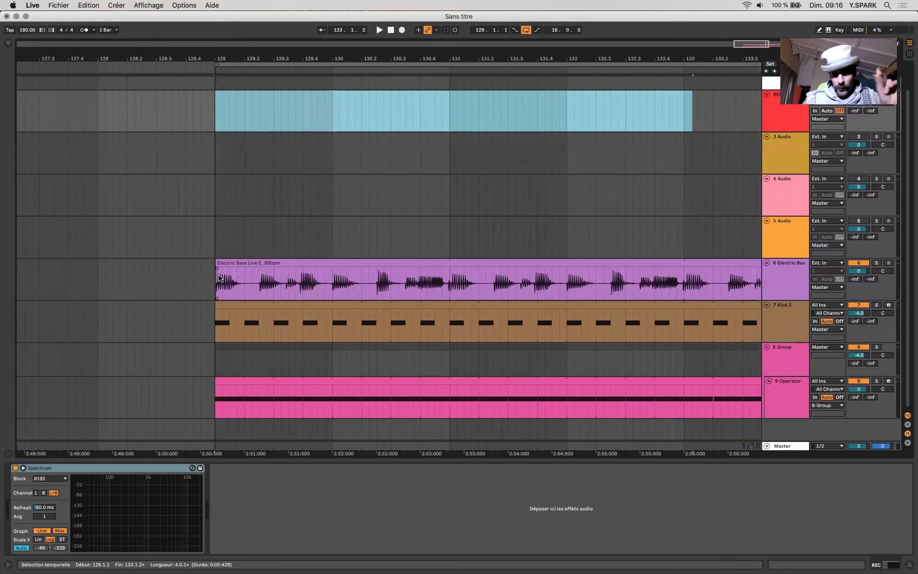
pyautogui.click(215, 318)
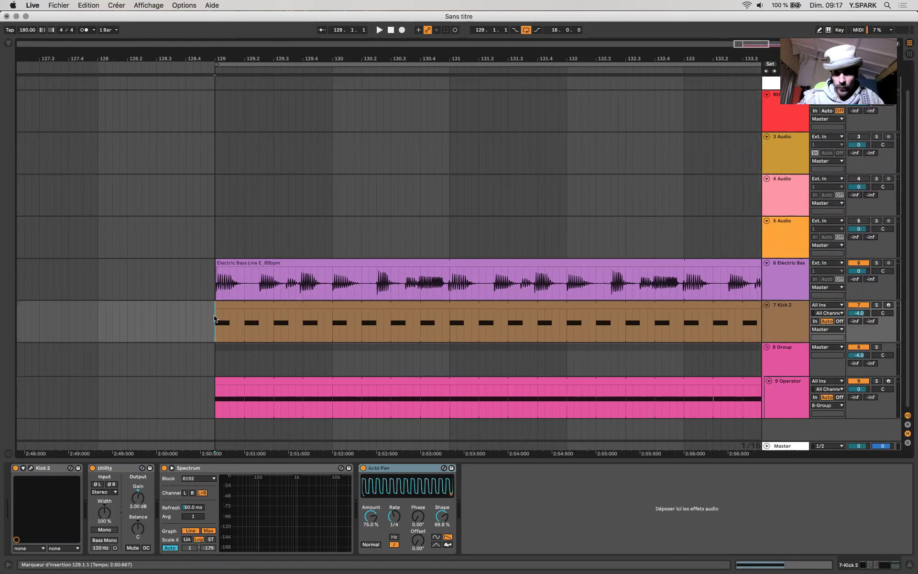
pyautogui.press('-')
pyautogui.press('-')
pyautogui.press('-')
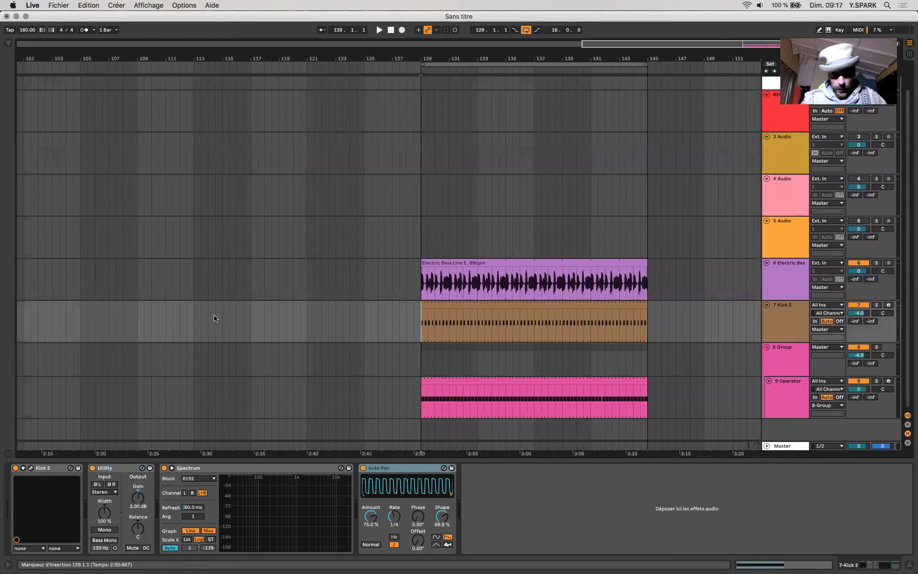
pyautogui.press('Down')
pyautogui.press('Down')
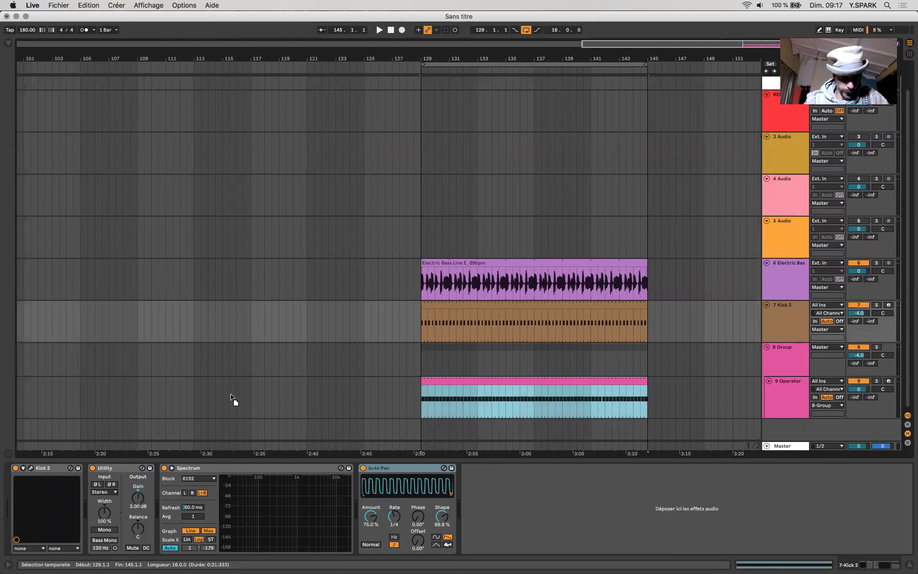
pyautogui.press('Left')
pyautogui.press('super+z')
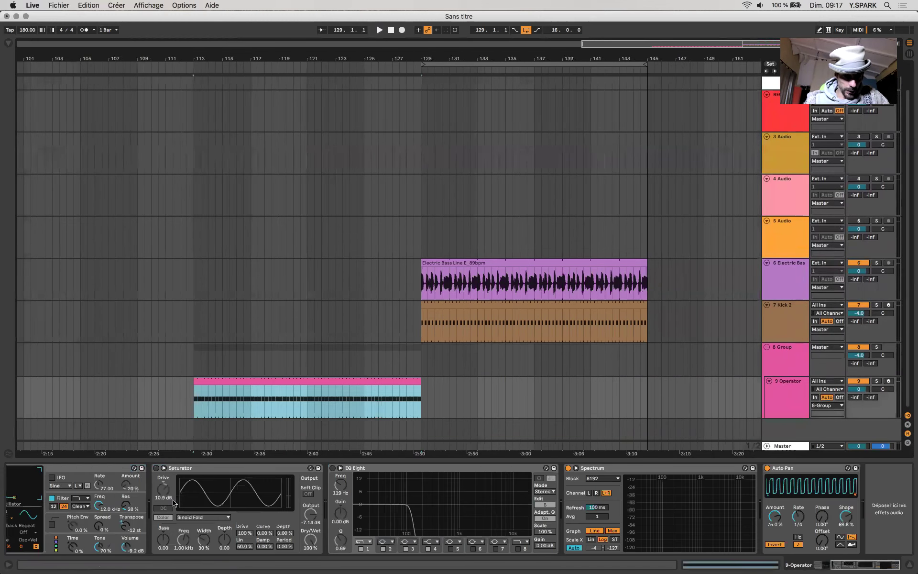
# Step: Double the loop of Operator's clip twice to one bar and stretch the first E1 note across the whole bar
pyautogui.doubleClick(220, 385)
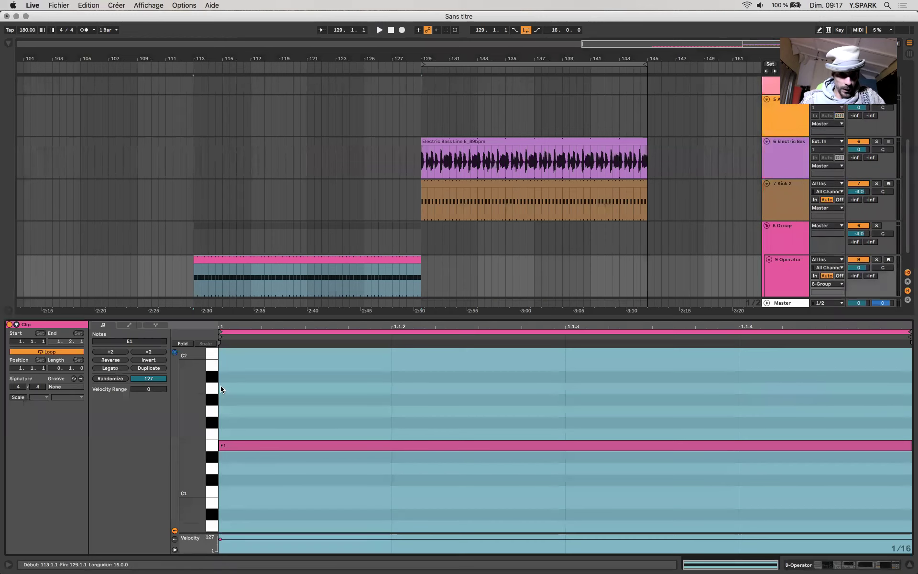
pyautogui.press('super+d')
pyautogui.press('super+d')
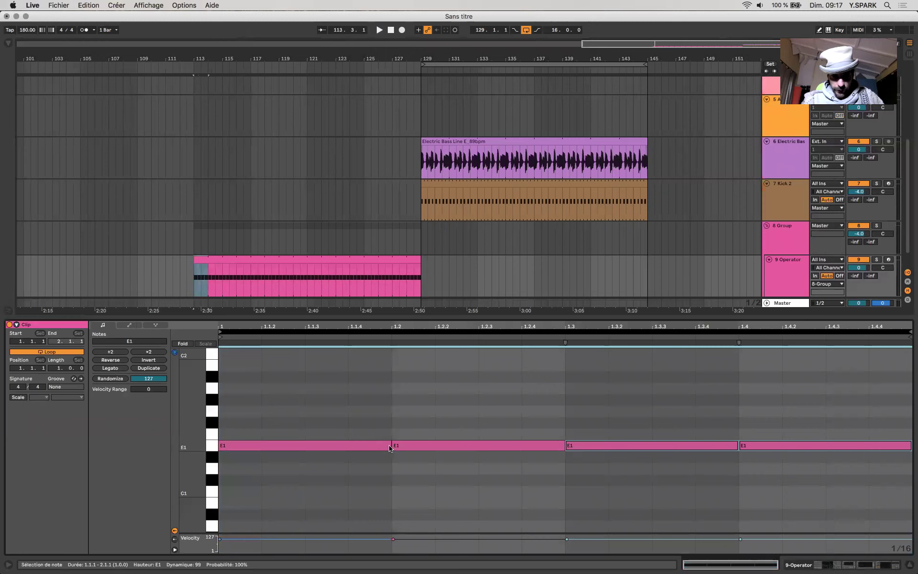
pyautogui.moveTo(390, 448); pyautogui.dragTo(911, 478)
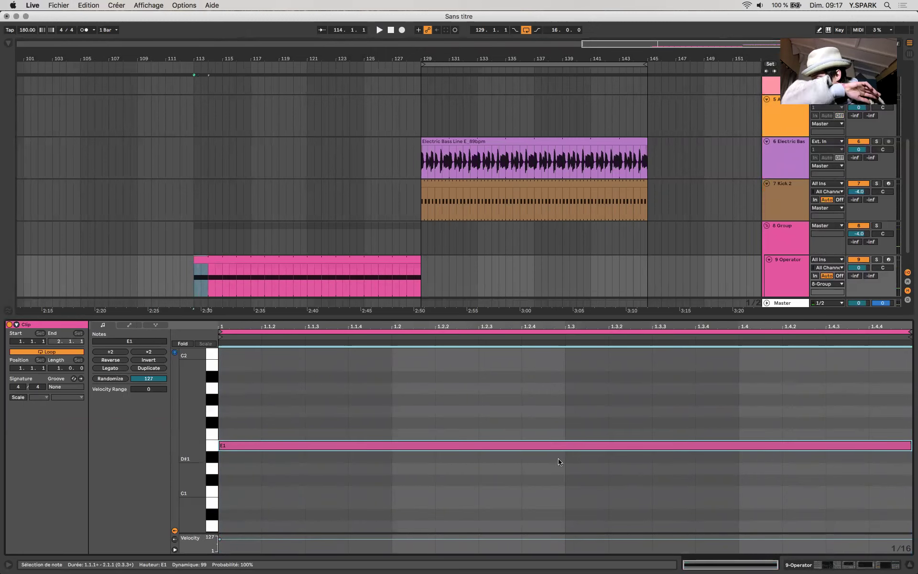
# Step: Copy the long E1 note onto F1, turn off Operator's Auto Pan, and play the two notes together
pyautogui.moveTo(390, 446)
pyautogui.mouseDown()
pyautogui.moveTo(449, 446)
pyautogui.moveTo(390, 439)
pyautogui.mouseUp()
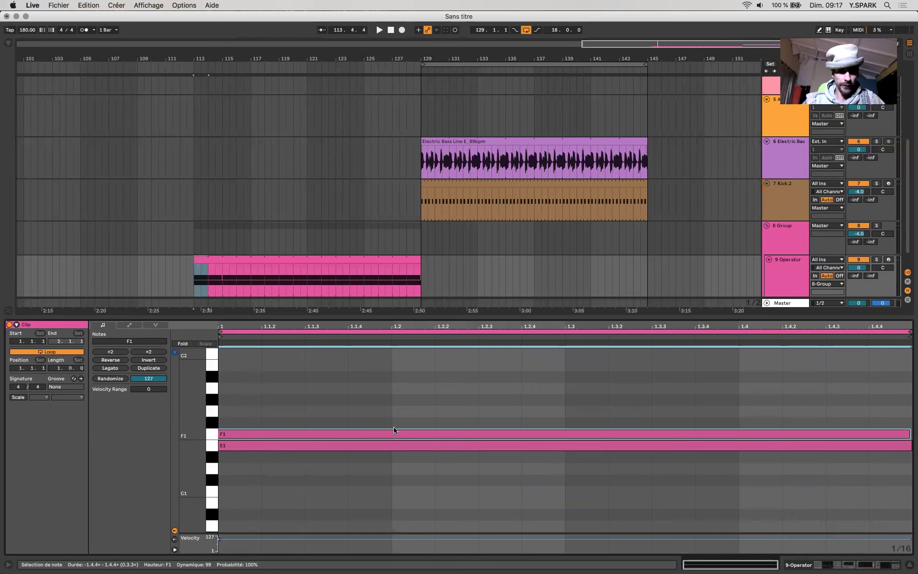
pyautogui.press('space')
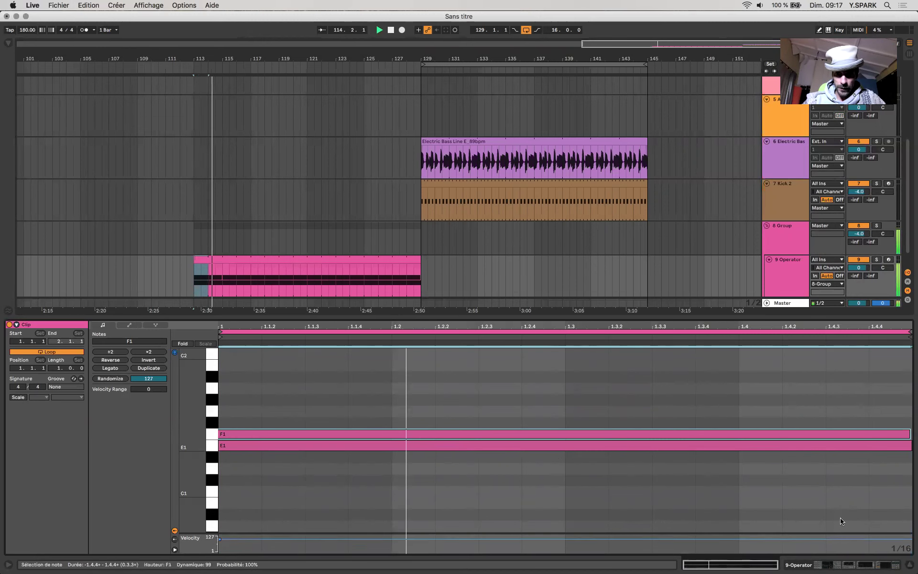
pyautogui.hotkey('shift', 'Tab')
pyautogui.hscroll(5, 575, 495)
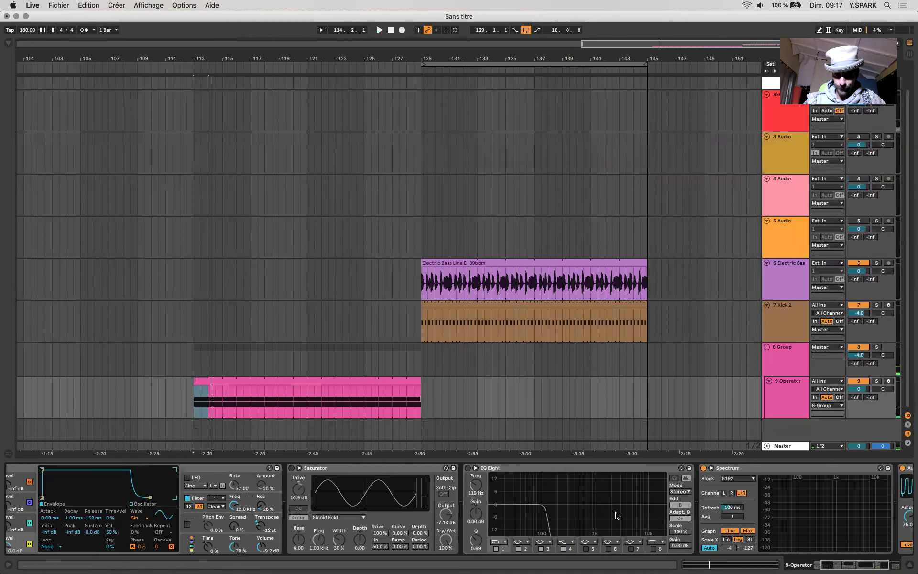
pyautogui.press('space')
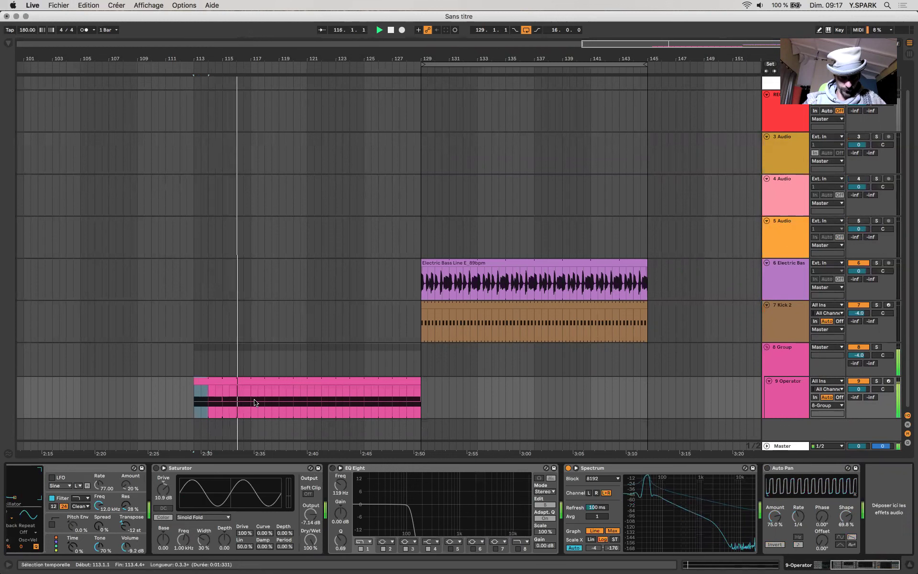
pyautogui.press('space')
# Step: Check Operator's global voice settings during playback and return to the oscillator A envelope
pyautogui.hscroll(-4, 264, 546)
pyautogui.hscroll(-3, 265, 546)
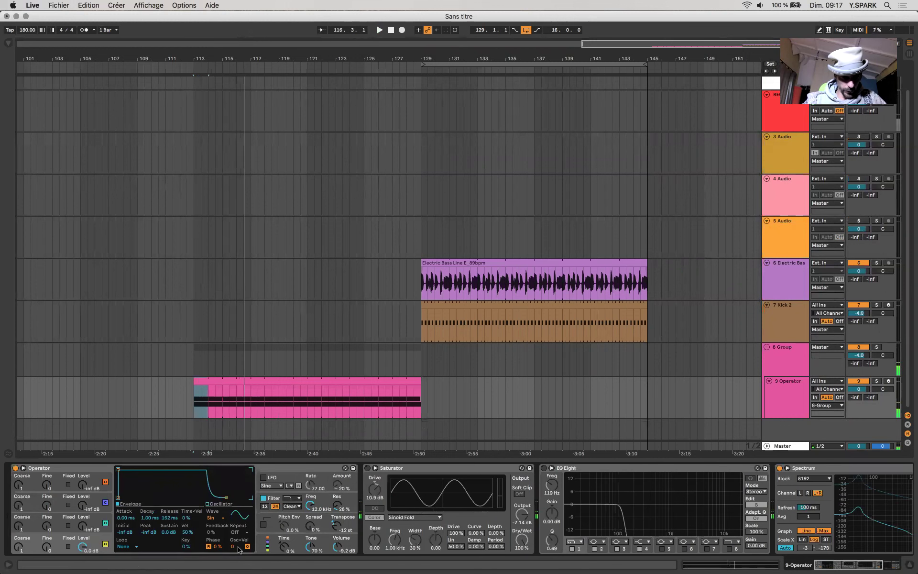
pyautogui.click(122, 547)
pyautogui.click(120, 460)
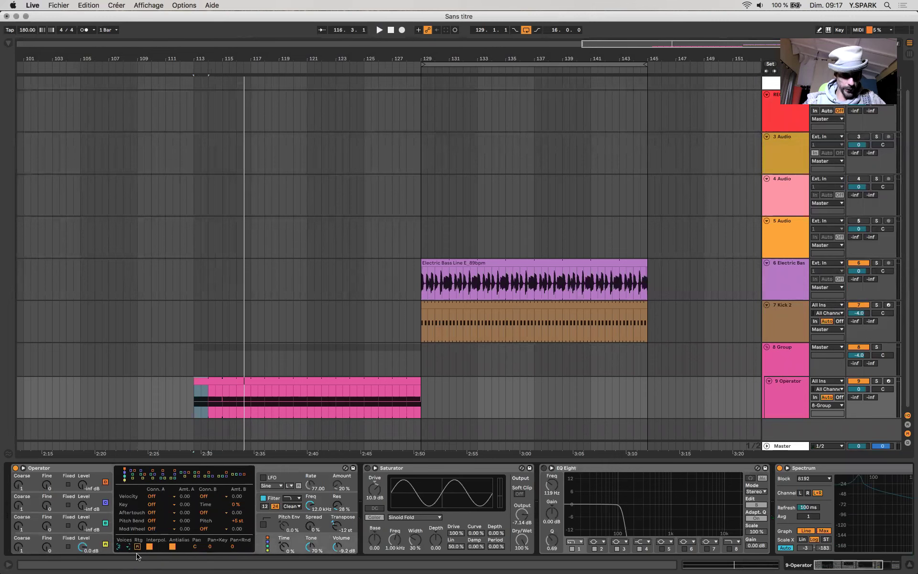
pyautogui.press('space')
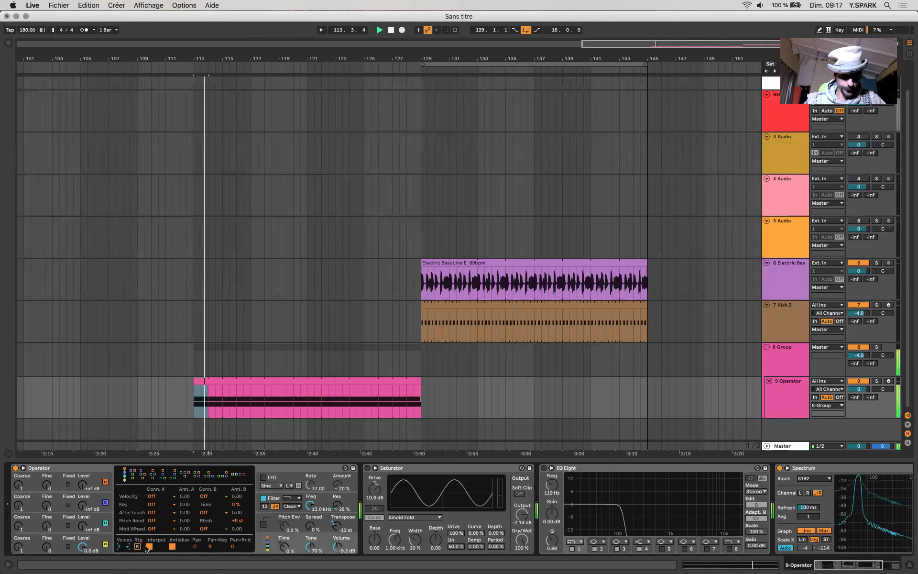
pyautogui.click(77, 542)
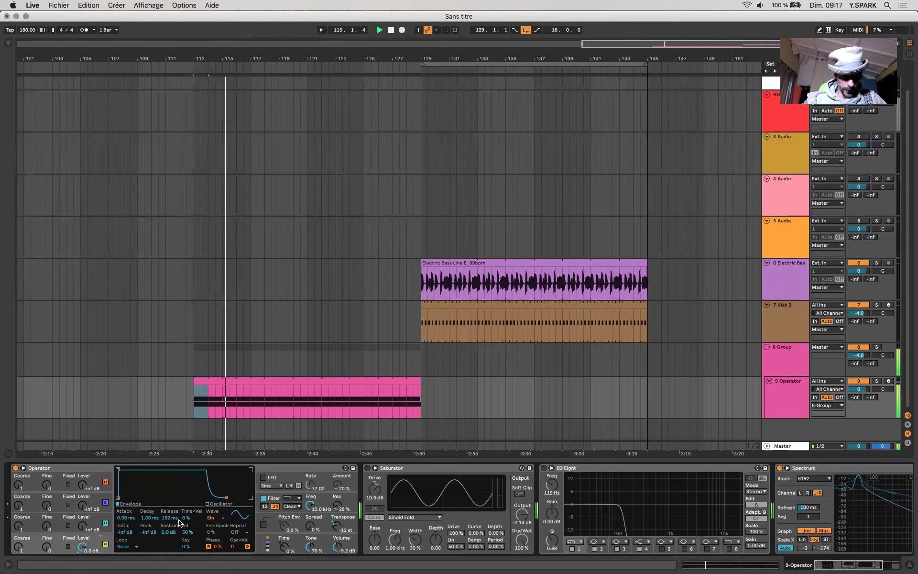
# Step: Transpose both notes in Operator's clip up one octave to E2 and F2 and audition them
pyautogui.click(249, 379)
pyautogui.press('space')
pyautogui.hotkey('shift', 'Tab')
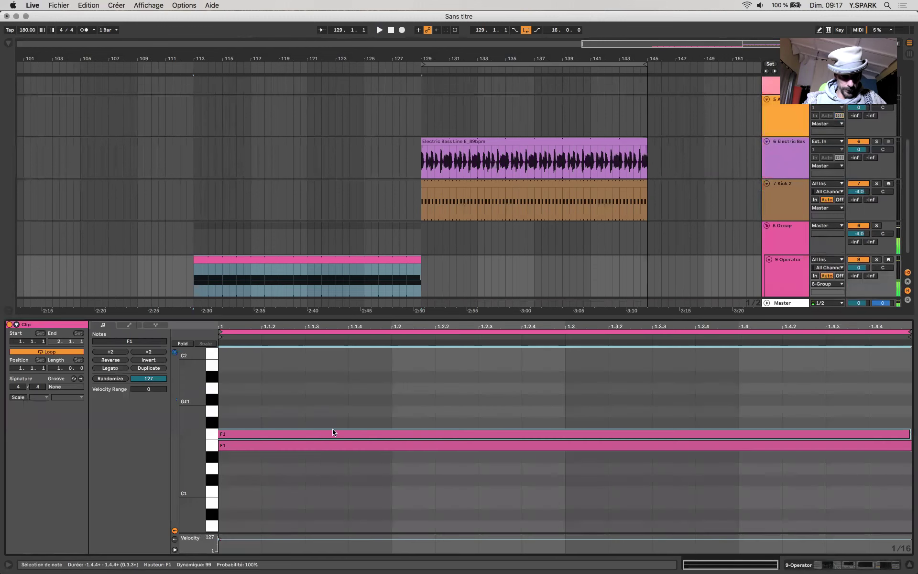
pyautogui.scroll(-3, 305, 483)
pyautogui.press('space')
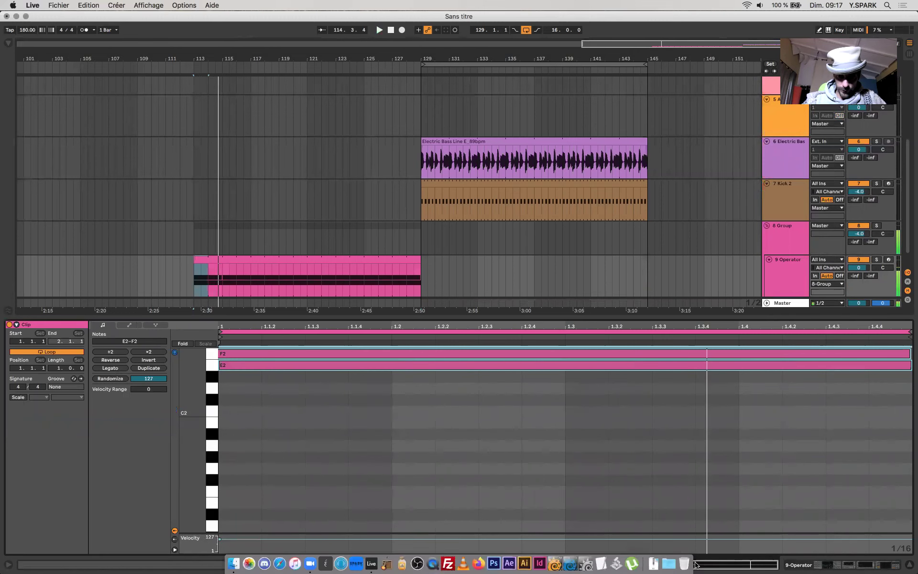
pyautogui.click(887, 567)
pyautogui.press('space')
pyautogui.press('space')
pyautogui.hscroll(-10, 795, 538)
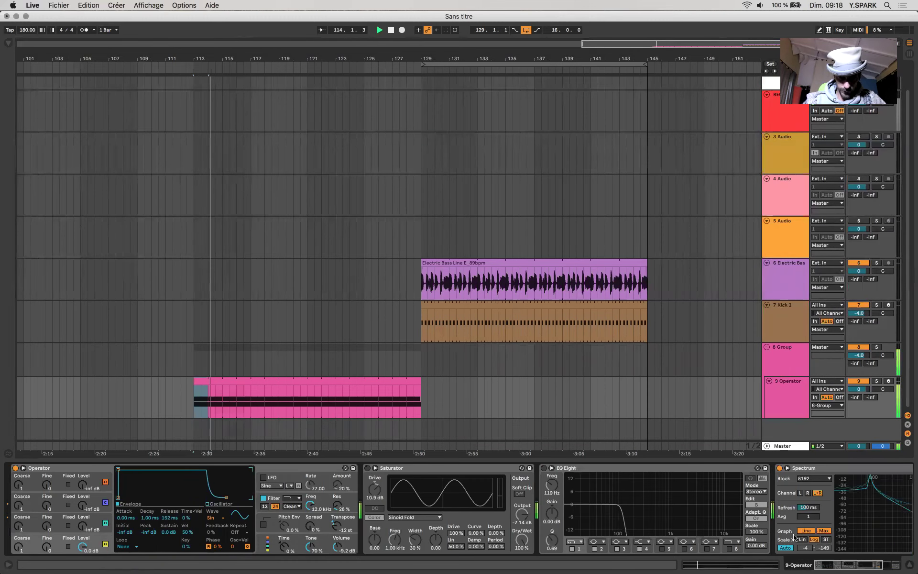
# Step: Open Operator's clip and audition its sustained E2 and F2 notes
pyautogui.press('space')
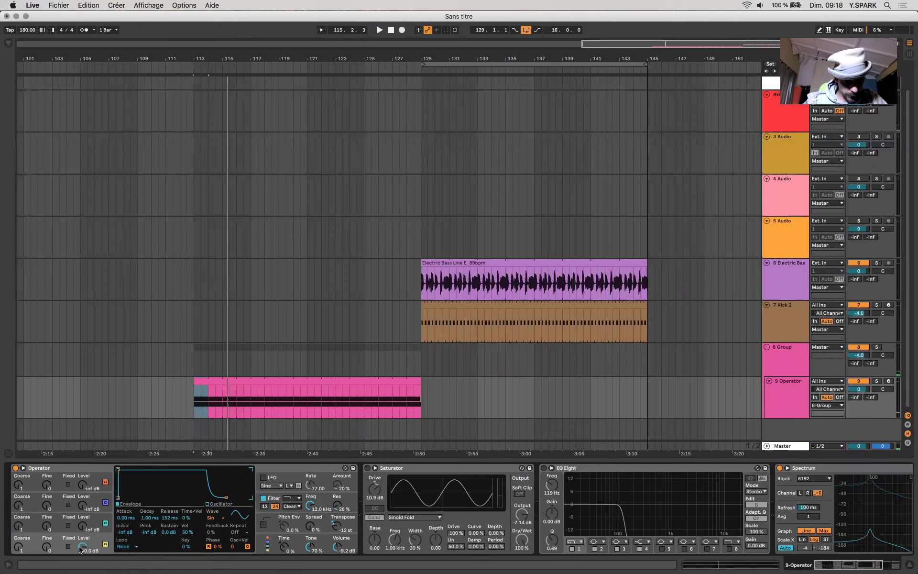
pyautogui.doubleClick(227, 381)
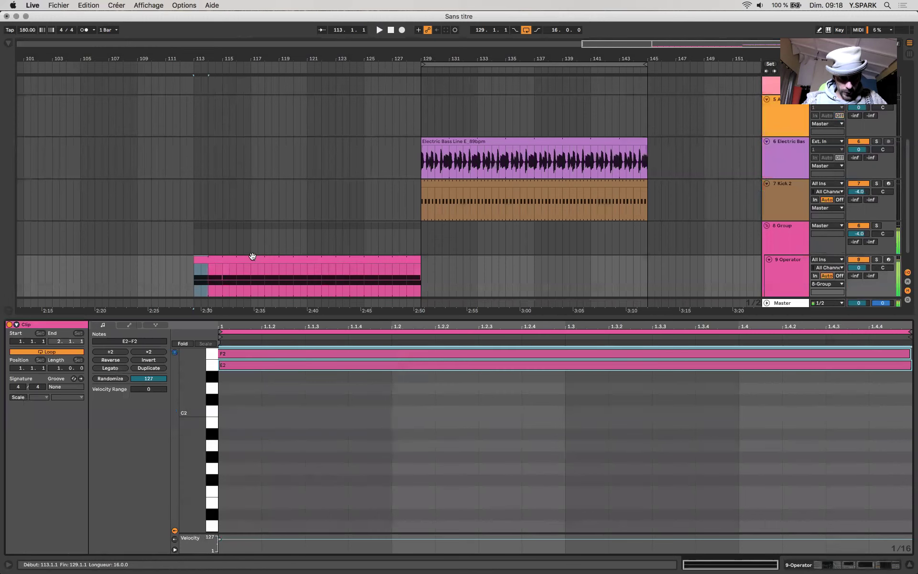
pyautogui.click(282, 378)
pyautogui.press('super+a')
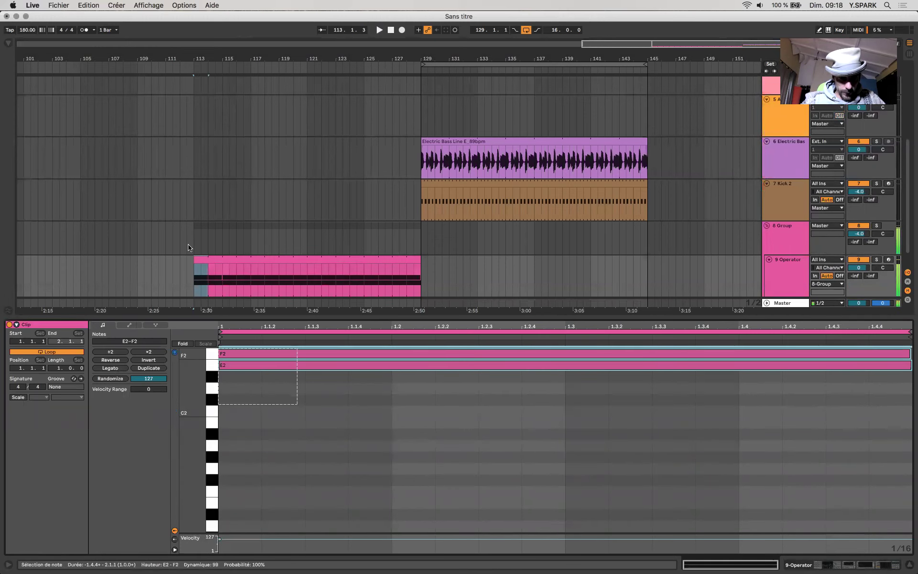
pyautogui.press('space')
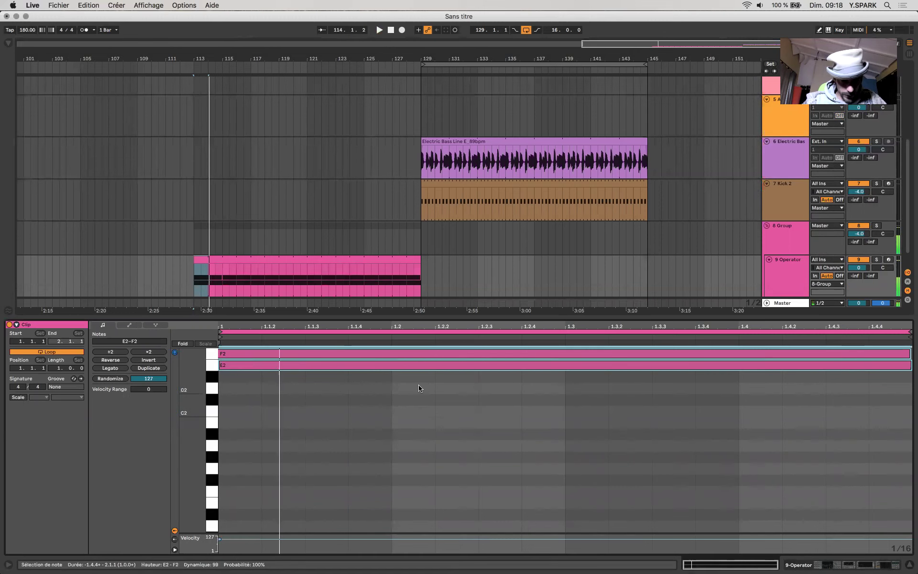
pyautogui.click(241, 365)
pyautogui.click(242, 353)
pyautogui.press('space')
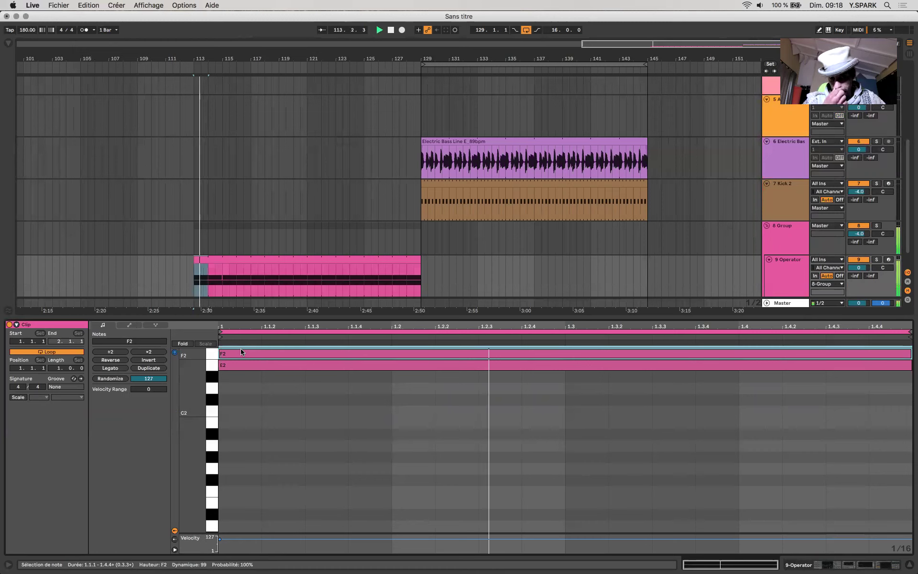
# Step: Transpose both of the clip's notes down one octave to E1 and F1 and play them
pyautogui.press('space')
pyautogui.press('super+a')
pyautogui.hotkey('shift', 'Down')
pyautogui.press('space')
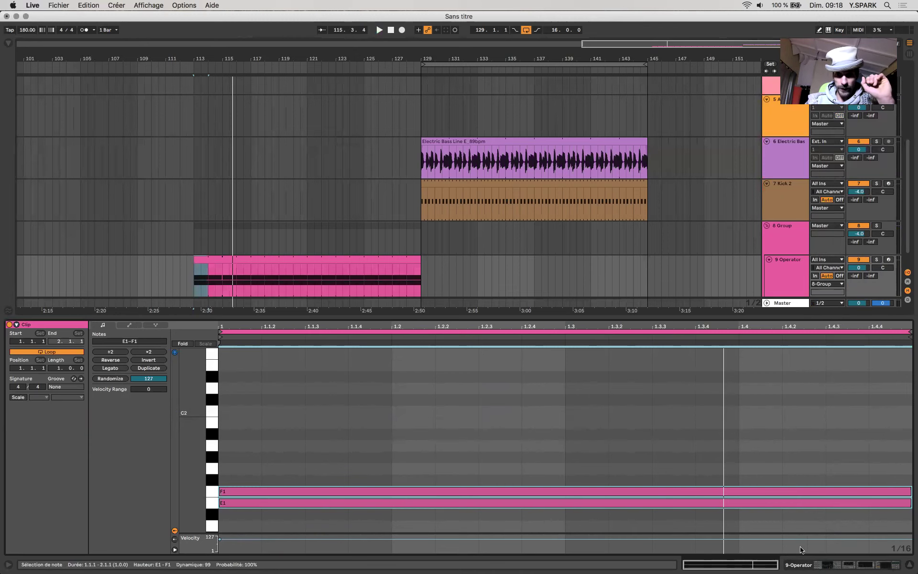
# Step: Raise the F1 note in Operator's clip to C2 and play it together with the E1 note
pyautogui.click(878, 565)
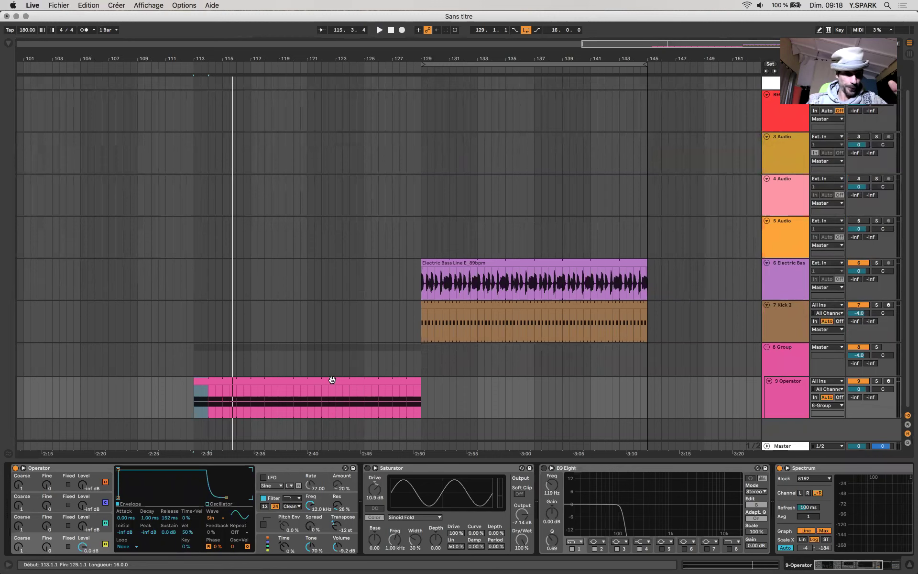
pyautogui.click(284, 383)
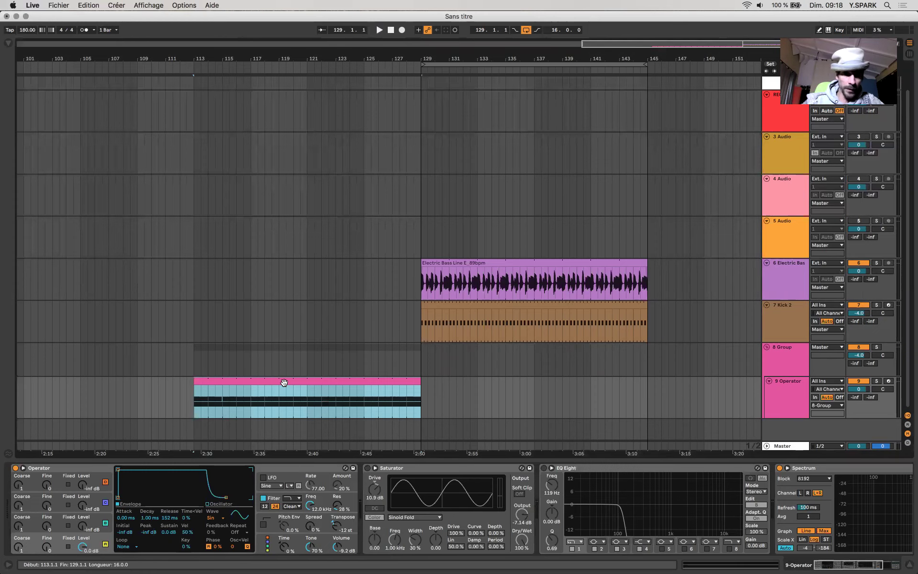
pyautogui.doubleClick(284, 383)
pyautogui.click(304, 495)
pyautogui.moveTo(304, 495); pyautogui.dragTo(301, 415)
pyautogui.press('space')
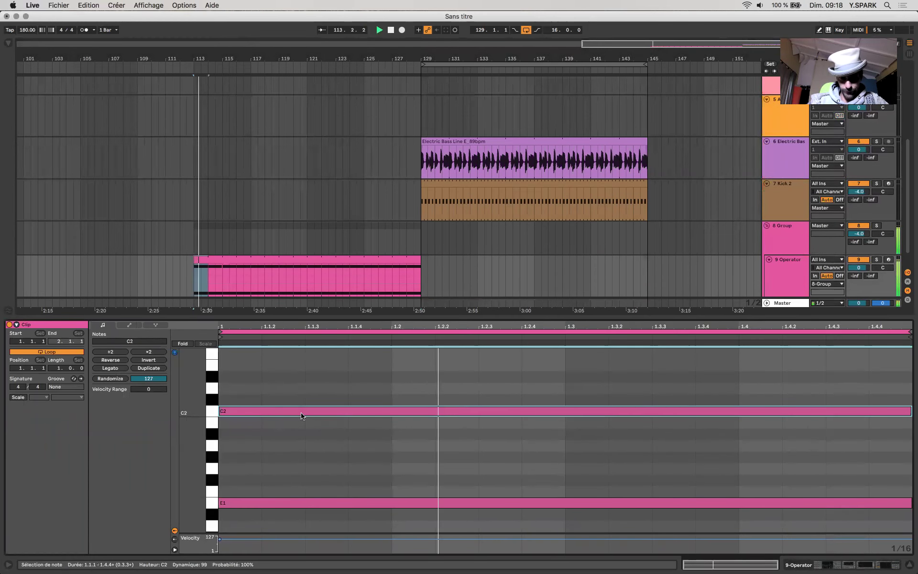
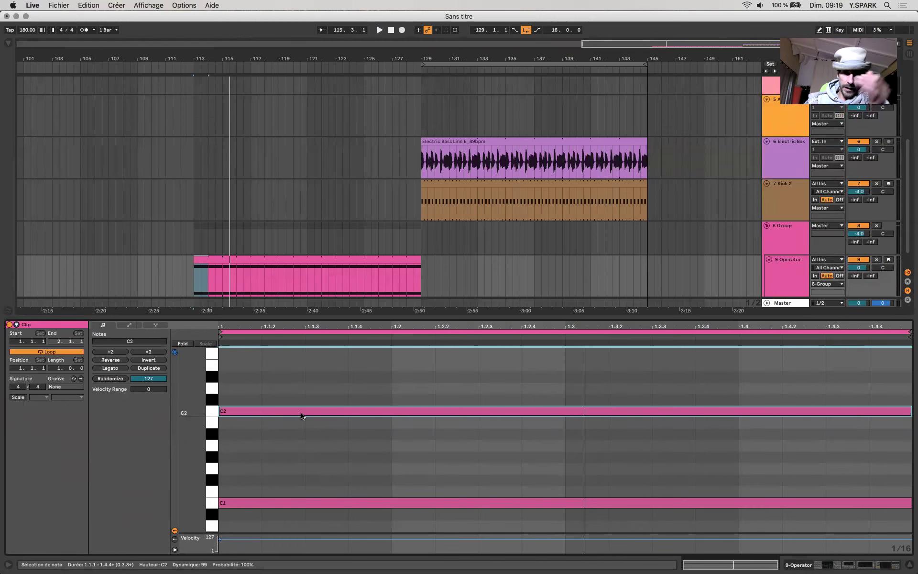
# Step: Insert an audio track below the Electric Bass track and move the Electric Bass Line clip onto it at bar 149
pyautogui.click(465, 181)
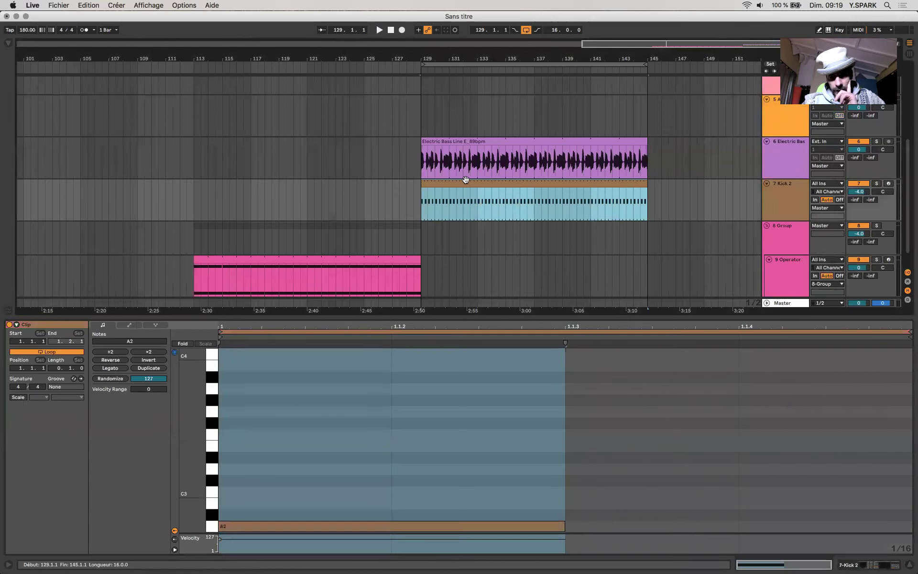
pyautogui.click(495, 144)
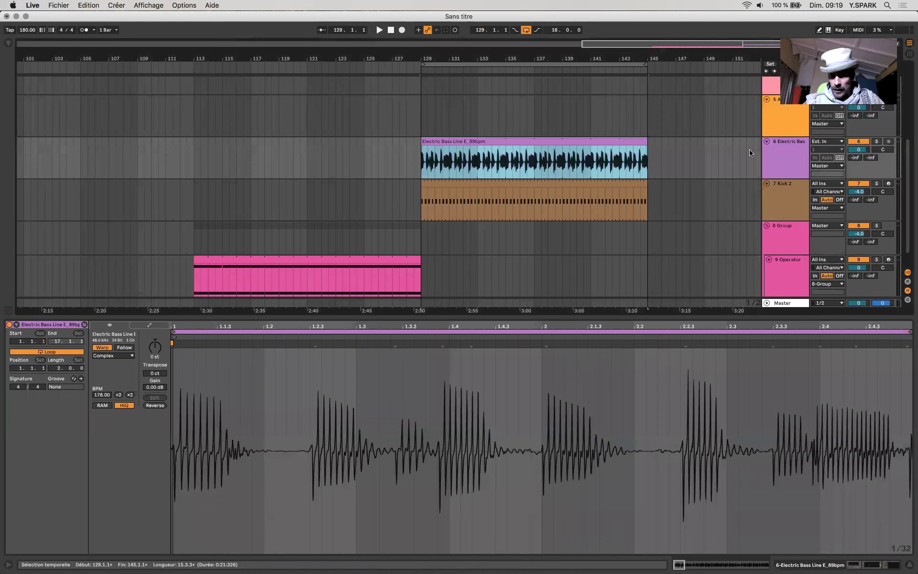
pyautogui.click(718, 164)
pyautogui.press('super+t')
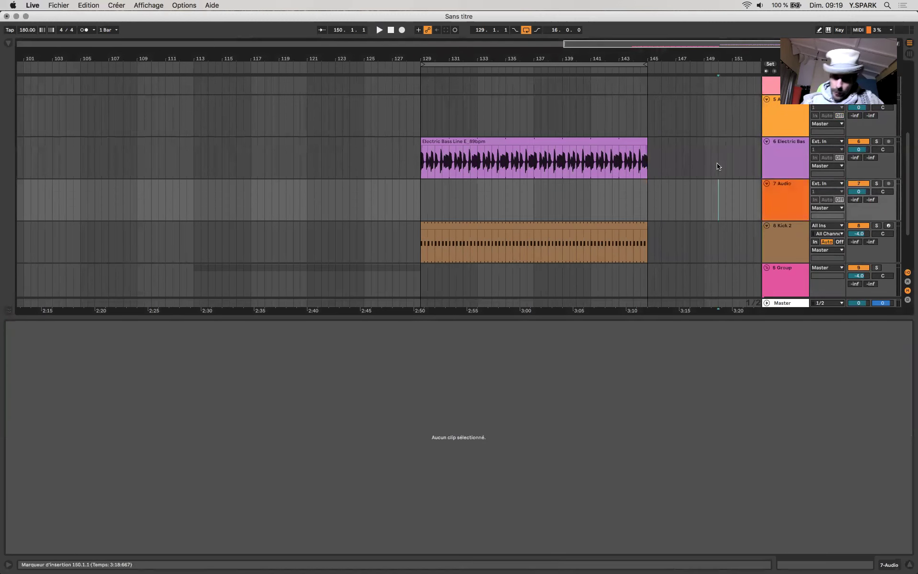
pyautogui.click(560, 148)
pyautogui.moveTo(550, 144); pyautogui.dragTo(760, 203)
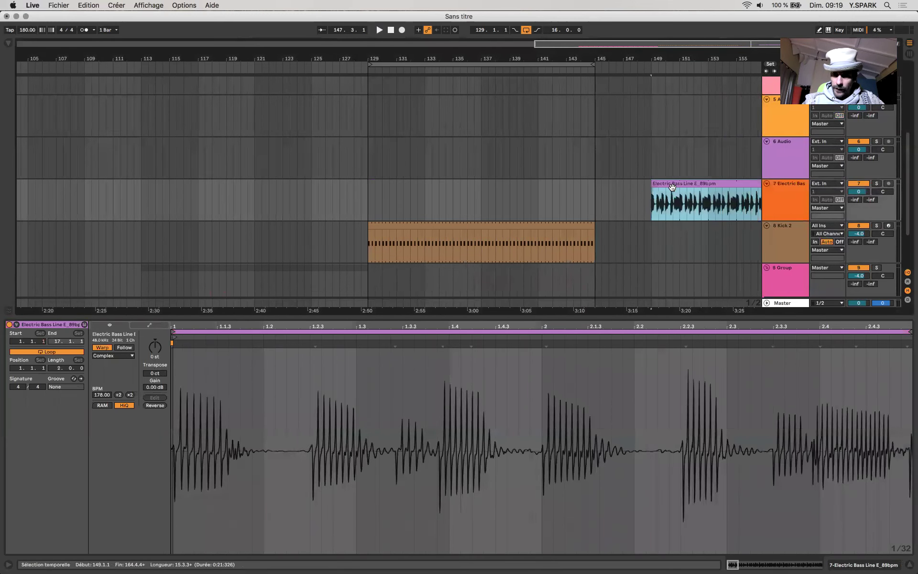
# Step: Shorten the Electric Bass Line clip to its first beat at bar 149 and loop that beat
pyautogui.hscroll(5, 672, 187)
pyautogui.moveTo(664, 205); pyautogui.dragTo(441, 205)
pyautogui.scroll(5, 441, 205)
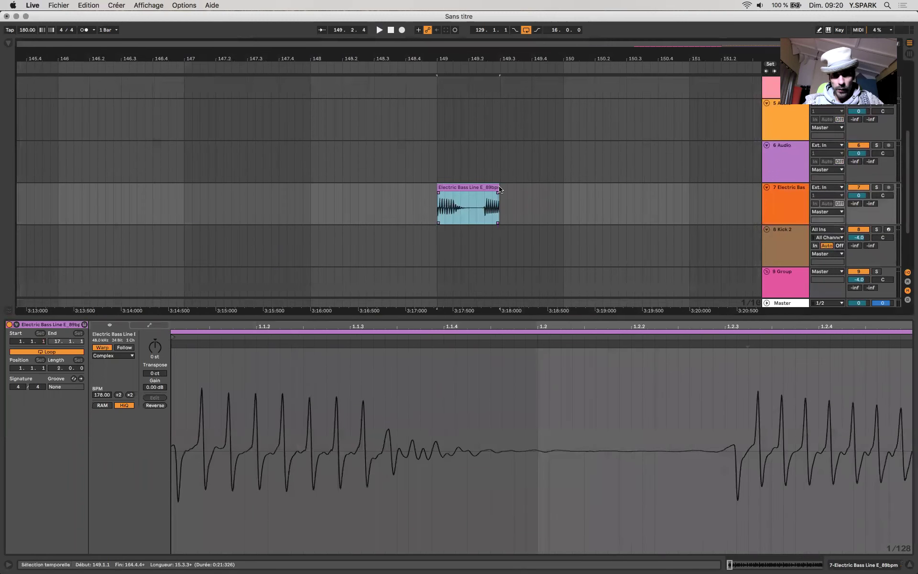
pyautogui.moveTo(499, 189); pyautogui.dragTo(468, 192)
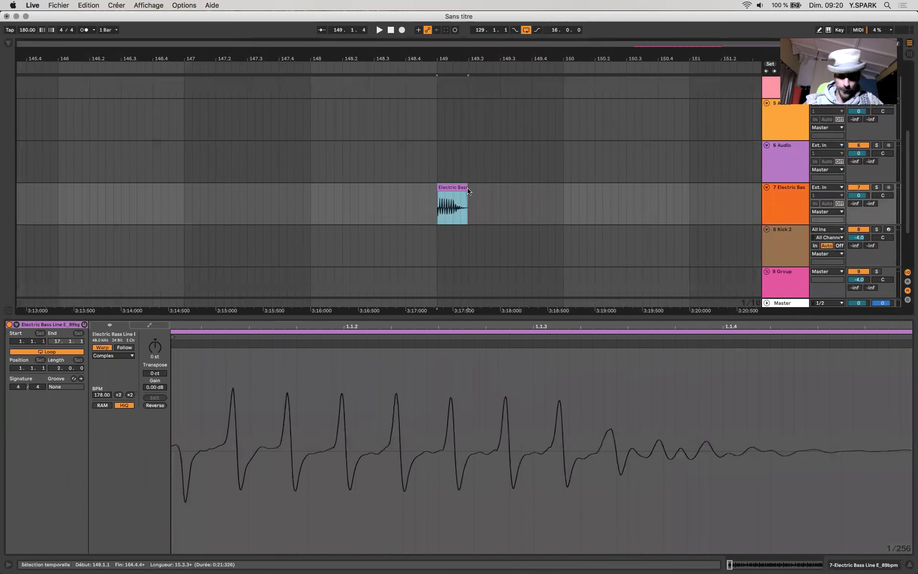
pyautogui.press('super+l')
# Step: Create a one-beat MIDI clip on the Operator track at bar 149, holding a full-length G3 note
pyautogui.scroll(-3, 449, 253)
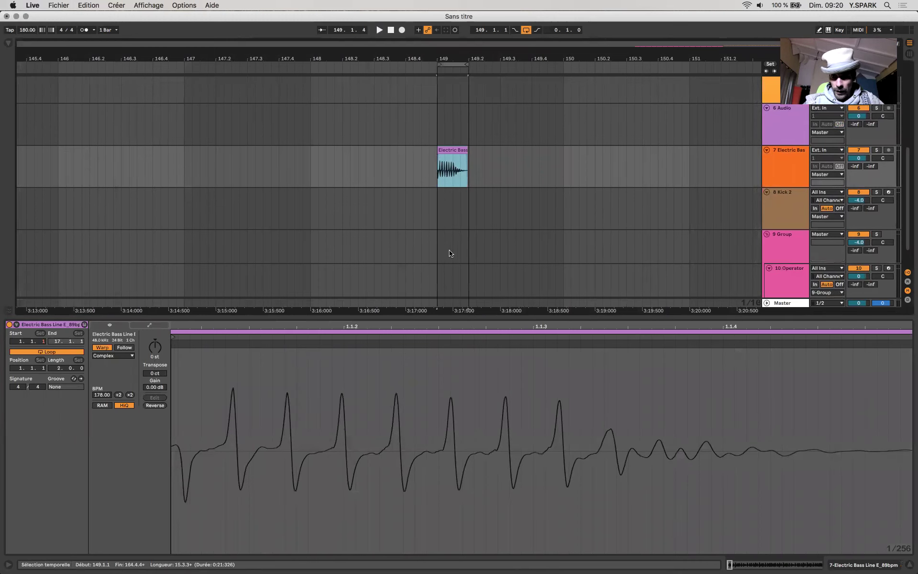
pyautogui.moveTo(437, 253); pyautogui.dragTo(471, 255)
pyautogui.press('super+shift+m')
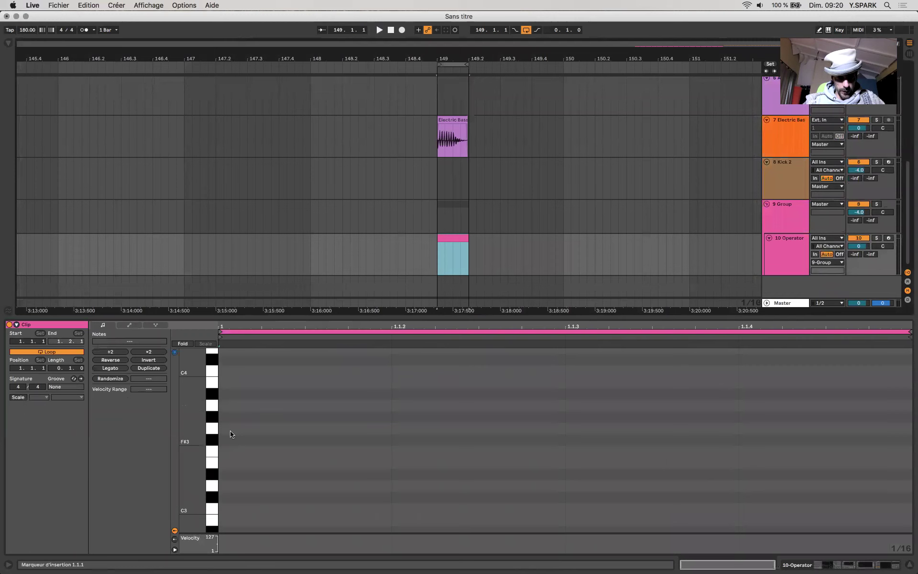
pyautogui.press('super+v')
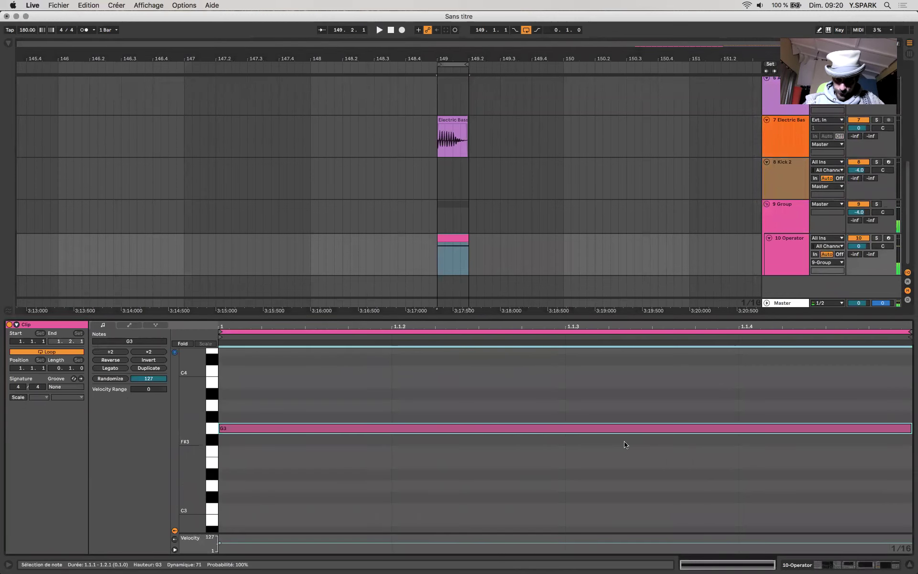
# Step: Transpose the new Operator note down three octaves to G0 and play the loop with the bass
pyautogui.hotkey('shift', 'Down')
pyautogui.hotkey('shift', 'Down')
pyautogui.press('space')
pyautogui.hotkey('shift', 'Down')
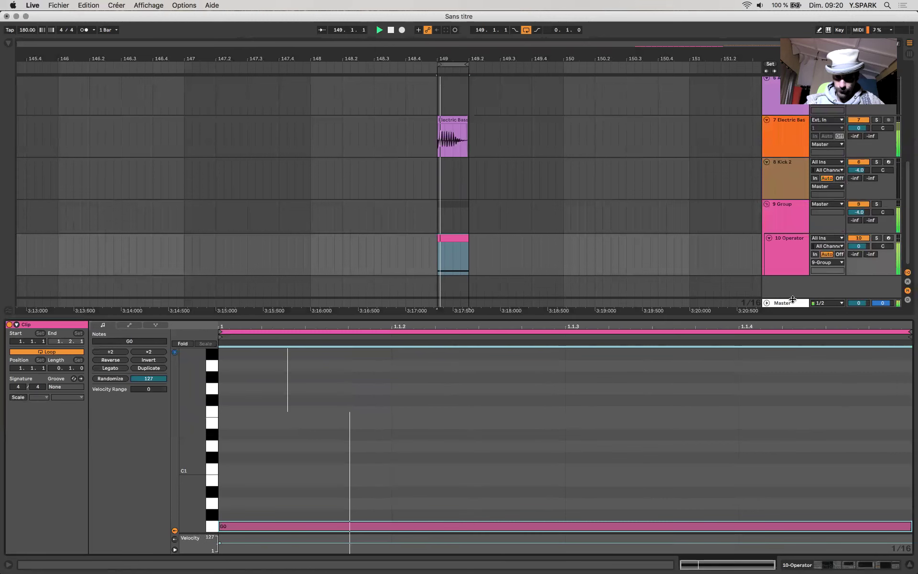
# Step: Examine the Master track's Spectrum while the bass and Operator loop plays
pyautogui.click(794, 302)
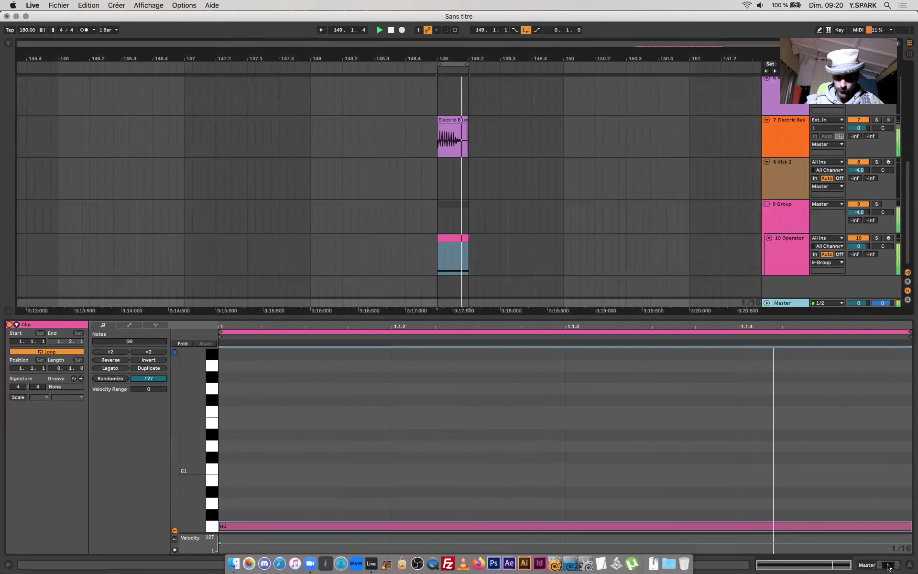
pyautogui.hotkey('shift', 'Tab')
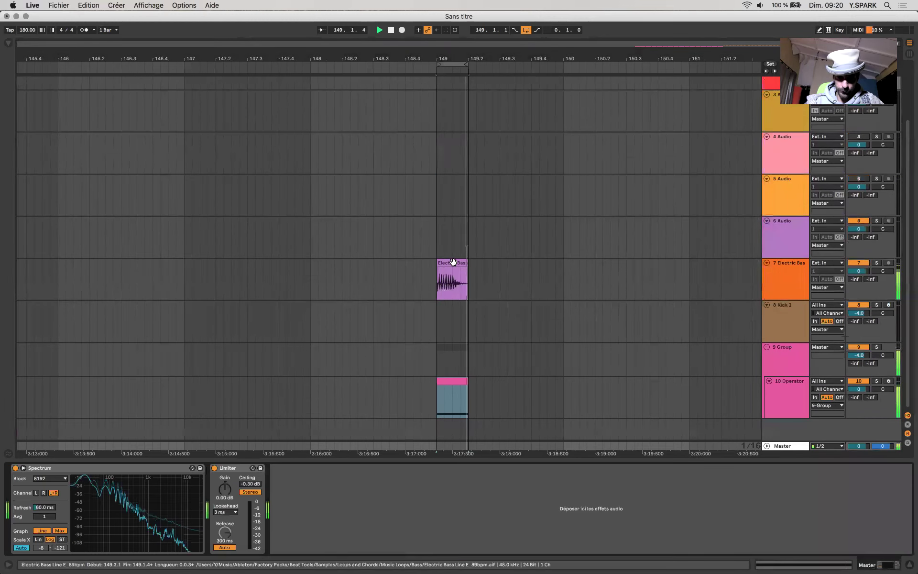
pyautogui.click(455, 264)
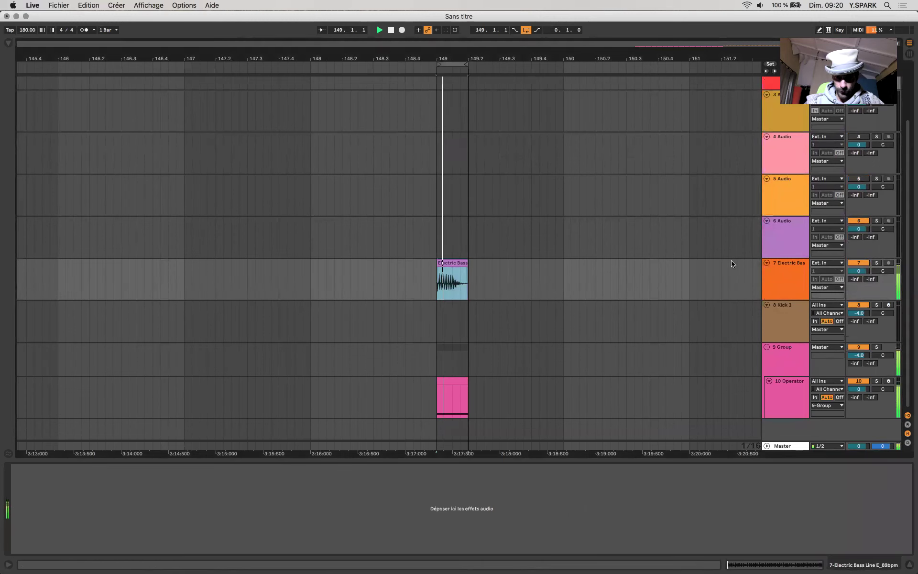
# Step: Transpose the note in Operator's one-beat clip up one octave to G1 and play the loop
pyautogui.click(454, 385)
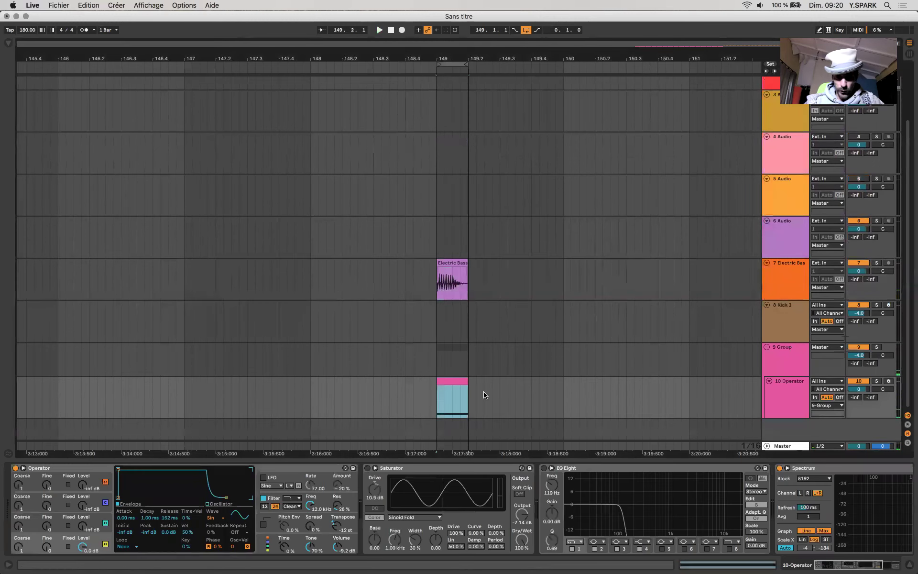
pyautogui.doubleClick(460, 382)
pyautogui.hotkey('shift', 'Up')
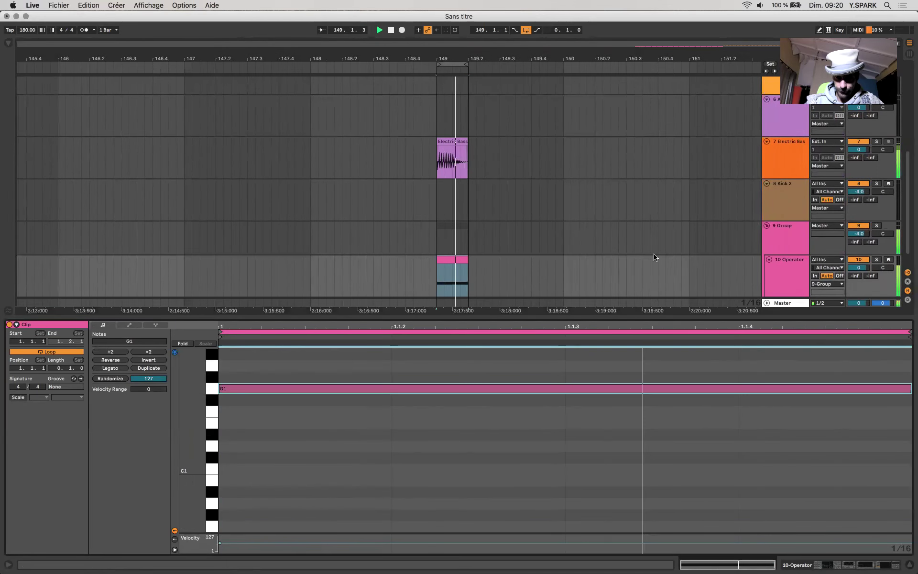
# Step: Move the Operator track out of its group to directly below the Kick 2 track and play the loop
pyautogui.scroll(3, 641, 253)
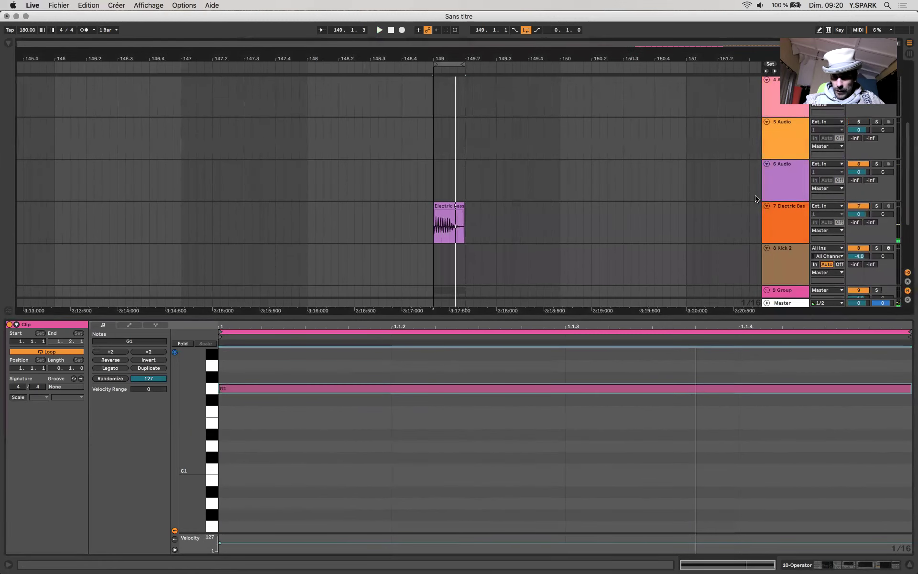
pyautogui.click(773, 221)
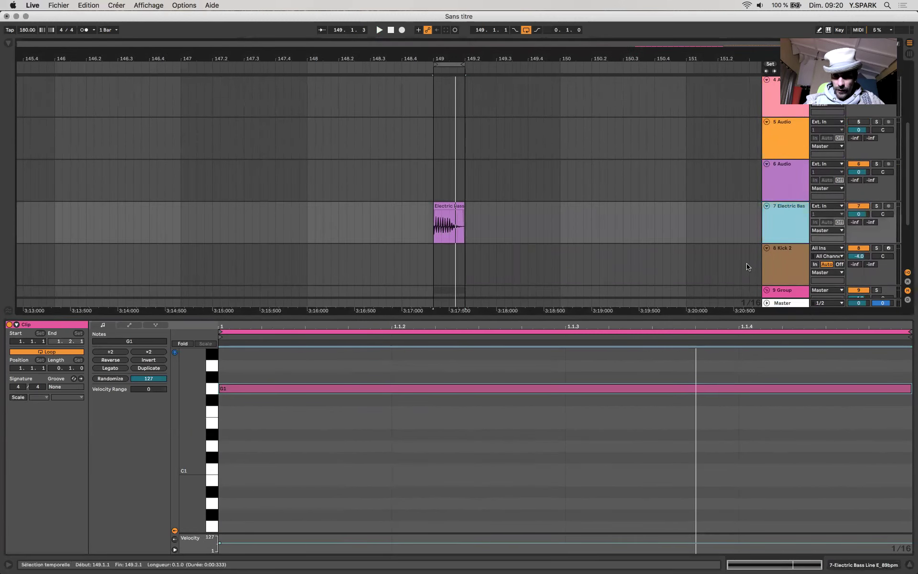
pyautogui.scroll(-3, 751, 268)
pyautogui.moveTo(789, 256); pyautogui.dragTo(789, 210)
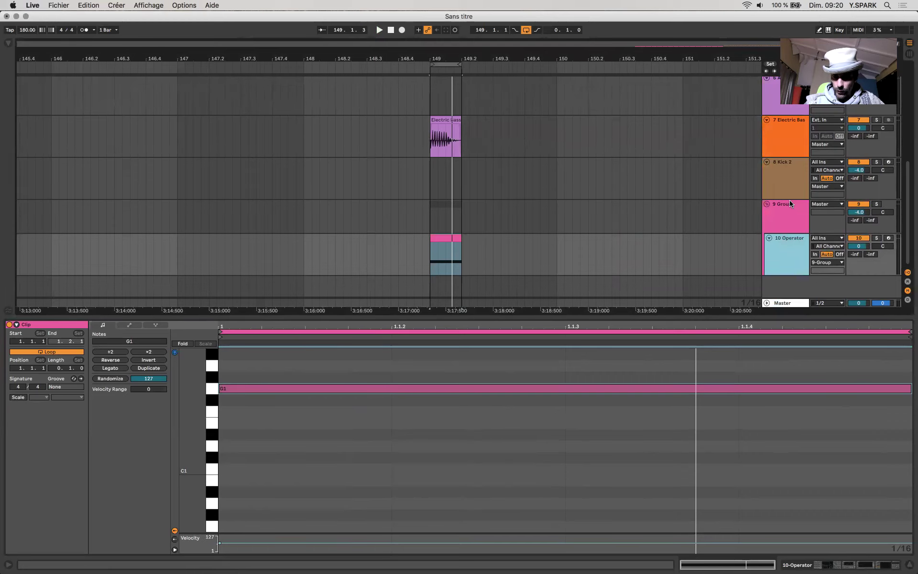
pyautogui.moveTo(785, 252); pyautogui.dragTo(783, 181)
pyautogui.click(451, 181)
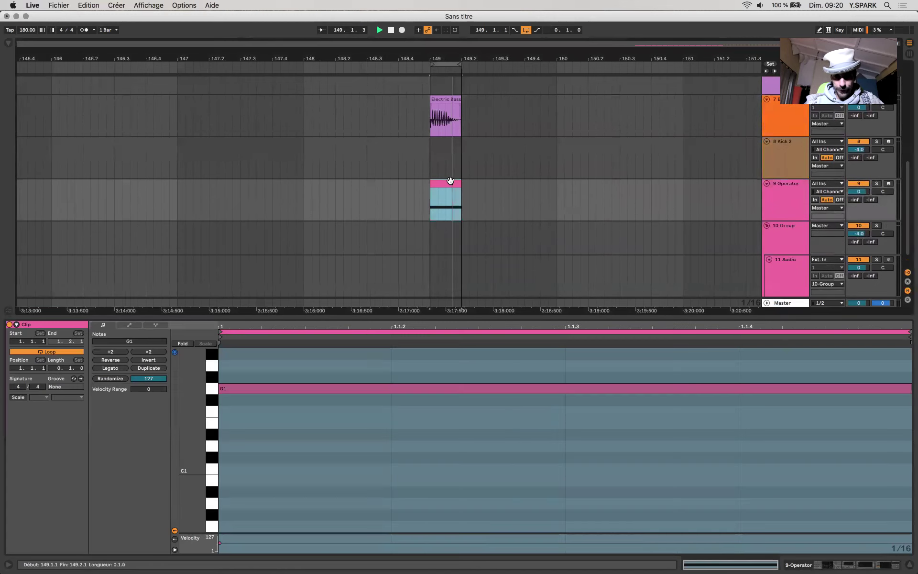
# Step: Record the looped bass and Operator output onto the REC track from bar 149
pyautogui.scroll(3, 451, 183)
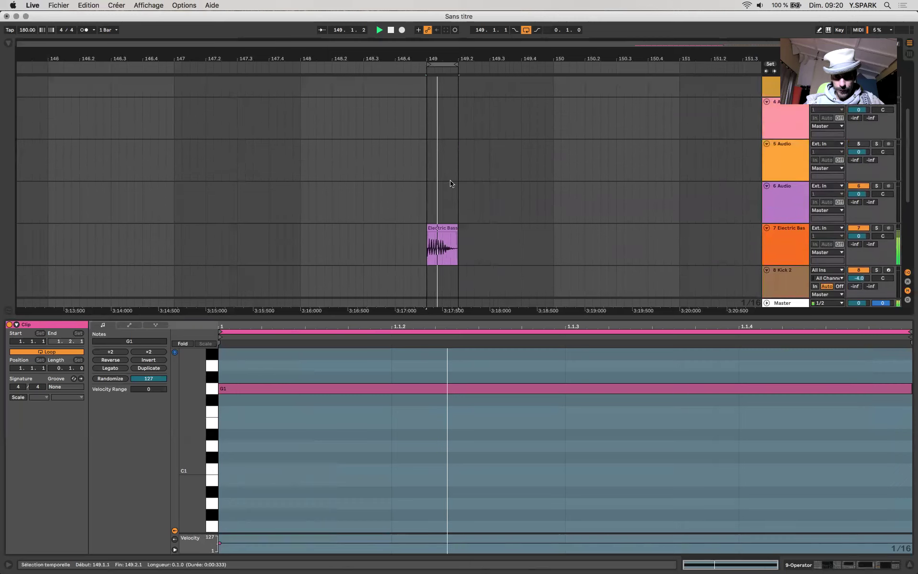
pyautogui.scroll(3, 450, 183)
pyautogui.click(427, 135)
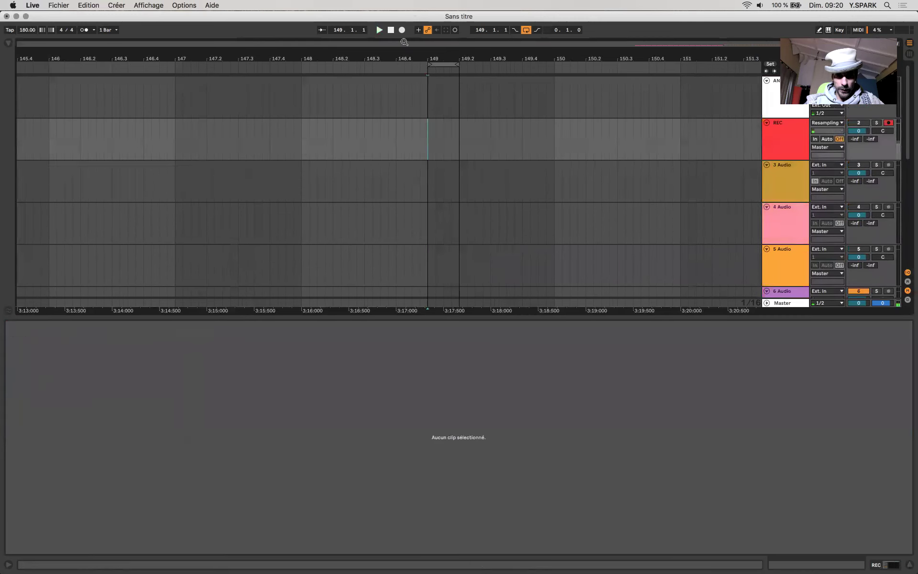
pyautogui.click(401, 30)
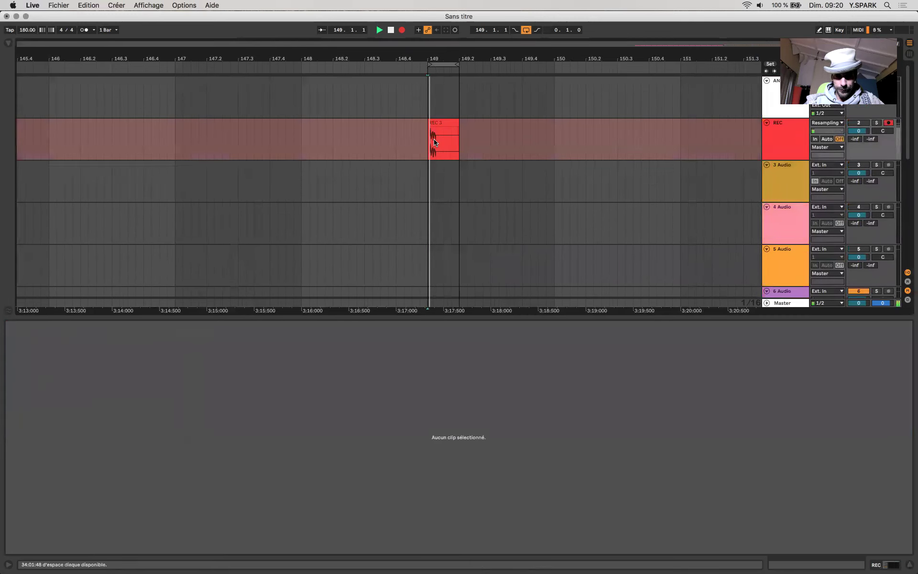
# Step: Zoom in on the REC track's recorded clips and examine their combined waveform
pyautogui.click(435, 143)
pyautogui.press('z')
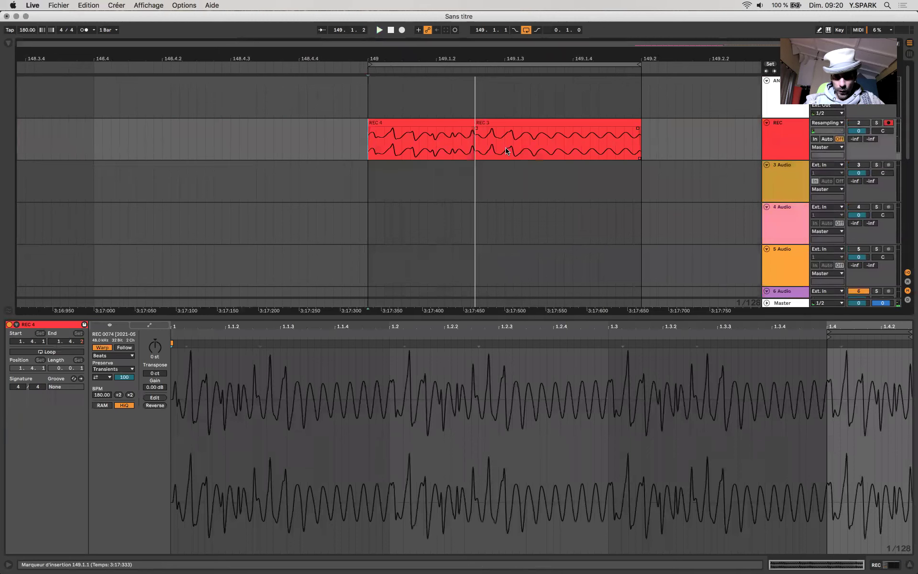
pyautogui.moveTo(384, 138); pyautogui.dragTo(650, 145)
pyautogui.scroll(-5, 473, 136)
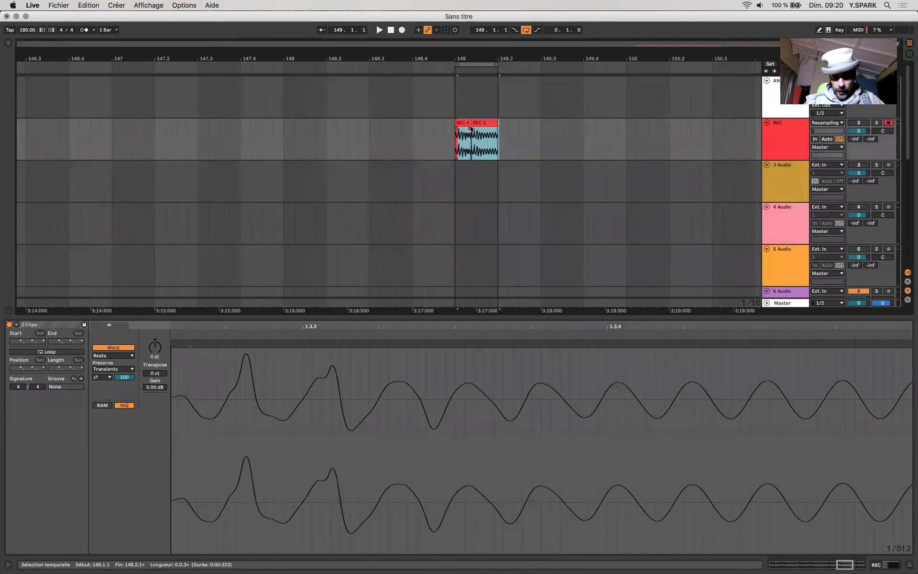
# Step: Extend Operator's one-beat clip at bar 149 to a full bar, ending at bar 150
pyautogui.scroll(-6, 471, 139)
pyautogui.click(475, 162)
pyautogui.moveTo(475, 161); pyautogui.dragTo(609, 162)
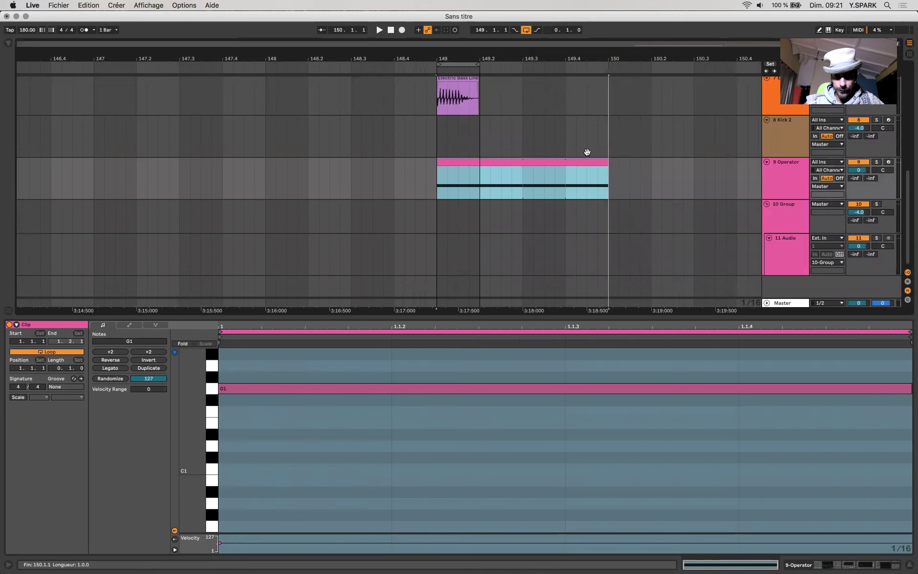
# Step: Extend the arrangement loop to one full bar, from 149 to 150
pyautogui.moveTo(479, 65); pyautogui.dragTo(606, 64)
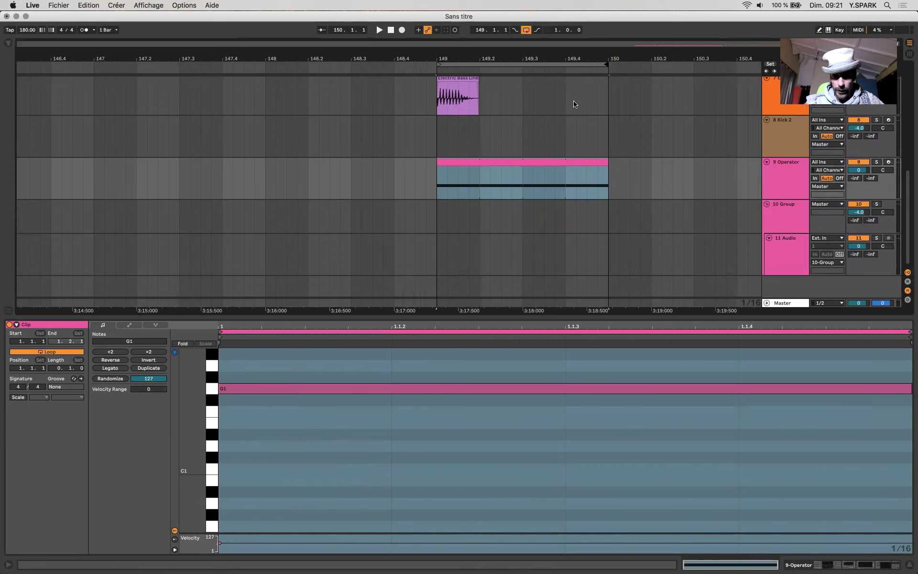
pyautogui.scroll(3, 510, 128)
pyautogui.click(447, 147)
pyautogui.press('super+d')
pyautogui.press('super+d')
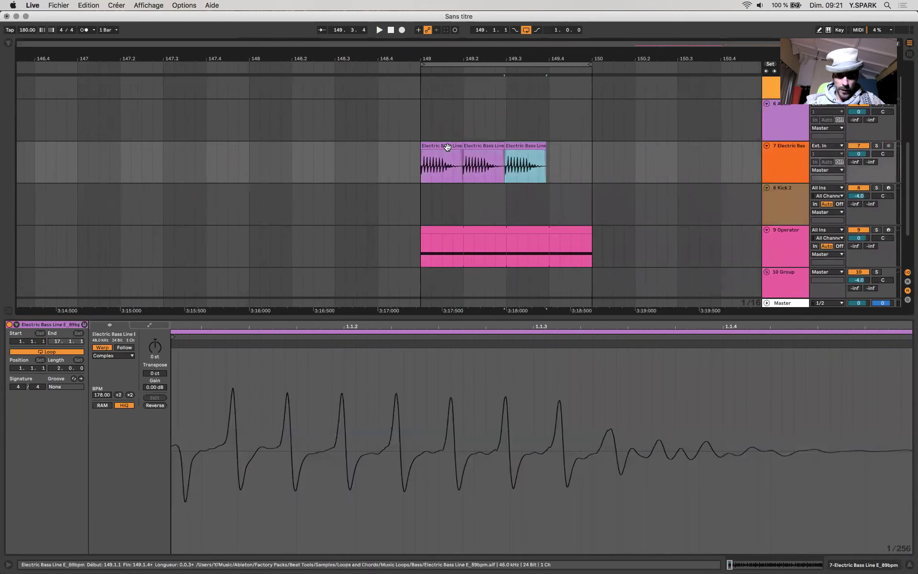
pyautogui.press('super+d')
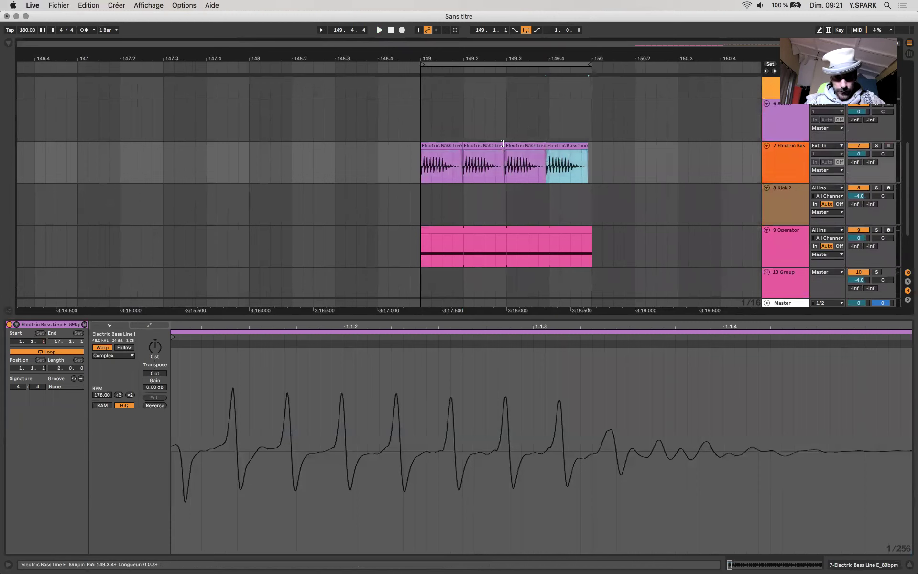
pyautogui.press('super+z')
pyautogui.press('super+z')
pyautogui.press('super+z')
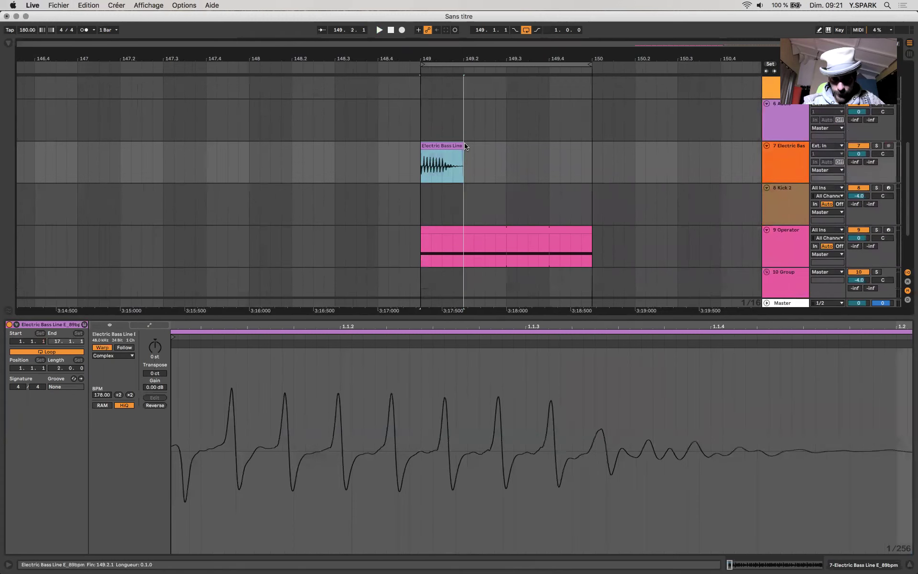
# Step: Lengthen the Electric Bass Line clip to one full beat ending at 149.2 and duplicate it three times to fill bar 149
pyautogui.press('super+d')
pyautogui.press('super+d')
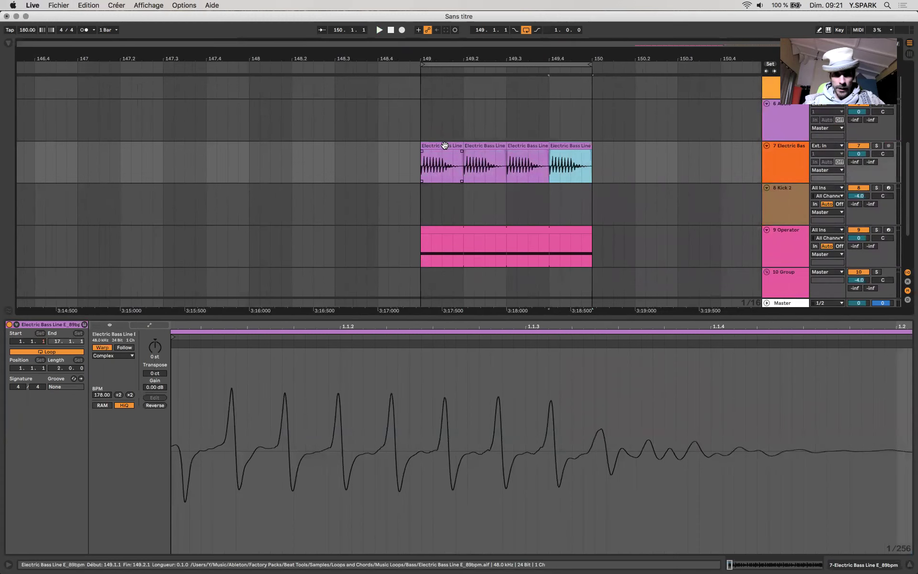
pyautogui.click(445, 147)
pyautogui.scroll(5, 445, 148)
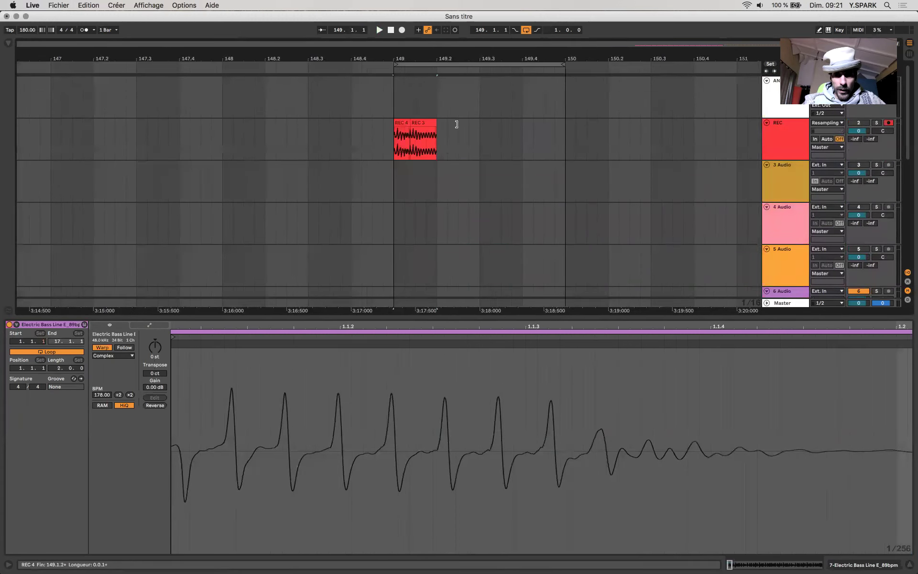
# Step: Delete the REC 4 and REC 3 clips at bar 149 on the REC track
pyautogui.click(402, 144)
pyautogui.press('+')
pyautogui.press('+')
pyautogui.press('+')
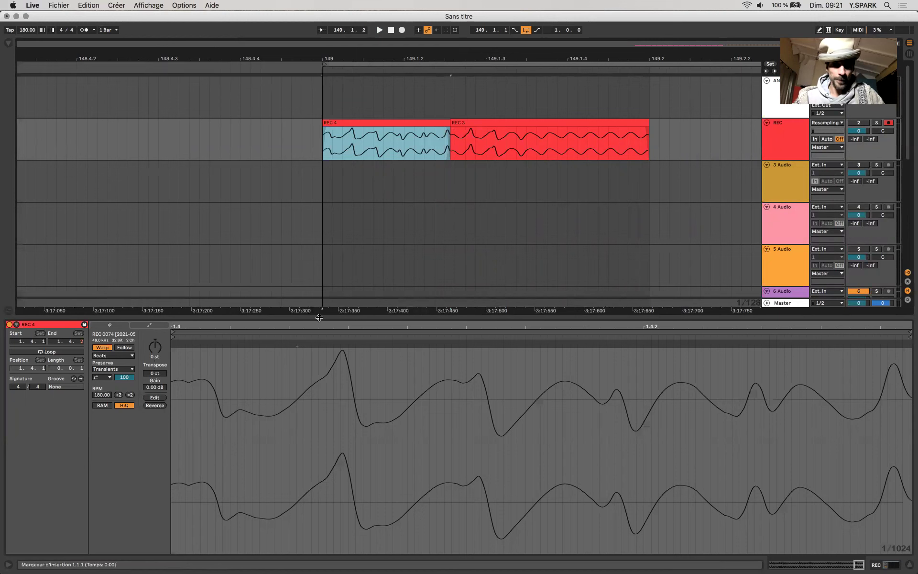
pyautogui.press('super+alt+l')
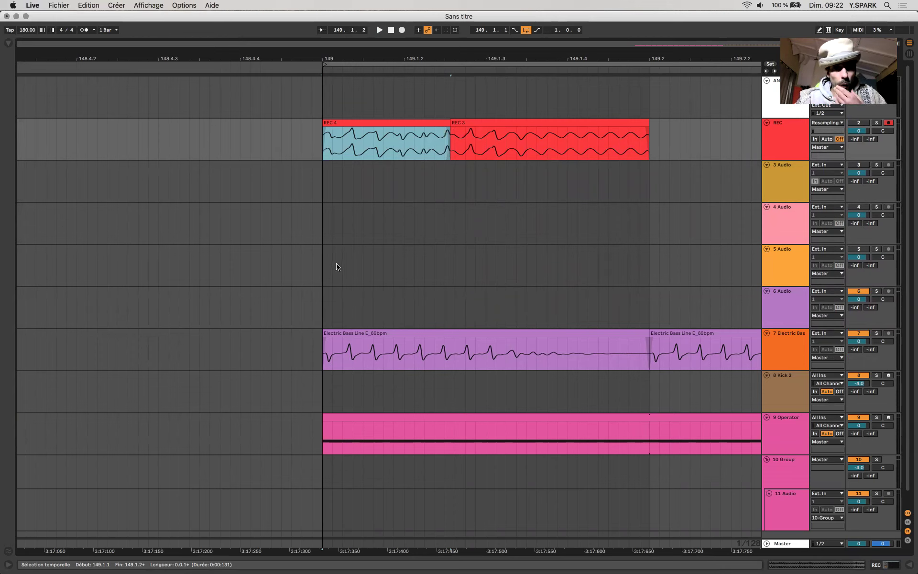
pyautogui.click(414, 147)
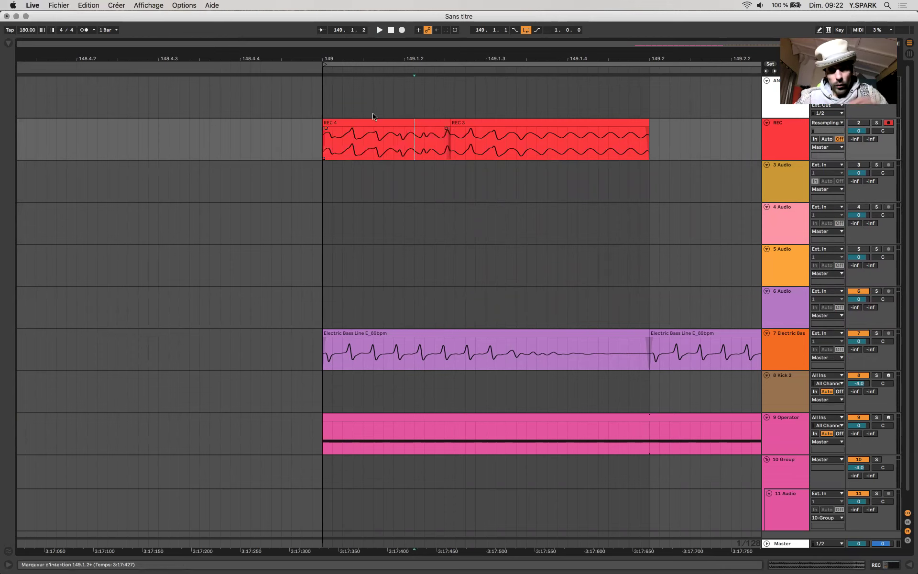
pyautogui.click(346, 122)
pyautogui.press('-')
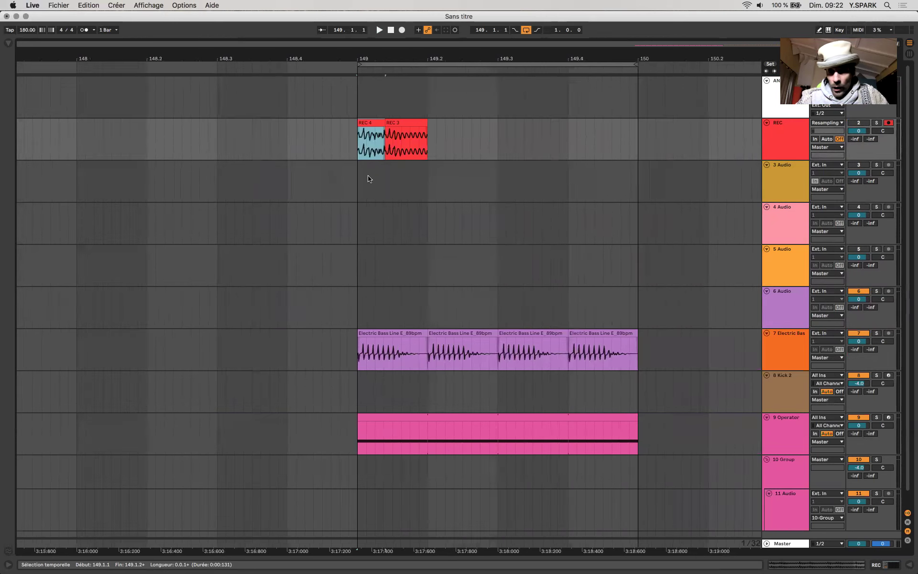
pyautogui.keyDown('shift'); pyautogui.click(427, 135); pyautogui.keyUp('shift')
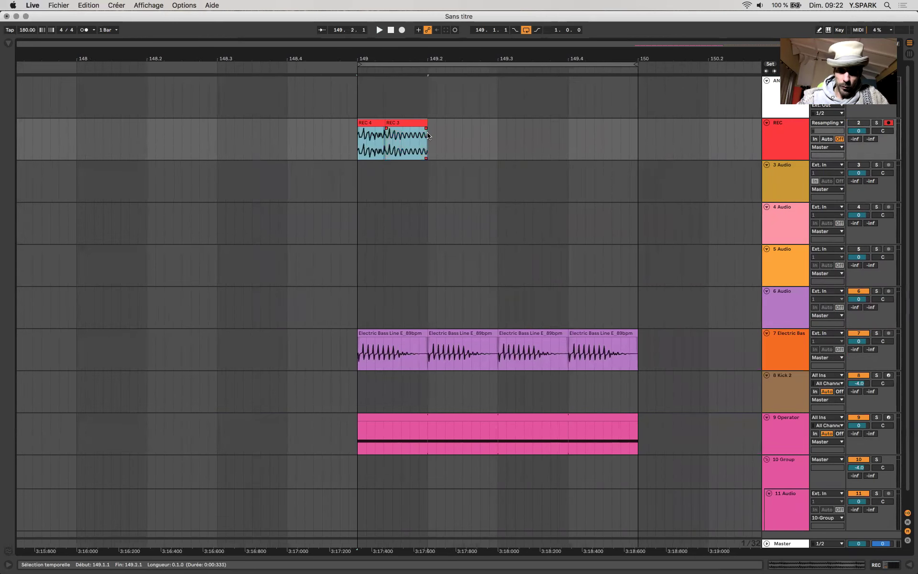
pyautogui.press('Delete')
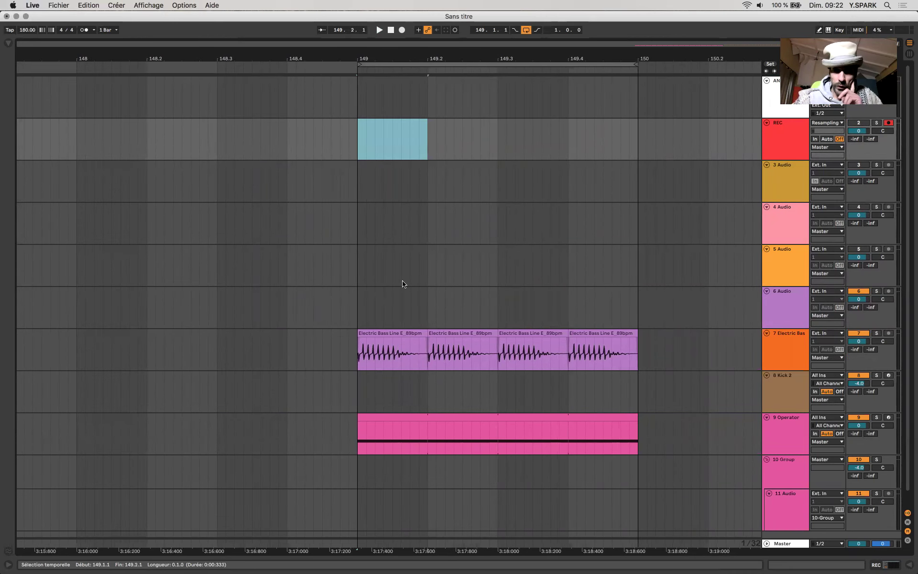
# Step: Examine the Operator track's note clip and its device chain, including the Operator oscillator settings
pyautogui.click(380, 334)
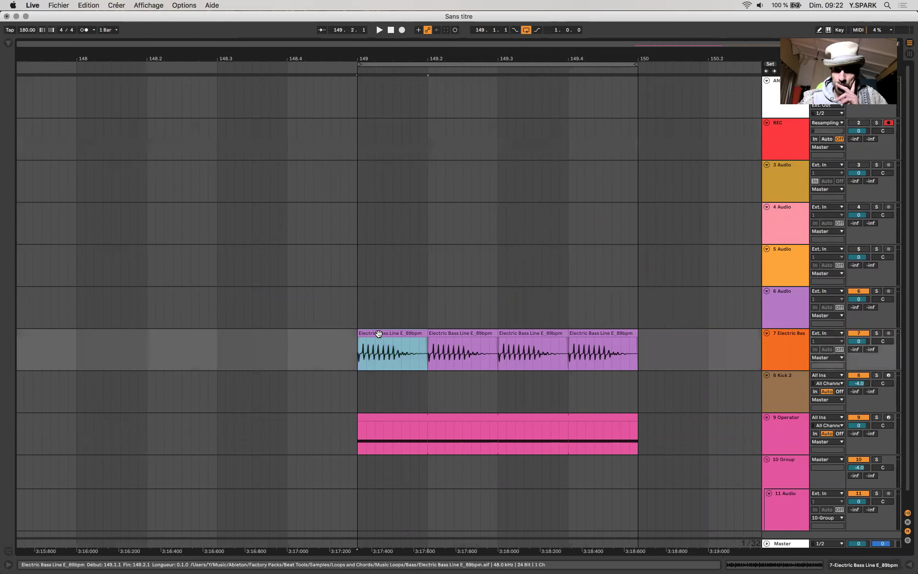
pyautogui.click(365, 411)
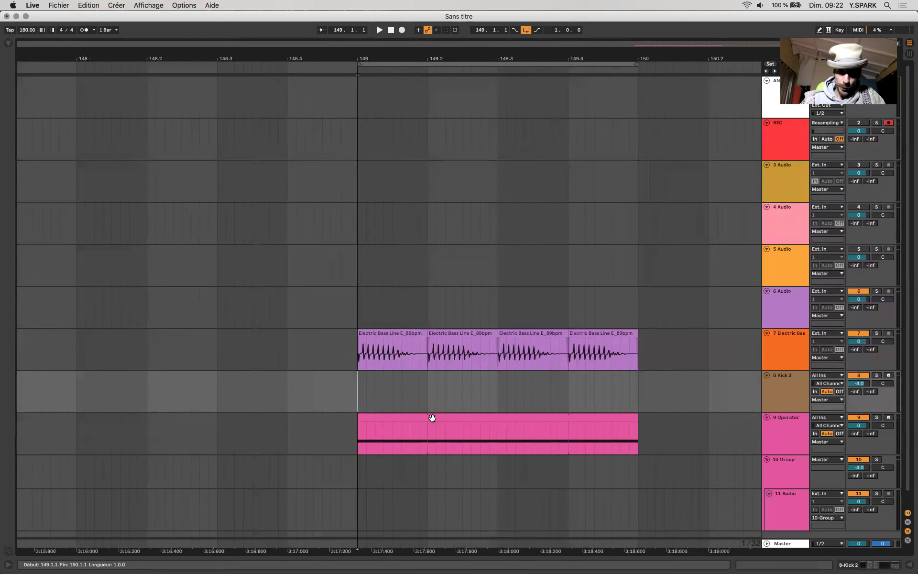
pyautogui.click(432, 417)
pyautogui.doubleClick(432, 417)
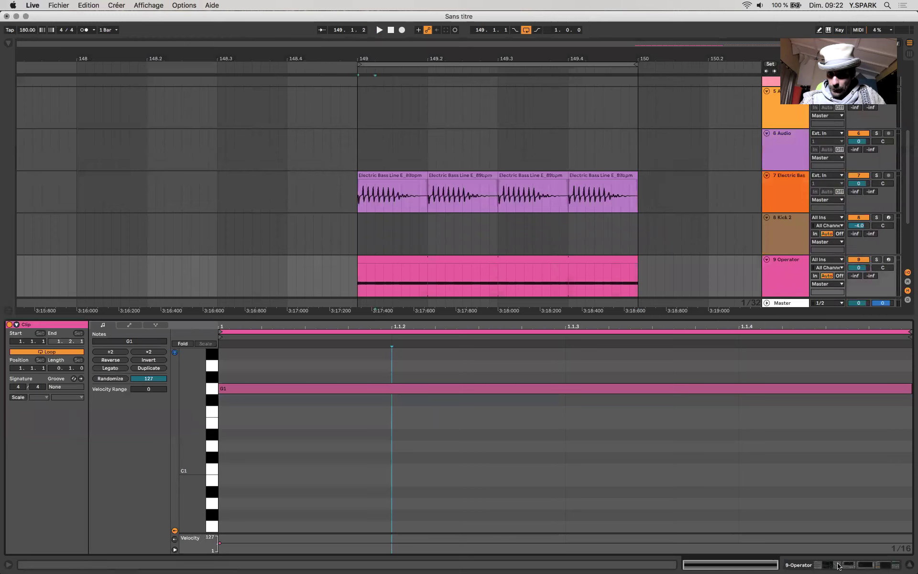
pyautogui.hotkey('shift', 'Tab')
pyautogui.hscroll(5, 201, 517)
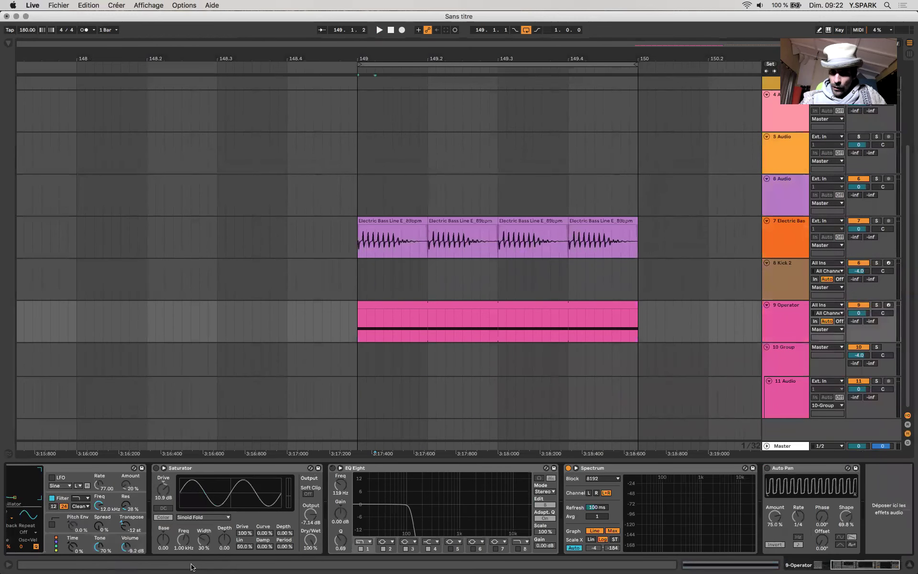
pyautogui.hscroll(-5, 134, 519)
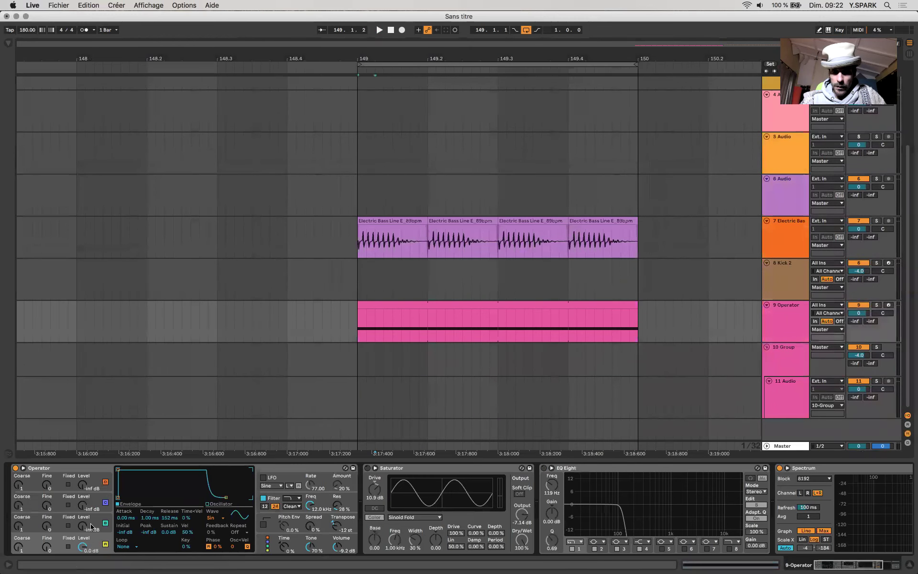
pyautogui.moveTo(82, 528); pyautogui.dragTo(82, 536)
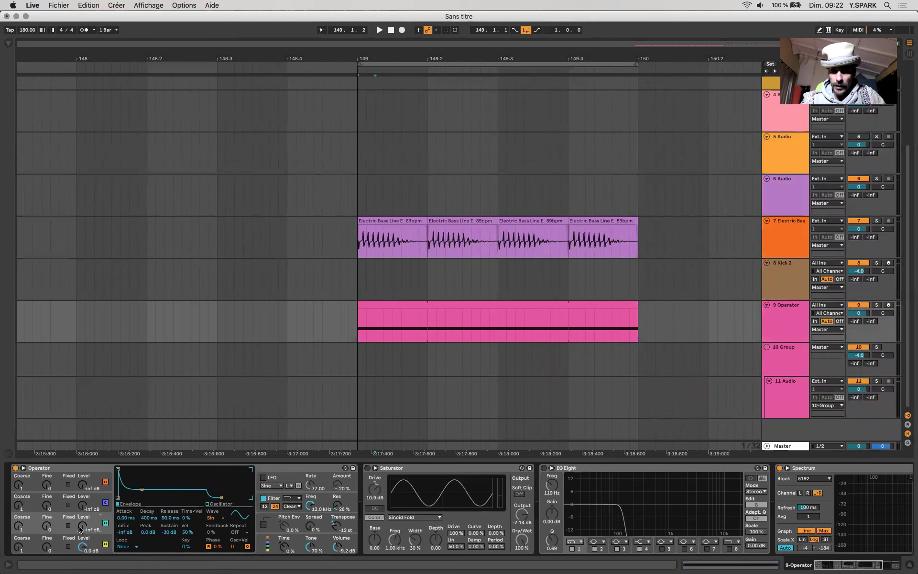
pyautogui.click(373, 221)
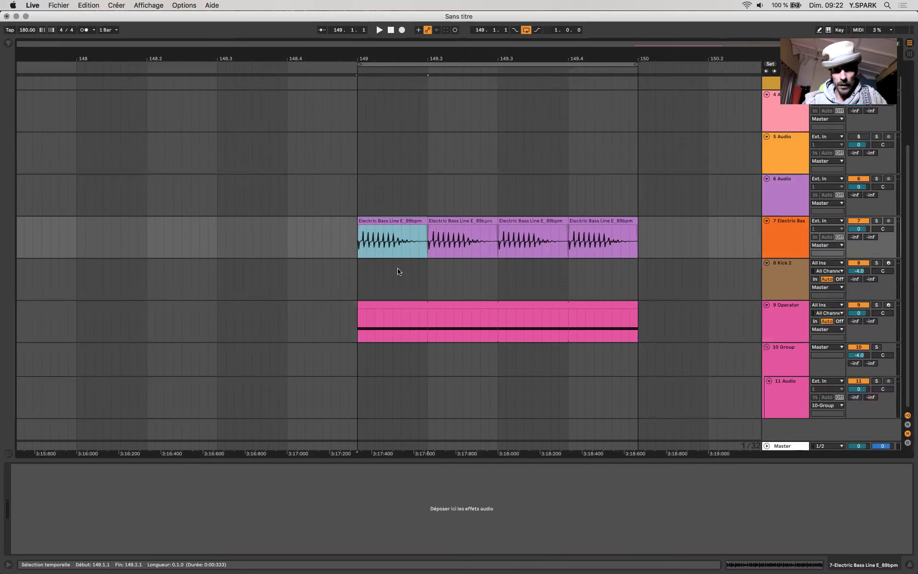
pyautogui.hscroll(1, 399, 272)
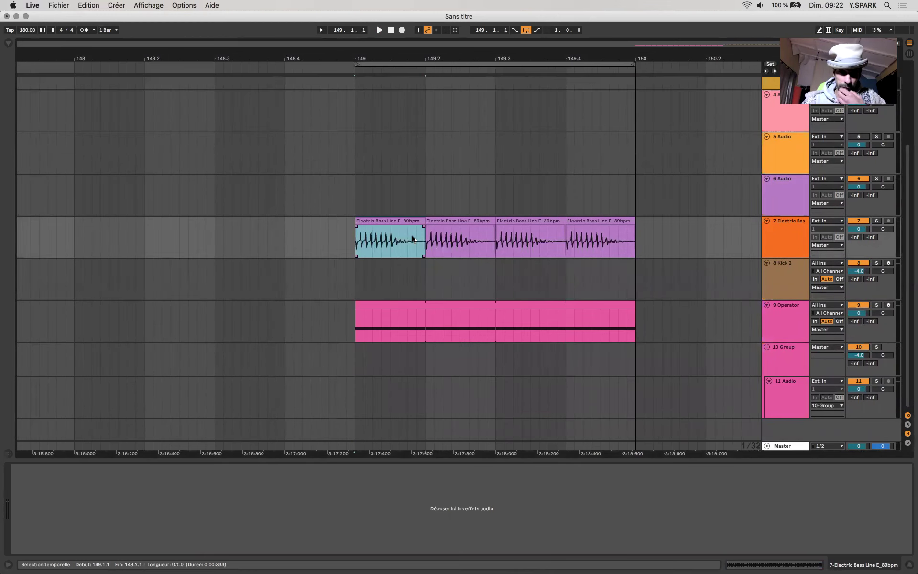
pyautogui.click(372, 221)
pyautogui.click(391, 252)
pyautogui.hscroll(5, 391, 253)
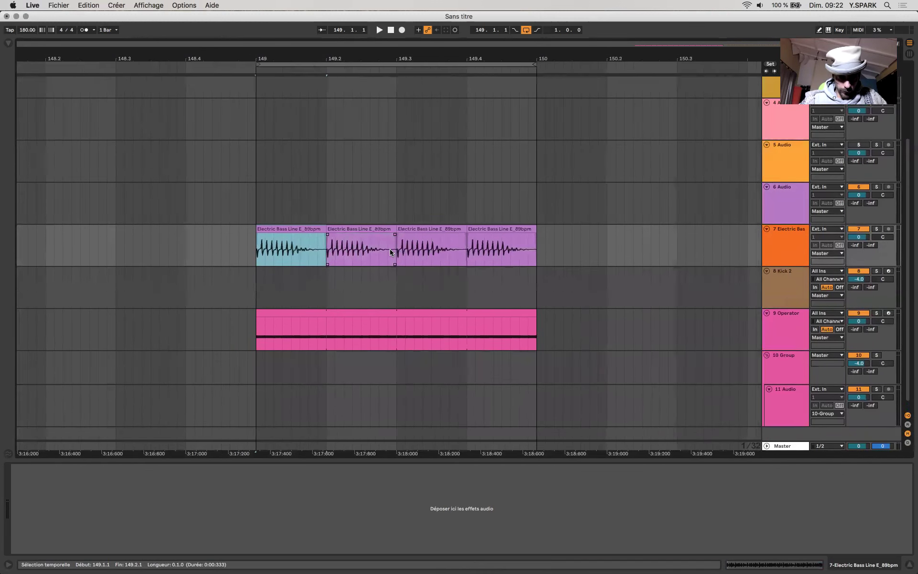
pyautogui.click(276, 312)
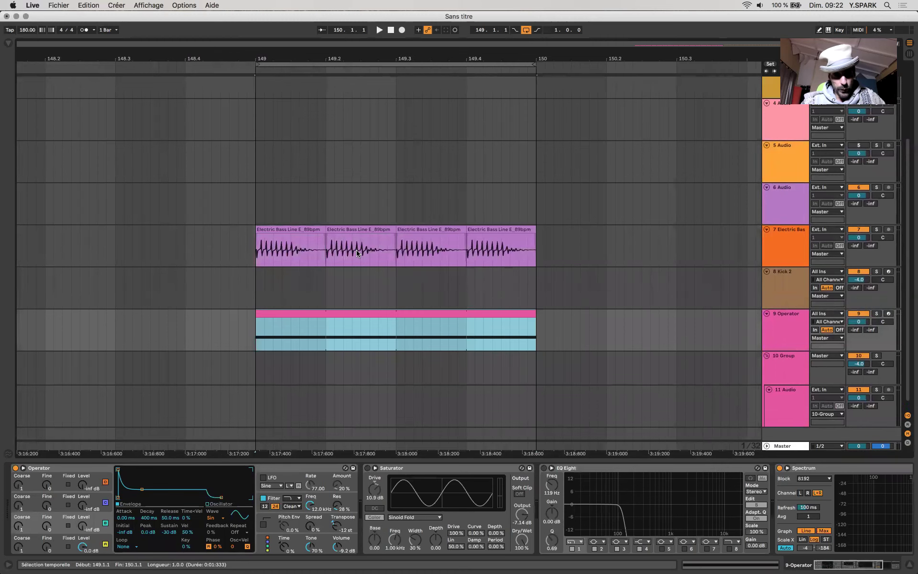
# Step: Add EQ Eight to the Electric Bass track with band 1 cutting below 104 Hz and band 2 boosted 4.83 dB at 186 Hz
pyautogui.click(290, 230)
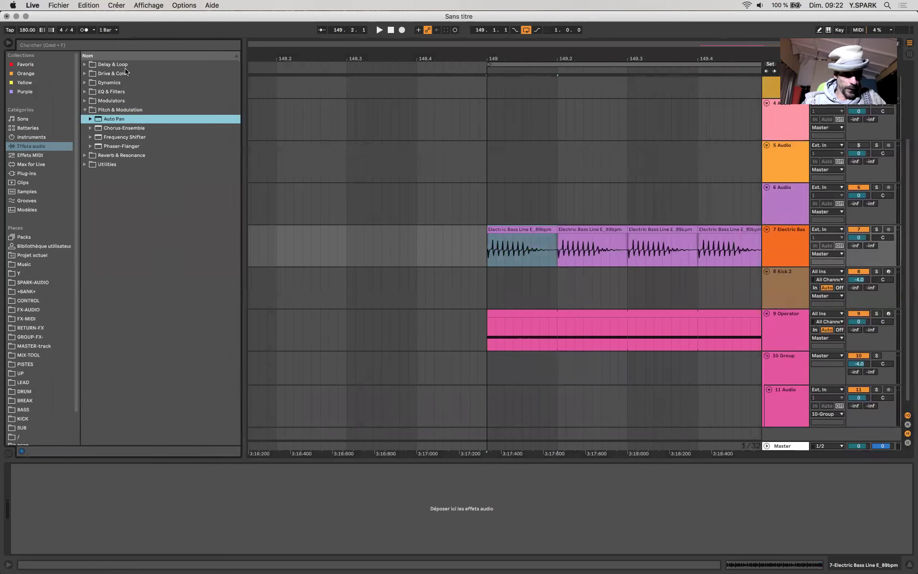
pyautogui.click(102, 92)
pyautogui.moveTo(99, 120); pyautogui.dragTo(91, 513)
pyautogui.click(379, 30)
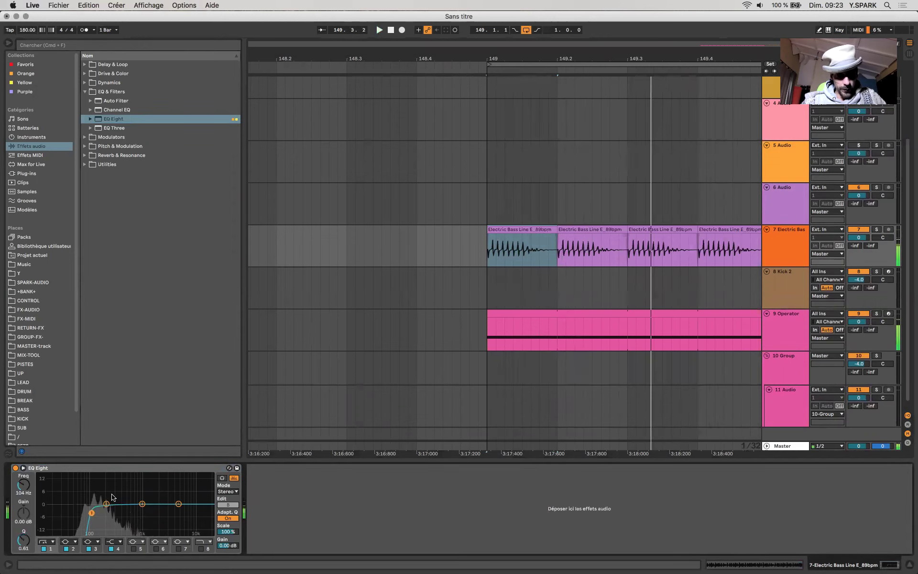
pyautogui.moveTo(106, 504); pyautogui.dragTo(104, 495)
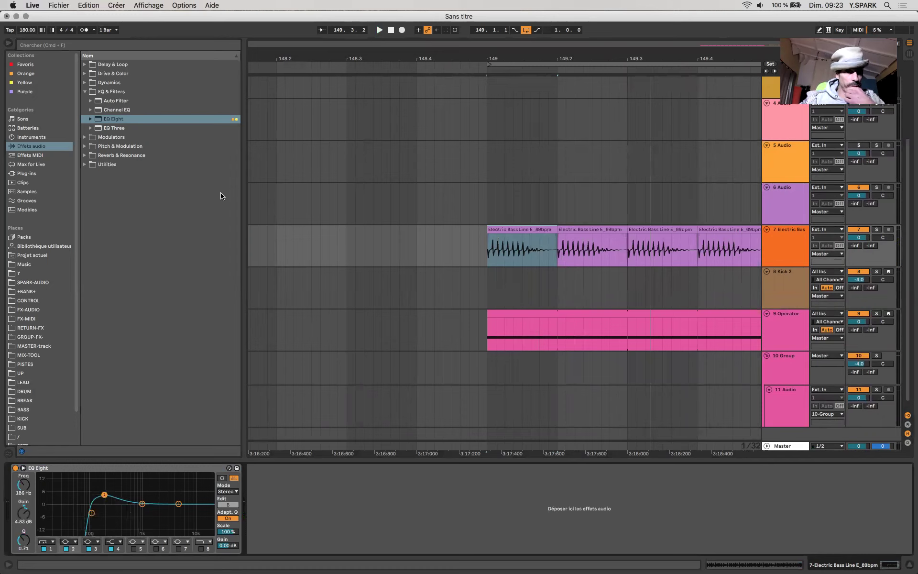
# Step: Duplicate the Electric Bass track together with its EQ Eight
pyautogui.click(799, 258)
pyautogui.press('super+d')
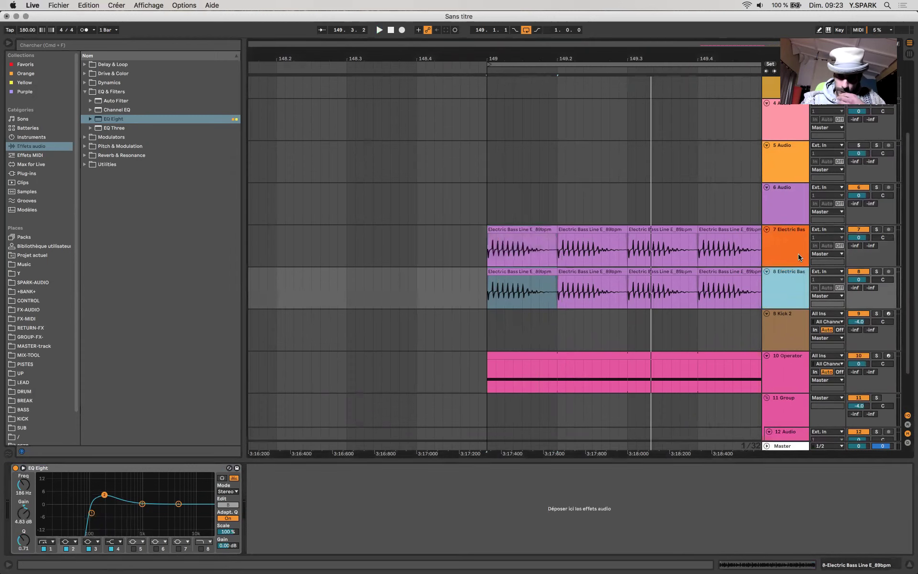
pyautogui.click(798, 255)
pyautogui.click(792, 276)
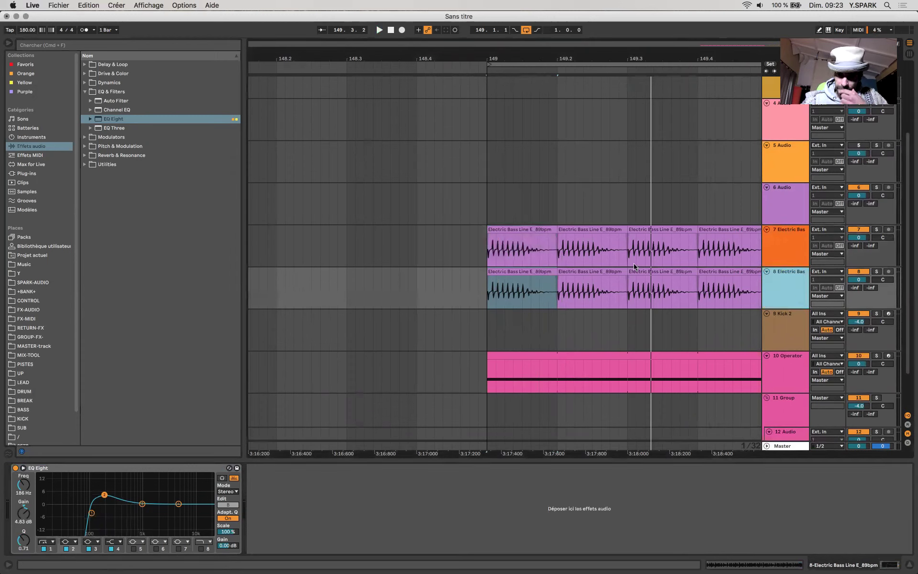
# Step: Raise the low-cut frequency of band 1 in track 7's EQ Eight and solo that track
pyautogui.click(522, 244)
pyautogui.moveTo(91, 512); pyautogui.dragTo(114, 528)
pyautogui.click(878, 230)
pyautogui.press('space')
# Step: Boost band 4 of track 7's EQ Eight by 5.58 dB at 4.95 kHz and band 2 by 7.56 dB at 899 Hz
pyautogui.click(105, 495)
pyautogui.moveTo(105, 494); pyautogui.dragTo(178, 493)
pyautogui.press('space')
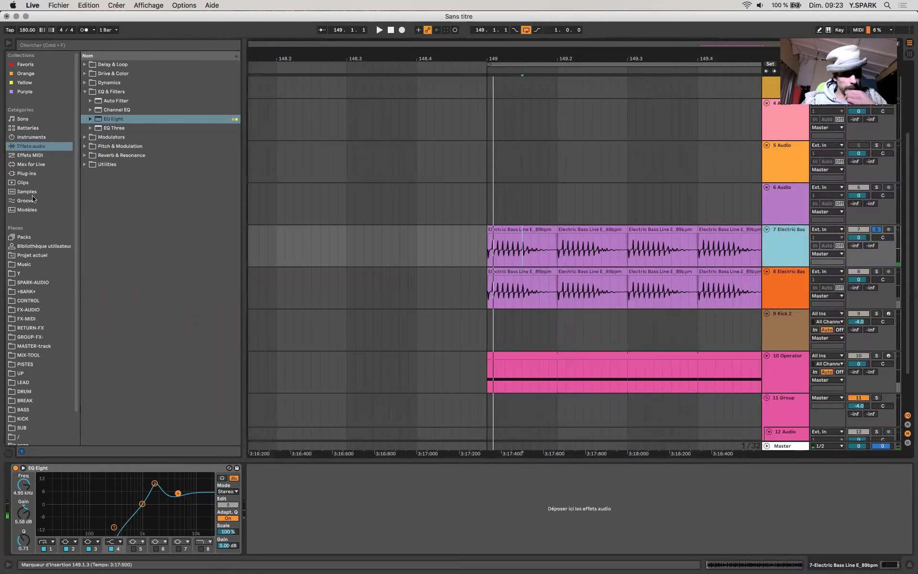
pyautogui.moveTo(155, 483); pyautogui.dragTo(133, 509)
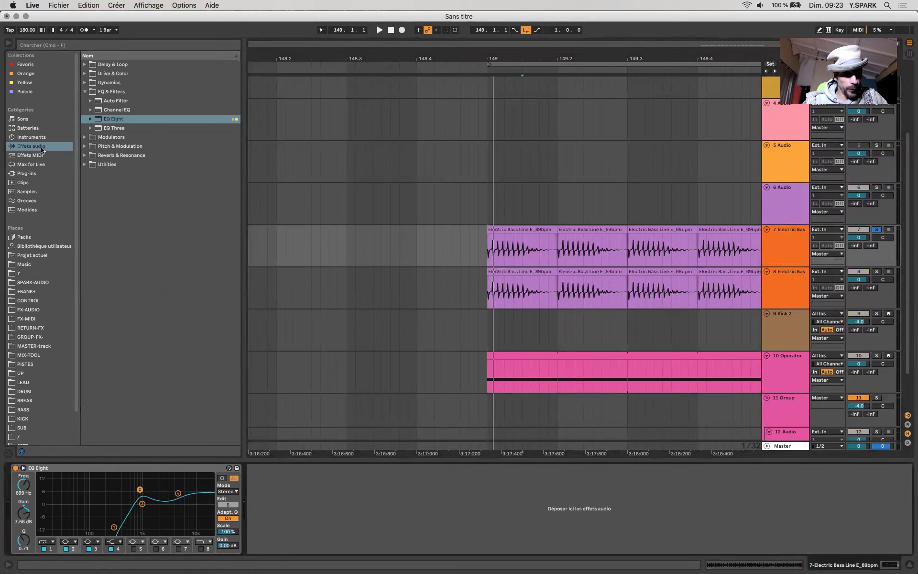
# Step: Add a Saturator after the EQ Eight on track 7 with dry/wet at 100 % and drive at 14.9 dB
pyautogui.click(42, 147)
pyautogui.click(86, 83)
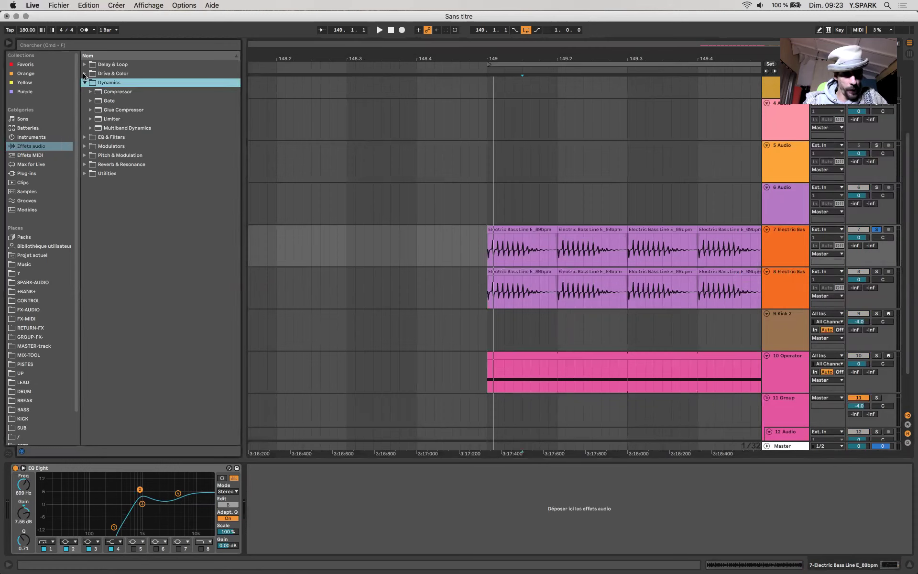
pyautogui.click(84, 73)
pyautogui.moveTo(113, 158); pyautogui.dragTo(334, 507)
pyautogui.press('space')
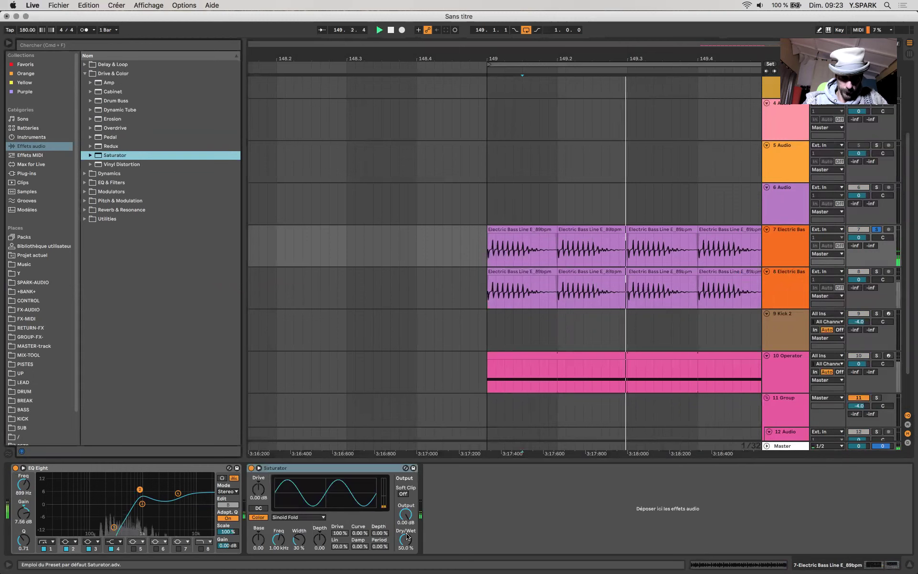
pyautogui.moveTo(407, 537); pyautogui.dragTo(407, 512)
pyautogui.moveTo(261, 498); pyautogui.dragTo(262, 473)
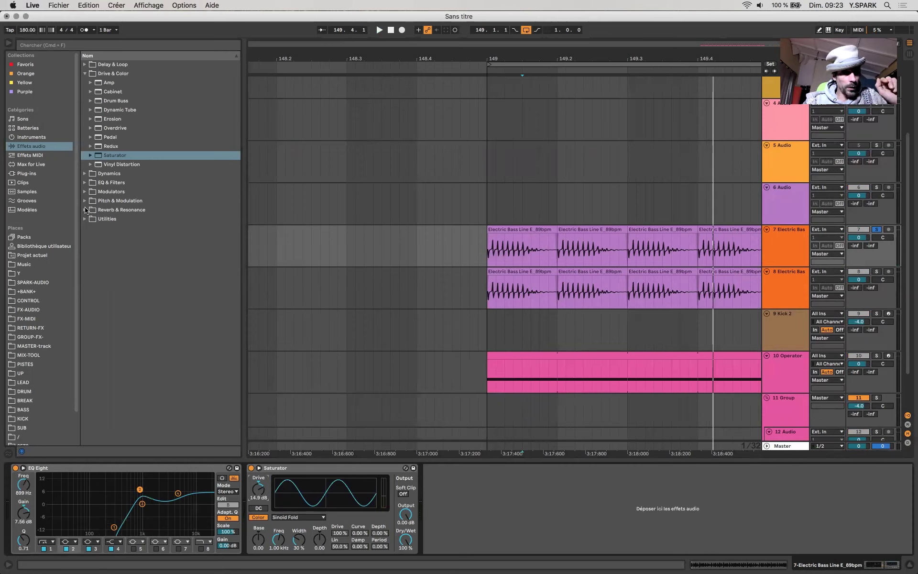
# Step: Insert a Reverb between the EQ Eight and the Saturator on track 7
pyautogui.click(86, 210)
pyautogui.moveTo(108, 155); pyautogui.dragTo(273, 498)
pyautogui.click(259, 483)
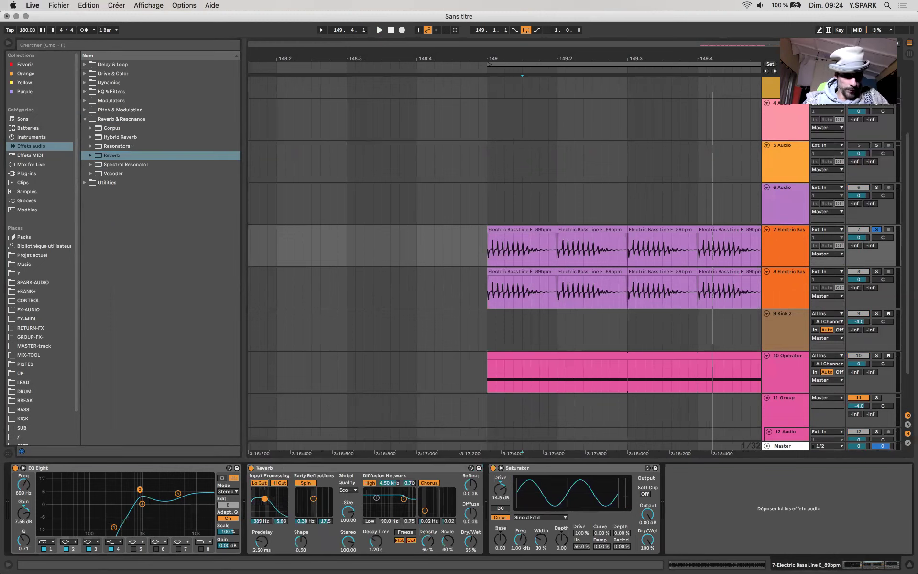
# Step: Set the Reverb's input filter to 1.94 kHz, dry/wet to 14 %, decay time to 377 ms and size to 0.63
pyautogui.press('space')
pyautogui.moveTo(471, 541); pyautogui.dragTo(471, 562)
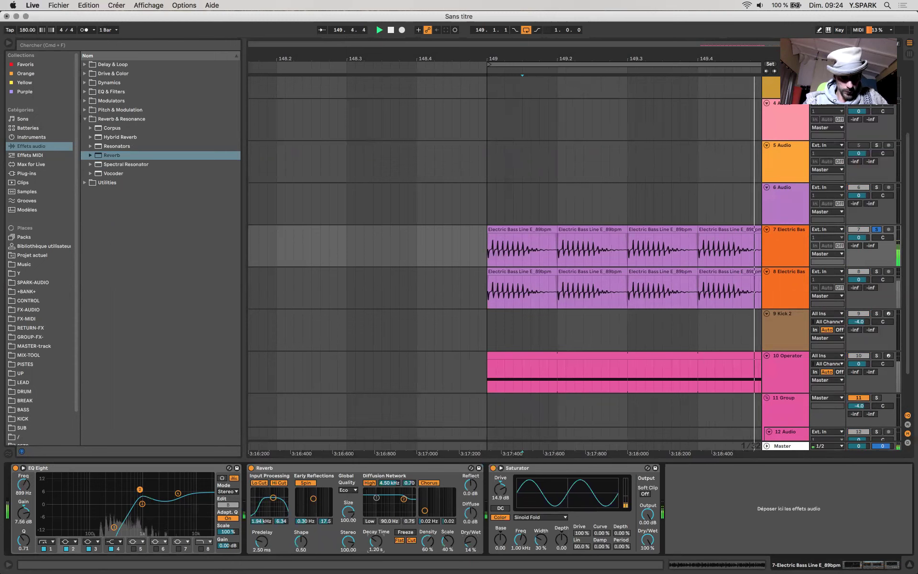
pyautogui.moveTo(376, 541); pyautogui.dragTo(376, 559)
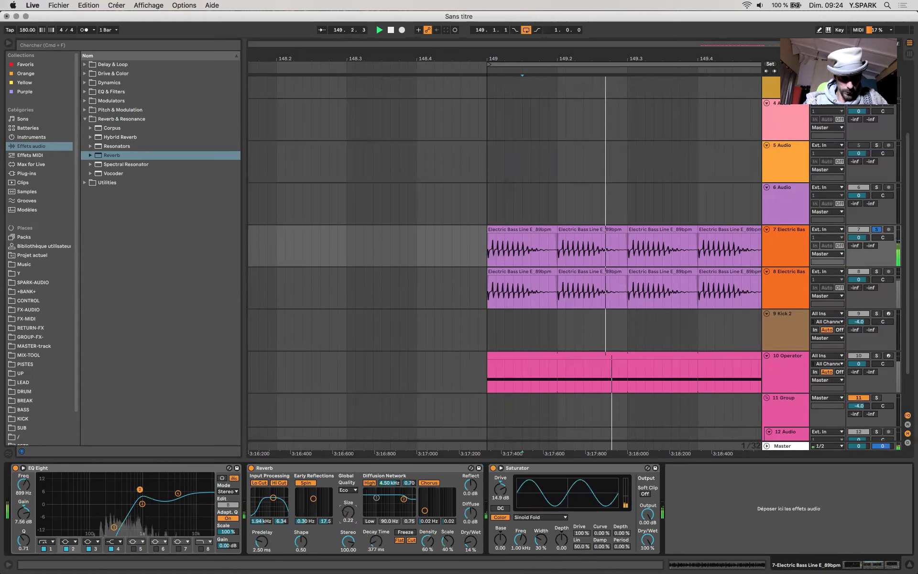
pyautogui.moveTo(348, 513); pyautogui.dragTo(347, 564)
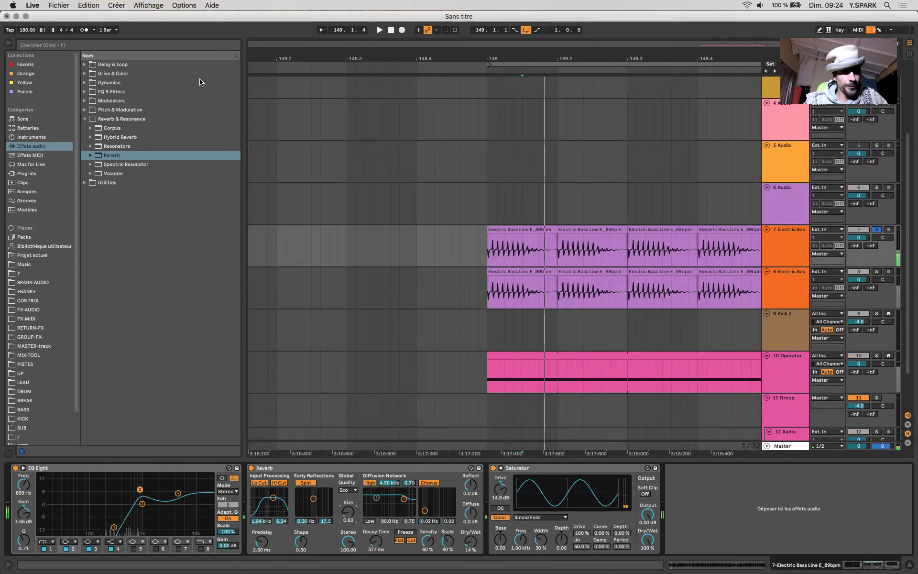
# Step: Insert a Utility between the Reverb and the Saturator and set its gain to 18.0 dB
pyautogui.moveTo(105, 183); pyautogui.dragTo(533, 462)
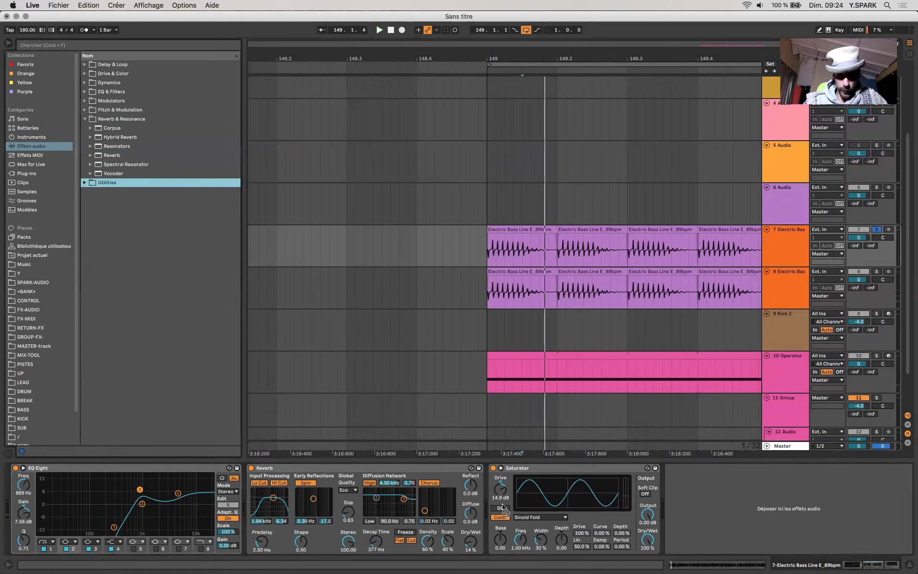
pyautogui.click(101, 184)
pyautogui.moveTo(107, 173); pyautogui.dragTo(538, 474)
pyautogui.click(379, 29)
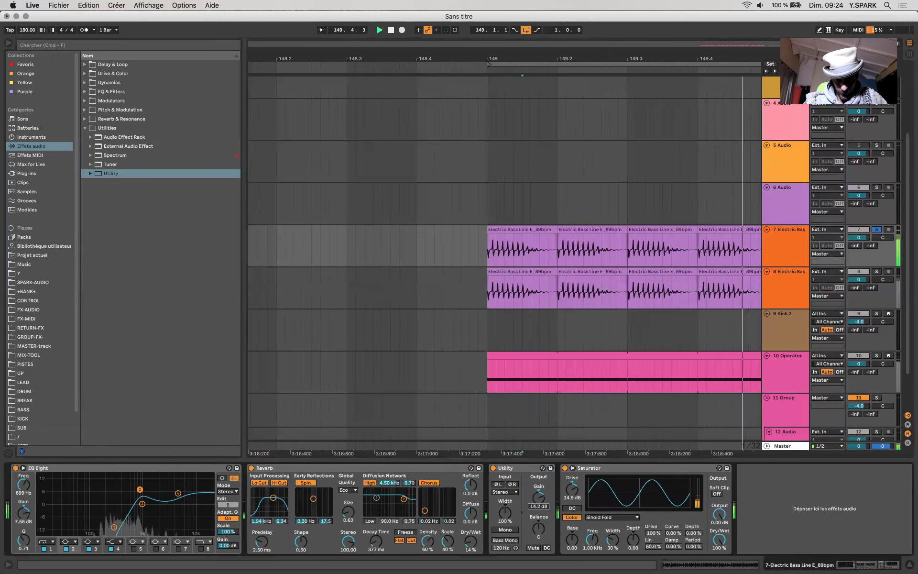
pyautogui.moveTo(539, 506); pyautogui.dragTo(540, 495)
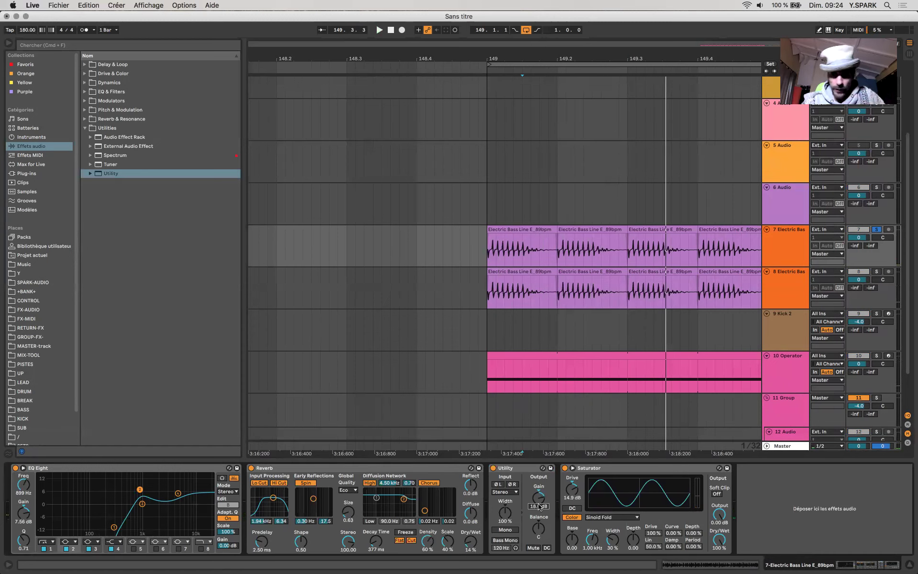
# Step: Solo the duplicated Electric Bass track 8 along with track 7
pyautogui.click(876, 271)
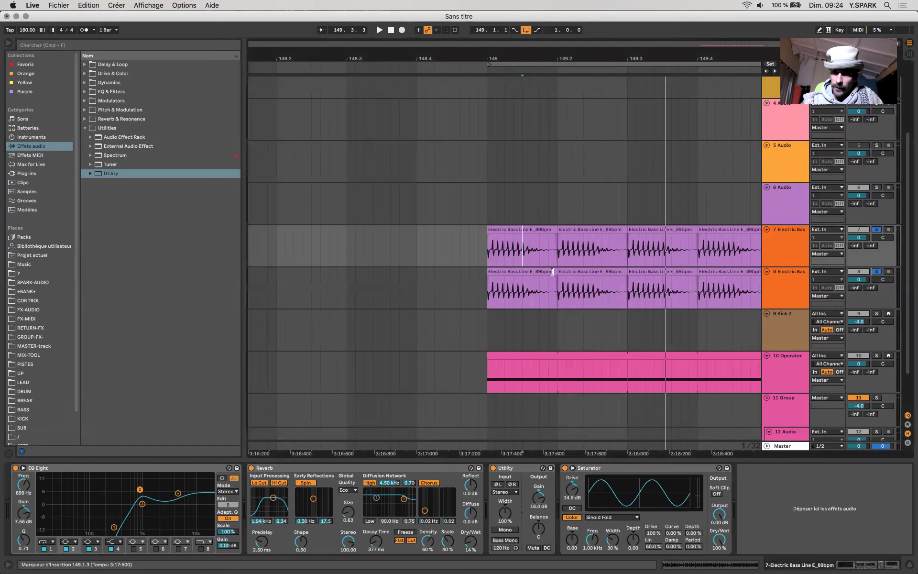
pyautogui.scroll(5, 553, 270)
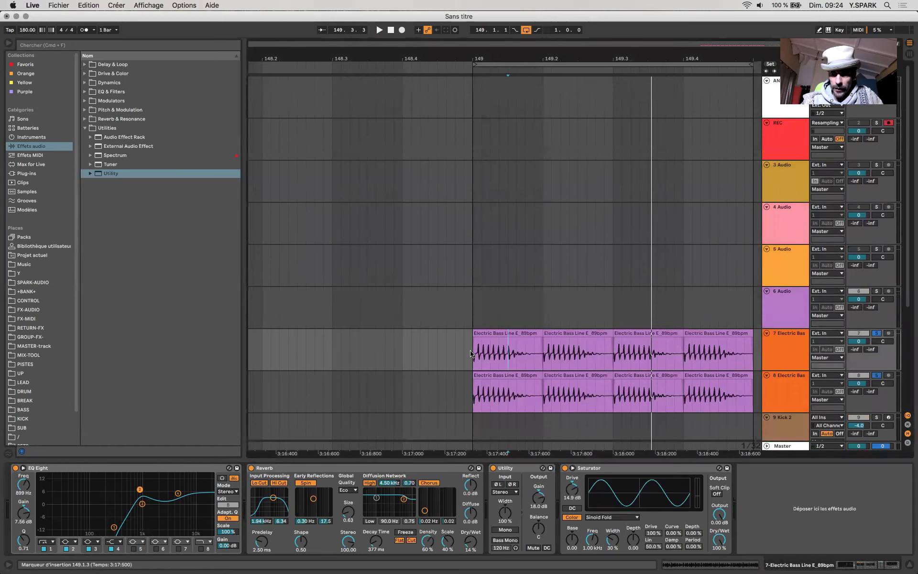
# Step: Record the combined output of the two soloed bass tracks onto the REC track
pyautogui.hscroll(-1, 471, 354)
pyautogui.click(402, 30)
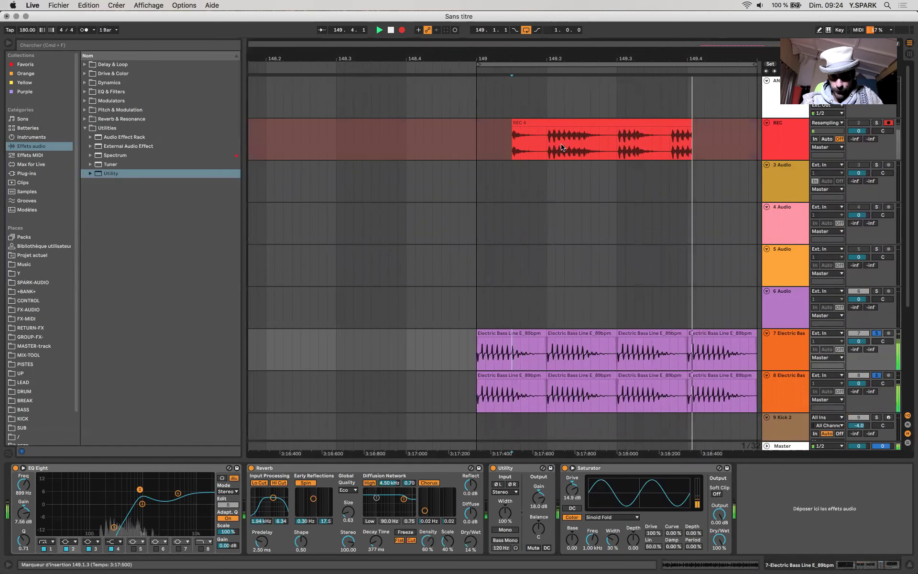
pyautogui.scroll(5, 563, 147)
pyautogui.press('space')
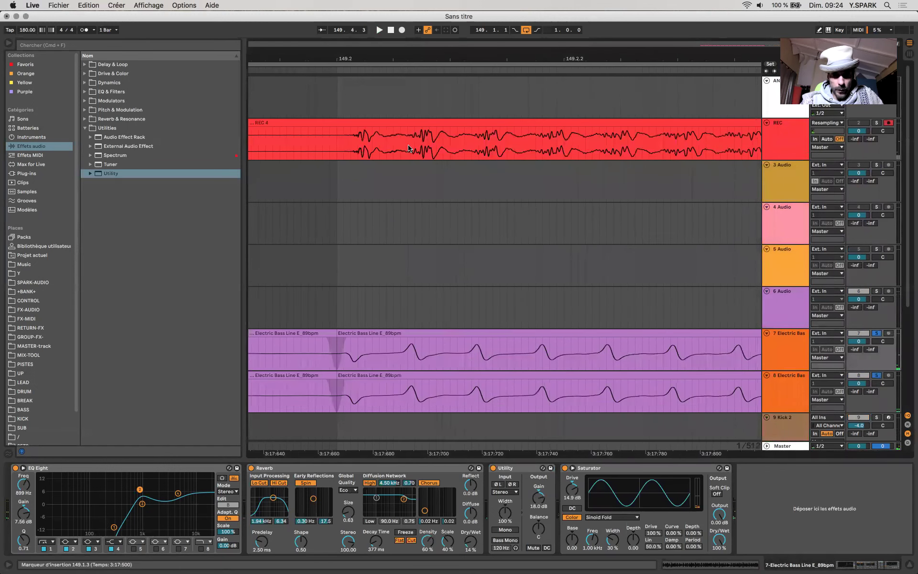
# Step: Compare single waveform cycles of the REC recording with the original bass clip on track 7 around 149.2
pyautogui.click(408, 351)
pyautogui.moveTo(407, 352); pyautogui.dragTo(442, 350)
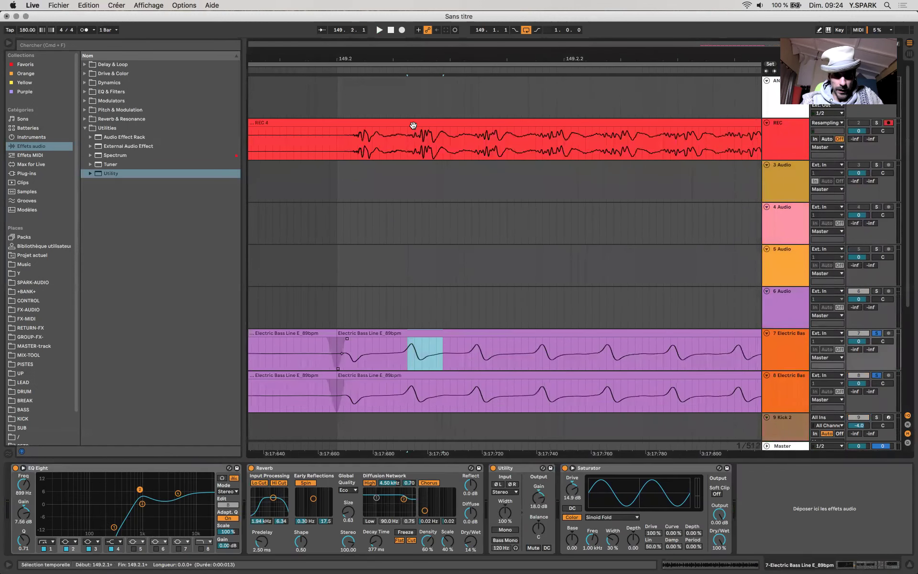
pyautogui.moveTo(414, 141); pyautogui.dragTo(457, 141)
pyautogui.moveTo(366, 141); pyautogui.dragTo(450, 149)
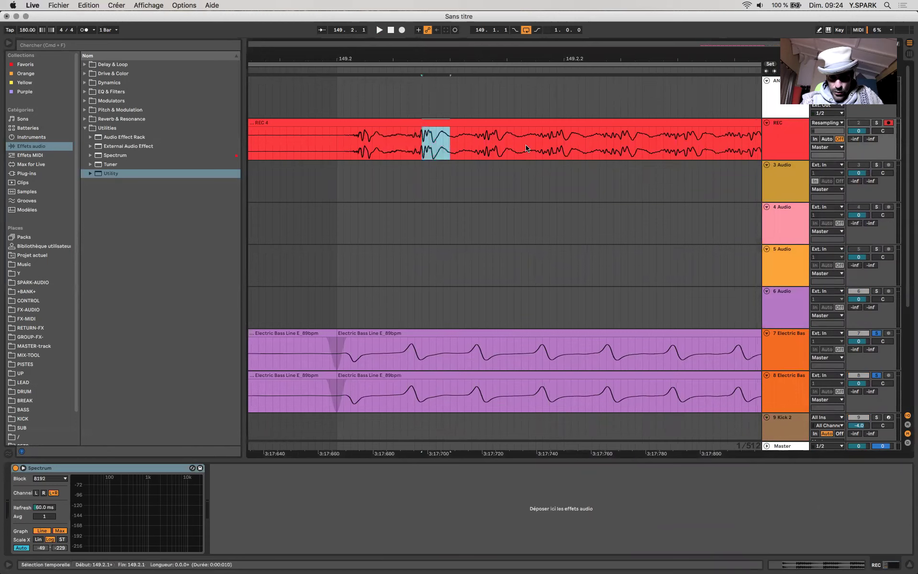
pyautogui.moveTo(549, 147)
pyautogui.mouseDown()
pyautogui.moveTo(576, 145)
pyautogui.moveTo(565, 146)
pyautogui.mouseUp()
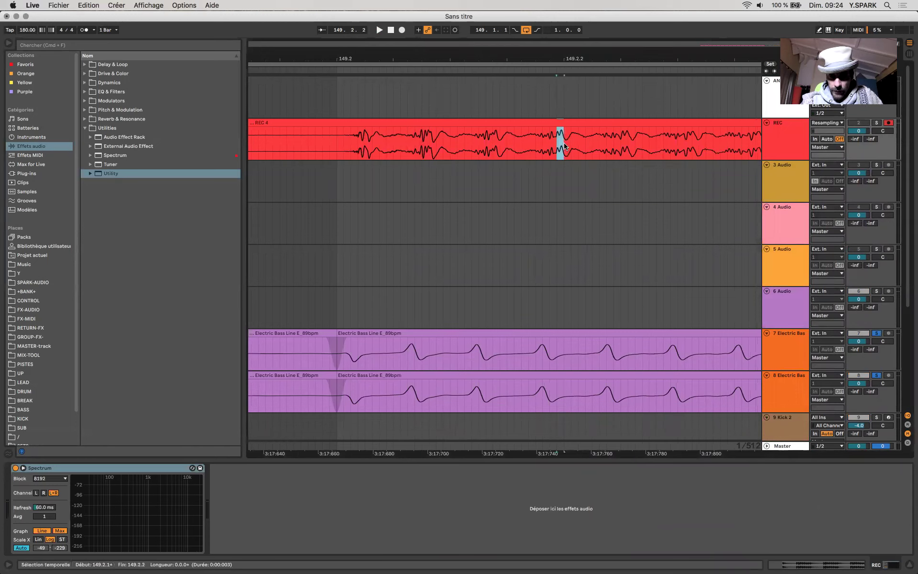
pyautogui.click(396, 311)
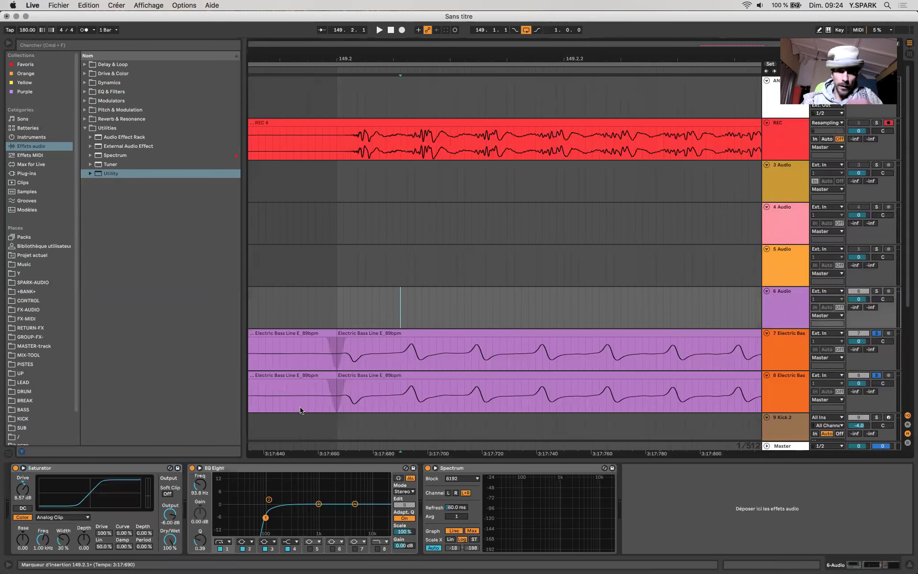
# Step: On track 7, set the Reverb's decay time to 301 ms and the EQ Eight's peak band to 474 Hz at 8.55 dB
pyautogui.click(408, 352)
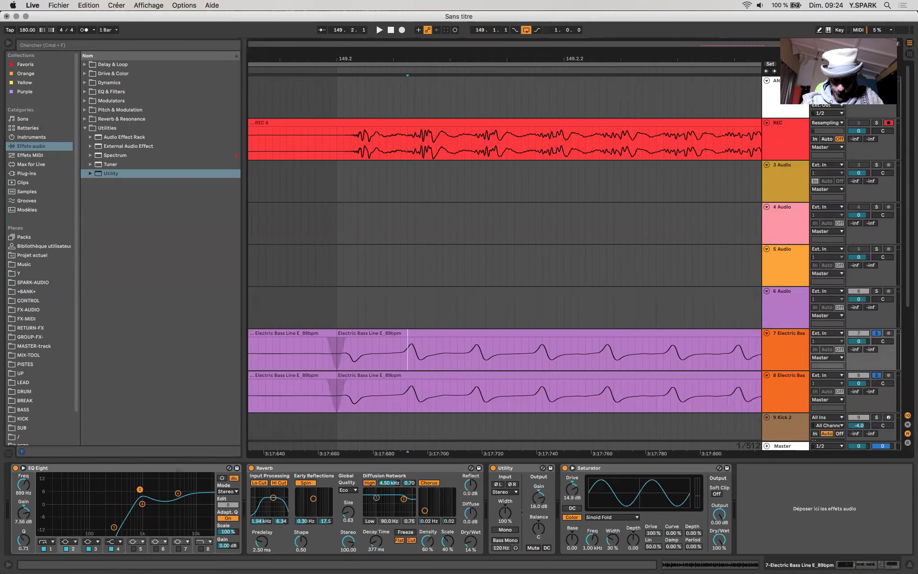
pyautogui.moveTo(376, 541); pyautogui.dragTo(376, 547)
pyautogui.moveTo(114, 527); pyautogui.dragTo(125, 488)
pyautogui.press('space')
pyautogui.click(140, 490)
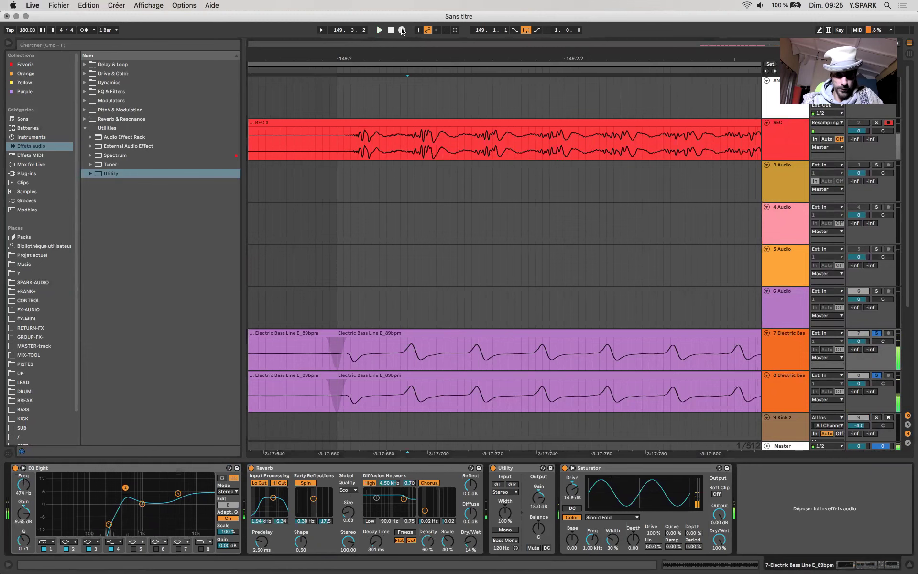
# Step: Examine the waveform of the new REC 5 recording in detail and across the whole bar
pyautogui.click(446, 149)
pyautogui.keyDown('shift'); pyautogui.click(448, 151); pyautogui.keyUp('shift')
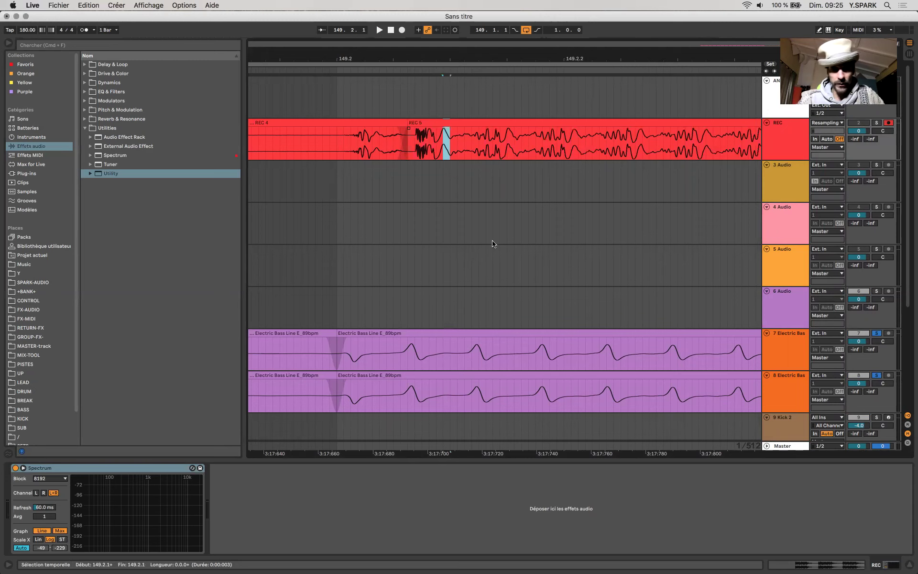
pyautogui.scroll(-4, 492, 244)
pyautogui.scroll(4, 562, 150)
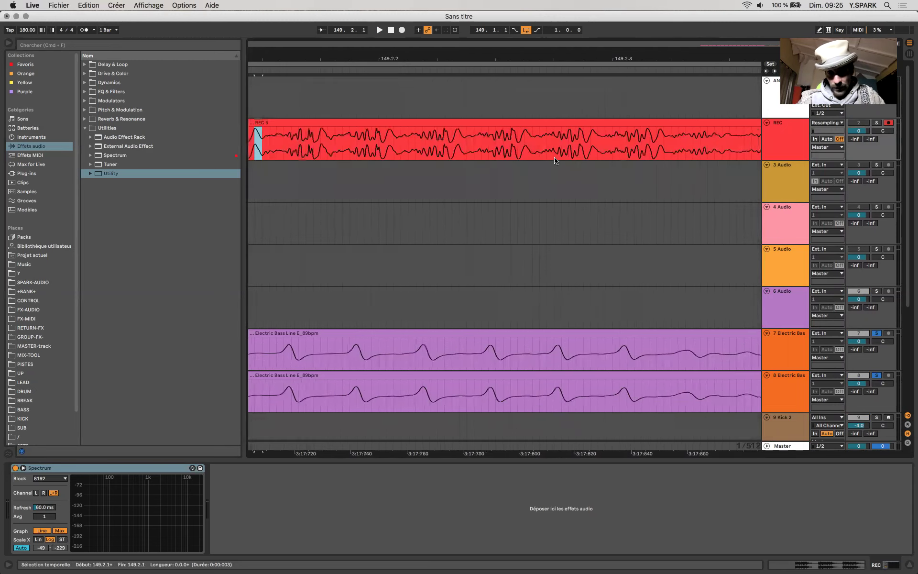
pyautogui.moveTo(501, 141); pyautogui.dragTo(593, 141)
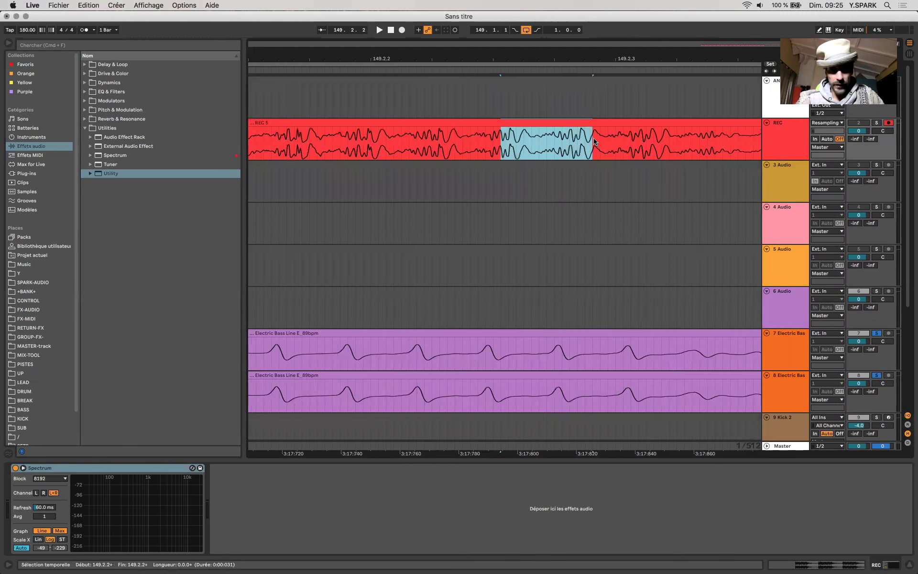
pyautogui.scroll(-4, 594, 141)
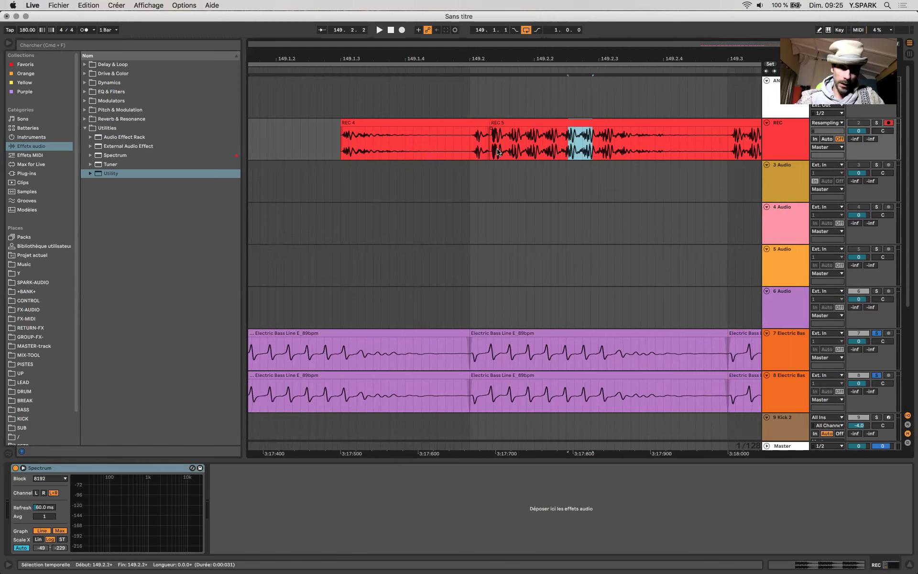
pyautogui.scroll(-3, 498, 152)
pyautogui.scroll(-2, 404, 134)
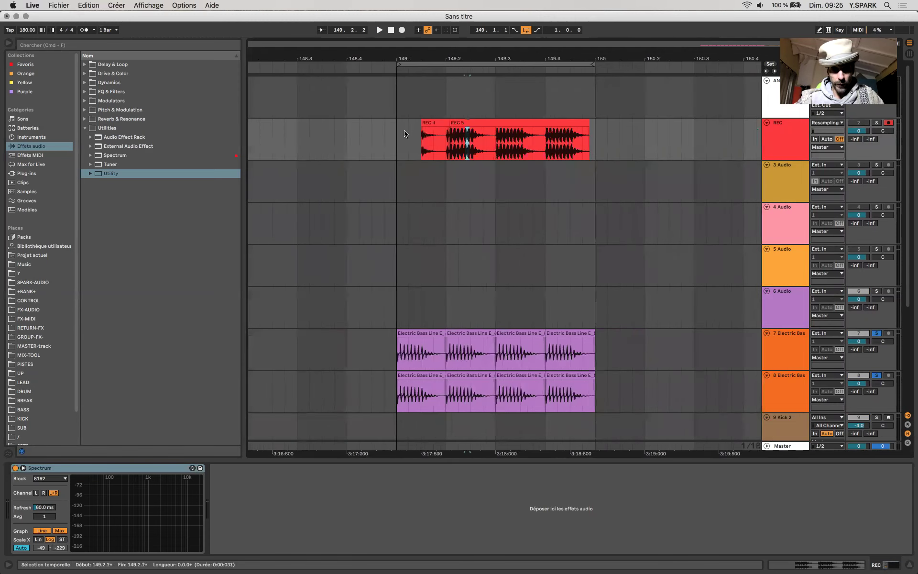
pyautogui.click(400, 142)
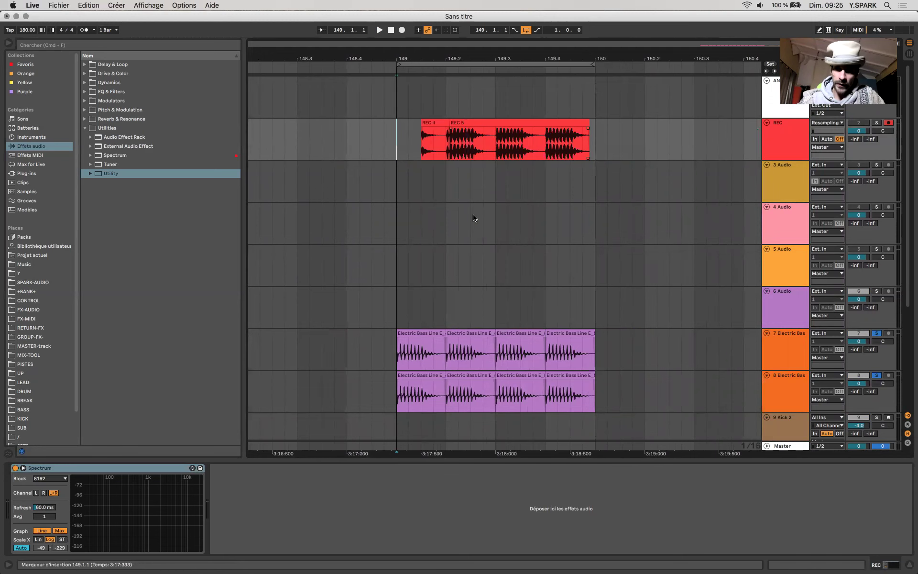
pyautogui.scroll(2, 468, 165)
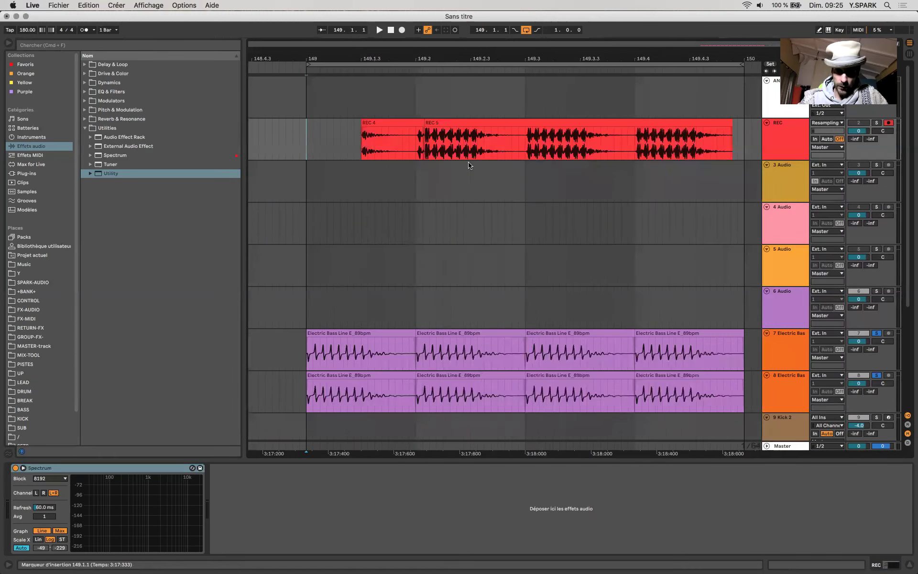
# Step: Insert a Phaser-Flanger between the Reverb and the Utility on track 7
pyautogui.click(777, 354)
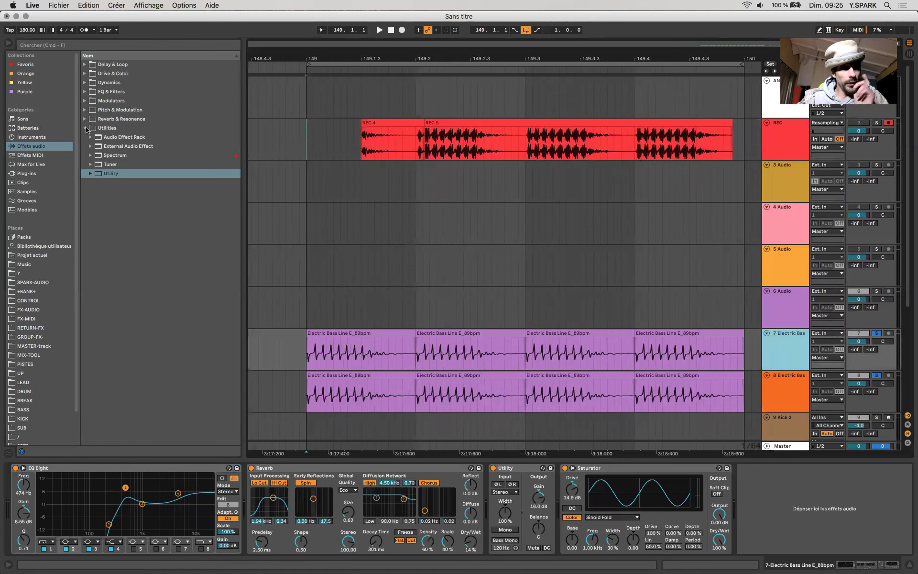
pyautogui.click(85, 129)
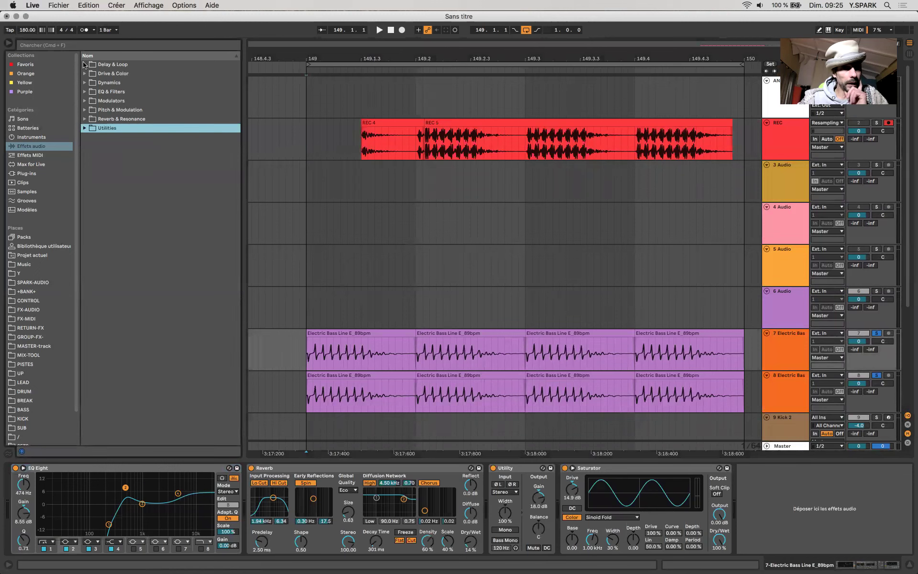
pyautogui.click(85, 64)
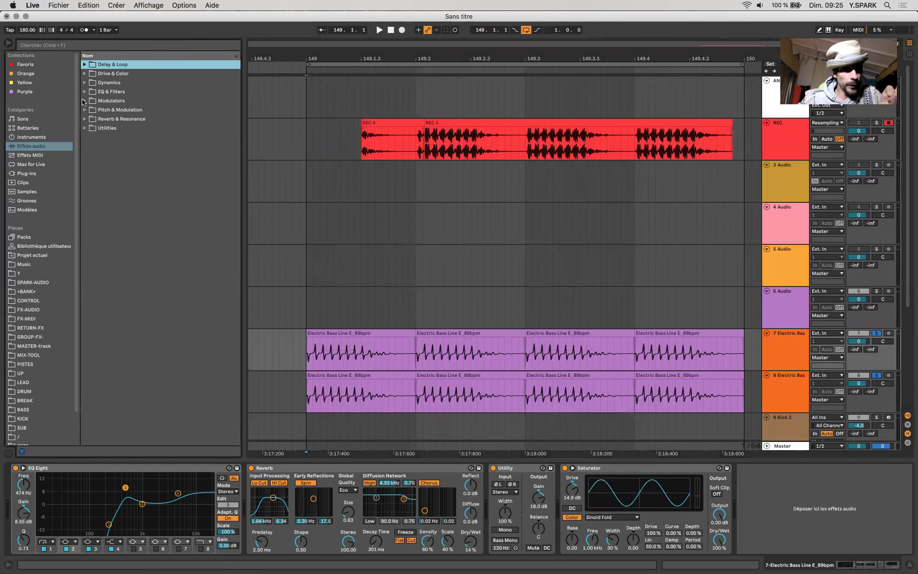
pyautogui.click(85, 110)
pyautogui.moveTo(111, 150); pyautogui.dragTo(507, 507)
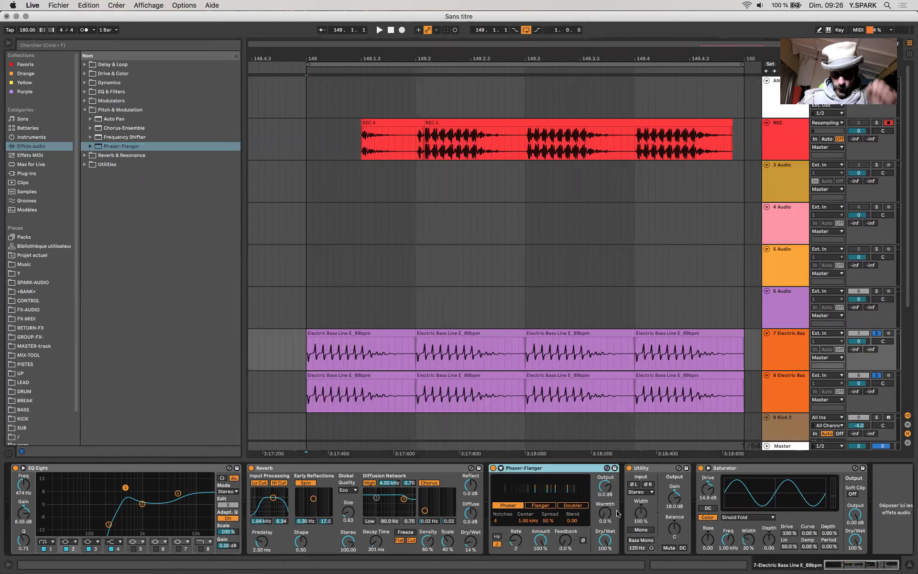
# Step: During playback, set the Phaser-Flanger's feedback to 14 % and its amount to 67 %
pyautogui.press('space')
pyautogui.moveTo(564, 540); pyautogui.dragTo(565, 531)
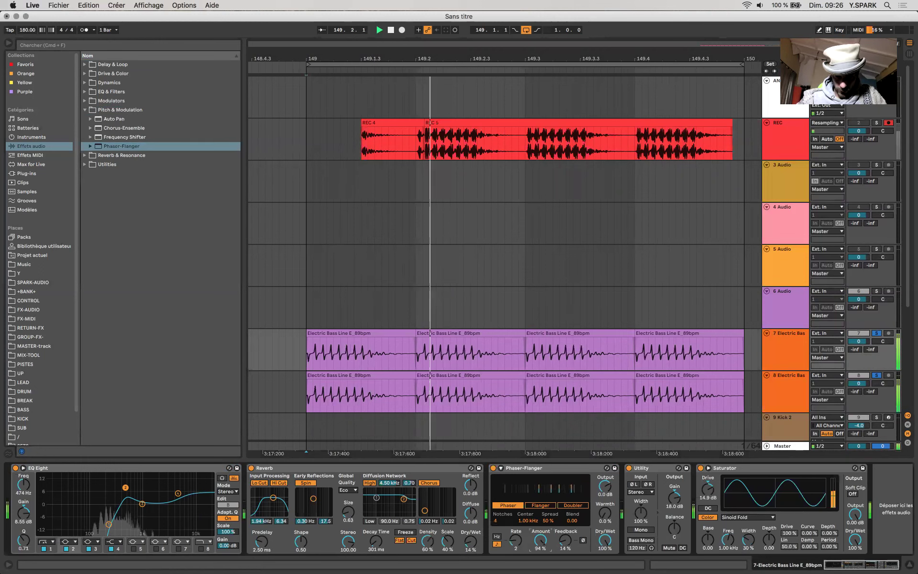
pyautogui.moveTo(541, 540); pyautogui.dragTo(540, 553)
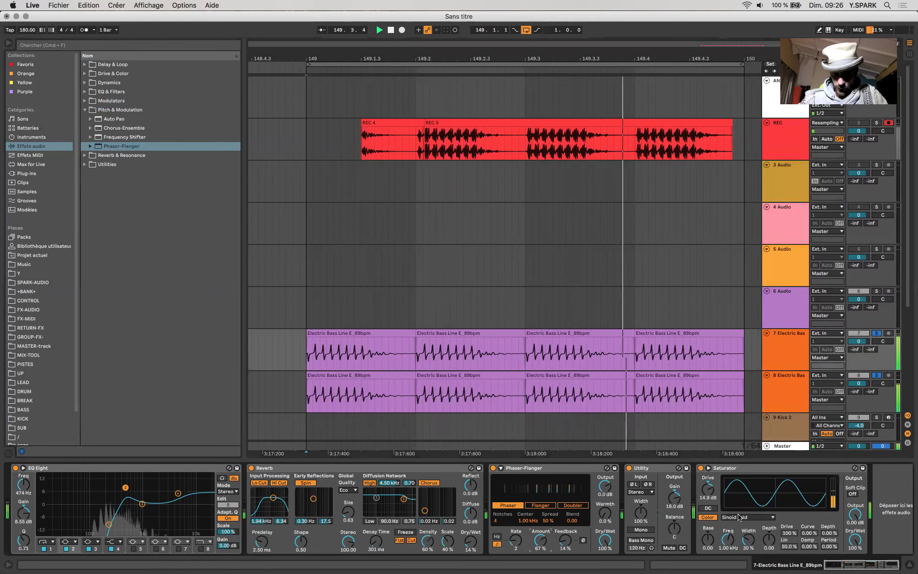
# Step: Insert a Glue Compressor between the Utility and the Saturator on track 7
pyautogui.click(87, 84)
pyautogui.click(120, 110)
pyautogui.click(713, 525)
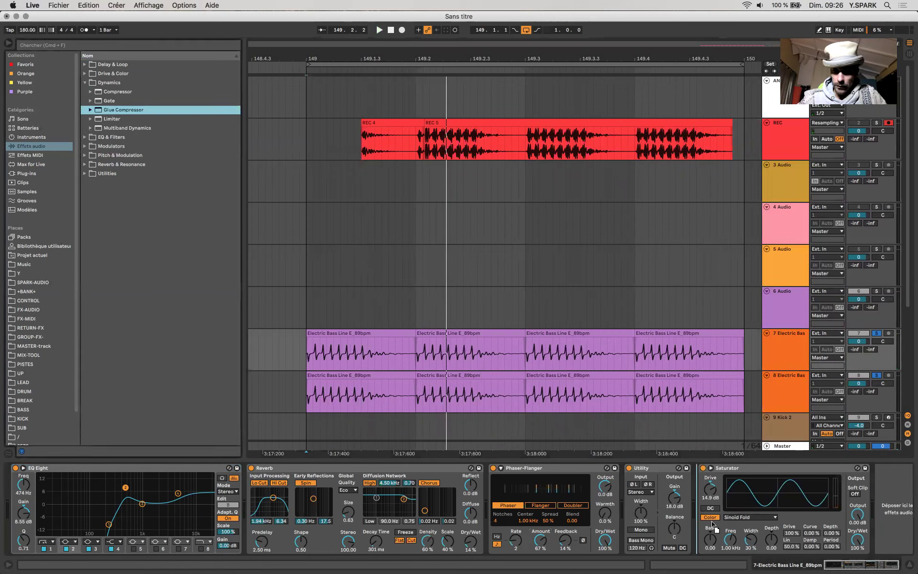
pyautogui.moveTo(709, 521); pyautogui.dragTo(737, 509)
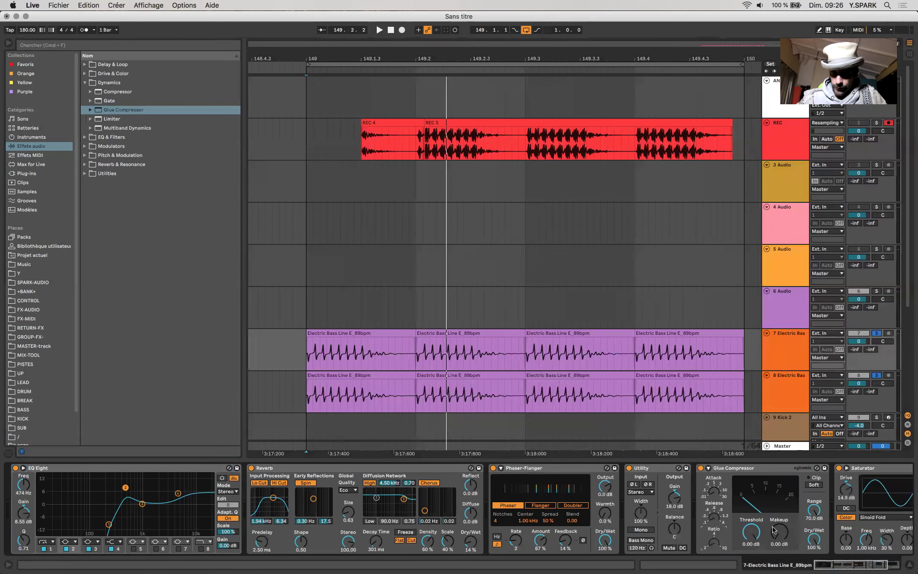
# Step: Set the Glue Compressor's threshold to -15.6 dB and makeup to 6.03 dB, and audition the loop
pyautogui.moveTo(751, 531); pyautogui.dragTo(751, 555)
pyautogui.press('space')
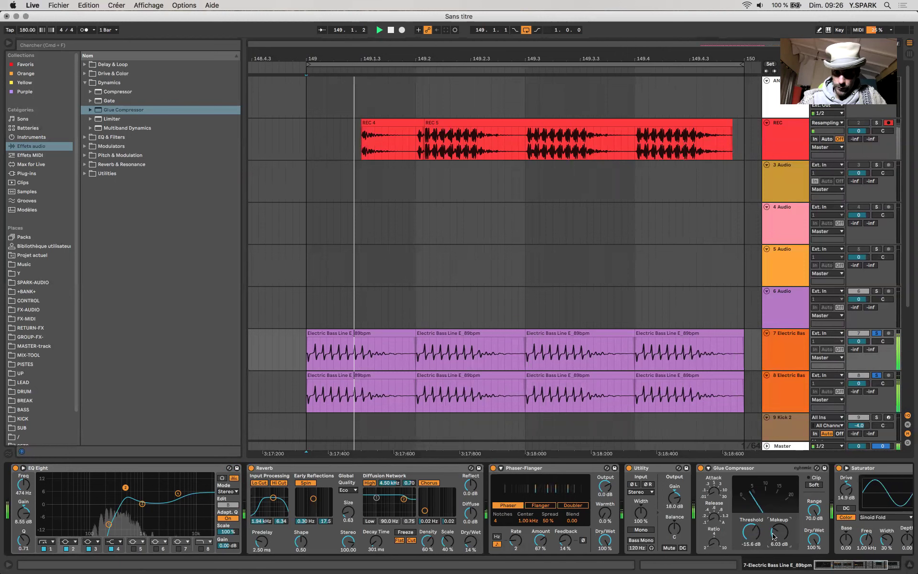
pyautogui.hscroll(3, 682, 534)
pyautogui.press('space')
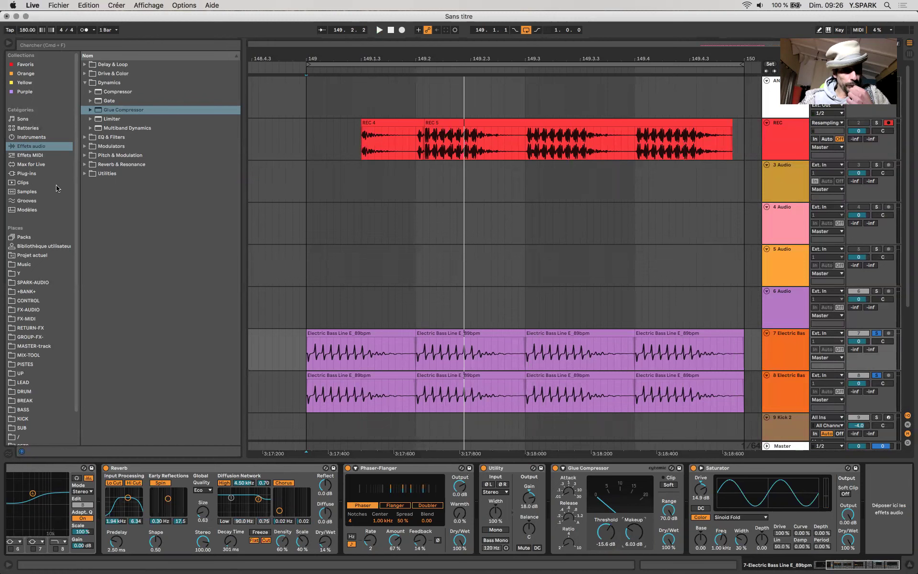
# Step: Load SPAN.adg from the CONTROL folder after the Saturator on track 7 and play the loop through the analyzer
pyautogui.click(44, 309)
pyautogui.click(33, 299)
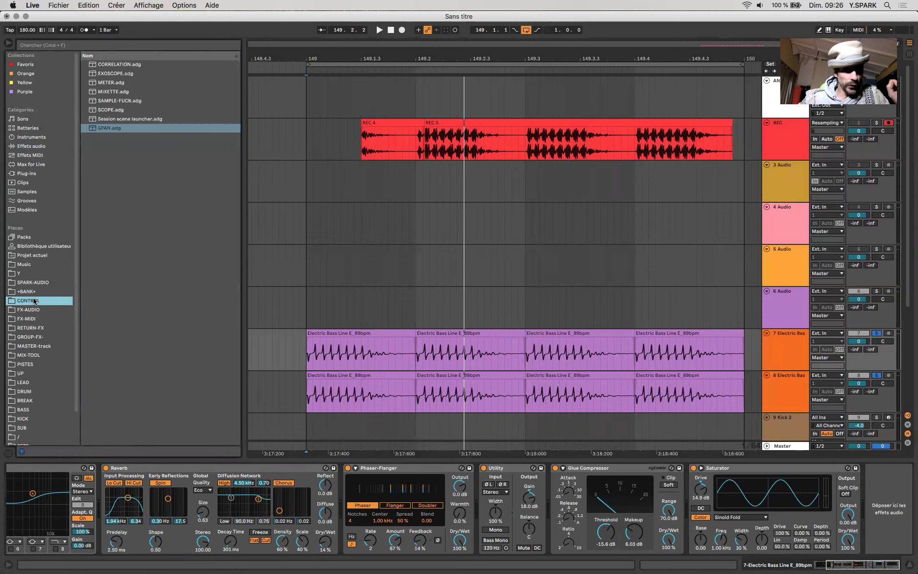
pyautogui.click(97, 127)
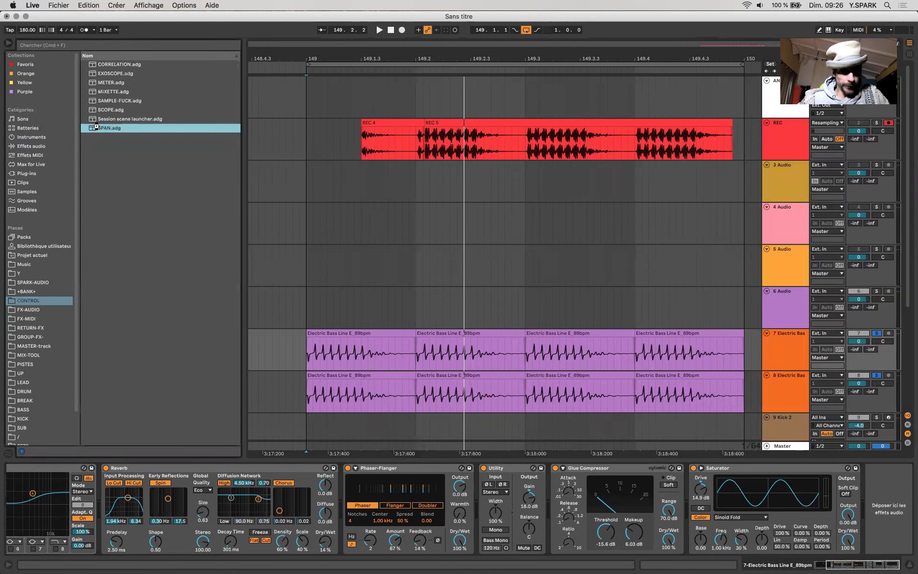
pyautogui.press('Return')
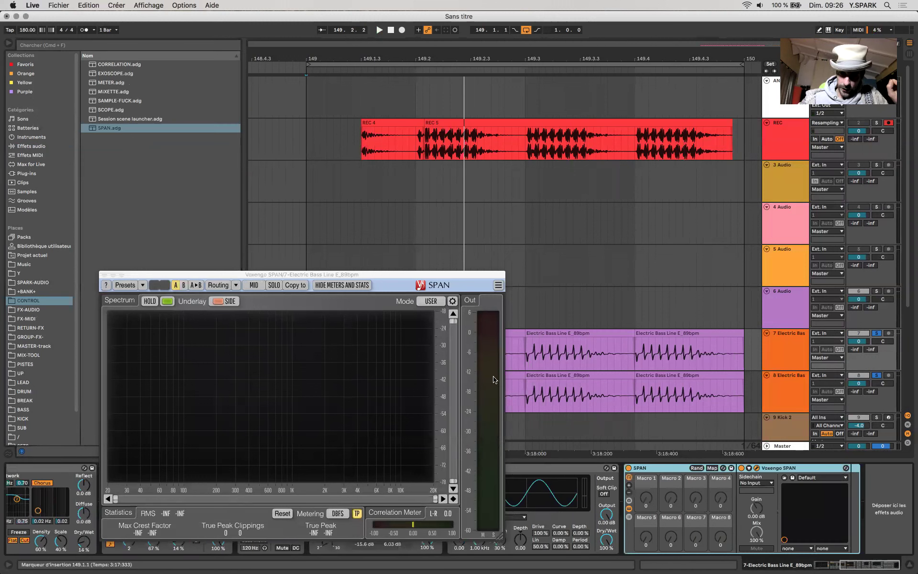
pyautogui.press('space')
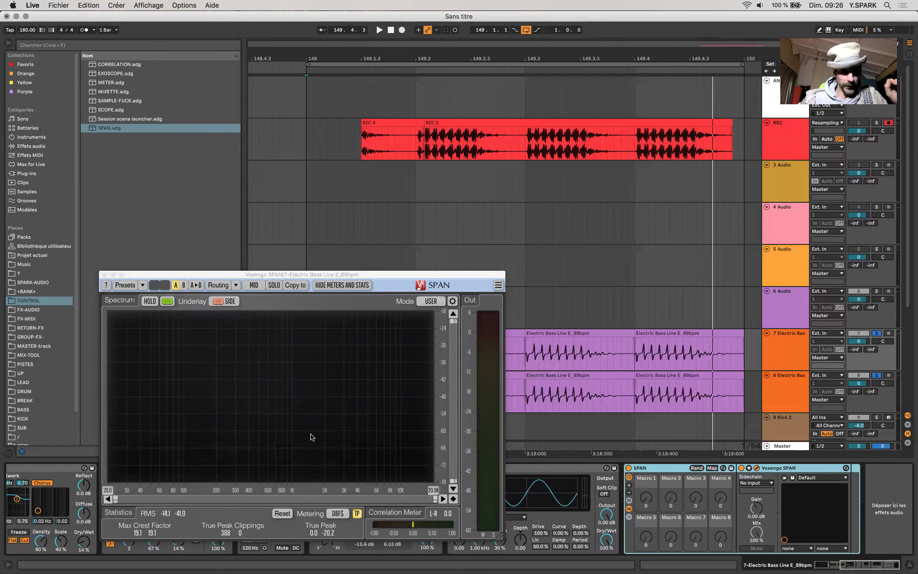
pyautogui.moveTo(197, 275); pyautogui.dragTo(385, 156)
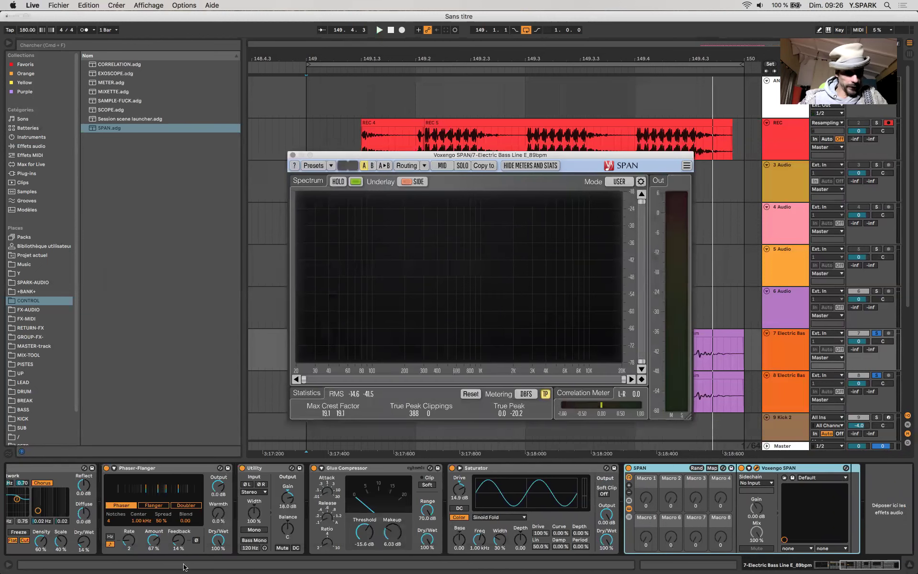
# Step: Set the Reverb's input filter to 3.31 kHz with width 9.00, raise the Phaser-Flanger's feedback during playback, and close the SPAN window
pyautogui.hscroll(-5, 174, 539)
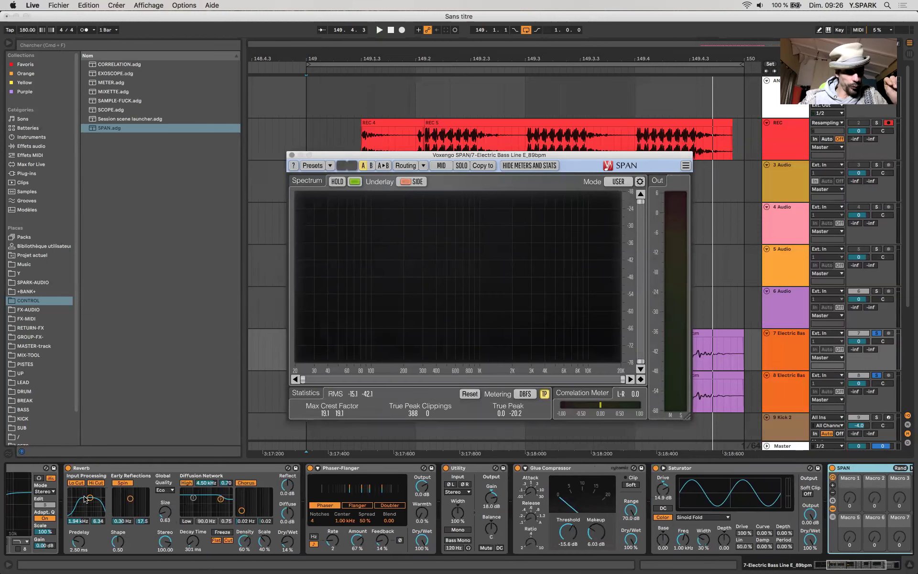
pyautogui.moveTo(90, 497)
pyautogui.mouseDown()
pyautogui.moveTo(98, 514)
pyautogui.moveTo(94, 493)
pyautogui.mouseUp()
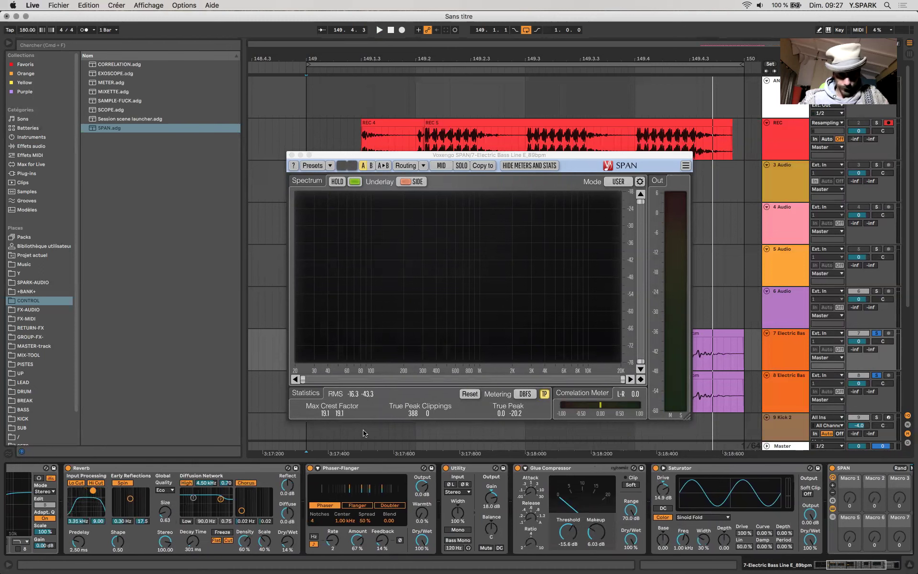
pyautogui.press('space')
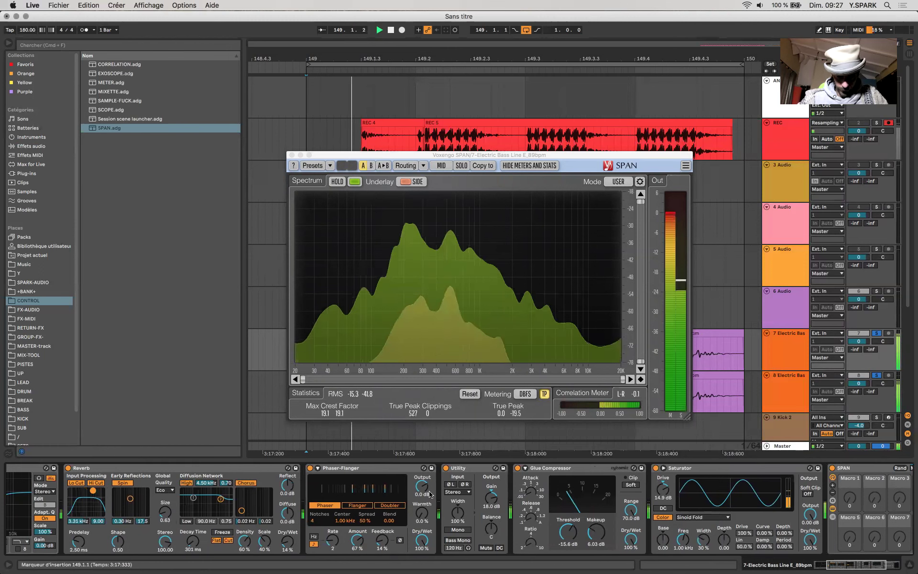
pyautogui.moveTo(382, 540); pyautogui.dragTo(382, 512)
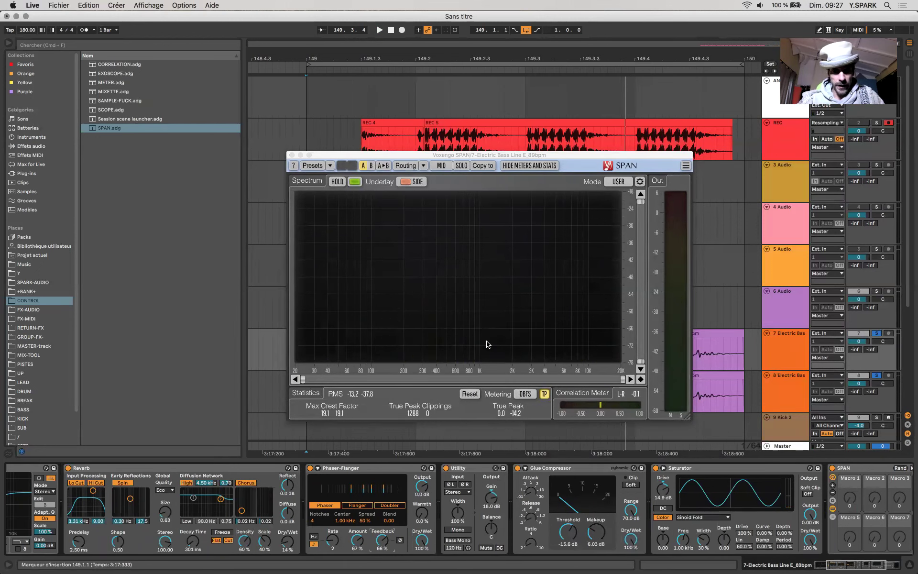
pyautogui.click(292, 155)
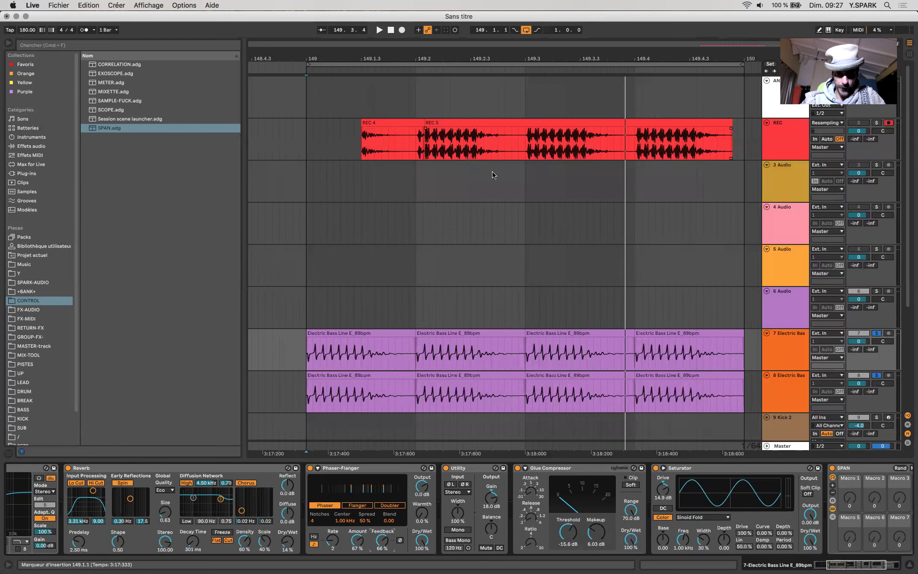
# Step: Play the loop from the first Electric Bass clip on track 7 and take tracks 7 and 8 off solo
pyautogui.click(330, 334)
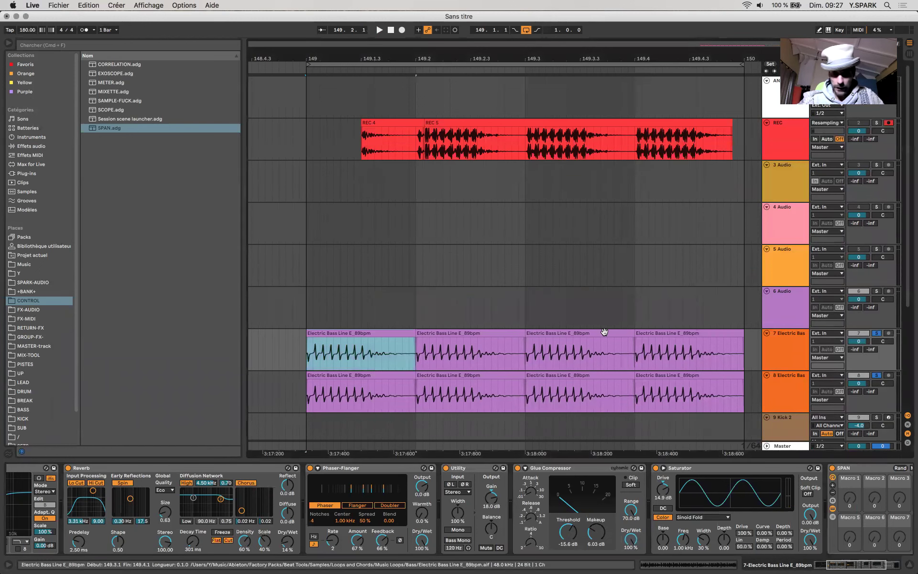
pyautogui.press('space')
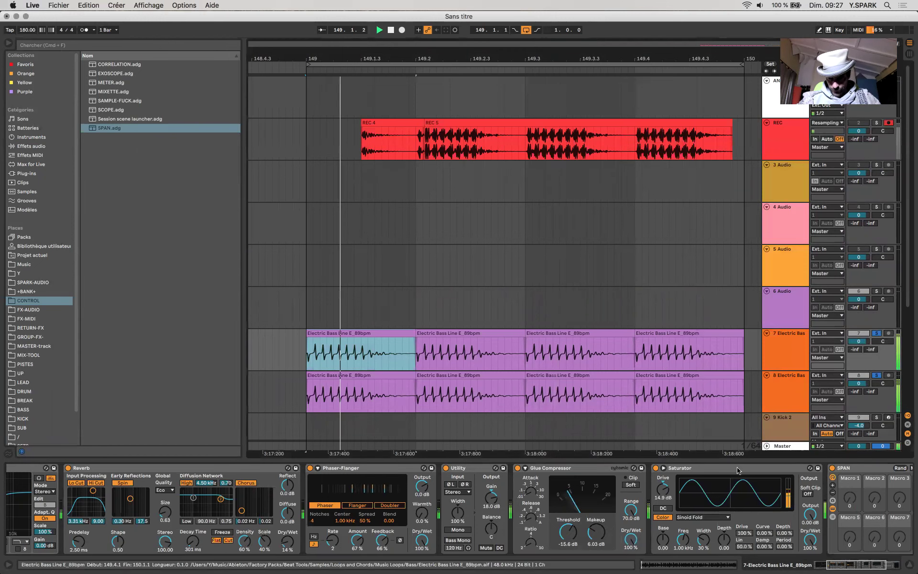
pyautogui.click(877, 375)
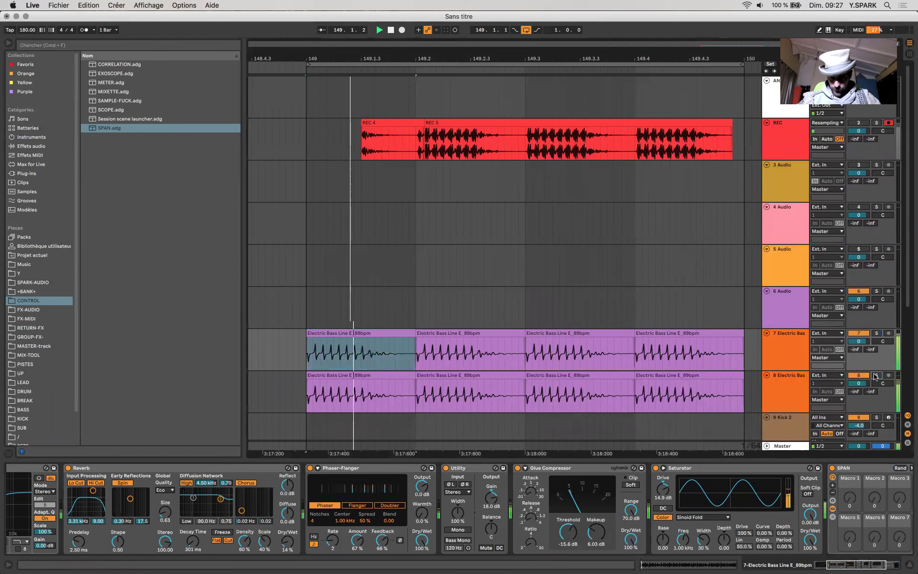
# Step: Record the full unsoloed mix onto the REC resampling track, starting at 149.1.1
pyautogui.click(314, 146)
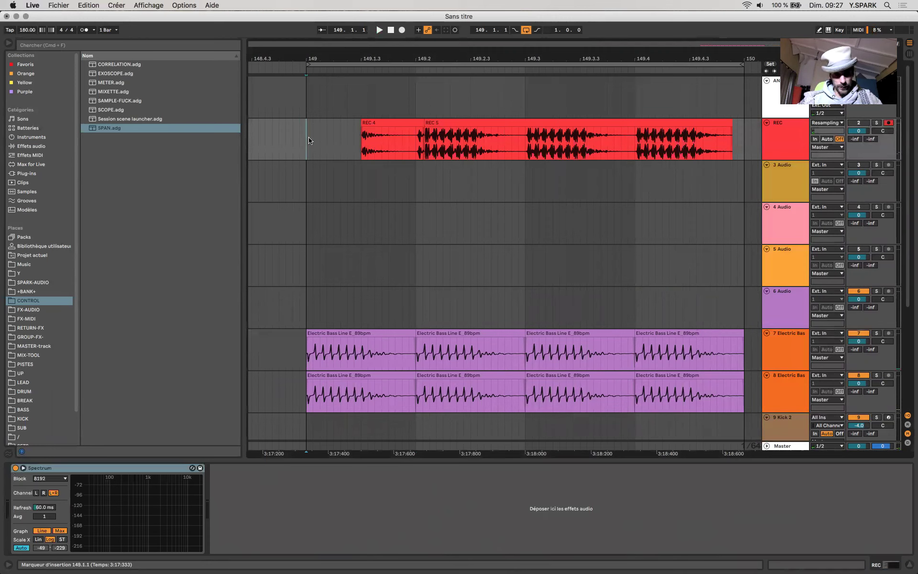
pyautogui.click(403, 31)
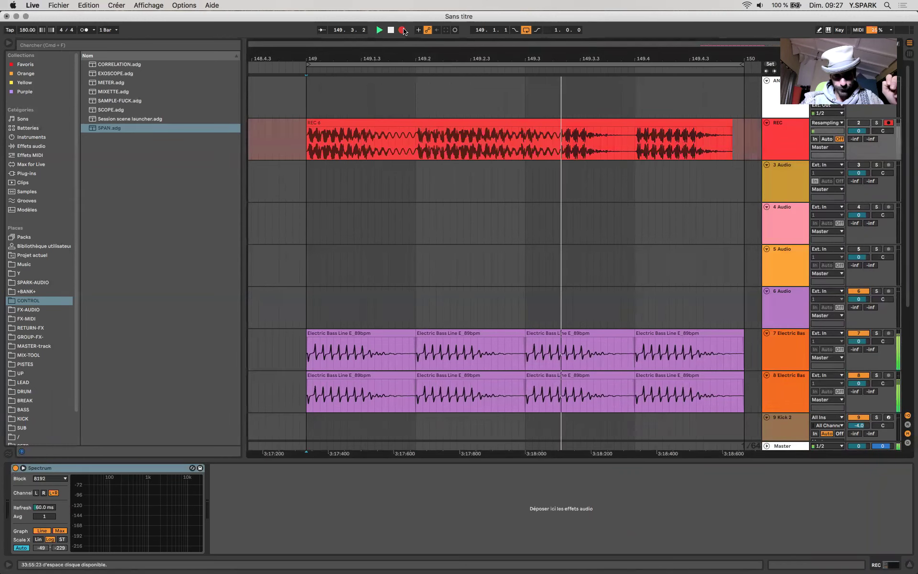
pyautogui.press('space')
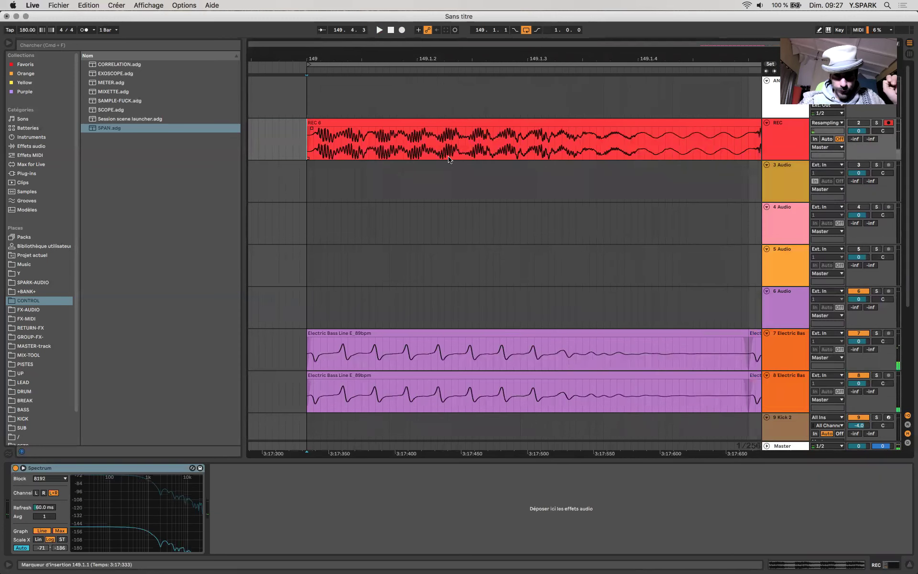
# Step: Examine the resampled waveform on the REC track up close, comparing the sustained sub tail with a short section of the attack
pyautogui.press('+')
pyautogui.press('+')
pyautogui.press('+')
pyautogui.press('-')
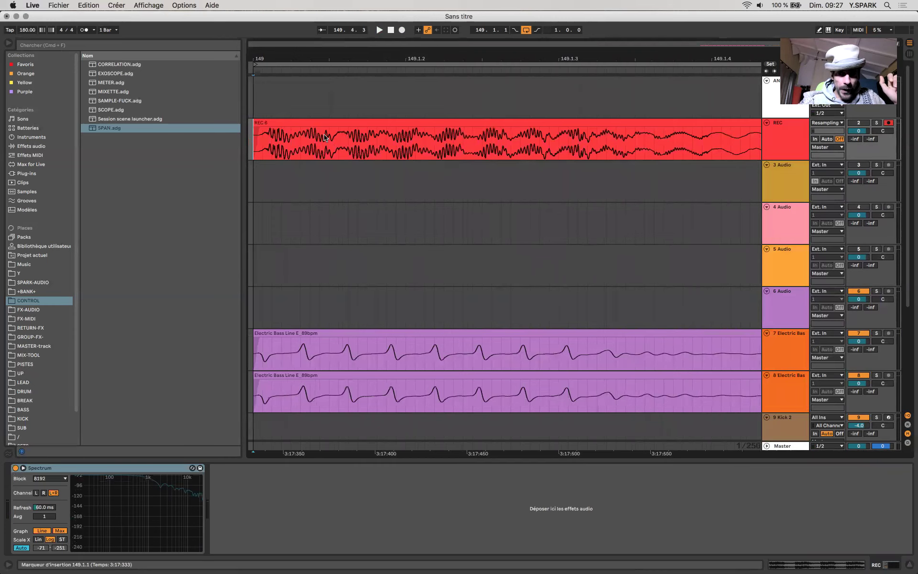
pyautogui.press('-')
pyautogui.moveTo(491, 143); pyautogui.dragTo(531, 147)
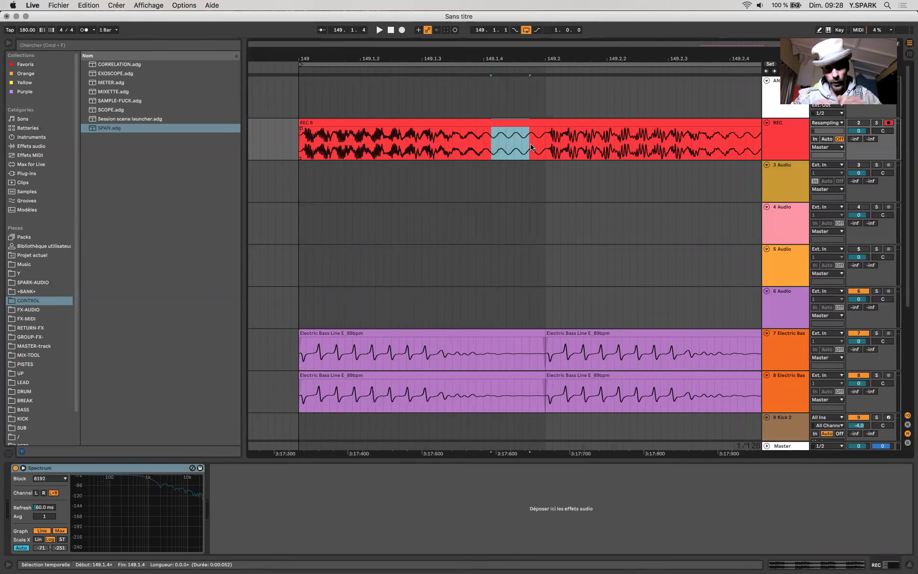
pyautogui.moveTo(337, 146)
pyautogui.mouseDown()
pyautogui.moveTo(352, 146)
pyautogui.moveTo(314, 148)
pyautogui.moveTo(375, 146)
pyautogui.moveTo(337, 145)
pyautogui.mouseUp()
pyautogui.scroll(5, 352, 146)
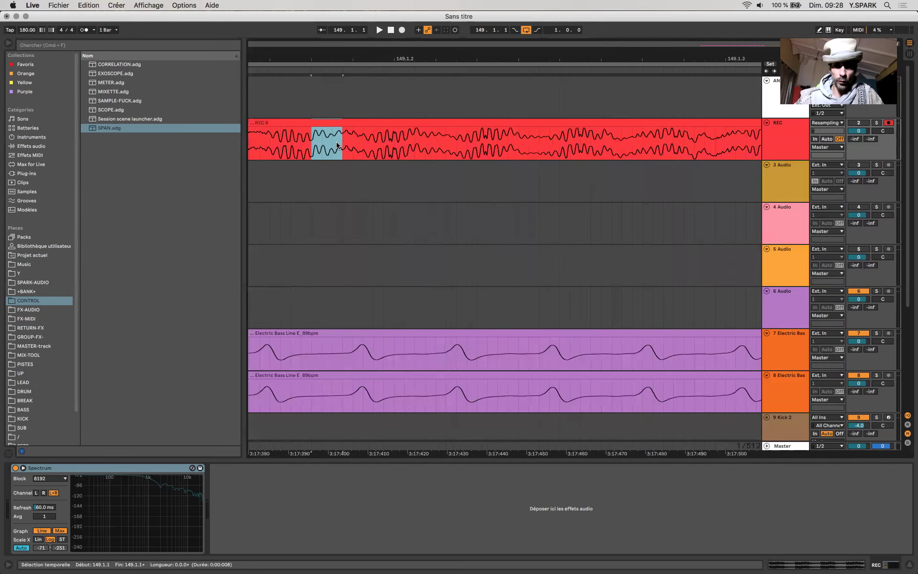
pyautogui.scroll(-10, 496, 228)
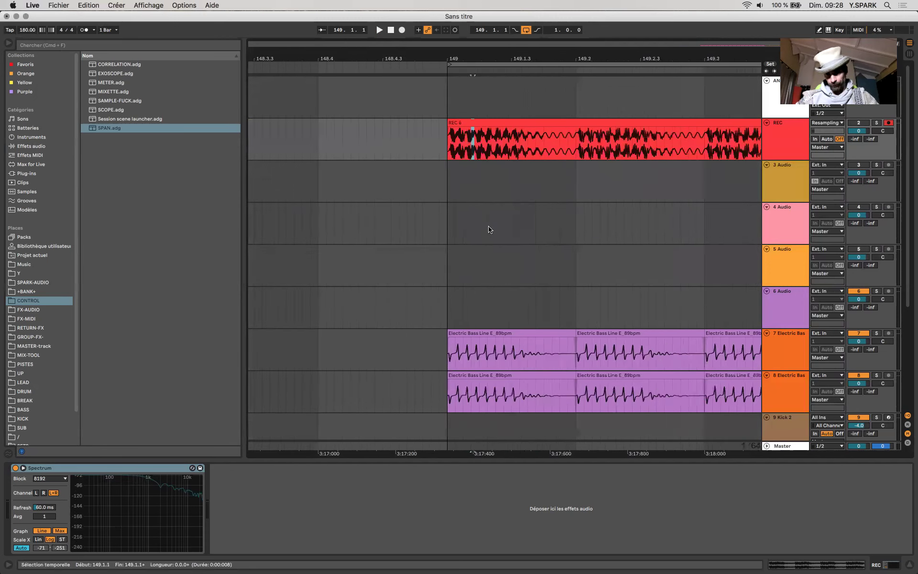
# Step: Move the Operator track above the Kick 2 track, directly below the two Electric Bass tracks
pyautogui.scroll(-5, 584, 334)
pyautogui.hscroll(5, 584, 334)
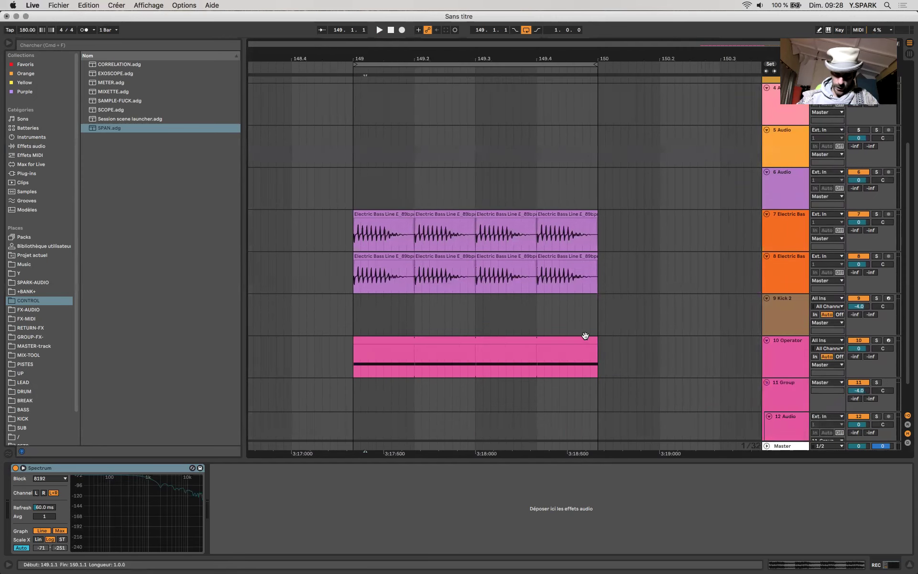
pyautogui.moveTo(787, 322)
pyautogui.mouseDown()
pyautogui.moveTo(787, 368)
pyautogui.moveTo(790, 330)
pyautogui.mouseUp()
pyautogui.click(787, 300)
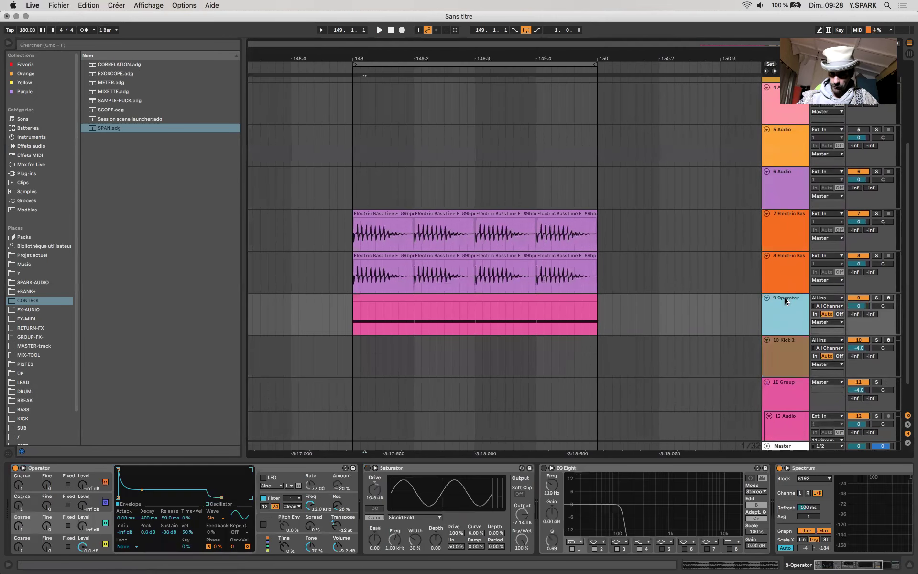
# Step: Group the two Electric Bass tracks and the Operator track
pyautogui.click(779, 244)
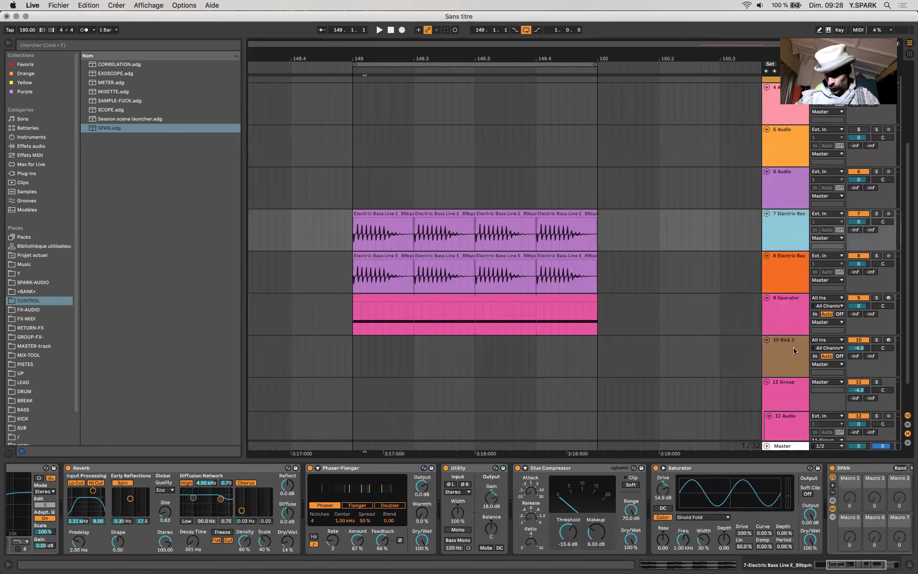
pyautogui.keyDown('shift'); pyautogui.click(788, 319); pyautogui.keyUp('shift')
pyautogui.press('super+g')
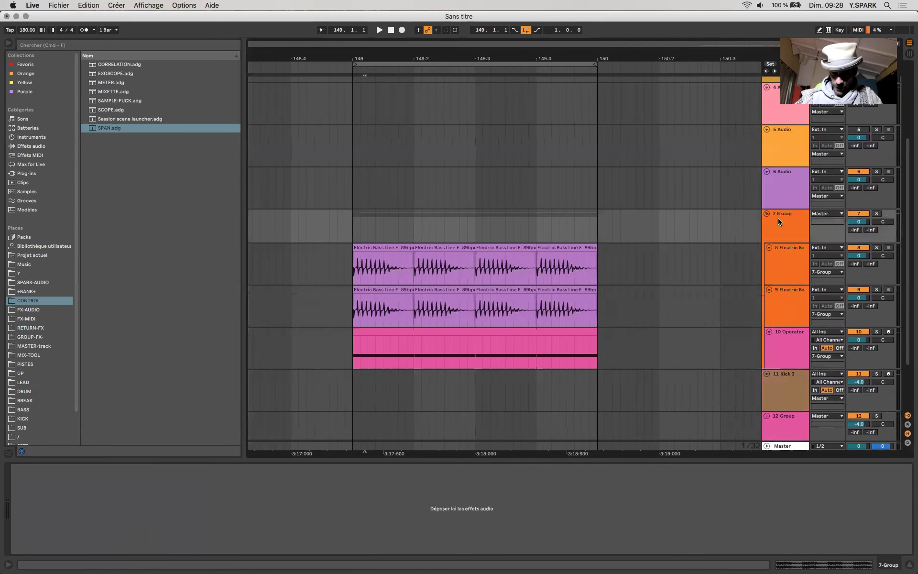
# Step: Set the volume of both Electric Bass tracks in the group to -4.0 dB
pyautogui.click(546, 341)
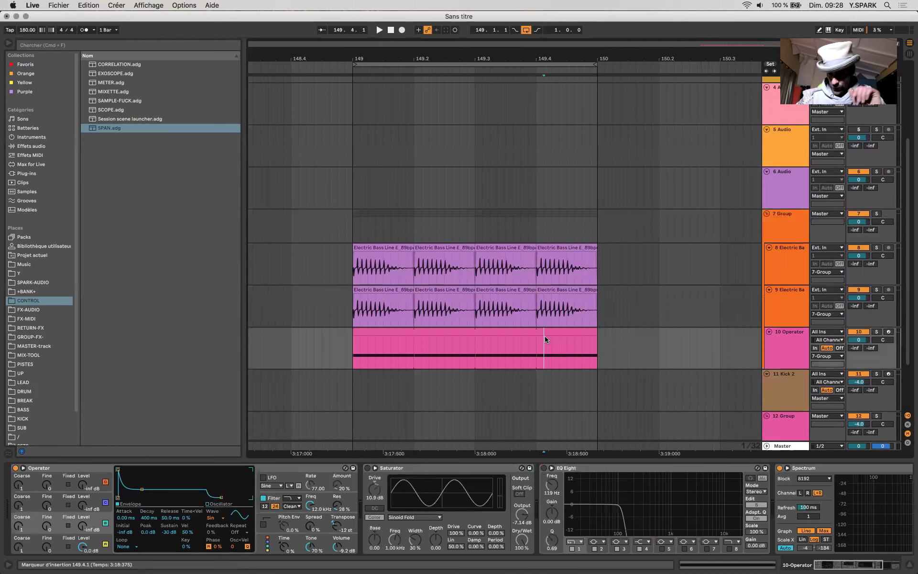
pyautogui.click(590, 339)
pyautogui.click(588, 330)
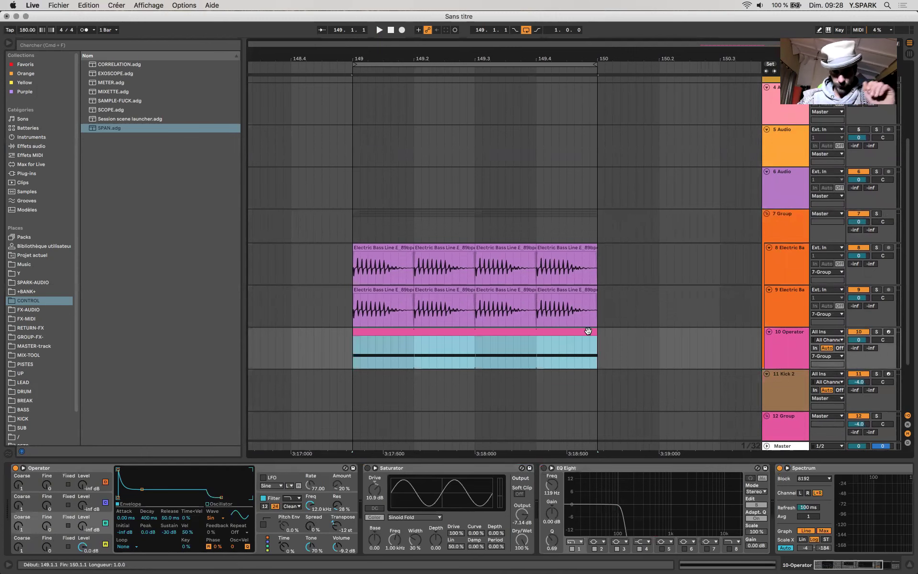
pyautogui.click(776, 296)
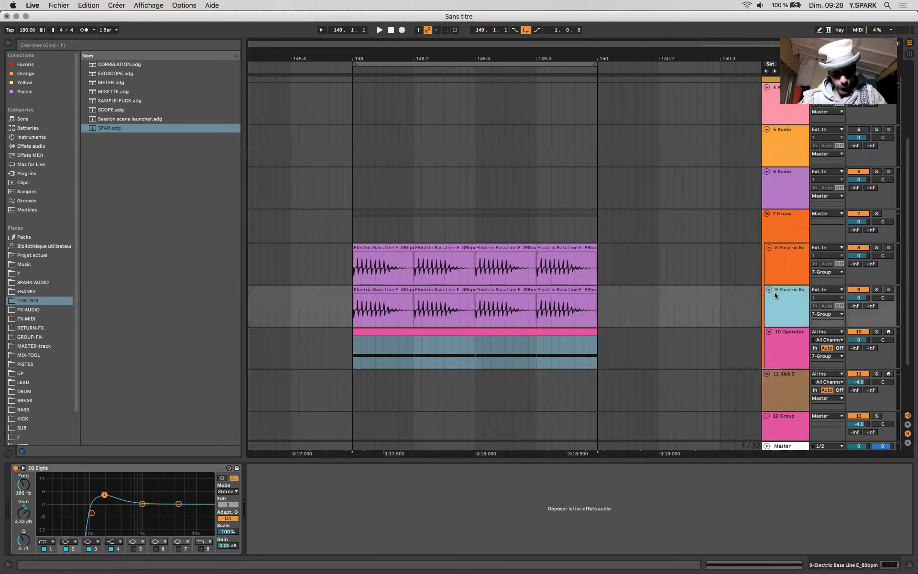
pyautogui.keyDown('shift'); pyautogui.click(778, 267); pyautogui.keyUp('shift')
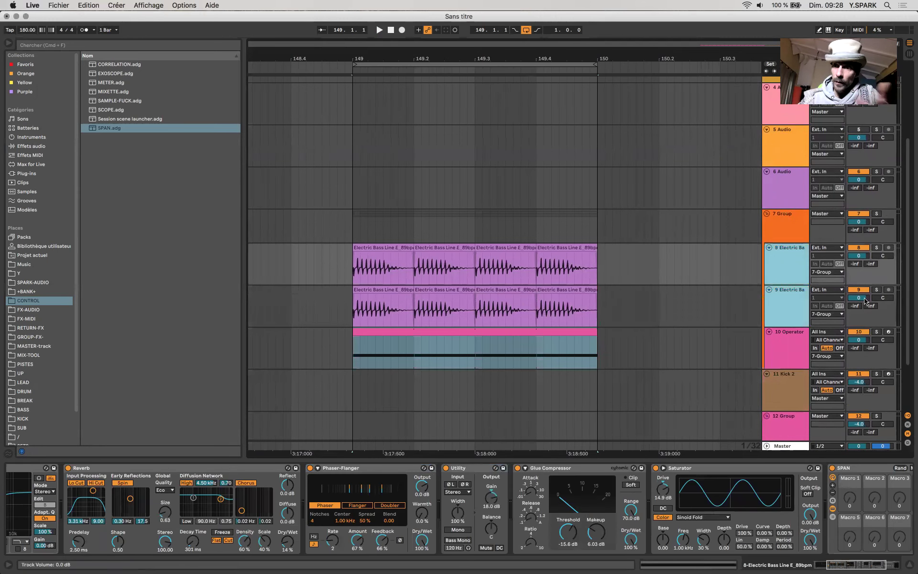
pyautogui.moveTo(865, 298); pyautogui.dragTo(865, 300)
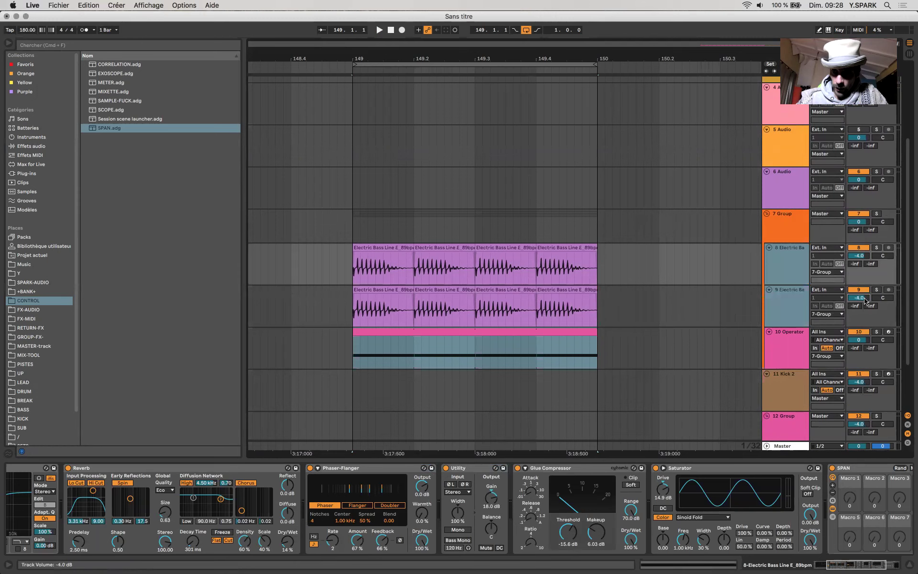
# Step: Resample the grouped layers onto the REC track from 149.1.1 and inspect the recorded waveform
pyautogui.click(466, 241)
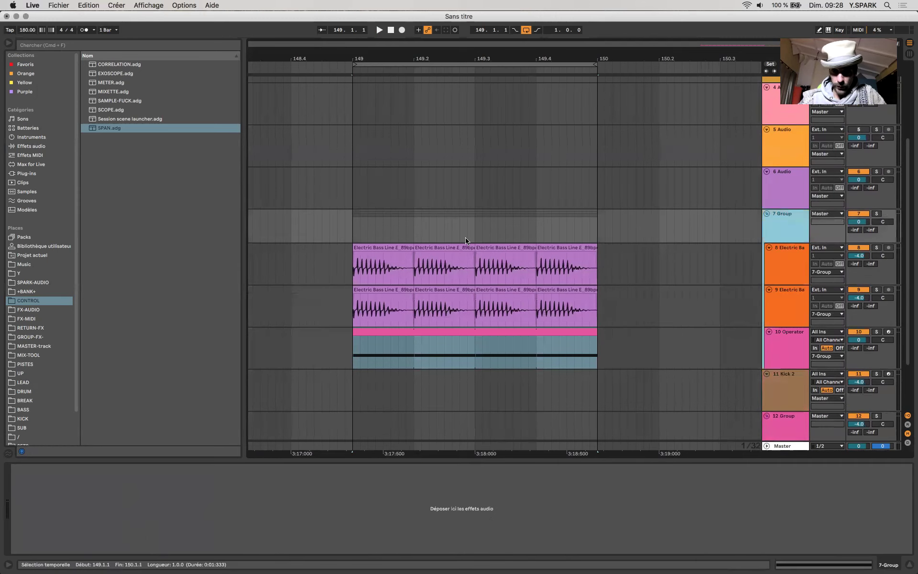
pyautogui.scroll(5, 351, 234)
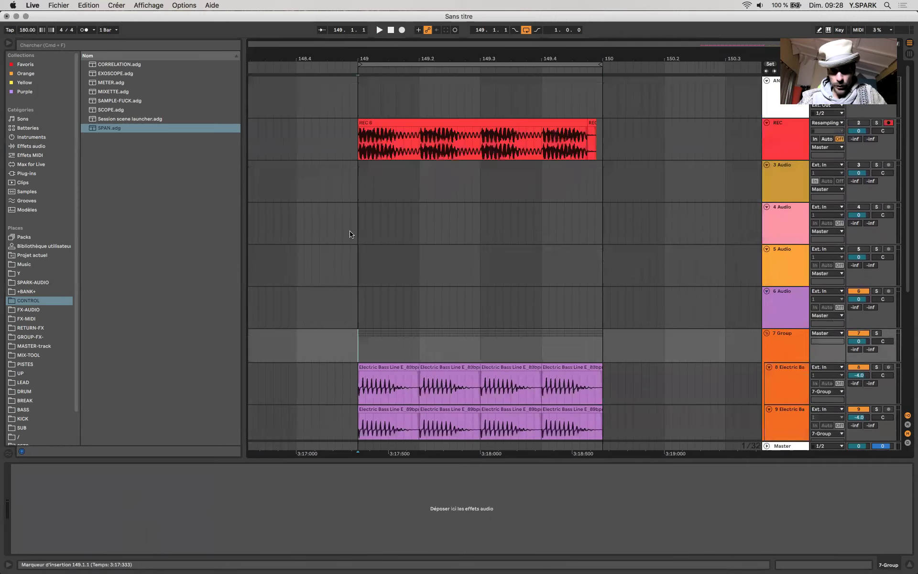
pyautogui.click(403, 30)
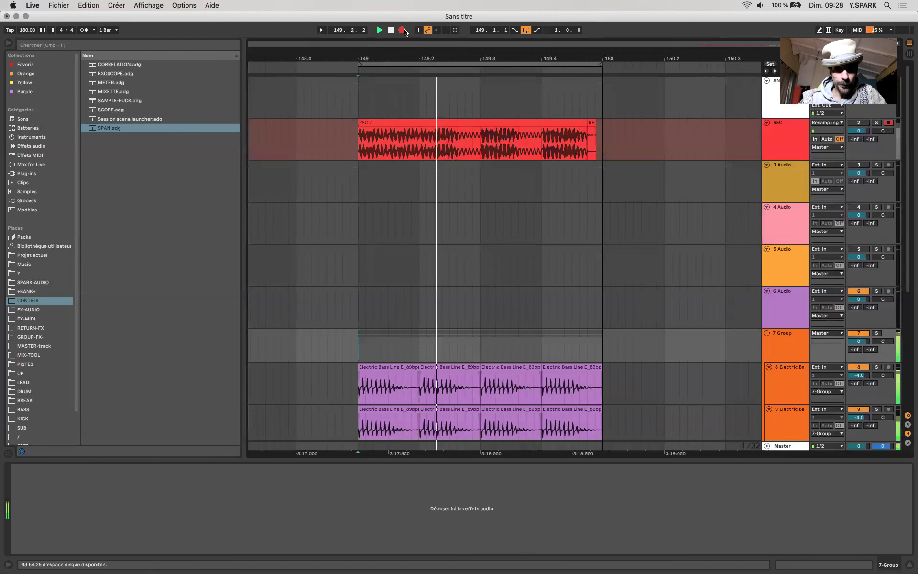
pyautogui.scroll(5, 393, 180)
pyautogui.scroll(-5, 393, 180)
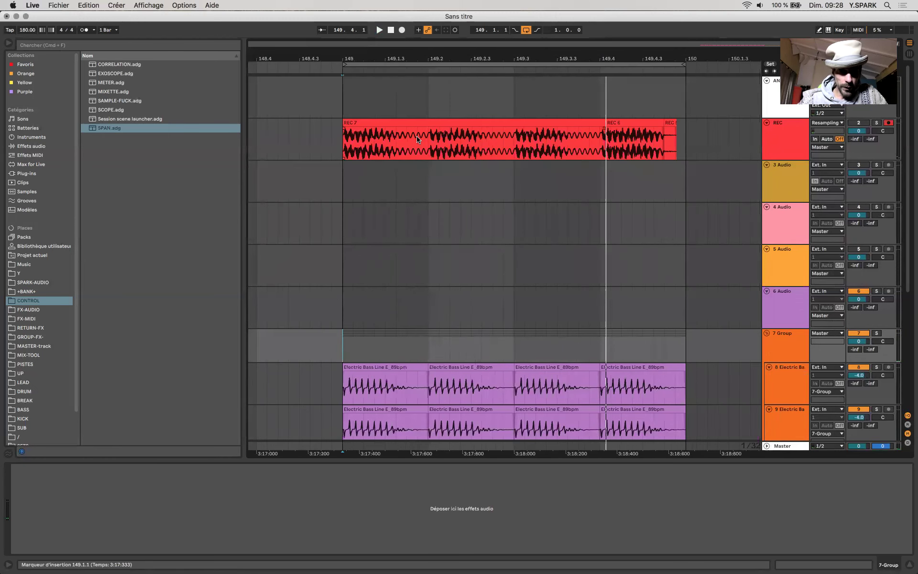
pyautogui.scroll(-5, 393, 239)
# Step: Add a Saturator from Drive & Color to the track 7 group and set its Dry/Wet to 100%
pyautogui.click(373, 314)
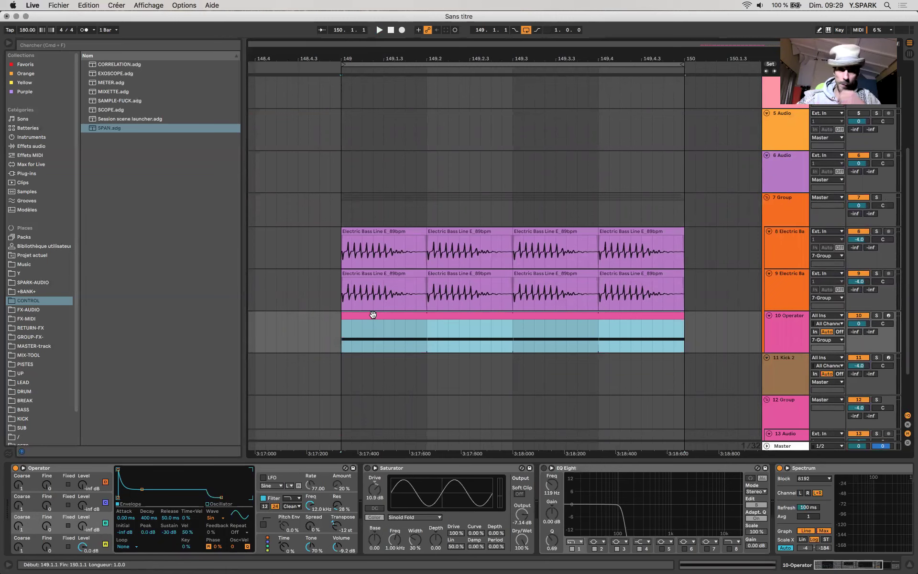
pyautogui.click(32, 146)
pyautogui.click(102, 75)
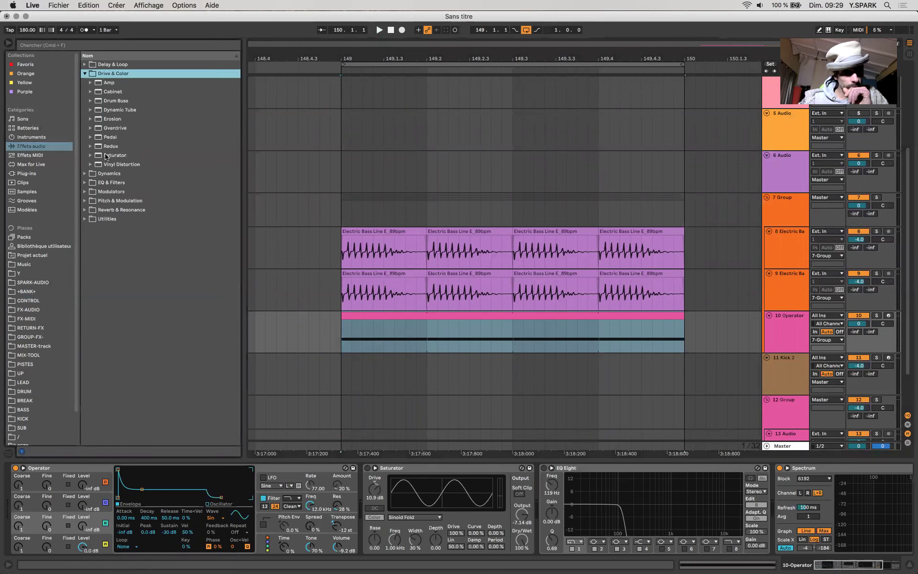
pyautogui.moveTo(107, 158); pyautogui.dragTo(524, 211)
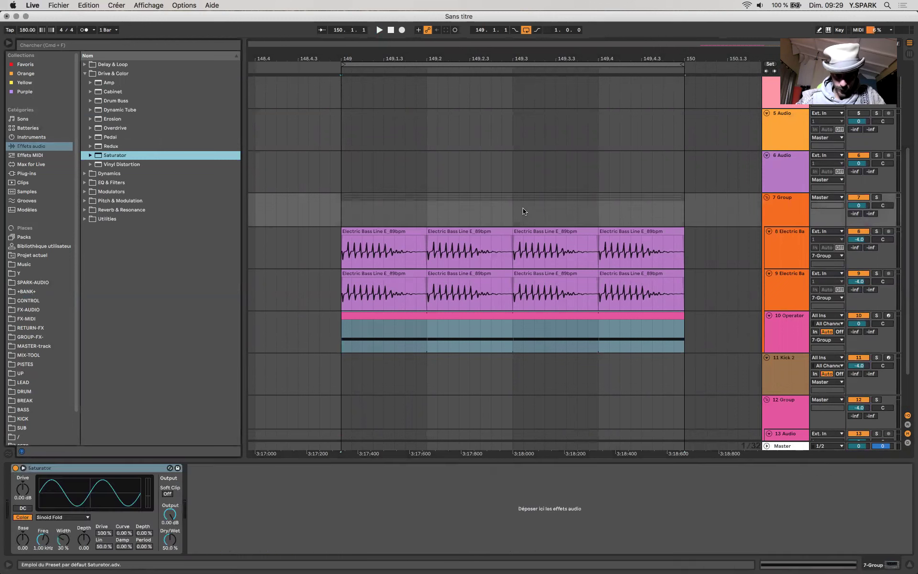
pyautogui.click(153, 546)
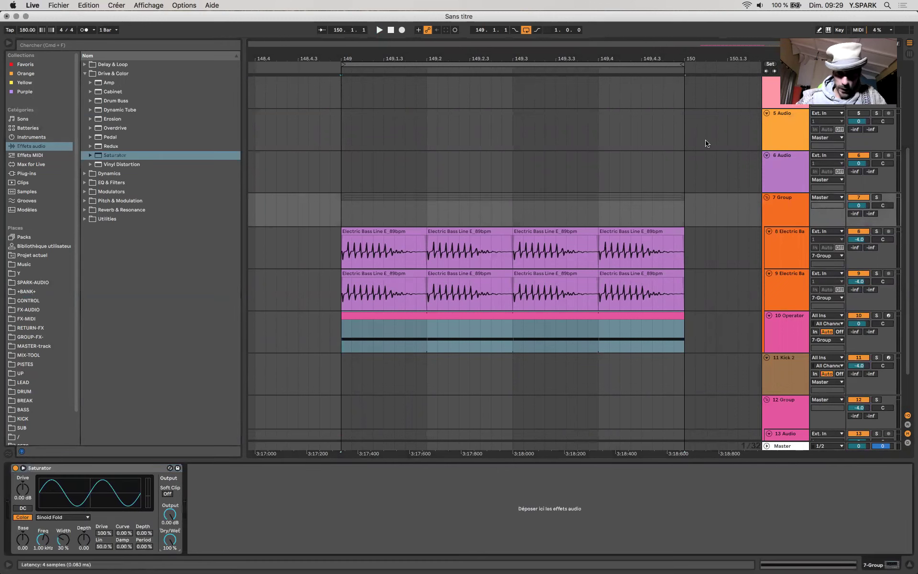
# Step: Solo the Operator track, enable its Saturator, and set the drive to 9.71 dB while the loop plays
pyautogui.click(408, 341)
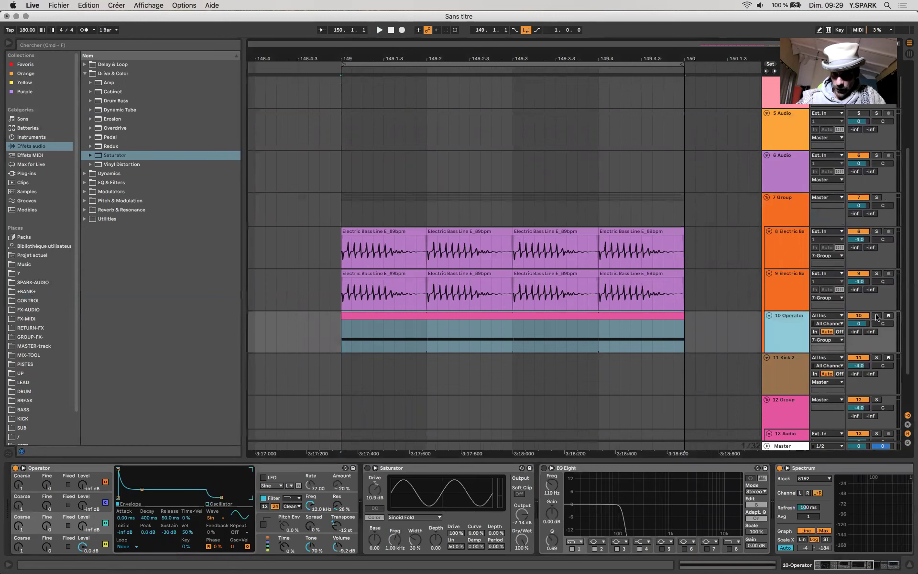
pyautogui.click(877, 316)
pyautogui.click(367, 468)
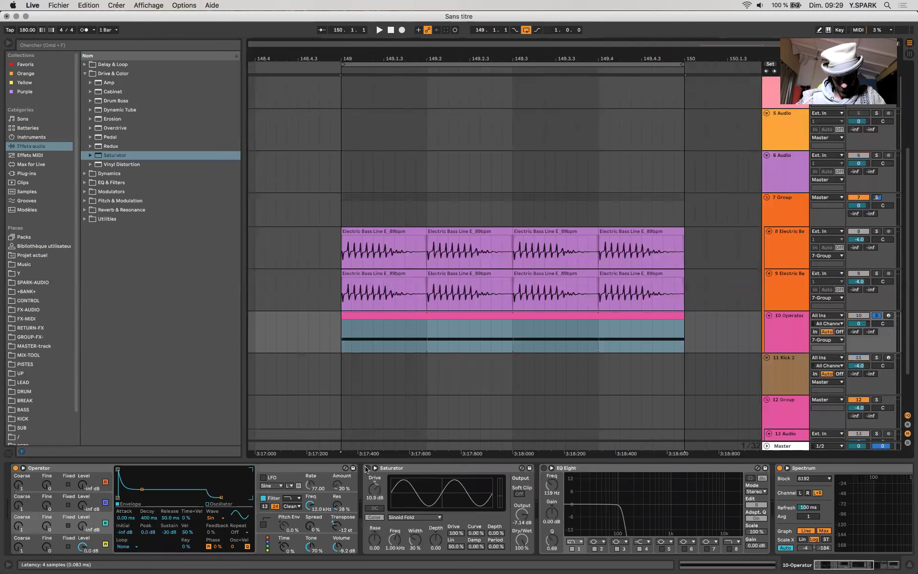
pyautogui.press('space')
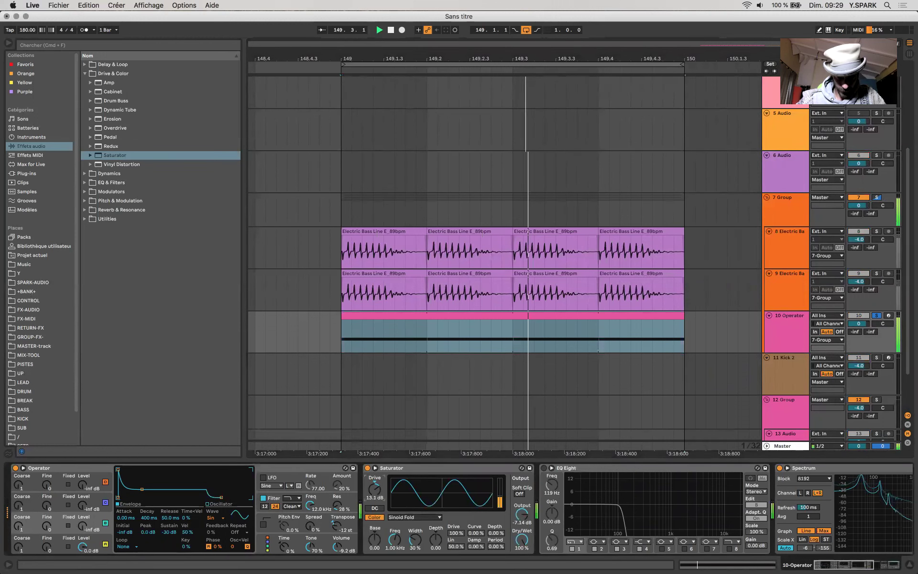
# Step: Resample the soloed Operator through its Saturator onto the REC track and inspect the recorded waveform
pyautogui.scroll(5, 389, 291)
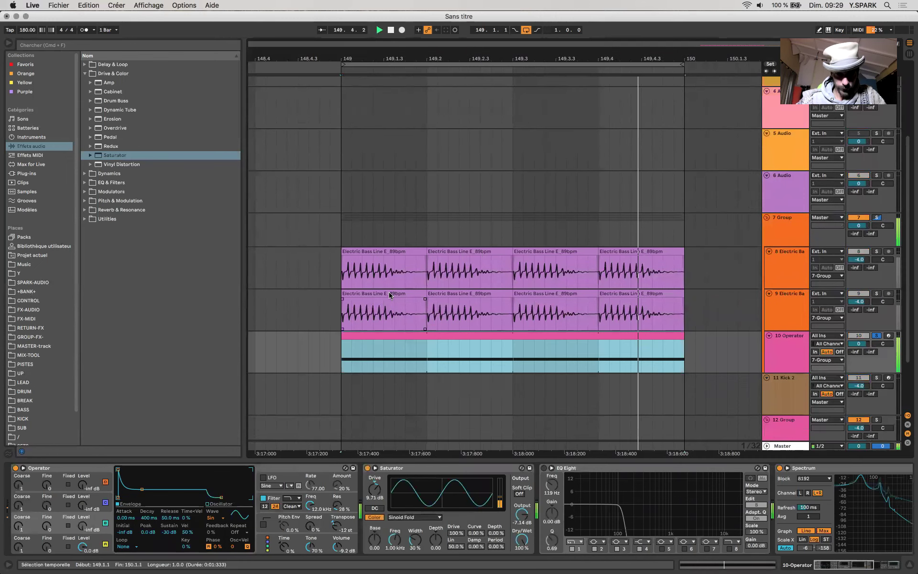
pyautogui.click(402, 30)
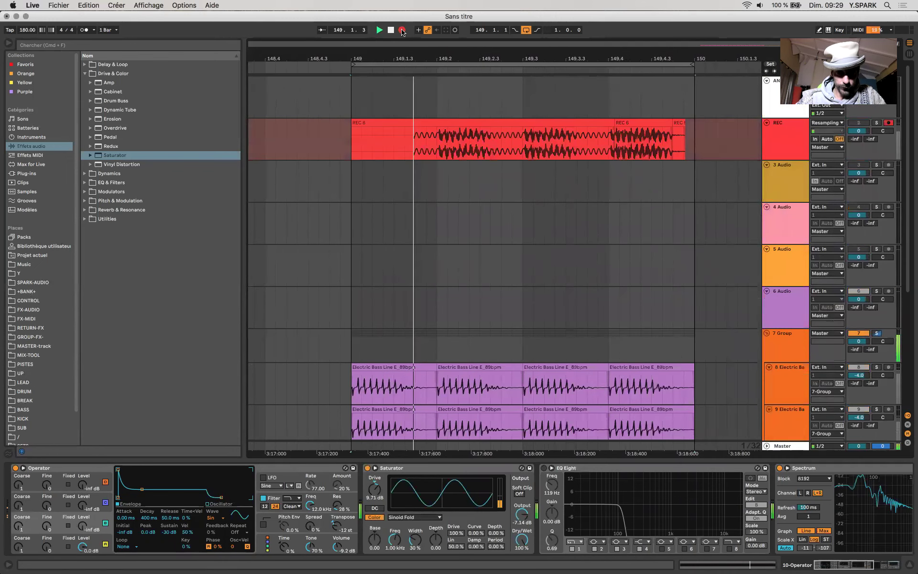
pyautogui.scroll(3, 368, 140)
pyautogui.scroll(2, 369, 140)
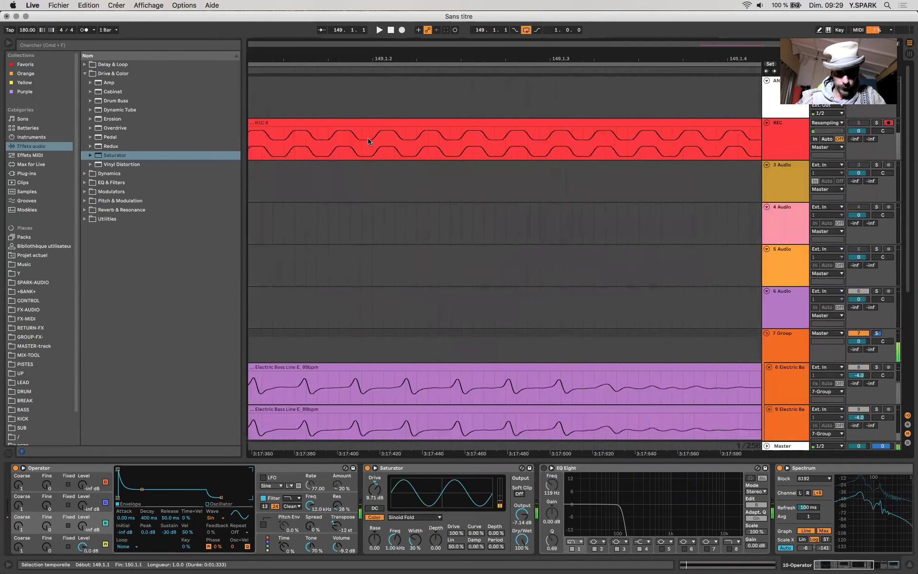
pyautogui.scroll(-4, 368, 140)
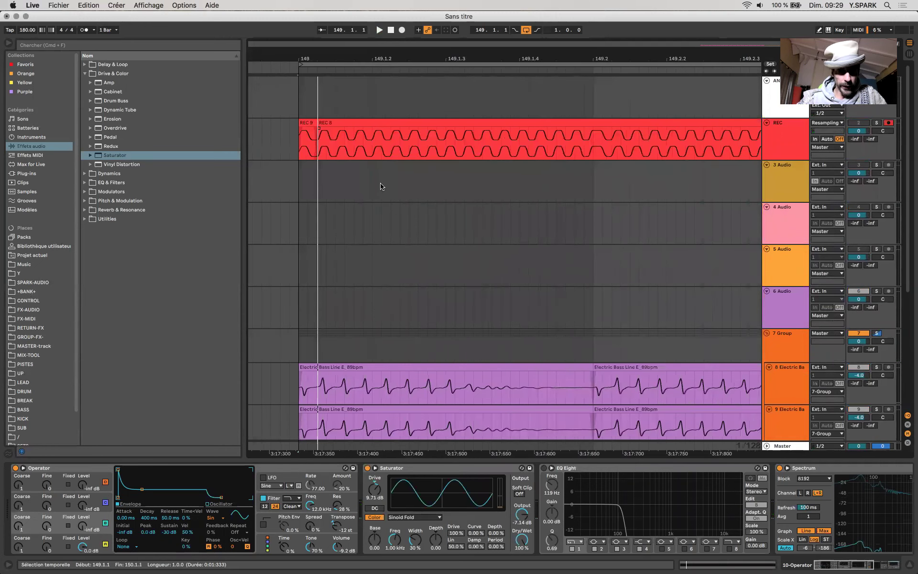
pyautogui.scroll(-2, 381, 335)
pyautogui.scroll(-6, 372, 342)
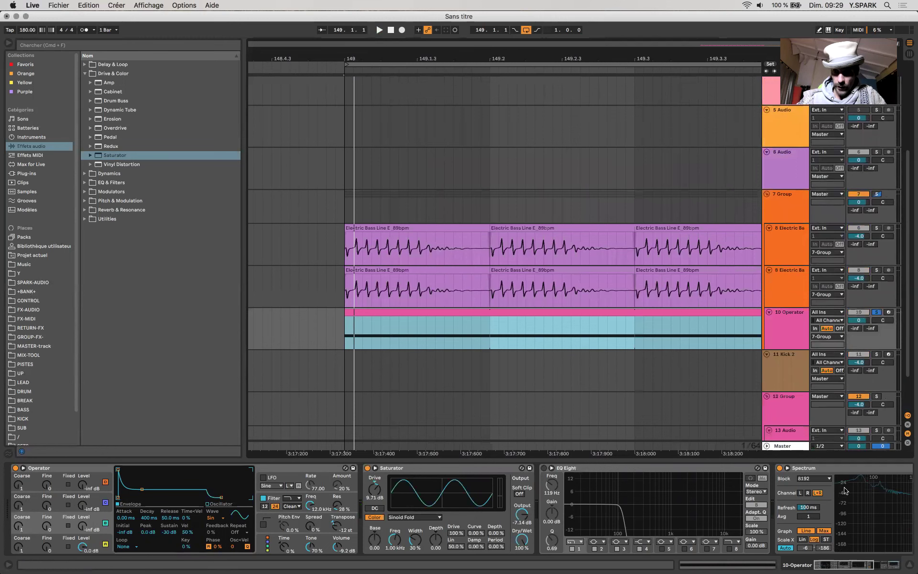
# Step: Raise the drive of the Operator track's Saturator to 10.3 dB while the loop plays
pyautogui.hscroll(5, 718, 509)
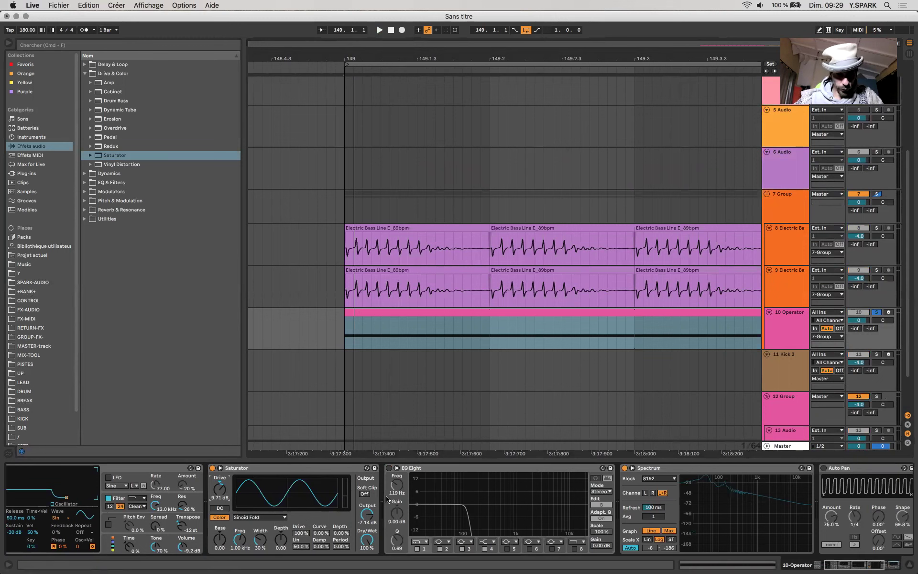
pyautogui.press('space')
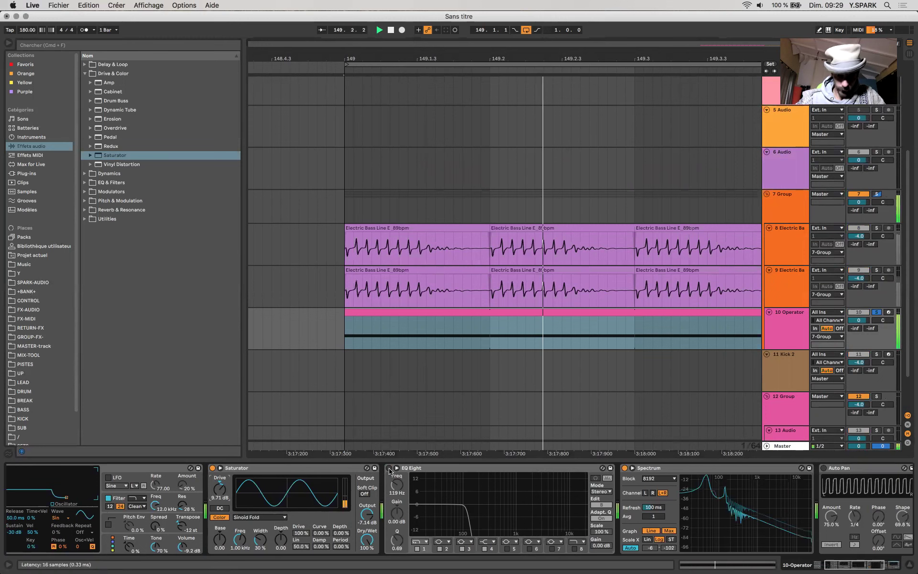
pyautogui.moveTo(241, 490); pyautogui.dragTo(219, 494)
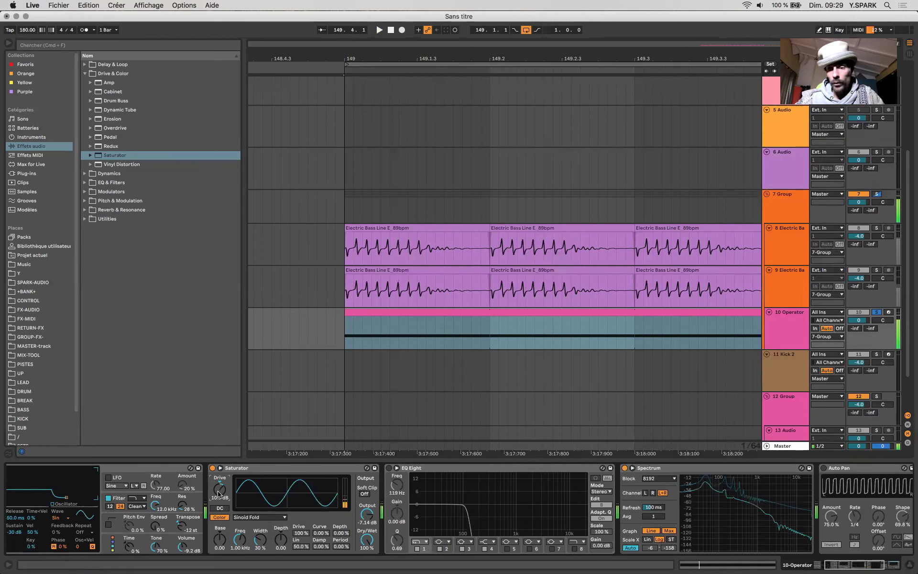
pyautogui.moveTo(763, 513)
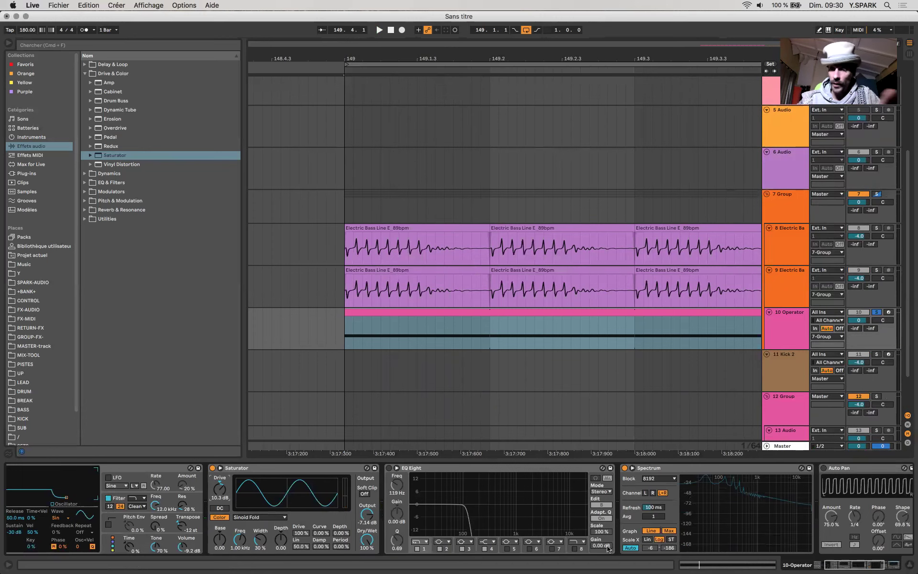
# Step: Resample the soloed Operator with its stronger Saturator drive onto the REC track and inspect the recorded waveform
pyautogui.scroll(-3, 451, 300)
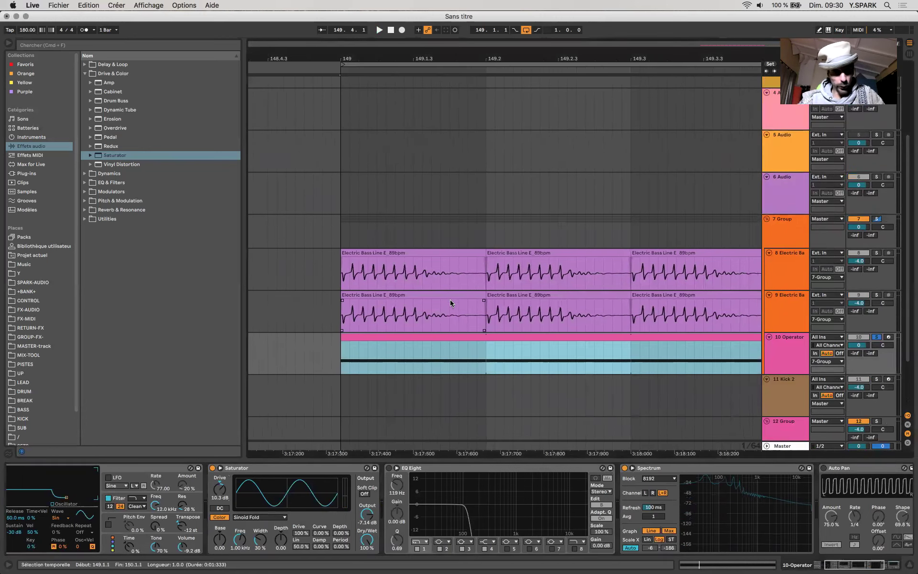
pyautogui.scroll(5, 450, 302)
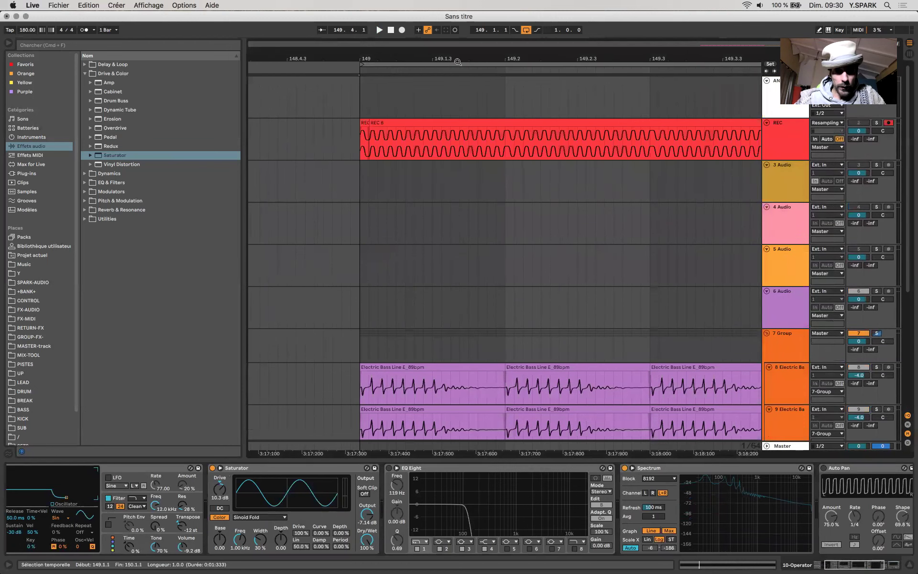
pyautogui.click(401, 30)
pyautogui.press('space')
pyautogui.scroll(3, 401, 136)
pyautogui.scroll(-3, 402, 137)
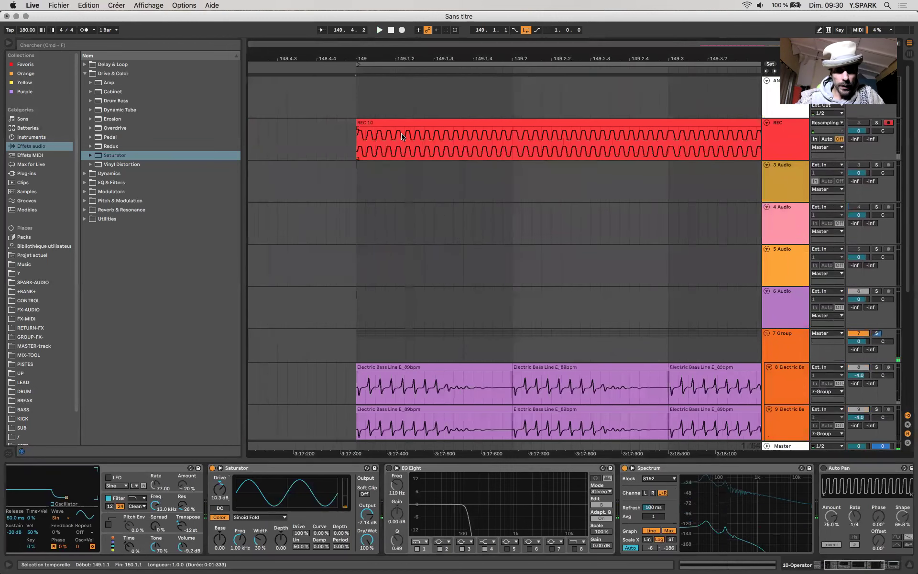
# Step: Set the Operator track's Saturator drive to 7.88 dB and raise Operator's output volume to -6.7 dB
pyautogui.scroll(-5, 401, 137)
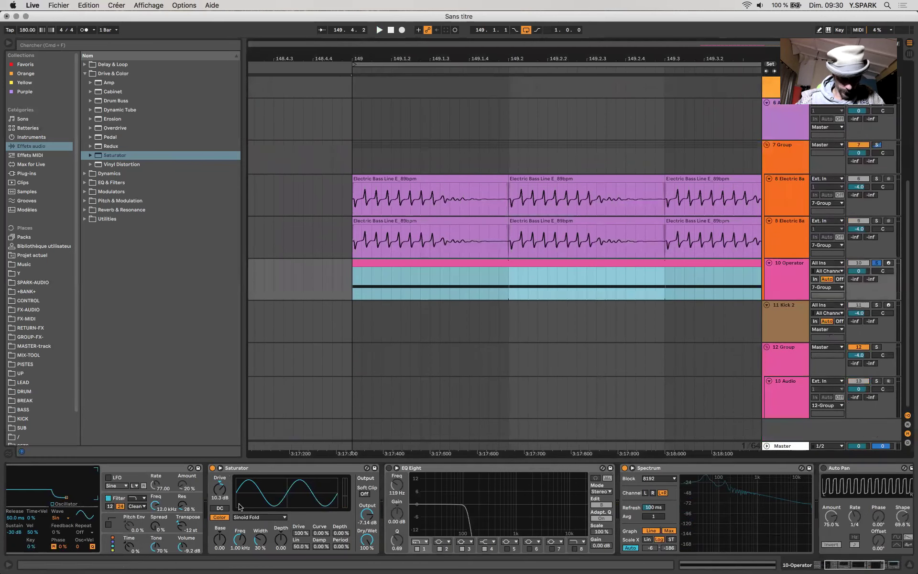
pyautogui.click(218, 495)
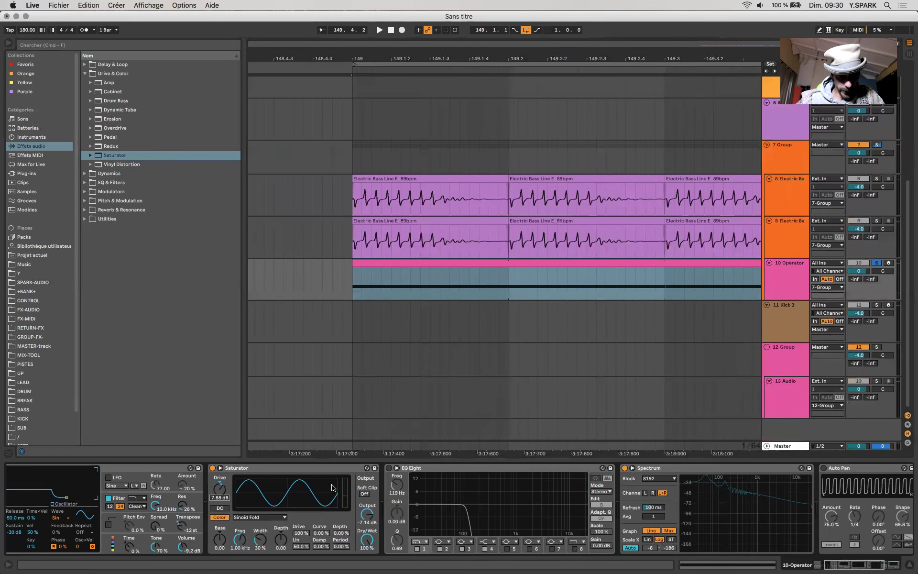
pyautogui.moveTo(182, 546); pyautogui.dragTo(182, 543)
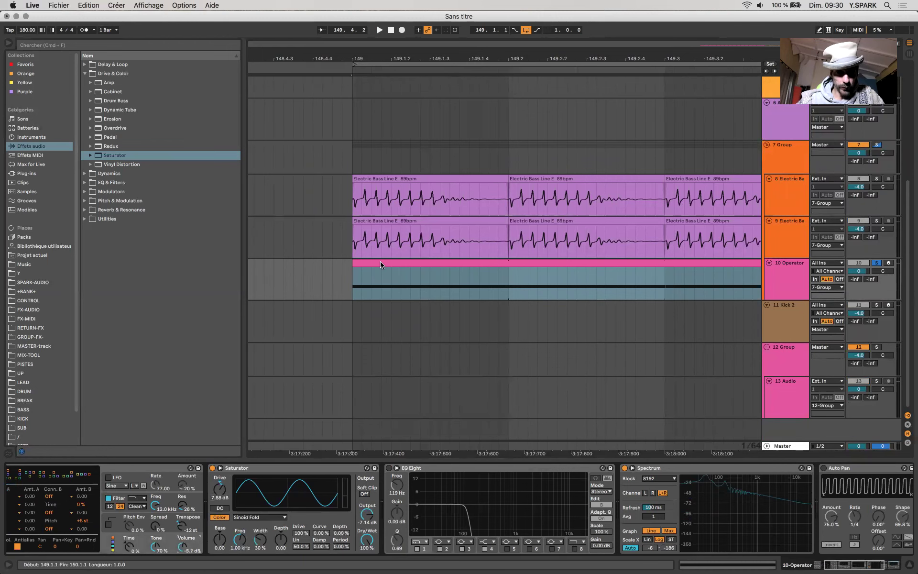
# Step: Resample the Operator with the adjusted drive and volume onto the REC track and examine the waveform
pyautogui.scroll(5, 377, 206)
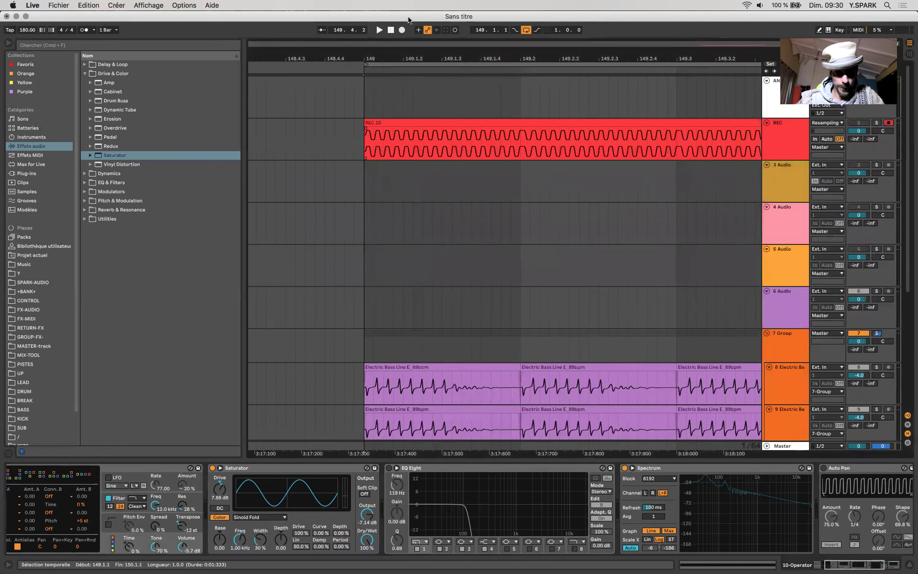
pyautogui.click(402, 31)
pyautogui.press('space')
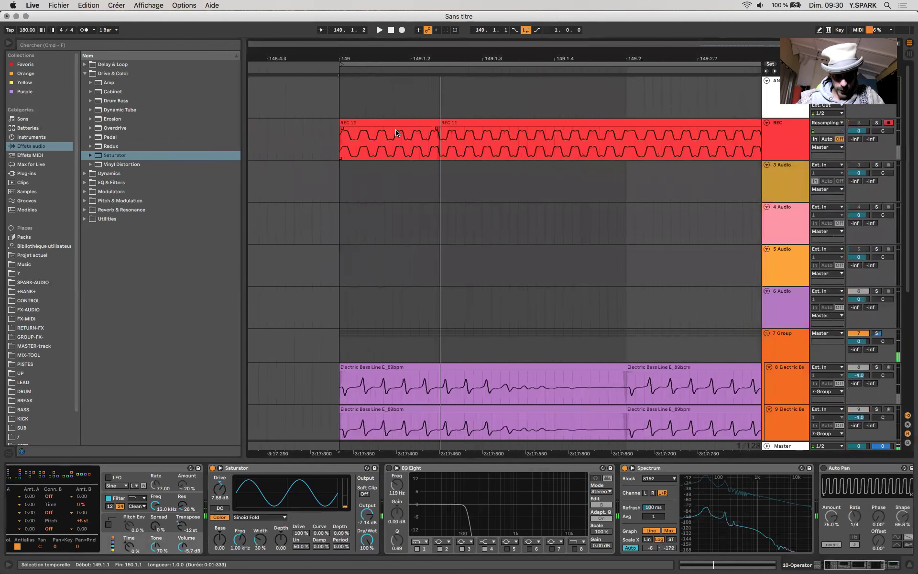
# Step: Enable the EQ Eight on the Operator track and lower its low-pass cutoff to 72.6 Hz
pyautogui.scroll(-5, 396, 215)
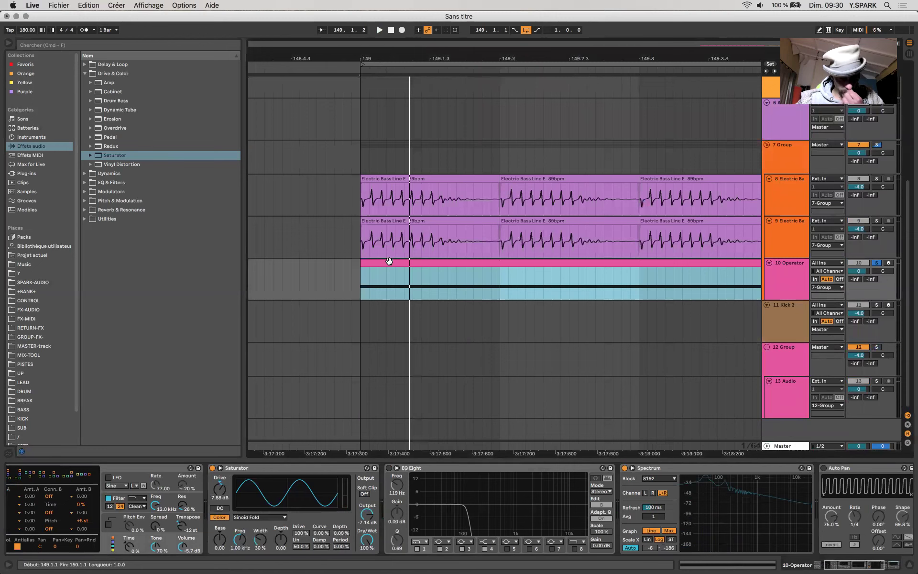
pyautogui.click(389, 468)
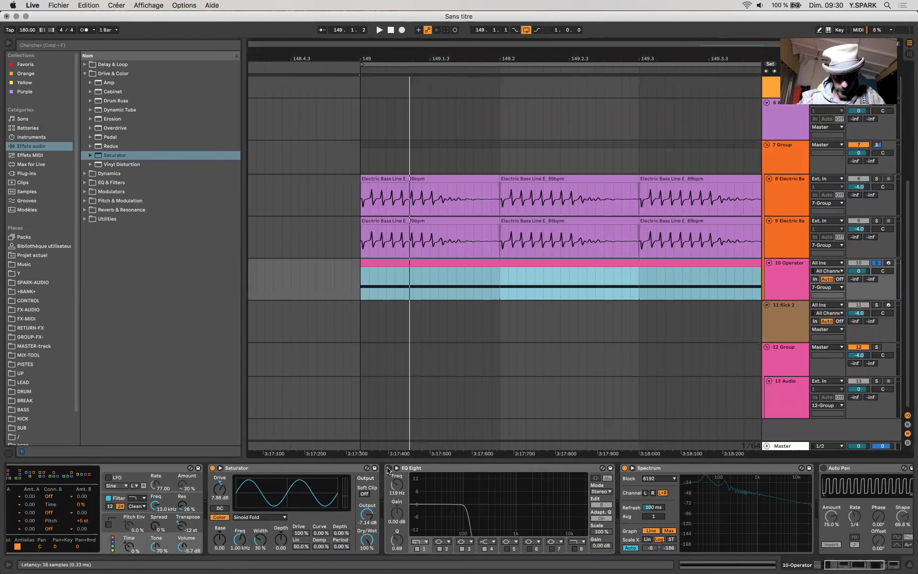
pyautogui.moveTo(468, 512); pyautogui.dragTo(458, 512)
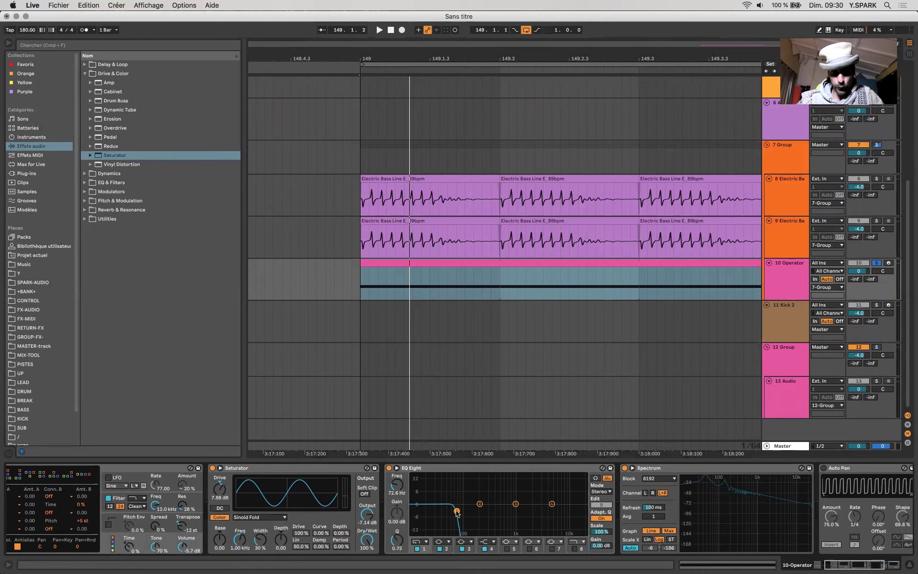
# Step: Resample the low-pass-filtered Operator onto the REC track and inspect the recorded waveform up close
pyautogui.scroll(5, 411, 165)
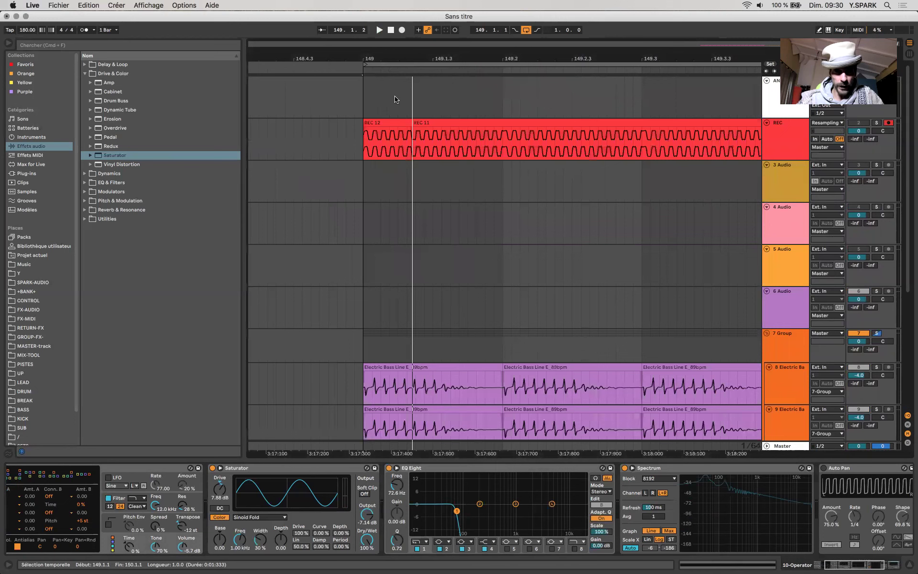
pyautogui.click(402, 30)
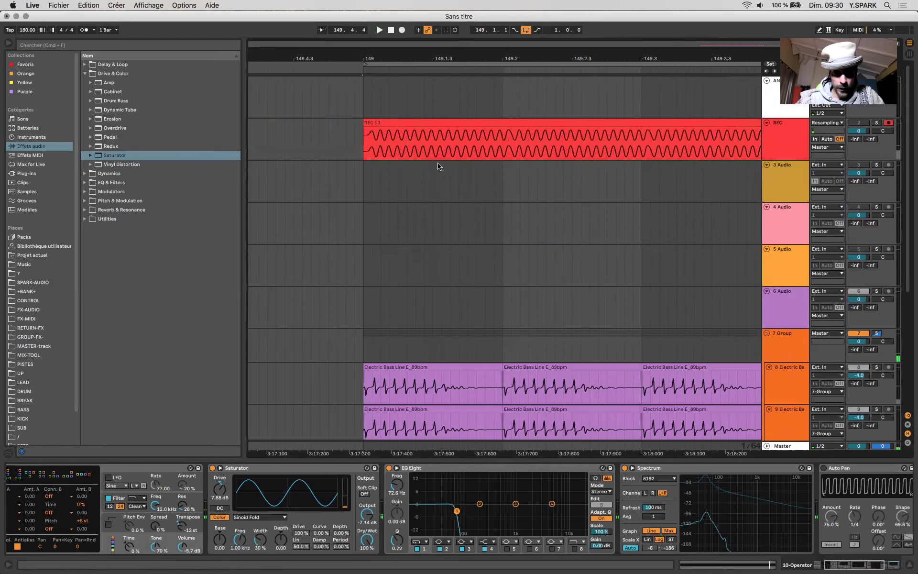
pyautogui.scroll(3, 440, 168)
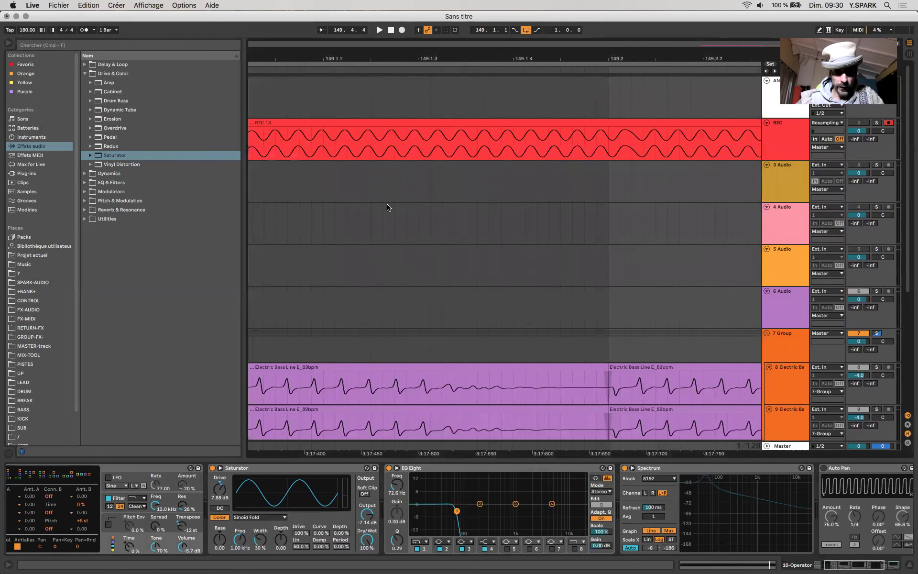
pyautogui.scroll(-4, 388, 207)
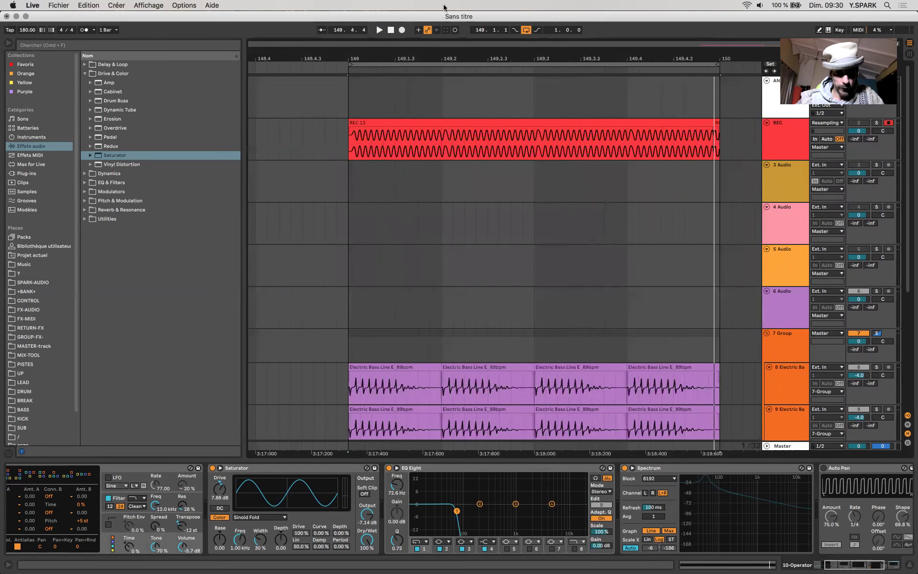
# Step: Resample the filtered Operator onto REC with its Saturator bypassed, and again with it enabled, to compare the waveforms
pyautogui.scroll(5, 447, 91)
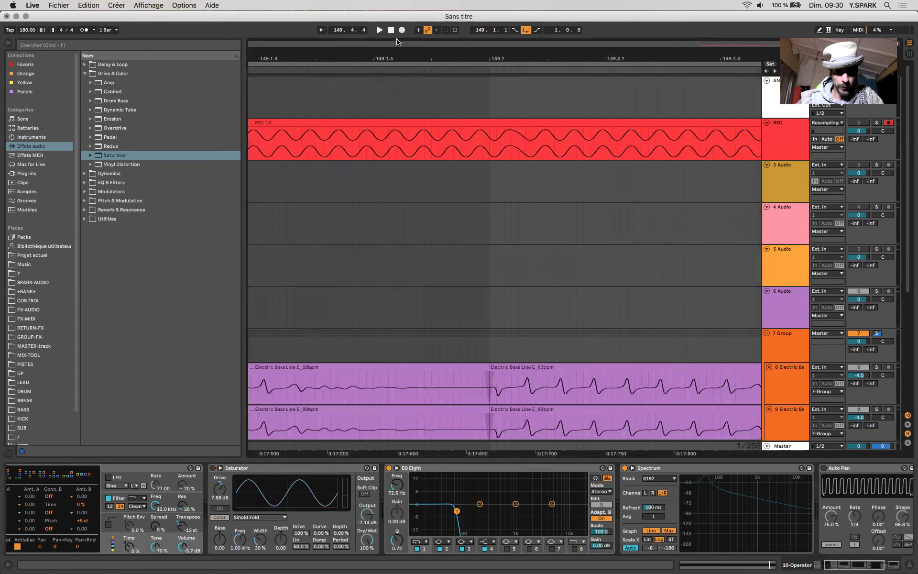
pyautogui.click(402, 30)
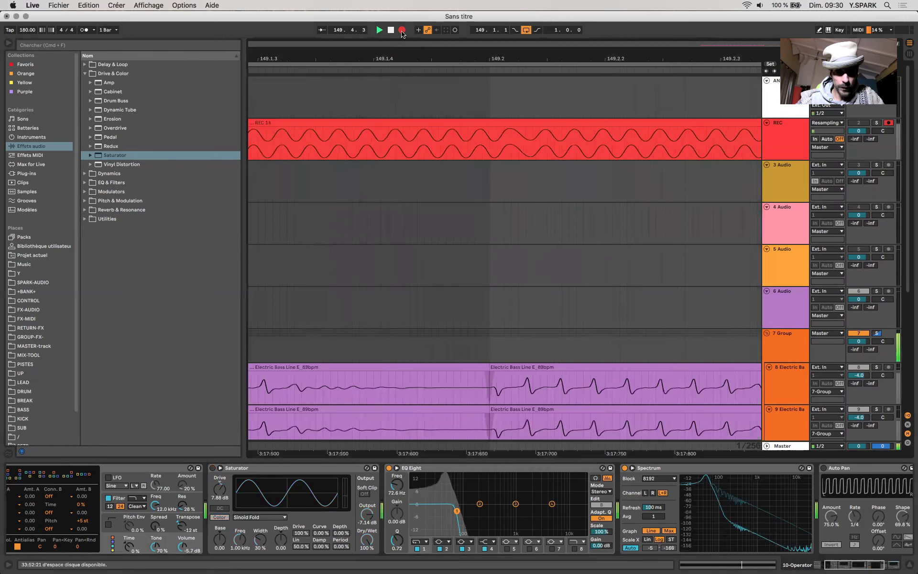
pyautogui.click(213, 468)
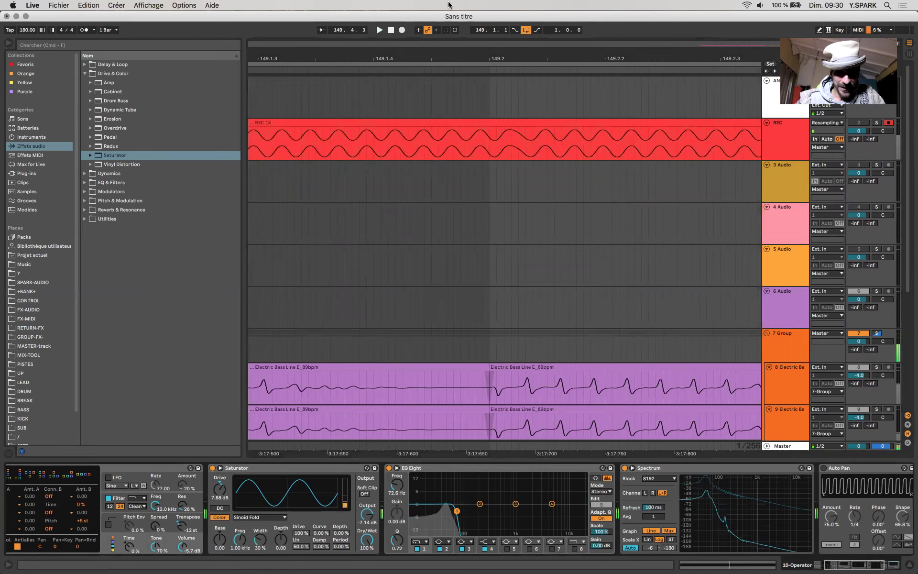
pyautogui.press('-')
pyautogui.press('-')
pyautogui.press('-')
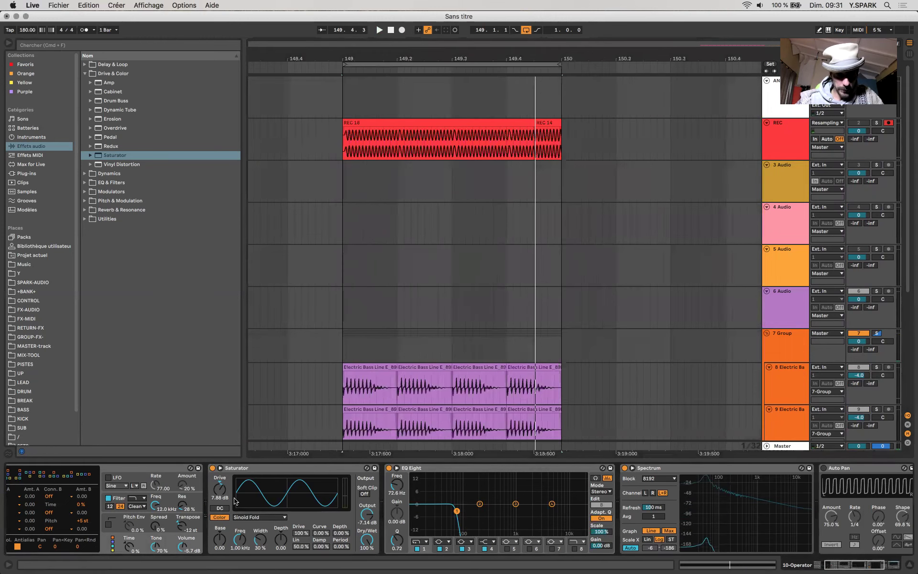
# Step: Disable the Operator track's Saturator, raise Operator's output volume, and play the loop
pyautogui.click(213, 469)
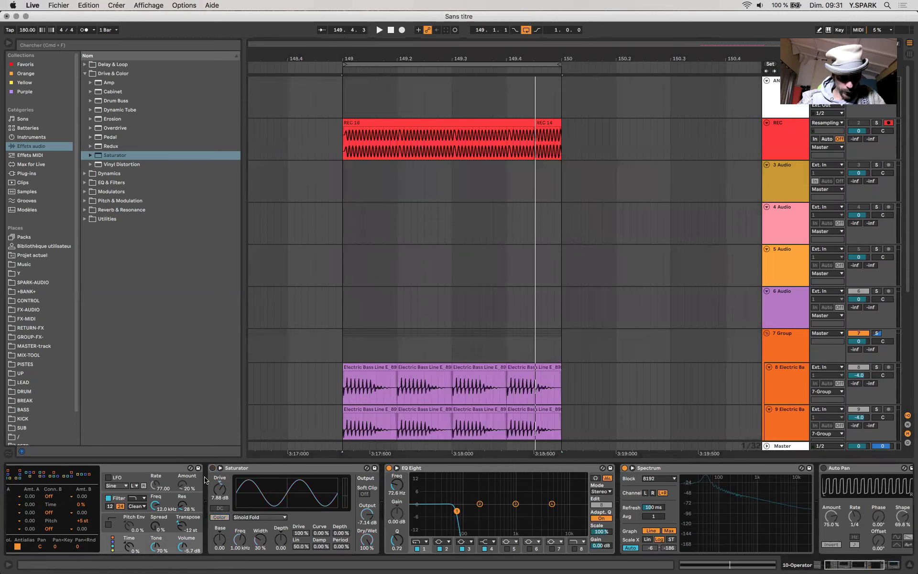
pyautogui.hscroll(-1, 201, 513)
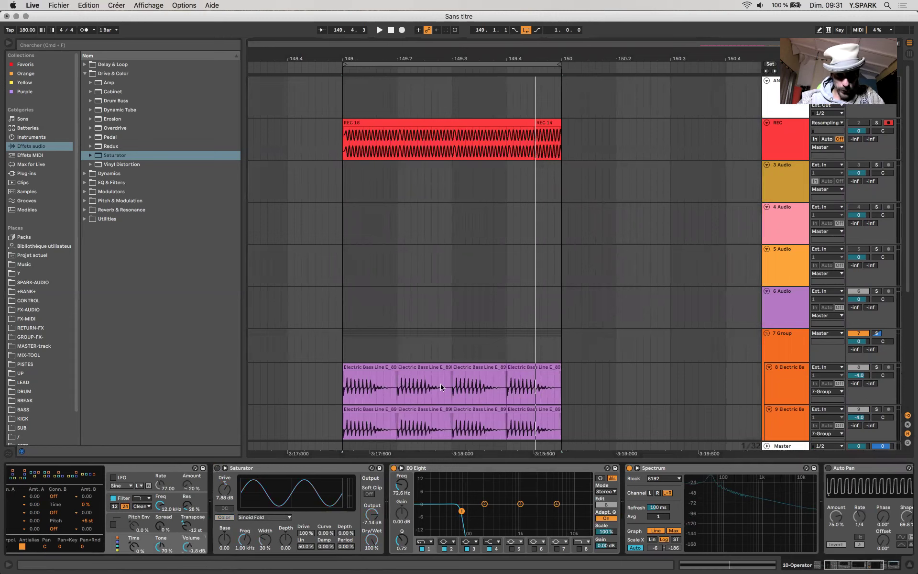
pyautogui.press('space')
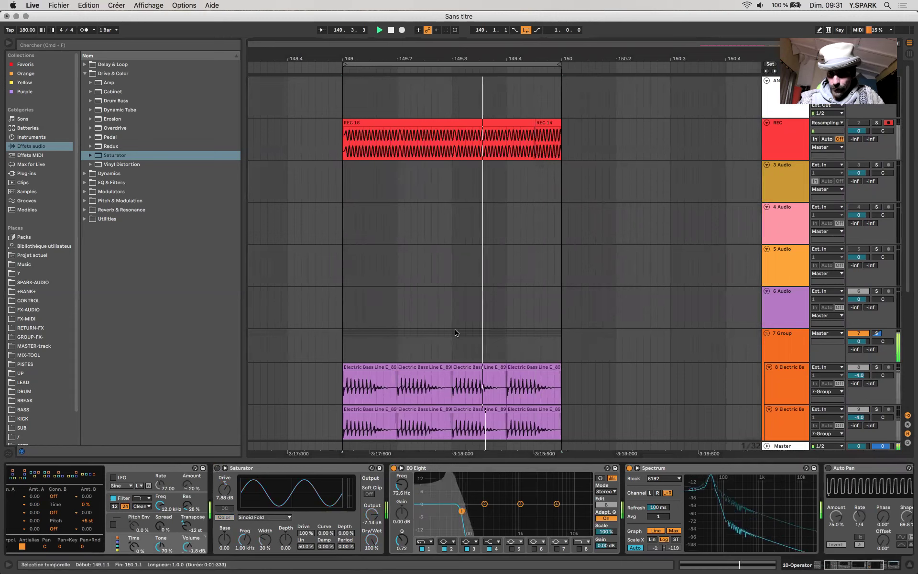
# Step: Lower the Operator track's mixer volume to -3.0 dB during playback
pyautogui.click(390, 346)
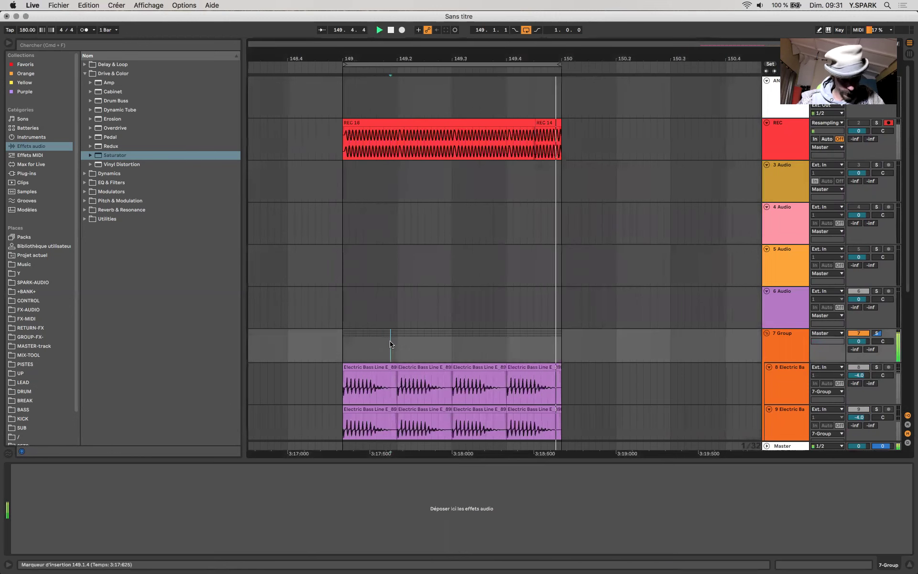
pyautogui.scroll(-5, 398, 353)
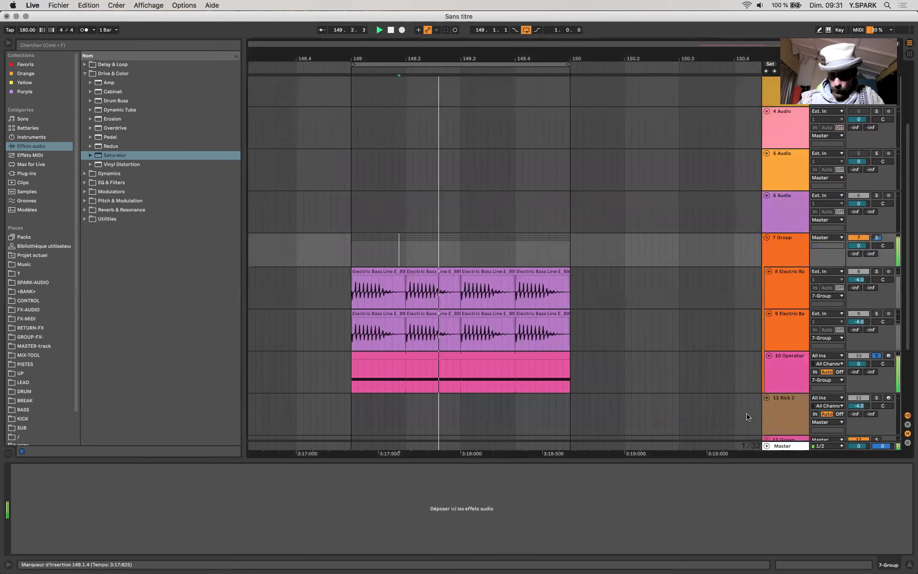
pyautogui.click(860, 364)
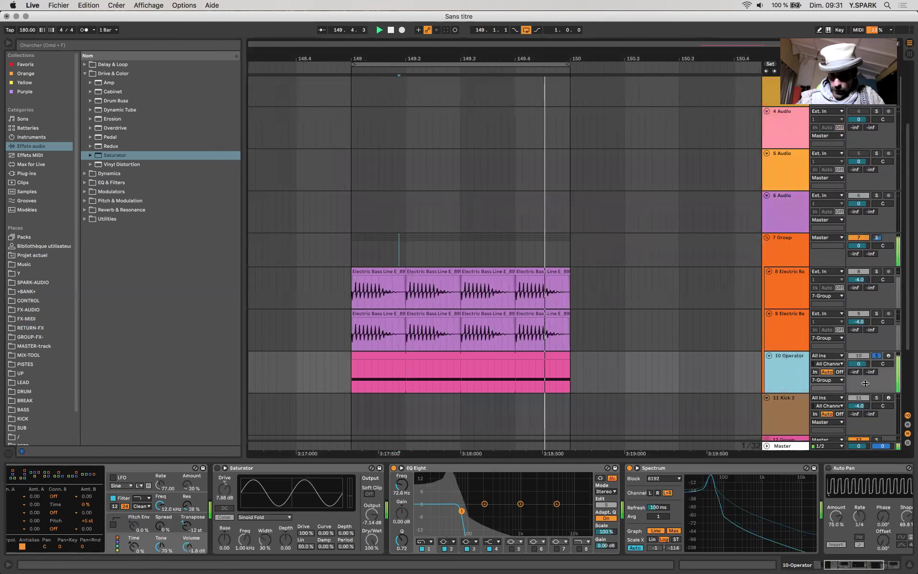
pyautogui.moveTo(859, 365); pyautogui.dragTo(859, 378)
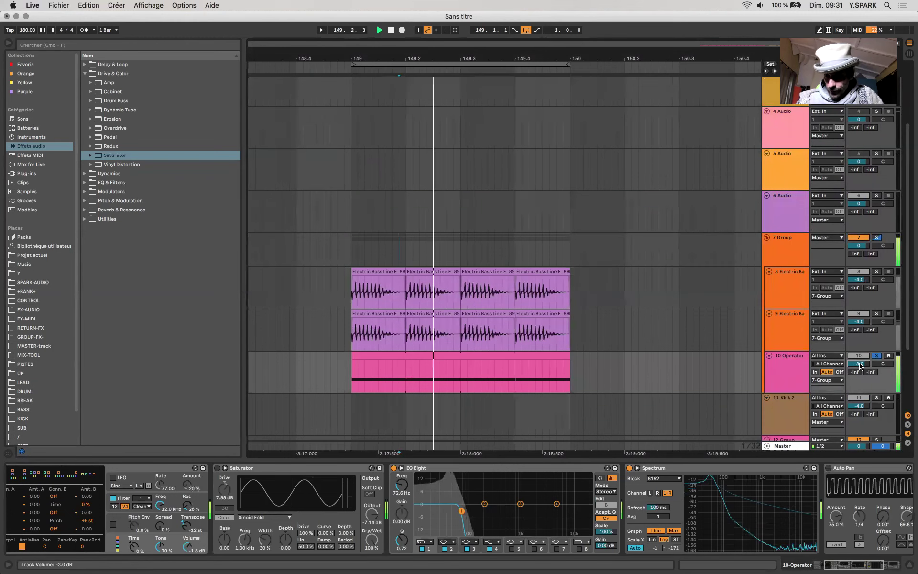
# Step: Solo Electric Bass tracks 9 and 8 alongside the Operator to hear the layers together, and clear all solos
pyautogui.click(876, 313)
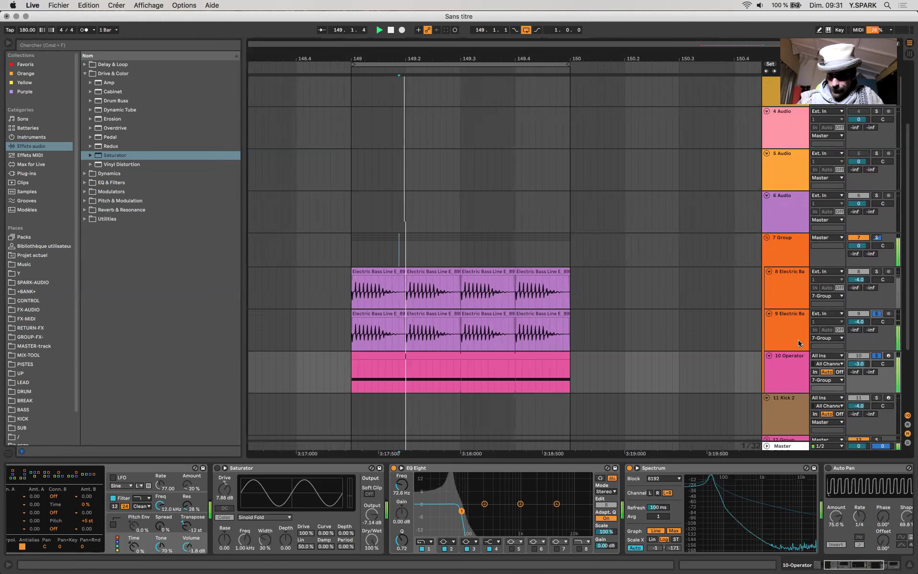
pyautogui.click(877, 271)
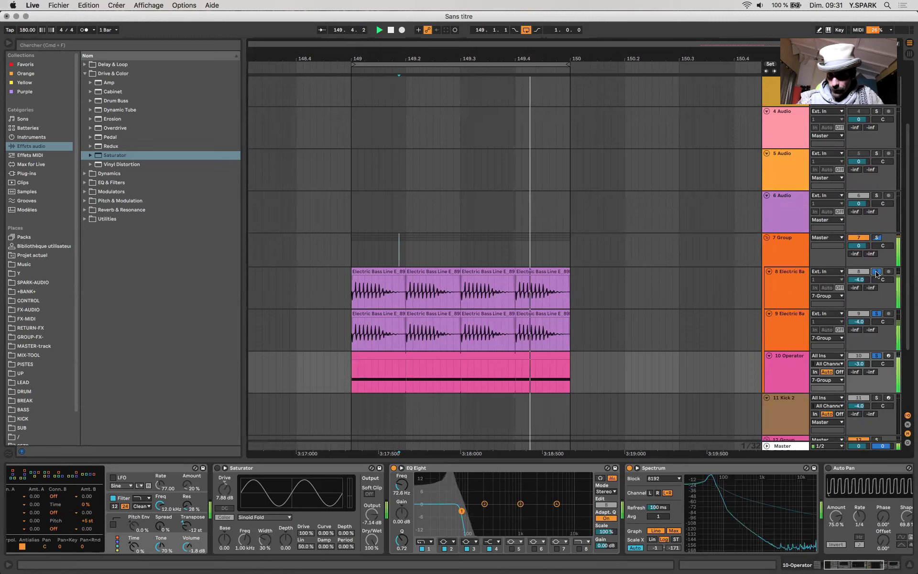
pyautogui.click(783, 254)
# Step: Select both Electric Bass tracks and lower their volume together to -6.0 dB
pyautogui.click(787, 294)
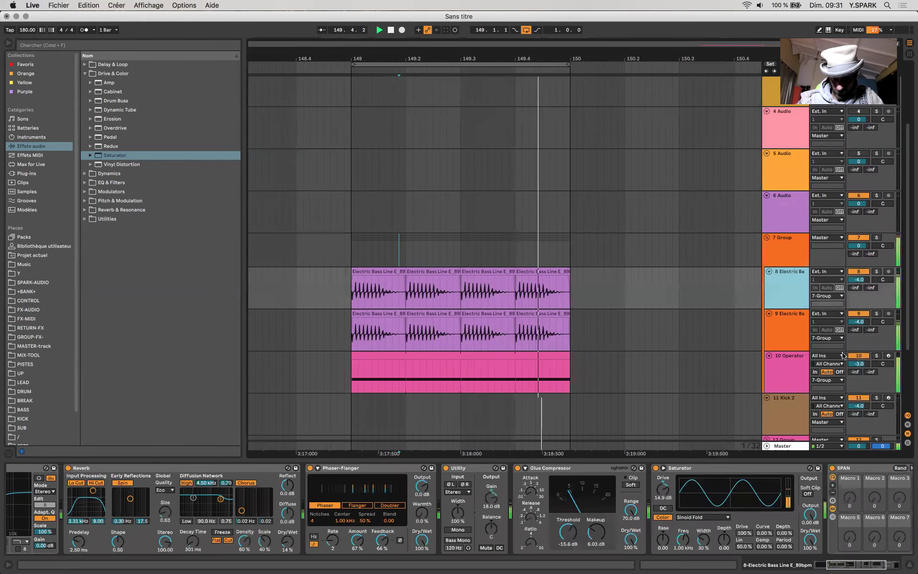
pyautogui.keyDown('shift'); pyautogui.click(788, 330); pyautogui.keyUp('shift')
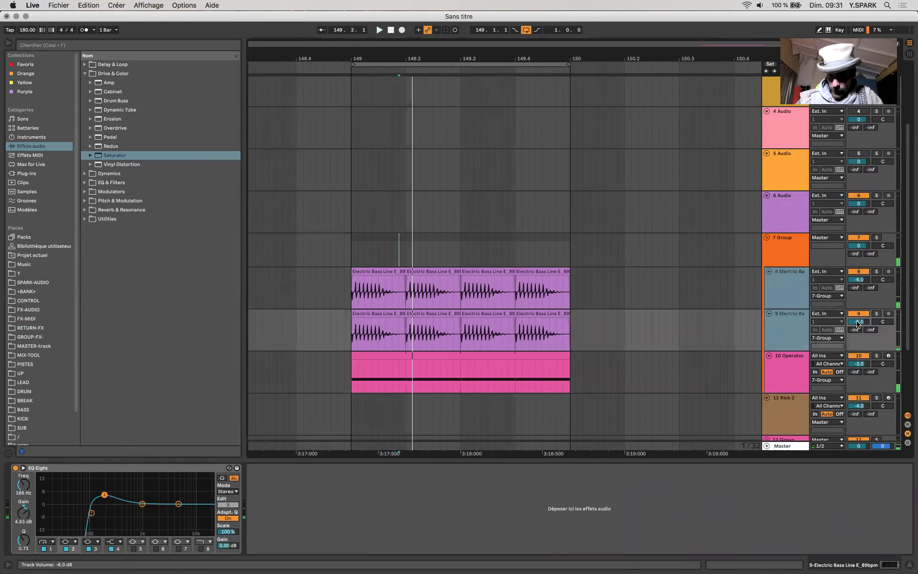
pyautogui.moveTo(858, 323); pyautogui.dragTo(857, 330)
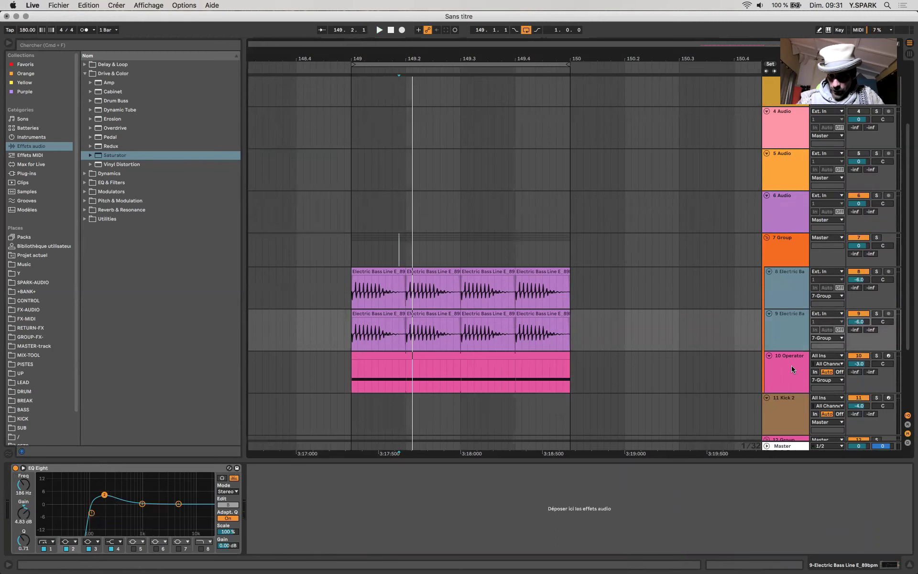
# Step: Delete the empty 6 Audio track above the bass group
pyautogui.click(789, 373)
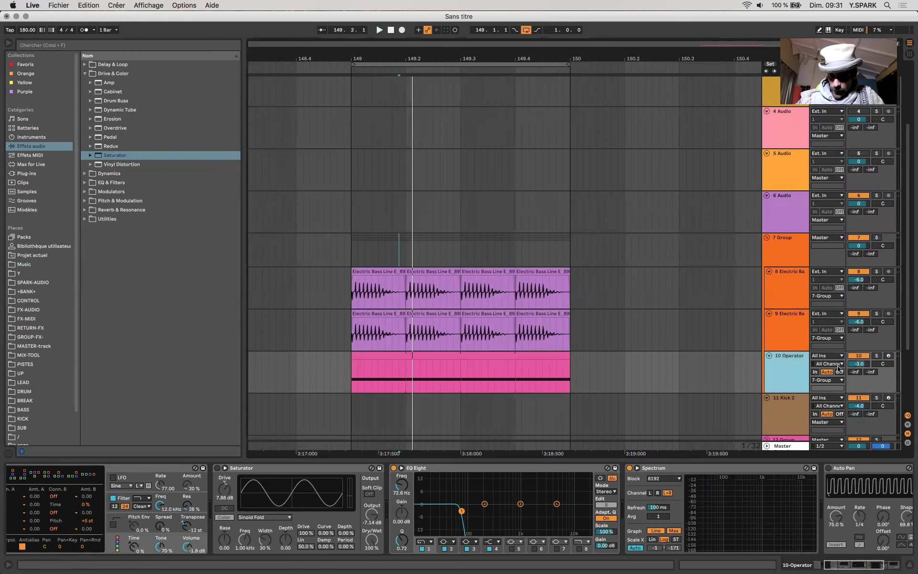
pyautogui.click(352, 214)
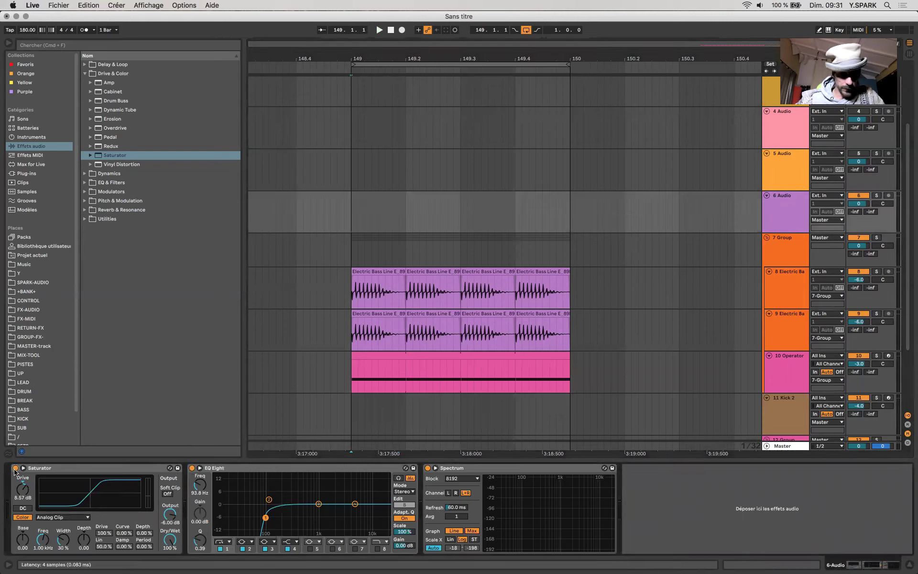
pyautogui.click(420, 215)
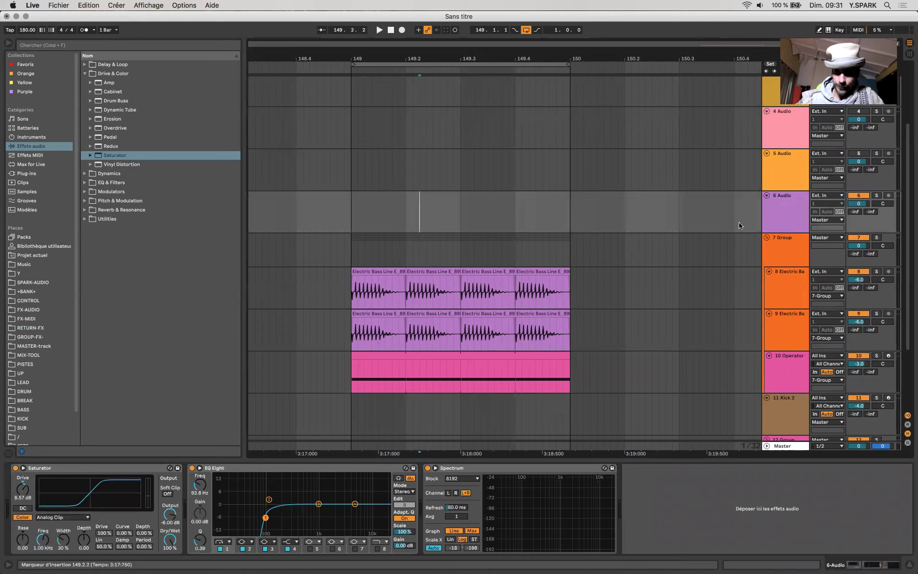
pyautogui.click(770, 217)
pyautogui.press('Delete')
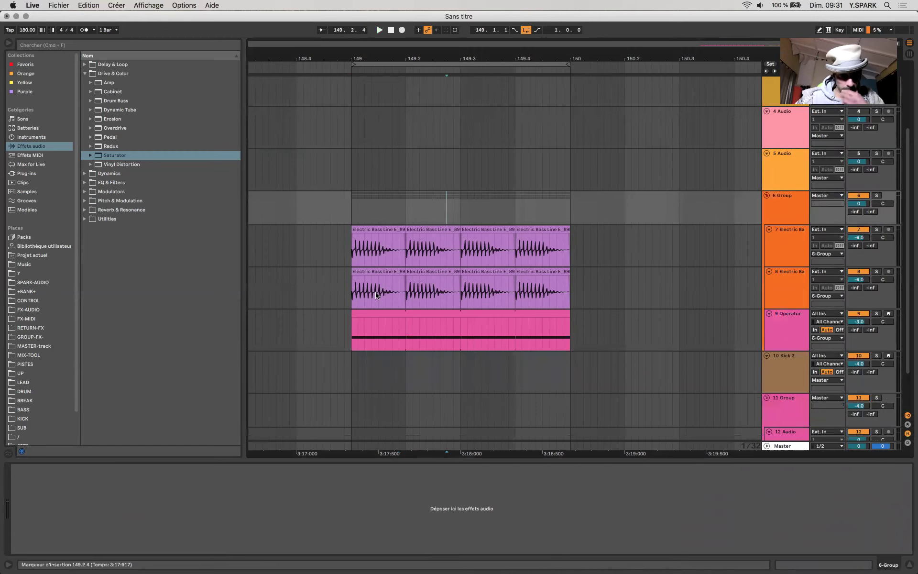
# Step: Add a Saturator to the bass group and set its Dry/Wet to 100 %
pyautogui.moveTo(114, 155); pyautogui.dragTo(136, 499)
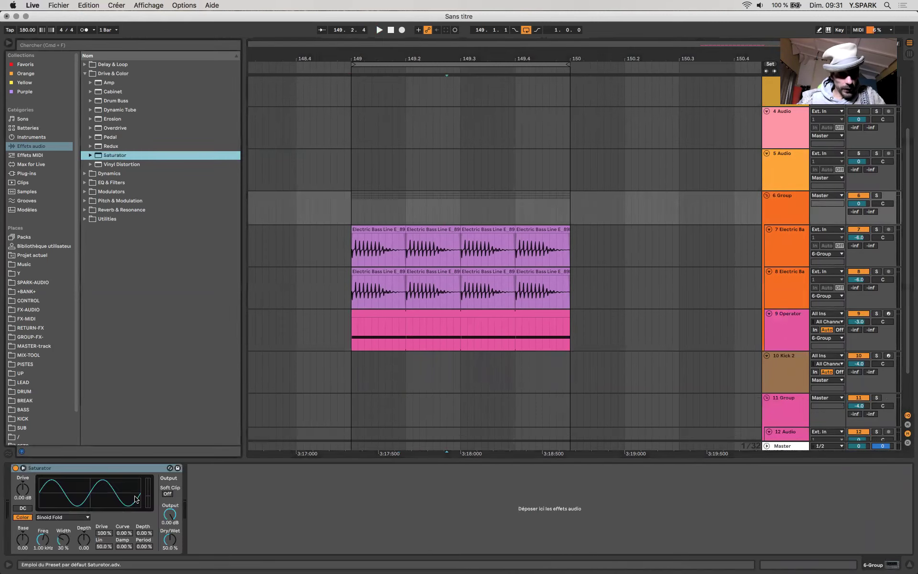
pyautogui.click(174, 545)
pyautogui.press('Delete')
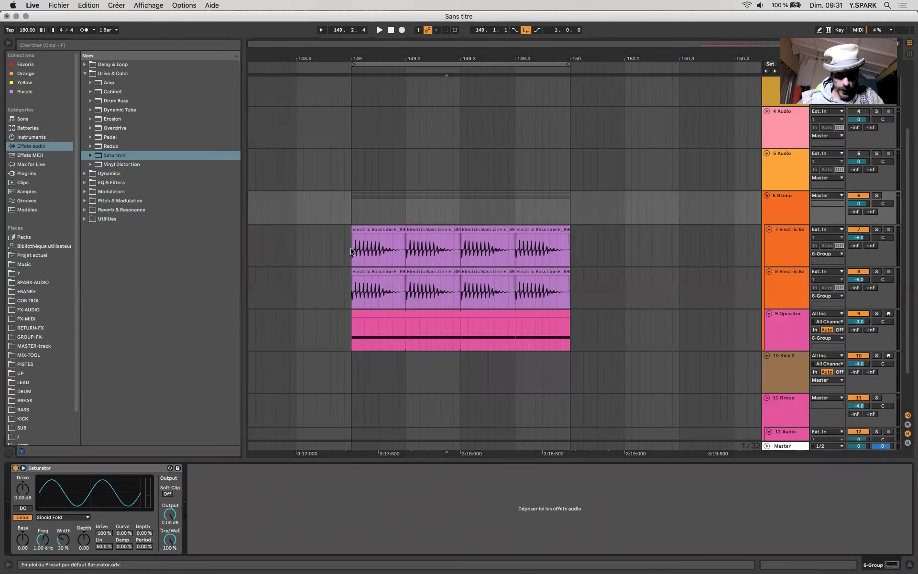
# Step: Resample the saturated bass group onto the REC track and examine a short section of the recorded waveform
pyautogui.scroll(4, 352, 251)
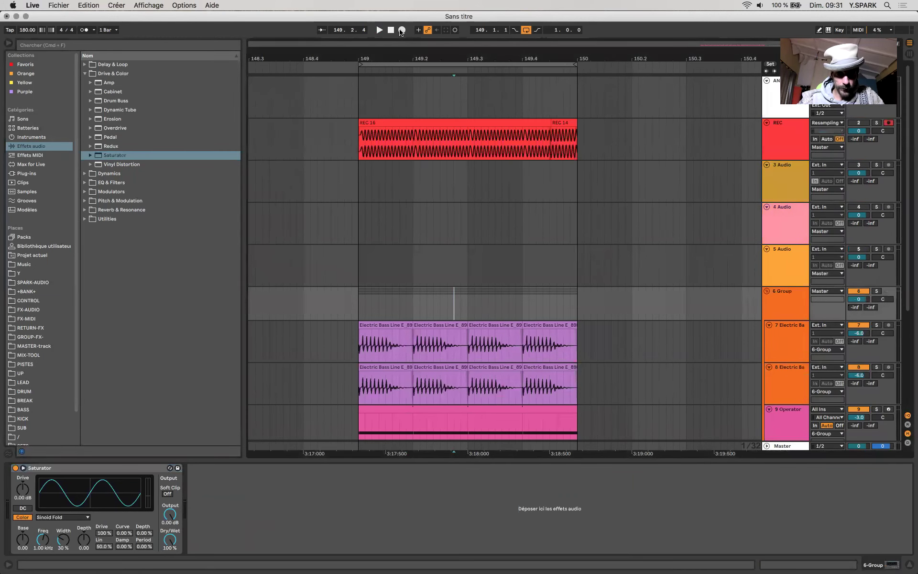
pyautogui.click(402, 29)
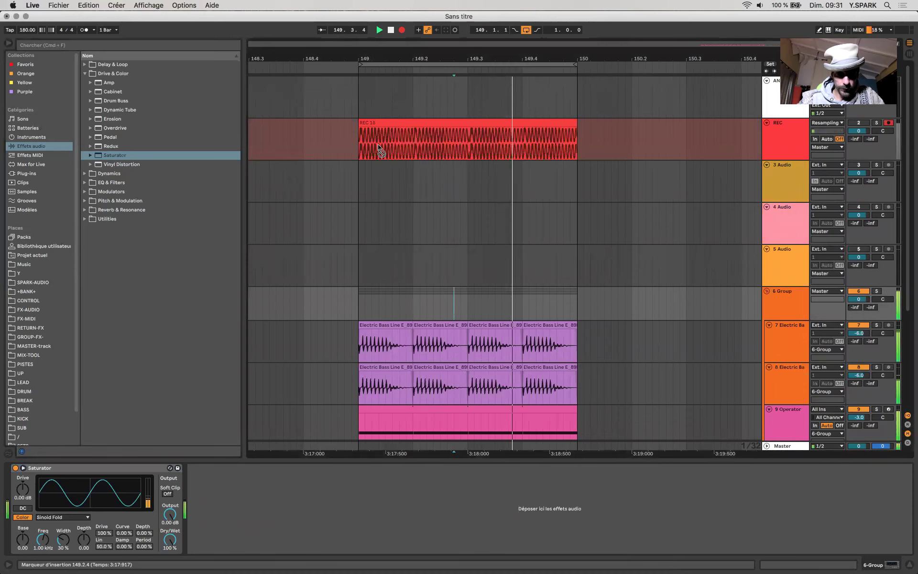
pyautogui.scroll(3, 381, 152)
pyautogui.press('space')
pyautogui.scroll(3, 430, 155)
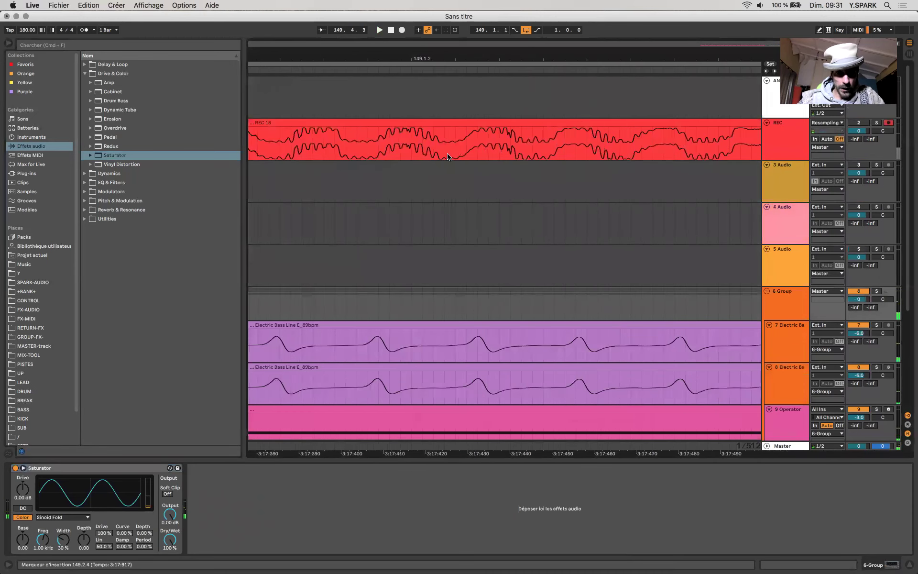
pyautogui.scroll(-3, 335, 152)
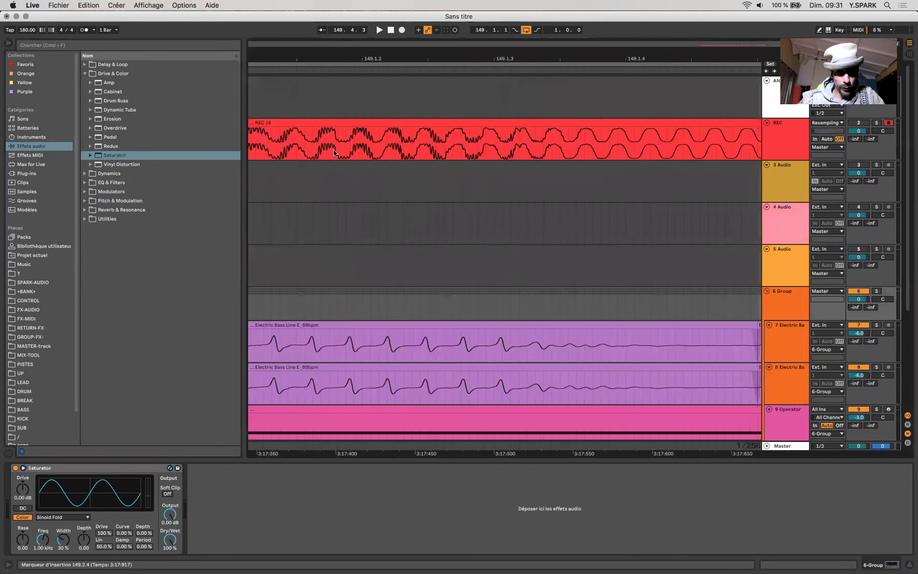
pyautogui.moveTo(320, 144); pyautogui.dragTo(411, 143)
pyautogui.moveTo(578, 147); pyautogui.dragTo(503, 147)
pyautogui.hscroll(-5, 478, 201)
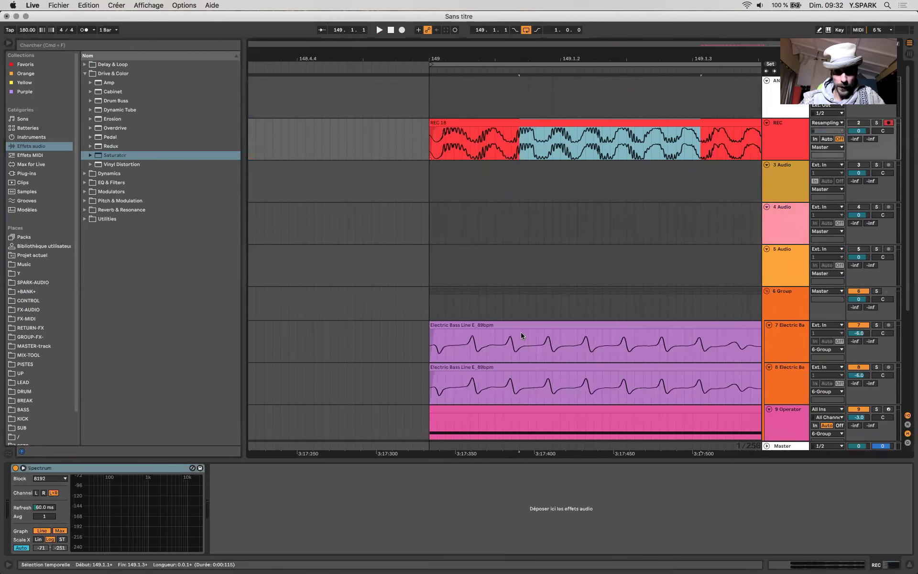
# Step: Select both Electric Bass tracks and lower their volume together to -8.0 dB
pyautogui.press('-')
pyautogui.press('-')
pyautogui.press('-')
pyautogui.scroll(-4, 637, 281)
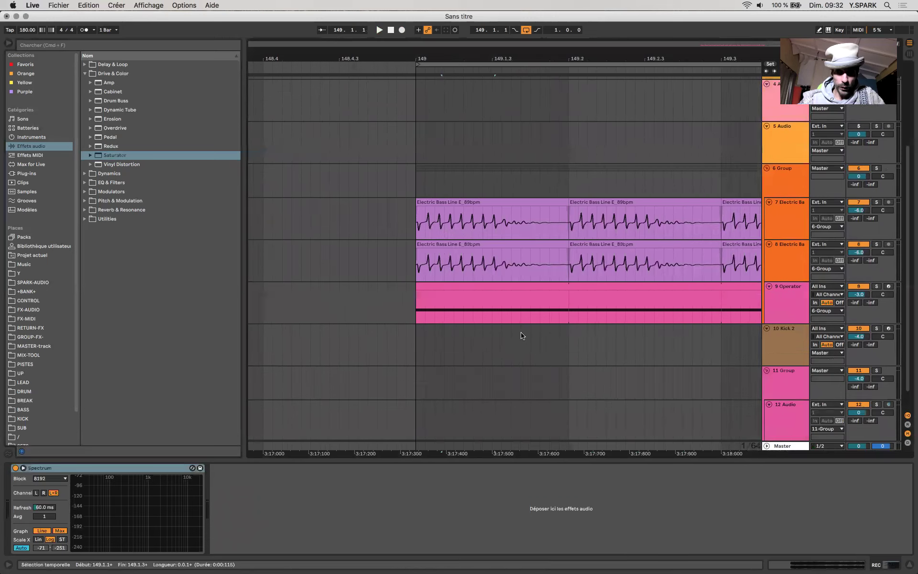
pyautogui.hscroll(5, 636, 280)
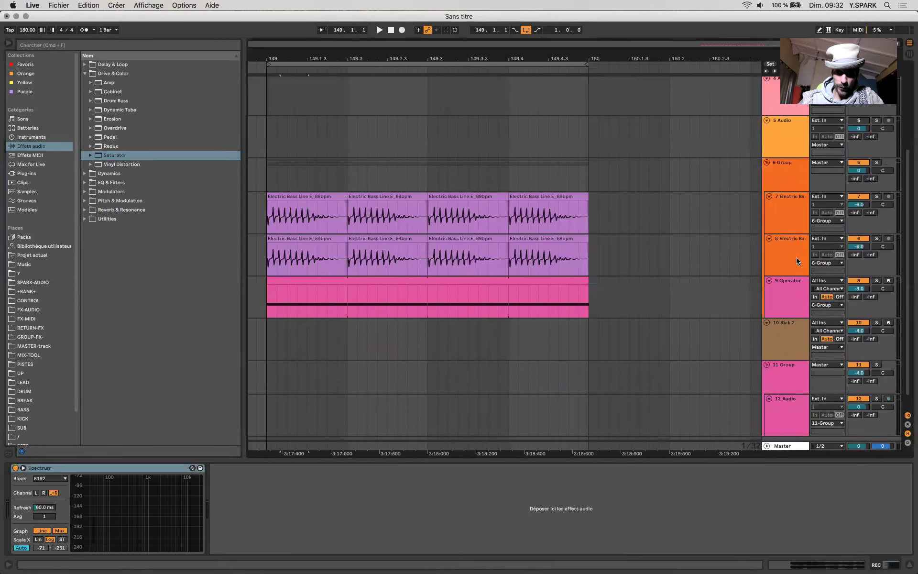
pyautogui.click(798, 261)
pyautogui.click(784, 202)
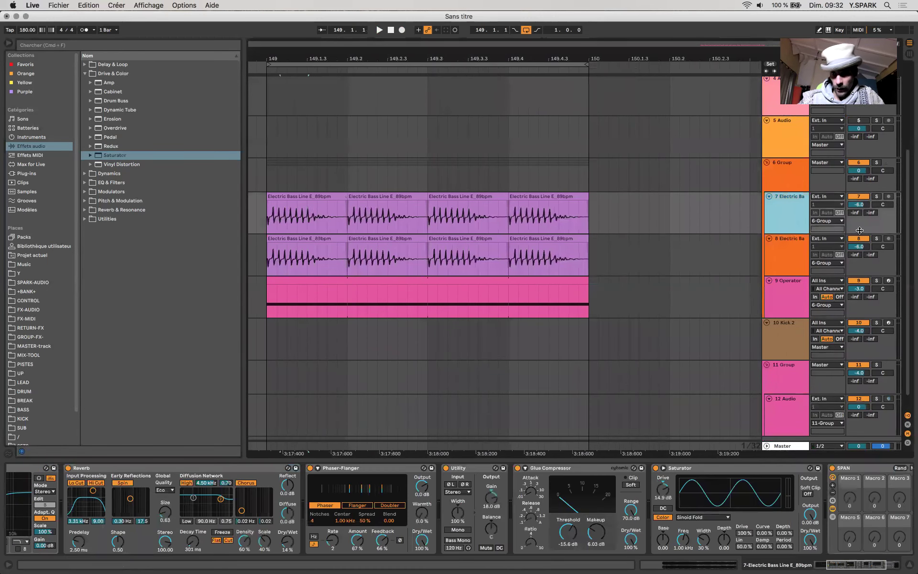
pyautogui.keyDown('shift'); pyautogui.click(794, 271); pyautogui.keyUp('shift')
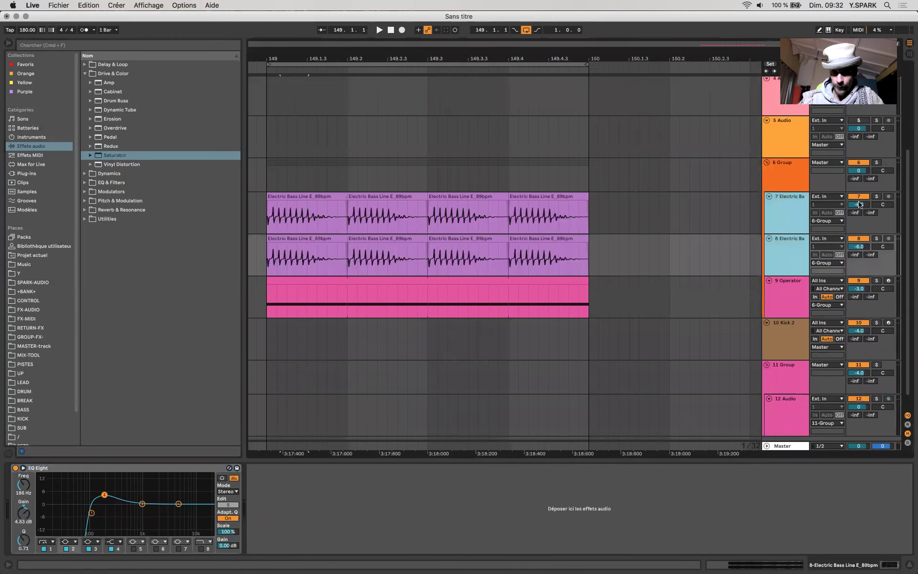
pyautogui.click(860, 205)
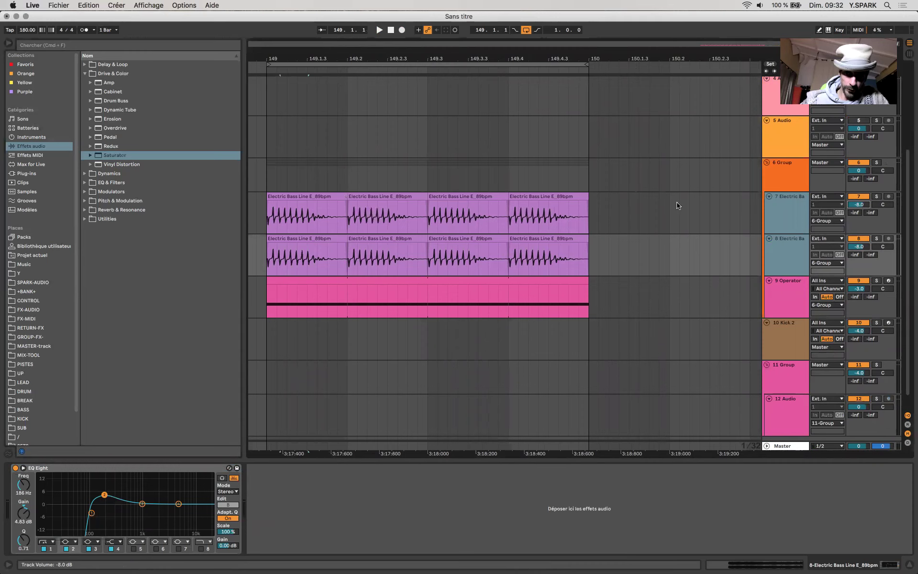
# Step: Resample the rebalanced bass group again onto the REC track, replacing the previous take, and stop recording
pyautogui.scroll(5, 584, 236)
pyautogui.hscroll(-2, 584, 236)
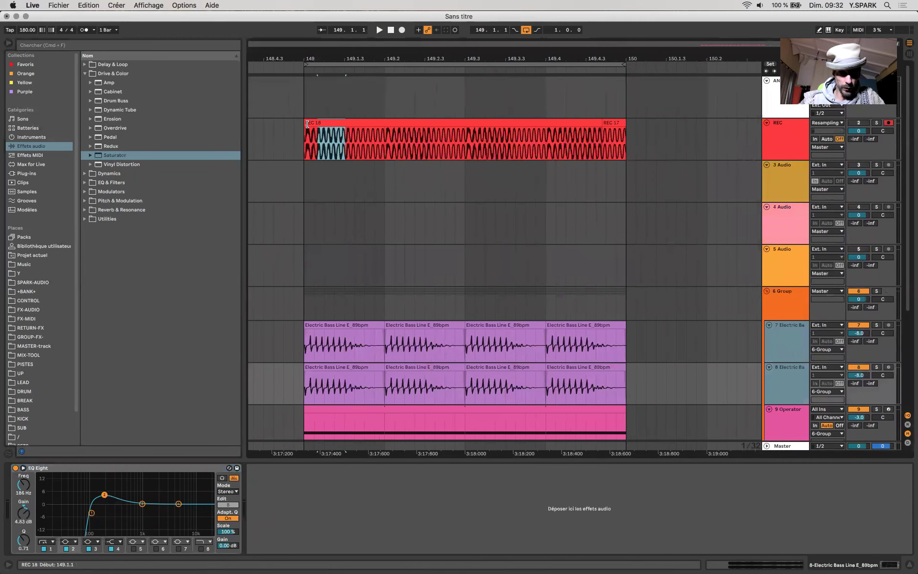
pyautogui.click(308, 124)
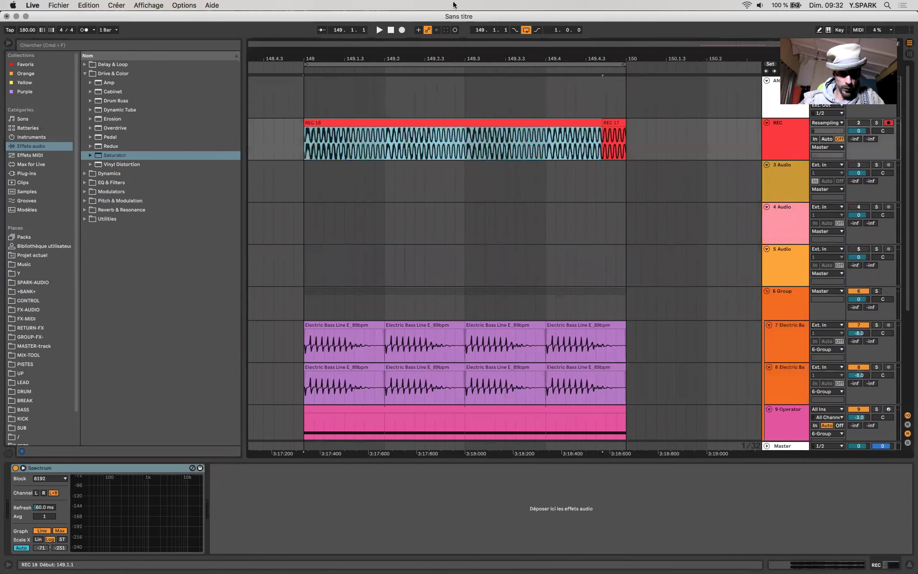
pyautogui.click(402, 31)
pyautogui.scroll(5, 326, 137)
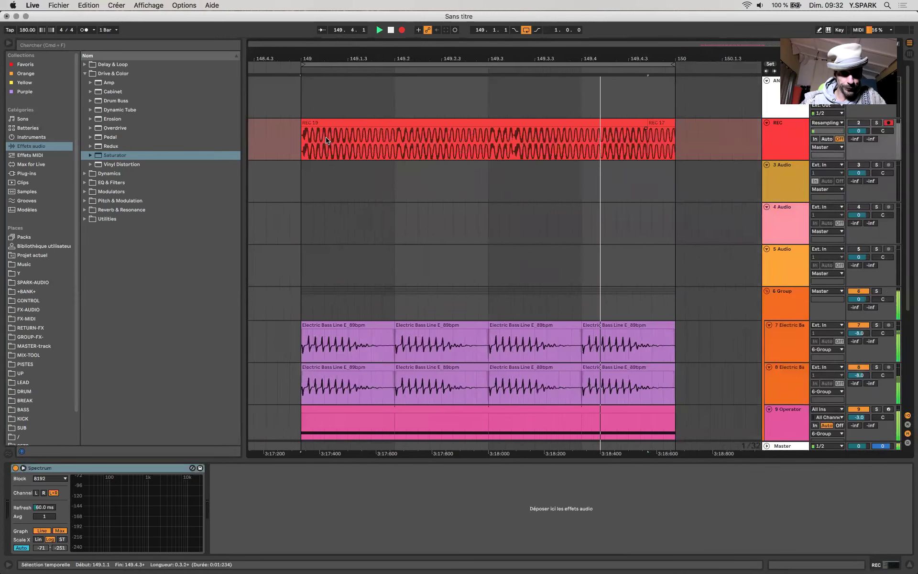
pyautogui.click(391, 30)
# Step: Examine the new REC take's waveform, from individual cycles near bar 149 to the whole loop
pyautogui.scroll(4, 306, 136)
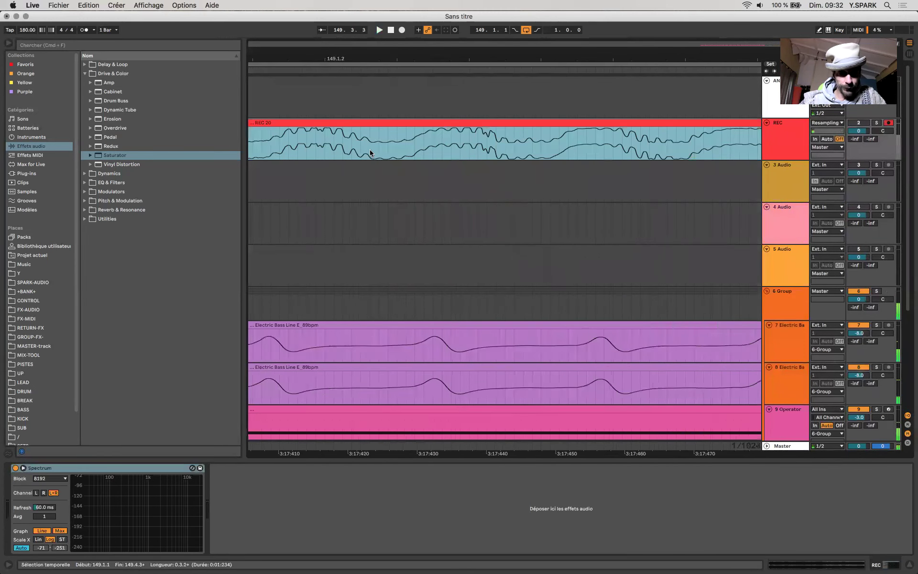
pyautogui.moveTo(451, 129); pyautogui.dragTo(514, 143)
pyautogui.moveTo(577, 148); pyautogui.dragTo(622, 148)
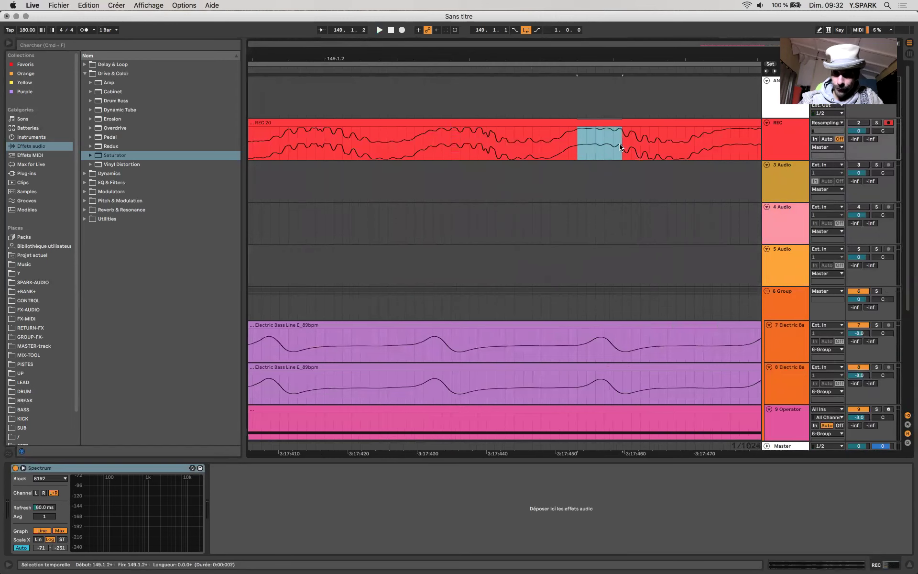
pyautogui.hscroll(5, 476, 118)
pyautogui.scroll(-1, 476, 118)
pyautogui.moveTo(477, 119); pyautogui.dragTo(677, 130)
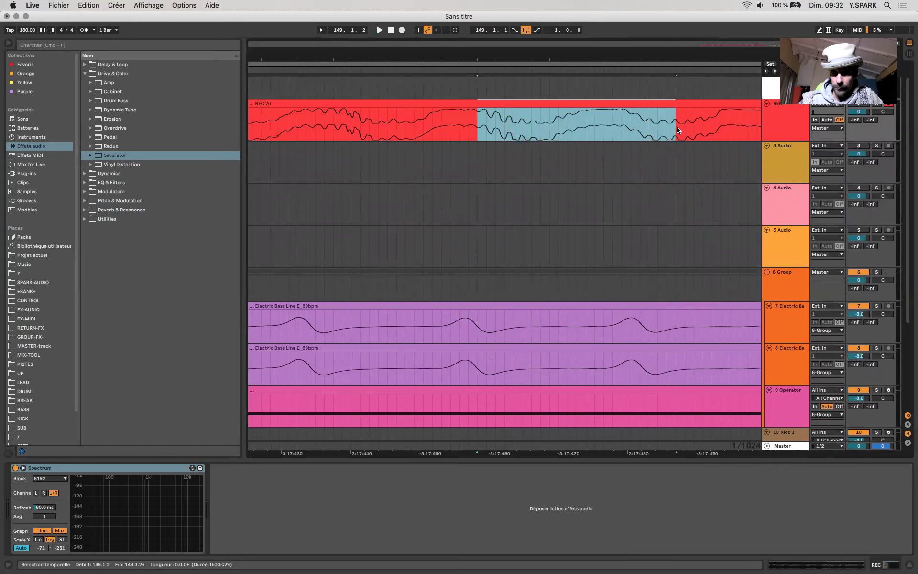
pyautogui.hscroll(8, 622, 129)
pyautogui.scroll(-5, 576, 139)
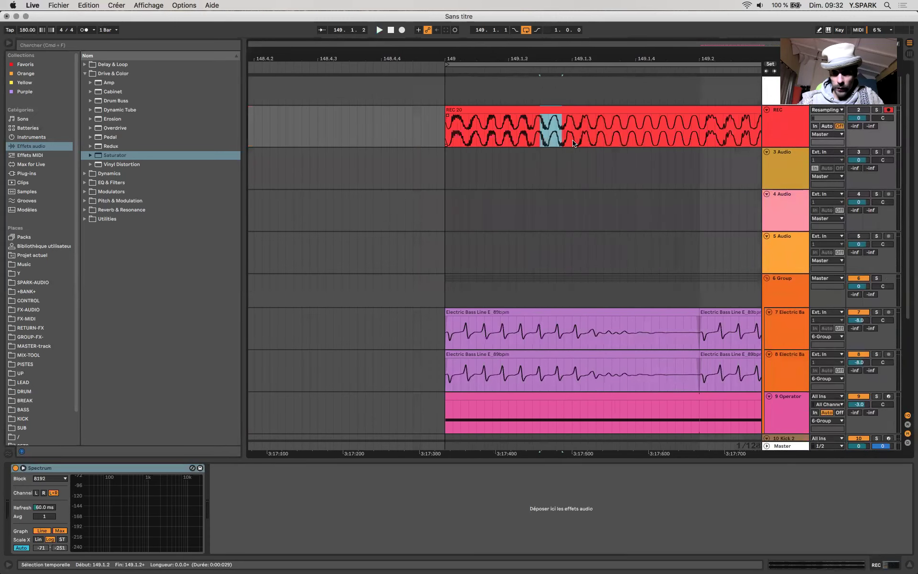
pyautogui.hscroll(4, 574, 143)
pyautogui.scroll(1, 574, 142)
pyautogui.scroll(-5, 574, 143)
pyautogui.scroll(2, 431, 143)
pyautogui.hscroll(3, 347, 146)
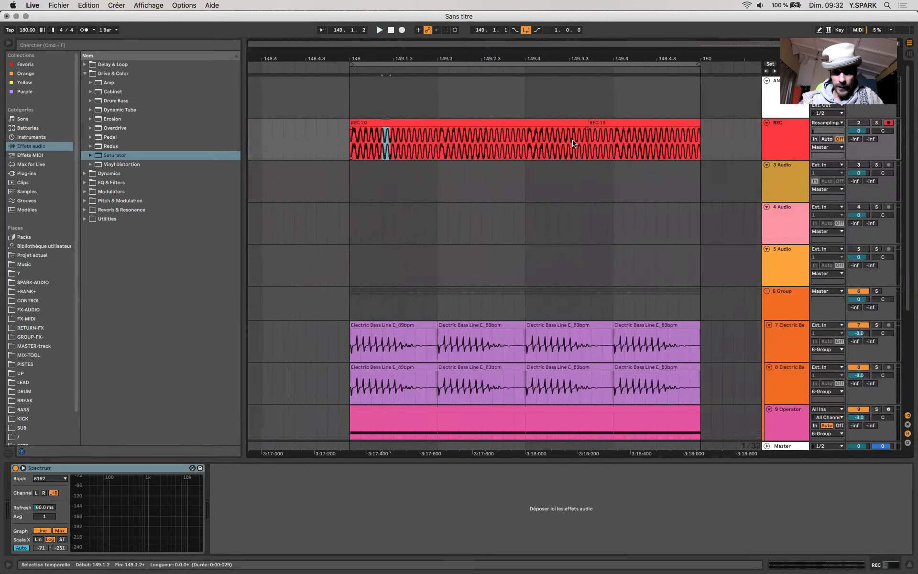
pyautogui.moveTo(314, 130)
pyautogui.mouseDown()
pyautogui.moveTo(289, 131)
pyautogui.moveTo(335, 132)
pyautogui.moveTo(311, 131)
pyautogui.mouseUp()
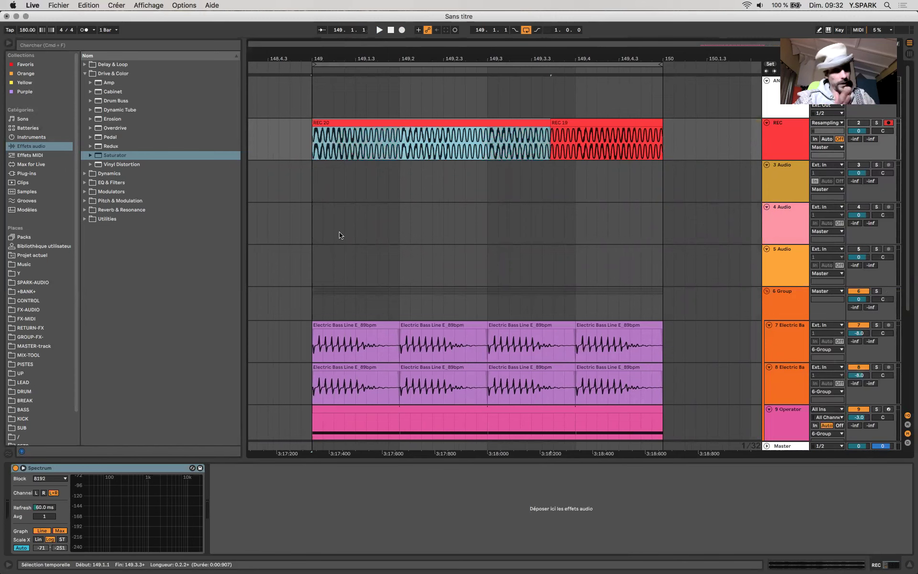
# Step: Add iZotope Ozone 8 Imager after the group's Saturator and set Band 1 Width to -100
pyautogui.click(378, 318)
pyautogui.click(42, 174)
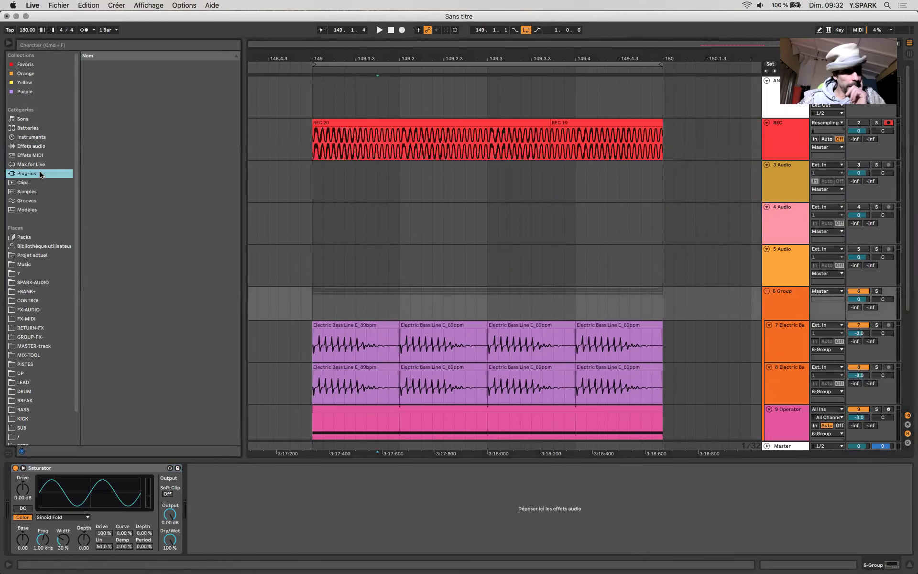
pyautogui.click(91, 177)
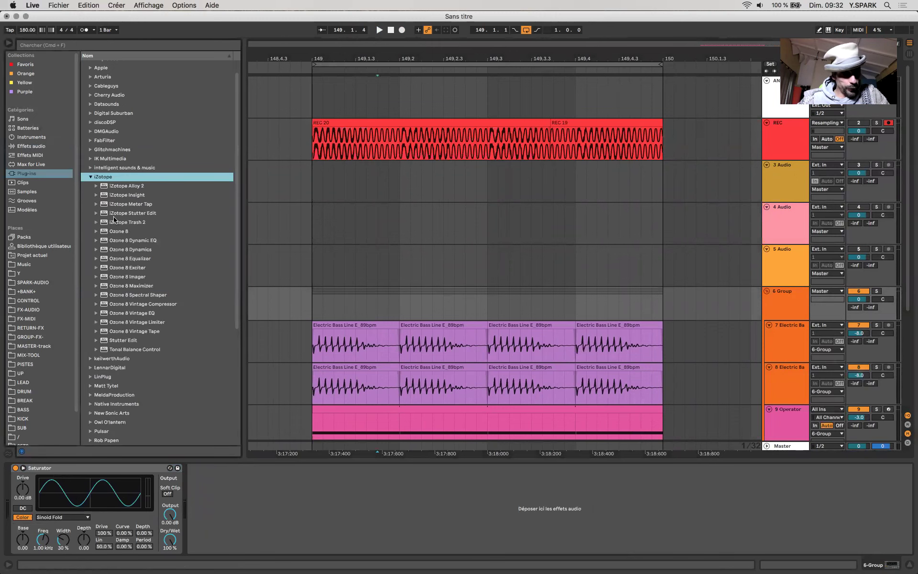
pyautogui.moveTo(124, 279); pyautogui.dragTo(211, 522)
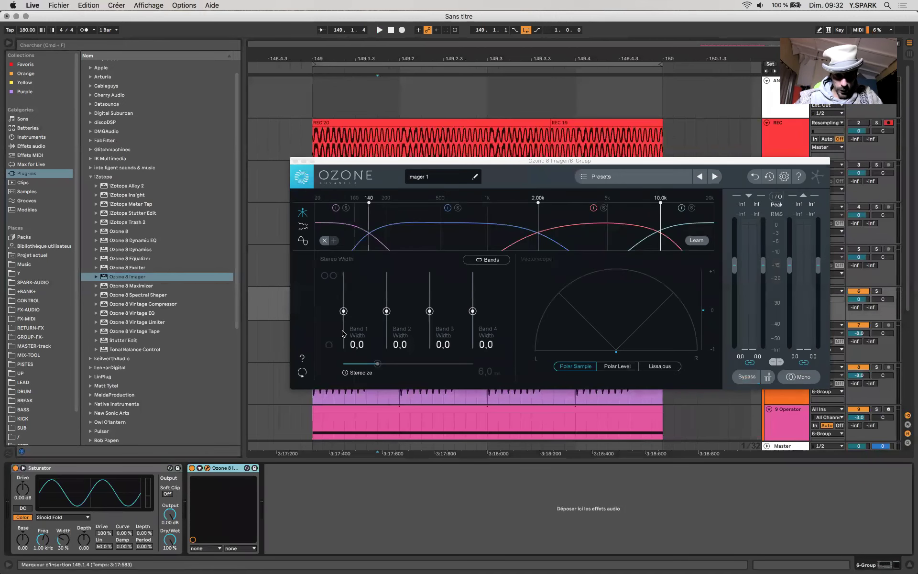
pyautogui.moveTo(343, 333); pyautogui.dragTo(343, 354)
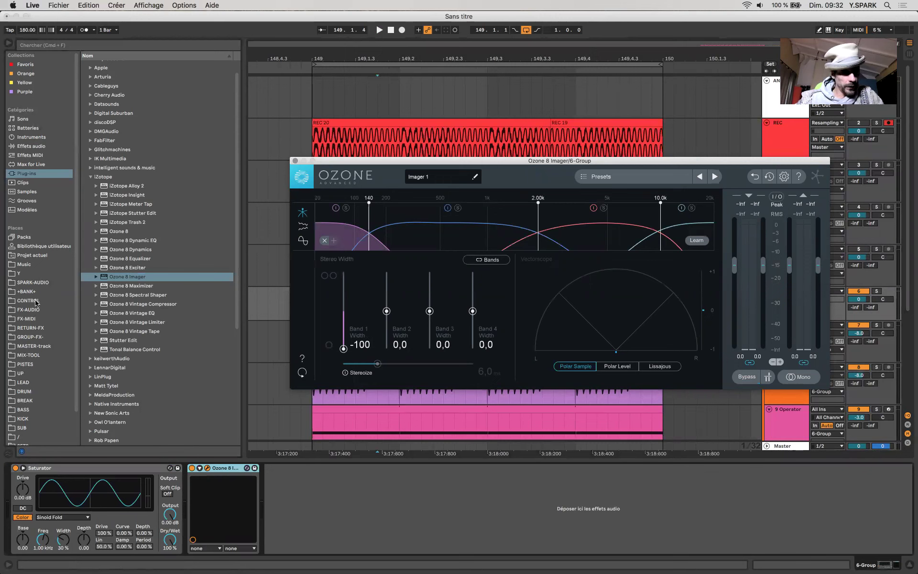
# Step: Load SPAN.adg from the CONTROL folder after the group's Imager and move its window clear of the Imager
pyautogui.click(28, 301)
pyautogui.click(109, 128)
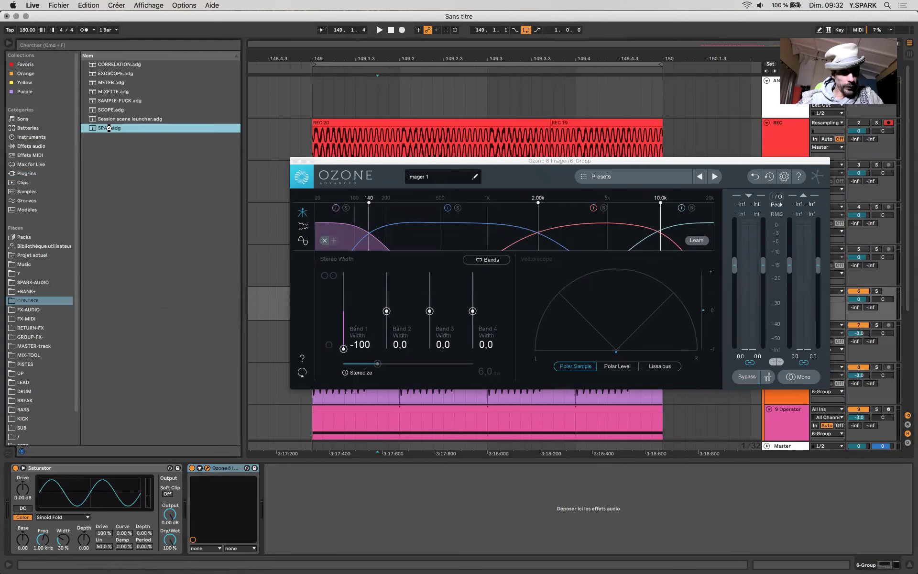
pyautogui.moveTo(327, 491); pyautogui.dragTo(320, 484)
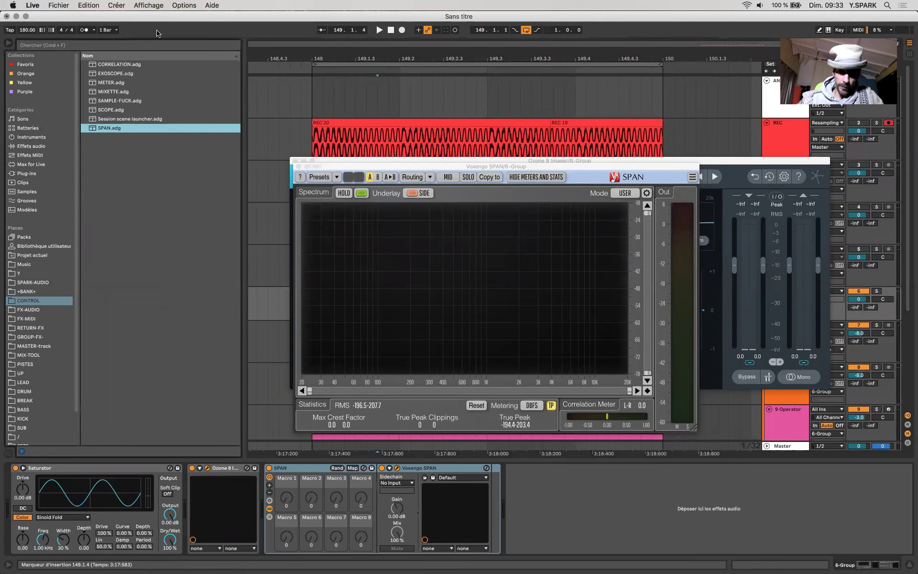
pyautogui.moveTo(383, 166); pyautogui.dragTo(130, 18)
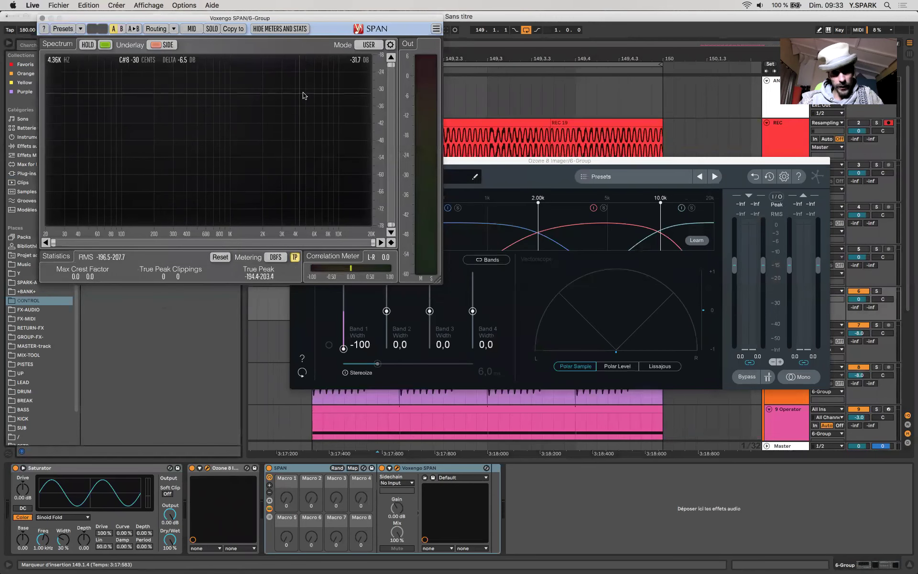
# Step: Reposition the Ozone Imager window below SPAN and widen Band 2 to 100 during playback
pyautogui.click(354, 294)
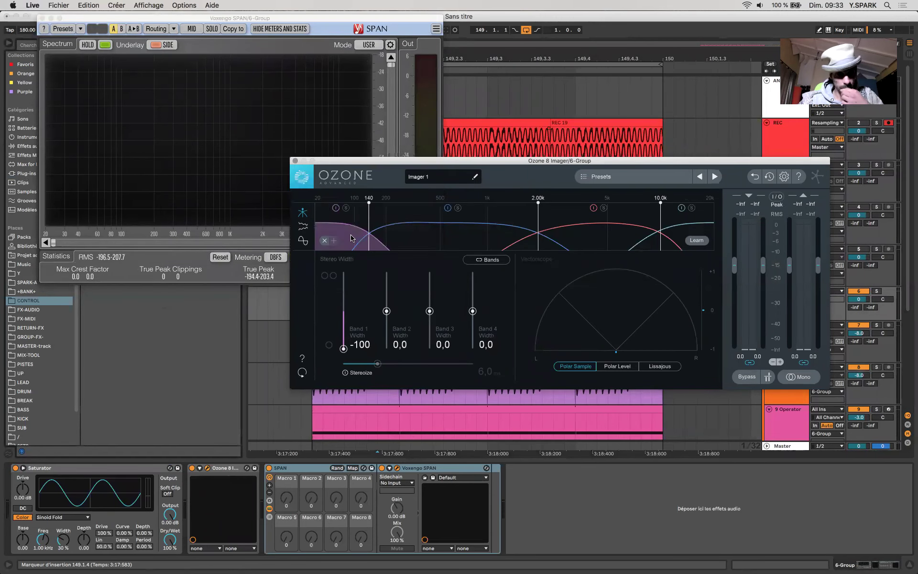
pyautogui.moveTo(421, 165); pyautogui.dragTo(422, 274)
pyautogui.moveTo(388, 423)
pyautogui.mouseDown()
pyautogui.moveTo(387, 381)
pyautogui.moveTo(388, 407)
pyautogui.mouseUp()
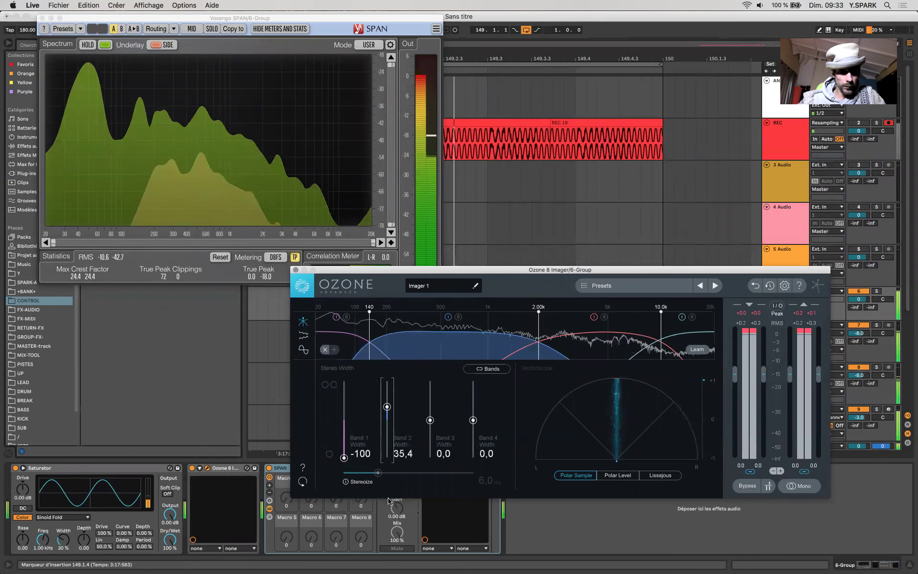
pyautogui.moveTo(388, 500); pyautogui.dragTo(387, 382)
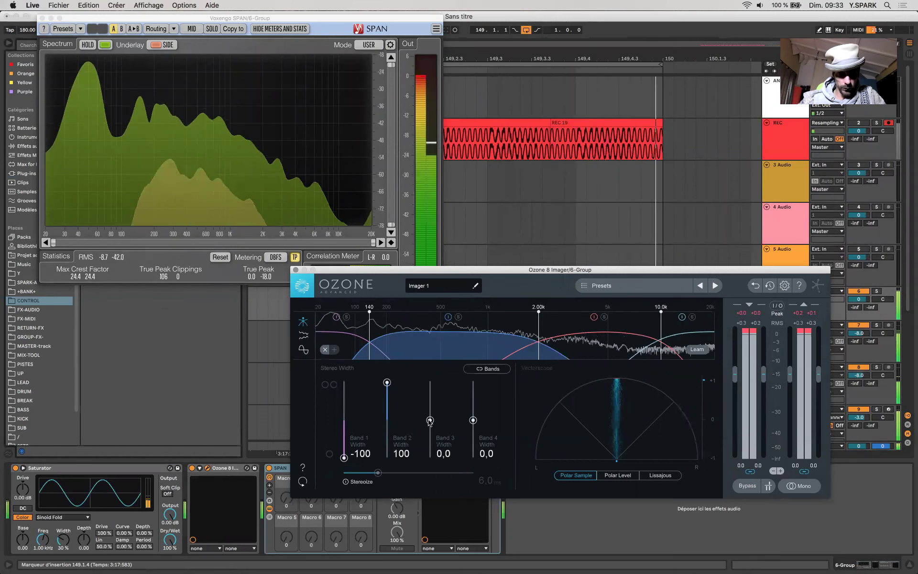
# Step: Widen the Imager's Bands 3 and 4 to 100, set the crossovers to 235 Hz and 5.47 kHz, and close both plugin windows
pyautogui.moveTo(430, 421); pyautogui.dragTo(430, 382)
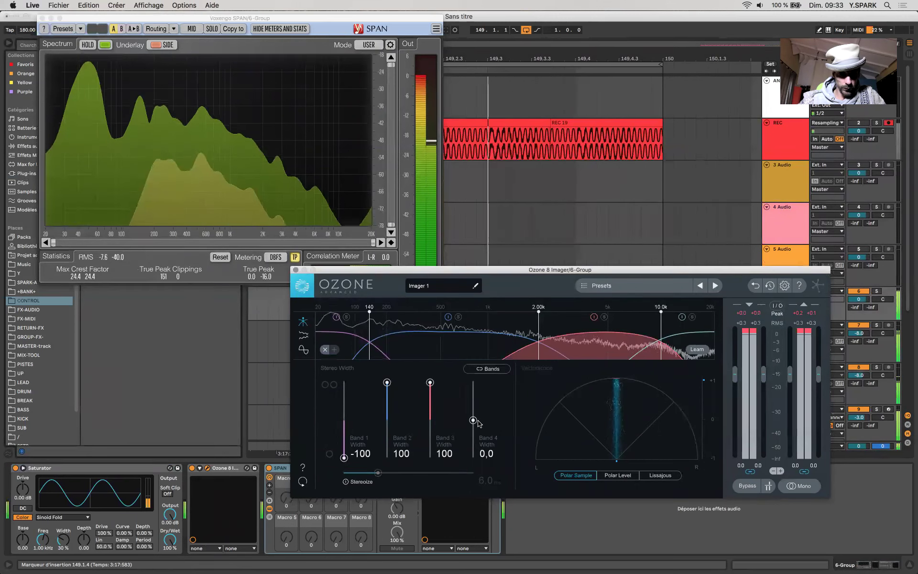
pyautogui.moveTo(473, 420); pyautogui.dragTo(473, 383)
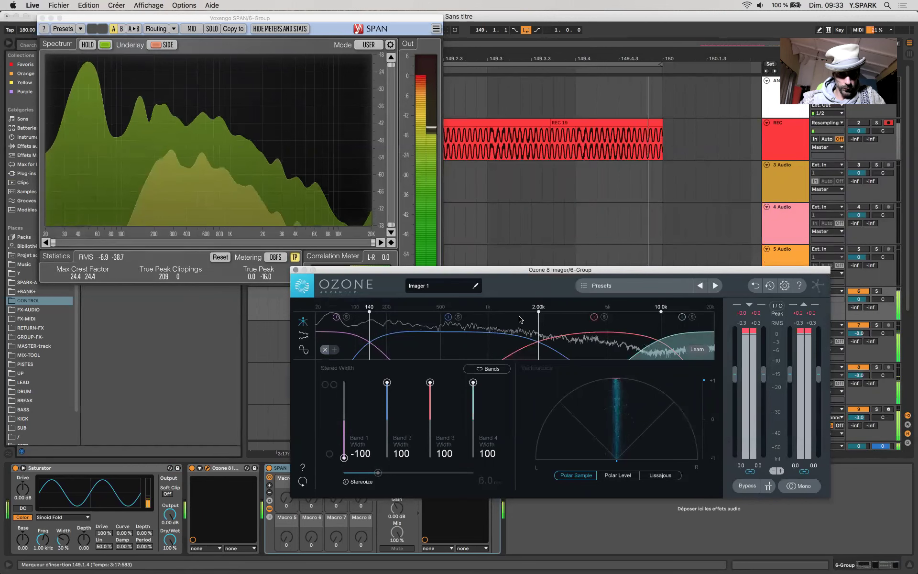
pyautogui.moveTo(538, 330)
pyautogui.mouseDown()
pyautogui.moveTo(574, 330)
pyautogui.moveTo(614, 312)
pyautogui.mouseUp()
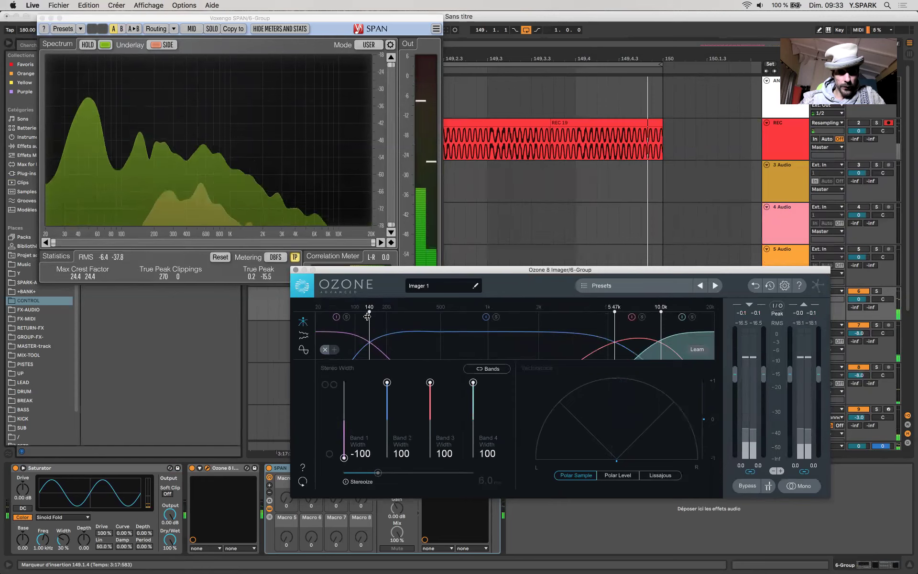
pyautogui.moveTo(367, 316); pyautogui.dragTo(395, 316)
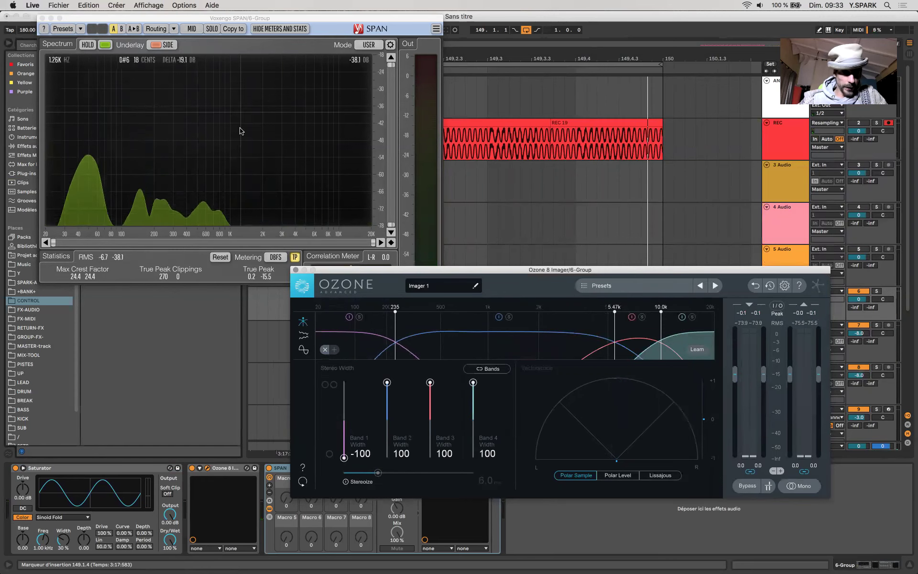
pyautogui.click(42, 19)
pyautogui.click(296, 270)
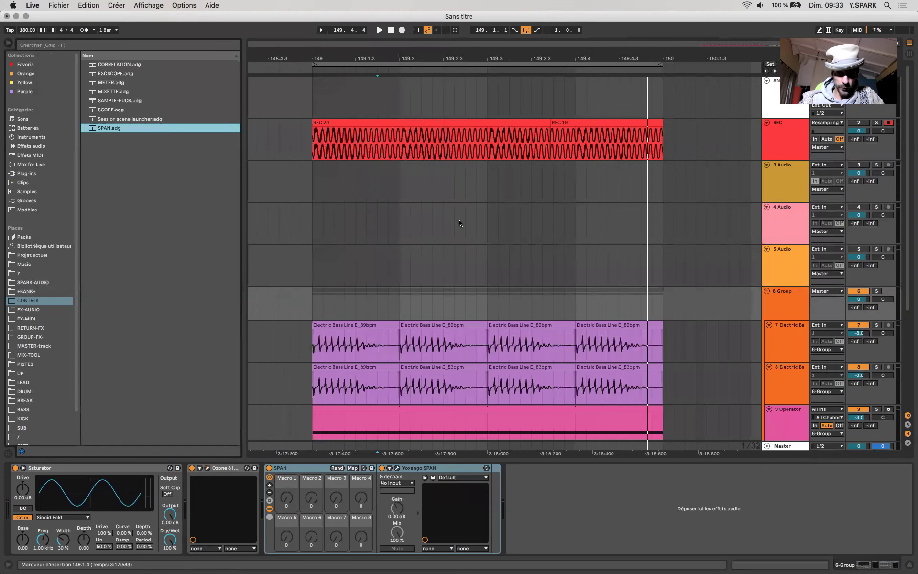
# Step: Record a new resampled take of the bass group on the REC track from bar 149 and examine its opening waveform
pyautogui.click(346, 120)
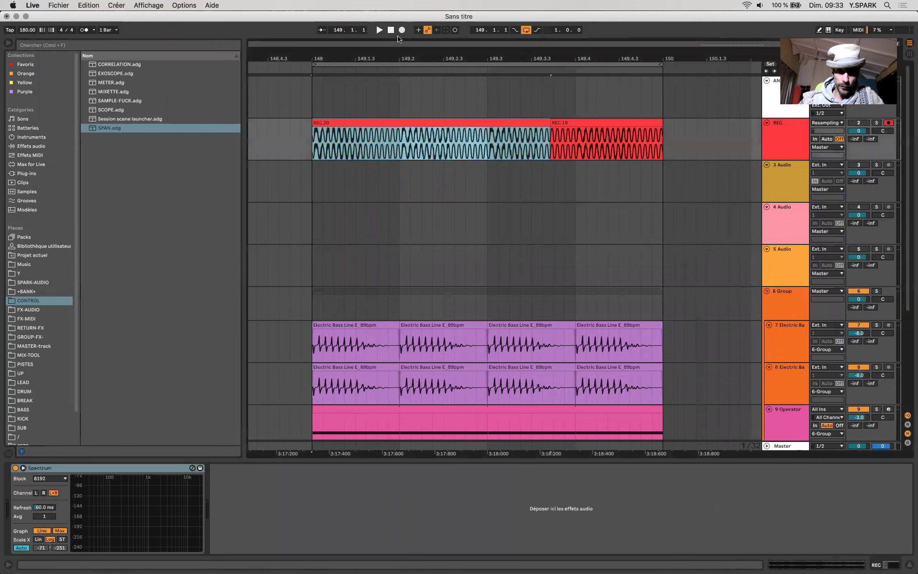
pyautogui.click(402, 30)
pyautogui.press('space')
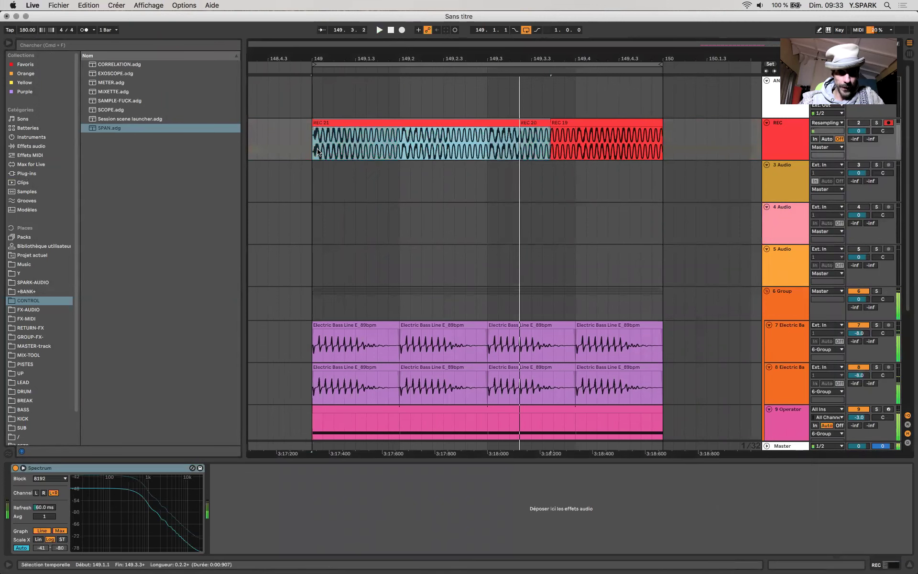
pyautogui.press('+')
pyautogui.press('+')
pyautogui.press('+')
pyautogui.press('-')
pyautogui.press('-')
pyautogui.press('-')
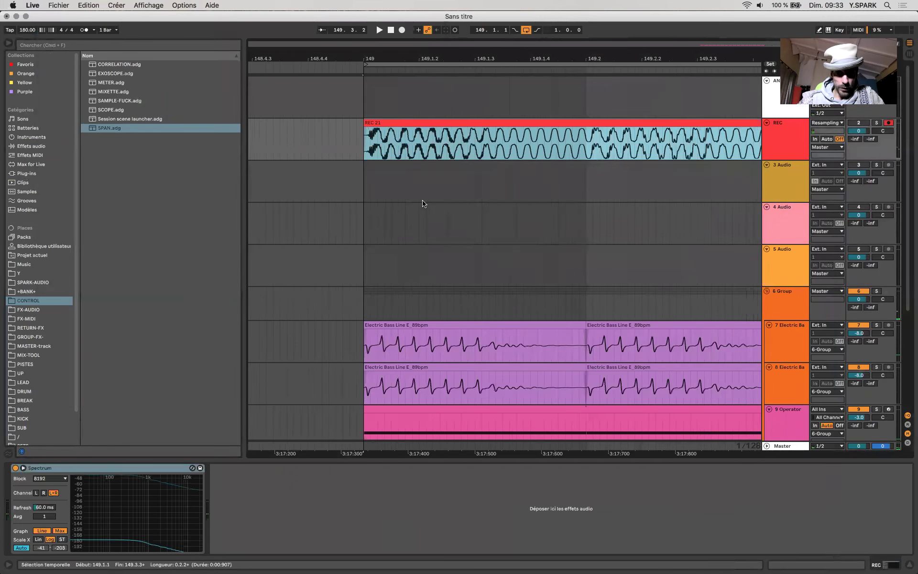
pyautogui.click(403, 127)
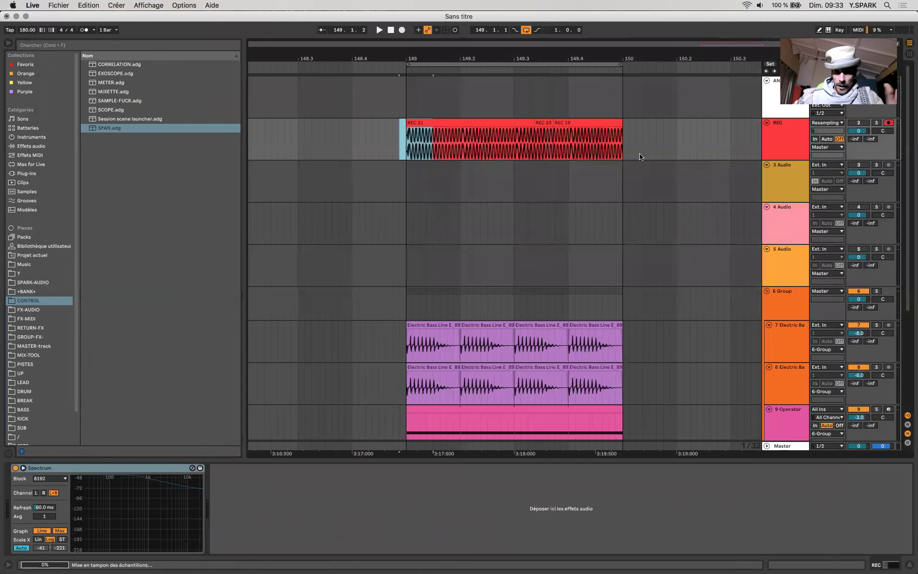
pyautogui.keyDown('shift'); pyautogui.click(641, 155); pyautogui.keyUp('shift')
pyautogui.press('Delete')
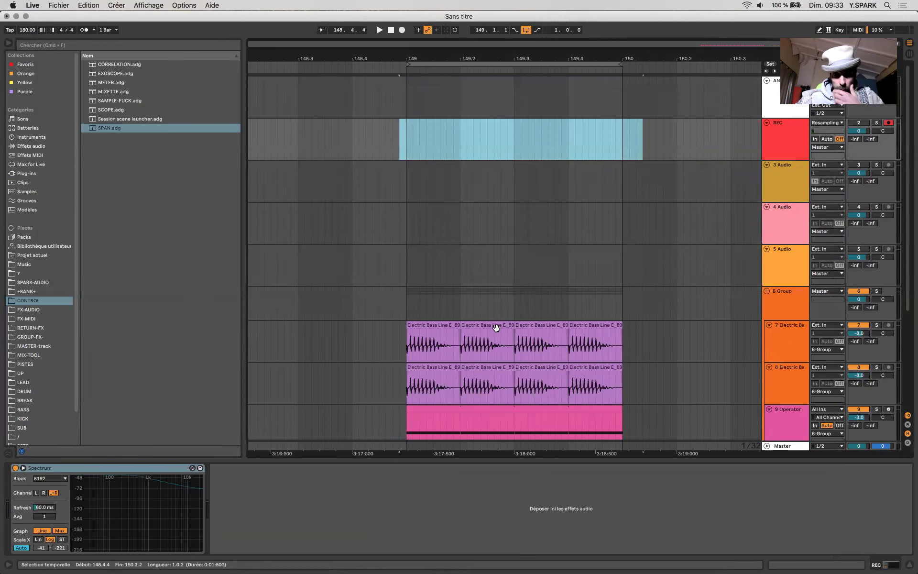
pyautogui.press('super+z')
# Step: Copy the REC 21 clip onto the 12 Audio track at bar 133, below the Kick 2 pattern
pyautogui.click(418, 120)
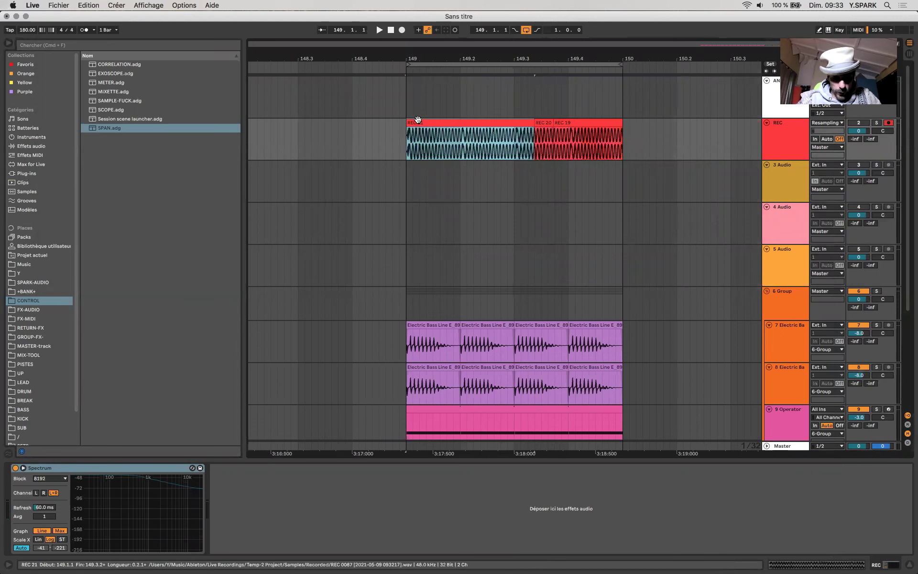
pyautogui.press('-')
pyautogui.press('-')
pyautogui.press('-')
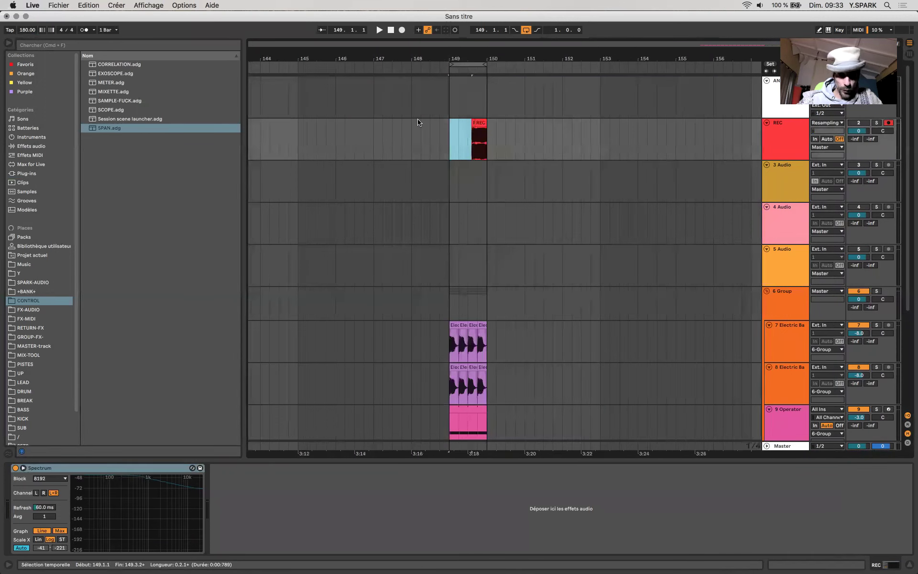
pyautogui.scroll(-5, 349, 313)
pyautogui.hscroll(-10, 349, 313)
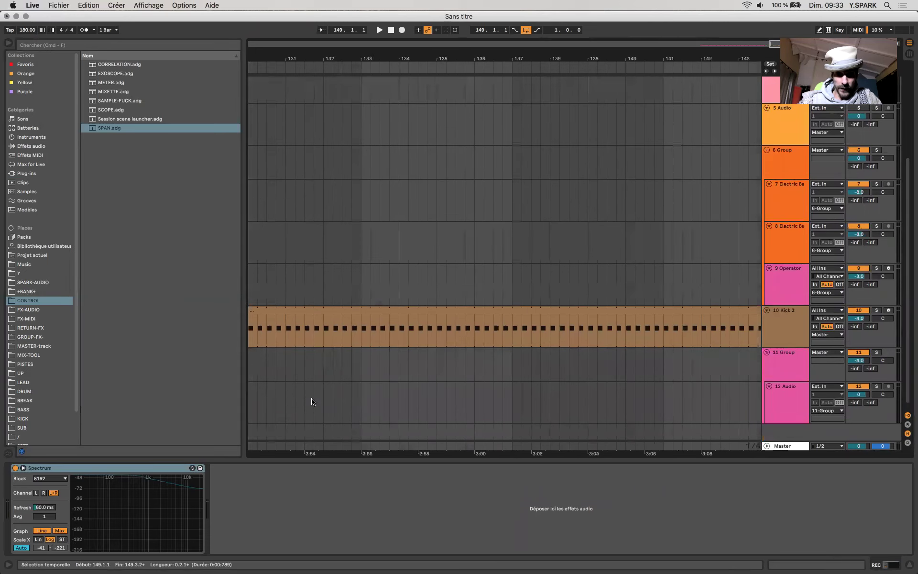
pyautogui.moveTo(446, 403); pyautogui.dragTo(381, 400)
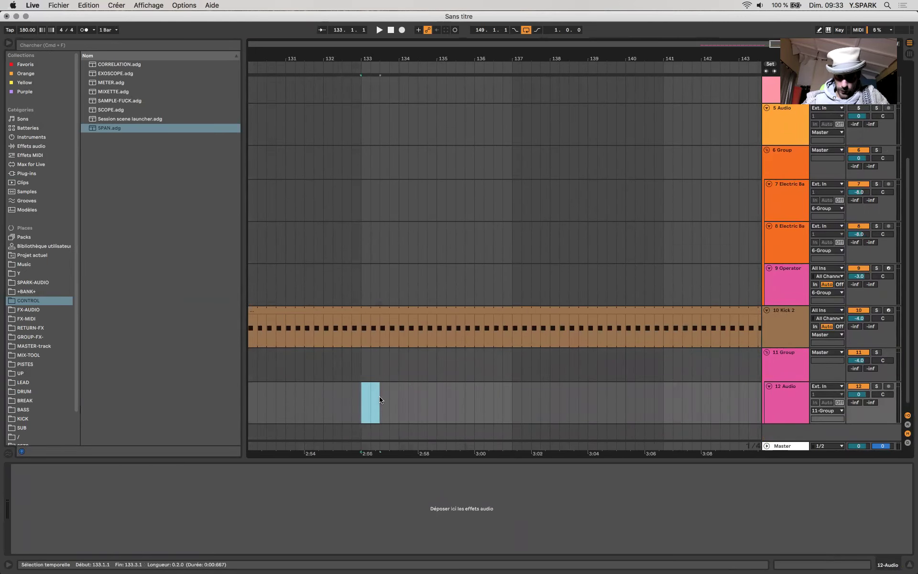
pyautogui.press('F9')
pyautogui.scroll(5, 374, 393)
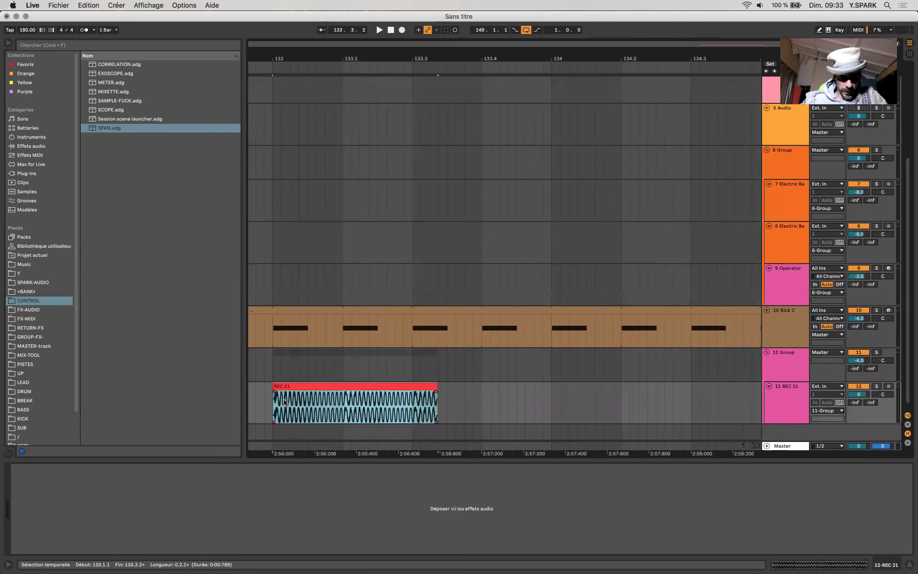
pyautogui.scroll(5, 285, 403)
pyautogui.scroll(-6, 337, 383)
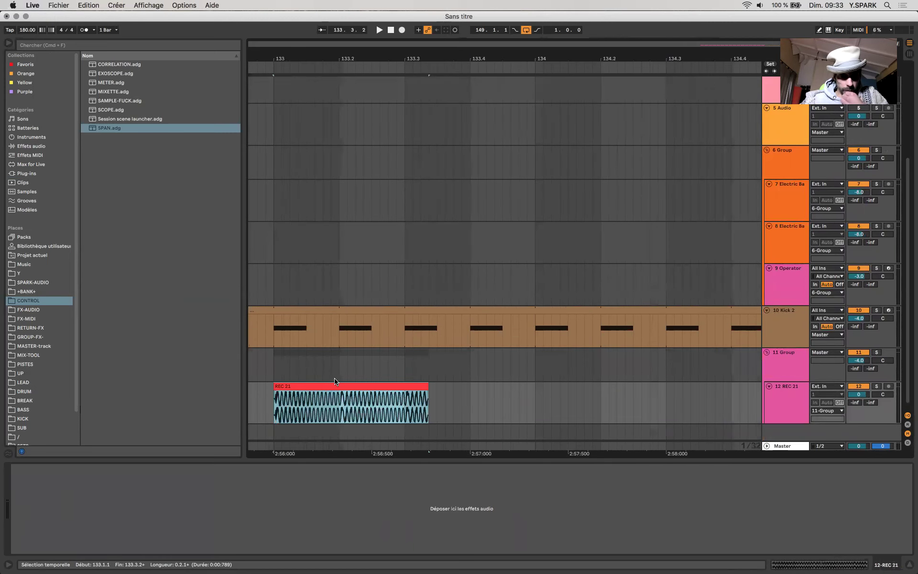
# Step: Solo Kick 2 and resample its pattern onto the REC track from bar 133
pyautogui.click(878, 312)
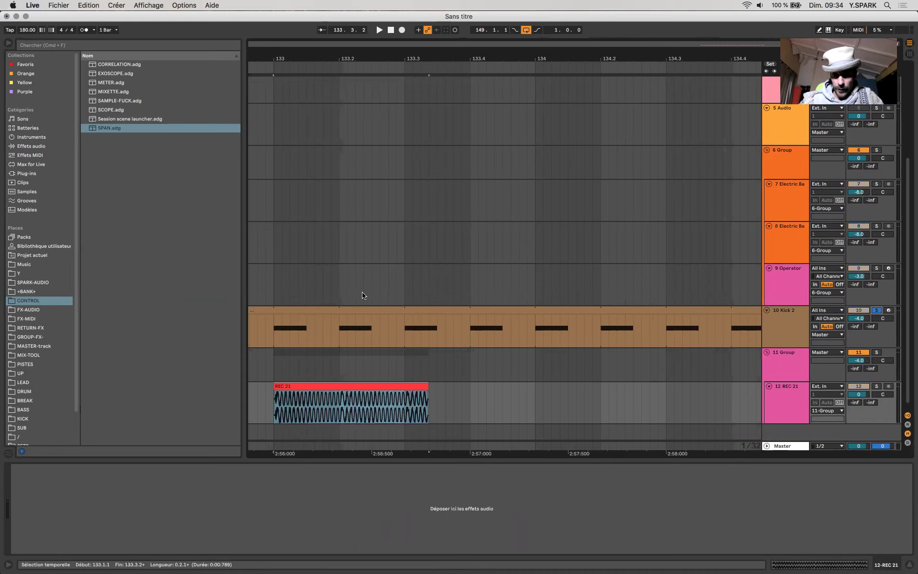
pyautogui.scroll(-5, 362, 295)
pyautogui.scroll(3, 362, 295)
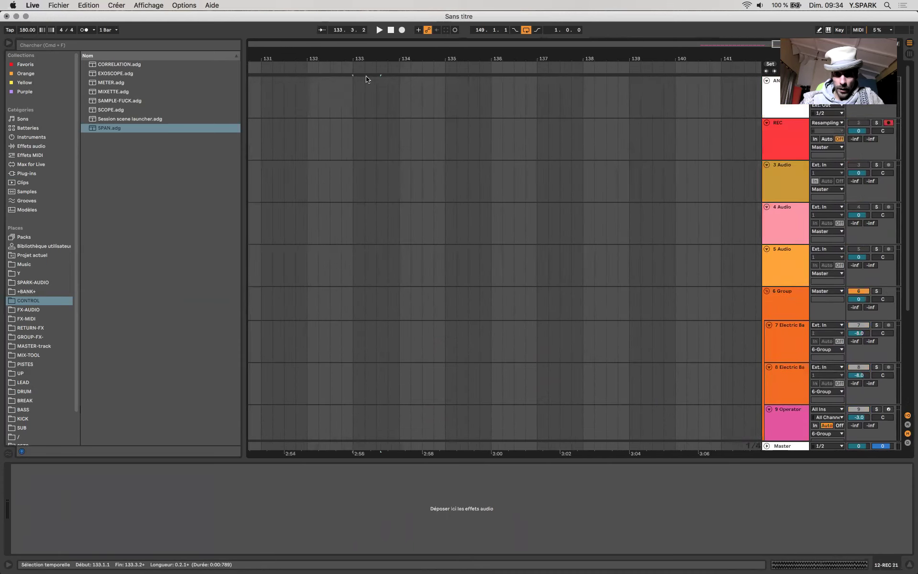
pyautogui.click(402, 30)
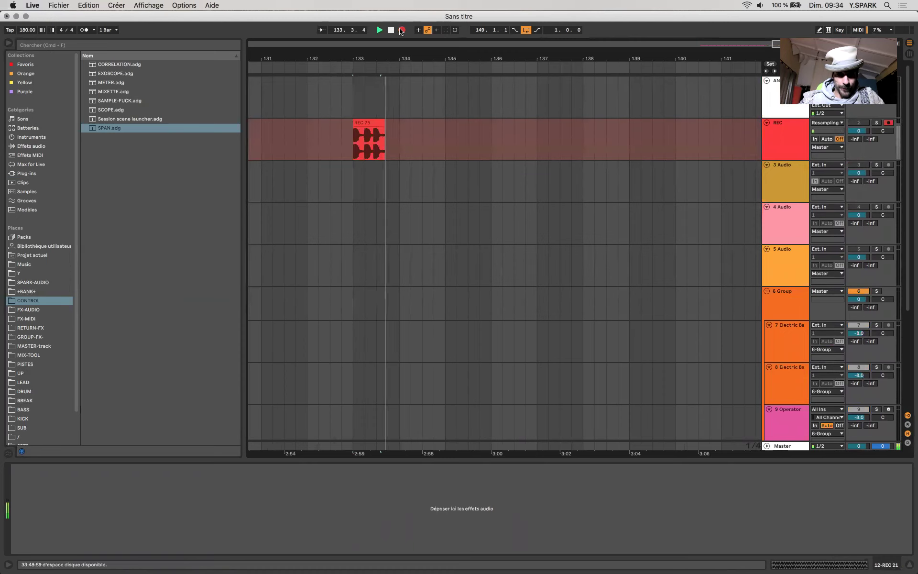
pyautogui.press('space')
# Step: Copy the REC 75 kick take, add two audio tracks, take the lower one out of the group and move REC 21 onto it
pyautogui.click(366, 129)
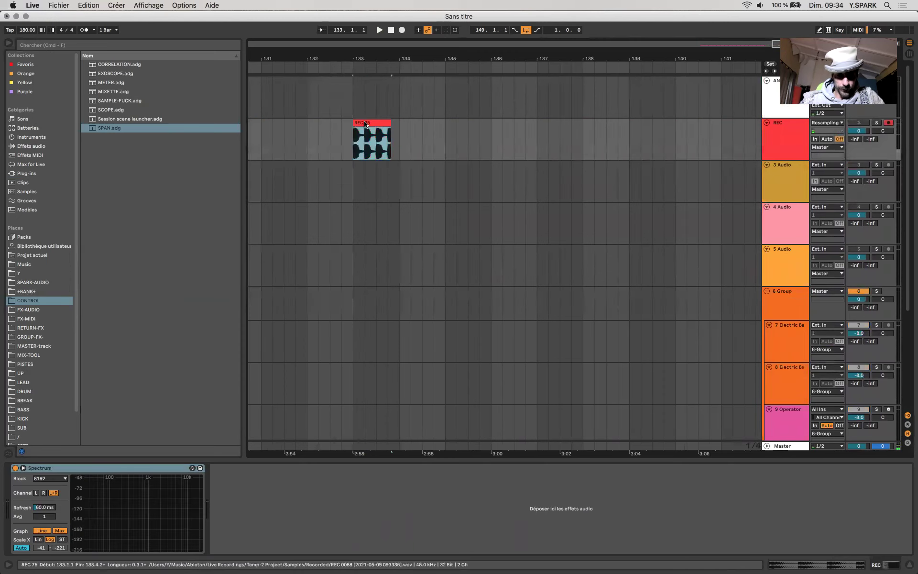
pyautogui.scroll(-3, 441, 403)
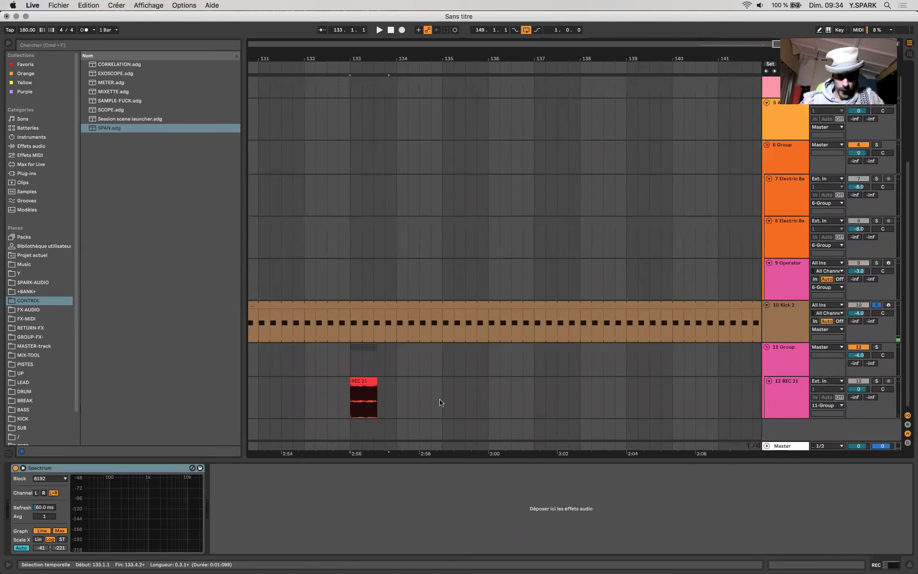
pyautogui.click(782, 396)
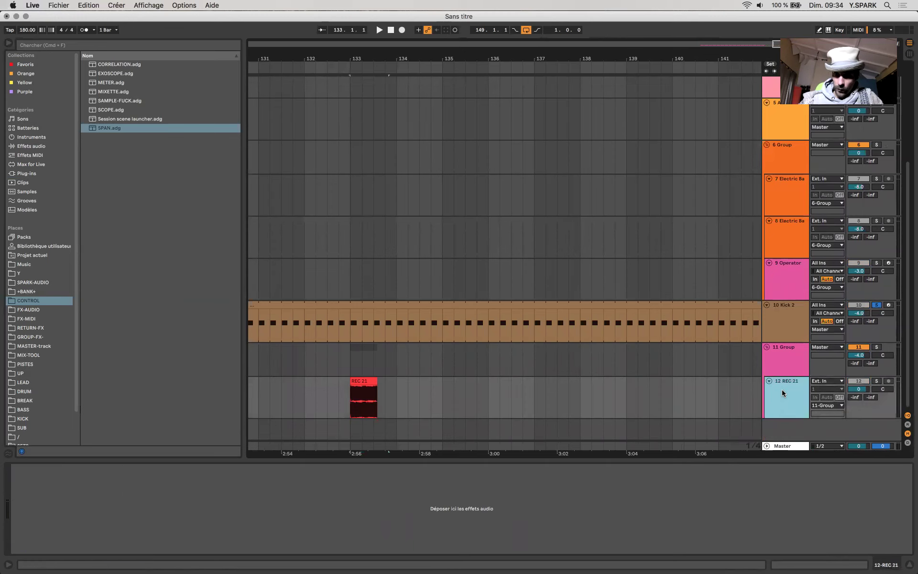
pyautogui.press('super+t')
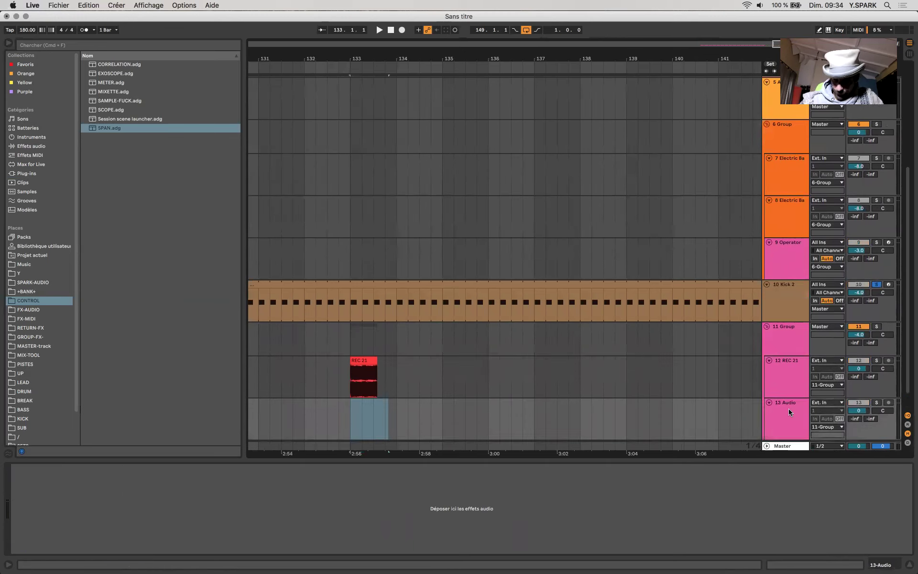
pyautogui.press('super+t')
pyautogui.moveTo(789, 413); pyautogui.dragTo(730, 427)
pyautogui.moveTo(361, 297); pyautogui.dragTo(362, 412)
# Step: Add another audio track below REC 21 and paste the REC 75 kick take there at bar 133
pyautogui.click(794, 403)
pyautogui.press('super+t')
pyautogui.press('super+v')
pyautogui.press('z')
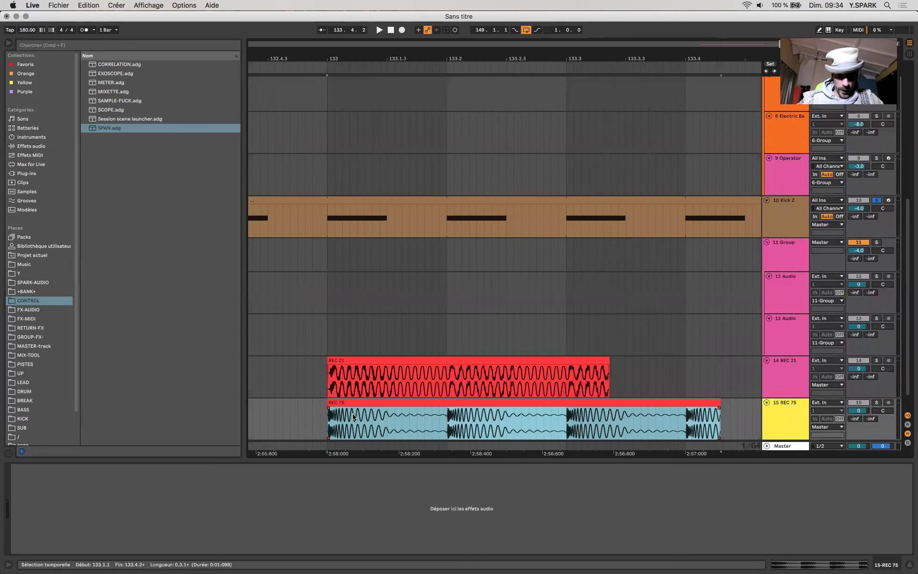
# Step: Hide the browser and compare the REC 21 and REC 75 waveforms at the start of bar 133
pyautogui.scroll(3, 333, 395)
pyautogui.scroll(-4, 334, 395)
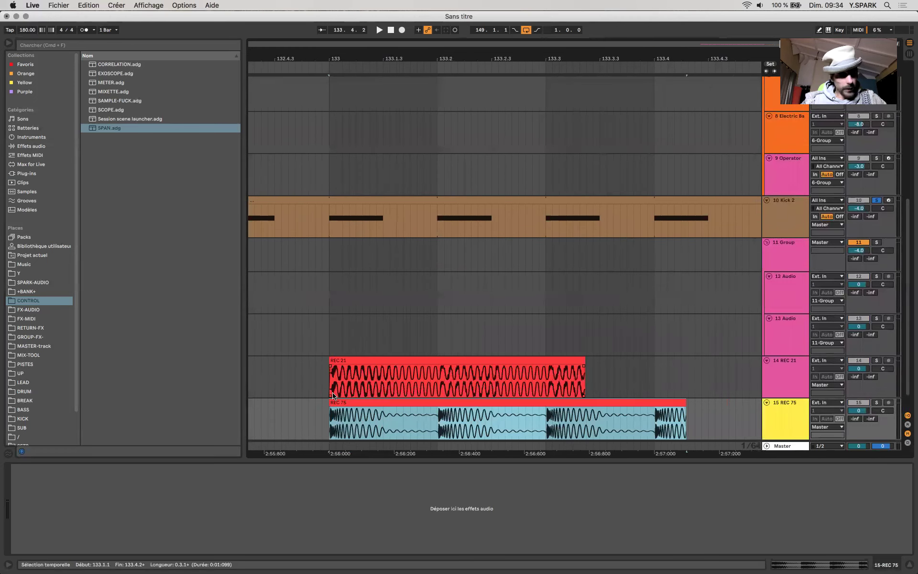
pyautogui.click(10, 45)
pyautogui.click(156, 403)
pyautogui.press('z')
pyautogui.scroll(2, 156, 403)
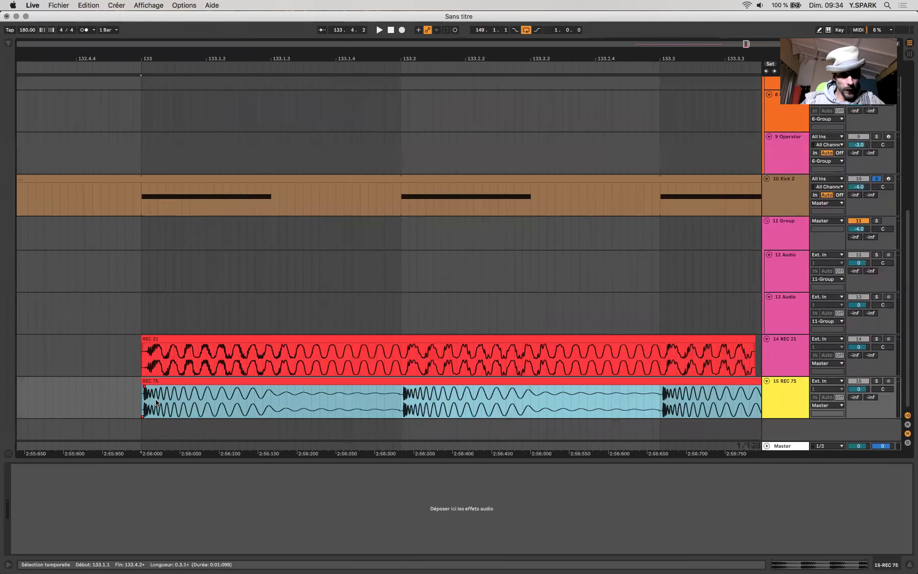
pyautogui.scroll(2, 145, 380)
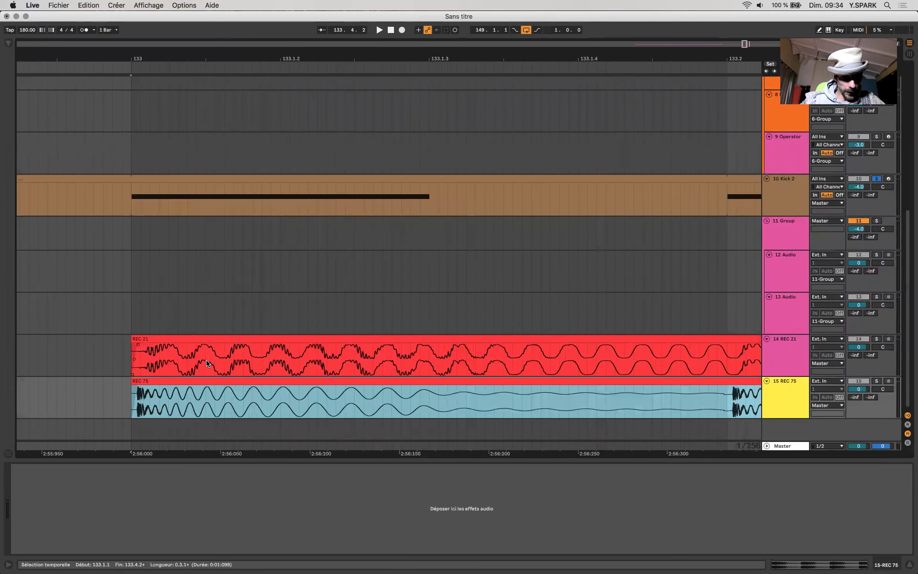
pyautogui.scroll(2, 215, 365)
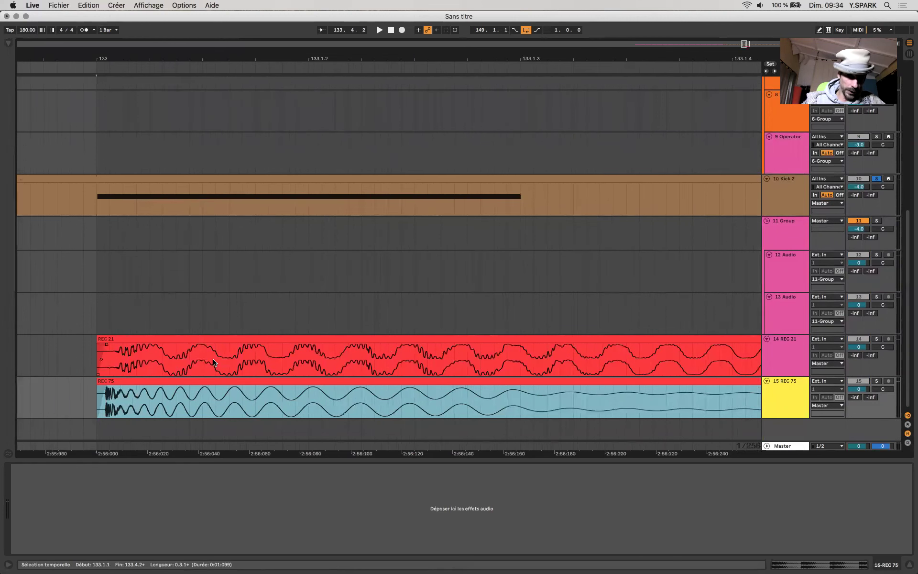
# Step: Trim the opening off the REC 21 clip so it starts just before 133.1.2
pyautogui.moveTo(135, 355); pyautogui.dragTo(736, 354)
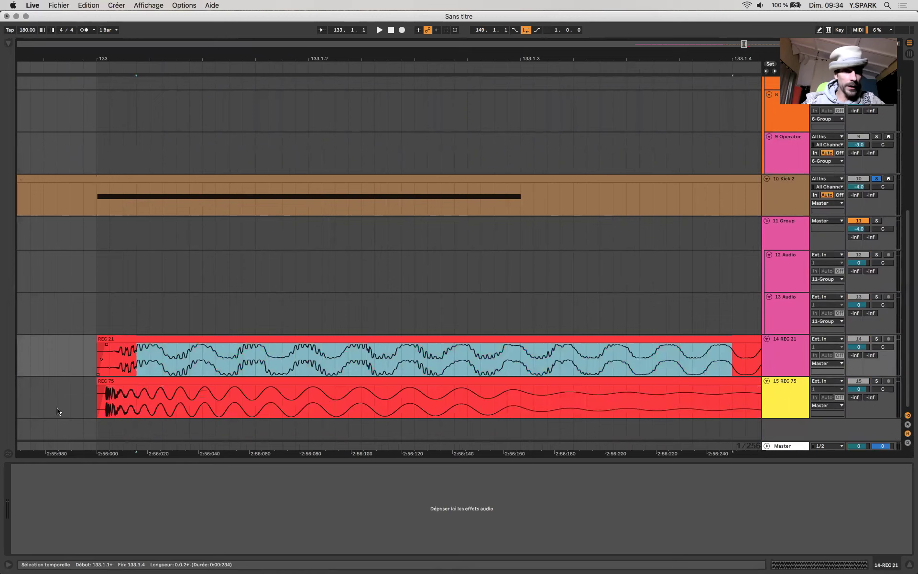
pyautogui.scroll(-5, 58, 411)
pyautogui.moveTo(65, 352); pyautogui.dragTo(76, 358)
# Step: Delete REC 75 between 133.1.2 and 133.2.1, fade out the remaining first kick and fade in the start of REC 21
pyautogui.click(158, 405)
pyautogui.click(212, 407)
pyautogui.moveTo(142, 406); pyautogui.dragTo(122, 405)
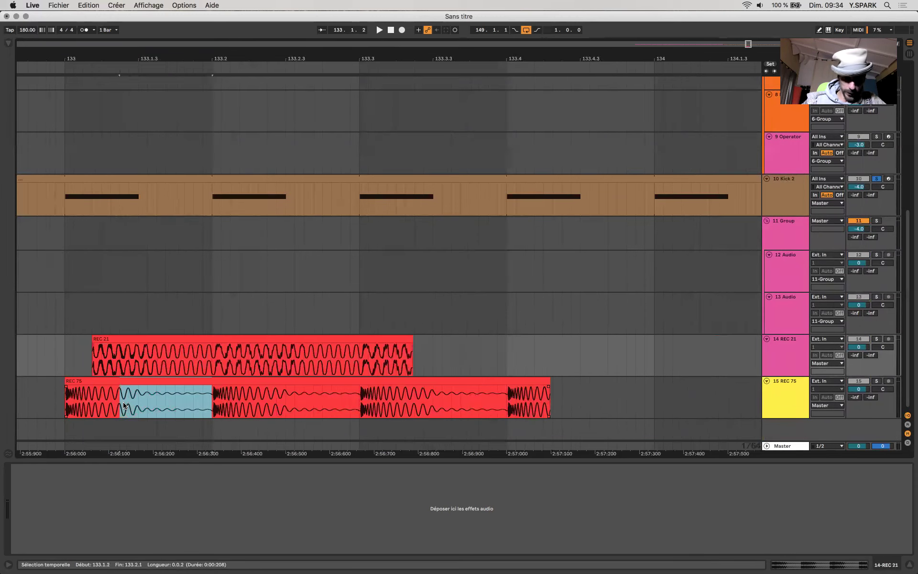
pyautogui.press('Delete')
pyautogui.moveTo(97, 346)
pyautogui.mouseDown()
pyautogui.moveTo(115, 349)
pyautogui.moveTo(95, 387)
pyautogui.mouseUp()
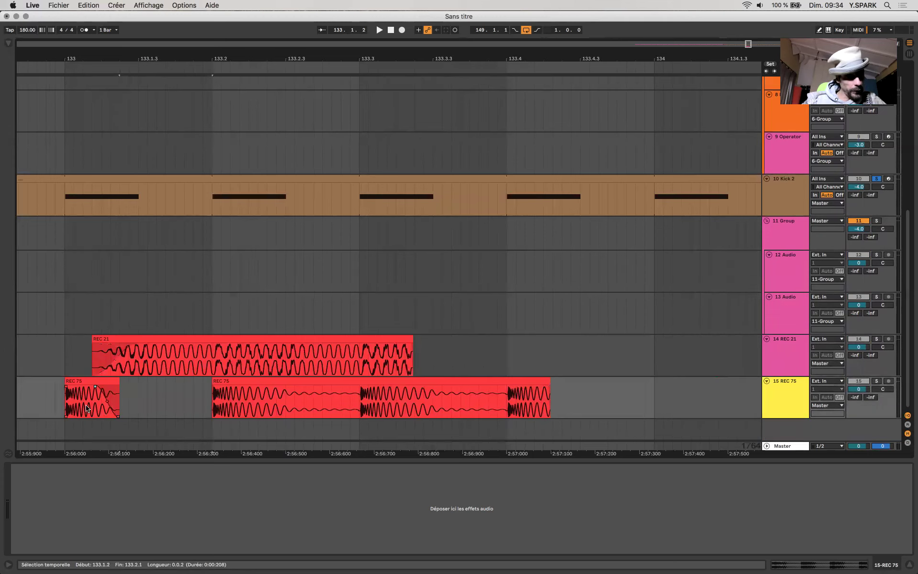
# Step: Set the loop to the single beat from 133.1.1 to 133.2.1
pyautogui.click(68, 404)
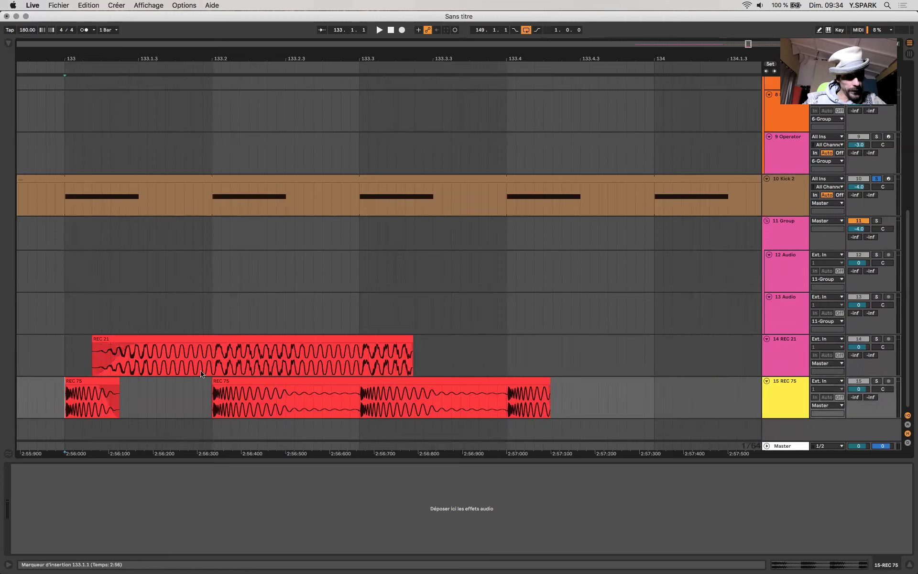
pyautogui.keyDown('shift'); pyautogui.click(68, 404); pyautogui.keyUp('shift')
pyautogui.press('super+l')
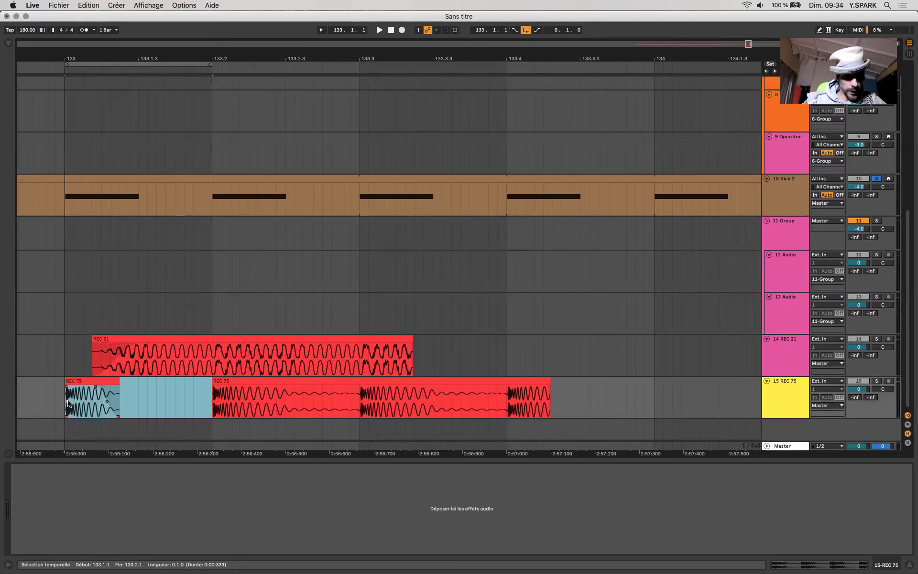
# Step: Take Kick 2 out of solo, solo the REC 21 and REC 75 tracks together and play the one-beat loop
pyautogui.click(878, 179)
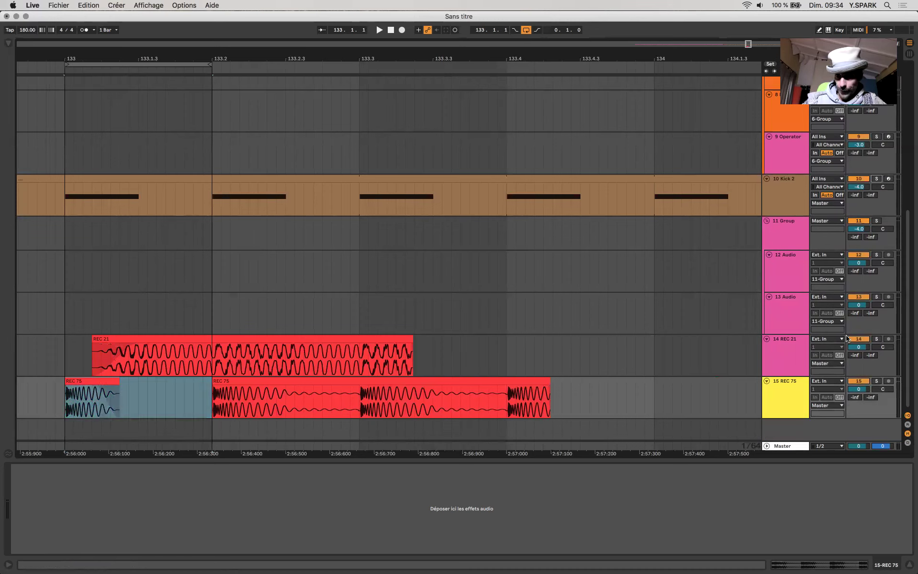
pyautogui.click(802, 368)
pyautogui.keyDown('shift'); pyautogui.click(798, 396); pyautogui.keyUp('shift')
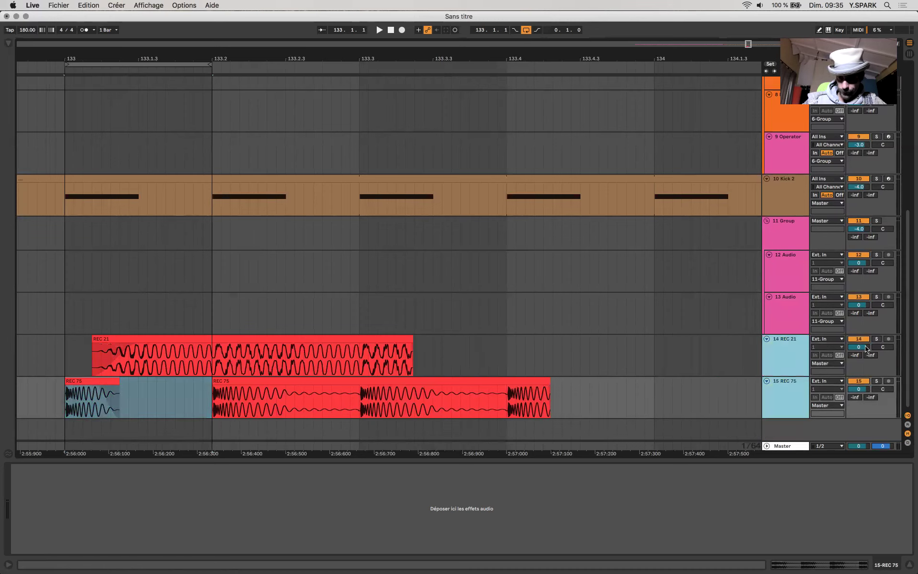
pyautogui.click(876, 339)
pyautogui.press('space')
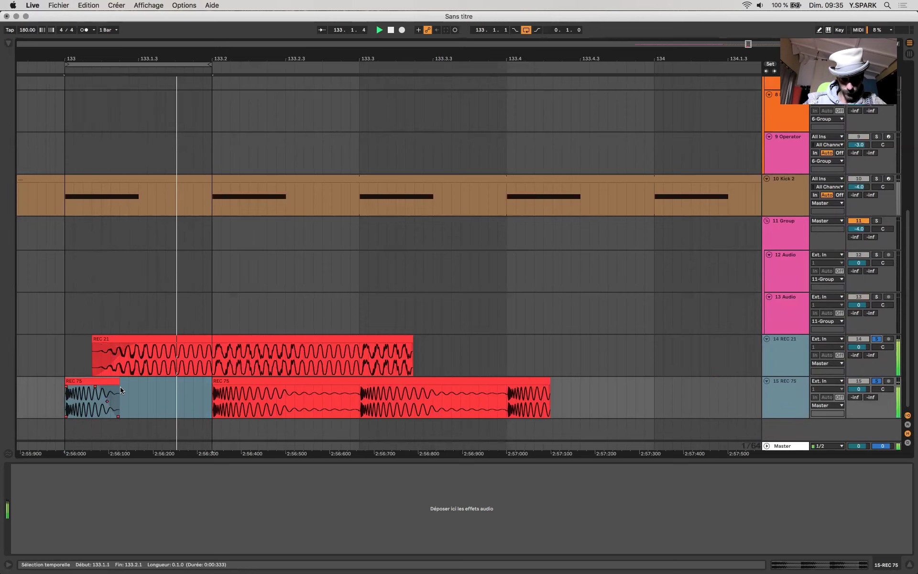
# Step: Resample the soloed loop onto the REC track and inspect the waveform where the kick meets the bass
pyautogui.scroll(10, 120, 383)
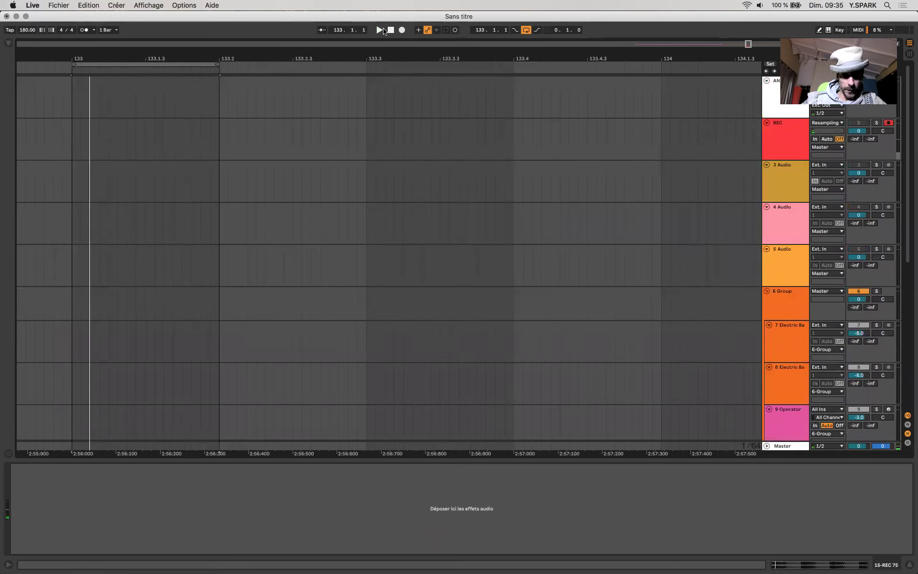
pyautogui.click(402, 29)
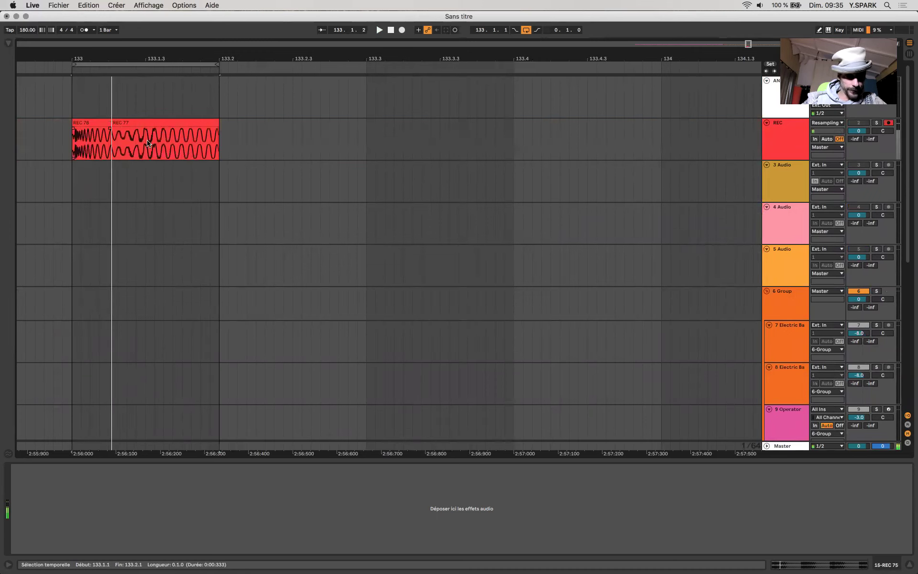
pyautogui.click(112, 160)
pyautogui.press('+')
pyautogui.press('+')
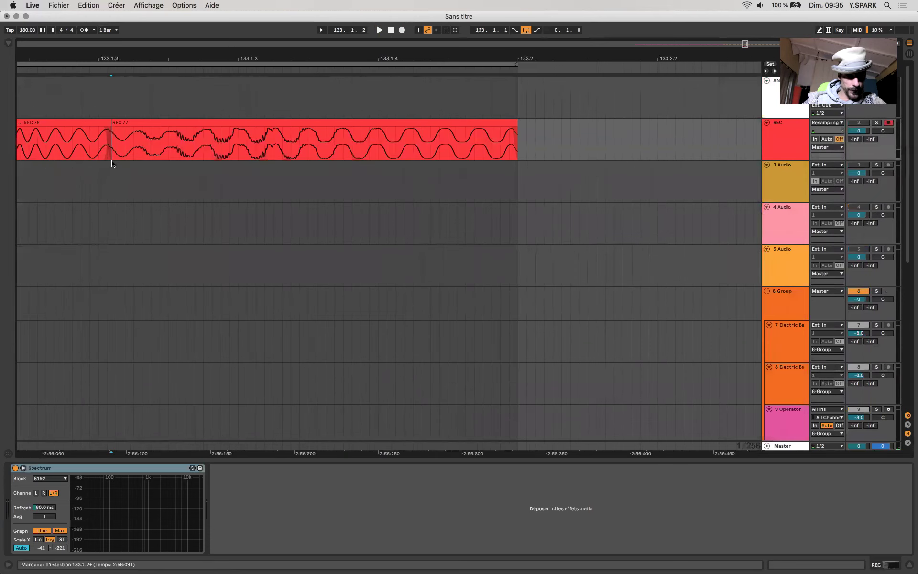
pyautogui.press('-')
pyautogui.press('-')
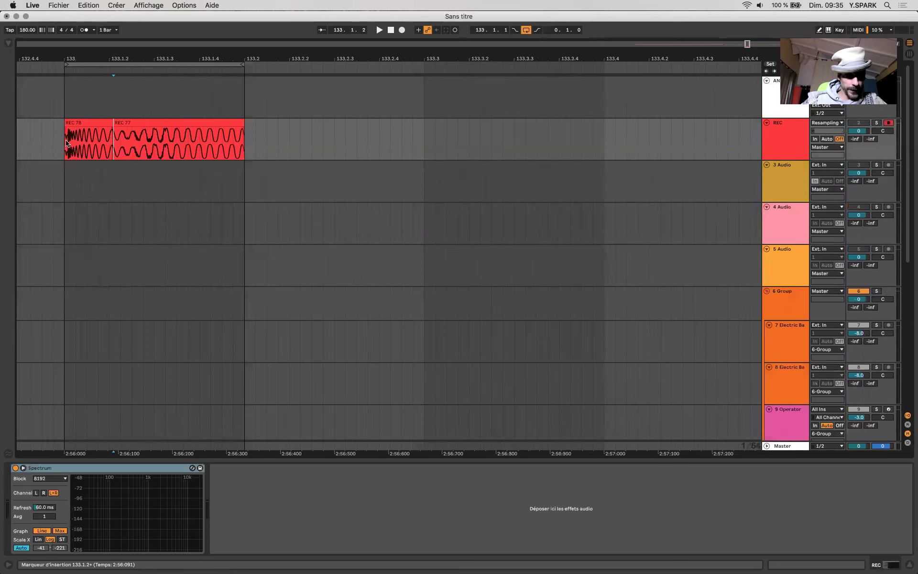
# Step: Delete the test takes from the REC track
pyautogui.moveTo(65, 144); pyautogui.dragTo(327, 142)
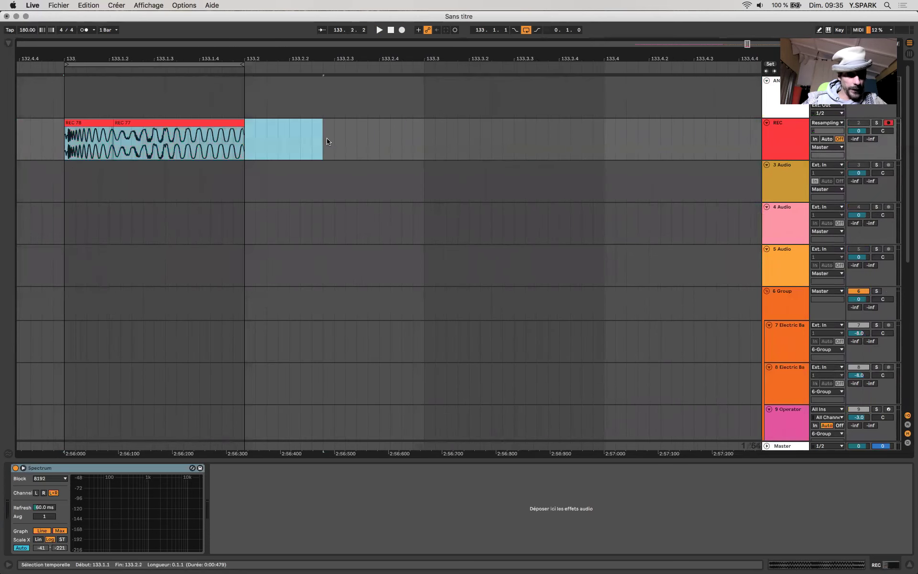
pyautogui.click(82, 122)
pyautogui.press('Delete')
# Step: Extend the start of the REC 21 clip back to 133.1.1 and shorten its fade-in
pyautogui.scroll(-10, 81, 125)
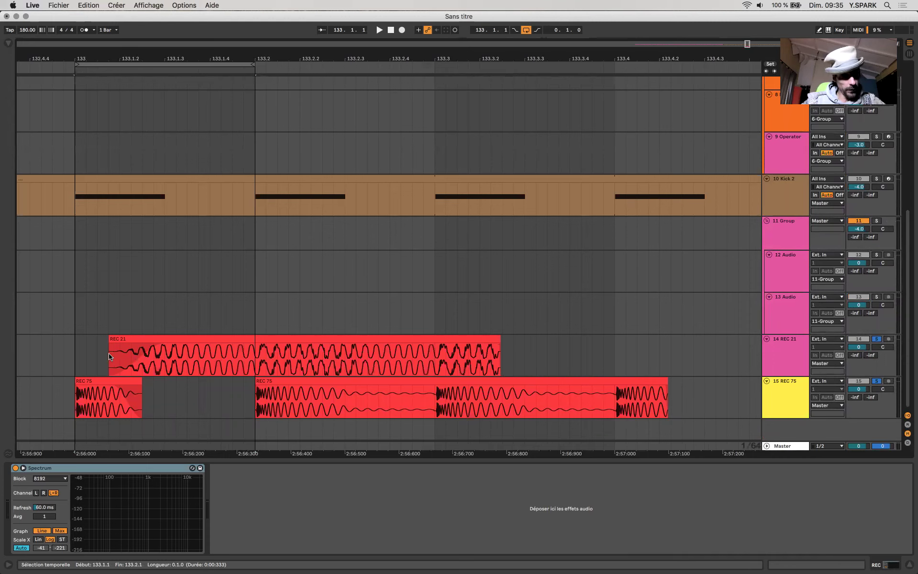
pyautogui.click(113, 339)
pyautogui.moveTo(110, 340); pyautogui.dragTo(72, 339)
pyautogui.click(132, 345)
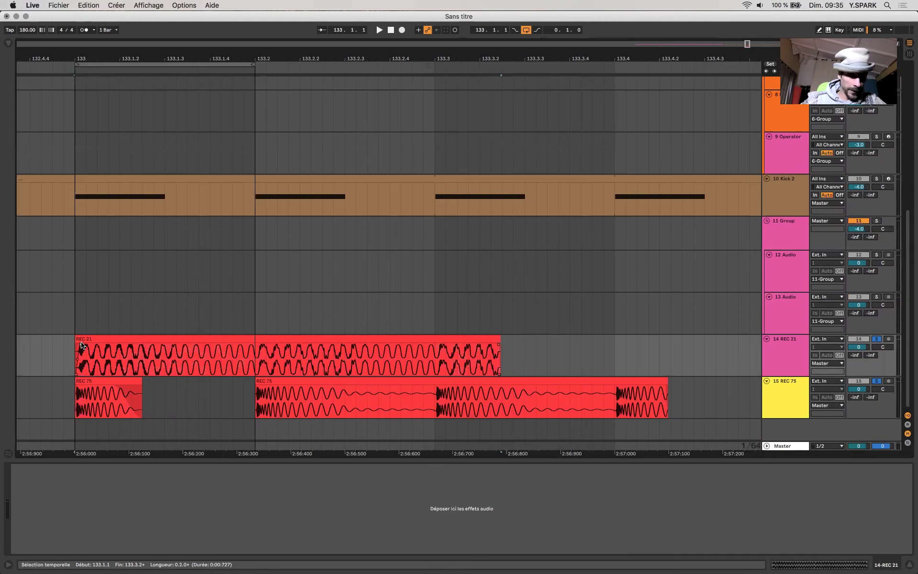
# Step: Shift the REC 21 clip about 5 ms later so it starts just after 133.1.1
pyautogui.press('z')
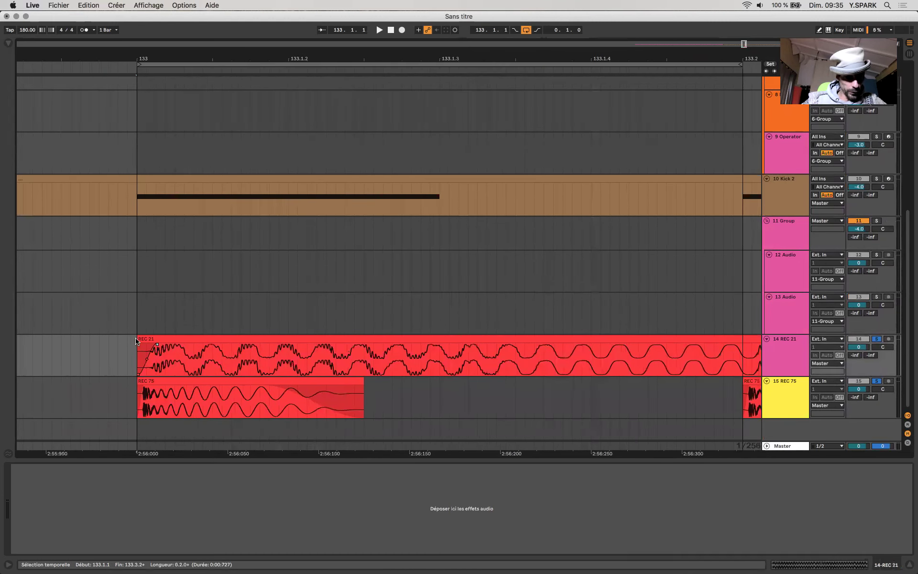
pyautogui.moveTo(136, 341)
pyautogui.mouseDown()
pyautogui.moveTo(167, 347)
pyautogui.moveTo(170, 376)
pyautogui.moveTo(145, 342)
pyautogui.moveTo(84, 339)
pyautogui.moveTo(135, 337)
pyautogui.moveTo(165, 349)
pyautogui.moveTo(153, 348)
pyautogui.mouseUp()
pyautogui.click(153, 339)
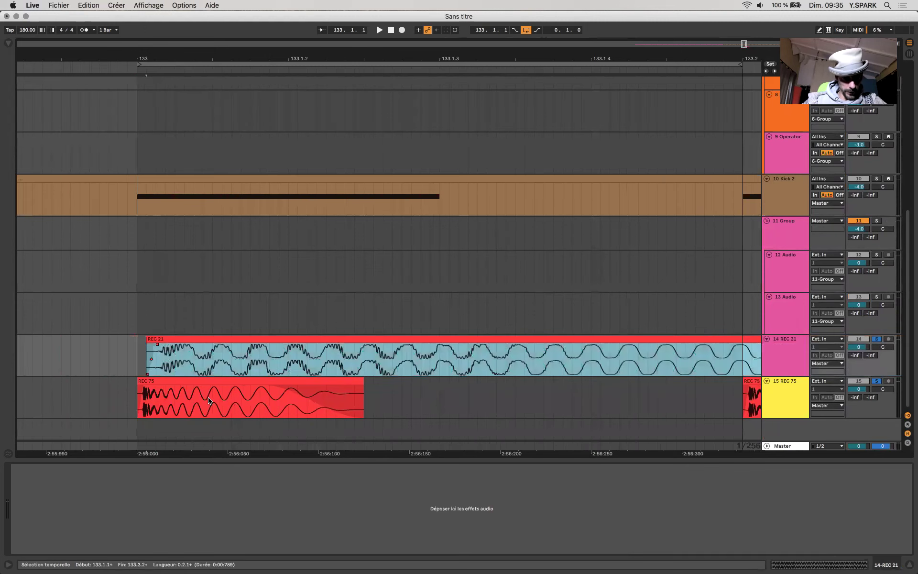
# Step: Compare the length and position of the wave cycles in REC 21 and REC 75 between 133.1.1 and 133.1.2
pyautogui.click(155, 372)
pyautogui.moveTo(317, 411); pyautogui.dragTo(202, 371)
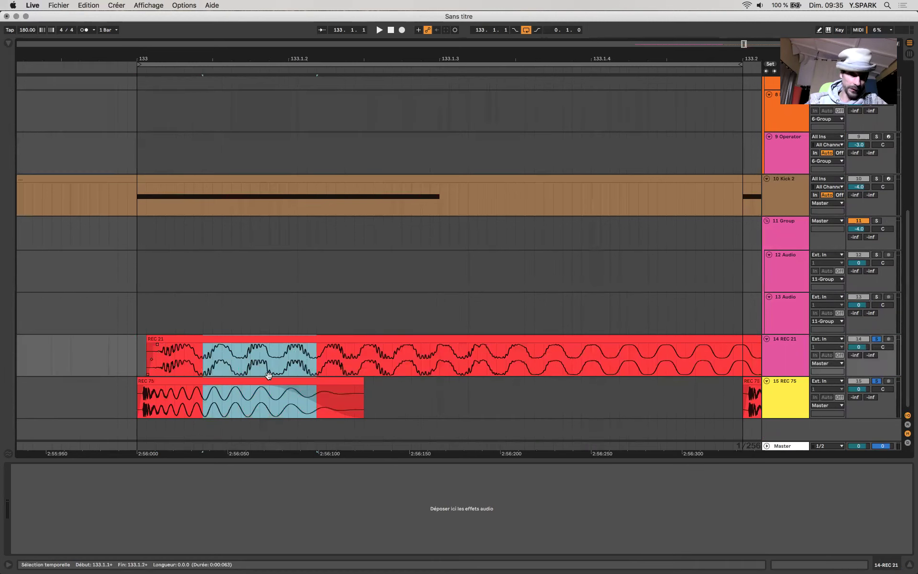
pyautogui.scroll(5, 209, 402)
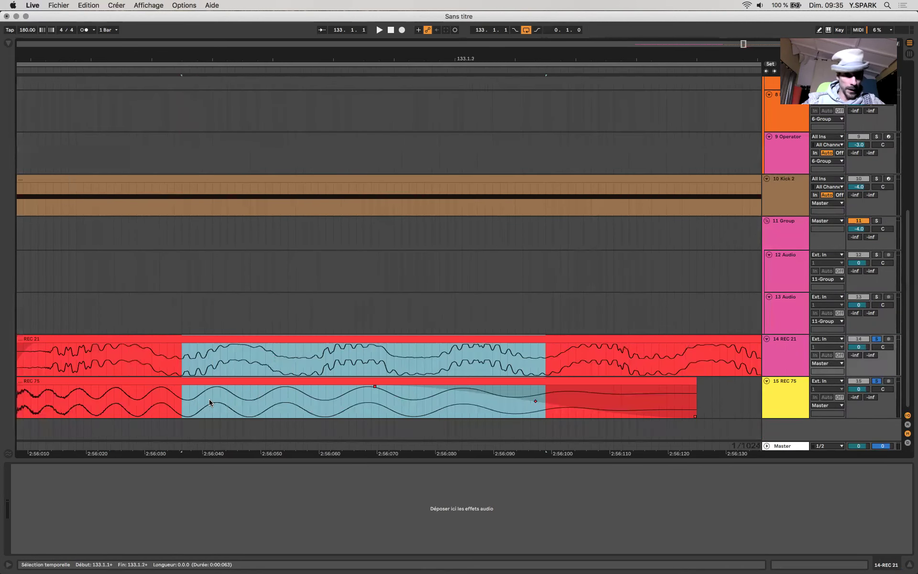
pyautogui.click(208, 403)
pyautogui.moveTo(209, 403); pyautogui.dragTo(298, 406)
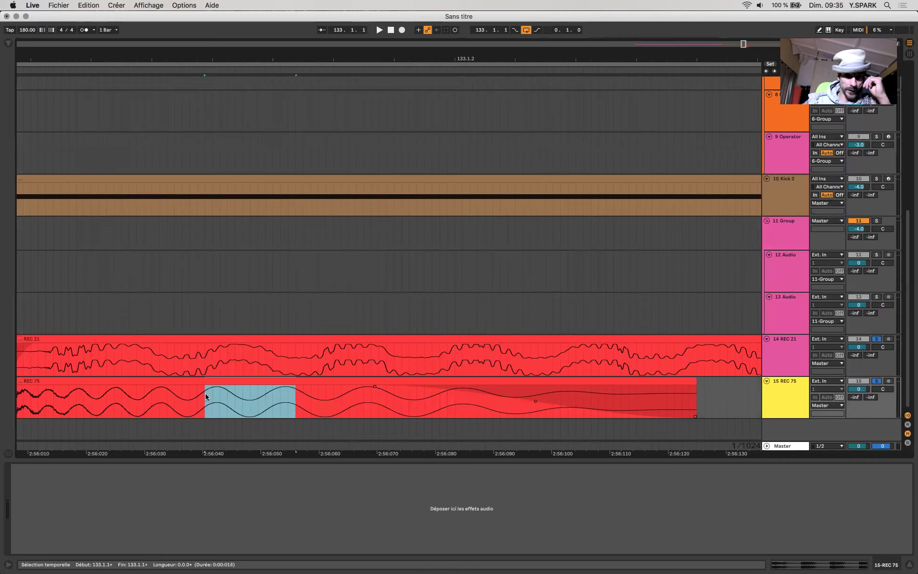
pyautogui.click(182, 370)
pyautogui.moveTo(267, 367); pyautogui.dragTo(295, 368)
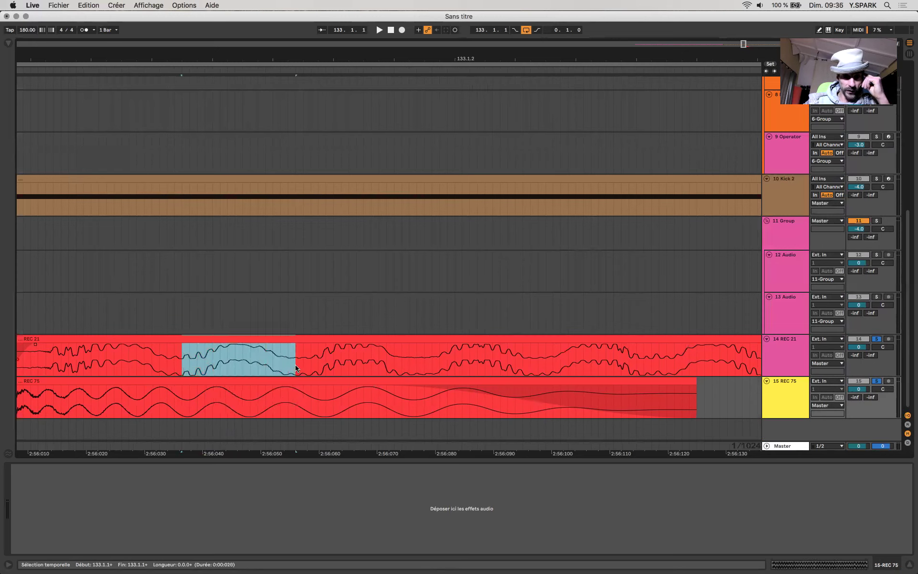
pyautogui.moveTo(189, 401); pyautogui.dragTo(250, 408)
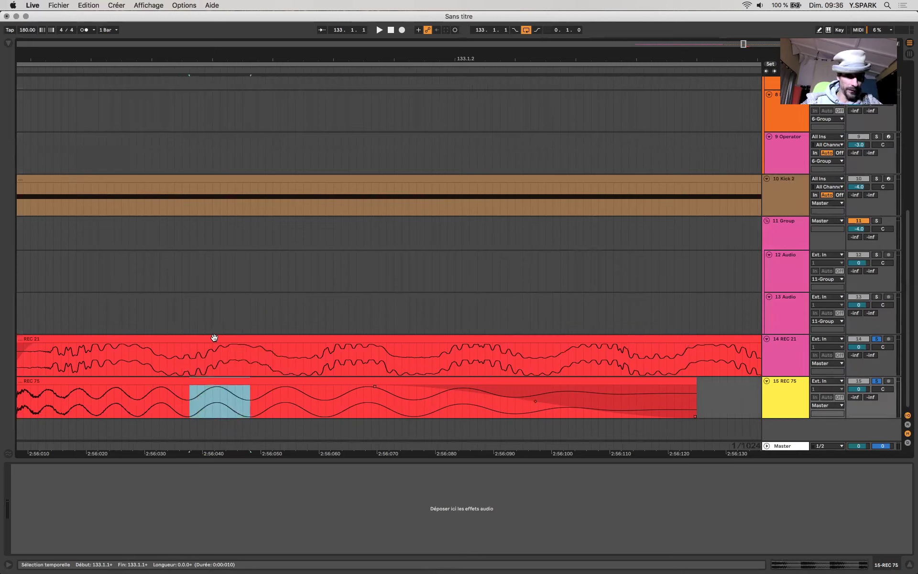
# Step: Check the phase offset between single REC 21 and REC 75 cycles around 2:56:040 and 2:56:050
pyautogui.click(215, 390)
pyautogui.moveTo(219, 355)
pyautogui.mouseDown()
pyautogui.moveTo(227, 355)
pyautogui.moveTo(196, 356)
pyautogui.mouseUp()
pyautogui.click(220, 356)
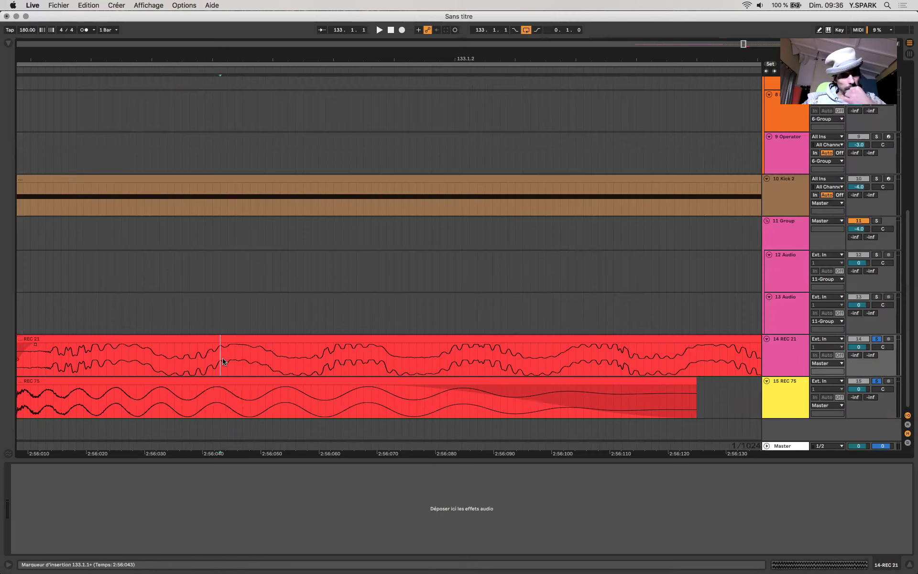
pyautogui.hotkey('shift', 'Left')
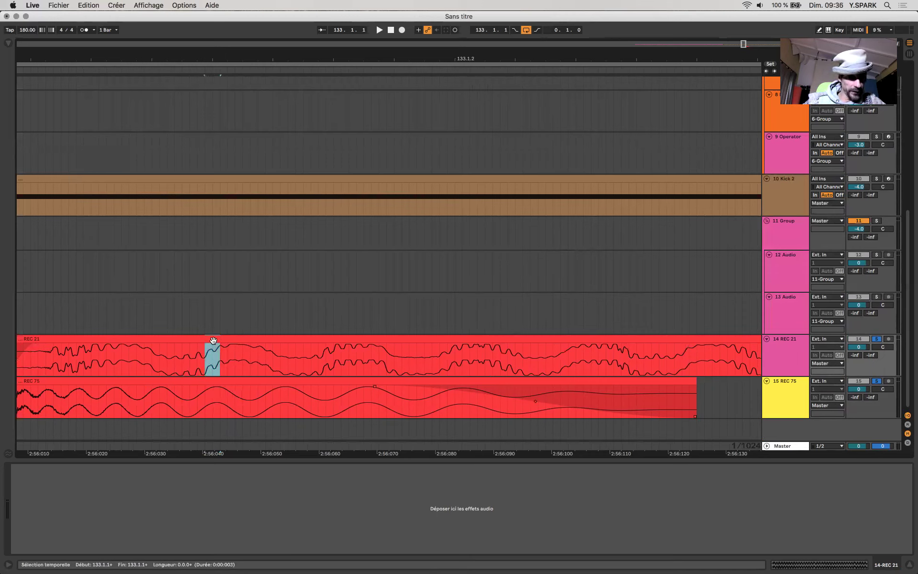
pyautogui.moveTo(212, 359); pyautogui.dragTo(226, 356)
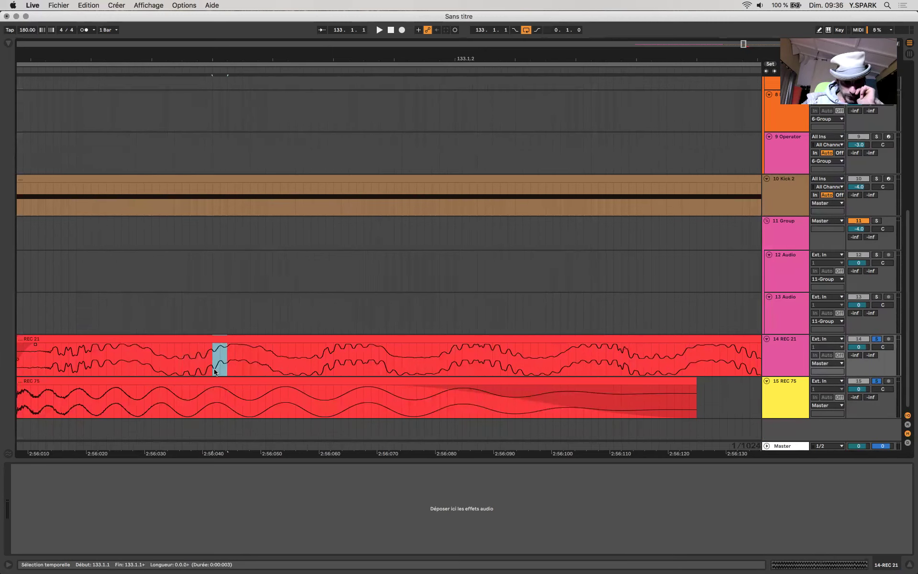
pyautogui.click(273, 405)
pyautogui.keyDown('shift'); pyautogui.click(311, 405); pyautogui.keyUp('shift')
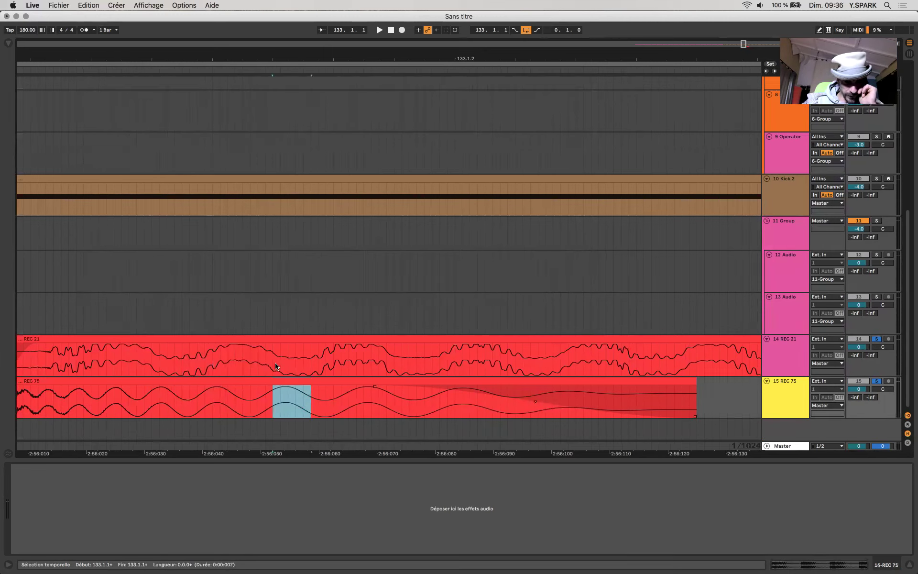
pyautogui.press('Up')
pyautogui.keyDown('shift'); pyautogui.click(316, 369); pyautogui.keyUp('shift')
pyautogui.keyDown('shift'); pyautogui.click(304, 367); pyautogui.keyUp('shift')
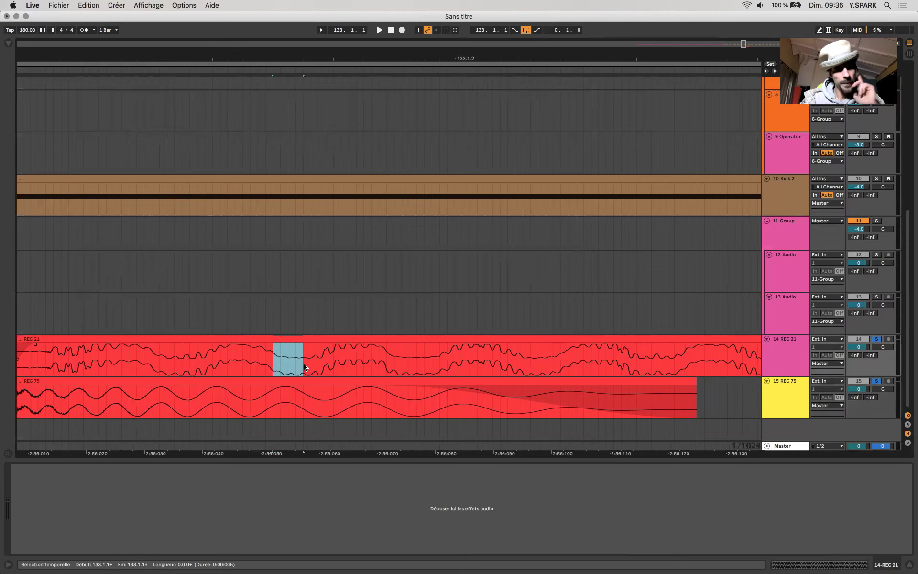
# Step: Shift the first REC 75 clip about 3 ms earlier and trim its start back to 133.1.1
pyautogui.scroll(-3, 304, 368)
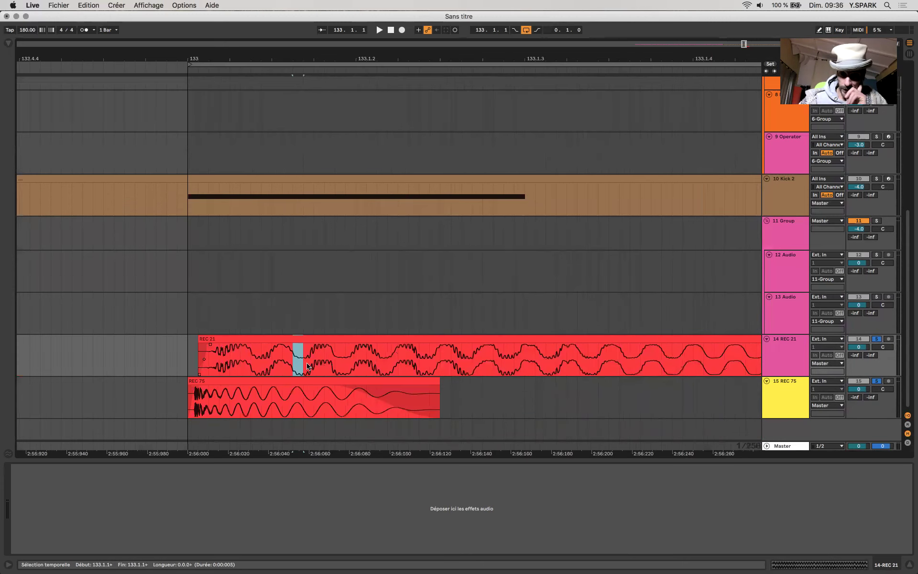
pyautogui.scroll(-2, 319, 367)
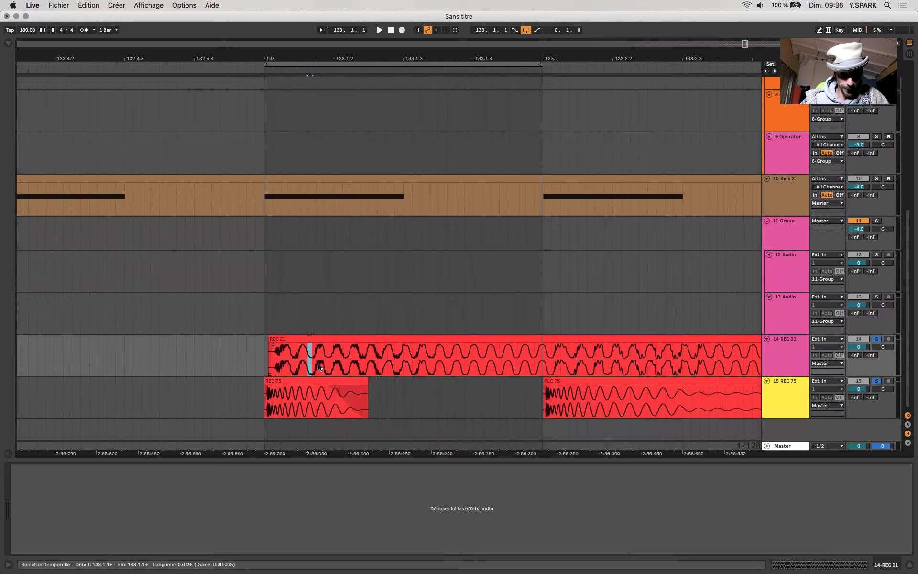
pyautogui.scroll(2, 319, 368)
pyautogui.scroll(-2, 319, 367)
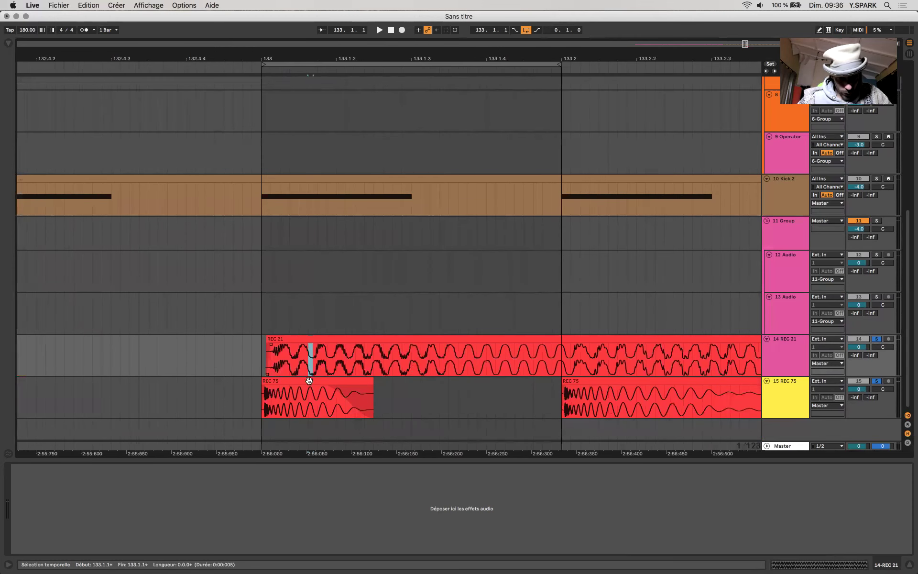
pyautogui.moveTo(277, 381); pyautogui.dragTo(274, 380)
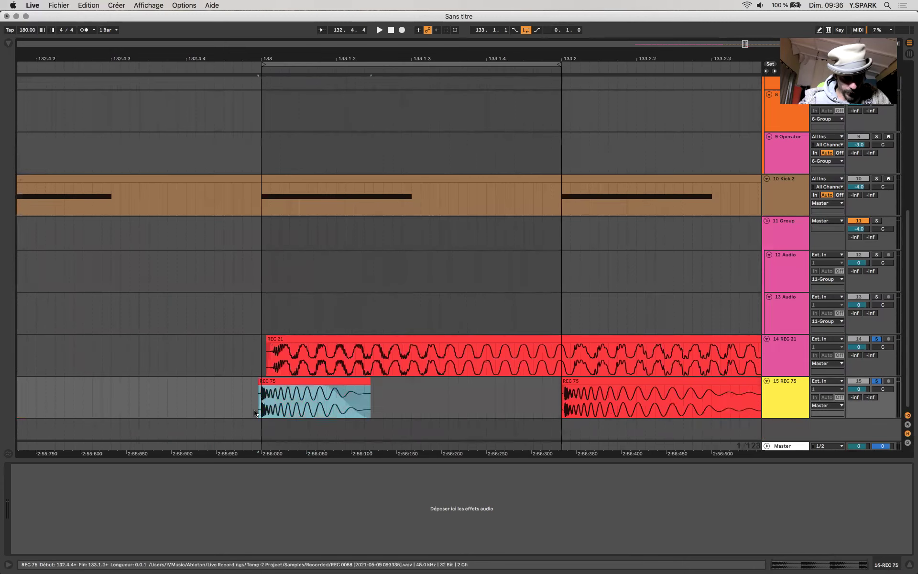
pyautogui.scroll(5, 301, 381)
pyautogui.moveTo(334, 388); pyautogui.dragTo(294, 381)
pyautogui.scroll(3, 328, 396)
pyautogui.scroll(2, 328, 396)
pyautogui.scroll(-8, 295, 382)
pyautogui.scroll(-1, 295, 382)
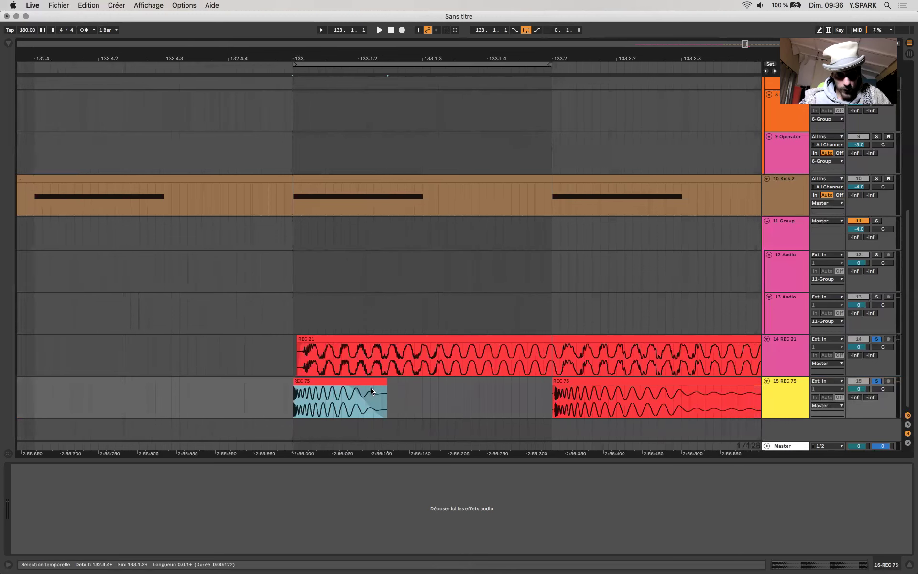
# Step: Extend the first REC 75 clip to 133.1.3 and lengthen its fade-out and the REC 21 fade-in so they overlap
pyautogui.moveTo(478, 381); pyautogui.dragTo(404, 387)
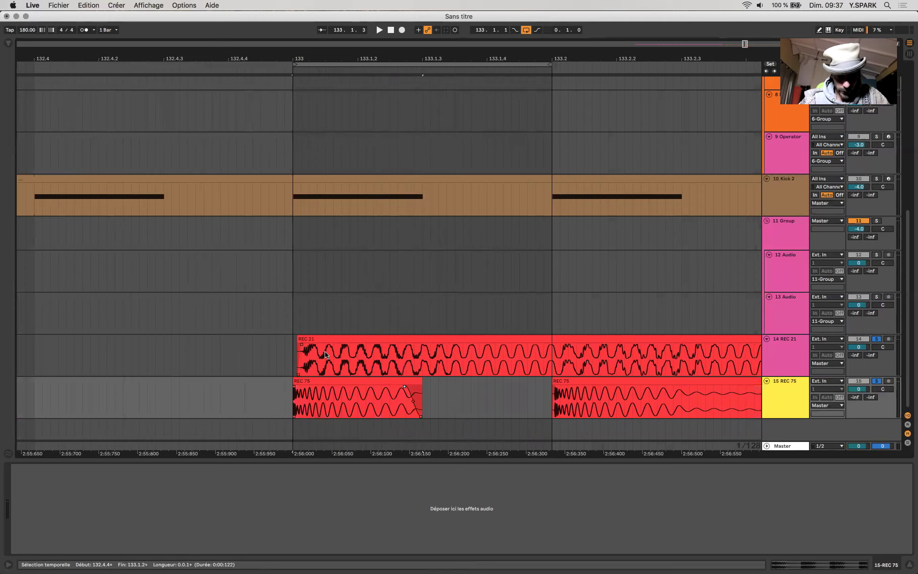
pyautogui.click(391, 350)
pyautogui.moveTo(302, 345); pyautogui.dragTo(415, 345)
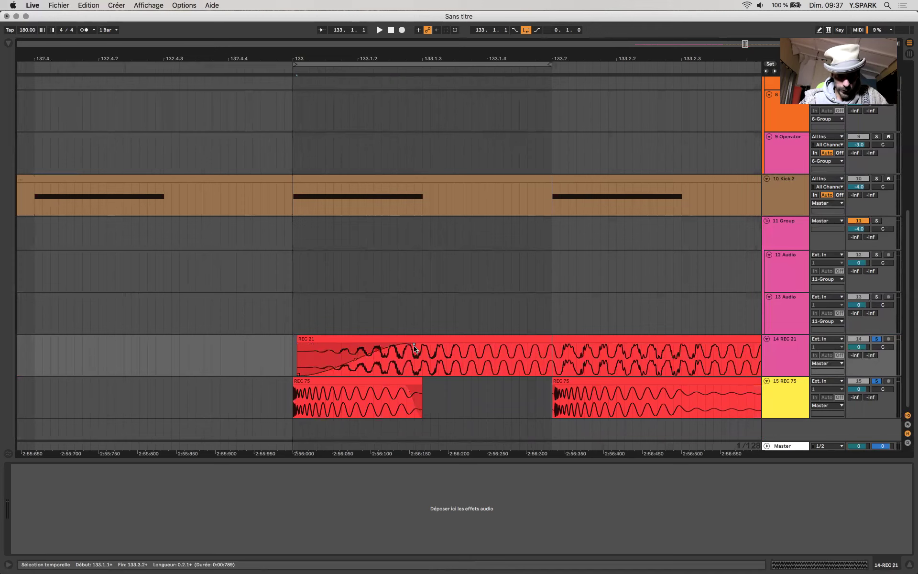
pyautogui.moveTo(402, 390); pyautogui.dragTo(357, 393)
# Step: Resample the one-beat loop from 133.1.1 onto the REC track and examine the kick-to-bass transition around 133.1.2
pyautogui.click(290, 354)
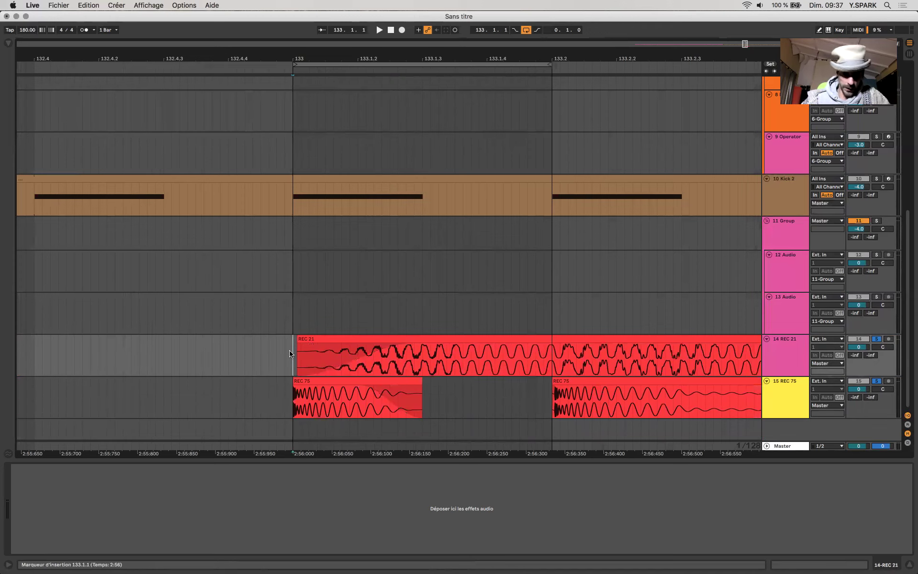
pyautogui.scroll(10, 404, 376)
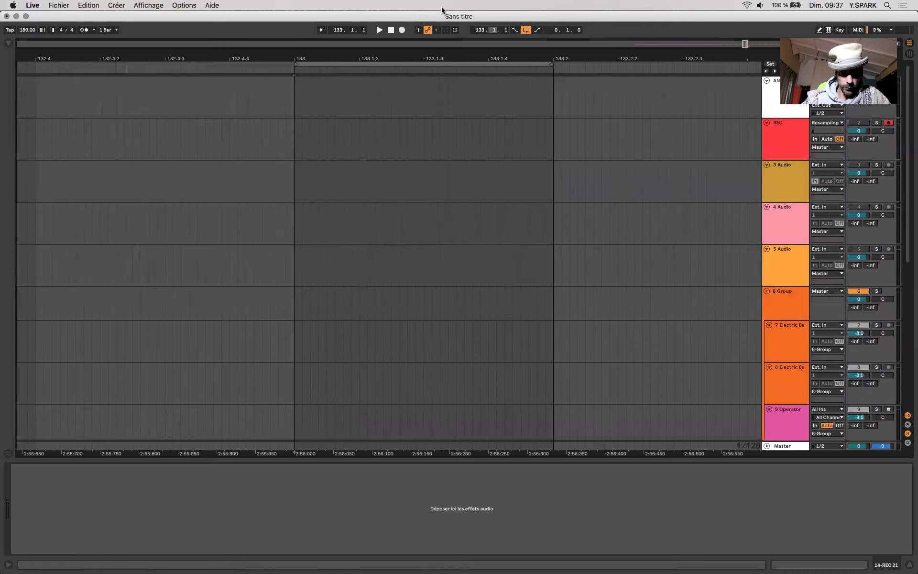
pyautogui.click(403, 30)
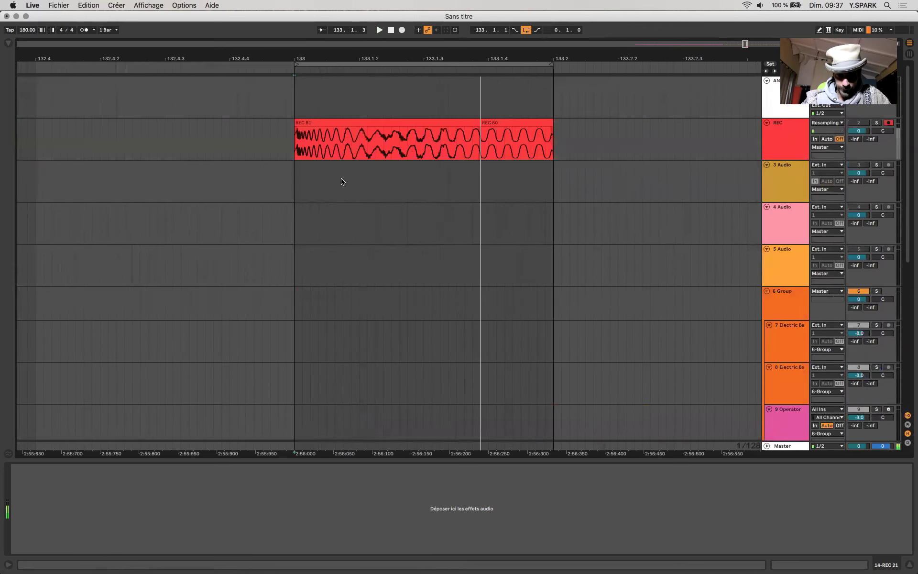
pyautogui.moveTo(367, 145); pyautogui.dragTo(422, 147)
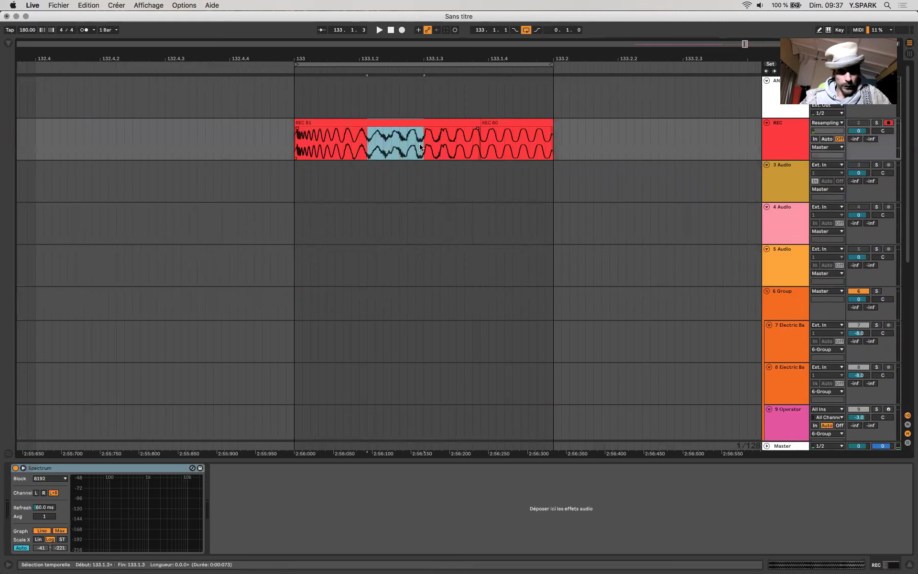
pyautogui.moveTo(351, 148); pyautogui.dragTo(401, 151)
pyautogui.scroll(3, 412, 150)
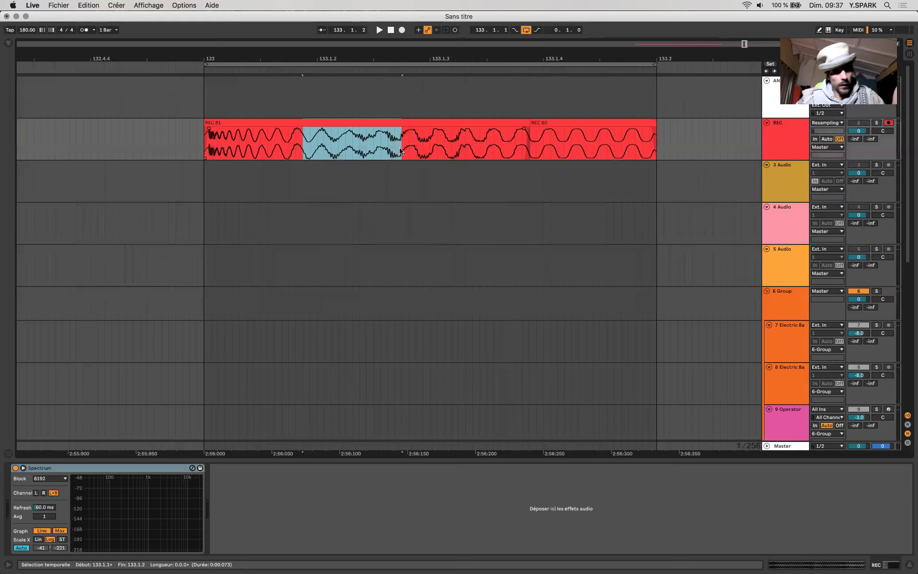
pyautogui.moveTo(306, 139); pyautogui.dragTo(404, 131)
pyautogui.scroll(-3, 405, 132)
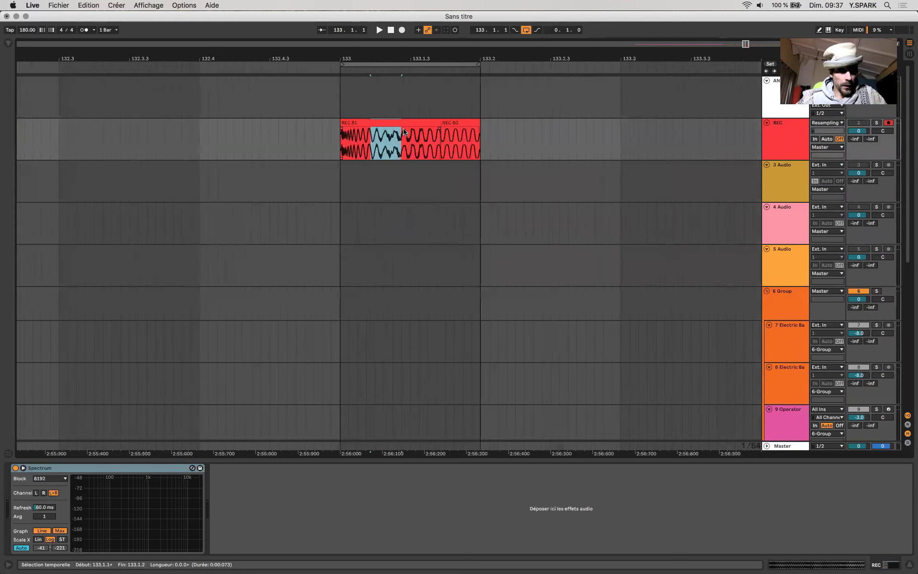
# Step: Examine the kick-to-bass transition in the resampled REC clip around 133.1.2, down to the single uneven cycle just after it
pyautogui.moveTo(440, 155); pyautogui.dragTo(374, 145)
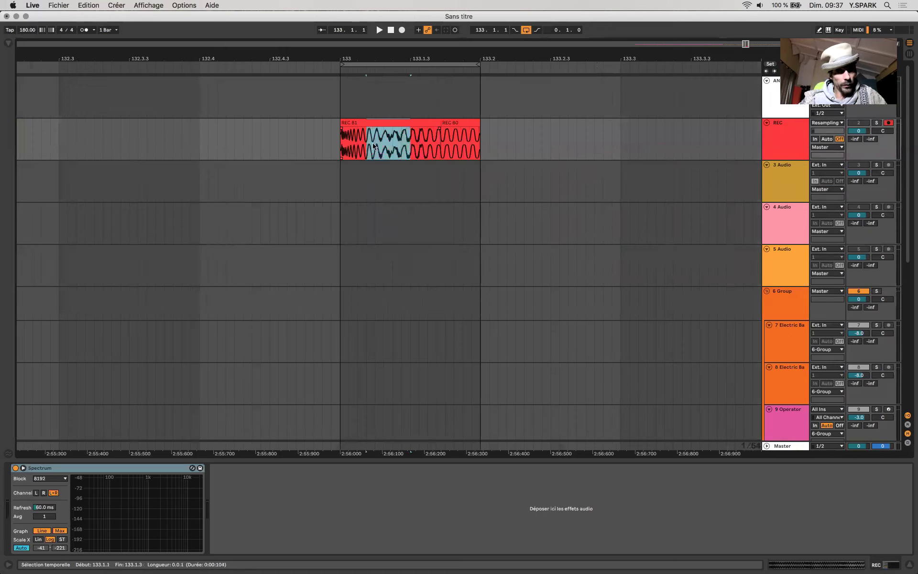
pyautogui.moveTo(370, 100); pyautogui.dragTo(411, 101)
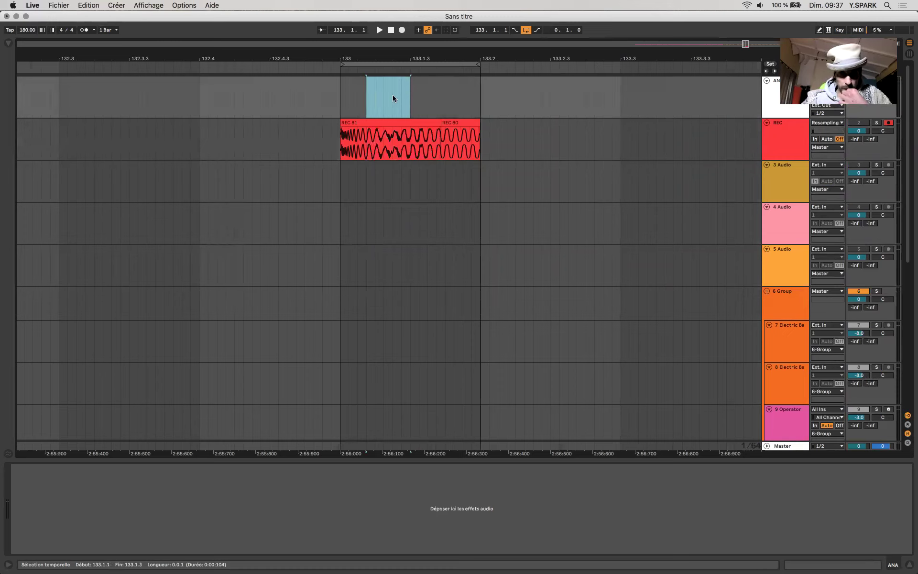
pyautogui.scroll(2, 387, 148)
pyautogui.moveTo(352, 149); pyautogui.dragTo(426, 148)
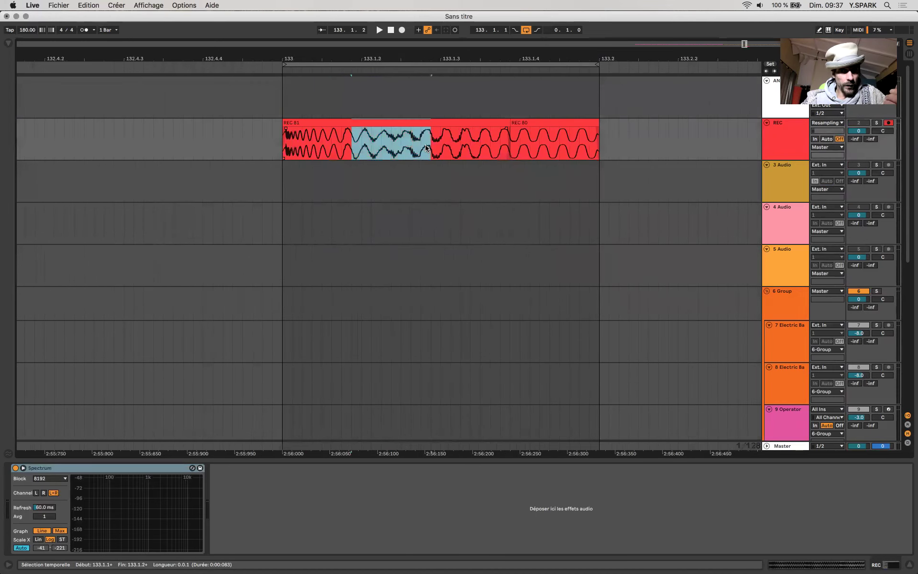
pyautogui.click(360, 99)
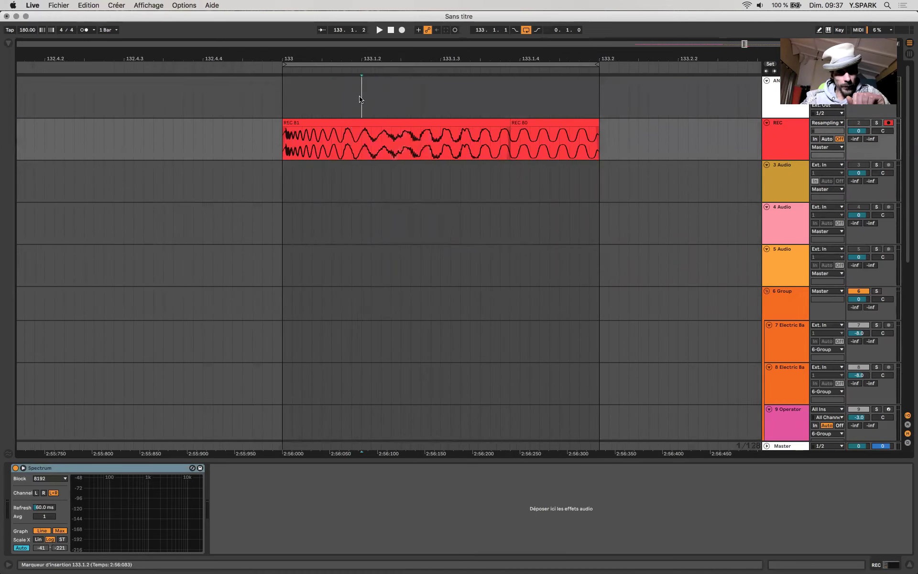
pyautogui.moveTo(354, 100); pyautogui.dragTo(421, 106)
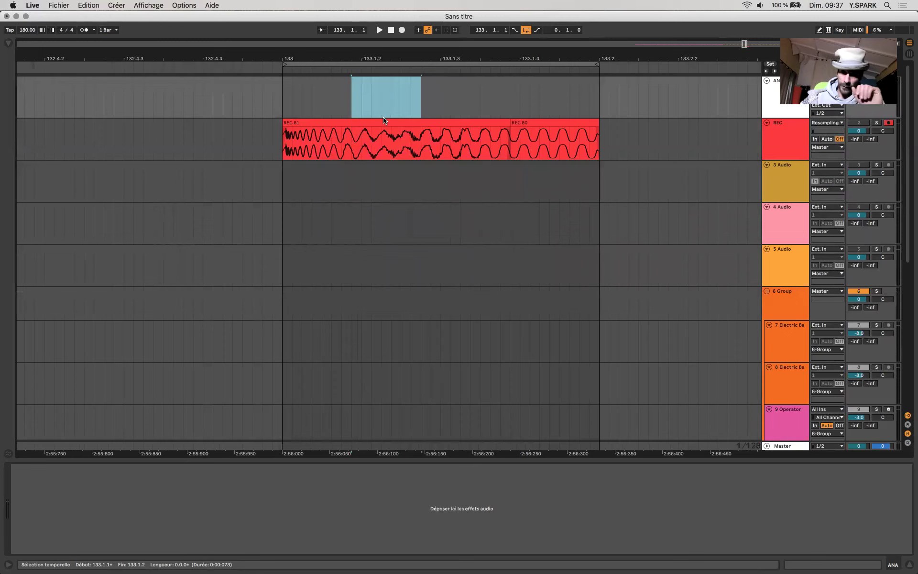
pyautogui.press('Down')
pyautogui.moveTo(410, 148); pyautogui.dragTo(412, 154)
pyautogui.scroll(2, 410, 154)
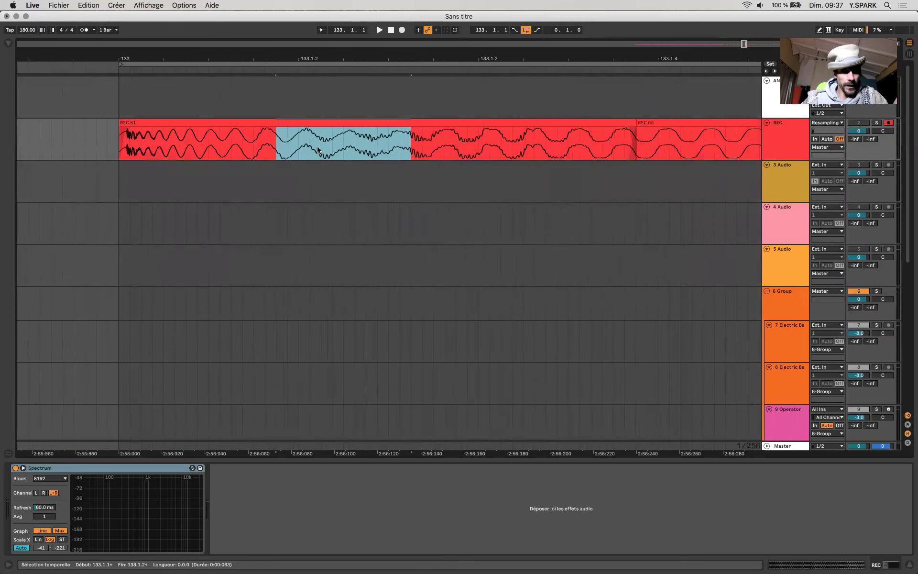
pyautogui.moveTo(308, 145); pyautogui.dragTo(349, 147)
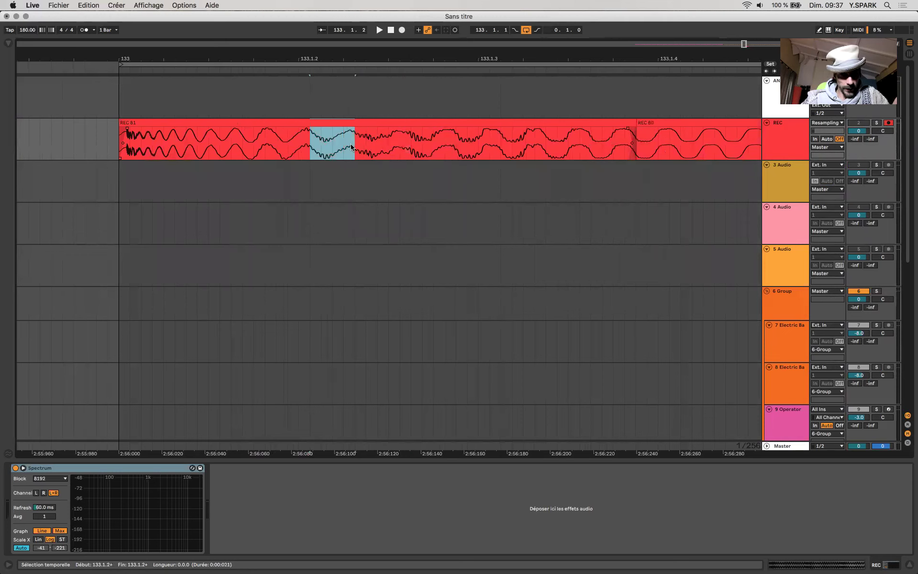
pyautogui.moveTo(309, 132); pyautogui.dragTo(350, 139)
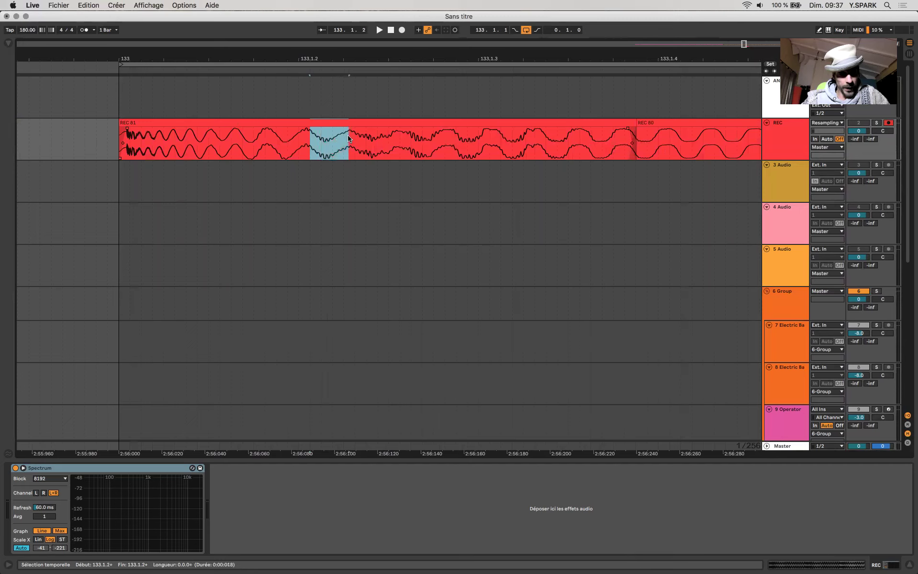
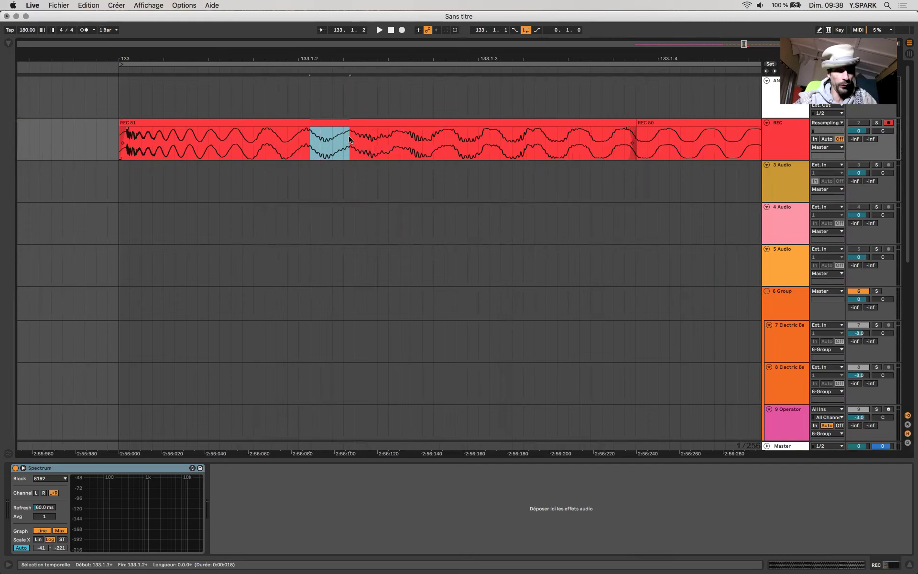
# Step: Delete the resampled clips on the REC track between 132.4.4 and 133.2.2
pyautogui.press('-')
pyautogui.press('-')
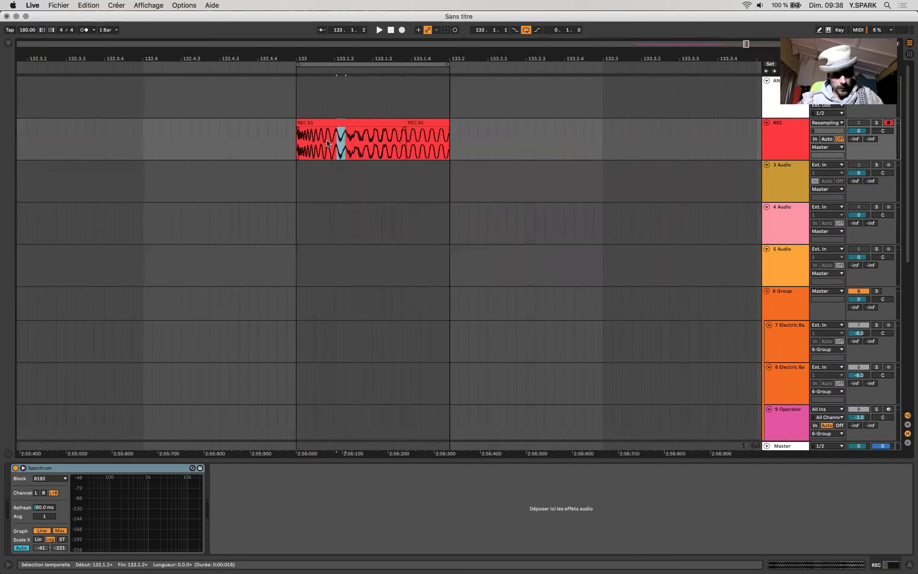
pyautogui.moveTo(287, 139); pyautogui.dragTo(517, 139)
pyautogui.press('Delete')
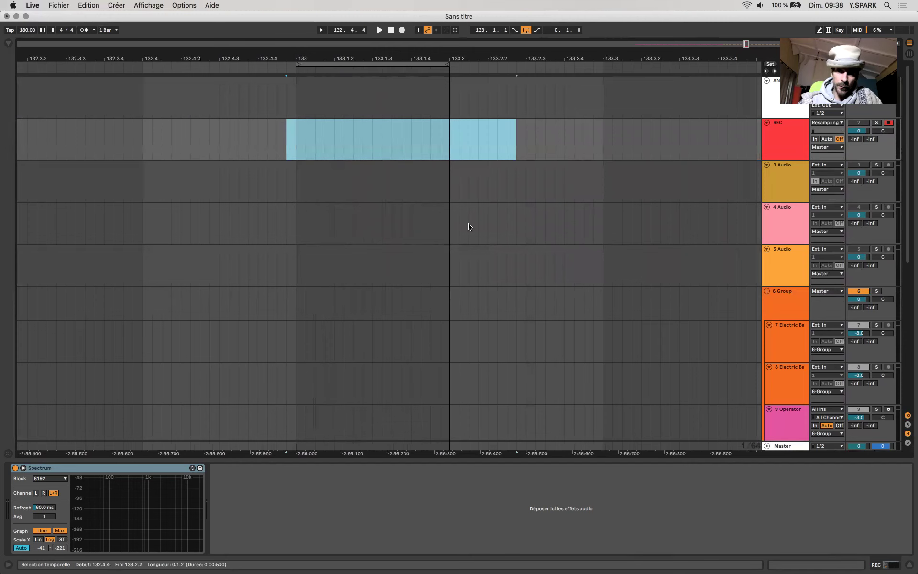
# Step: Remove the REC 21 clip's fade-in and select its first beat from 133.1.1 to 133.2.1
pyautogui.scroll(-6, 434, 316)
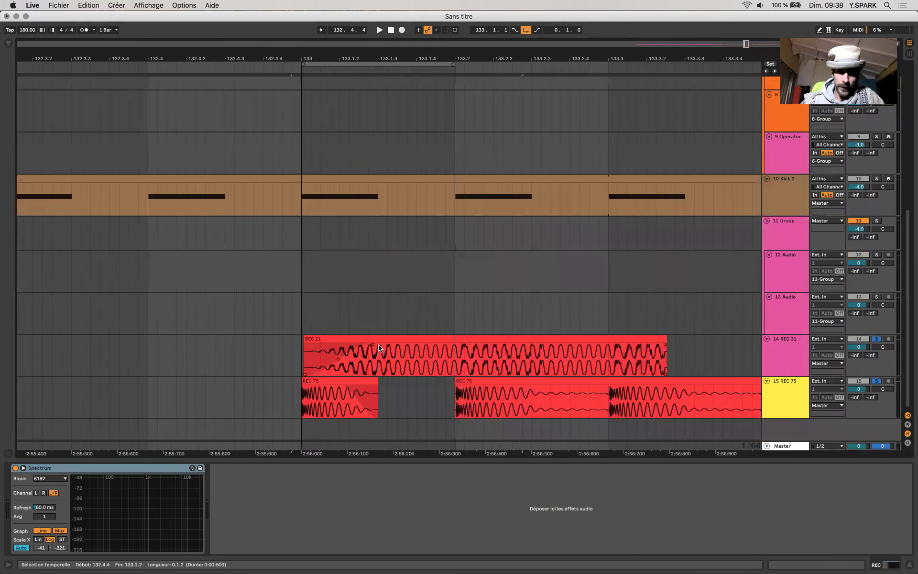
pyautogui.click(363, 346)
pyautogui.moveTo(303, 354); pyautogui.dragTo(454, 355)
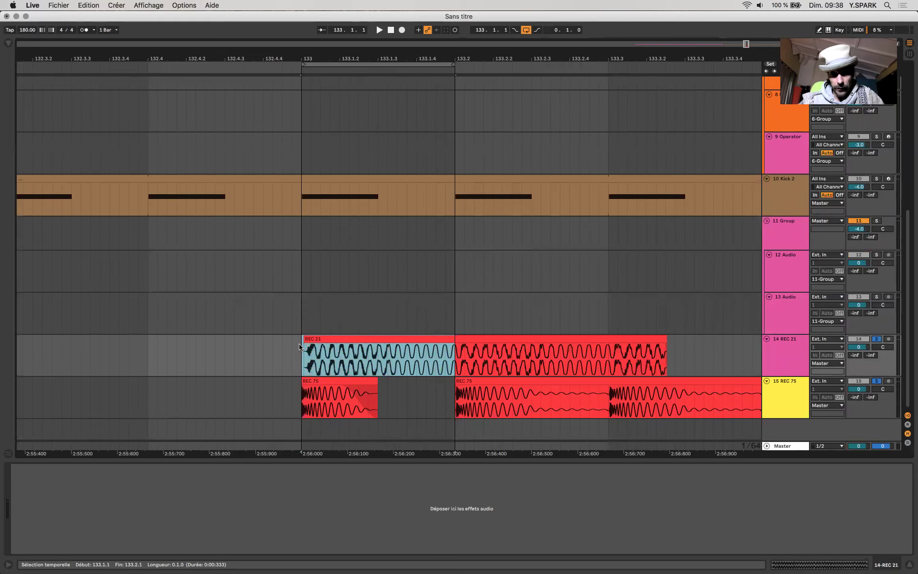
# Step: Insert a new audio track directly after the 11 Group tracks, above REC 21
pyautogui.scroll(-3, 300, 346)
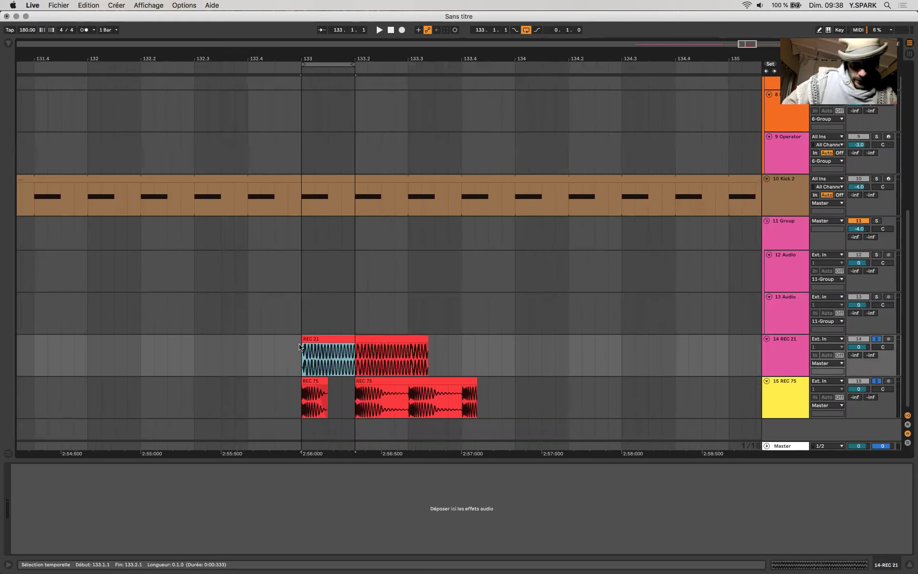
pyautogui.scroll(-3, 483, 342)
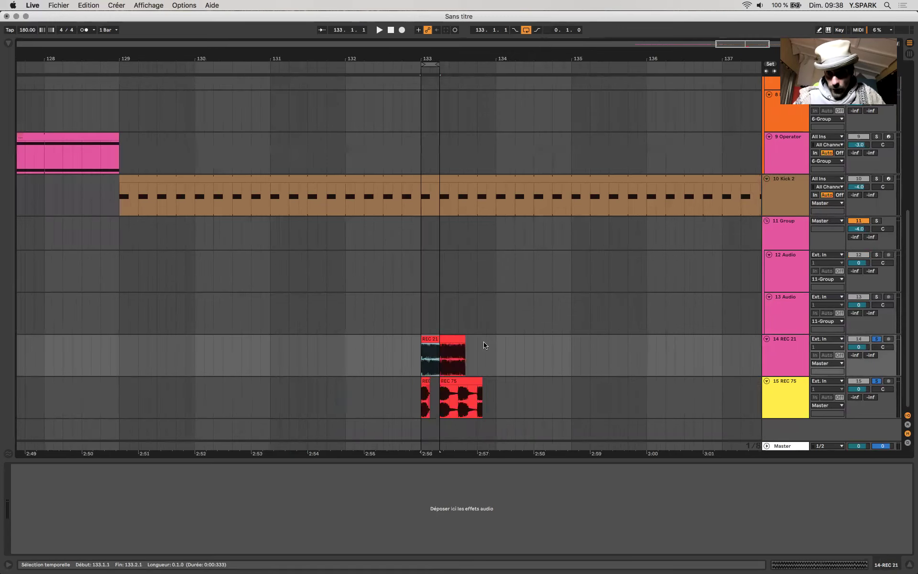
pyautogui.click(791, 231)
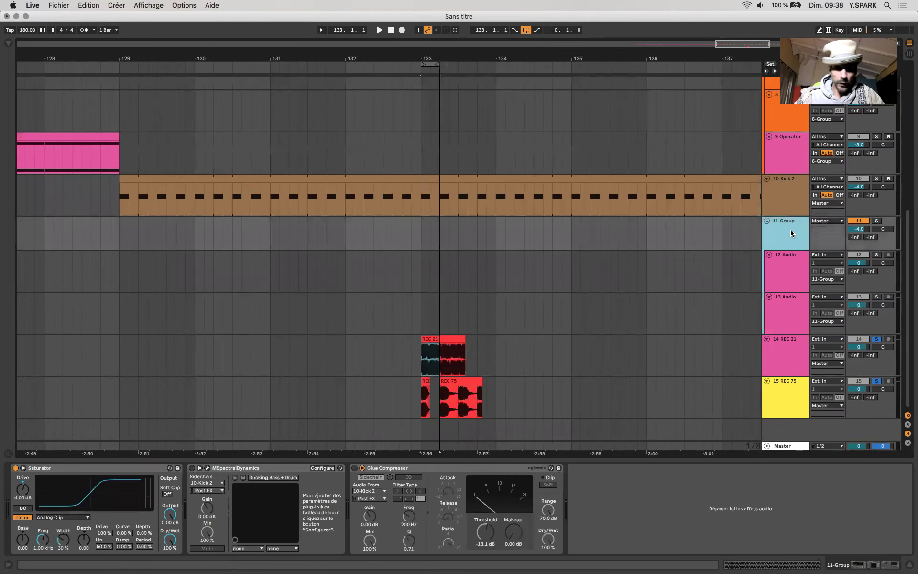
pyautogui.press('super+t')
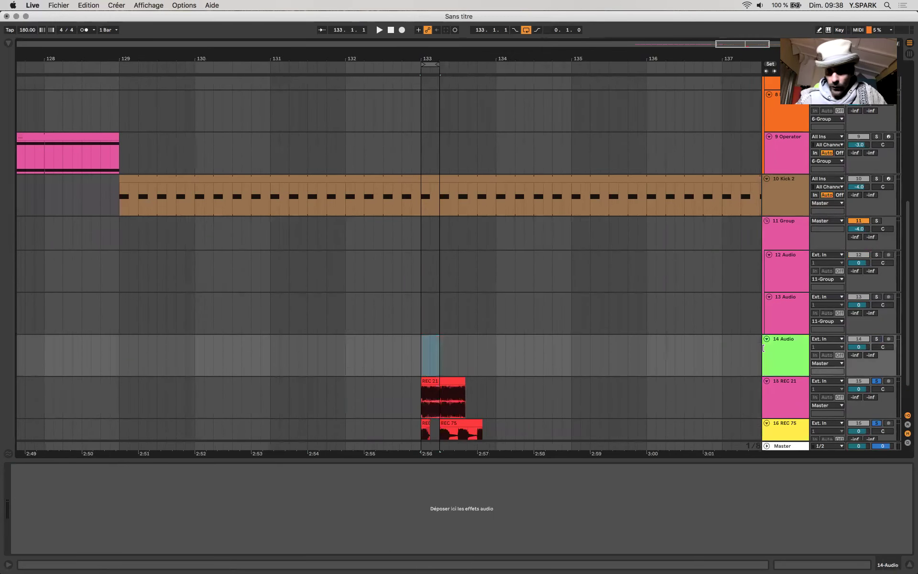
pyautogui.scroll(-4, 717, 390)
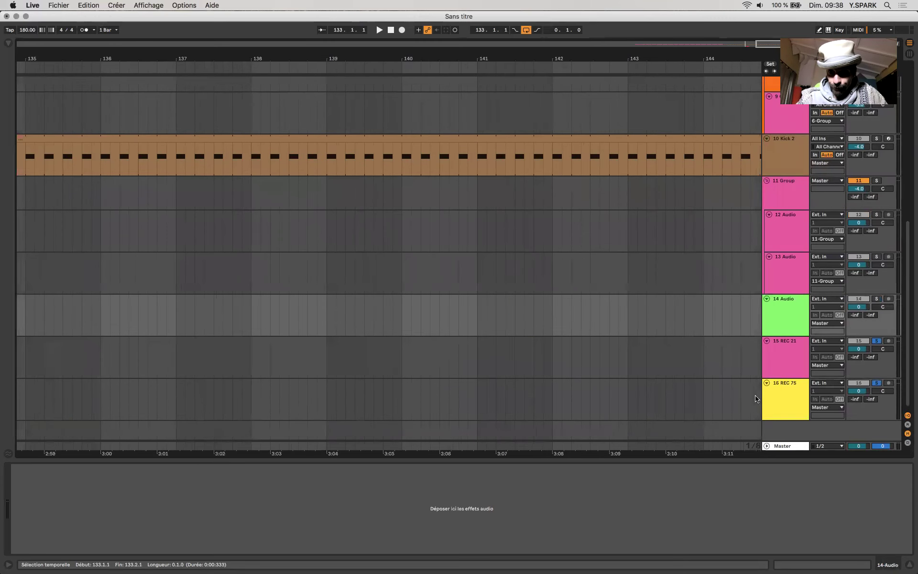
# Step: Move the 16-bar clip on the 9 Operator track to start at bar 97 and delete its C2 note
pyautogui.rightClick(682, 378)
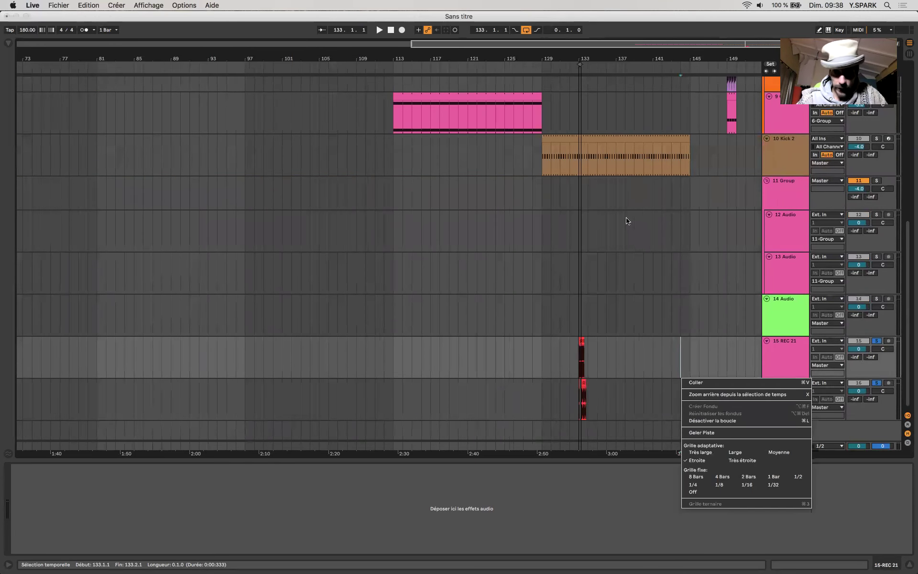
pyautogui.click(421, 102)
pyautogui.doubleClick(420, 96)
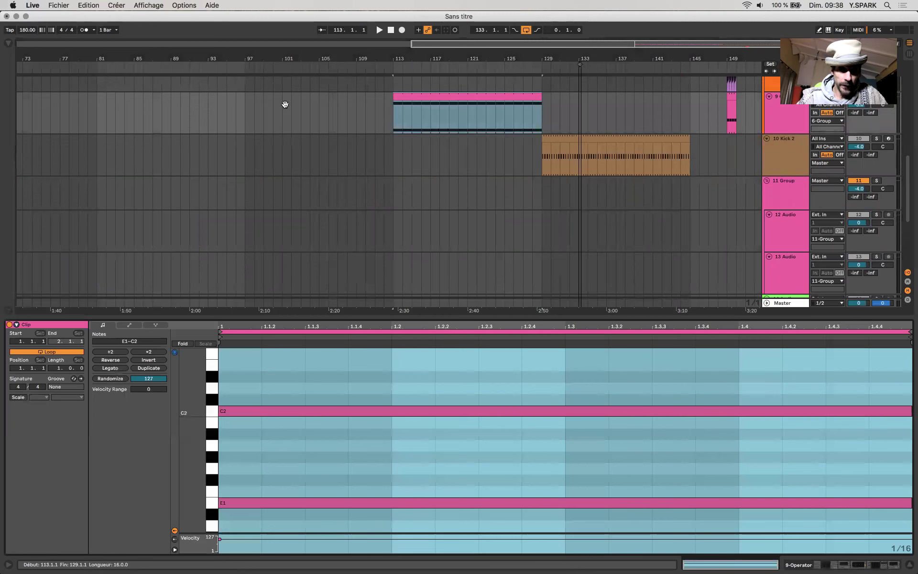
pyautogui.moveTo(423, 98); pyautogui.dragTo(287, 115)
pyautogui.click(233, 413)
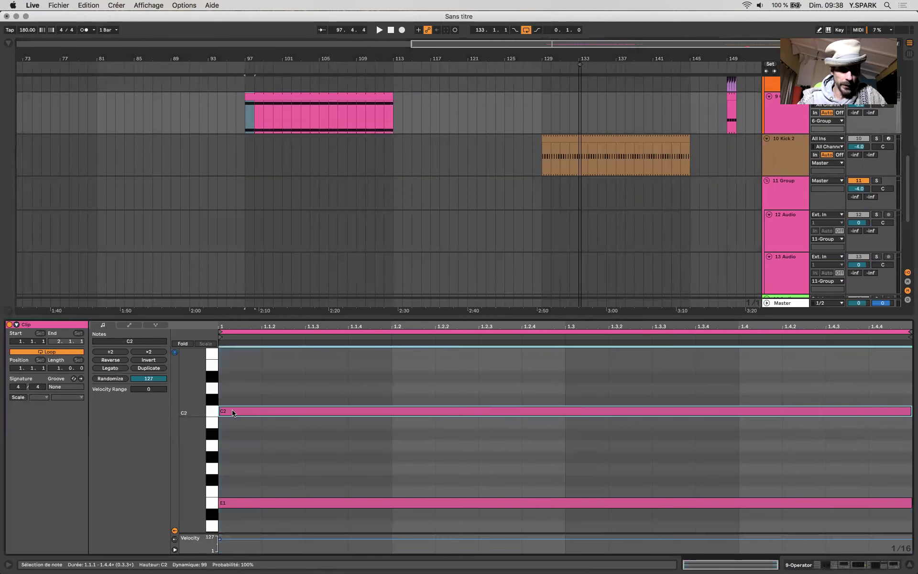
pyautogui.press('Delete')
# Step: Solo the 9 Operator track and play its clip from bar 97
pyautogui.scroll(4, 650, 239)
pyautogui.click(877, 175)
pyautogui.click(379, 29)
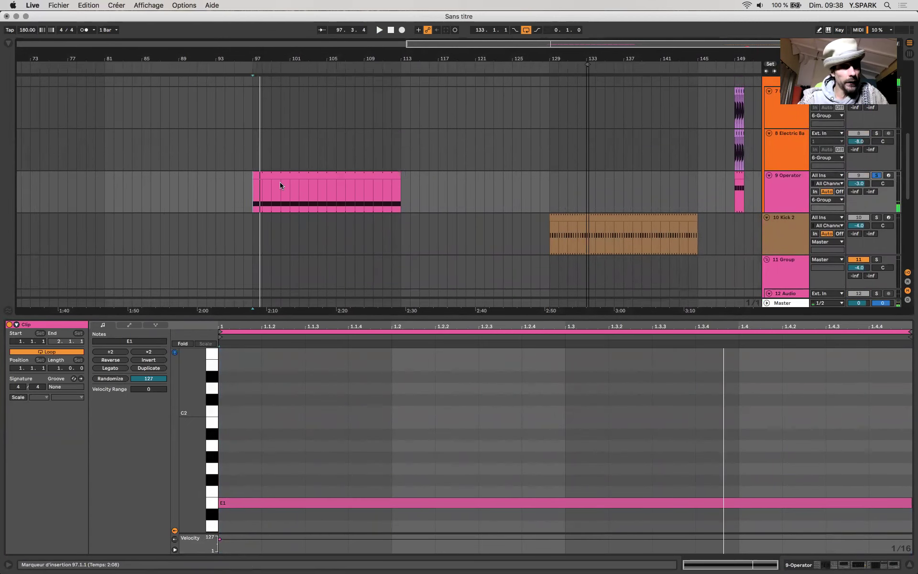
# Step: Try adding a Saturator from the Drive & Color audio effects to the end of the 9 Operator device chain, and delete it again
pyautogui.click(8, 43)
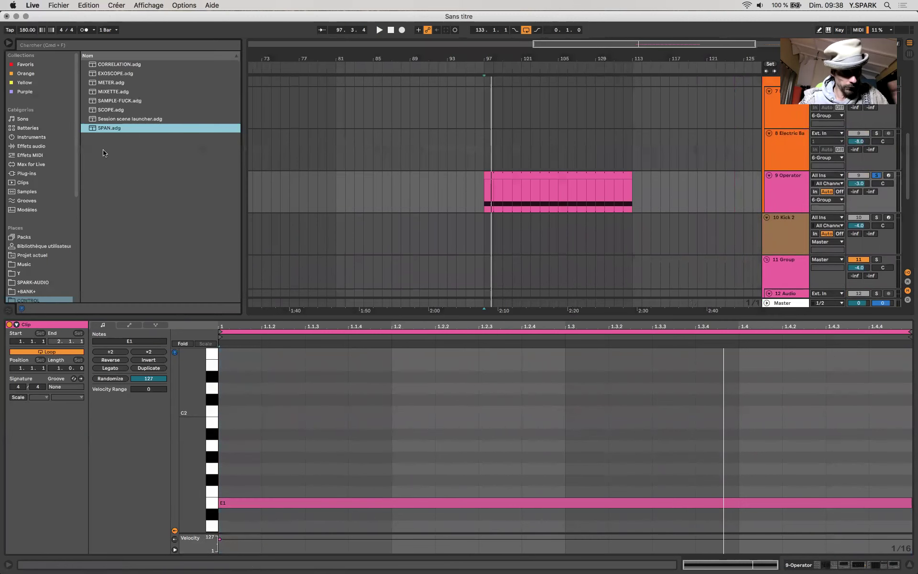
pyautogui.click(36, 146)
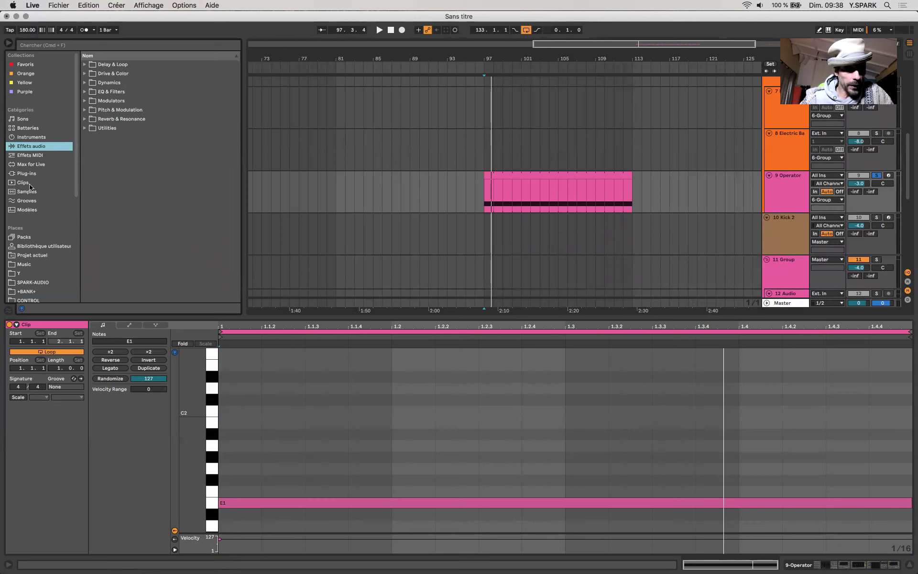
pyautogui.click(85, 73)
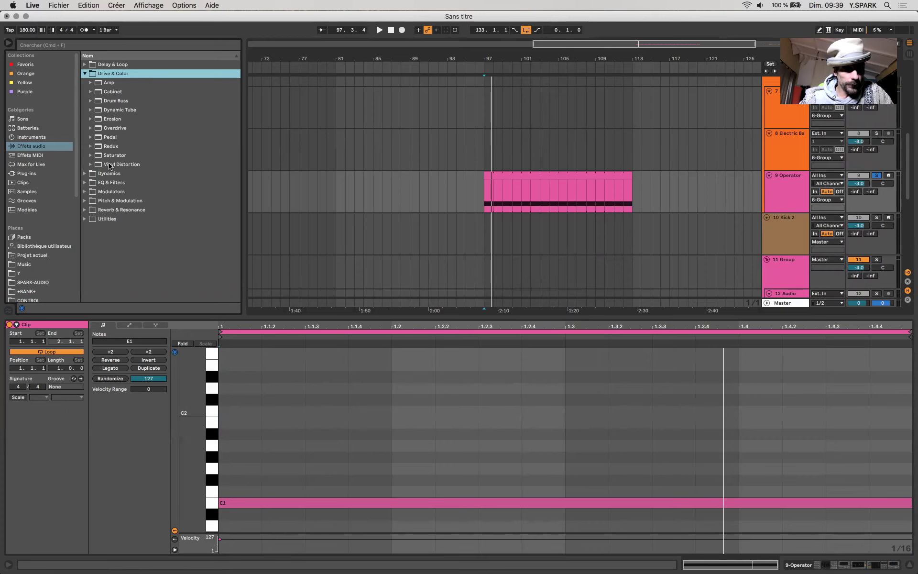
pyautogui.moveTo(108, 157); pyautogui.dragTo(832, 567)
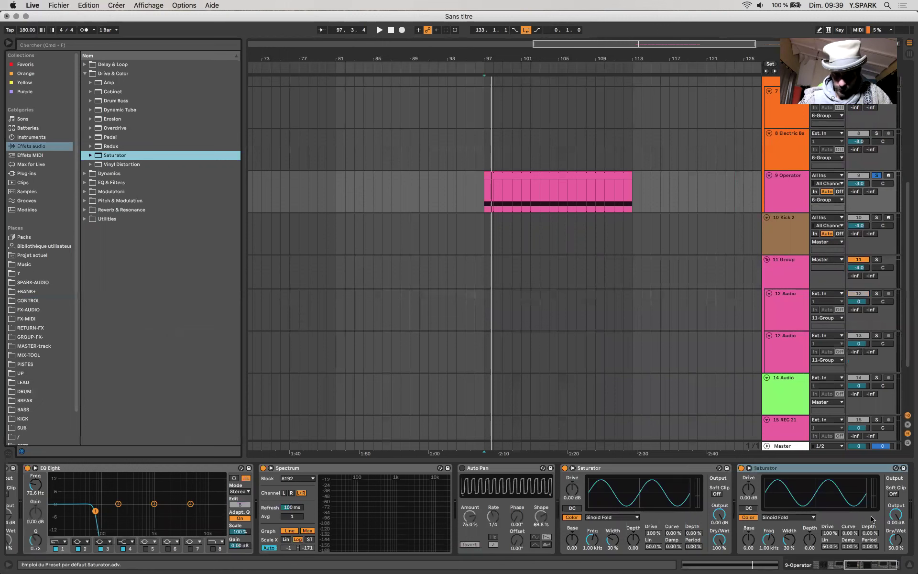
pyautogui.click(759, 477)
pyautogui.press('Delete')
# Step: Play the soloed Operator clip and turn off the EQ Eight on its track
pyautogui.press('space')
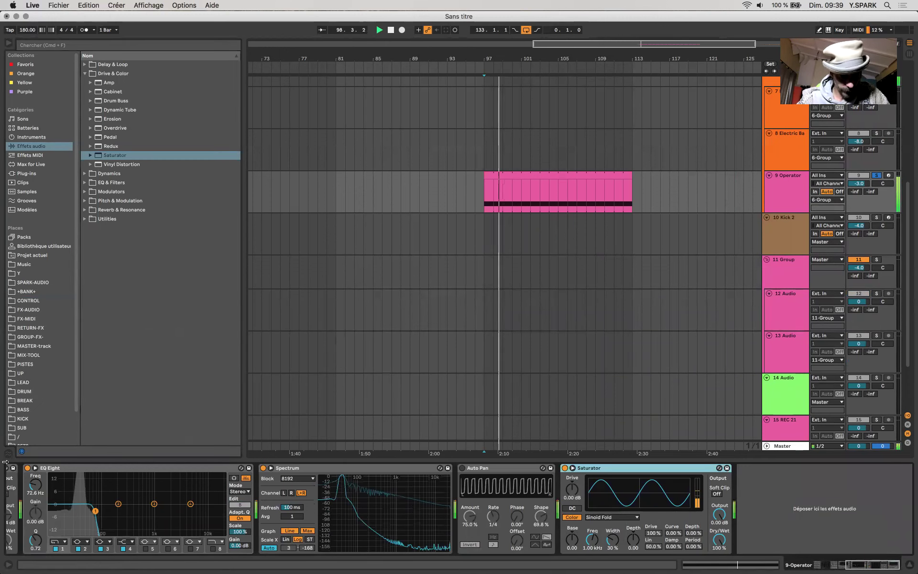
pyautogui.click(28, 468)
pyautogui.scroll(3, 508, 243)
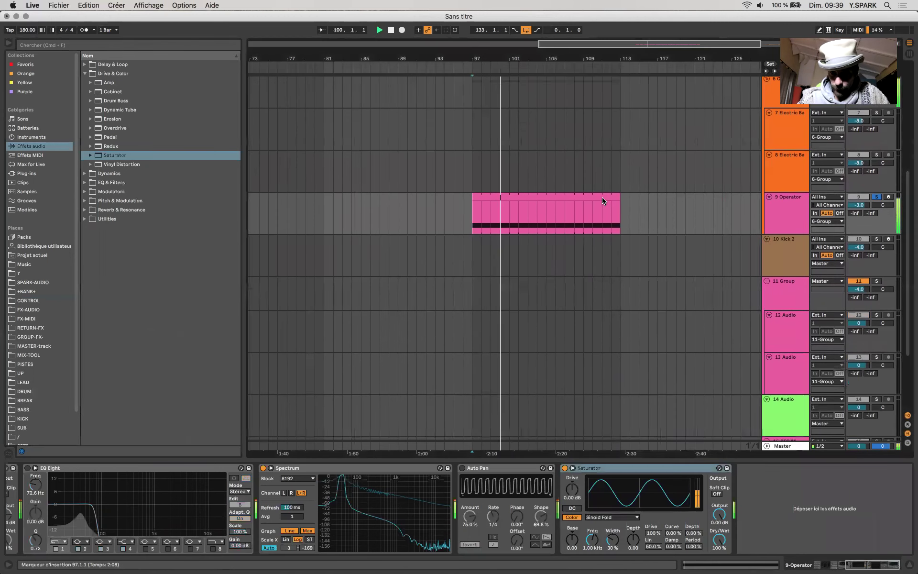
# Step: Duplicate the 9 Operator track together with its clip and devices
pyautogui.click(504, 230)
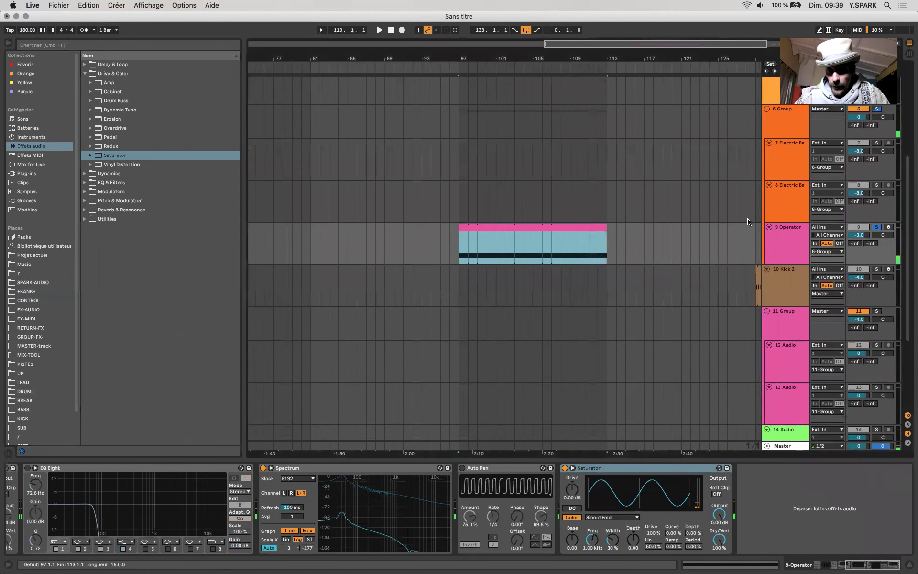
pyautogui.click(784, 249)
pyautogui.press('super+c')
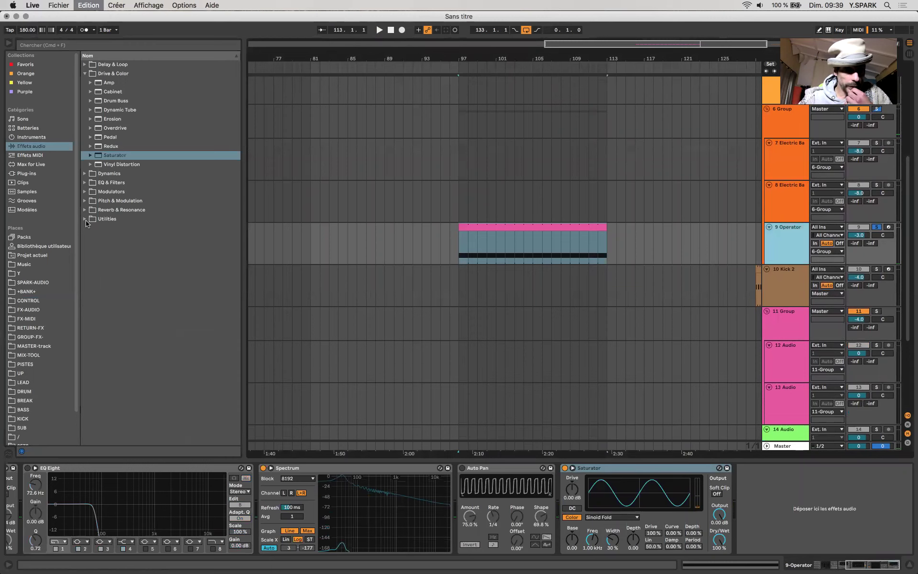
pyautogui.press('super+d')
# Step: Add a Utility at the end of the duplicated Operator track's device chain and invert the phase of both left and right channels
pyautogui.click(86, 219)
pyautogui.moveTo(189, 173); pyautogui.dragTo(540, 297)
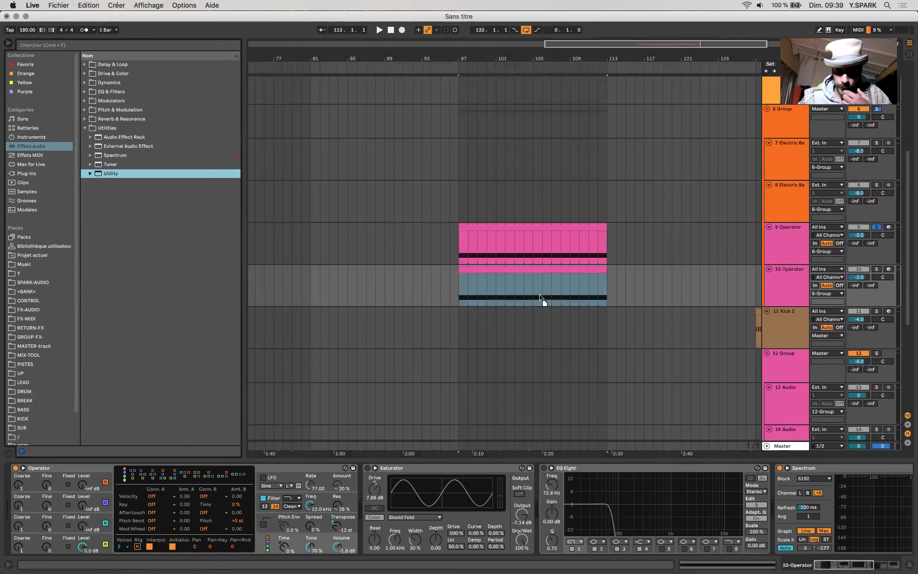
pyautogui.moveTo(5, 519); pyautogui.dragTo(856, 479)
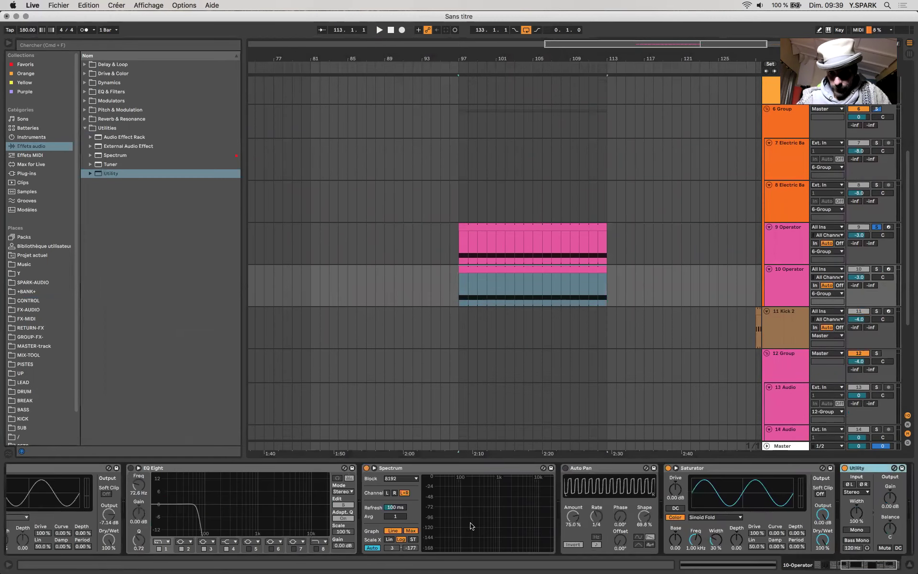
pyautogui.click(802, 484)
pyautogui.click(817, 484)
# Step: Play the original and phase-inverted Operator tracks soloed together to check their phase cancellation, and clear the solos
pyautogui.press('space')
pyautogui.click(880, 269)
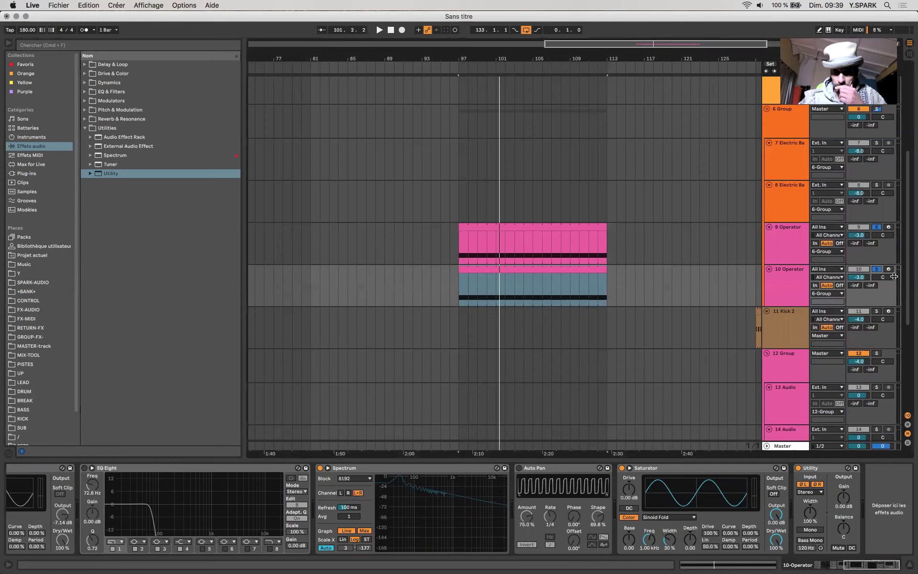
pyautogui.click(879, 270)
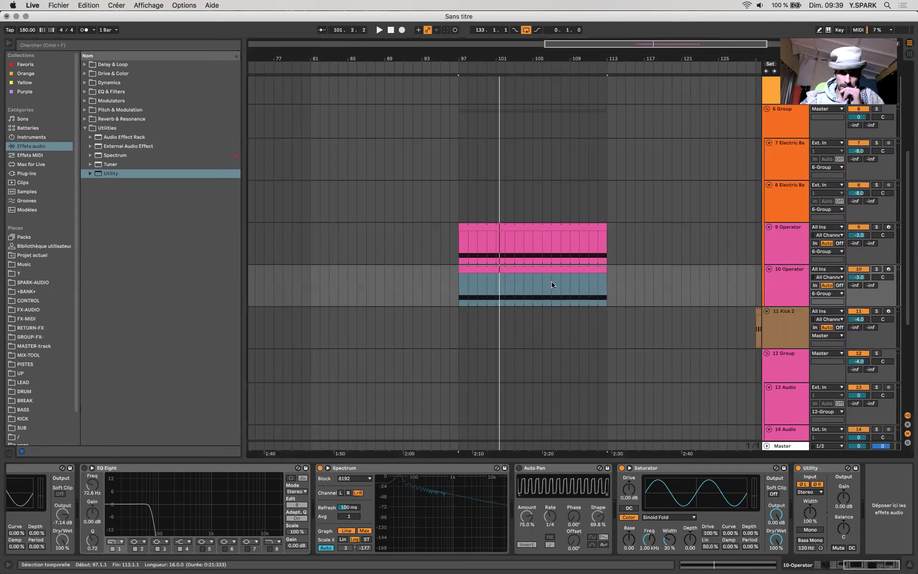
pyautogui.click(550, 269)
pyautogui.click(440, 267)
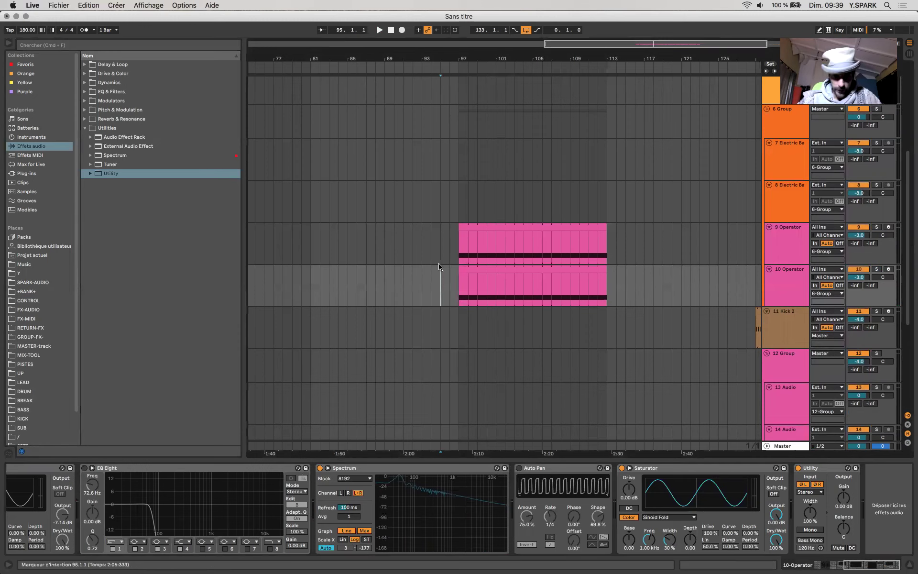
# Step: Hide the browser and select only the clip on the 9 Operator track, spanning bars 97 to 113
pyautogui.click(470, 297)
pyautogui.moveTo(452, 293)
pyautogui.mouseDown()
pyautogui.moveTo(635, 249)
pyautogui.moveTo(462, 298)
pyautogui.mouseUp()
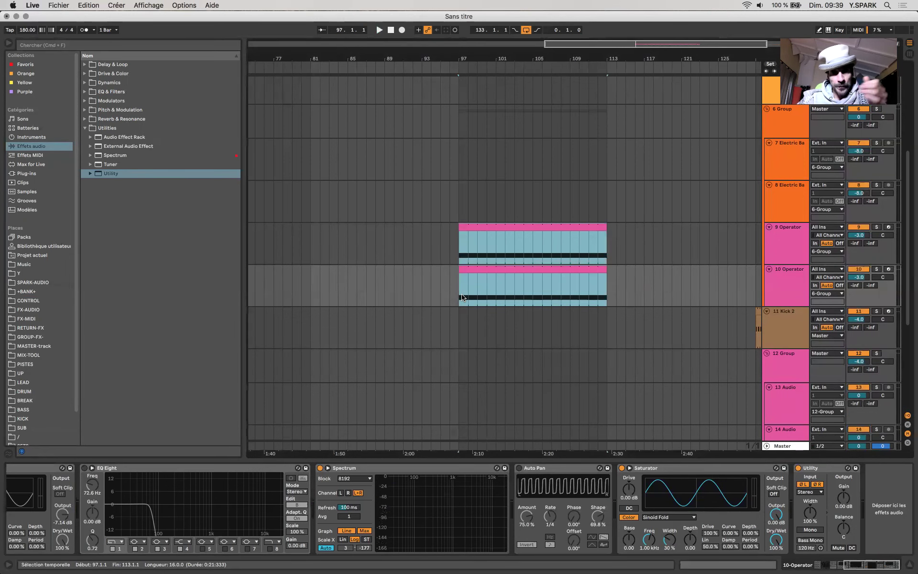
pyautogui.click(8, 43)
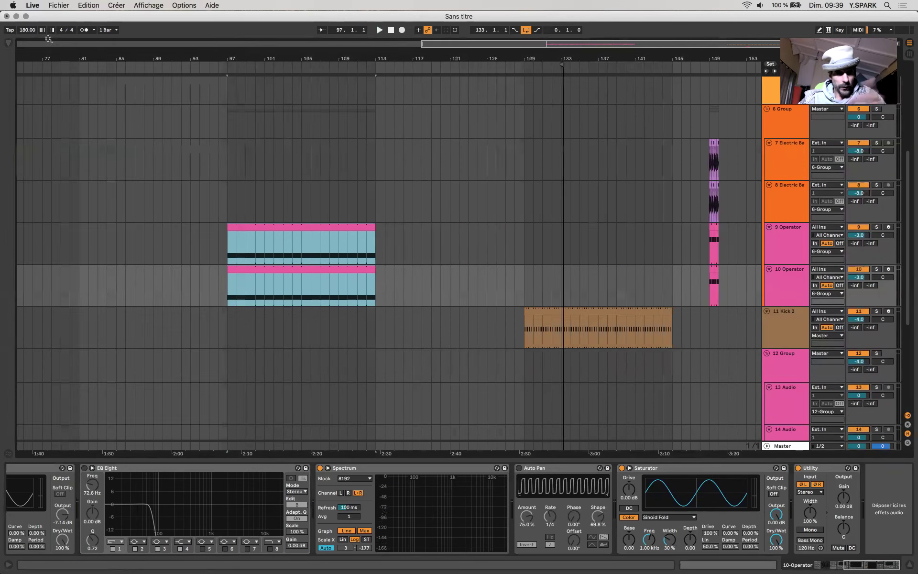
pyautogui.press('-')
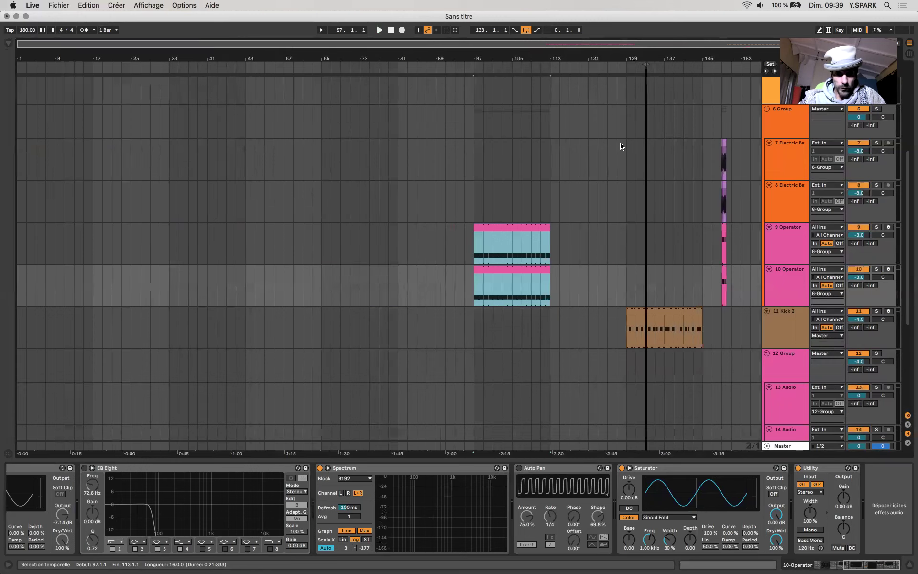
pyautogui.click(475, 242)
pyautogui.moveTo(476, 246); pyautogui.dragTo(546, 247)
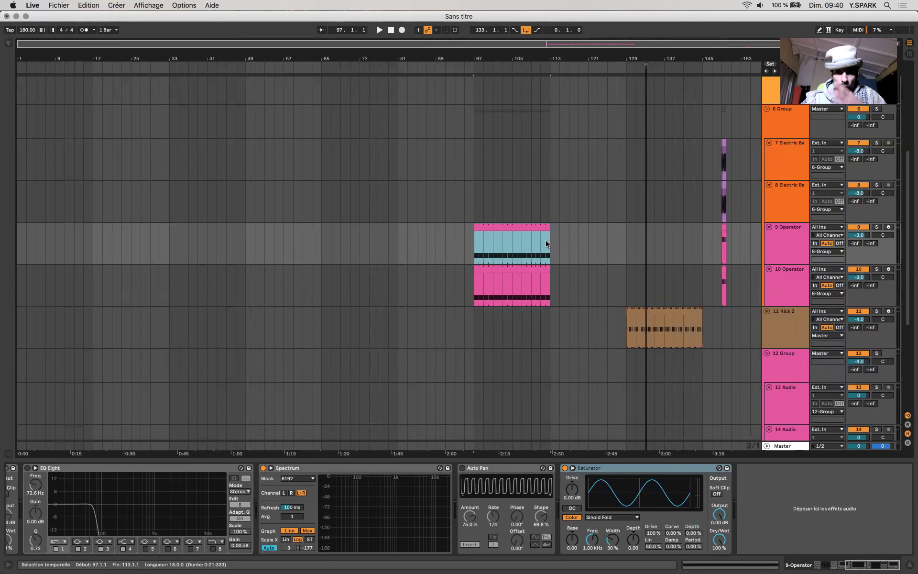
# Step: Place the insertion marker at 133.1.1 on the 9 Operator track and show the REC 21 and REC 75 clips
pyautogui.scroll(5, 568, 258)
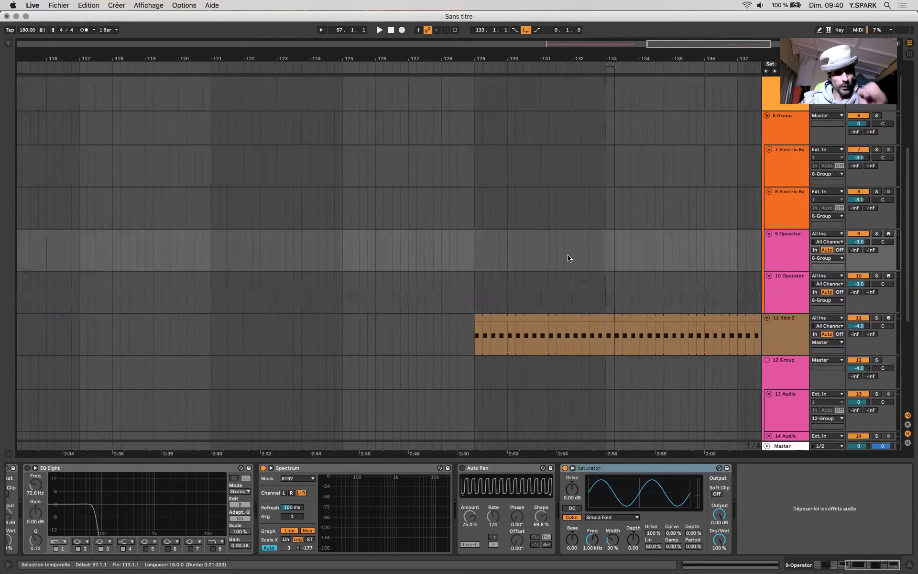
pyautogui.click(588, 269)
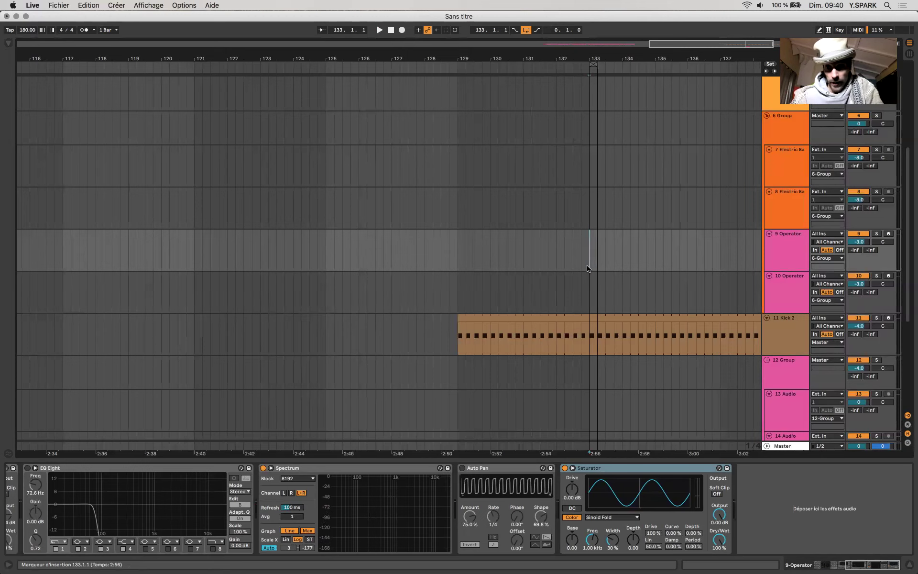
pyautogui.scroll(-5, 588, 268)
pyautogui.hscroll(2, 586, 266)
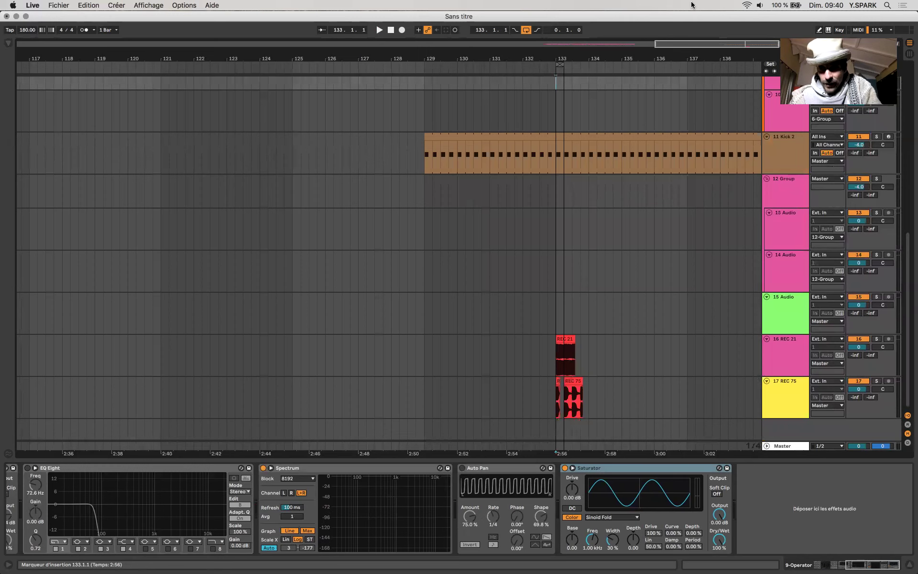
# Step: Open the video meeting's controls for recording and screen sharing
pyautogui.click(734, 5)
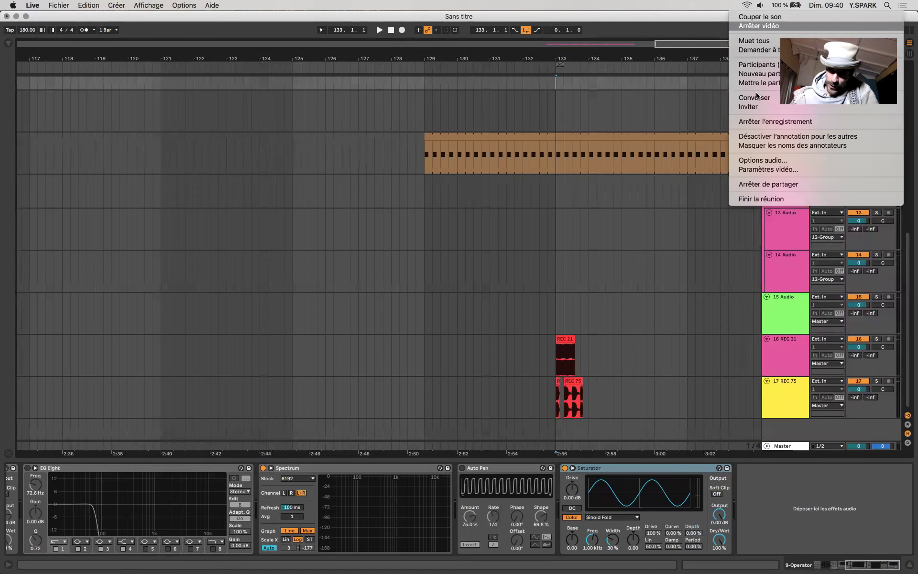